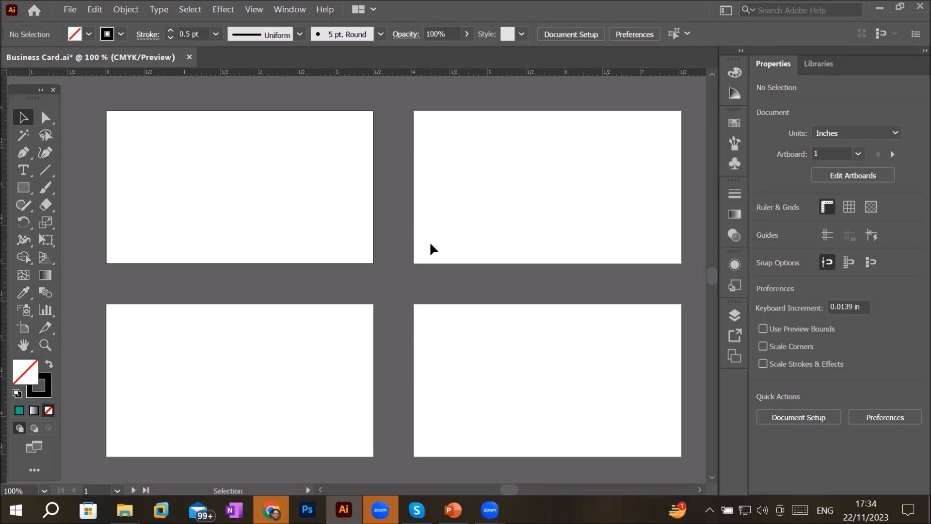
scroll(431, 250, "down", 1)
scroll(538, 256, "up", 1)
scroll(539, 256, "down", 1)
scroll(539, 256, "up", 1)
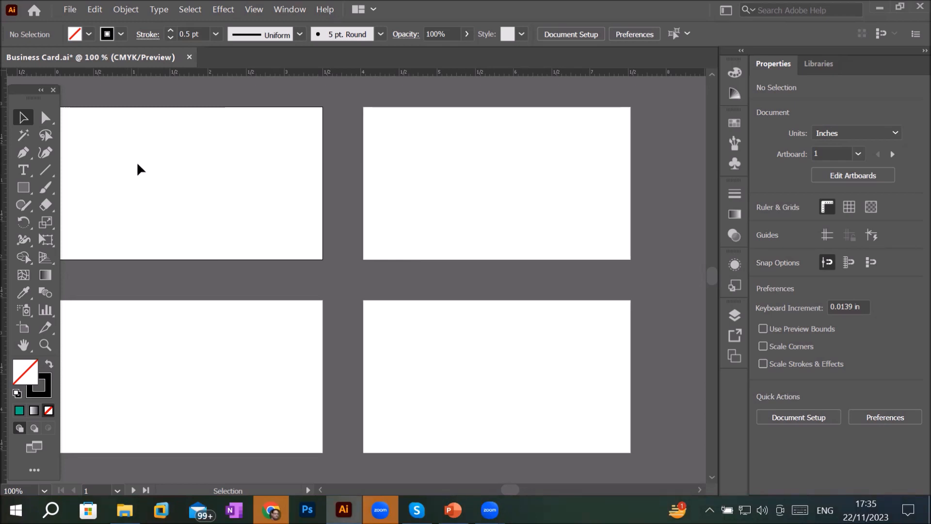
- Switch the document units to Pixels
left_click(895, 134)
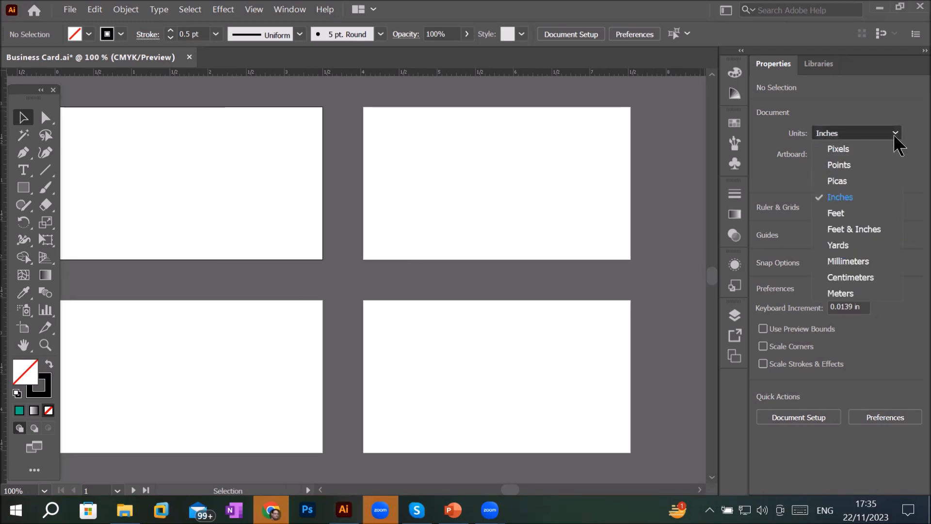
left_click(856, 154)
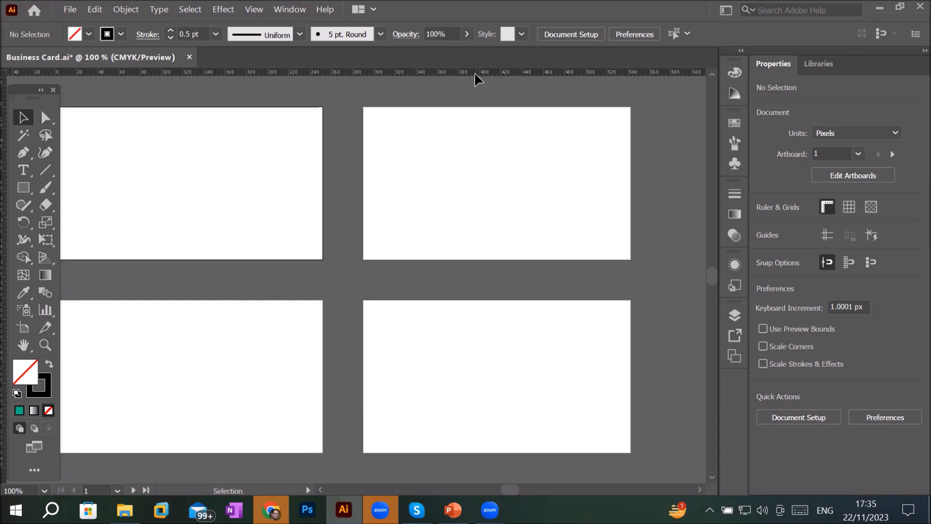
- Draw a rectangle about 117 × 36 px near the top of the second artboard, then deselect it
left_click(23, 188)
left_click_drag(409, 155, 533, 194)
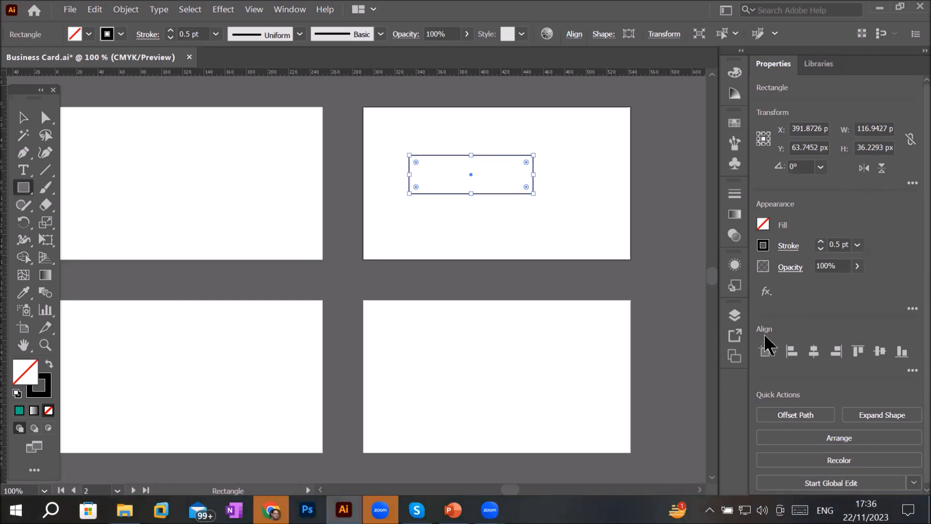
scroll(913, 350, "down", 1)
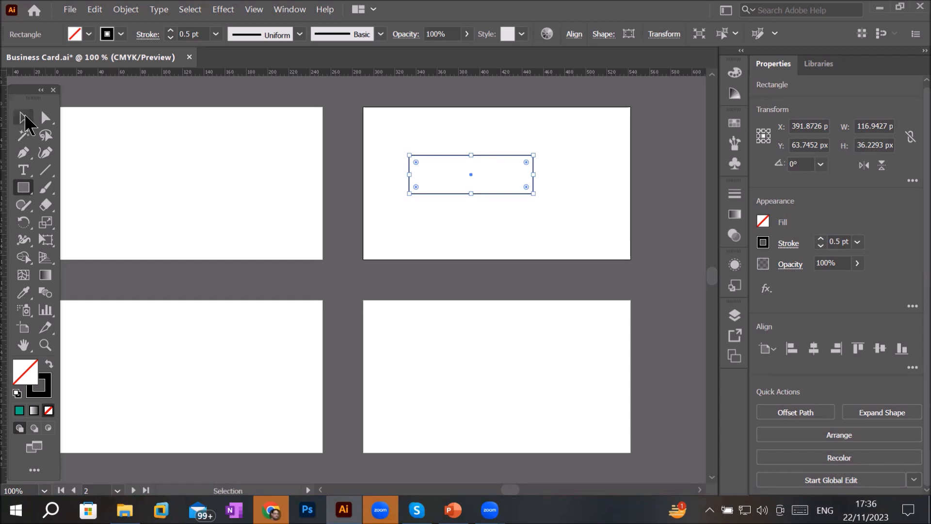
left_click(24, 118)
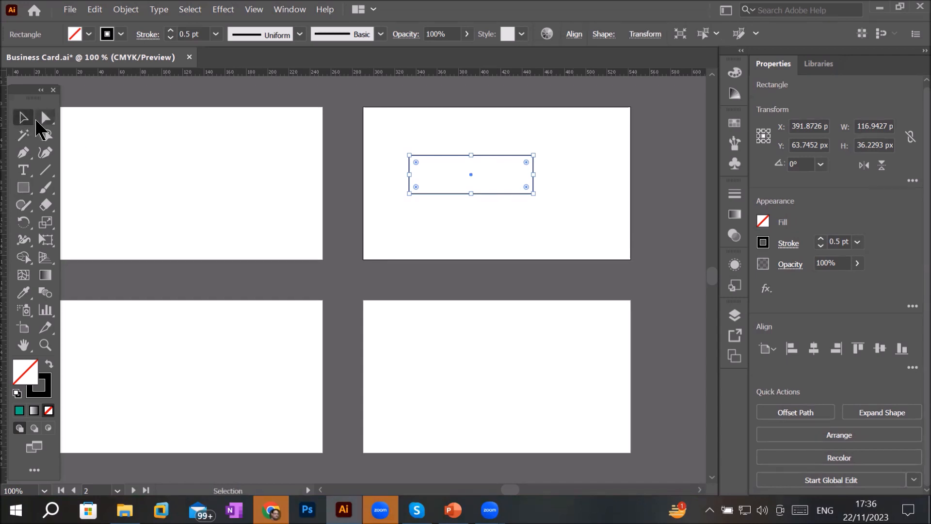
left_click(587, 128)
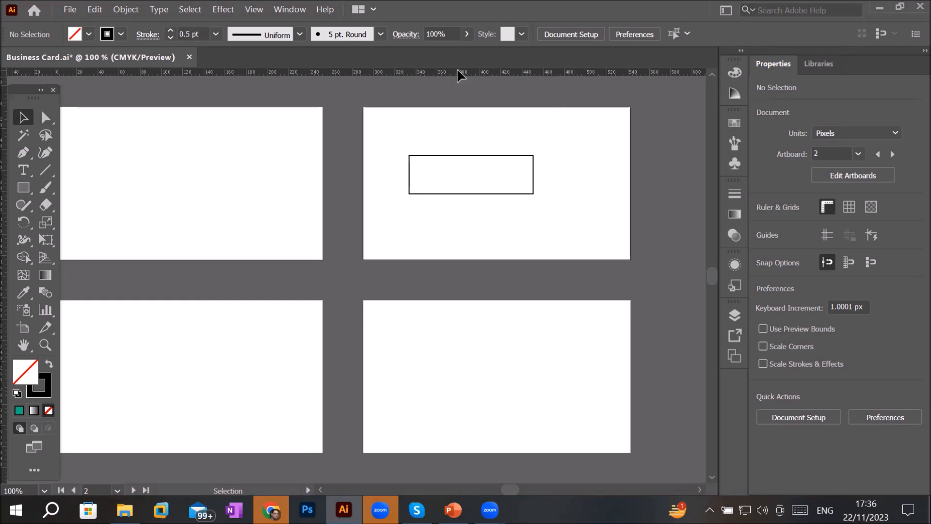
key("super+plus")
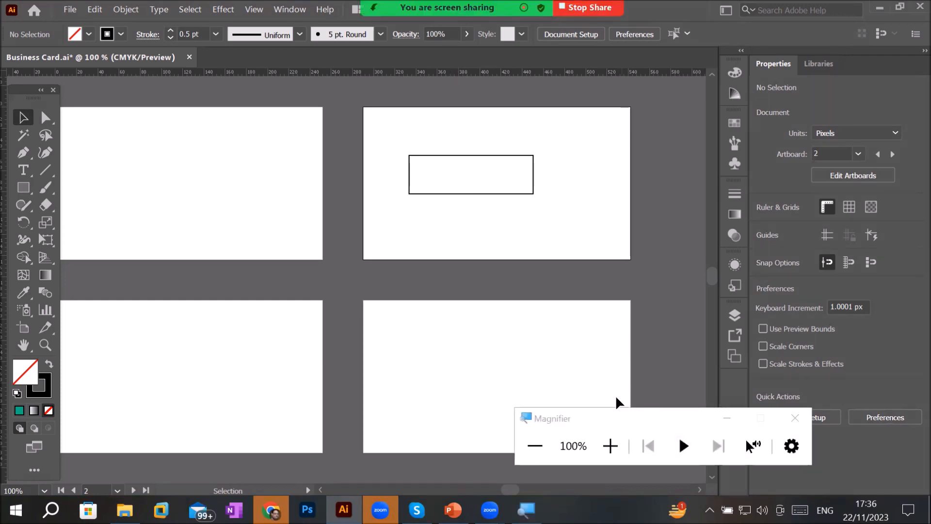
left_click(610, 446)
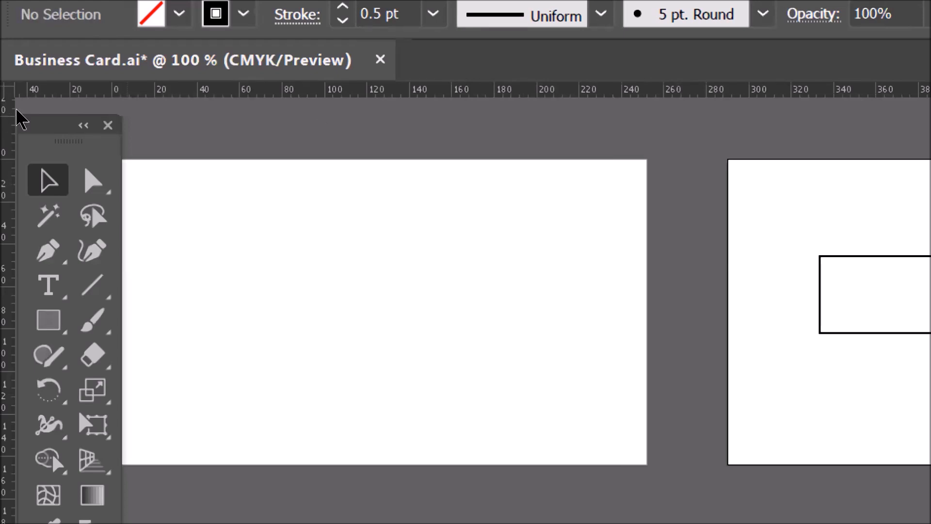
left_click_drag(25, 95, 580, 117)
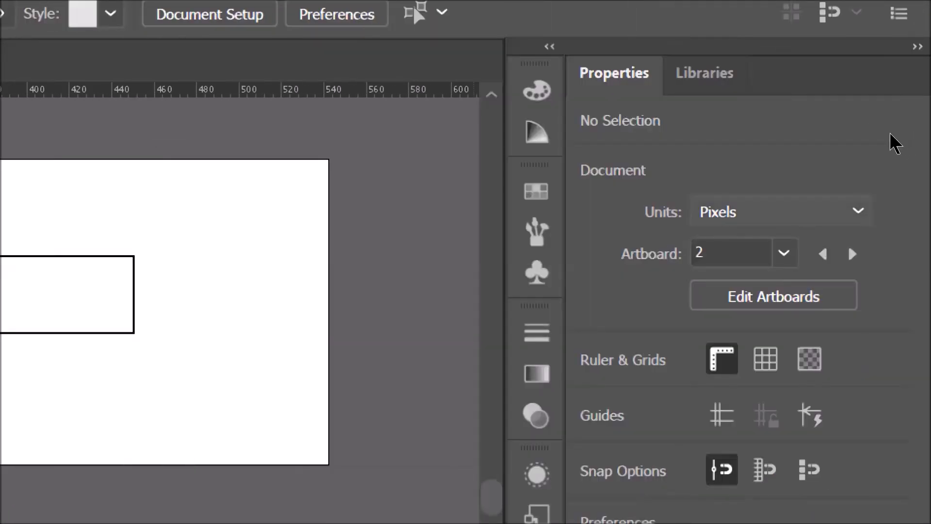
- Set the document units to Inches
left_click(859, 211)
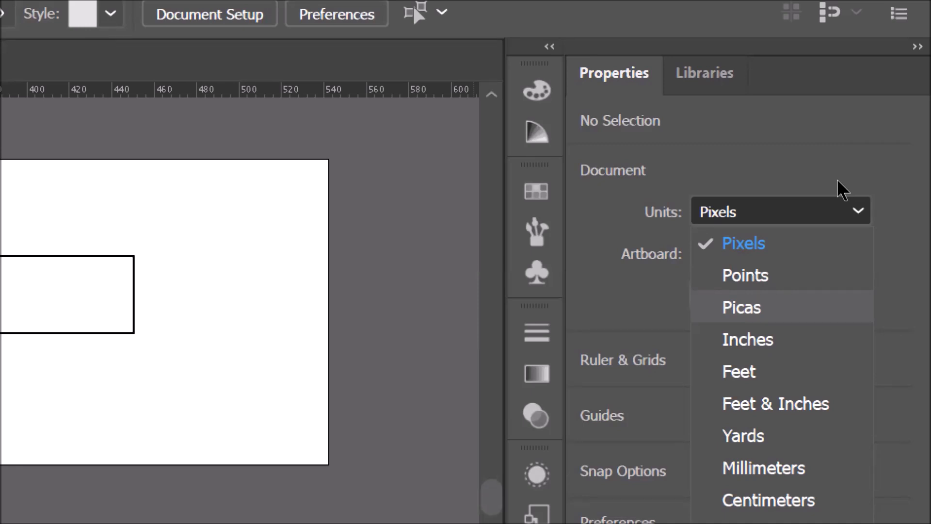
key("Down")
key("Return")
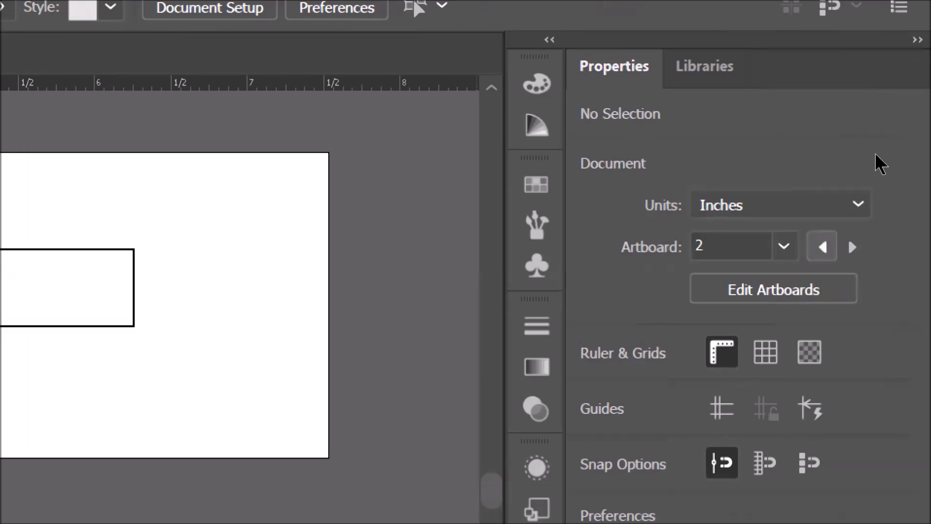
- Step through artboards 1 to 4 and back to examine each business card artboard
left_click(823, 247)
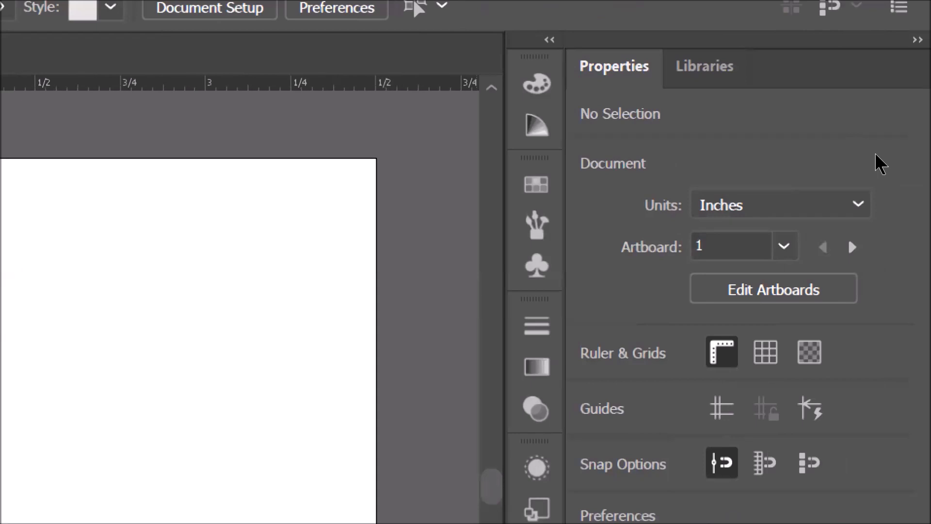
left_click(852, 247)
key("shift+Page_Down")
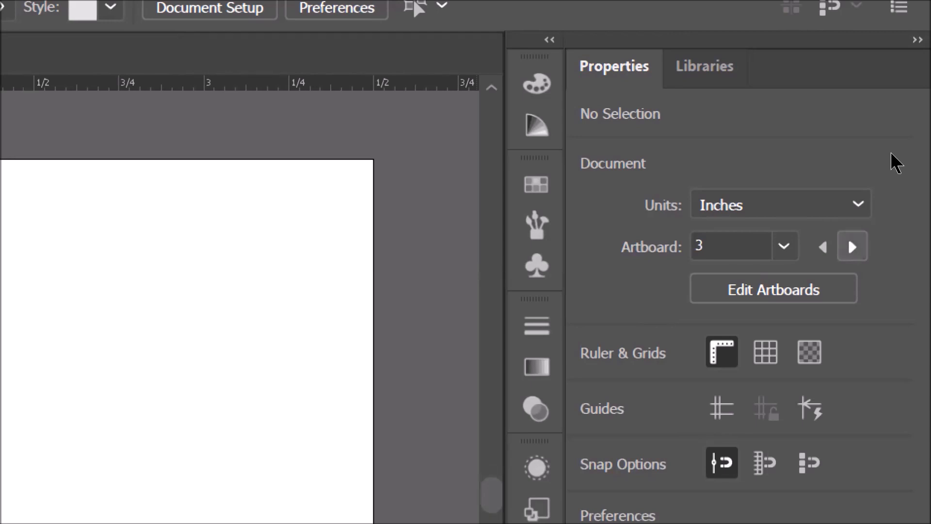
key("shift+Page_Down")
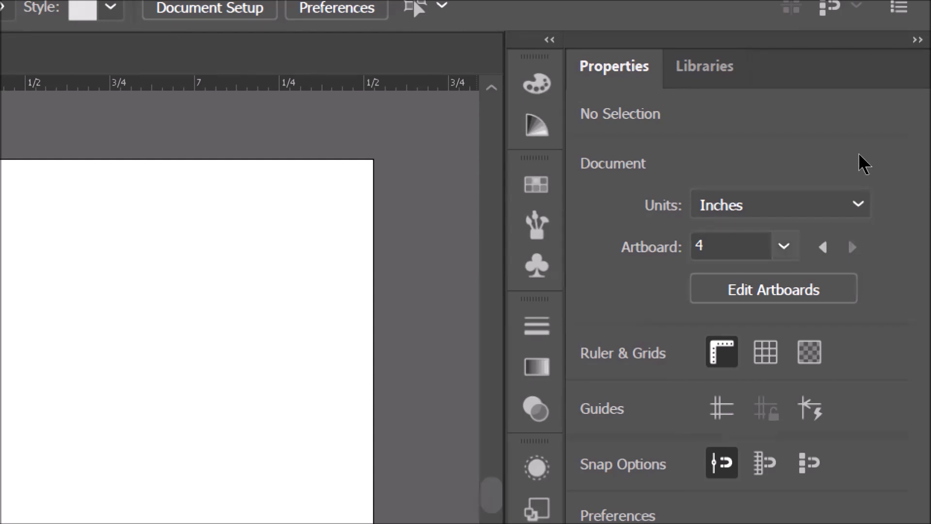
left_click(784, 246)
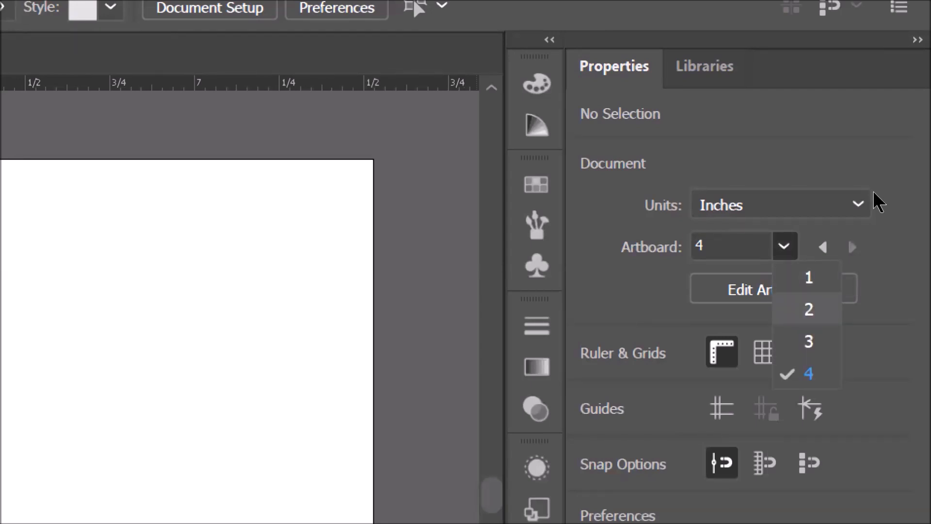
left_click(809, 278)
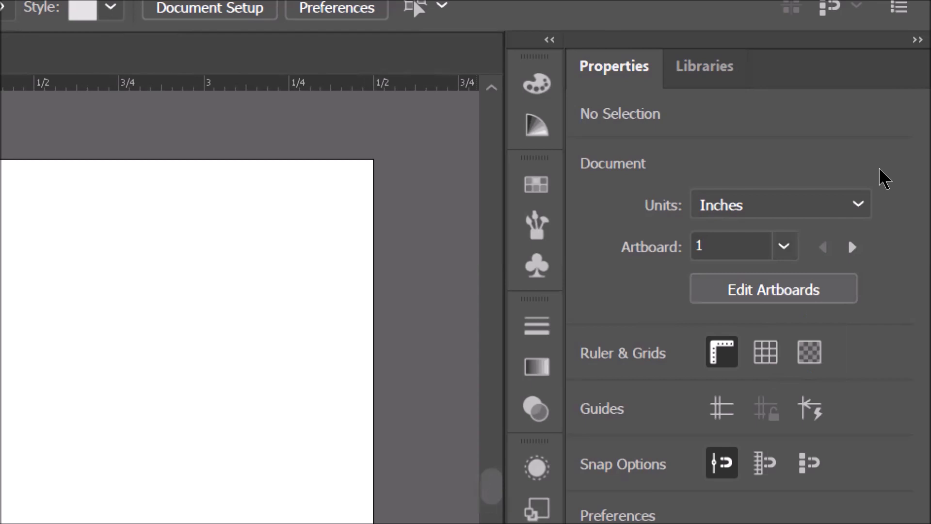
left_click(785, 246)
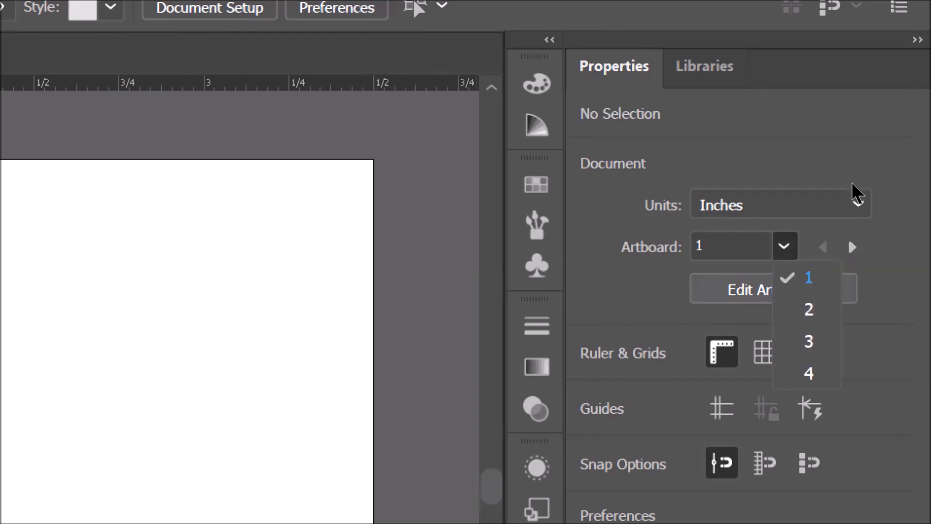
key("Return")
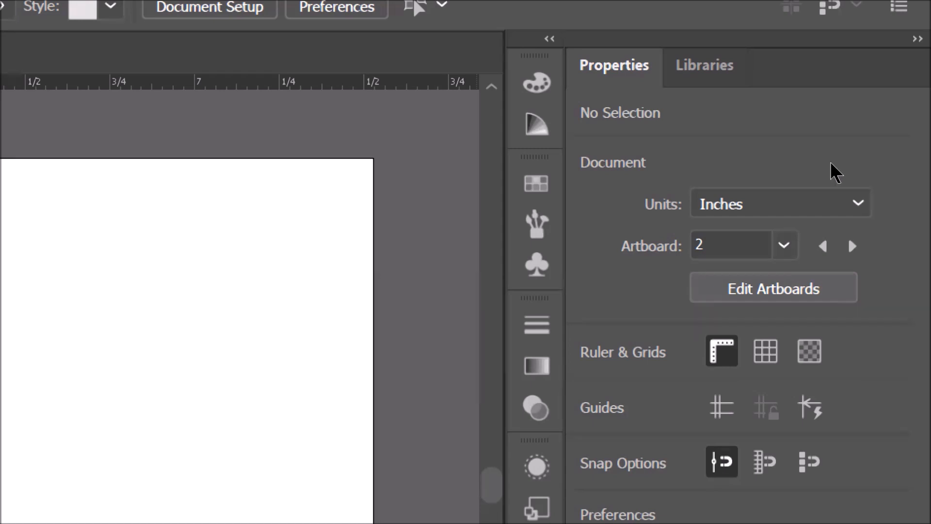
- Enter artboard editing mode for the second artboard
left_click(731, 245)
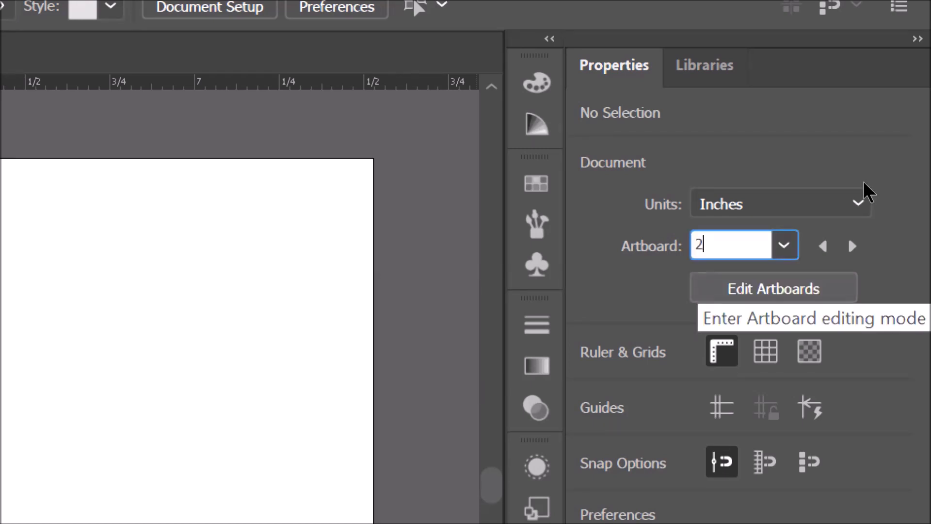
left_click(774, 288)
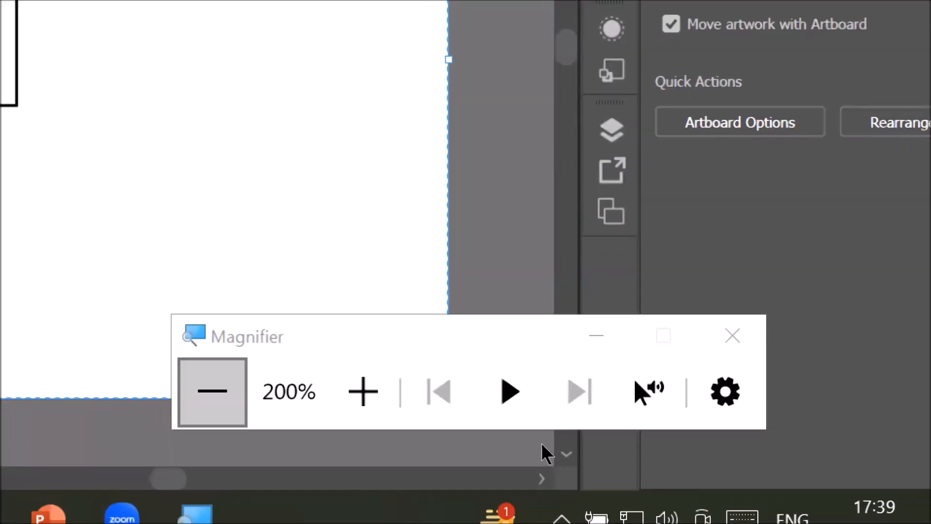
left_click(279, 394)
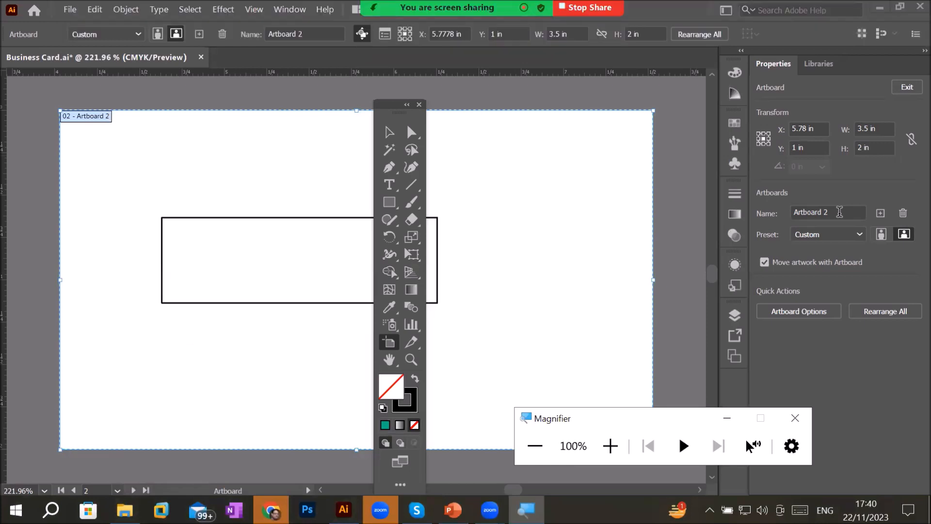
- Inspect the second artboard's name and position fields
left_click(839, 212)
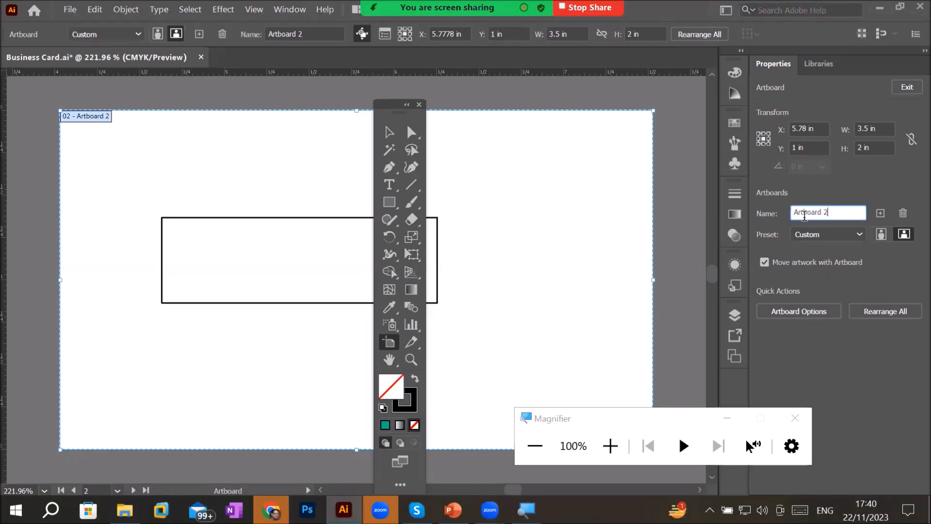
triple_click(819, 208)
left_click(610, 446)
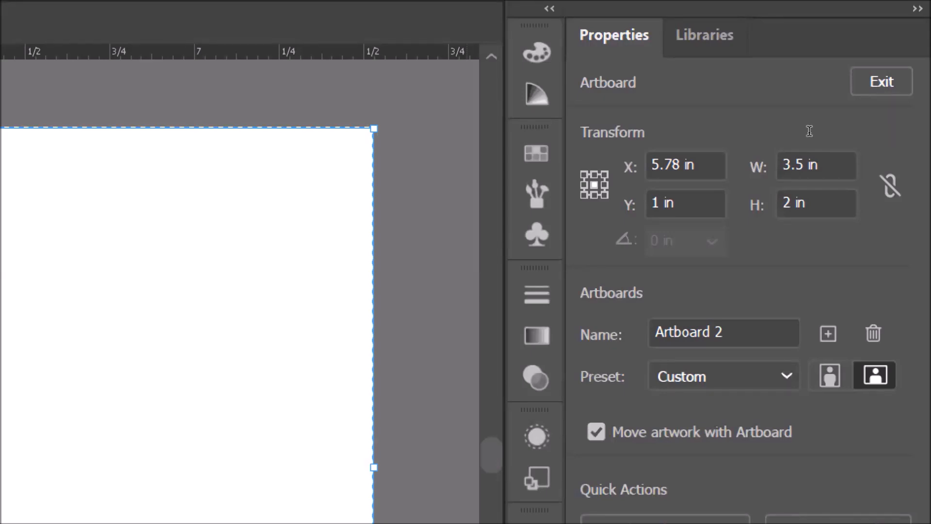
left_click_drag(659, 165, 810, 132)
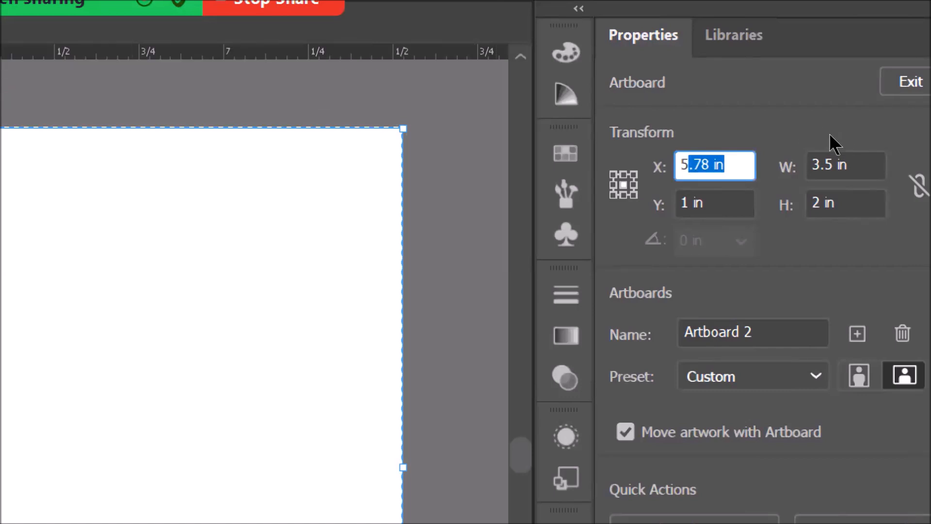
left_click(716, 165)
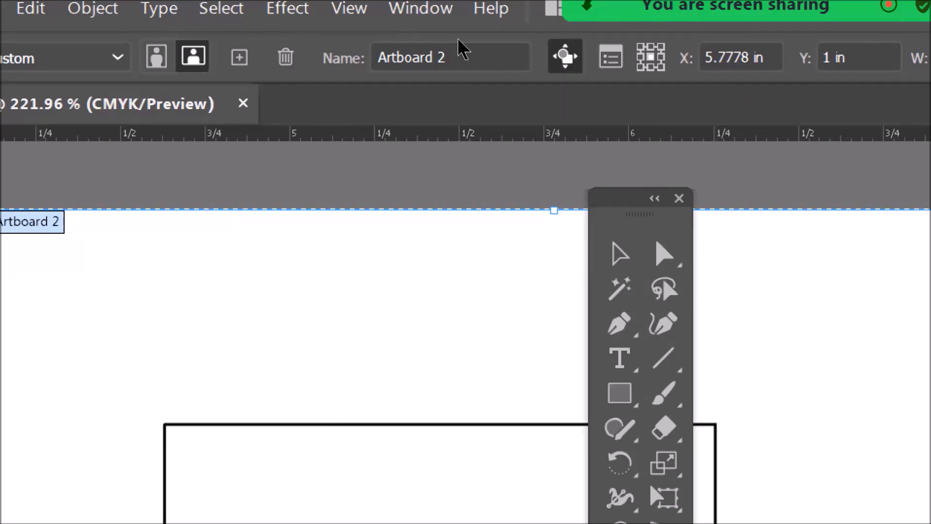
left_click_drag(757, 57, 705, 57)
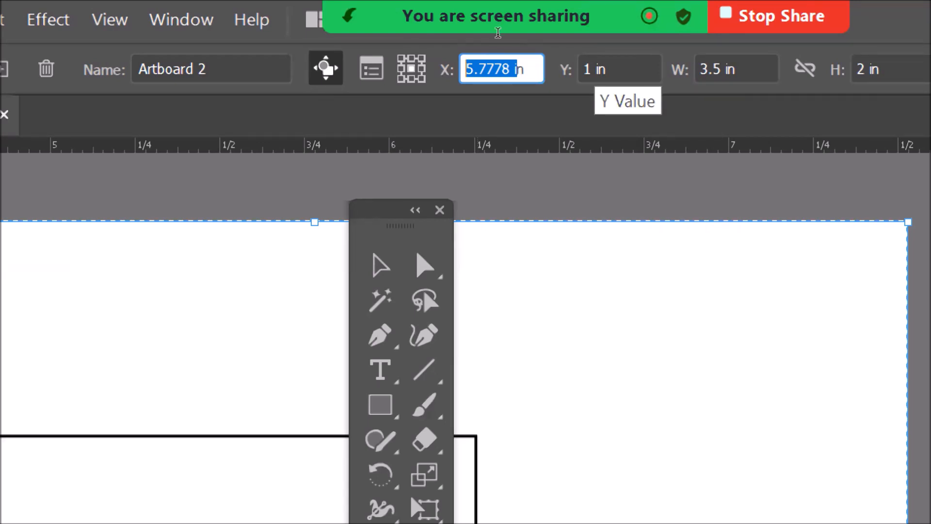
key("Tab")
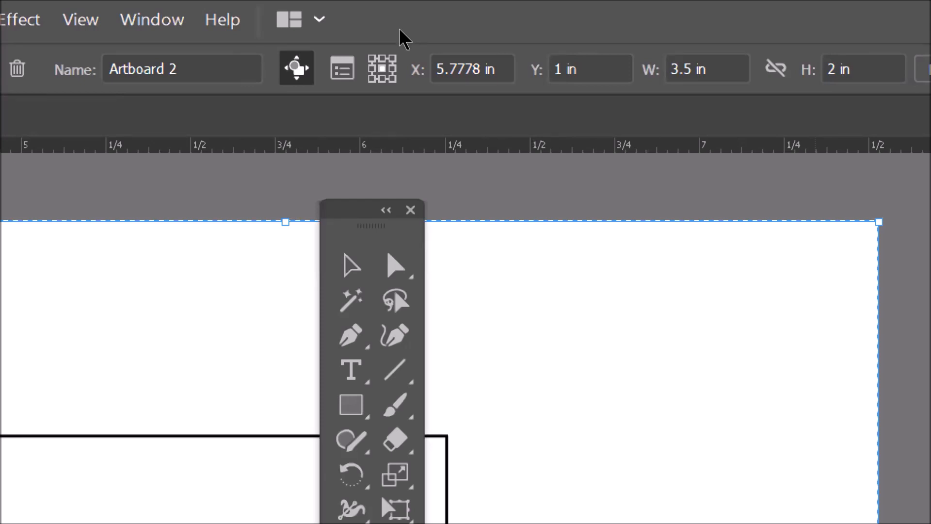
- Set the artboard's reference point to the bottom-right corner and exit artboard editing
left_click(373, 59)
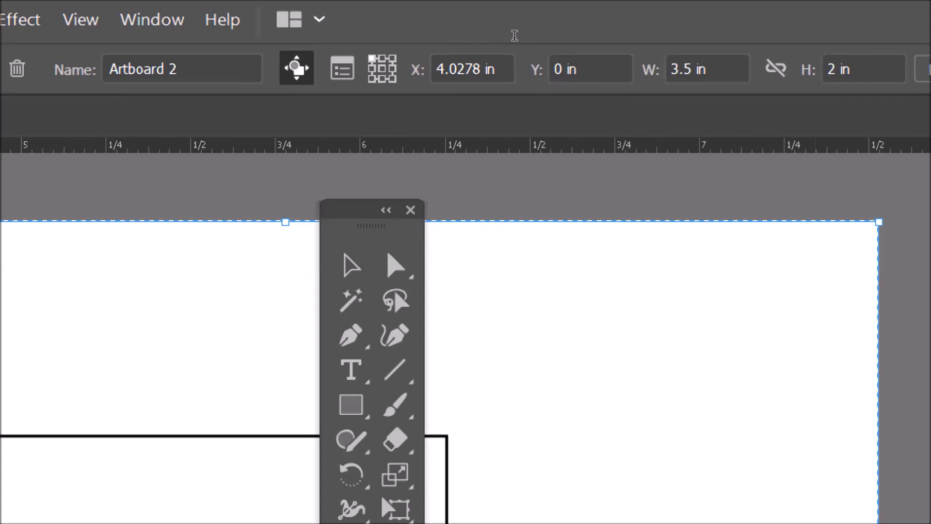
left_click(393, 58)
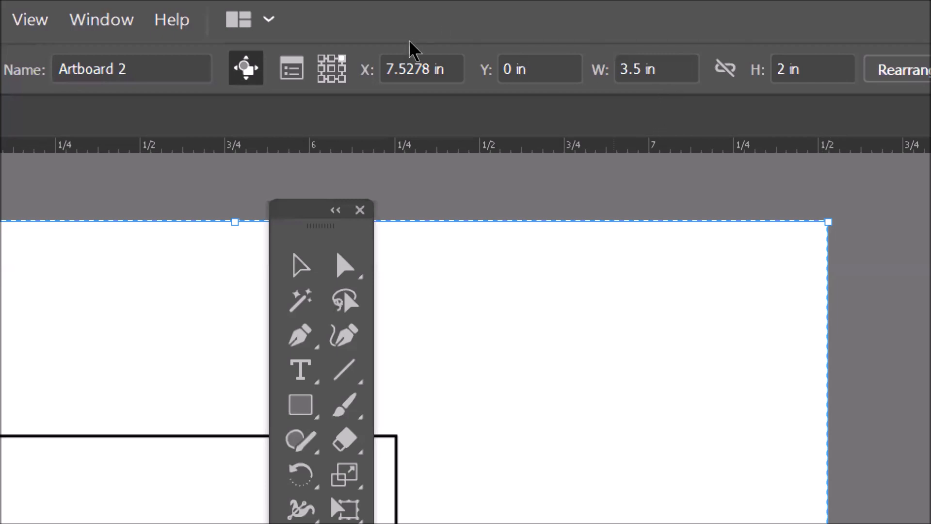
left_click(342, 79)
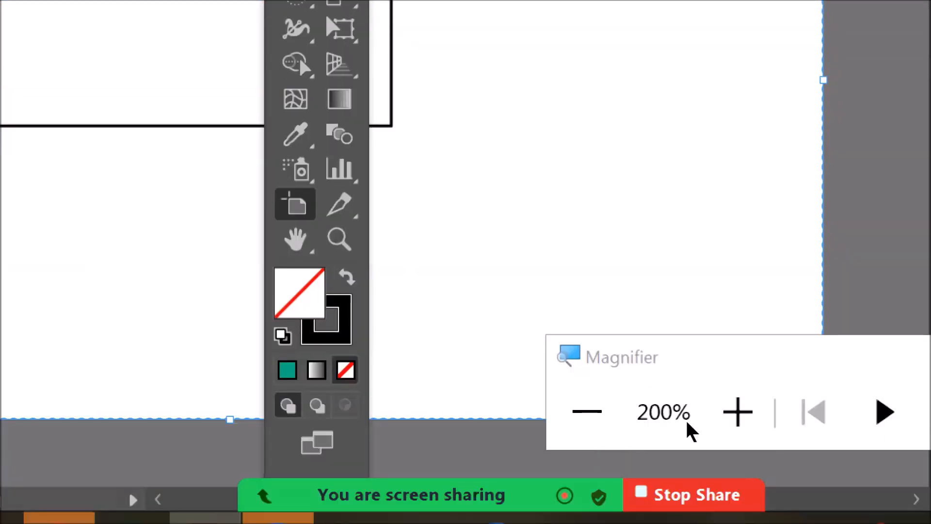
left_click(642, 444)
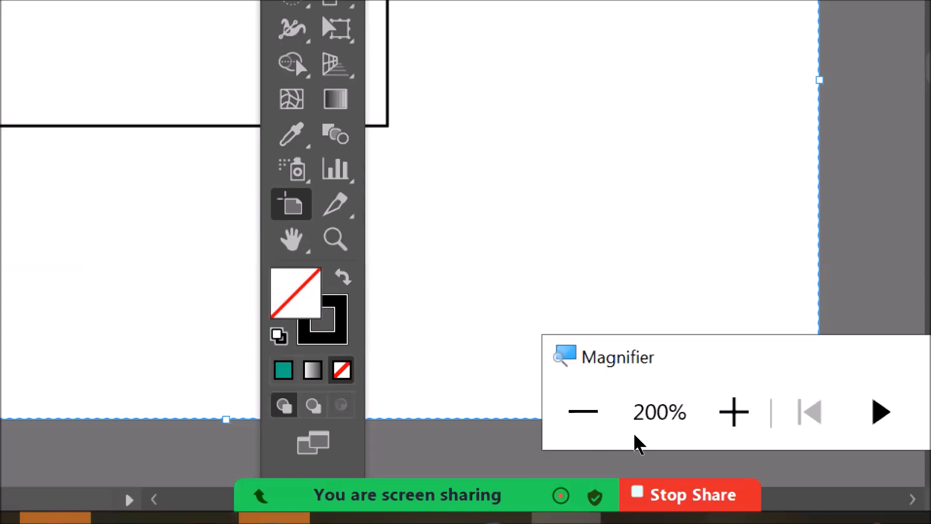
left_click_drag(634, 436, 406, 468)
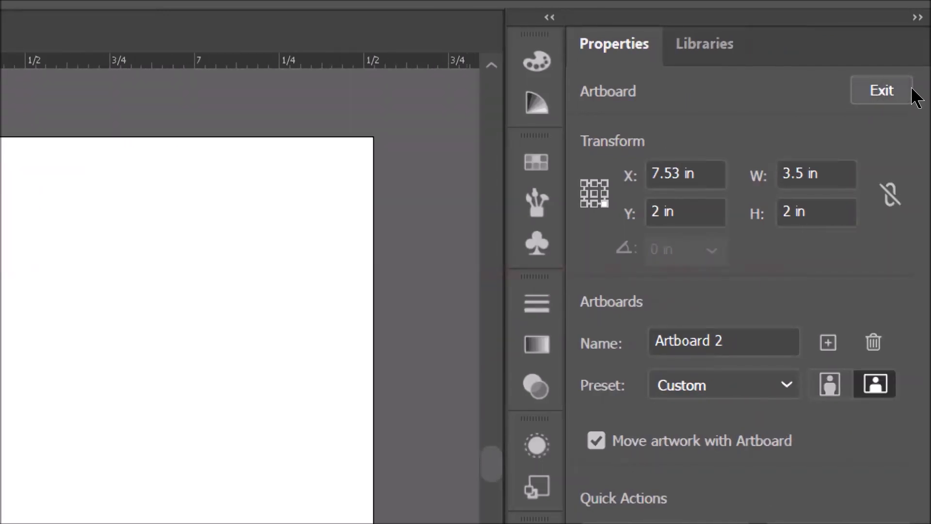
left_click(912, 94)
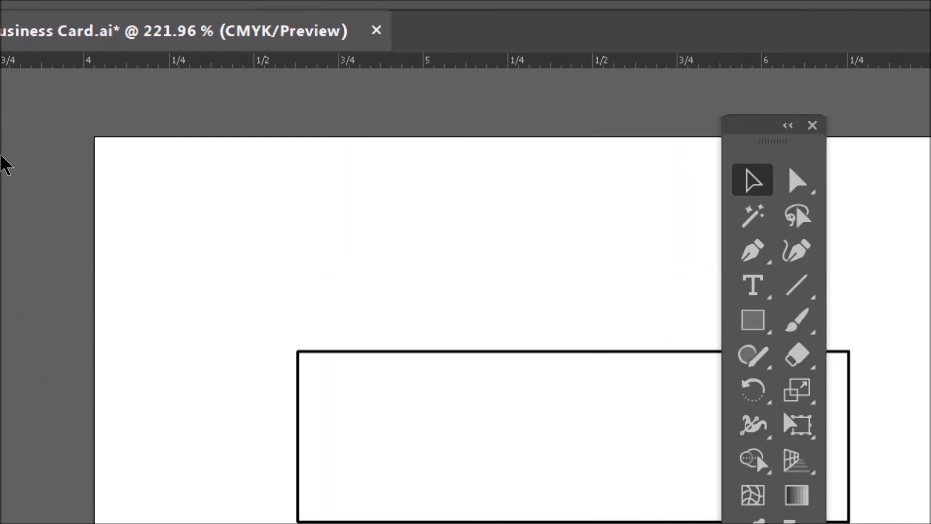
key("ctrl+minus")
key("ctrl+minus")
key("ctrl+minus")
key("ctrl+minus")
key("ctrl+minus")
key("ctrl+minus")
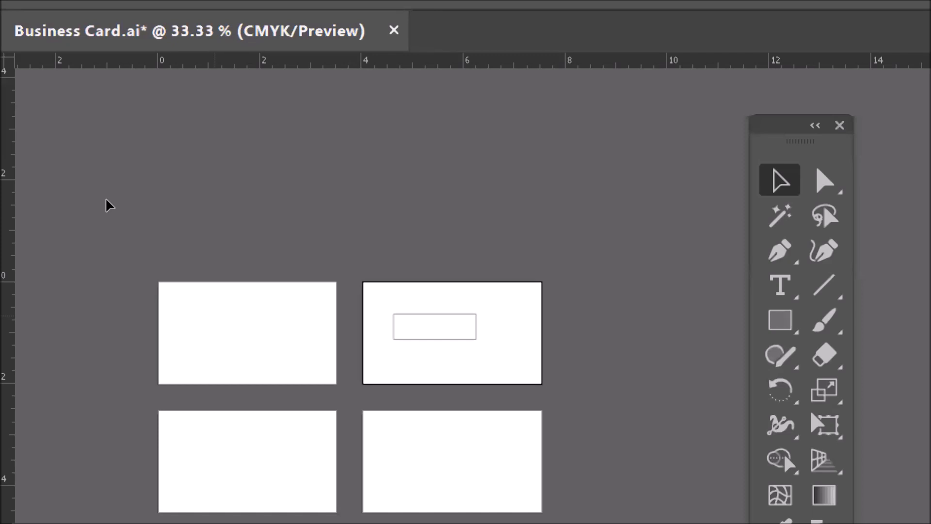
- Enter artboard editing mode and edit the first artboard's width value
left_click(106, 199)
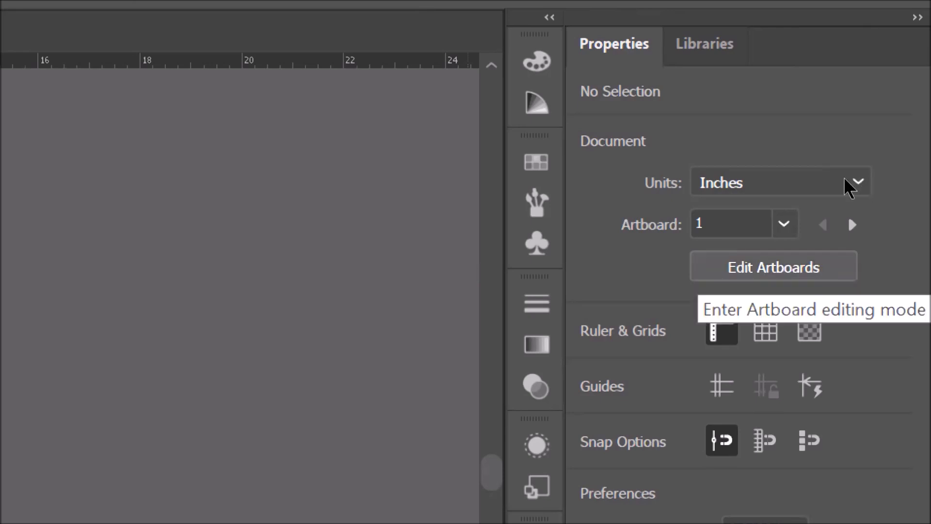
left_click(773, 267)
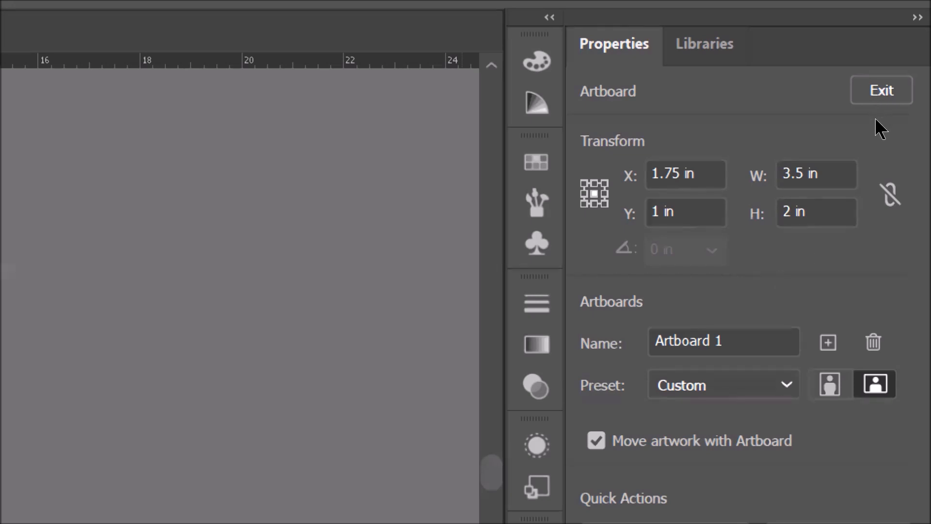
left_click(804, 173)
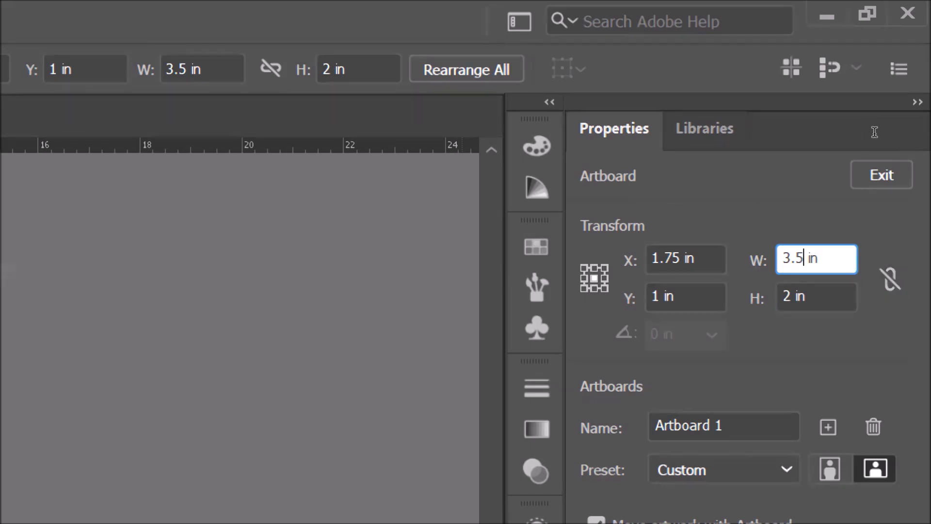
key("BackSpace")
key("BackSpace")
key("Return")
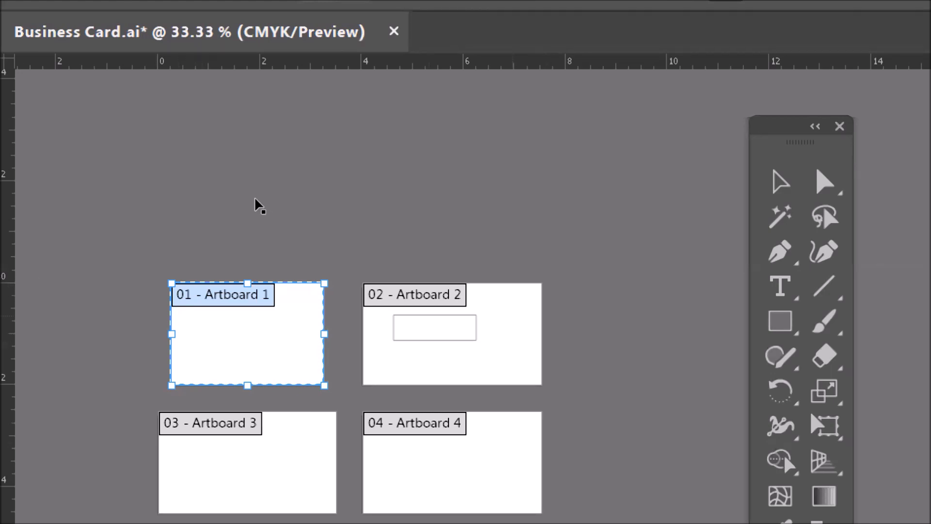
- Resize the second artboard to about 2.33 × 1.46 in from its right and bottom edges
left_click(511, 315)
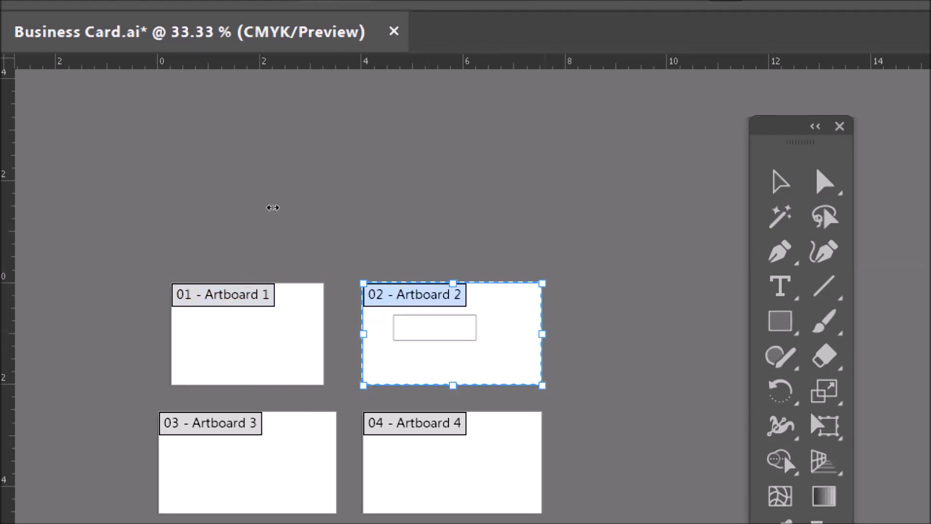
left_click_drag(543, 334, 483, 334)
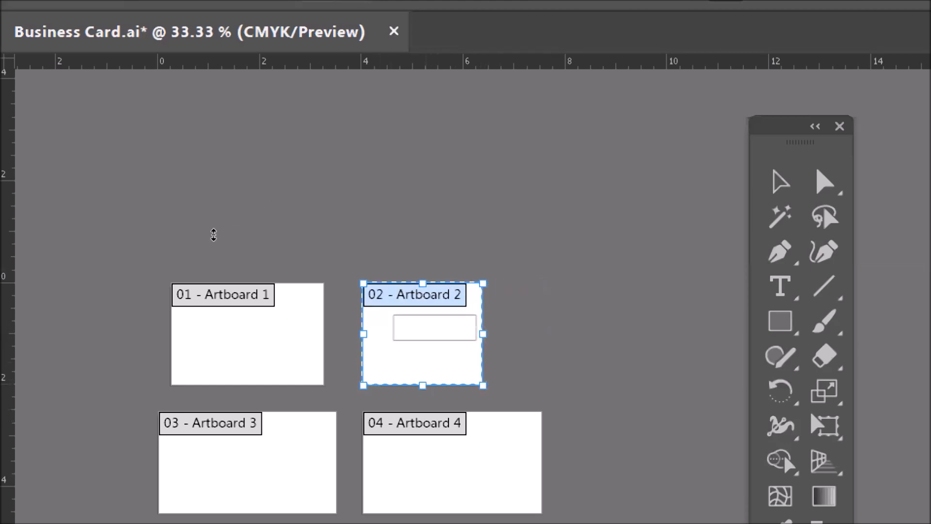
left_click_drag(423, 386, 423, 358)
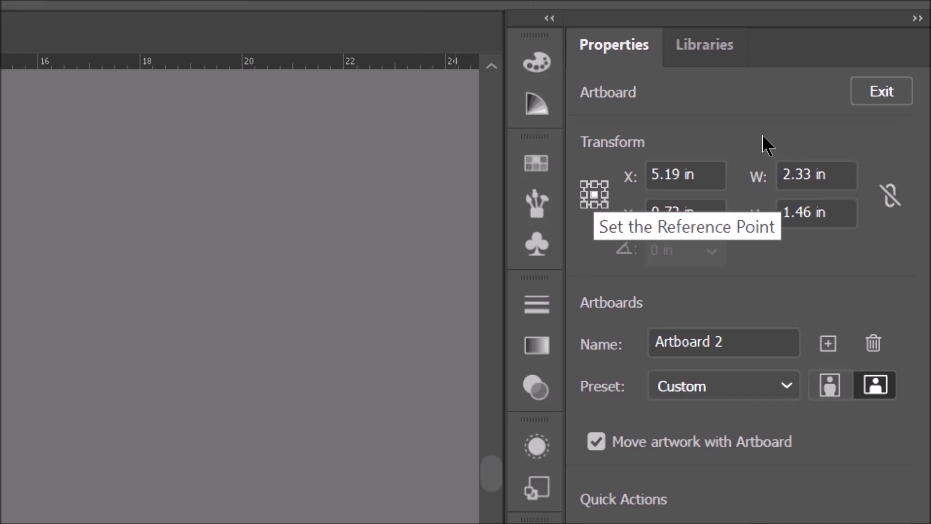
- Try different reference points for the second artboard, ending on the top-left corner
left_click(594, 184)
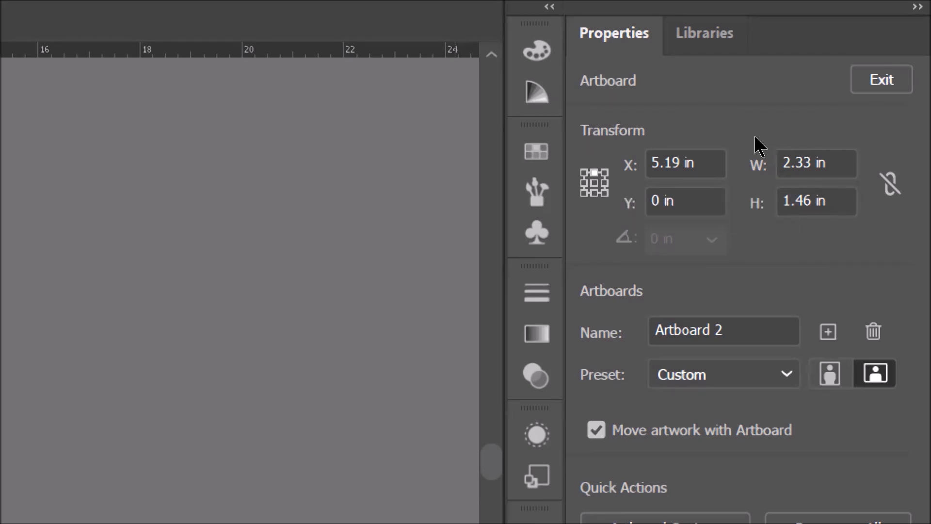
left_click(584, 173)
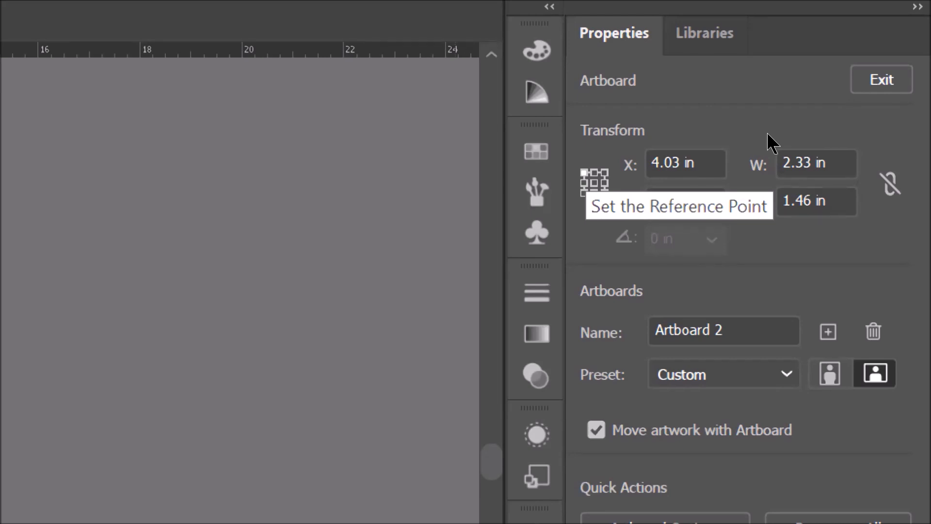
left_click(604, 173)
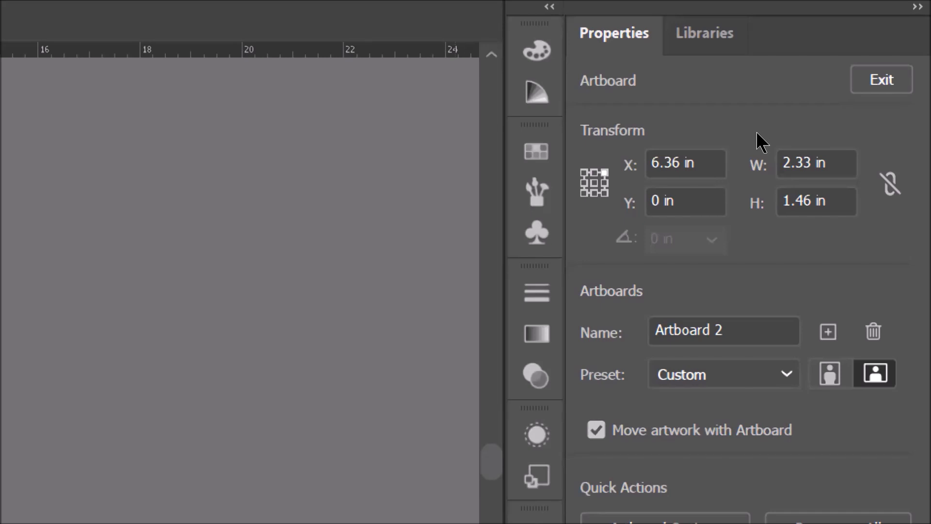
left_click(584, 172)
- Set the second artboard's width to 3.5 in and height to 2 in
left_click_drag(813, 164, 780, 164)
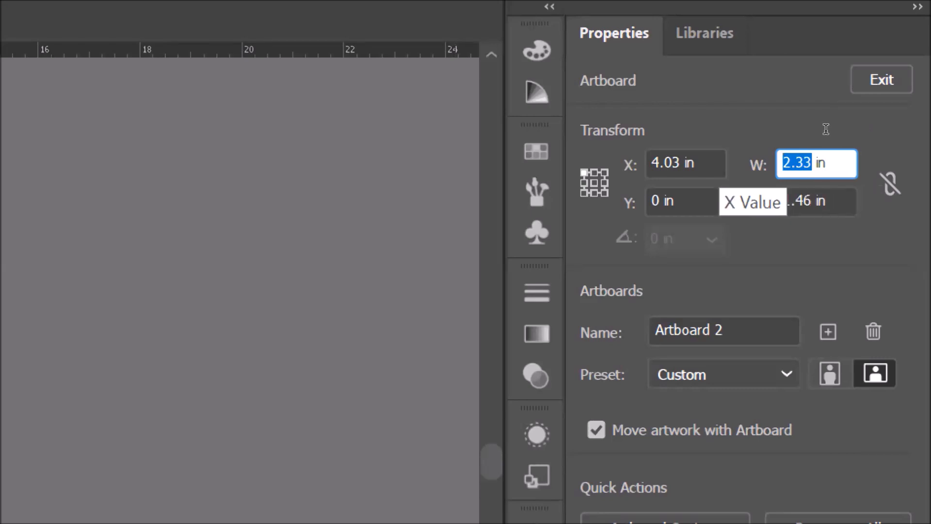
type("3.5")
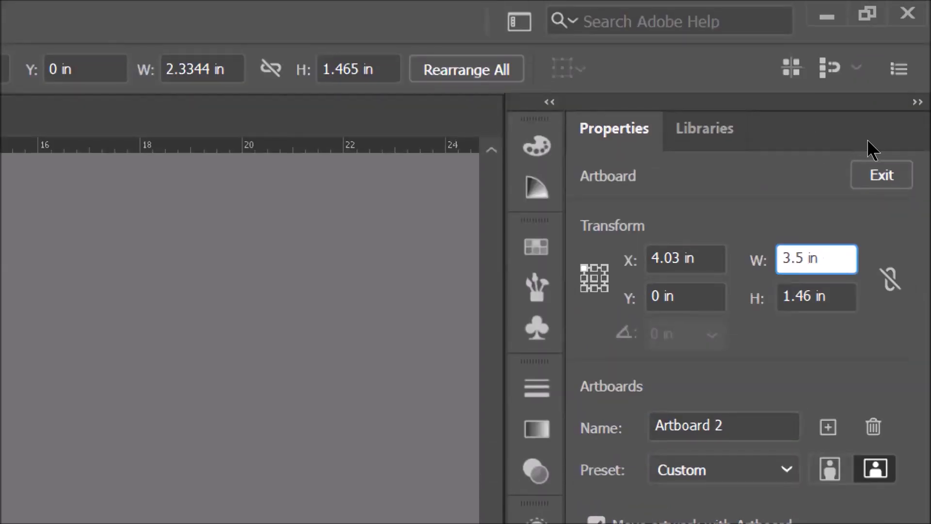
key("Tab")
key("BackSpace")
key("BackSpace")
key("BackSpace")
key("BackSpace")
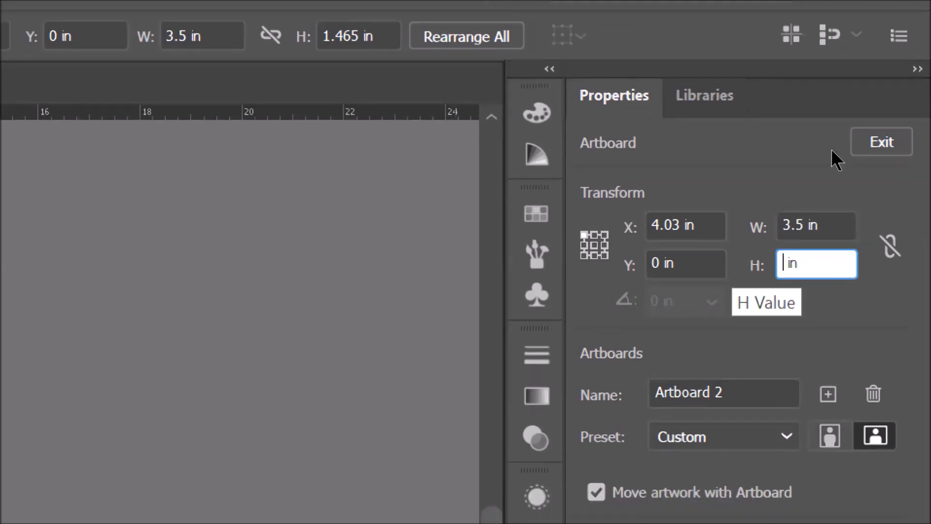
type("2")
key("shift+Tab")
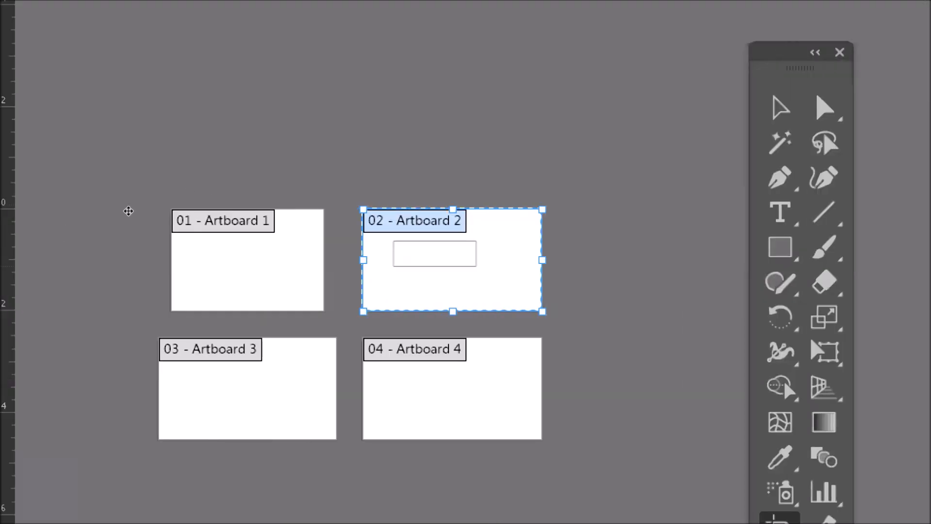
- Select the first artboard and set its width to 3.5 in
left_click(129, 211)
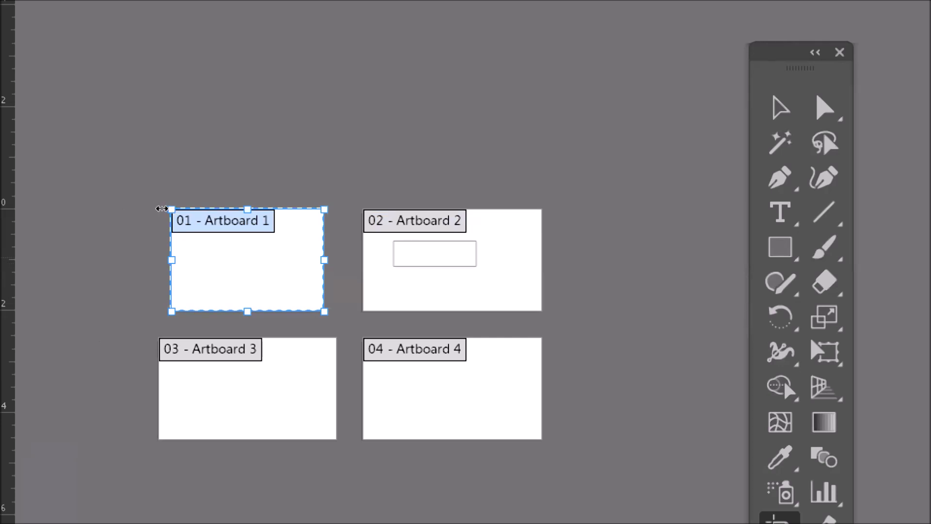
left_click_drag(161, 209, 170, 209)
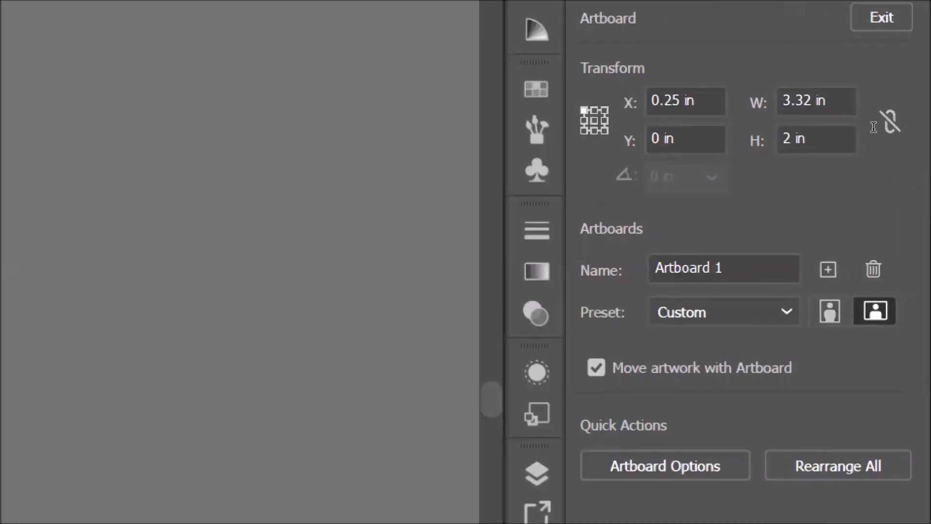
left_click(816, 103)
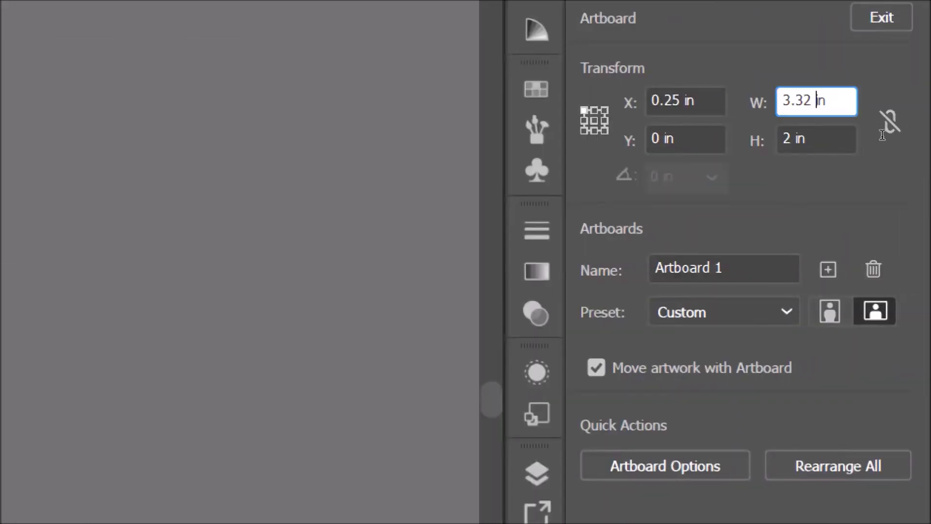
key("BackSpace")
key("BackSpace")
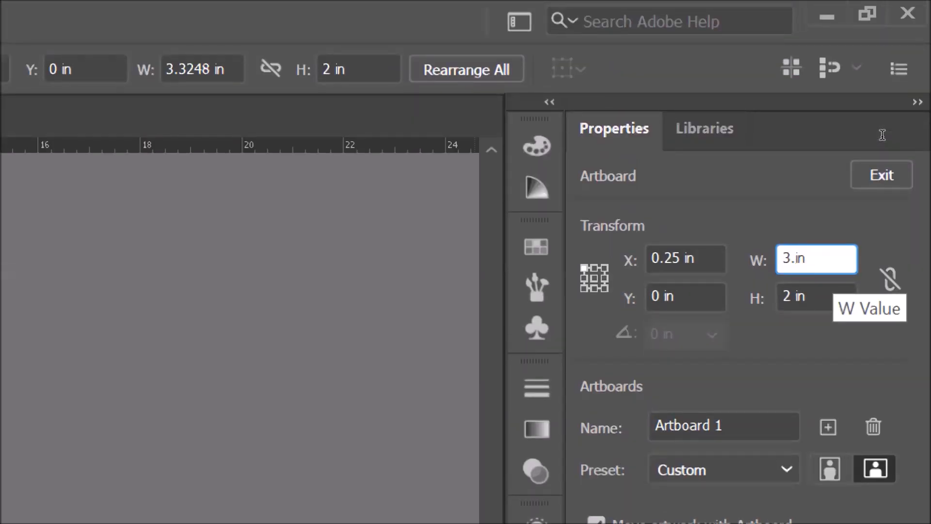
type("5")
key("Return")
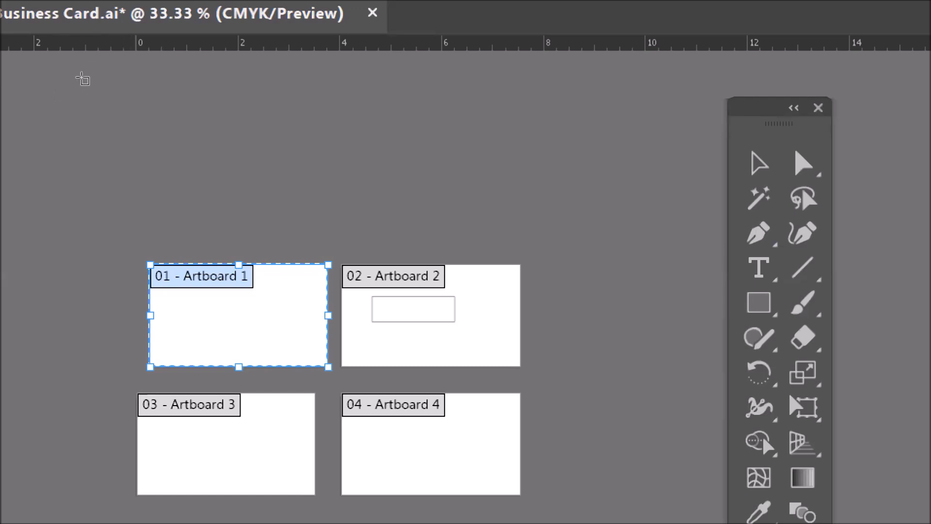
- Rearrange the artboards so artboards 1 and 3 form the top row and 2 and 4 sit below
left_click_drag(162, 274, 159, 109)
left_click_drag(360, 291, 160, 188)
left_click_drag(157, 427, 350, 110)
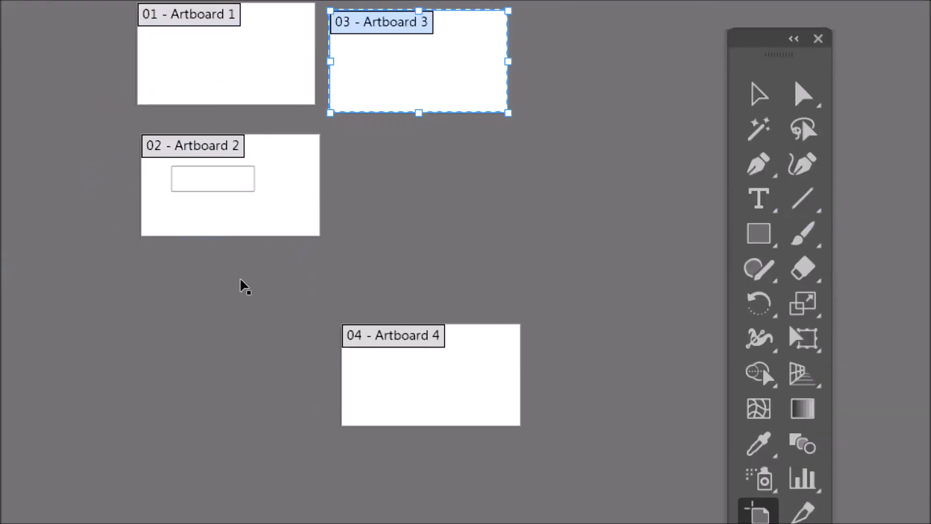
left_click_drag(243, 258, 248, 180)
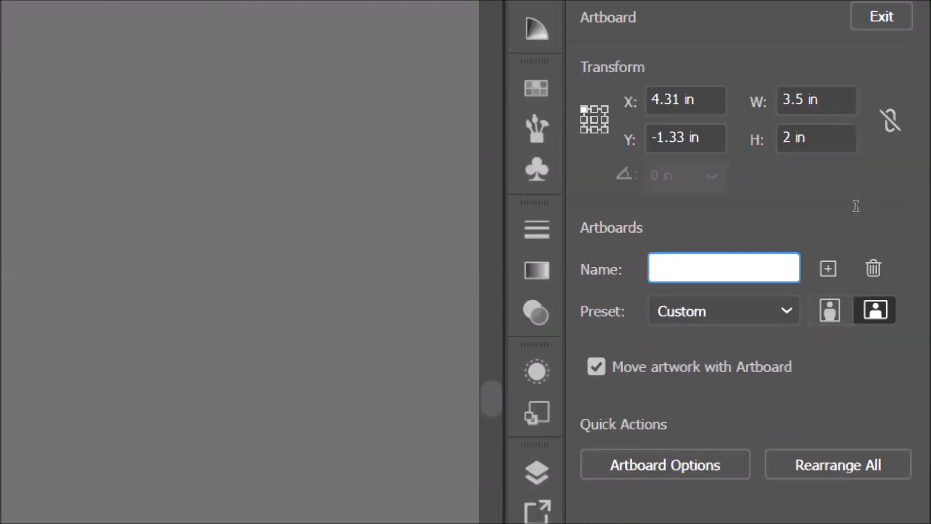
- Try to name the fourth artboard with the card owner's name followed by Back Side
type("M.Ali Front Side")
key("Left")
key("Left")
key("Left")
key("Left")
key("Left")
key("BackSpace")
key("BackSpace")
key("BackSpace")
key("BackSpace")
key("BackSpace")
type("Back")
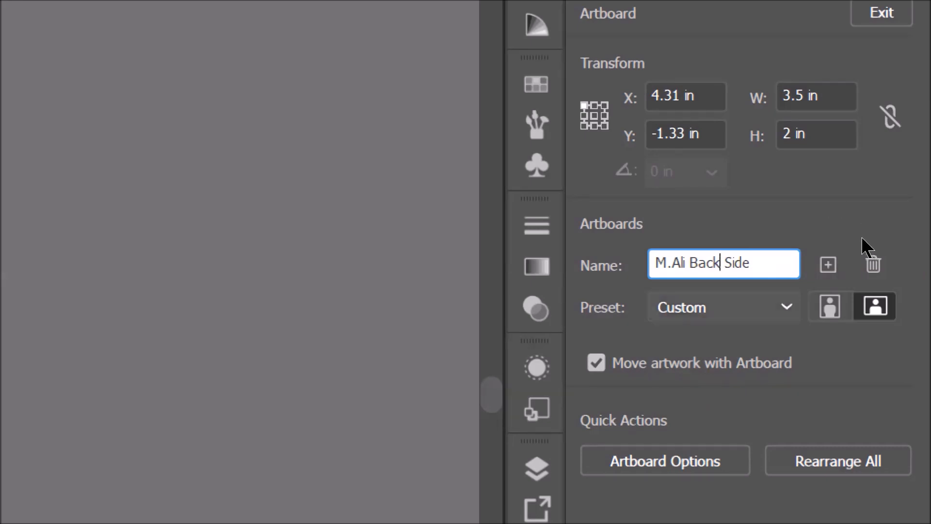
key("Tab")
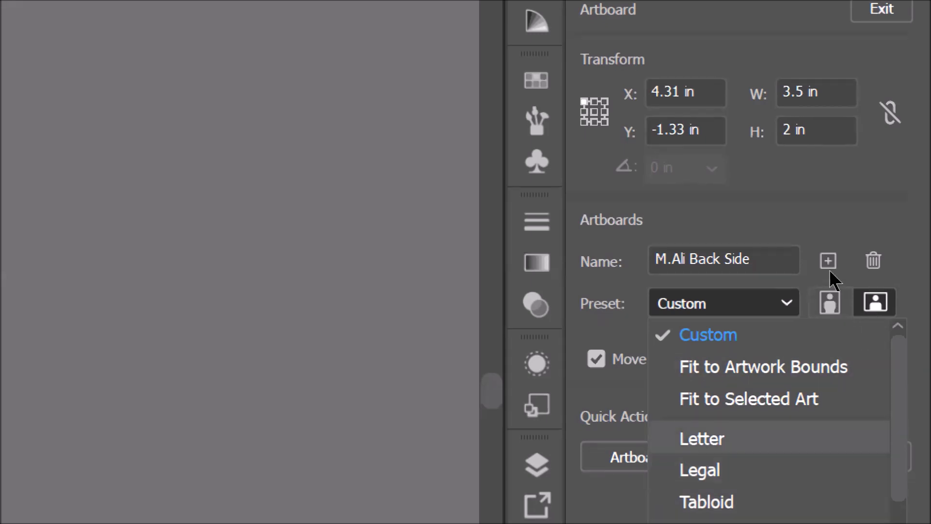
- Switch the fourth artboard to portrait orientation and leave artboard editing
left_click(833, 236)
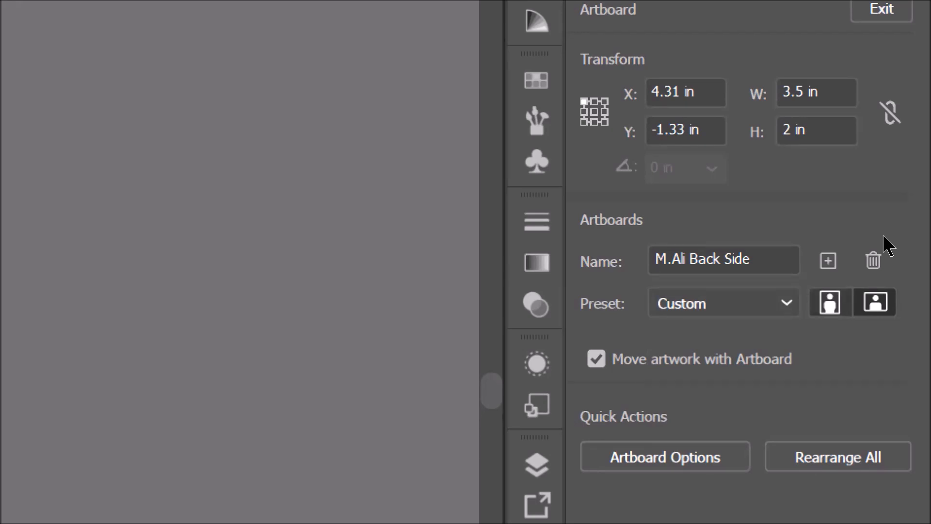
left_click(831, 302)
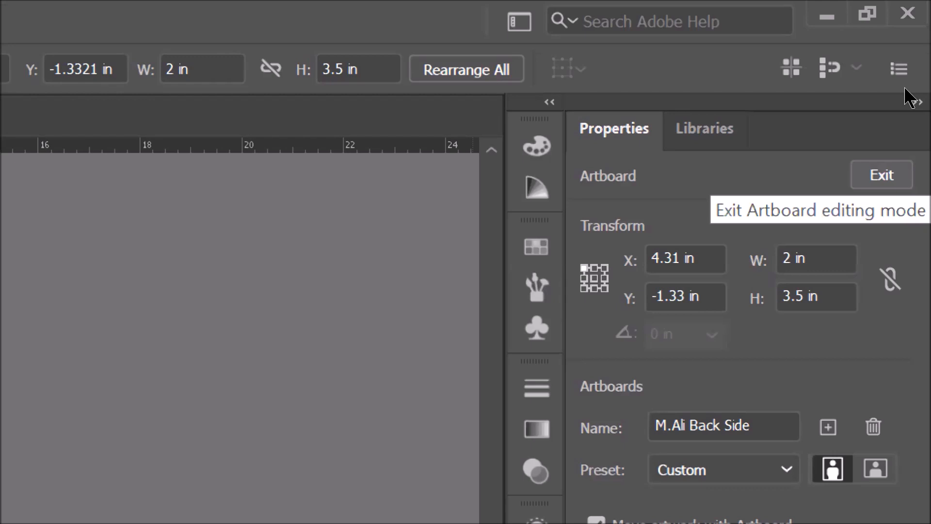
key("Escape")
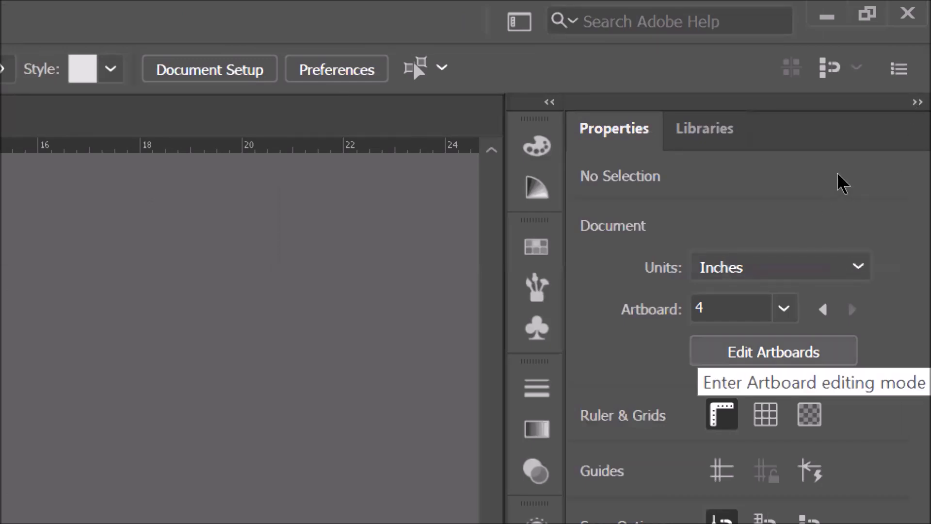
key("shift+o")
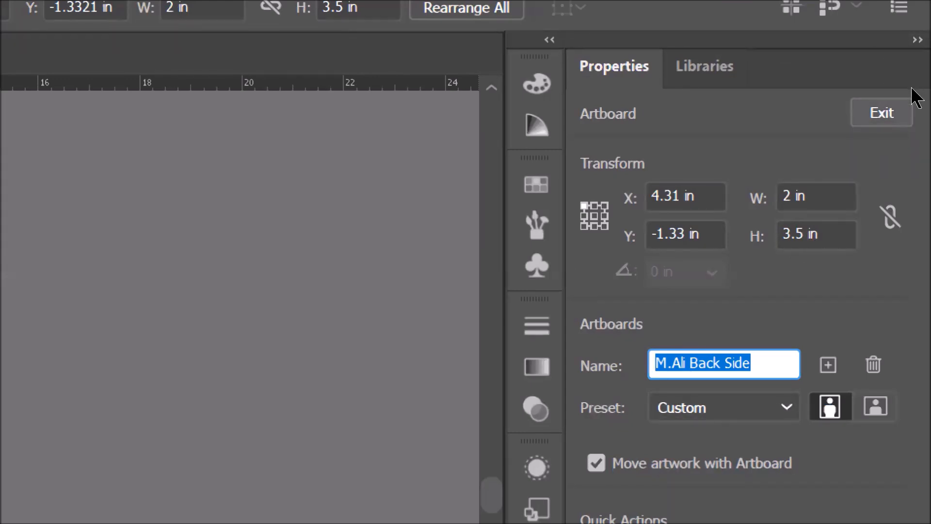
left_click(887, 109)
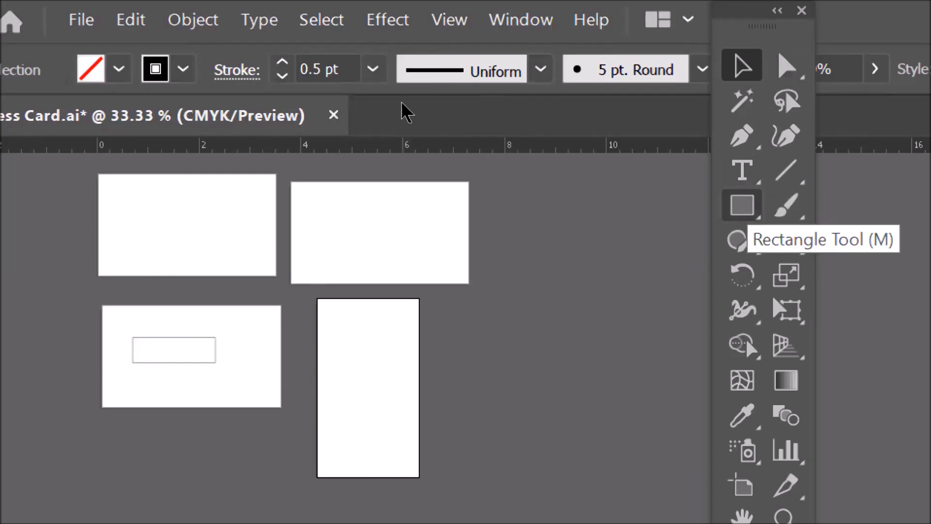
left_click(743, 207)
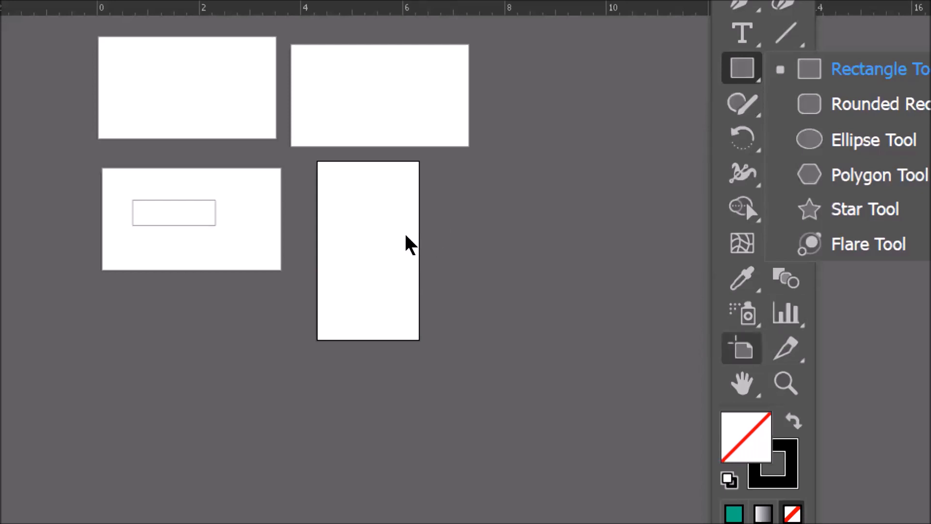
- Rename the fourth artboard to the card owner's name followed by Back
key("shift+o")
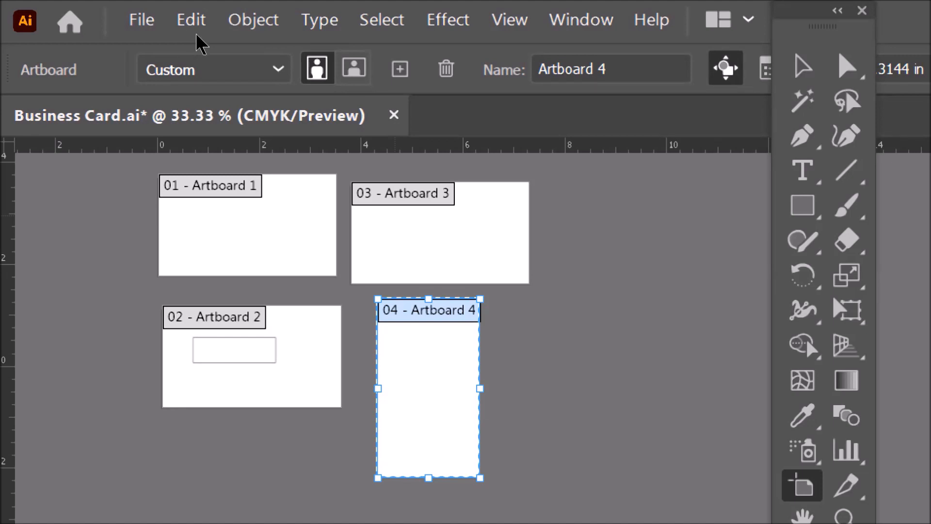
left_click_drag(644, 66, 411, 67)
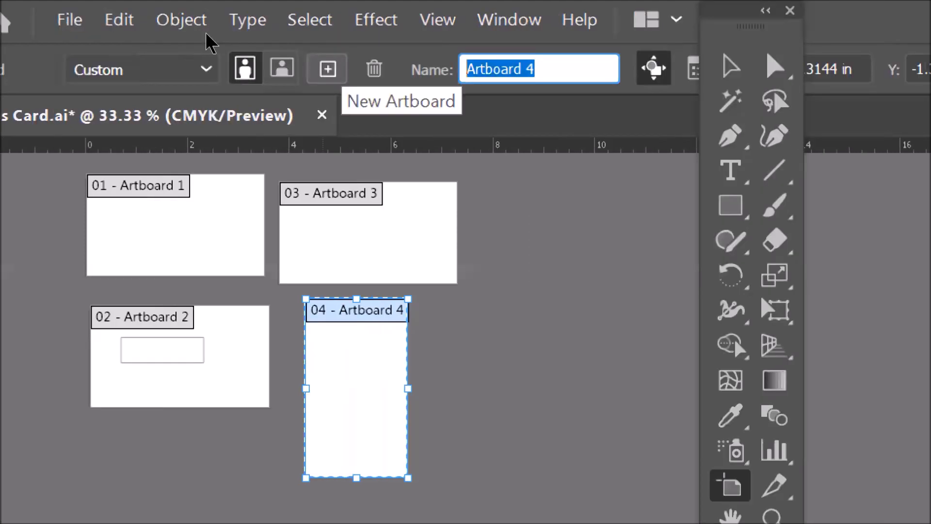
type("M Ali Back ")
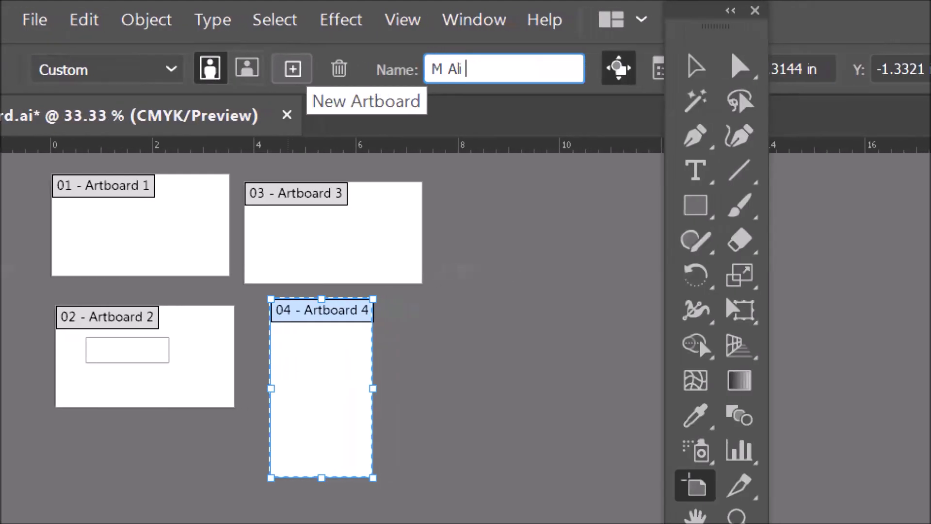
type("side")
key("Return")
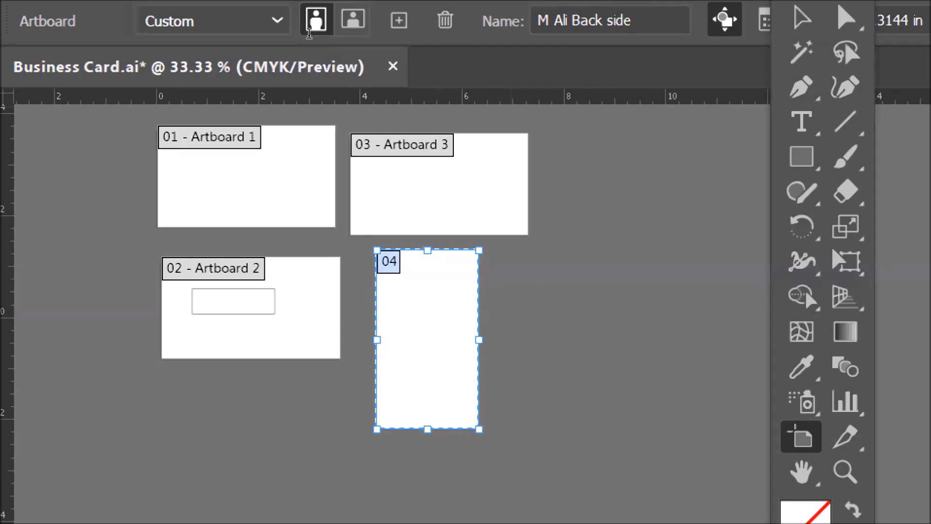
key("BackSpace")
key("BackSpace")
key("BackSpace")
key("BackSpace")
key("BackSpace")
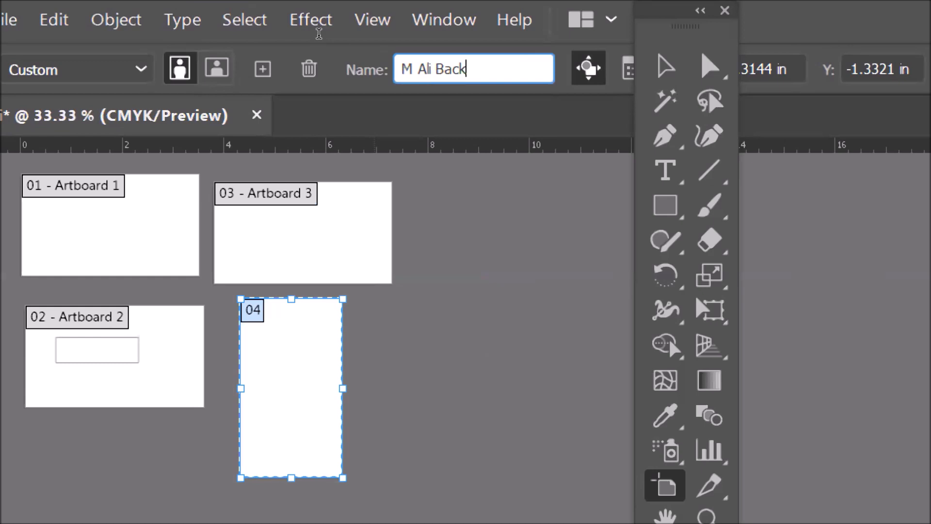
key("Return")
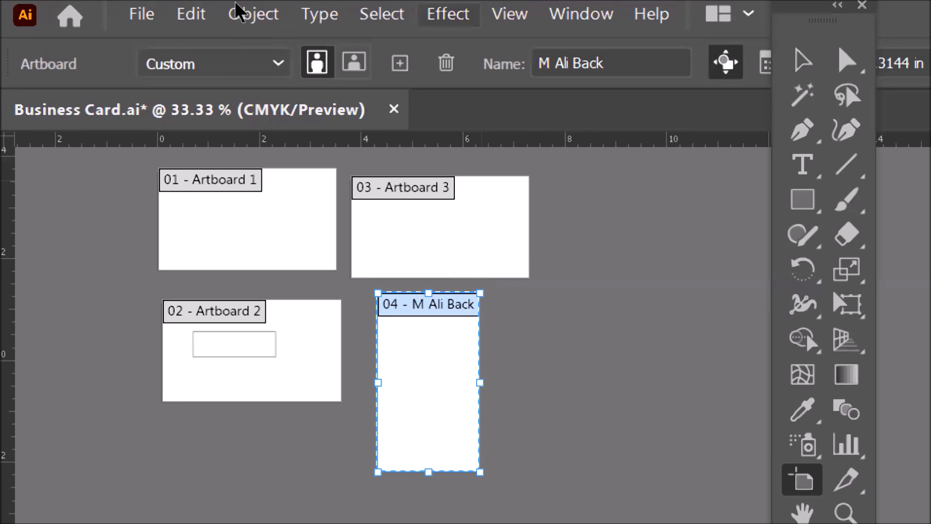
- Switch the fourth artboard back to landscape orientation
left_click(353, 66)
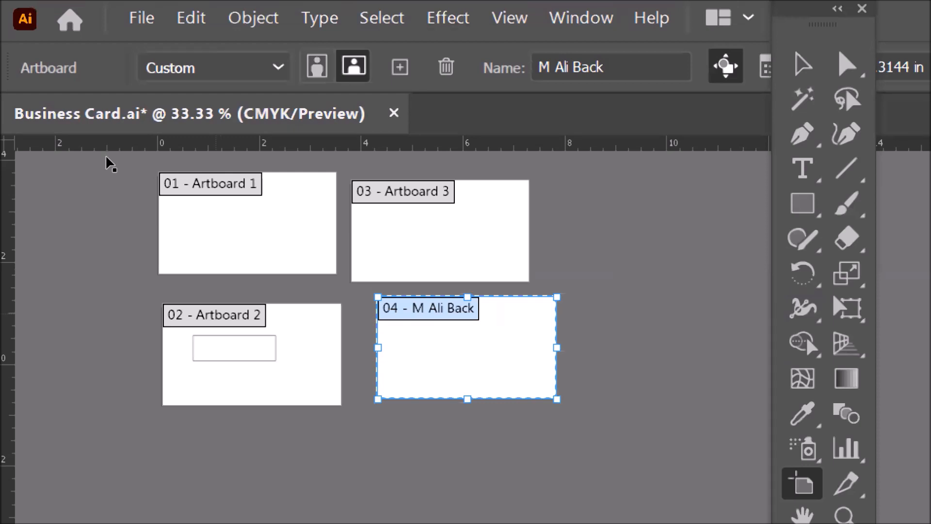
- Rename the second artboard to the same card owner's name followed by Front
left_click(215, 315)
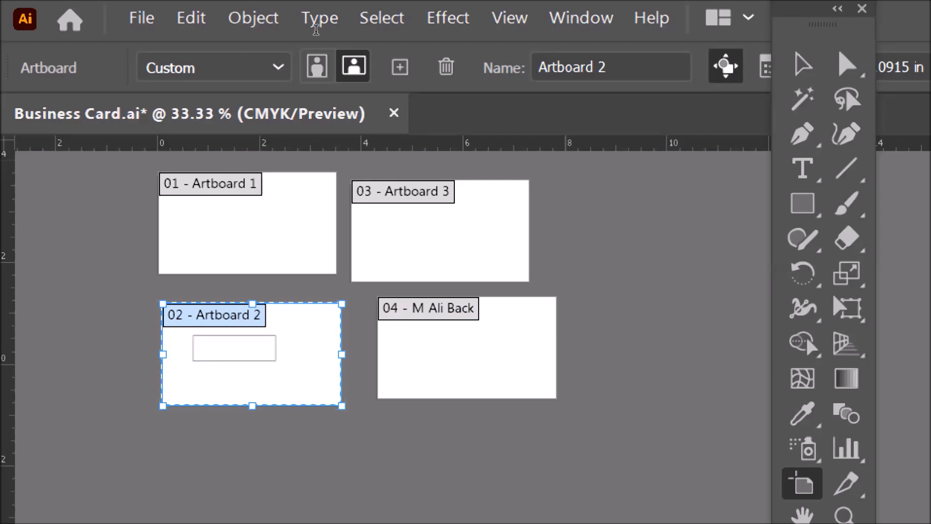
left_click(631, 67)
key("ctrl+a")
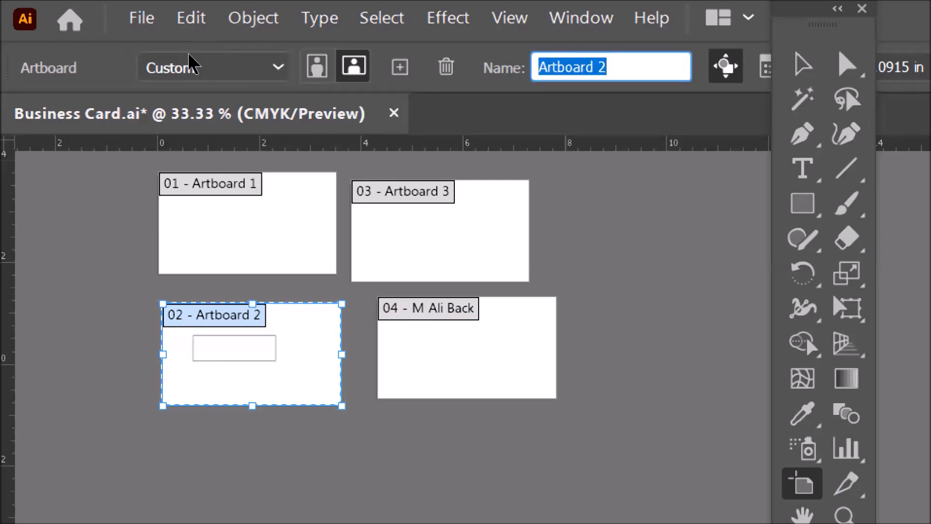
type("M Ali ")
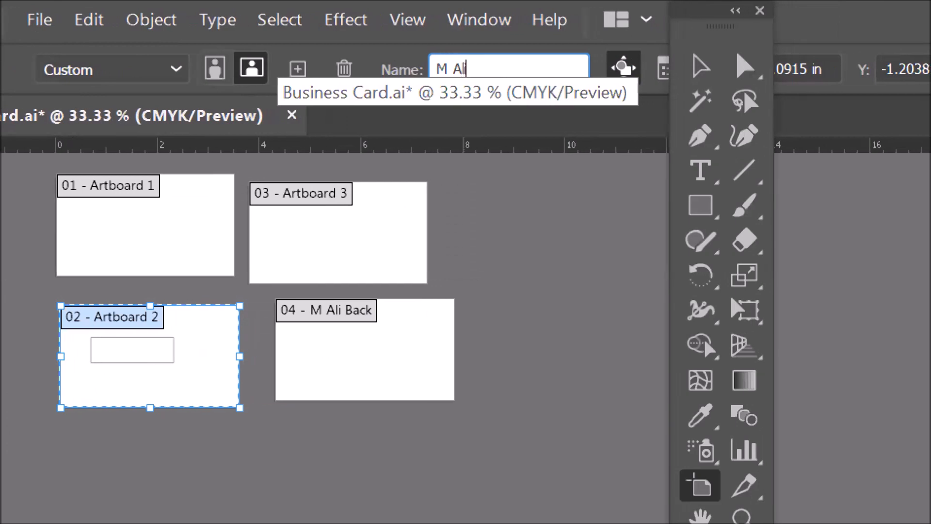
type("Front")
key("Return")
- Rename the first and third artboards to a second owner's name followed by Front and Back respectively
left_click(146, 228)
left_click(504, 68)
type("Zaid Front")
key("Return")
left_click(432, 228)
left_click_drag(612, 69, 529, 68)
type("Zaid Back")
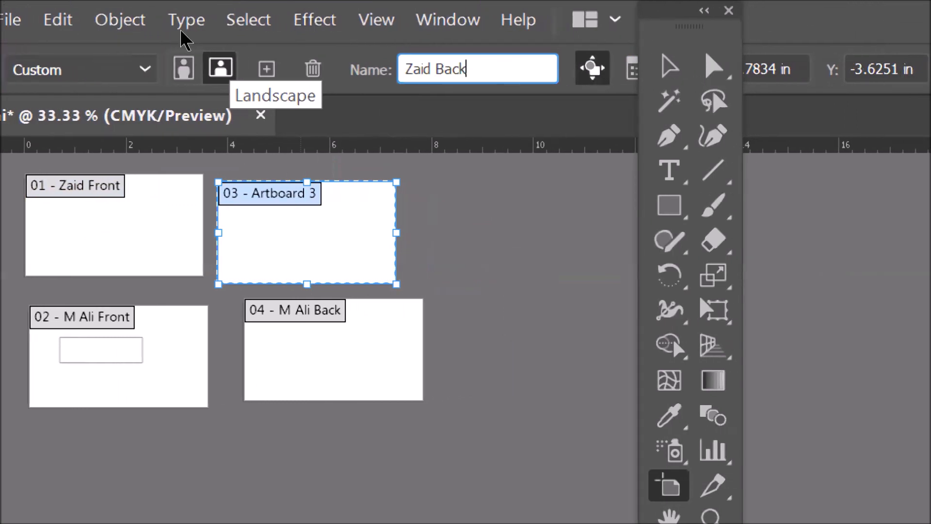
key("Return")
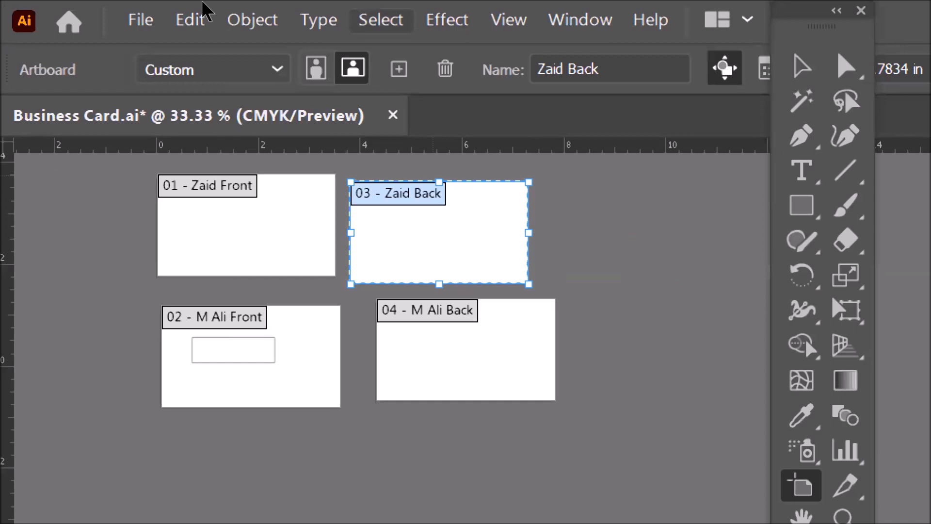
left_click(140, 35)
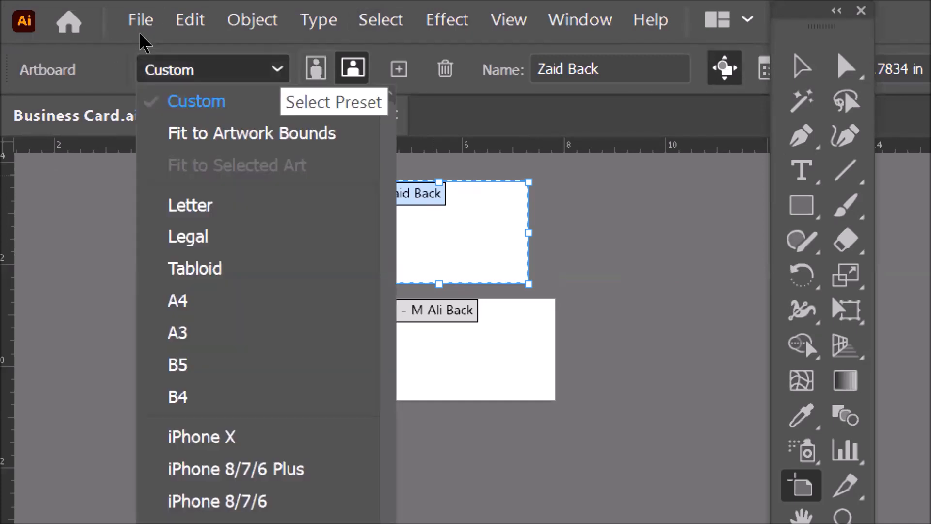
left_click(113, 97)
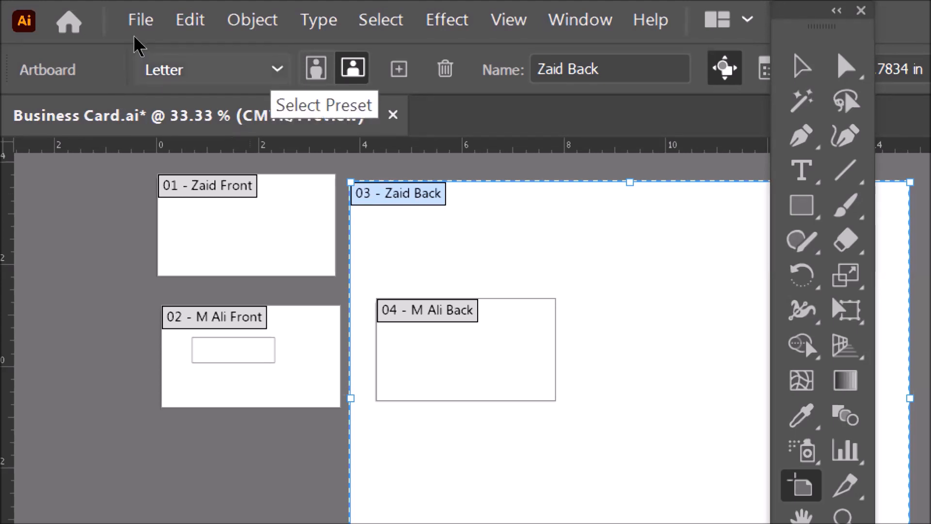
key("ctrl+z")
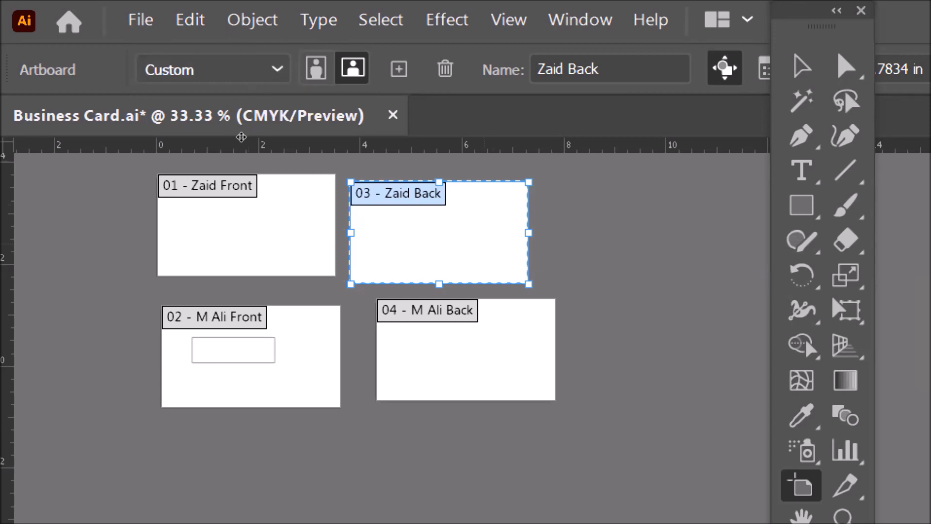
left_click(503, 349)
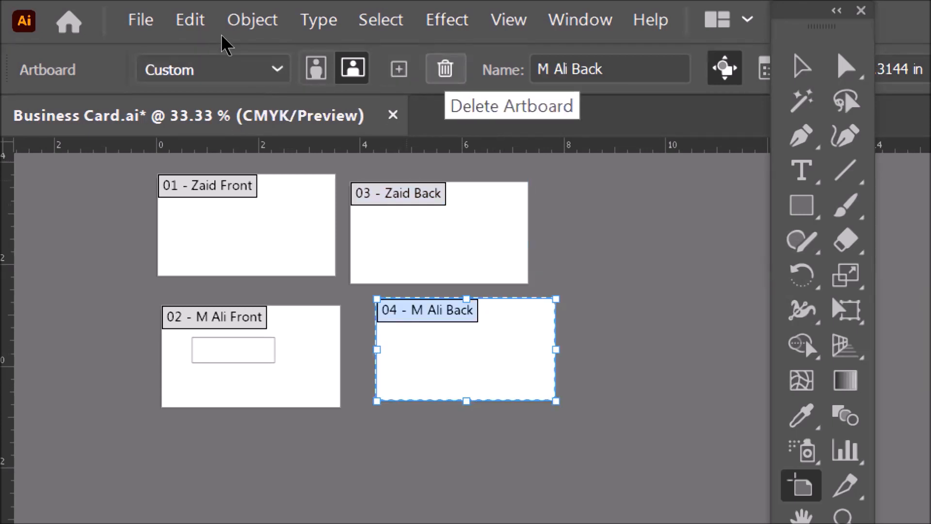
key("Delete")
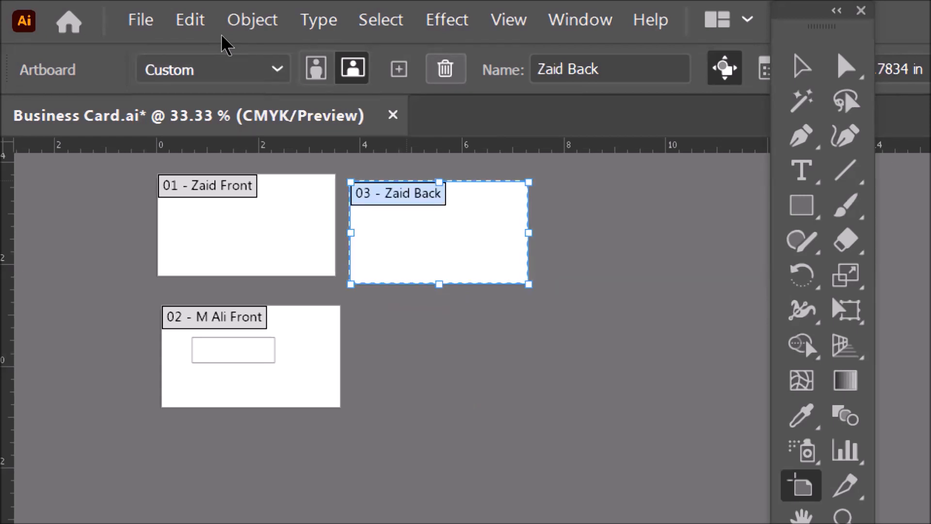
key("ctrl+z")
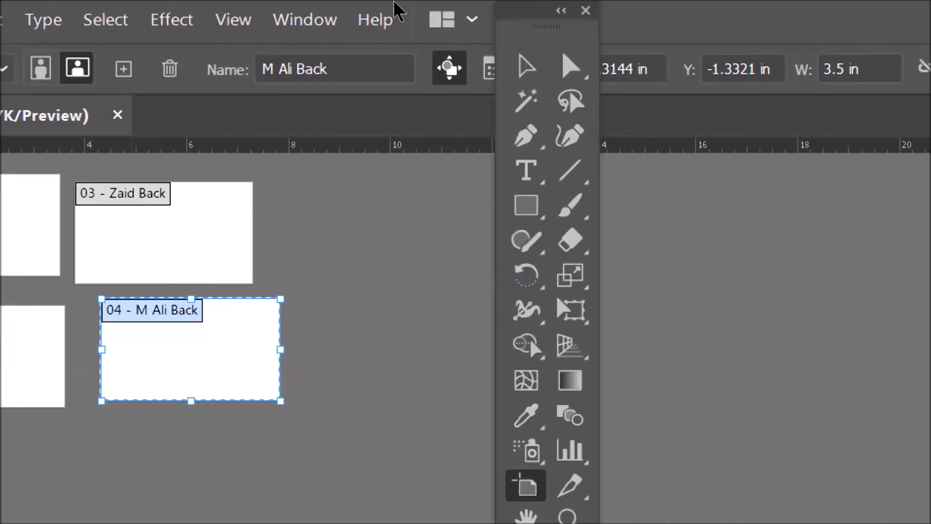
- Move the tool panel aside and drag the artboards into a staggered single column
left_click_drag(534, 7, 597, 206)
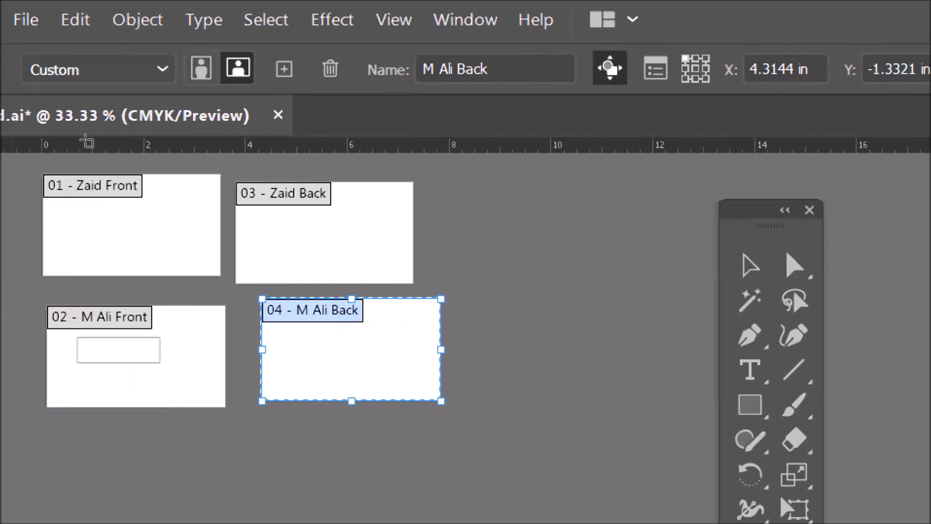
left_click_drag(228, 114, 164, 226)
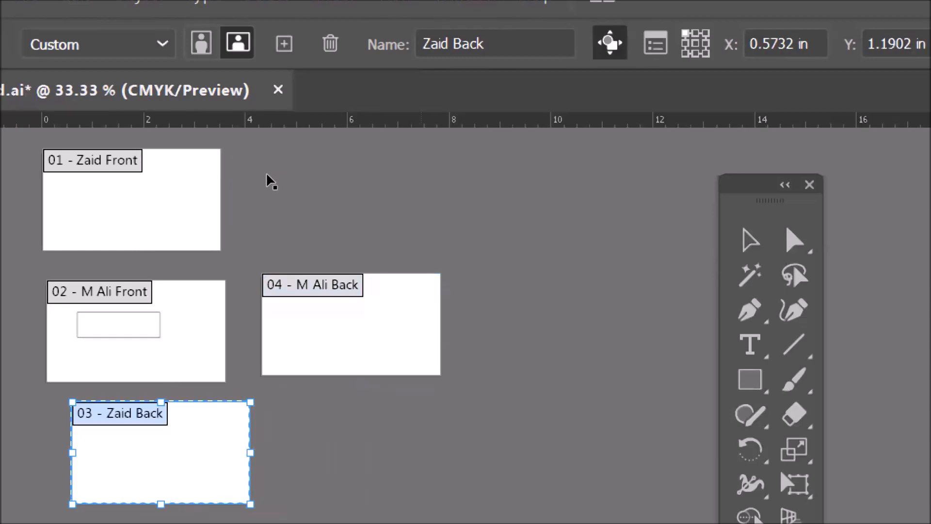
scroll(258, 181, "down", 1)
left_click_drag(260, 184, 277, 308)
left_click_drag(277, 276, 189, 275)
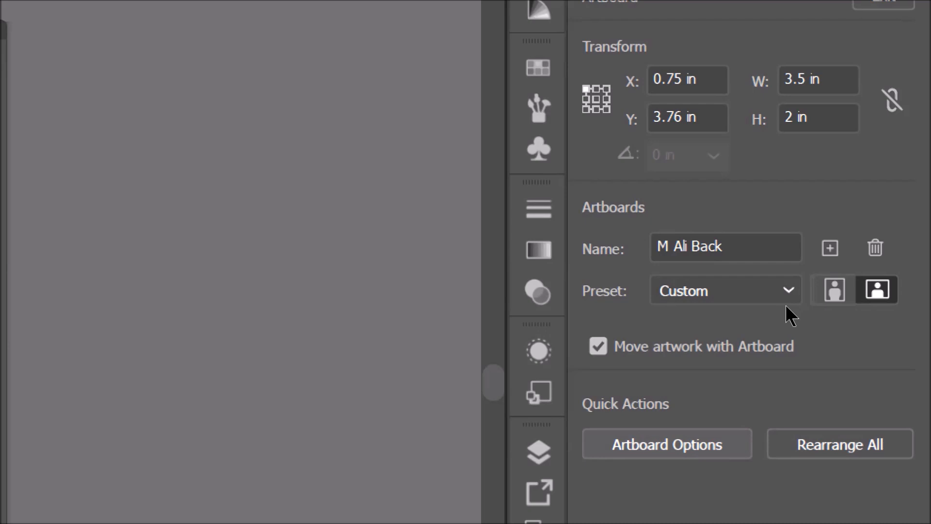
left_click(840, 444)
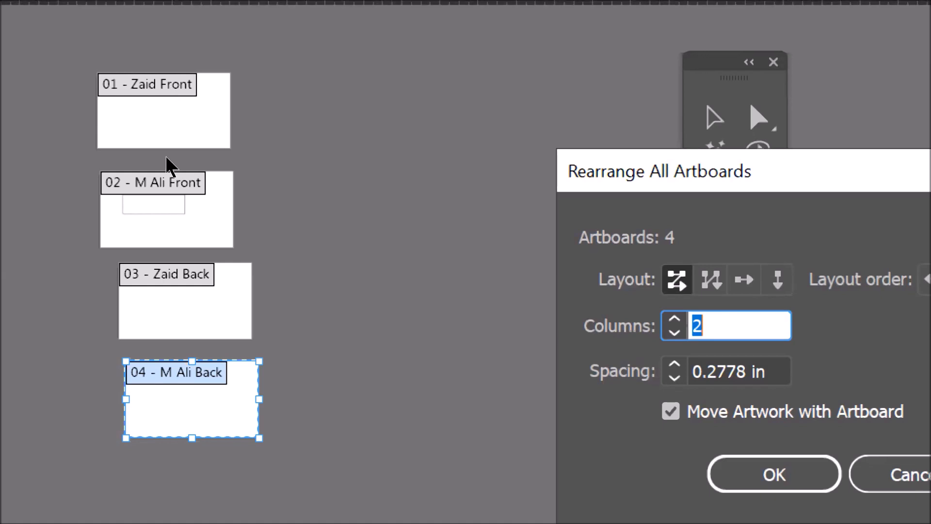
key("Escape")
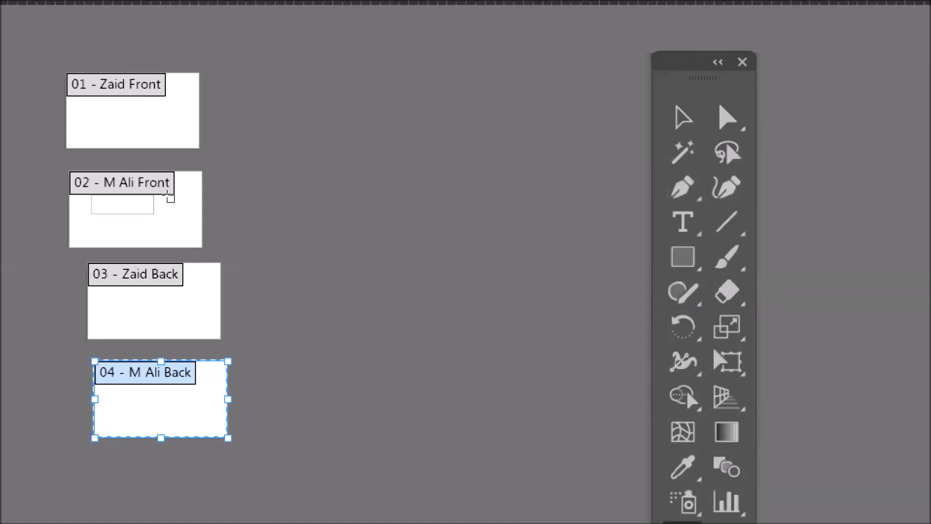
- Drag artboards 2, 3 and 4 up so they overlap artboard 1
left_click_drag(201, 192, 194, 149)
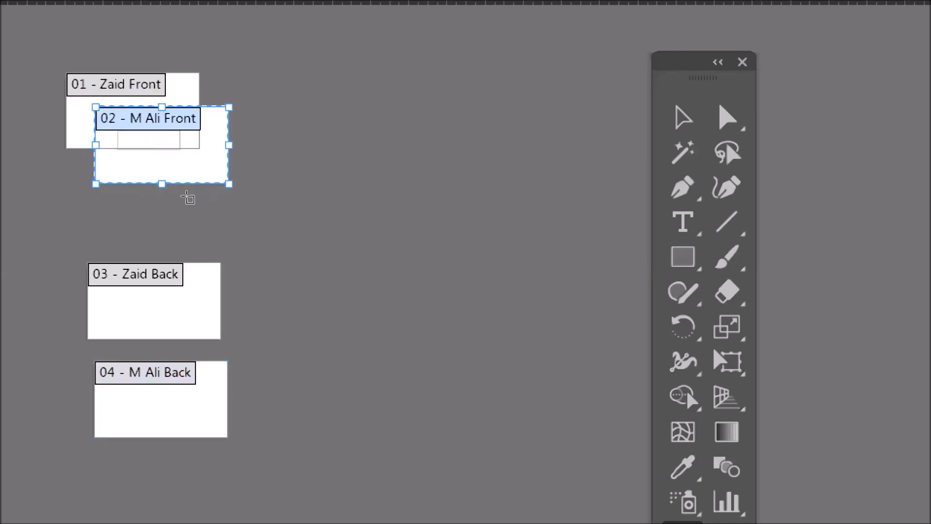
left_click_drag(172, 299, 201, 166)
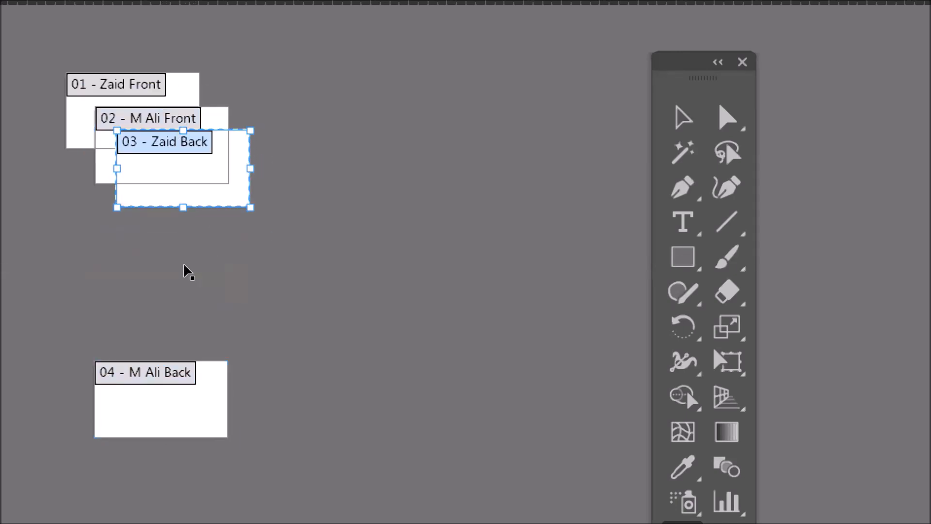
left_click_drag(148, 398, 182, 98)
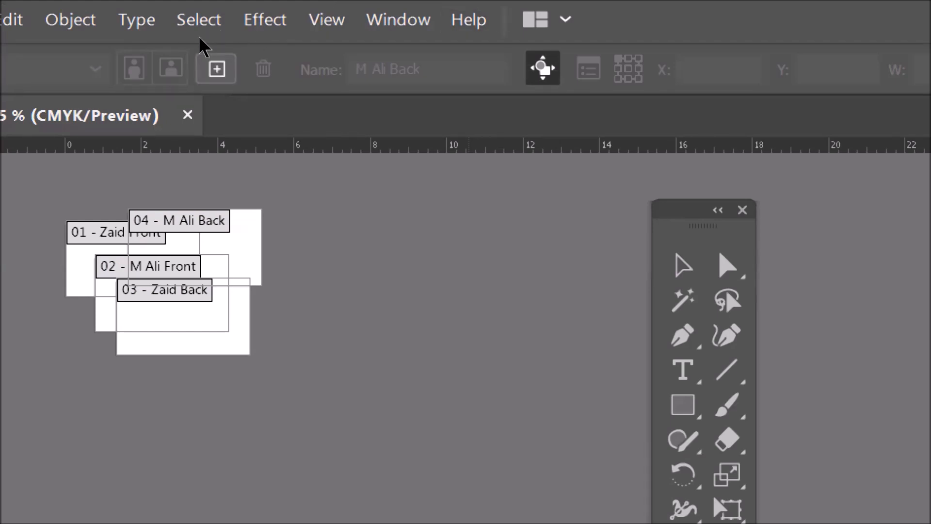
- Add two new artboards and rearrange all six artboards in a single row
left_click(216, 68)
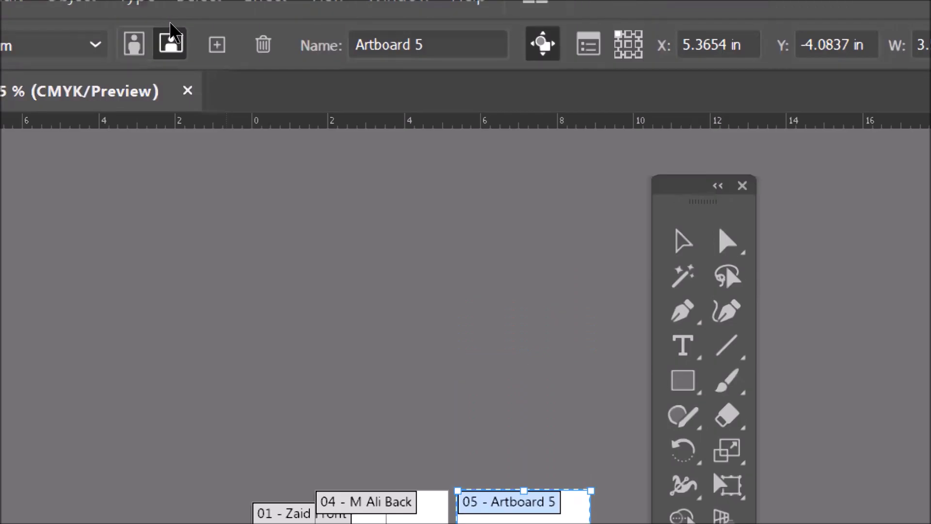
left_click(217, 45)
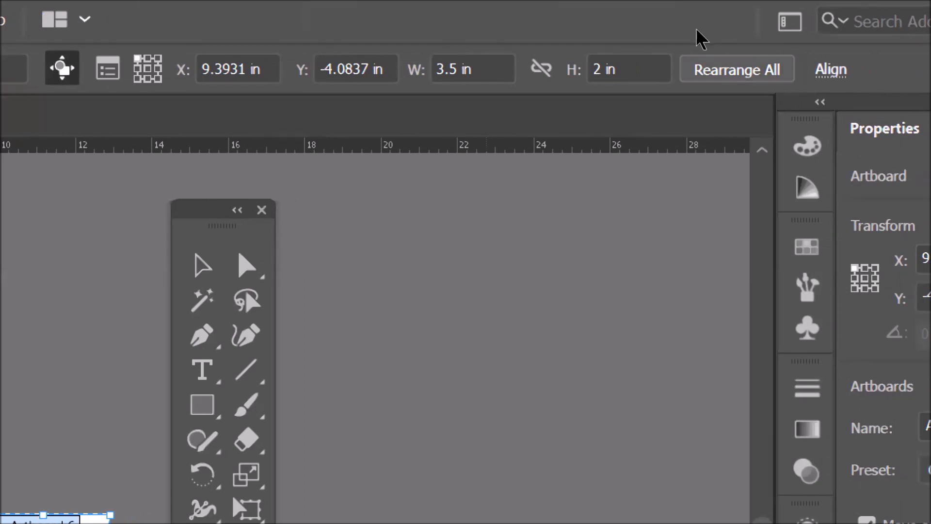
left_click(697, 58)
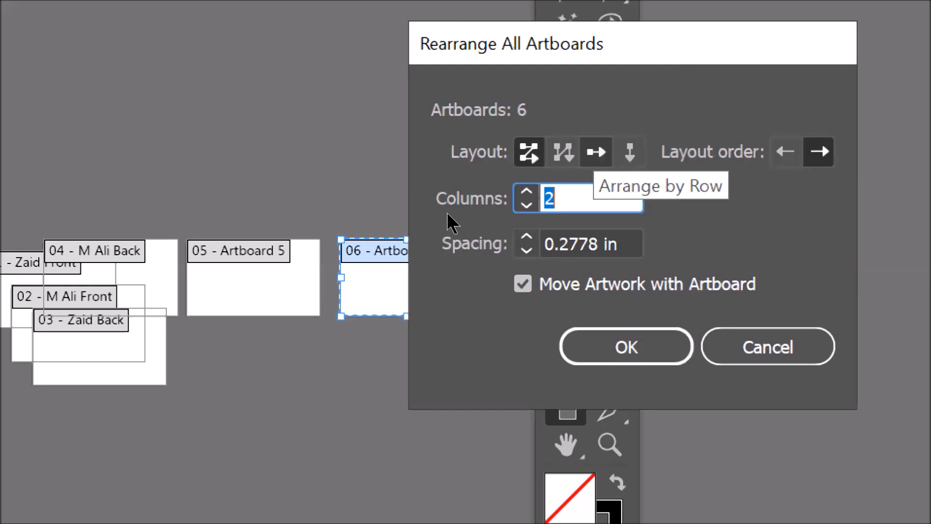
left_click(596, 152)
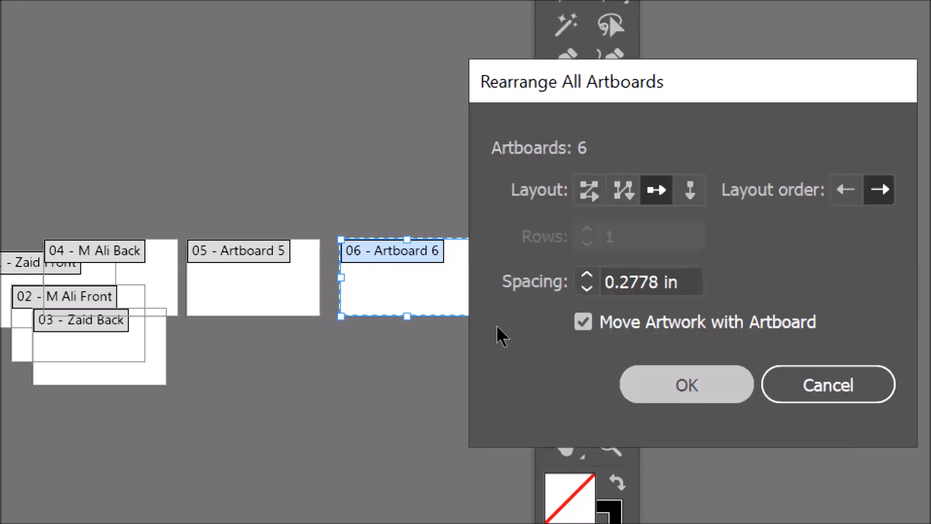
key("Return")
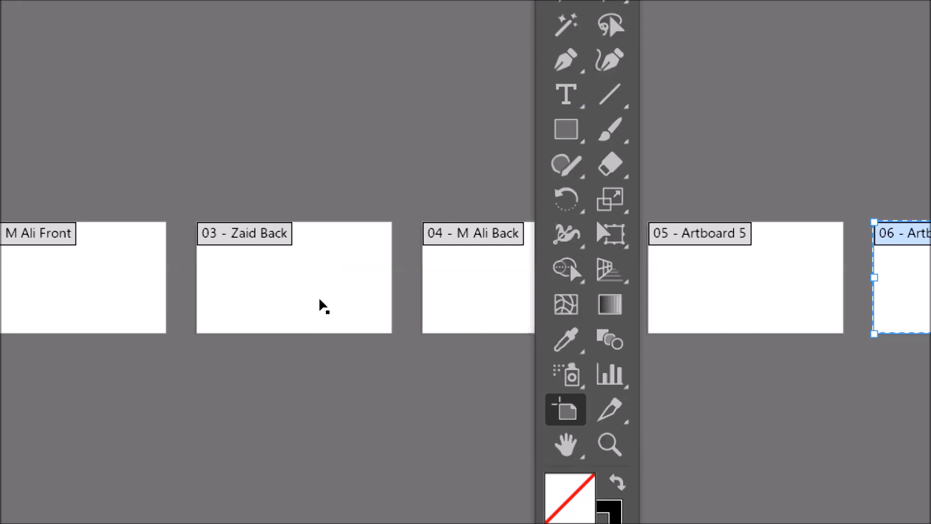
- Rearrange all artboards into a single column with right-to-left layout order
key("ctrl+minus")
key("ctrl+minus")
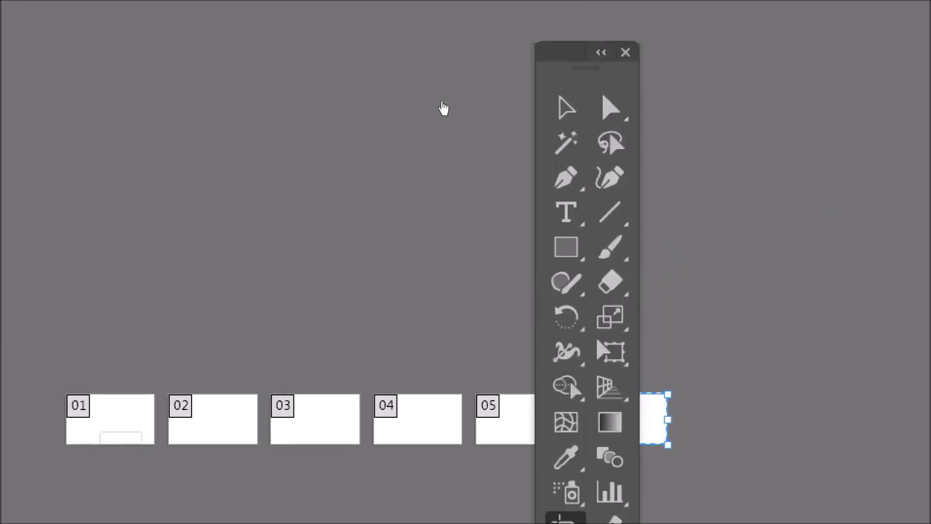
left_click_drag(441, 104, 598, 104)
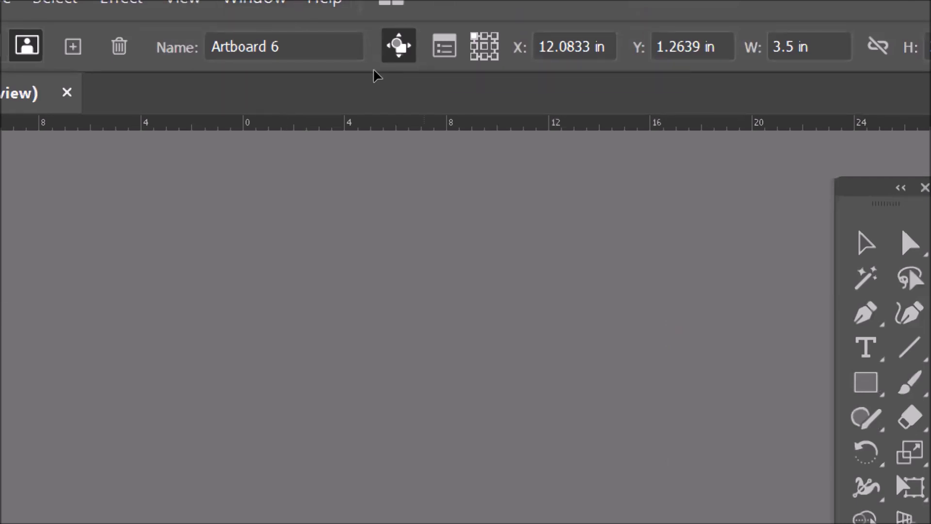
left_click(711, 47)
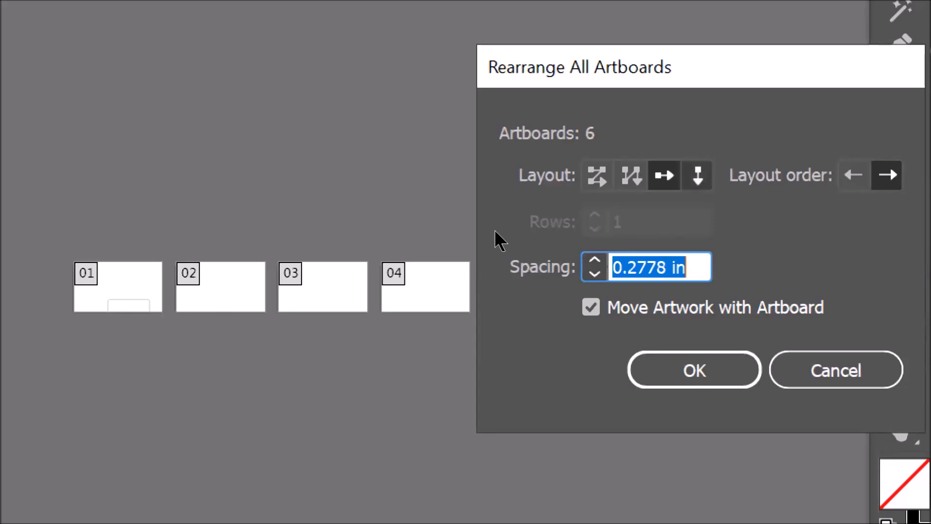
left_click(698, 175)
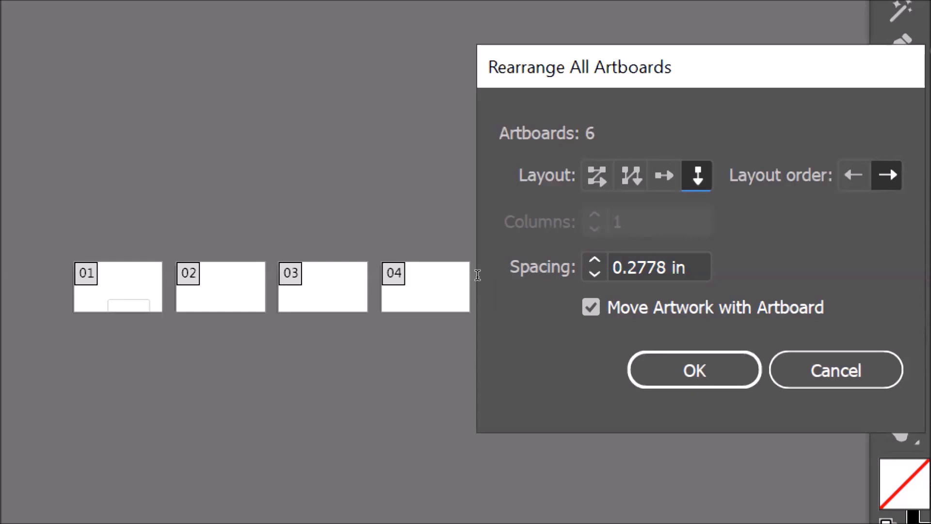
key("Tab")
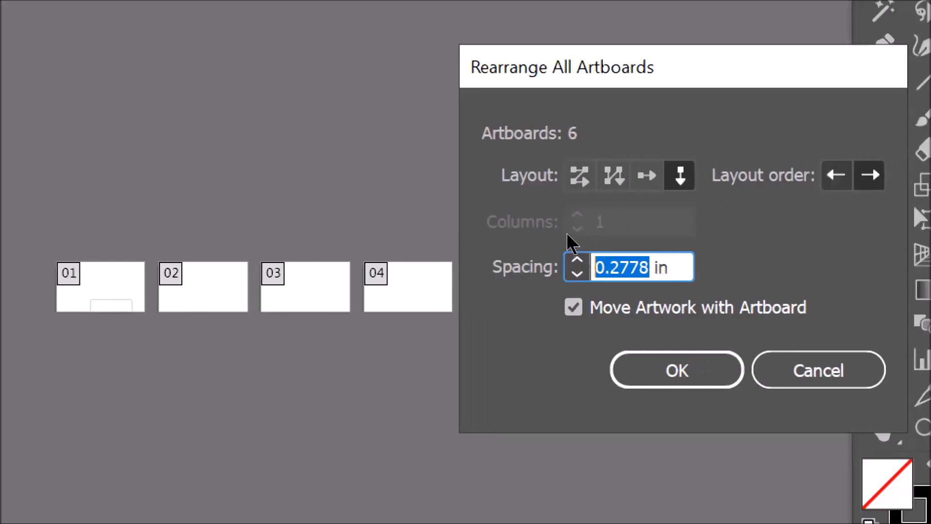
left_click(853, 175)
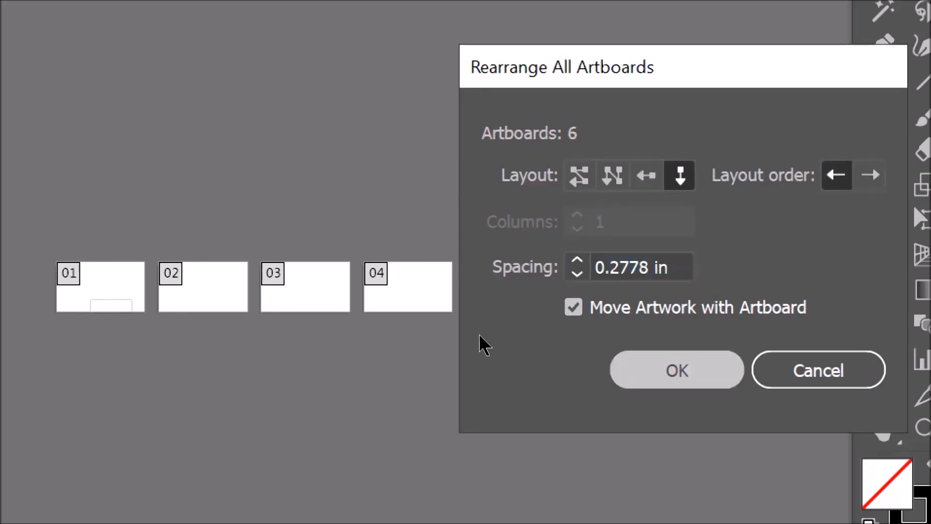
key("Return")
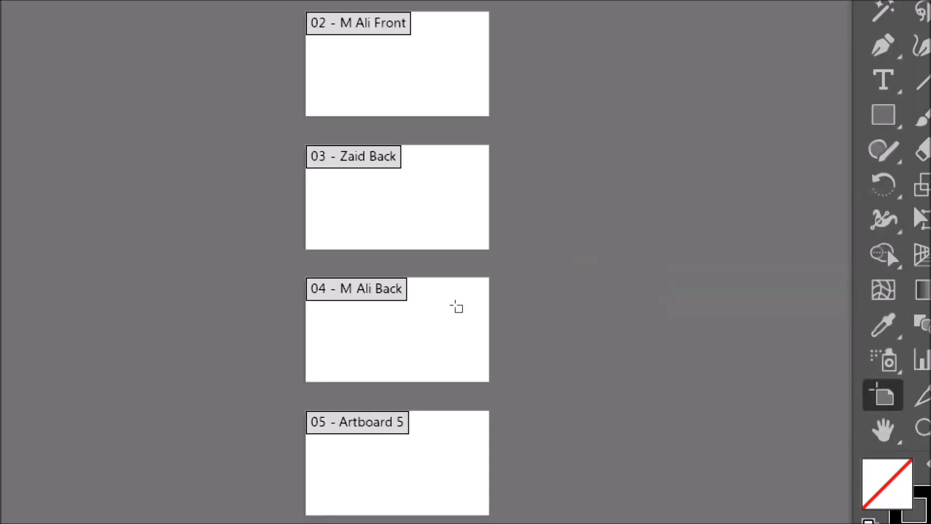
- Rearrange all artboards into a single row with right-to-left layout order
scroll(455, 306, "down", 3)
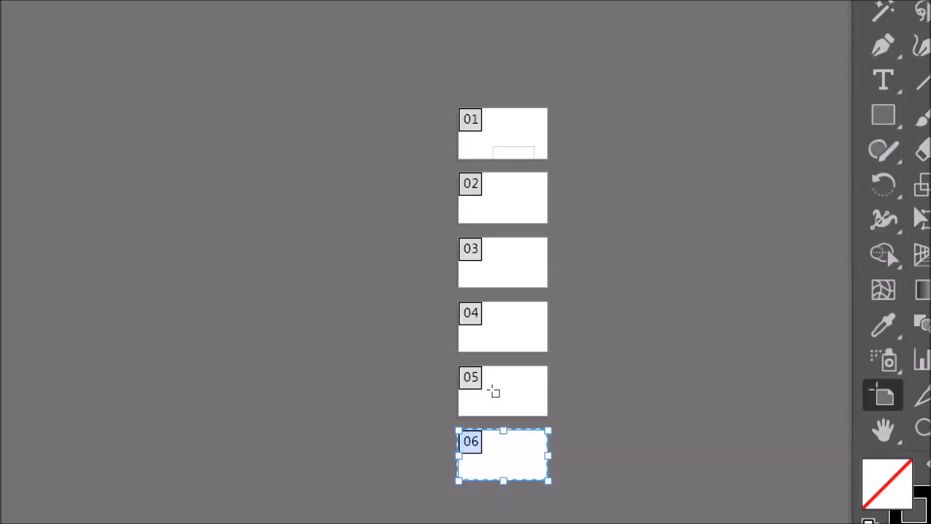
scroll(493, 391, "up", 1)
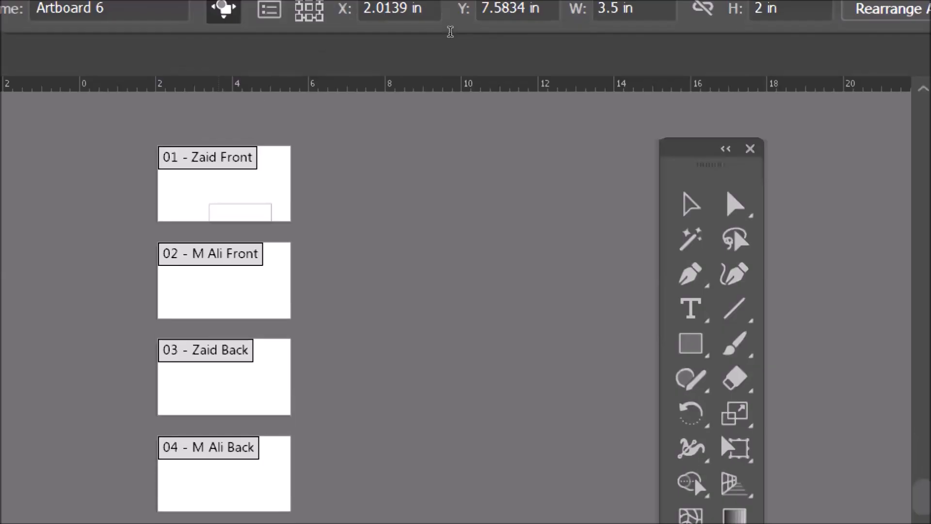
left_click(846, 9)
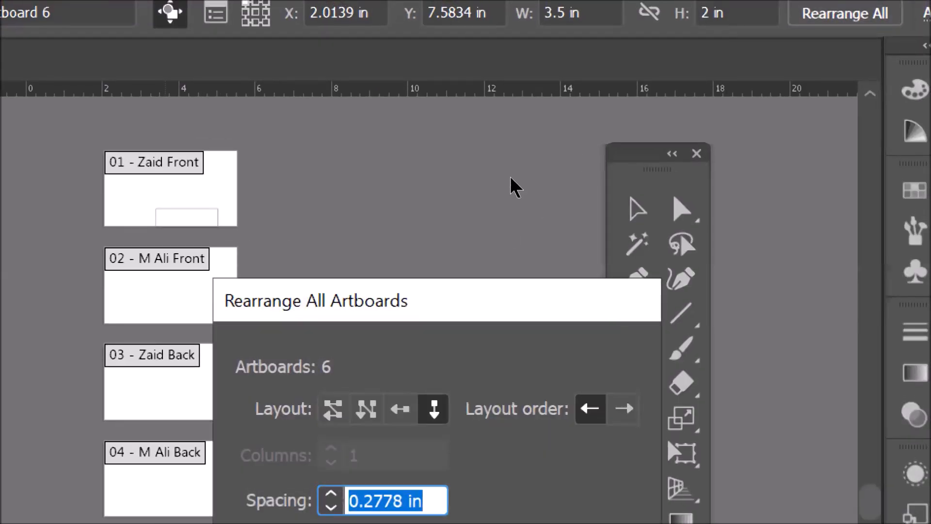
left_click_drag(436, 301, 597, 92)
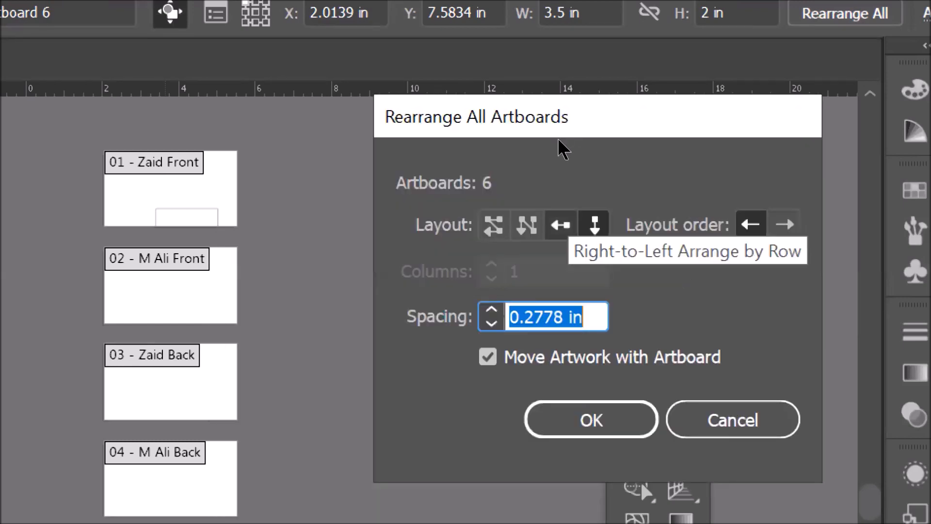
left_click(561, 225)
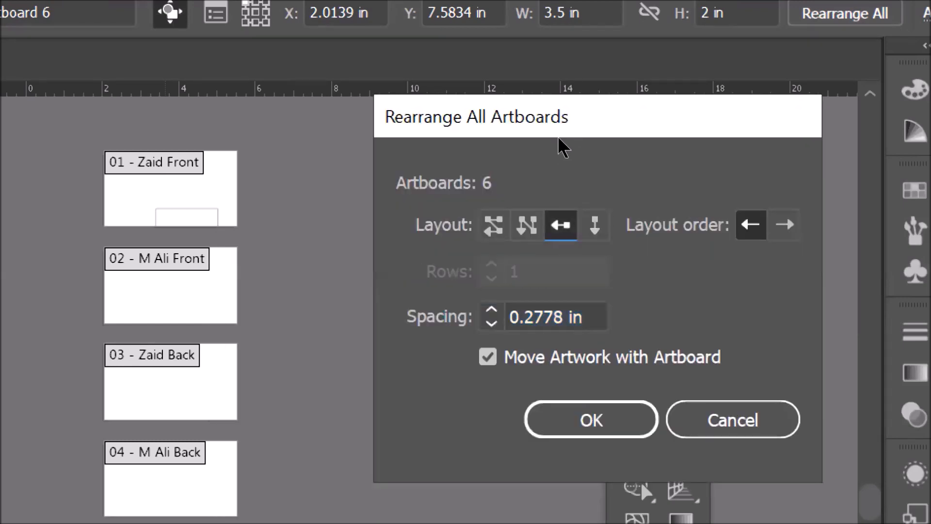
key("Tab")
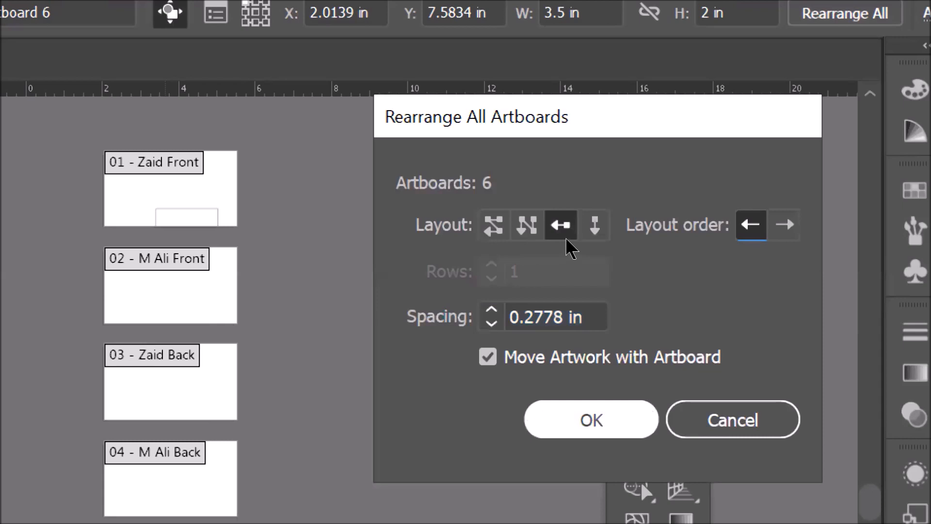
key("Return")
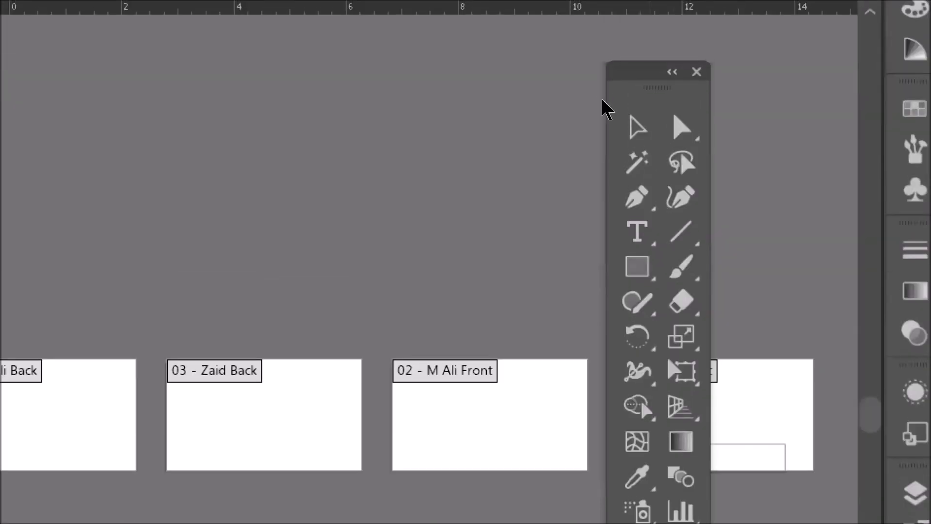
- Rearrange all artboards into a grid by row with 2 columns and left-to-right layout order
left_click_drag(630, 72, 818, 133)
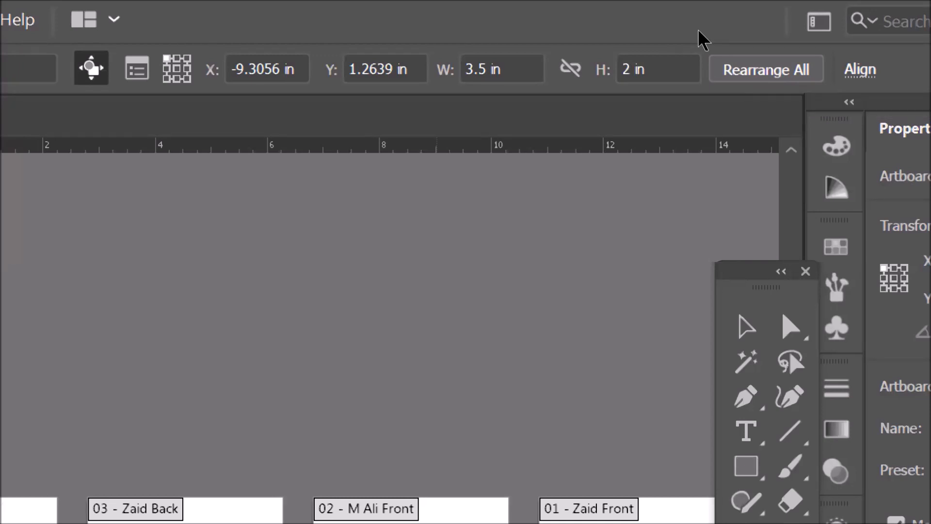
left_click(727, 68)
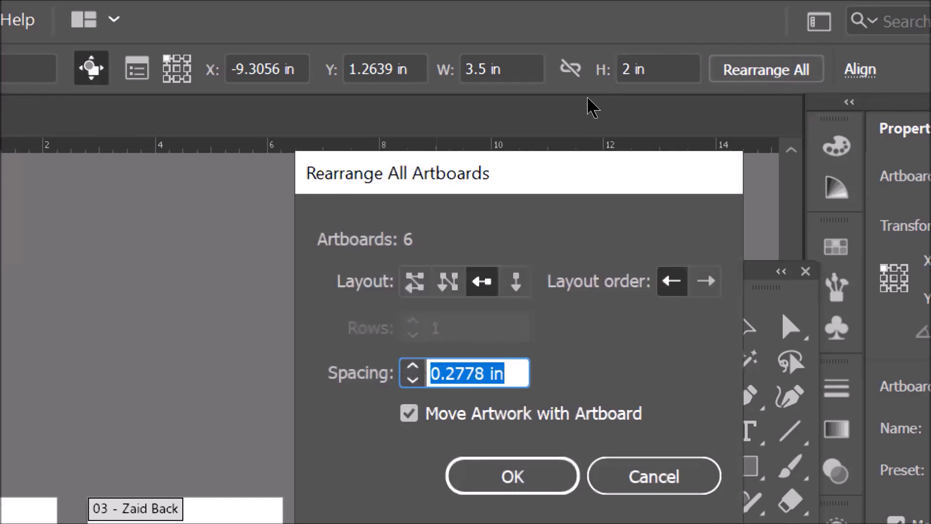
left_click_drag(570, 157, 616, 83)
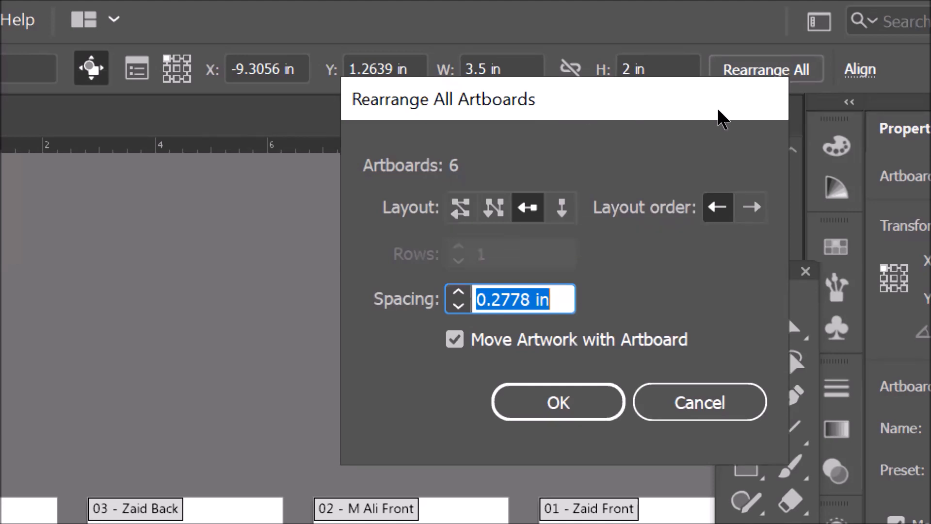
left_click(752, 207)
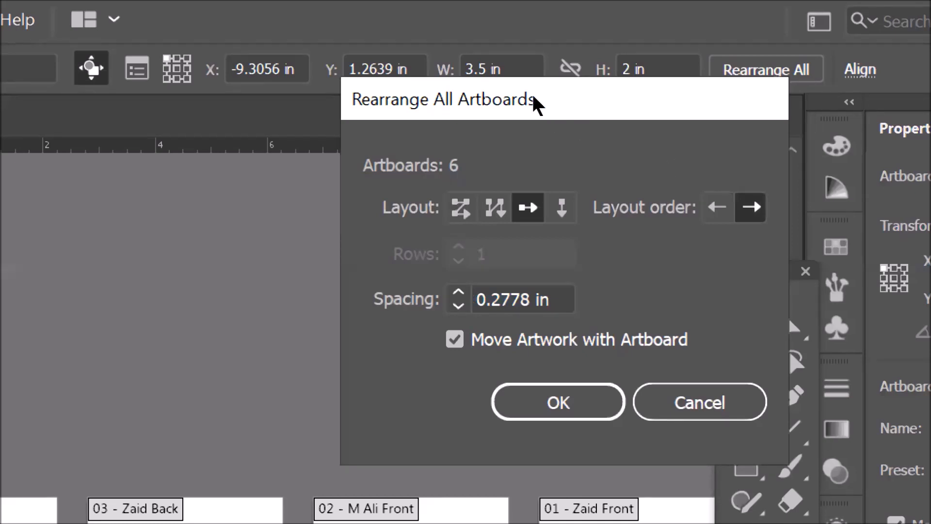
left_click(536, 212)
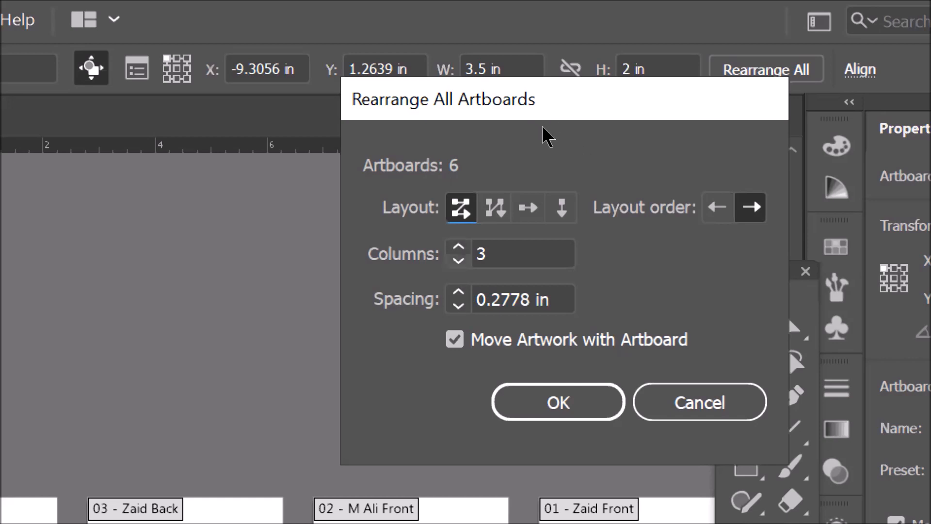
key("Tab")
type("2")
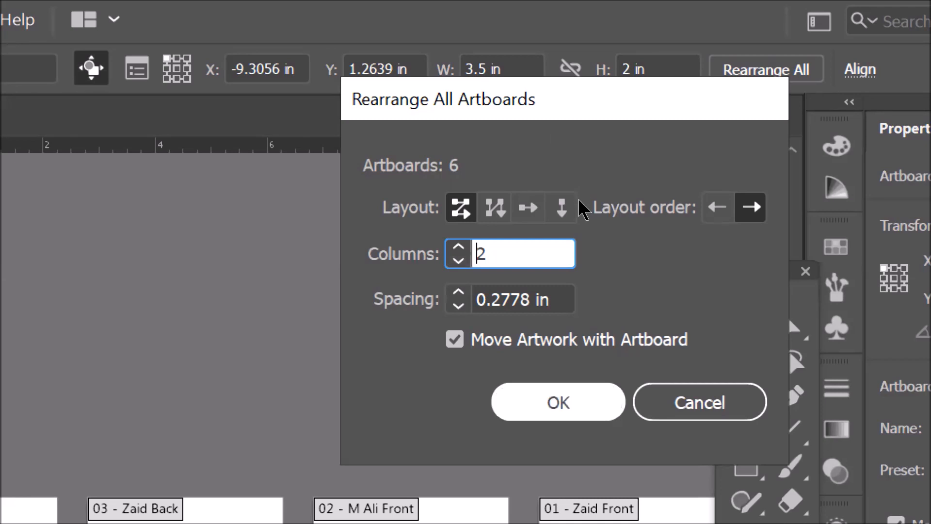
key("Return")
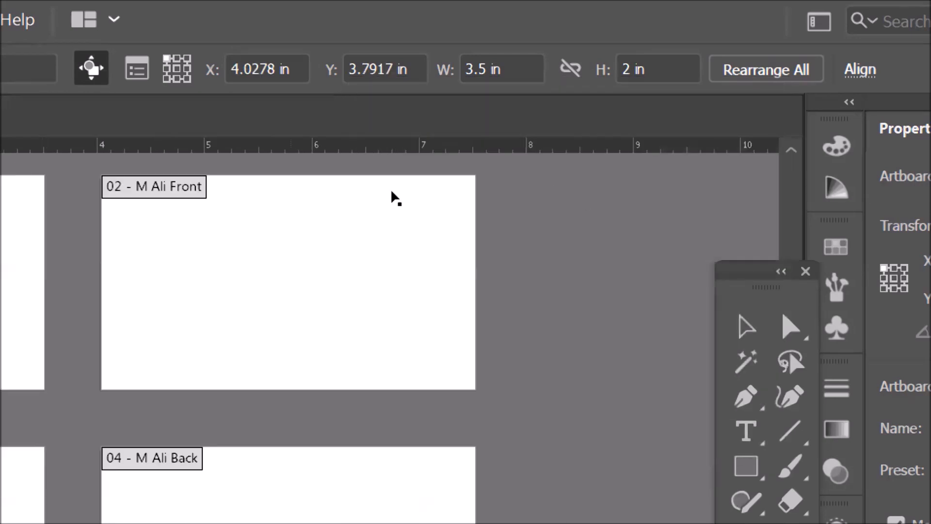
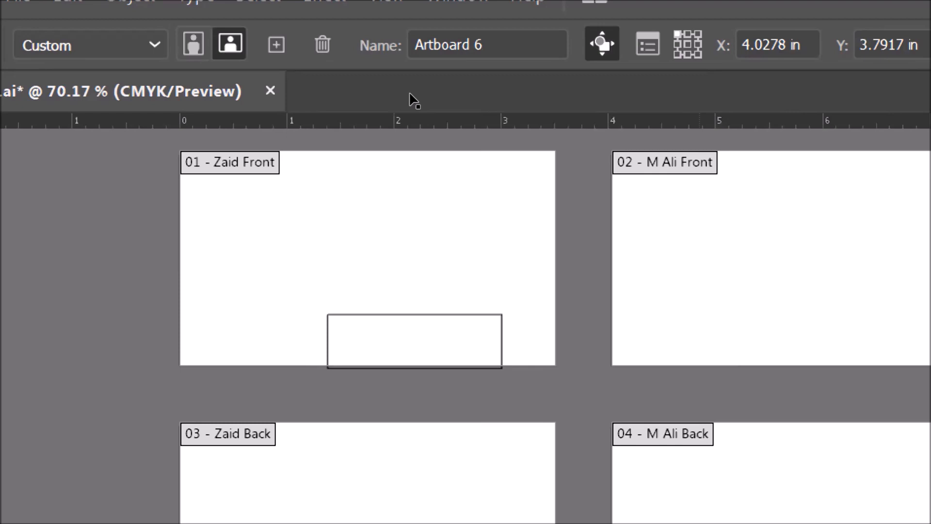
- Rename the second artboard to "Zaid Back"
left_click(411, 94)
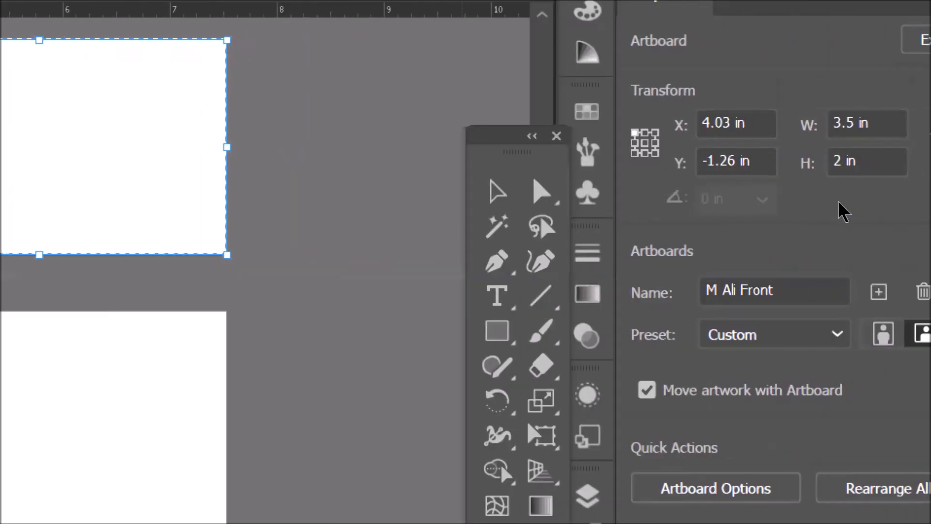
left_click(806, 291)
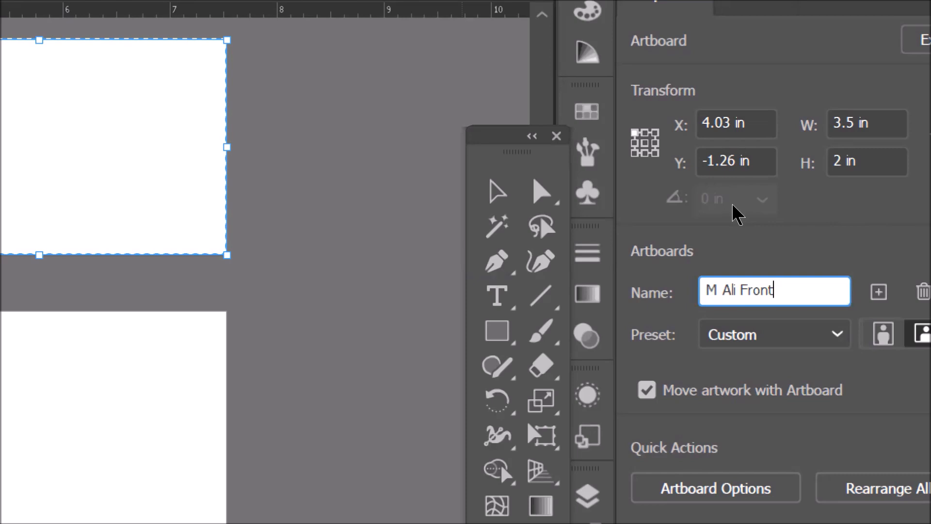
key("BackSpace")
key("BackSpace")
key("BackSpace")
key("BackSpace")
key("BackSpace")
key("BackSpace")
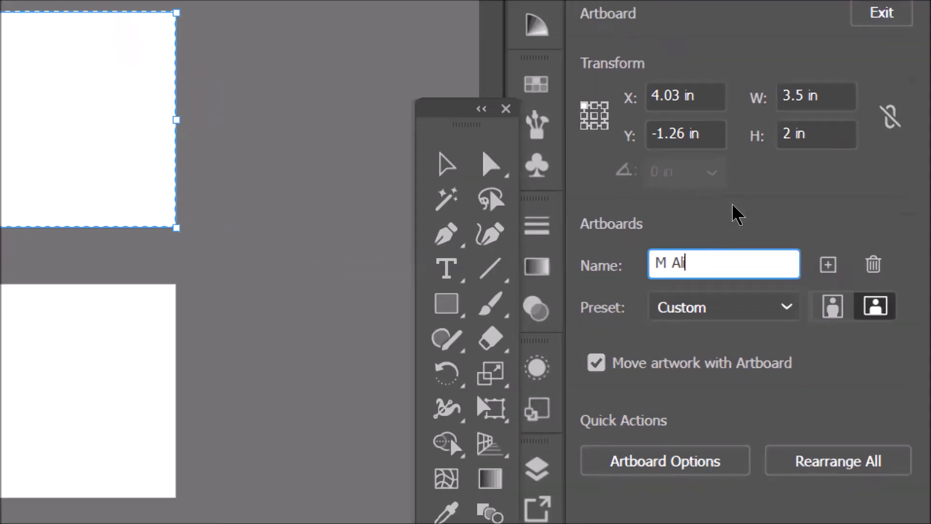
key("BackSpace")
key("BackSpace")
key("BackSpace")
key("BackSpace")
type("Zaid ")
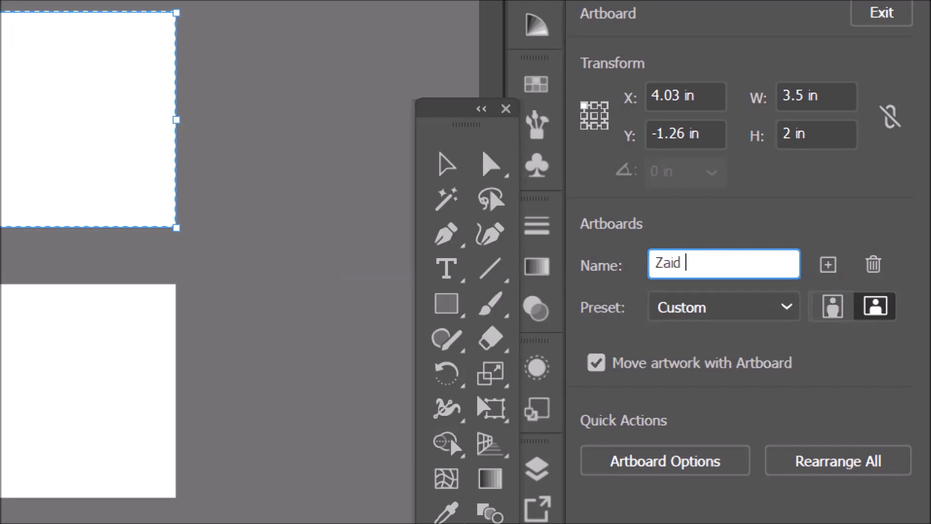
type("Back")
key("Return")
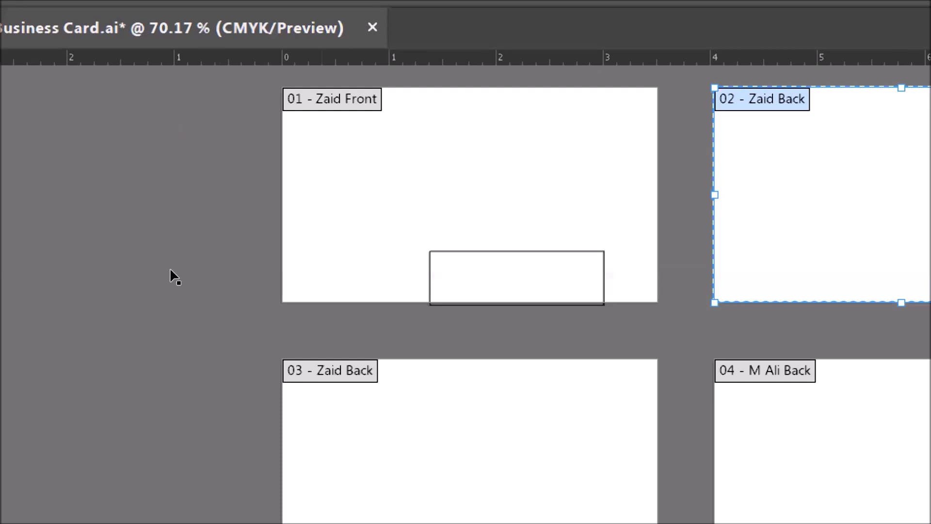
- Rename the third artboard to "M Ali Front" in its Artboard Options
left_click(173, 229)
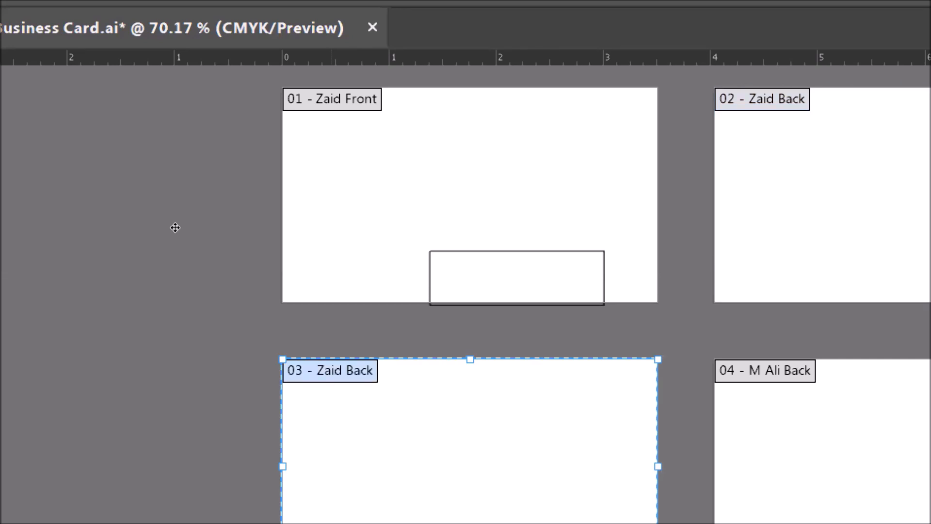
key("Return")
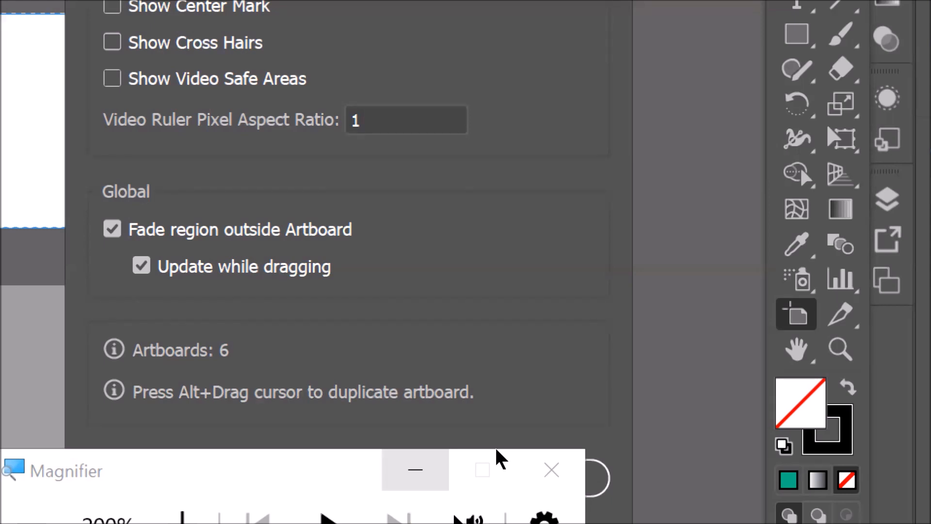
left_click(571, 461)
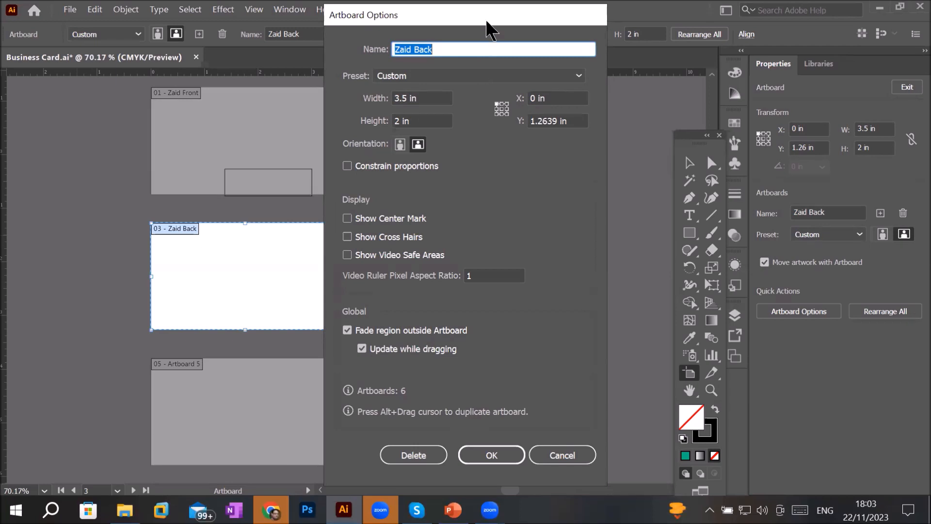
left_click_drag(487, 22, 612, 104)
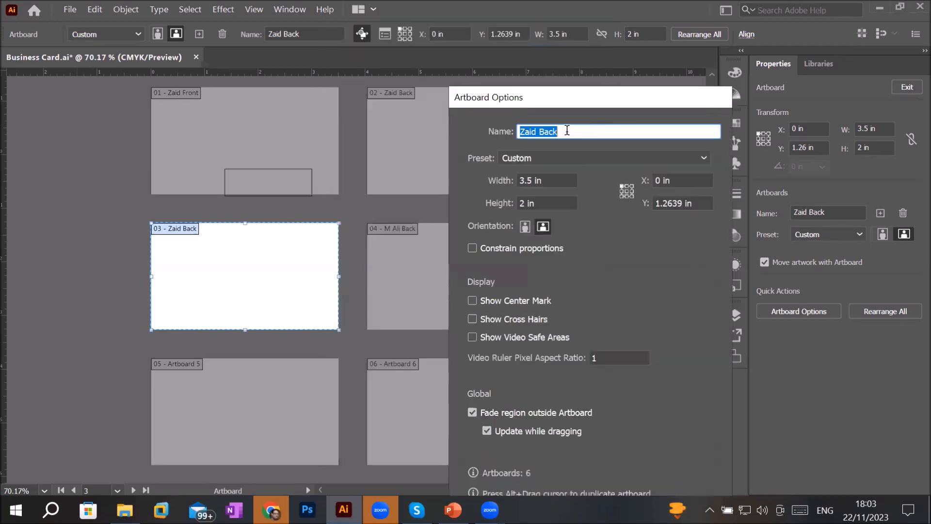
type("M ")
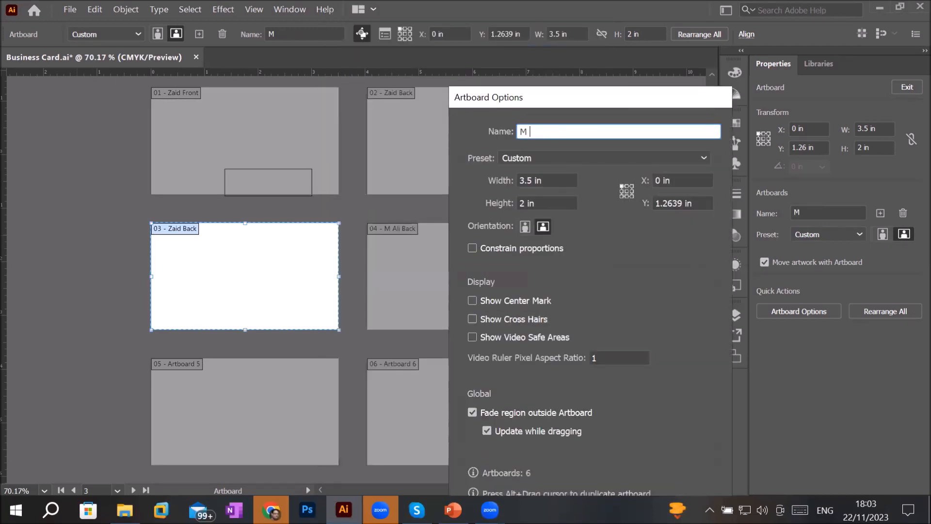
type("Ali Front")
key("Return")
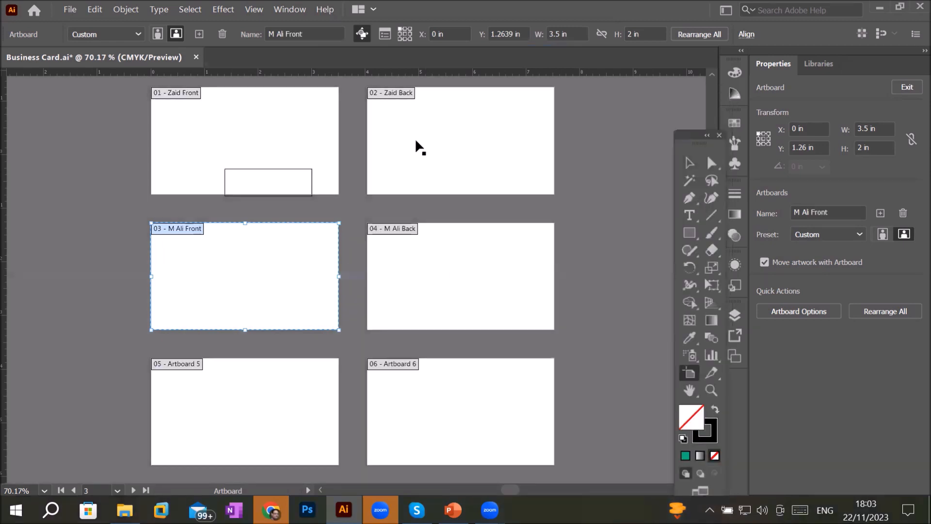
- Select each artboard in turn, nudging Artboard 5 slightly downward
left_click(286, 122)
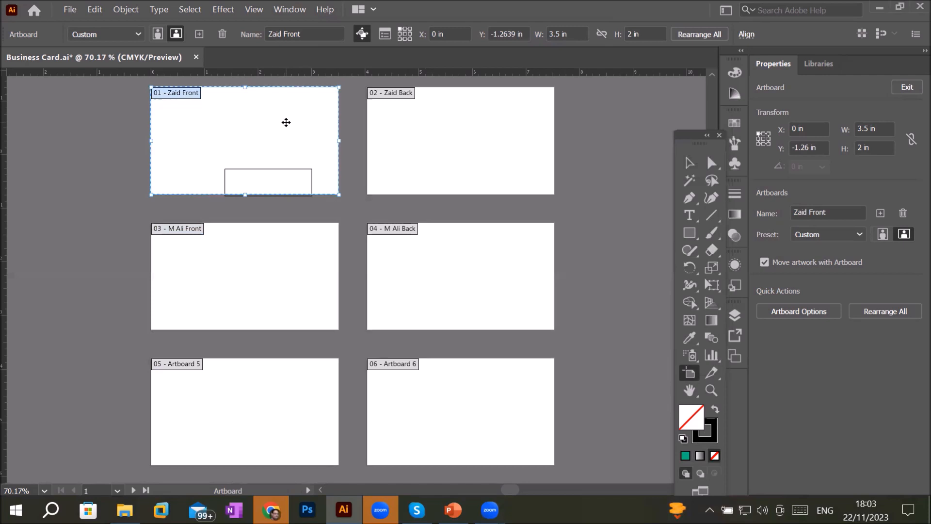
left_click(372, 118)
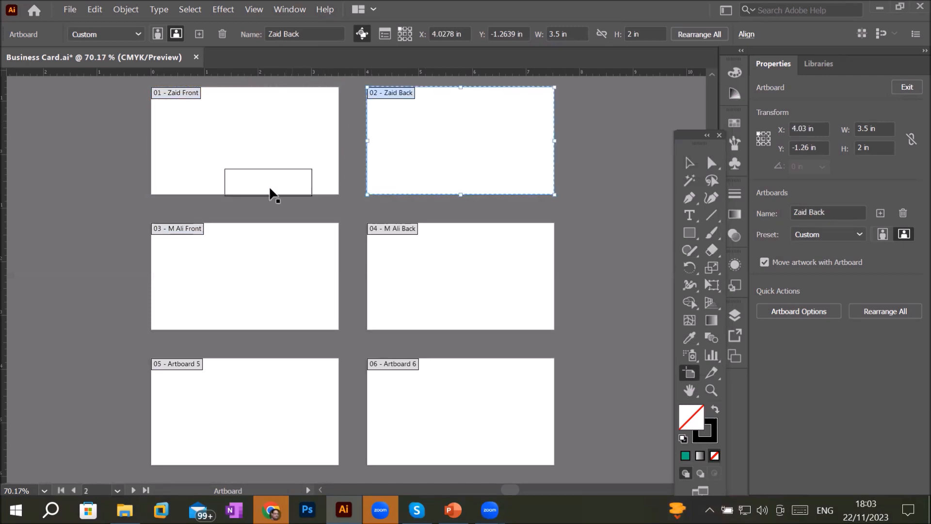
left_click(252, 250)
left_click(384, 251)
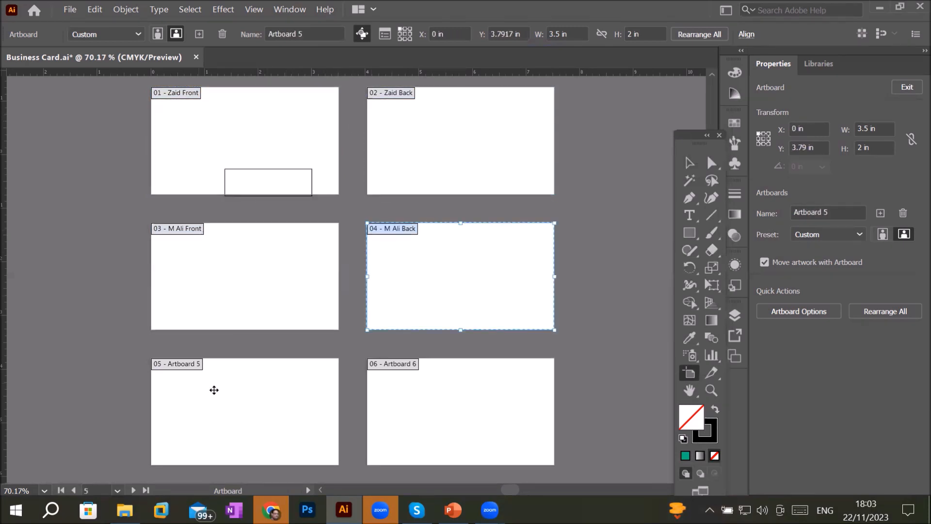
left_click_drag(214, 389, 215, 393)
left_click(407, 408)
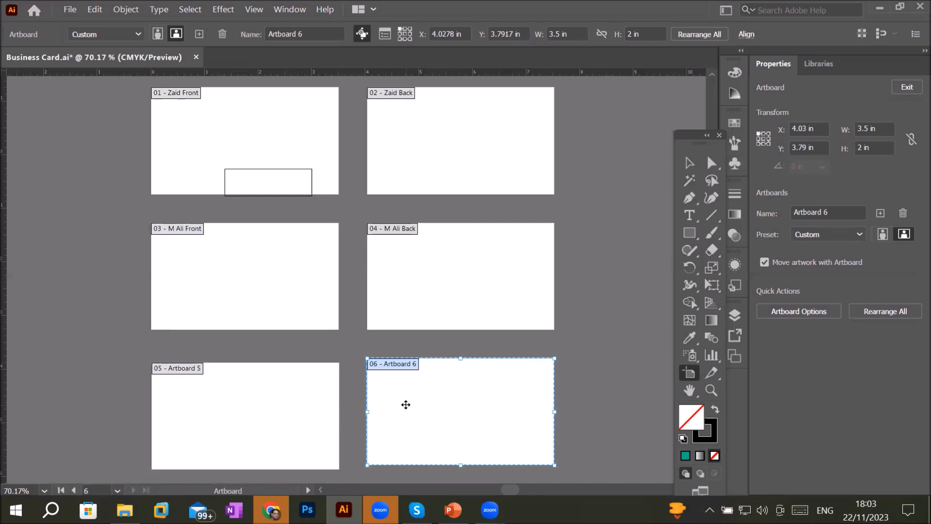
left_click(219, 373)
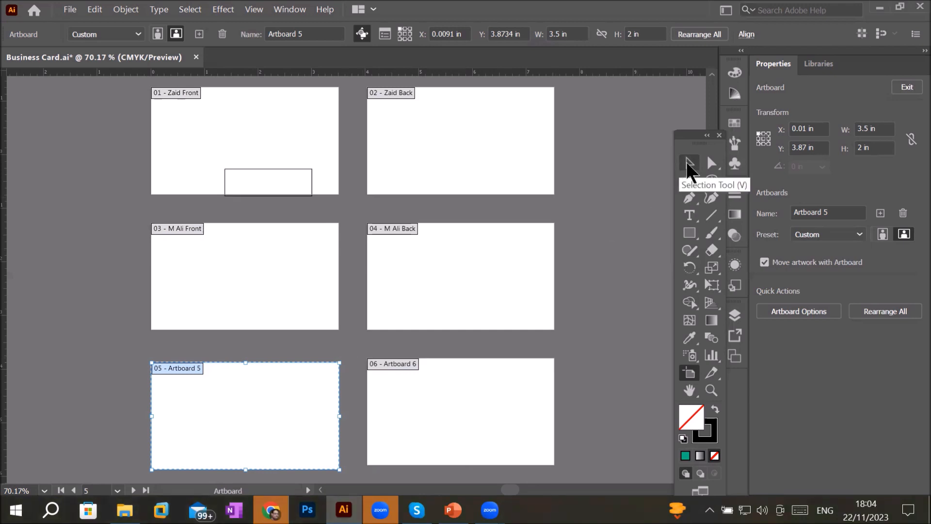
left_click(688, 164)
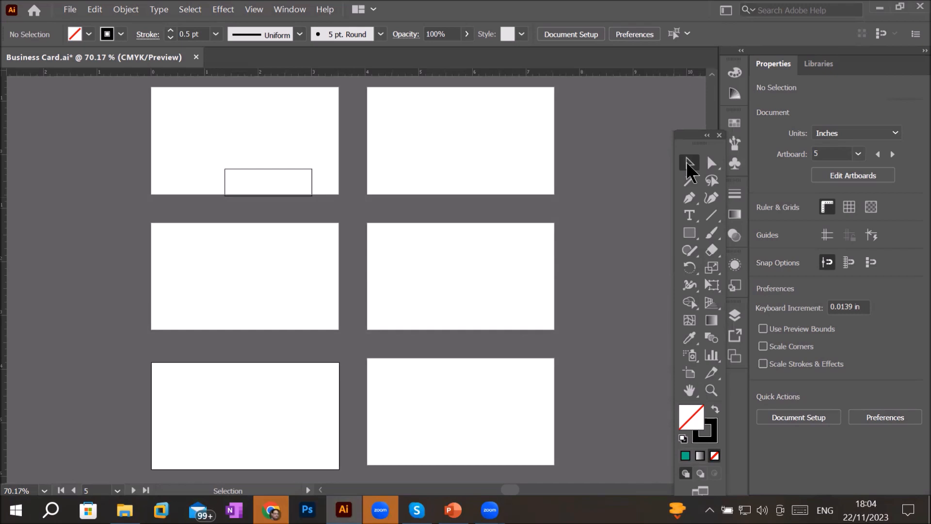
left_click(852, 175)
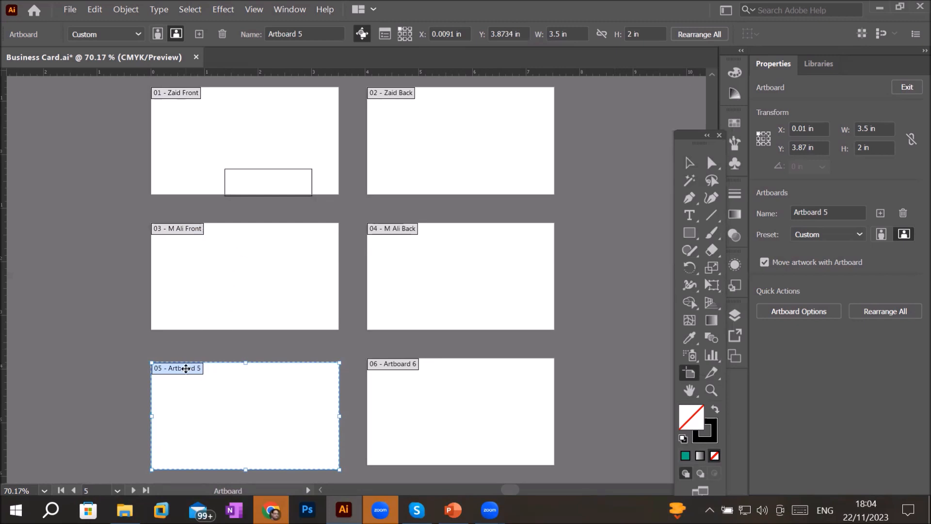
double_click(186, 369)
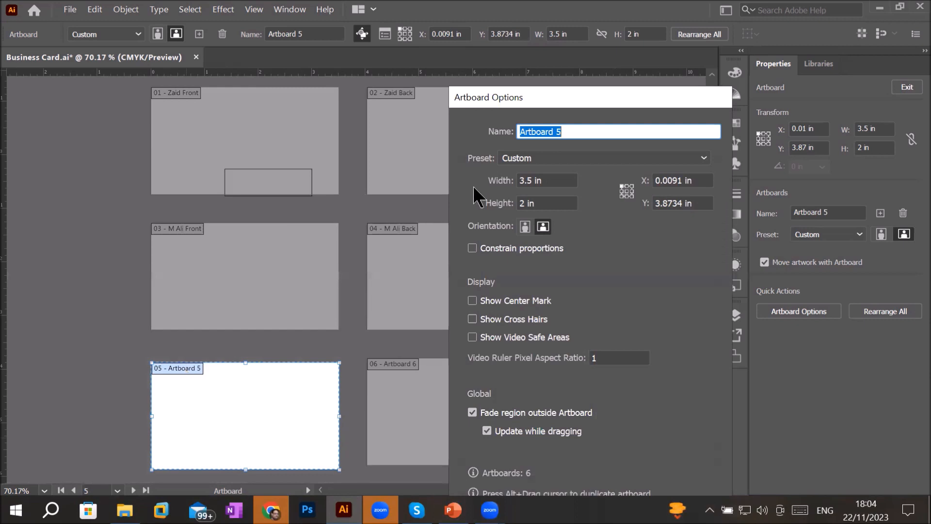
left_click_drag(571, 100, 577, 25)
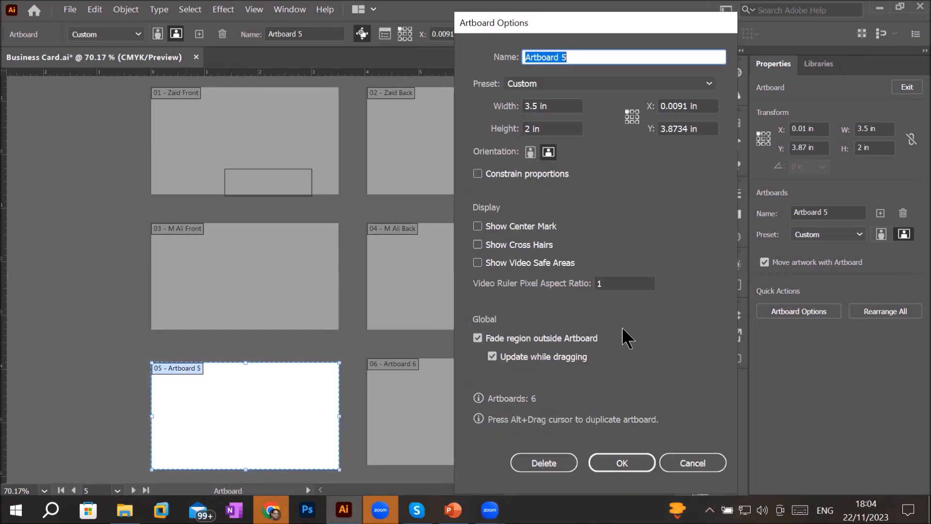
left_click(681, 459)
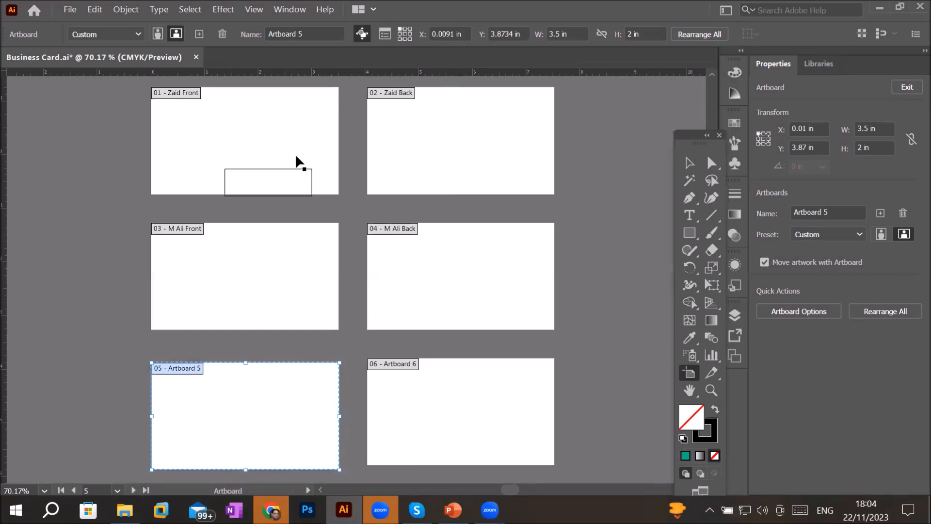
left_click(385, 34)
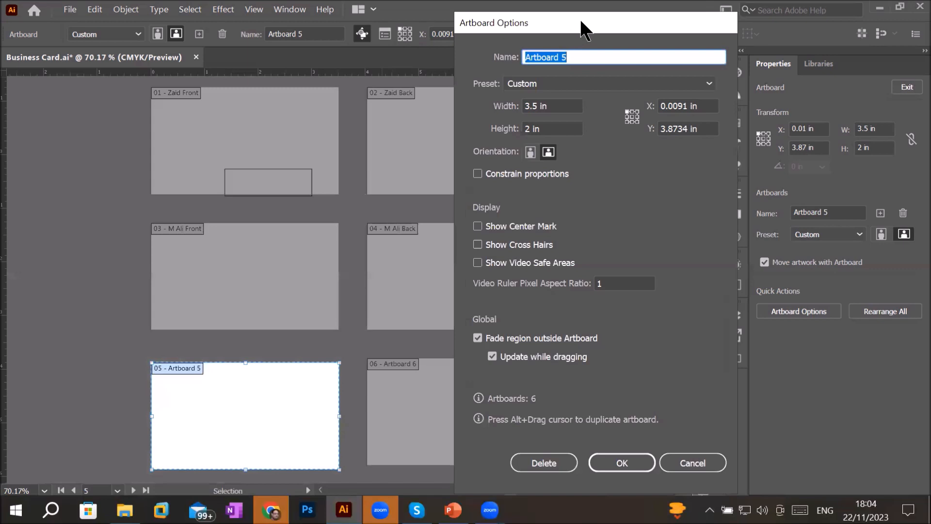
left_click_drag(581, 29, 489, 30)
left_click(506, 52)
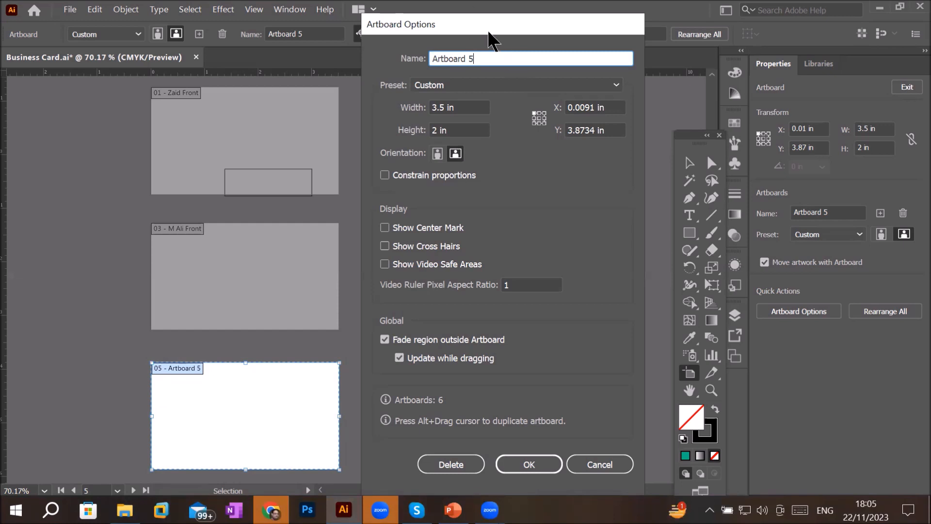
left_click_drag(495, 30, 436, 123)
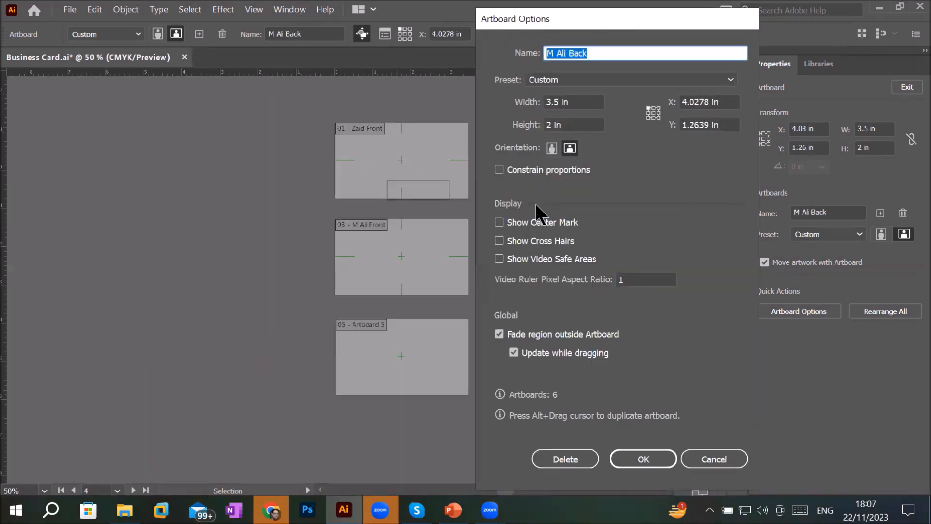
- Turn on Show Center Mark in the M Ali Back artboard's options
left_click(499, 222)
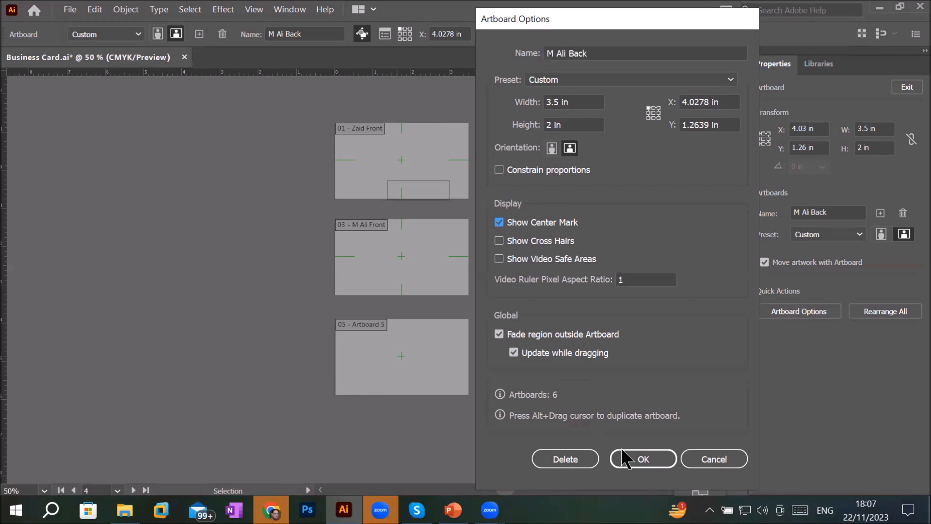
left_click(628, 459)
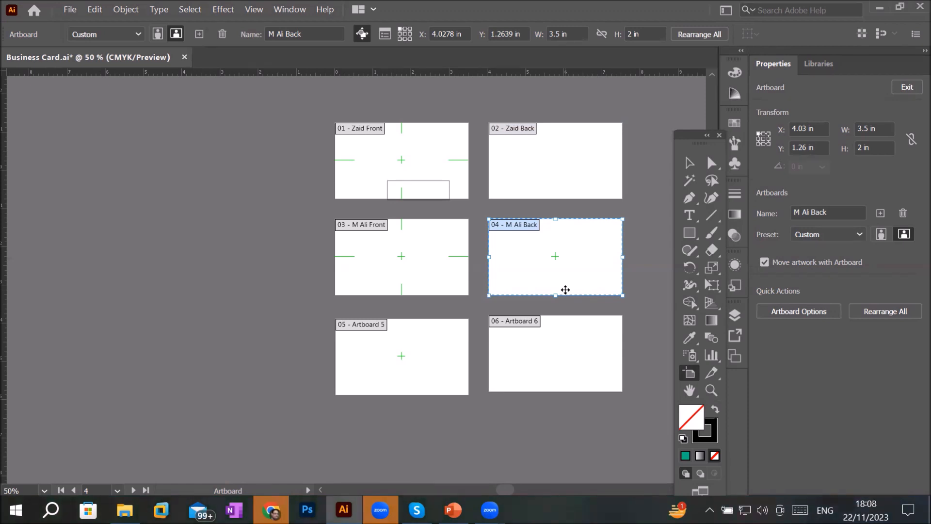
- Drag the sample image business card-12.jpg from the Business Cards folder onto the canvas over the Zaid Front artboard
scroll(480, 177, "up", 4)
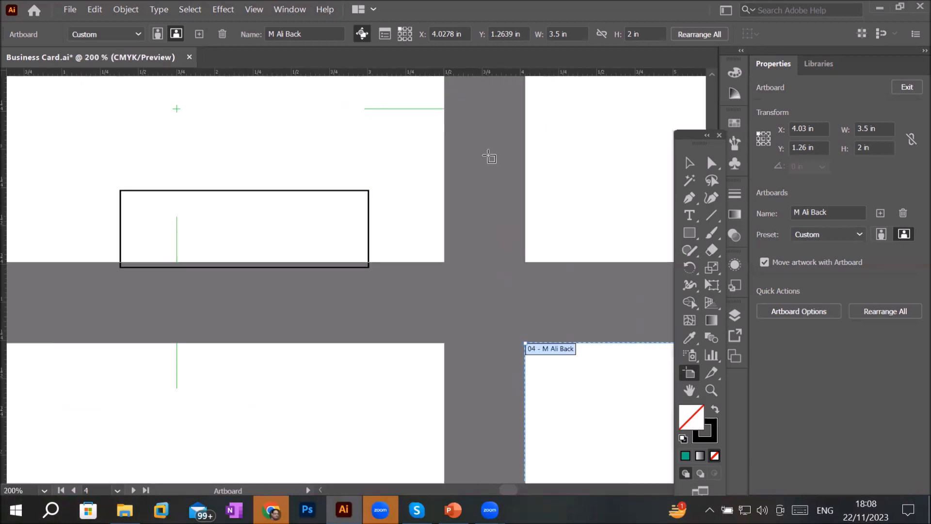
scroll(393, 155, "down", 3)
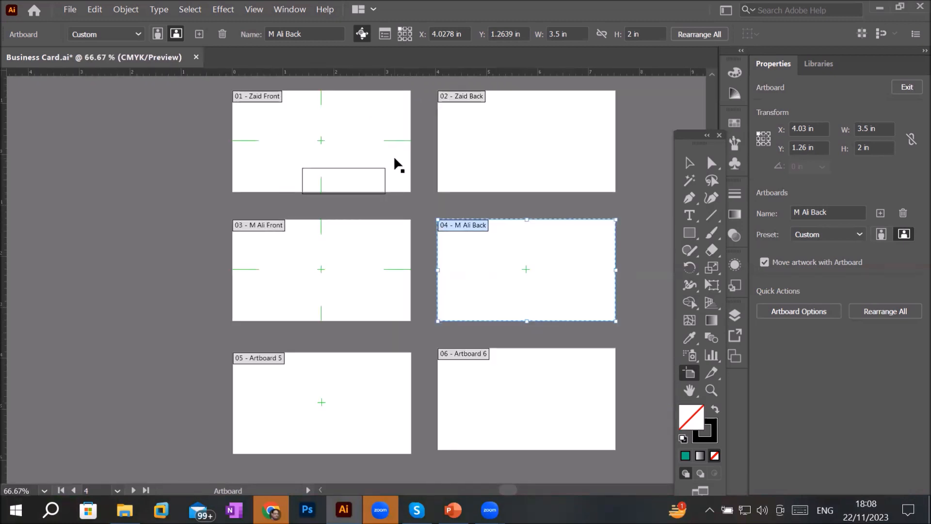
left_click(298, 129)
scroll(299, 130, "up", 2)
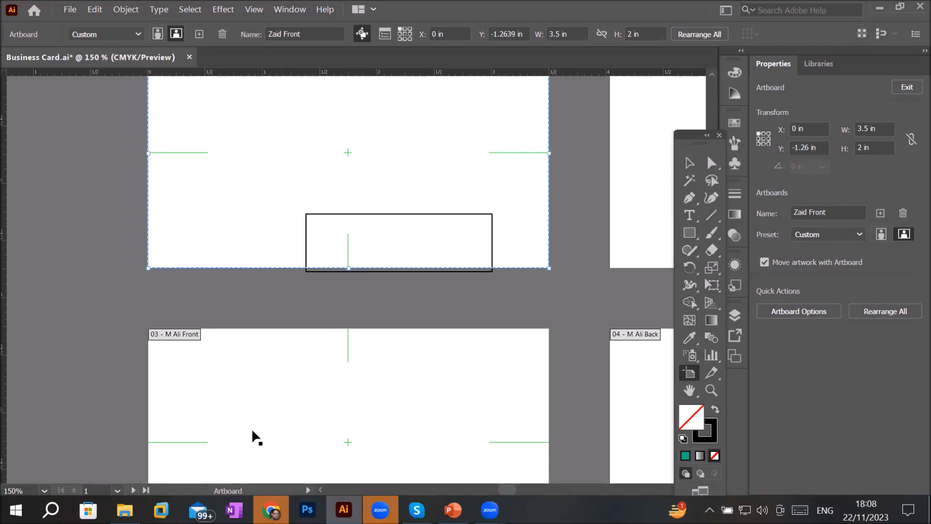
left_click(125, 509)
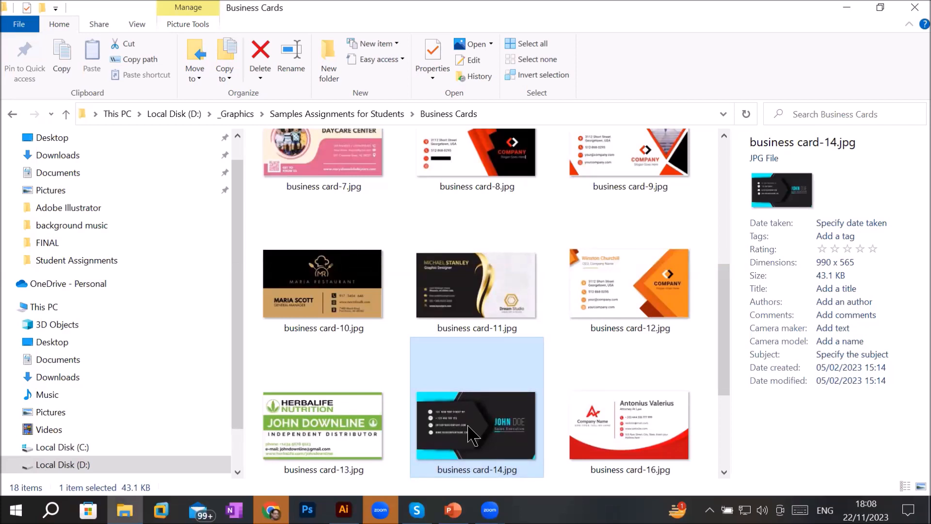
left_click(444, 326)
left_click(630, 295)
mouse_move(631, 295)
left_mouse_down()
mouse_move(361, 504)
mouse_move(342, 507)
mouse_move(281, 262)
mouse_move(103, 225)
mouse_move(432, 203)
left_mouse_up()
- Undo the stray Artboard 7 and an accidental deletion of the Zaid Front artboard, then switch to the Selection tool
scroll(103, 223, "down", 5)
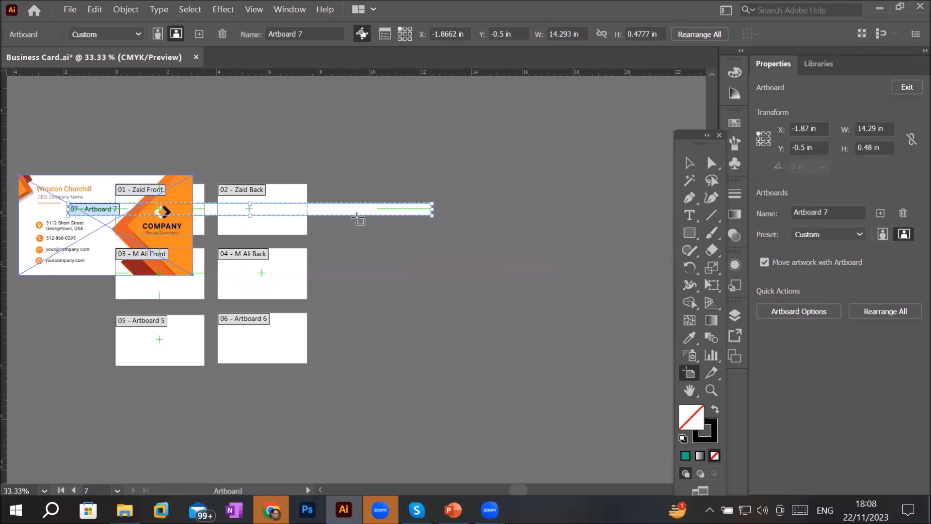
key("ctrl+z")
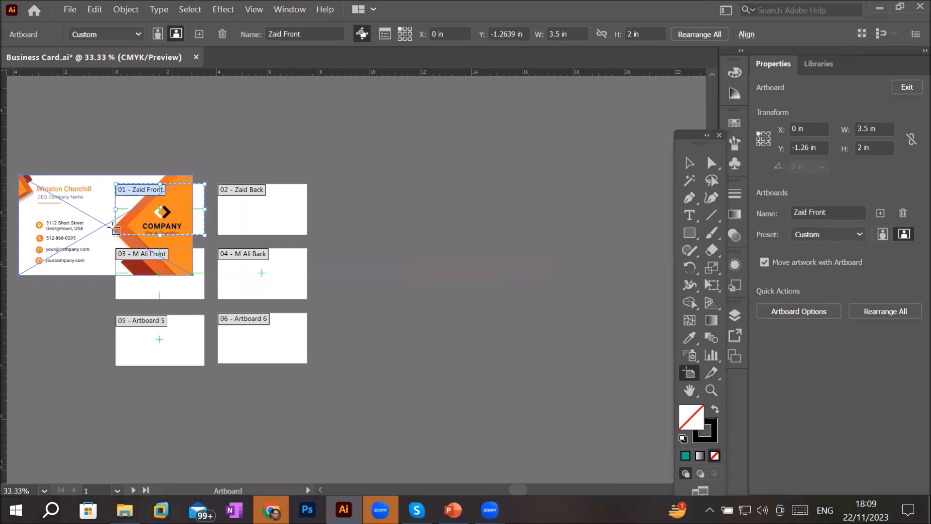
key("Delete")
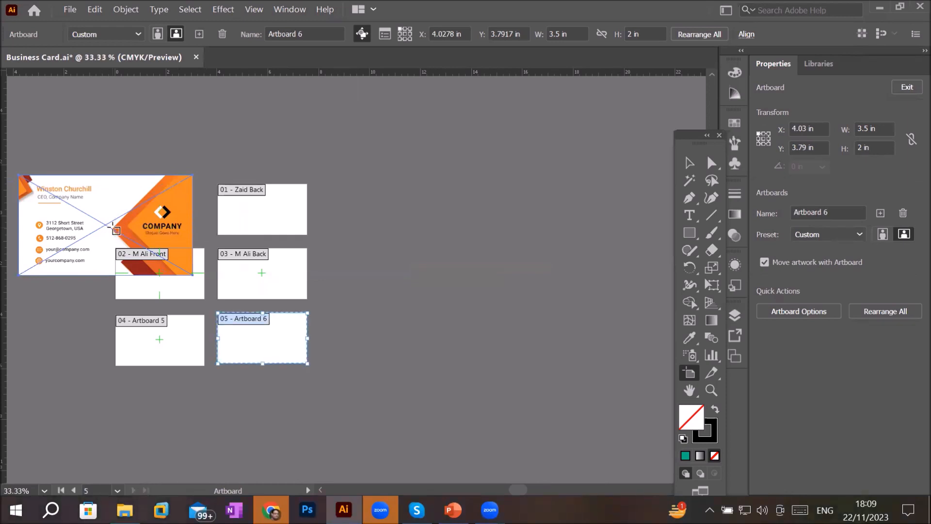
key("ctrl+z")
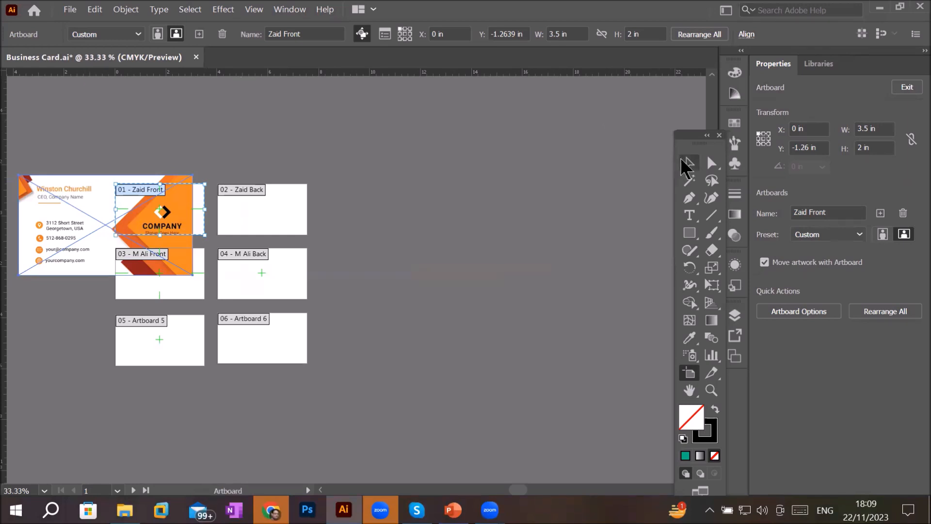
left_click(687, 164)
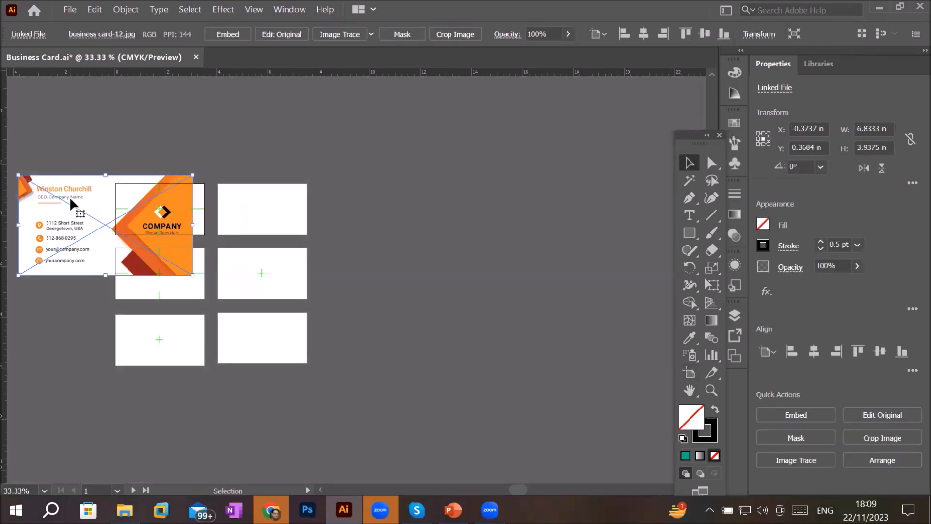
- Delete the dragged-in sample image and pick business card-12.jpg from the Business Cards sample folder to place instead
key("Delete")
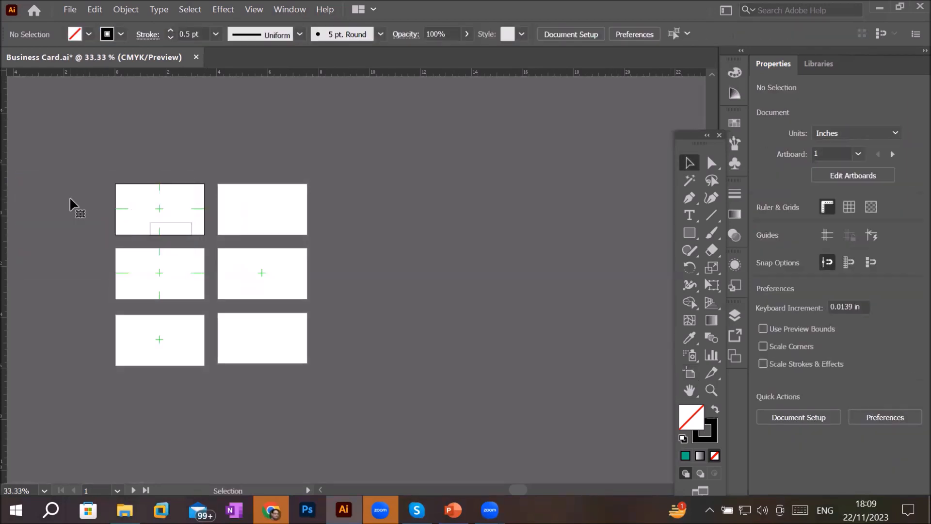
left_click(69, 10)
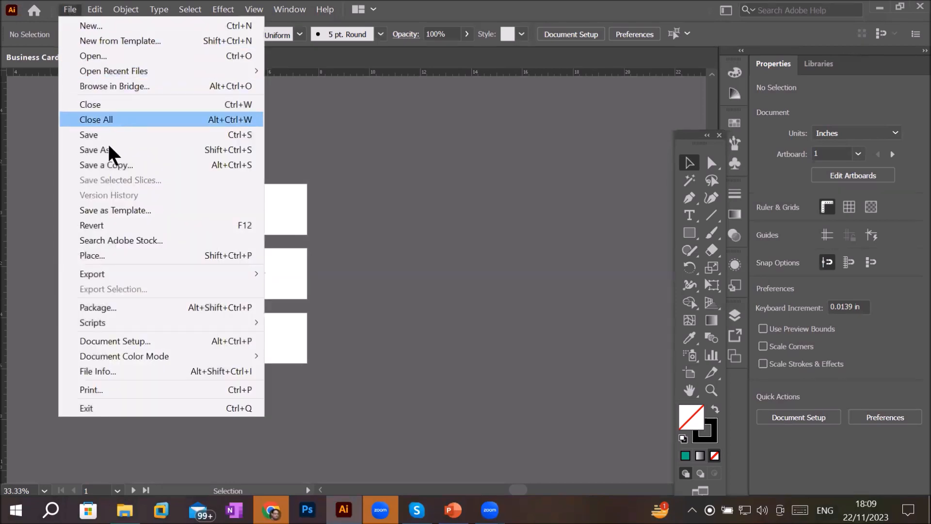
left_click(122, 253)
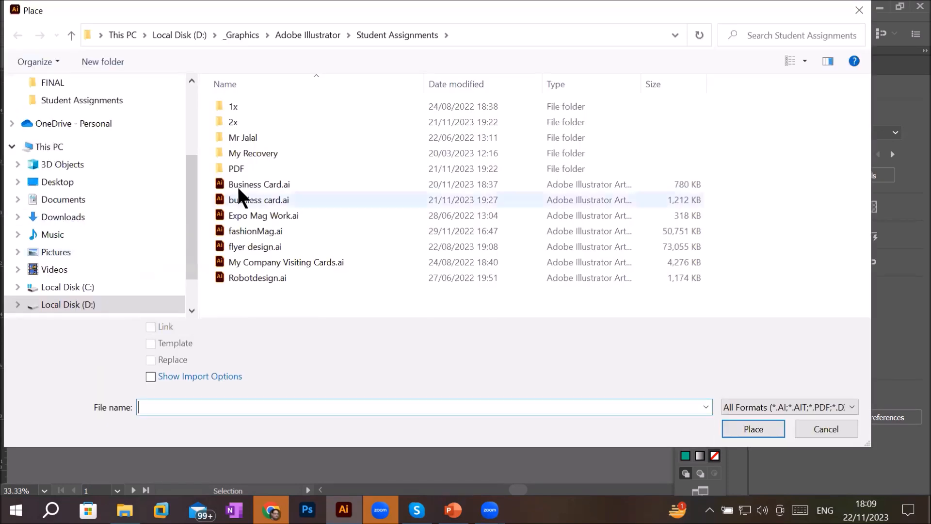
left_click(243, 35)
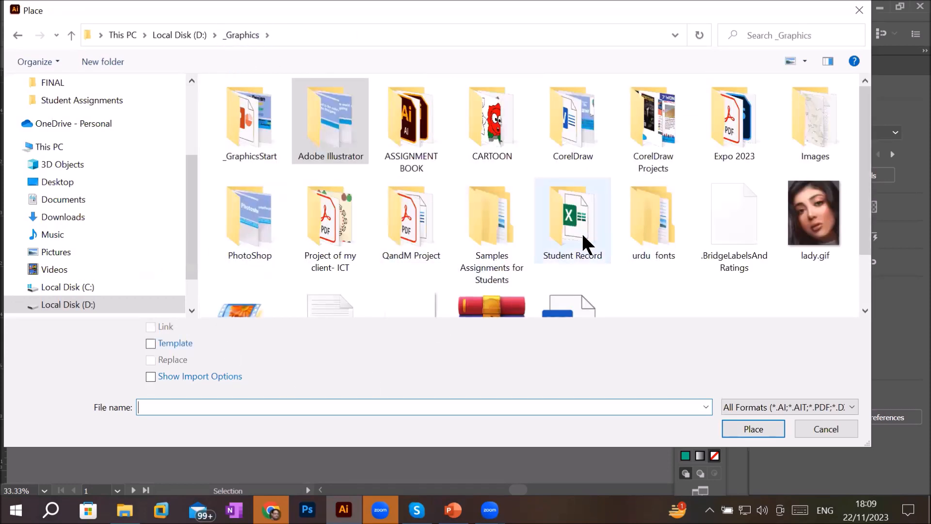
double_click(484, 236)
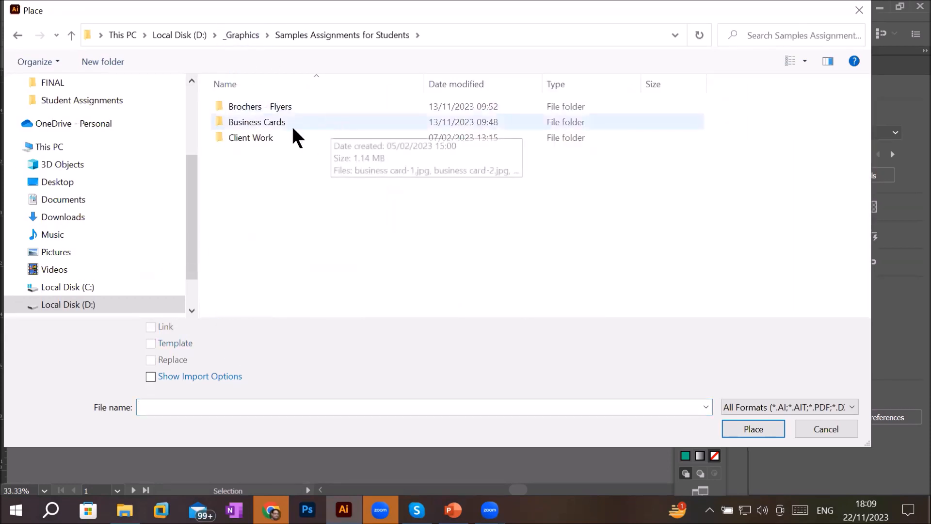
double_click(272, 124)
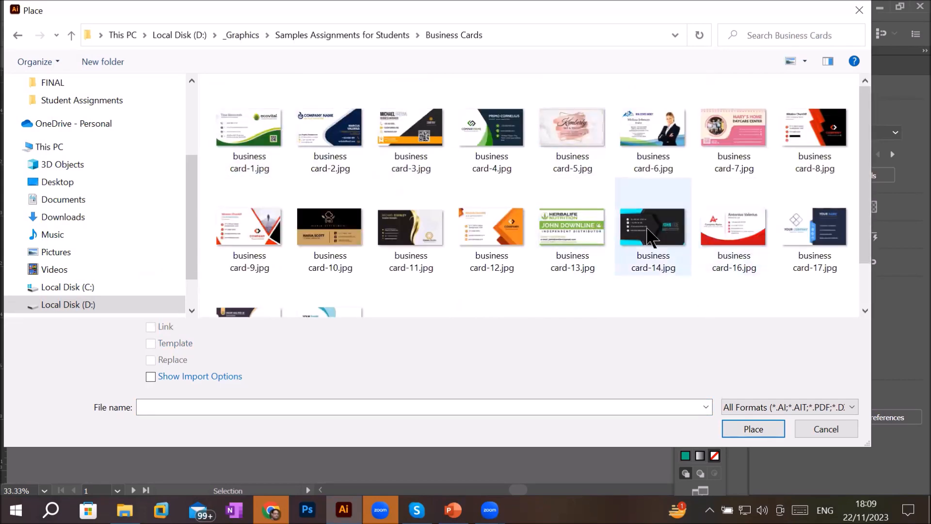
left_click(507, 237)
- Place the image so it fills the Zaid Front artboard, then embed it
left_click(741, 423)
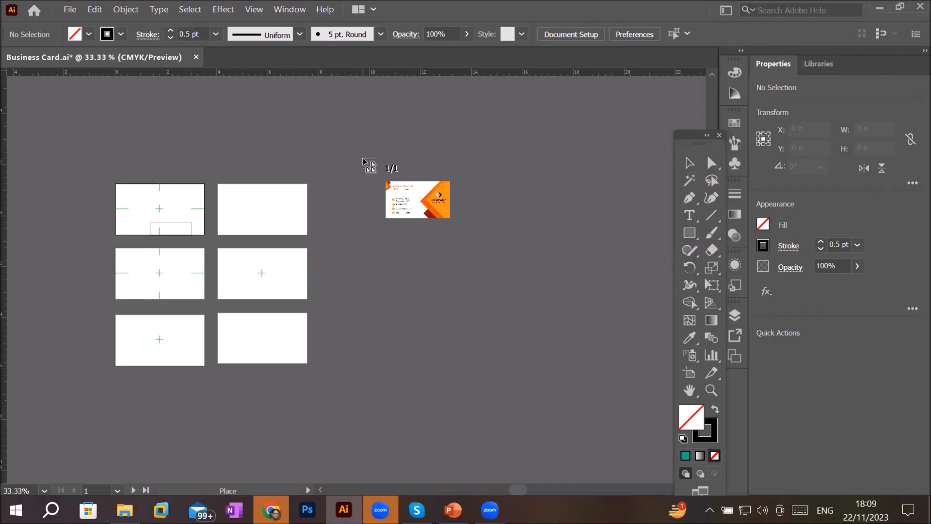
scroll(261, 243, "up", 1)
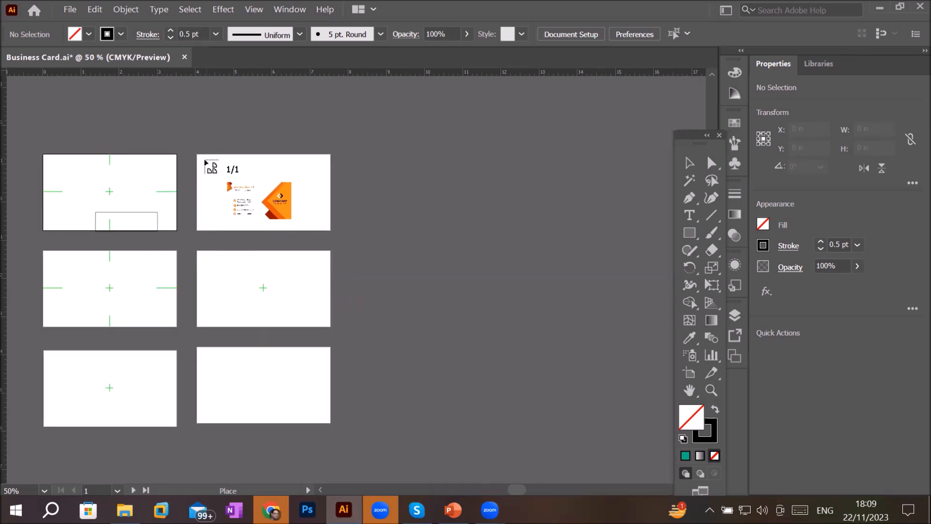
left_click_drag(204, 158, 321, 248)
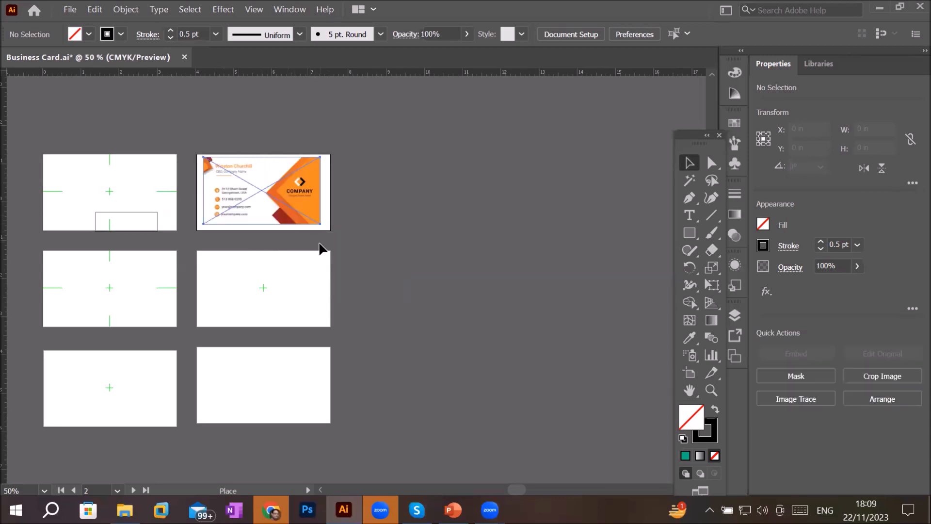
scroll(167, 176, "up", 1)
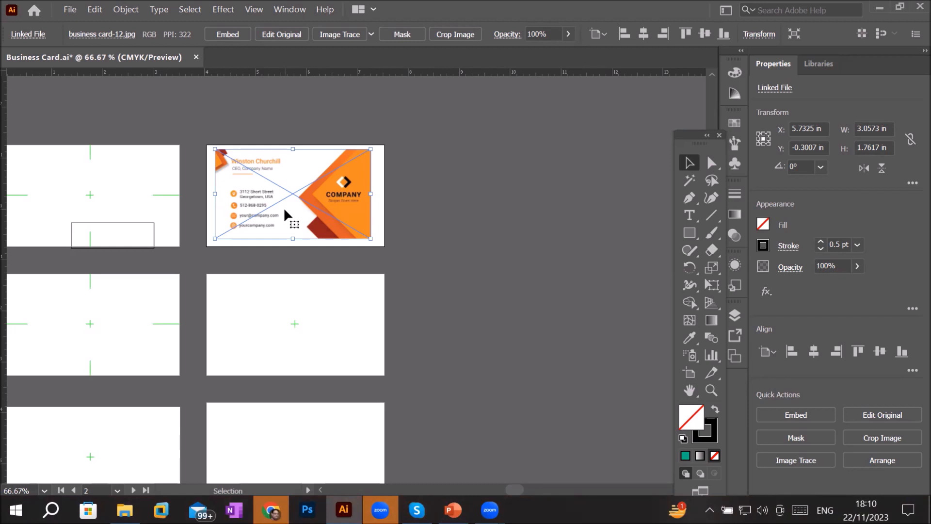
left_click(220, 33)
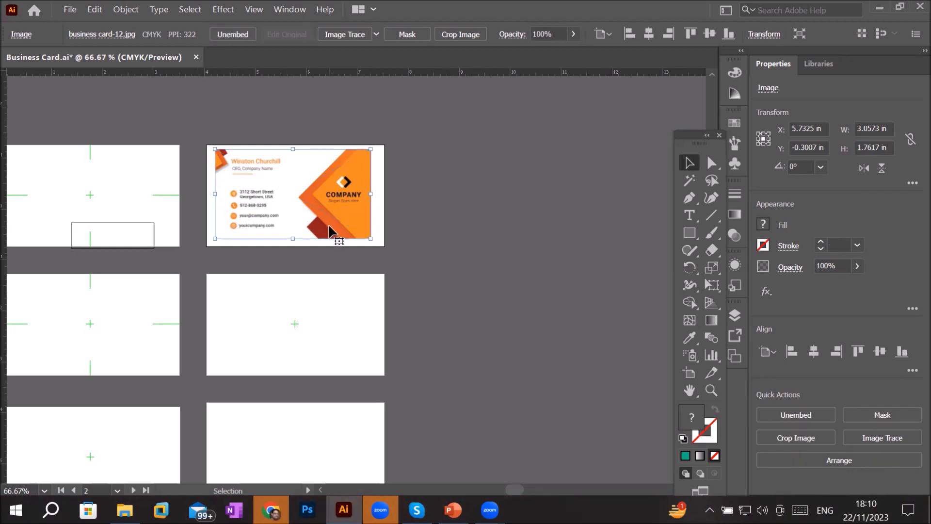
- Zoom in and pan around to examine the sample card design closely
key("space")
left_click_drag(104, 206, 232, 221)
left_click(237, 231)
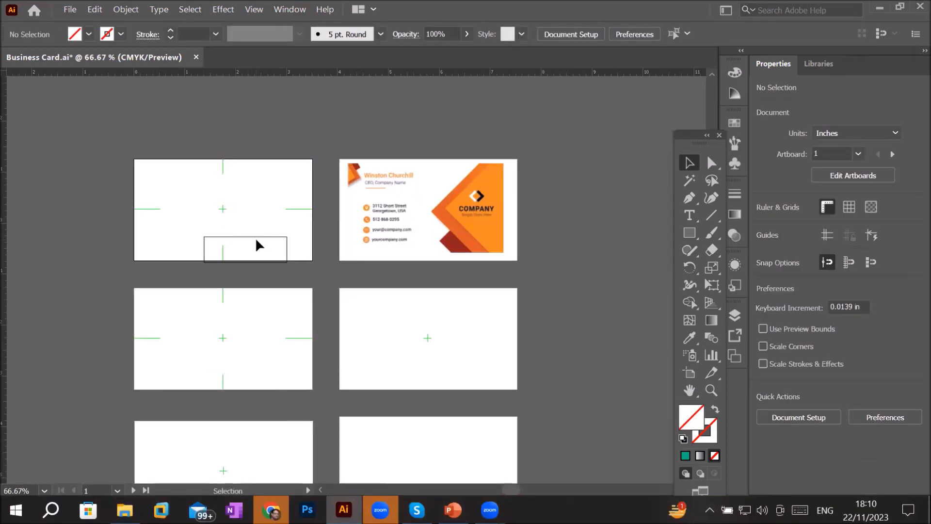
left_click_drag(194, 227, 304, 289)
left_click(304, 290)
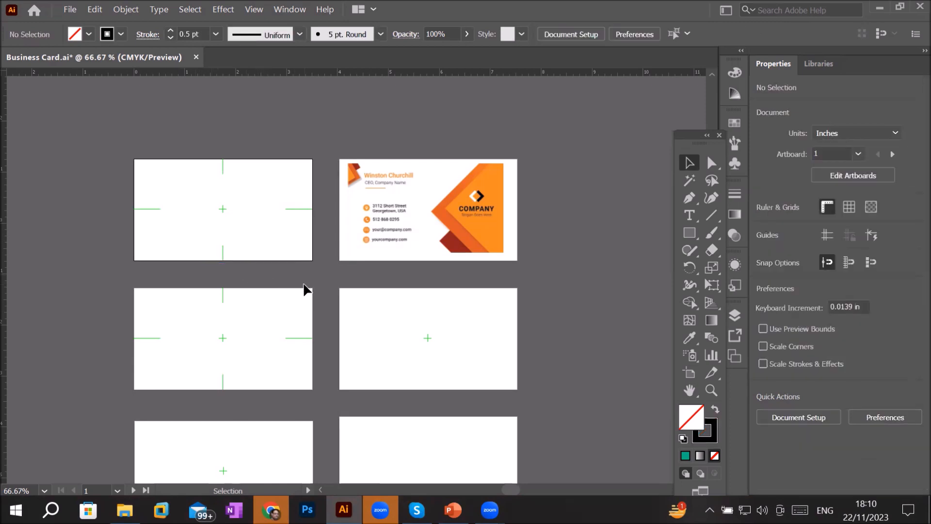
scroll(418, 205, "up", 2)
scroll(514, 152, "up", 1)
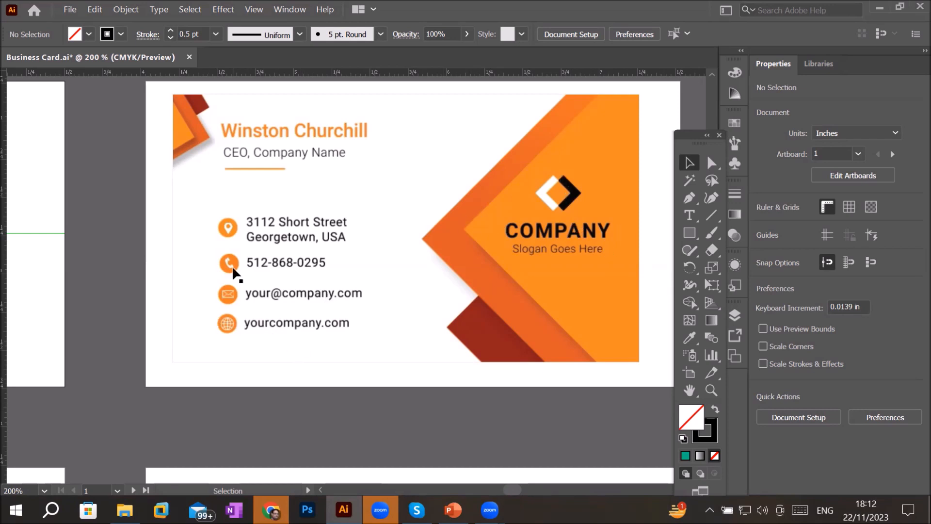
left_click_drag(62, 235, 6, 259)
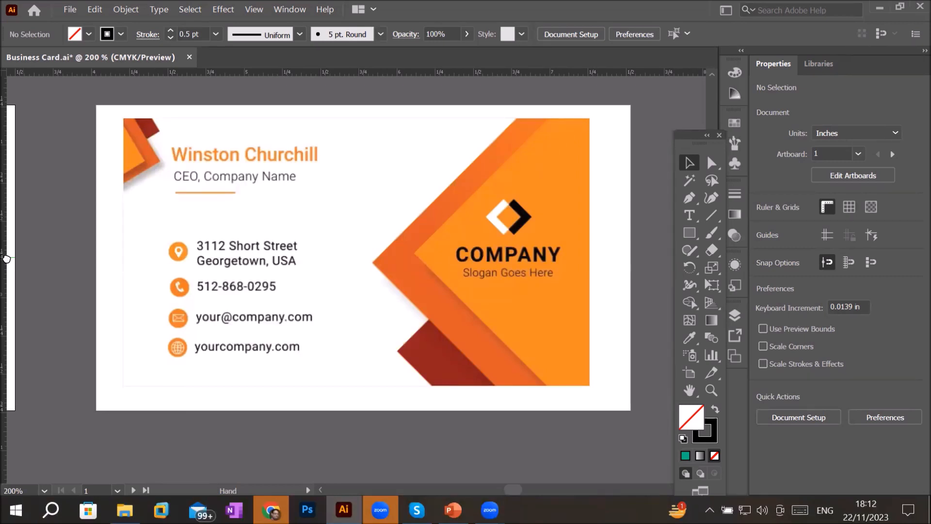
left_click_drag(7, 258, 563, 262)
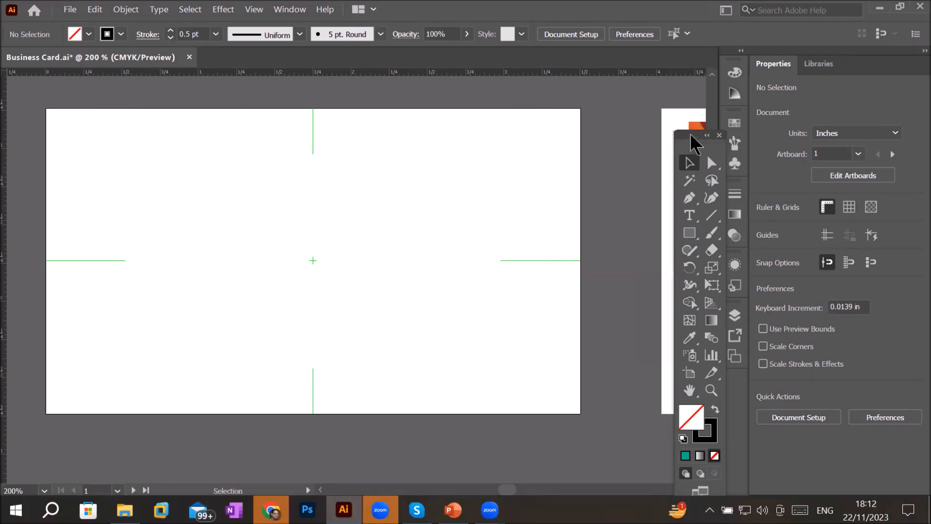
- Move the floating Tools panel away from the artboards to the side of the canvas
left_click_drag(699, 142, 587, 142)
left_click_drag(478, 134, 38, 129)
key("space")
left_click_drag(179, 123, 241, 124)
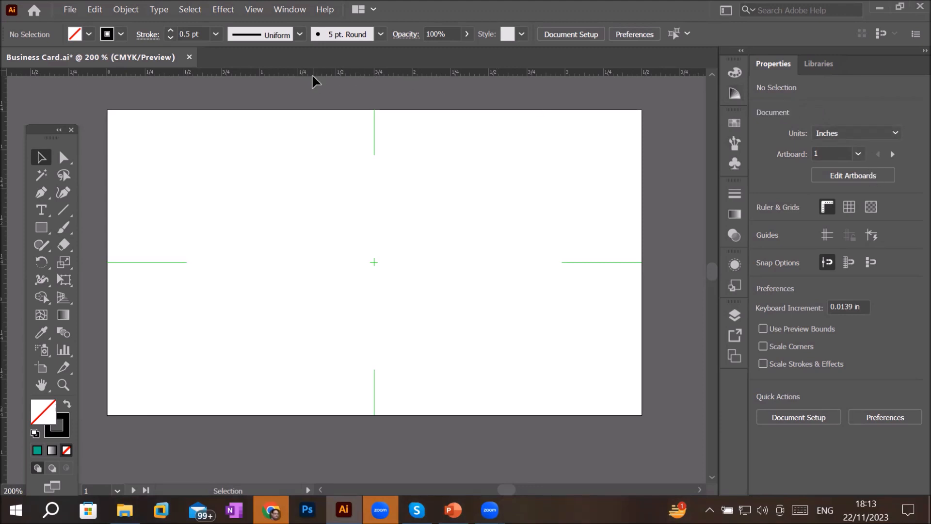
- Toggle ruler visibility off and on several times, leaving the rulers shown
left_click(256, 13)
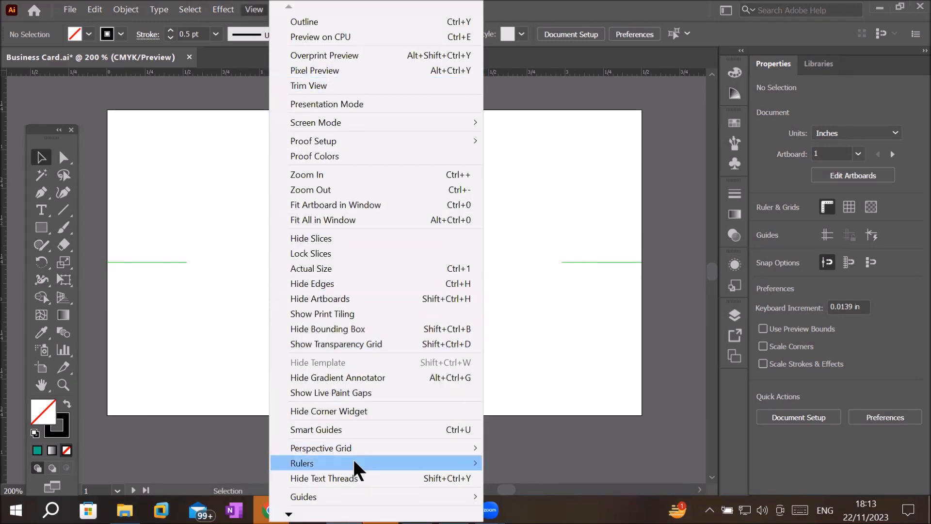
mouse_move(359, 466)
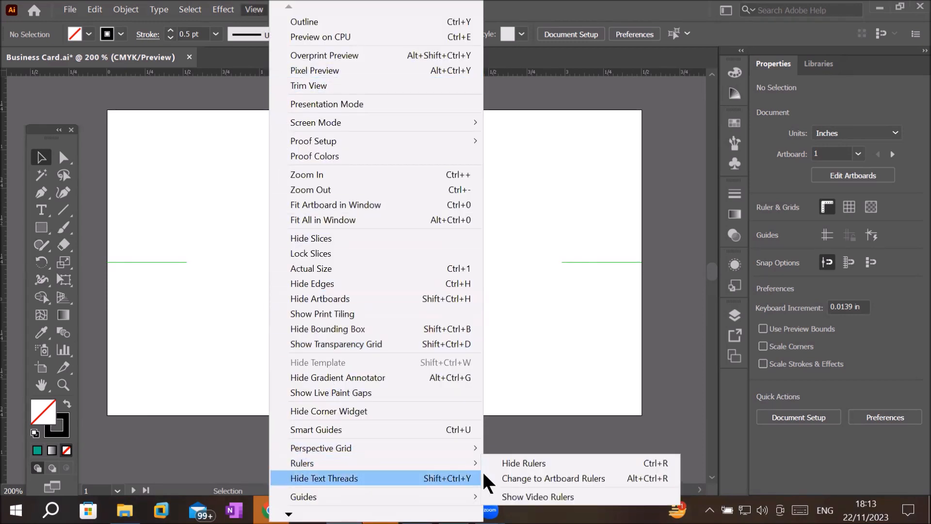
left_click(550, 464)
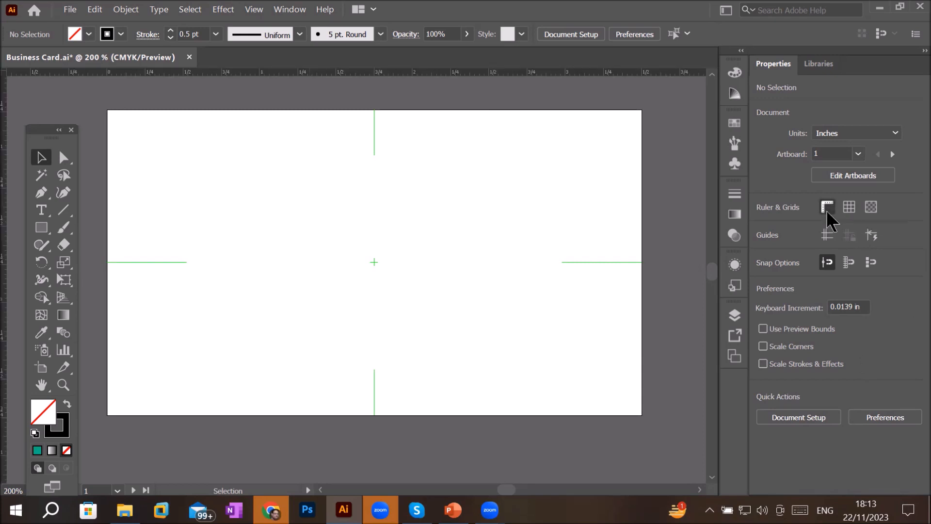
left_click(828, 208)
left_click(828, 208)
left_click(828, 208)
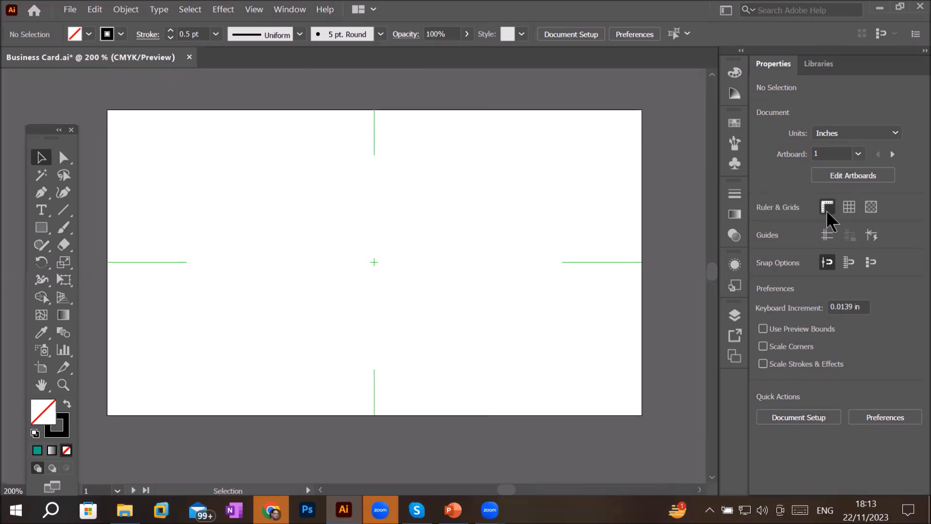
left_click(829, 214)
left_click(829, 214)
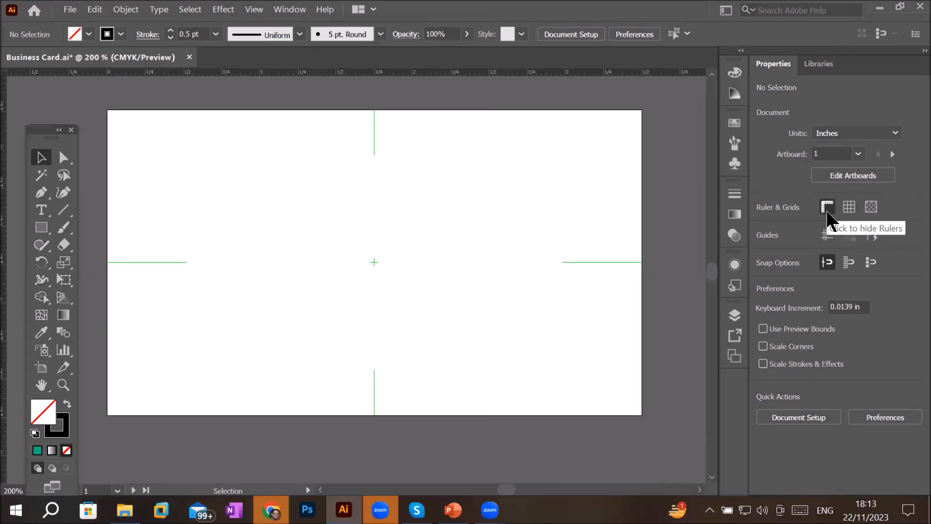
left_click(828, 212)
left_click(828, 212)
left_click(828, 212)
left_click(828, 213)
left_click(828, 213)
left_click(828, 212)
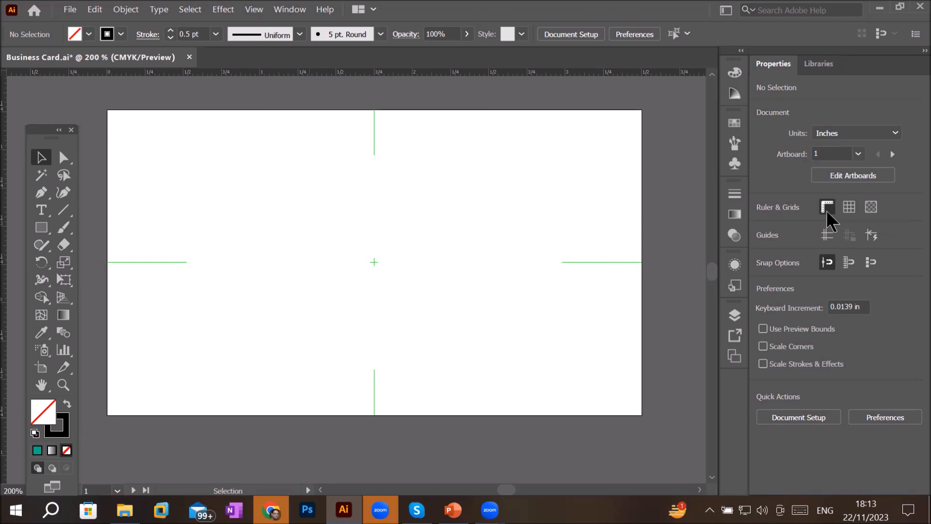
- Show the document grid over the artboards
left_click(849, 208)
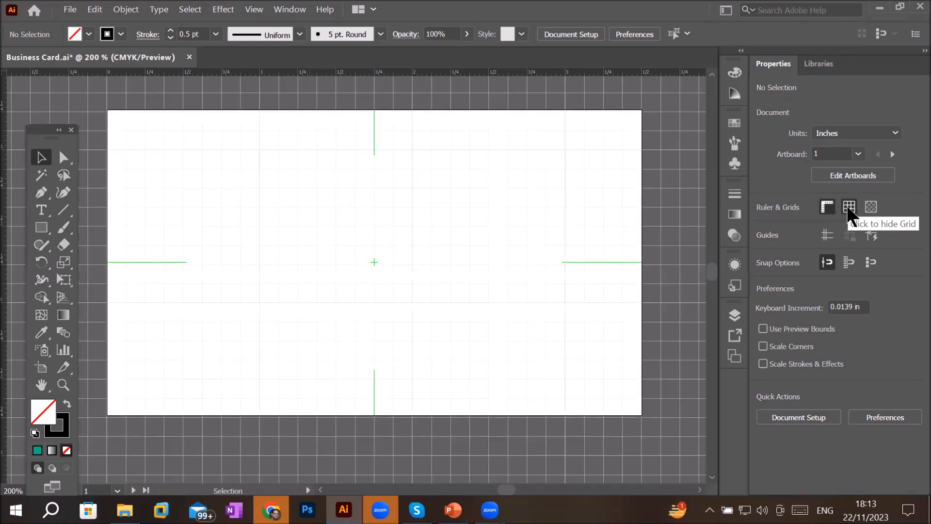
scroll(485, 204, "up", 4)
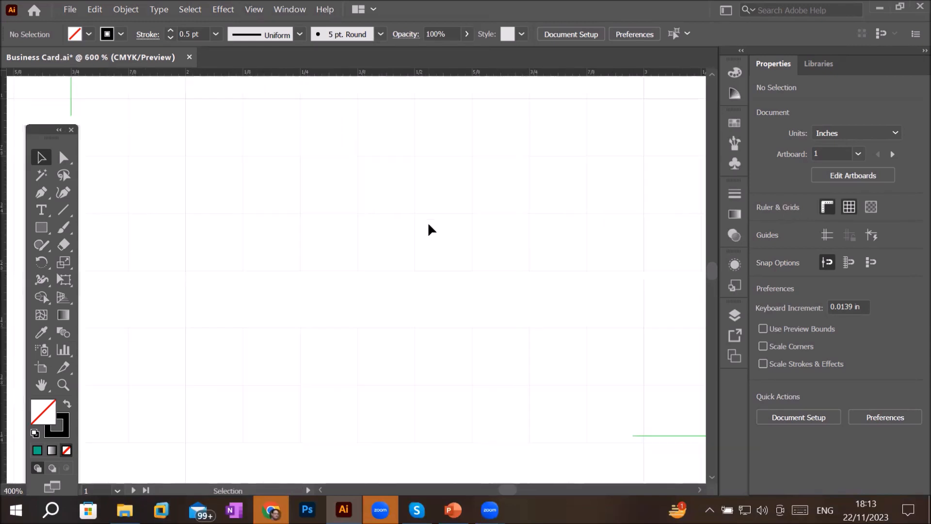
scroll(429, 229, "down", 4)
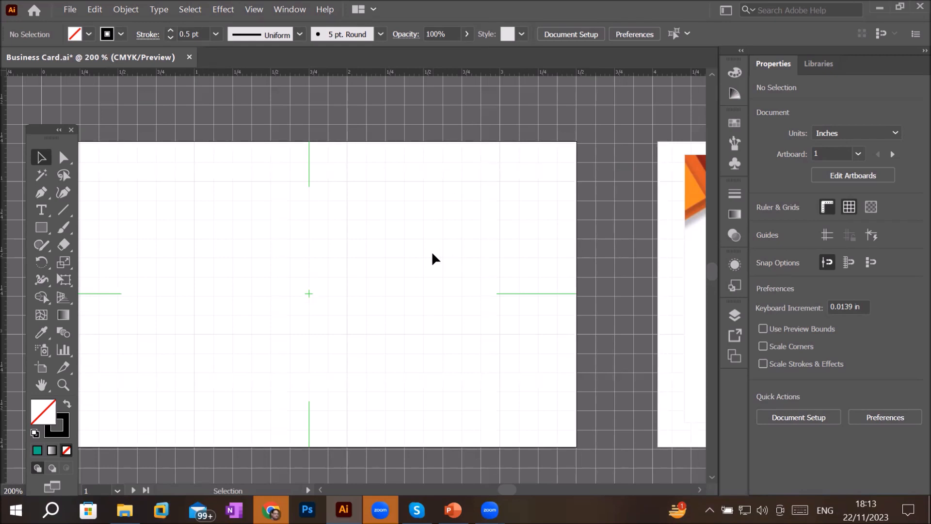
- Toggle the transparency grid and the document grid on and off repeatedly
left_click(871, 207)
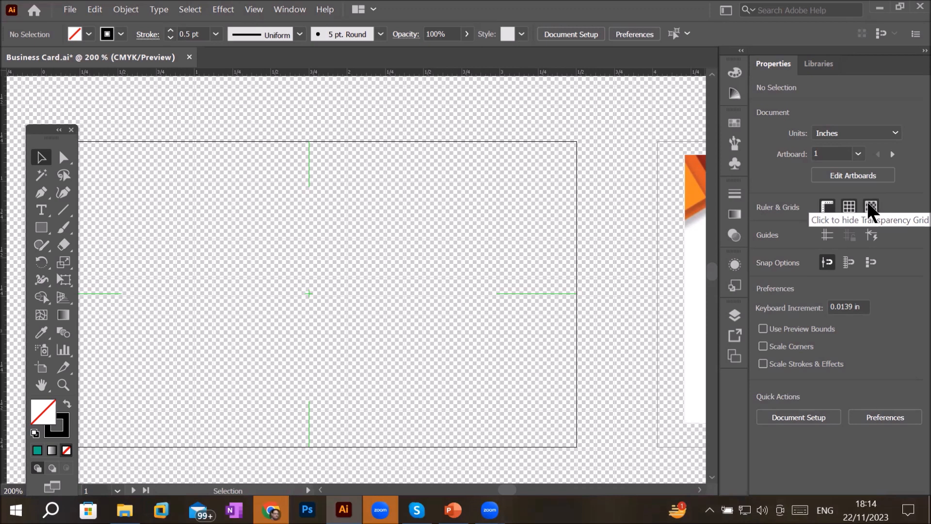
left_click(871, 207)
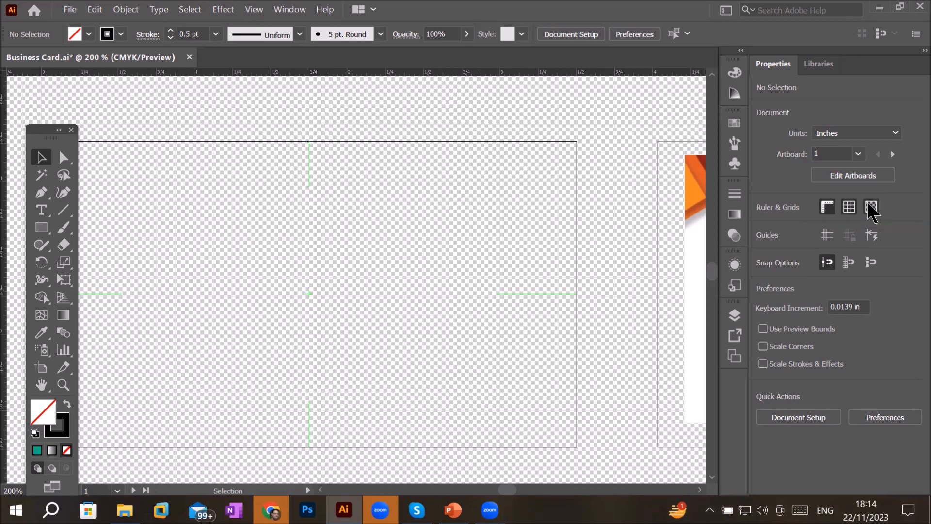
left_click(872, 207)
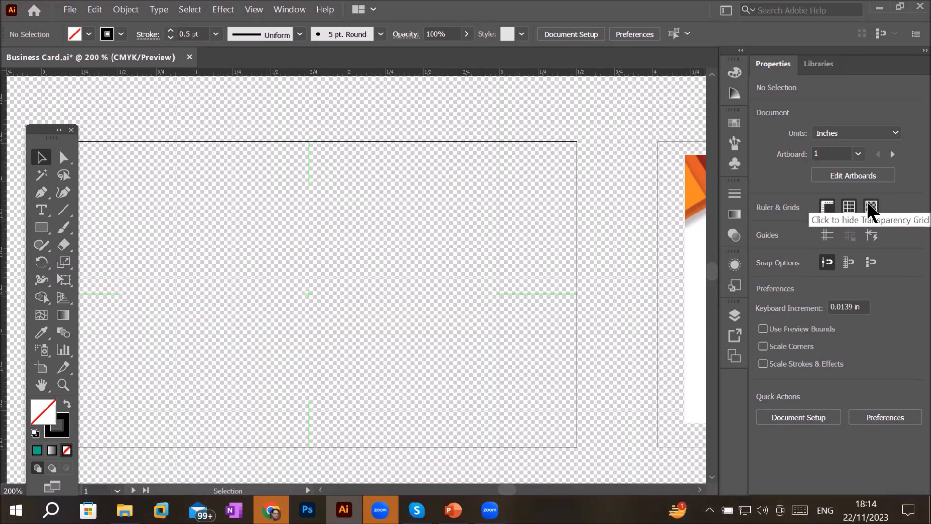
left_click(869, 205)
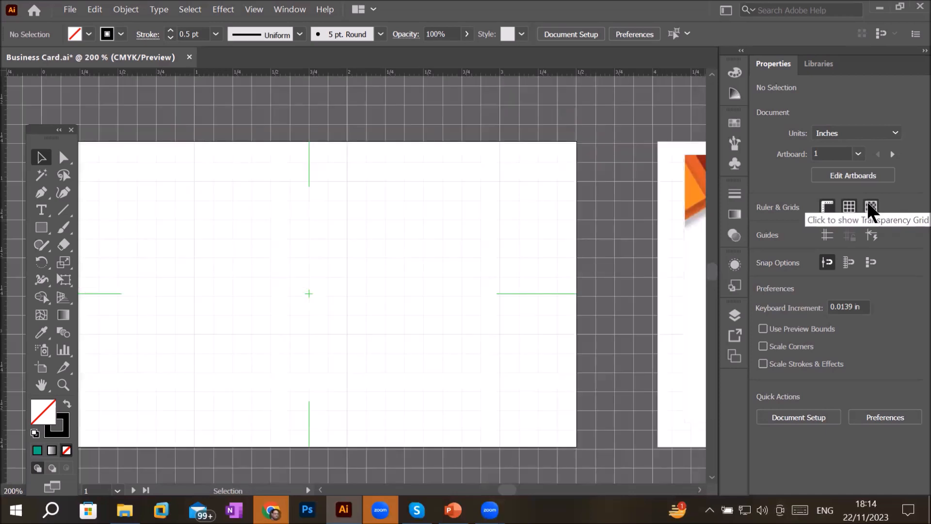
left_click(869, 204)
left_click(871, 206)
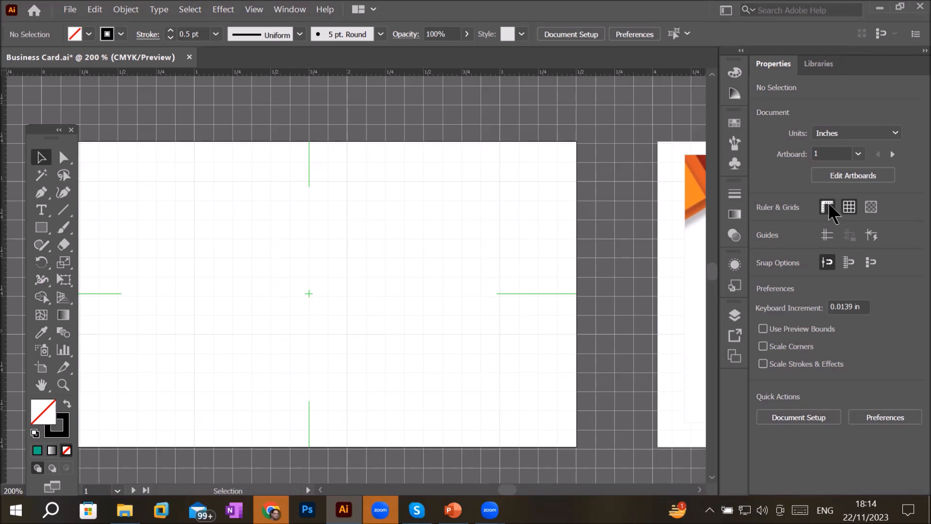
left_click(848, 209)
left_click(848, 209)
left_click(848, 208)
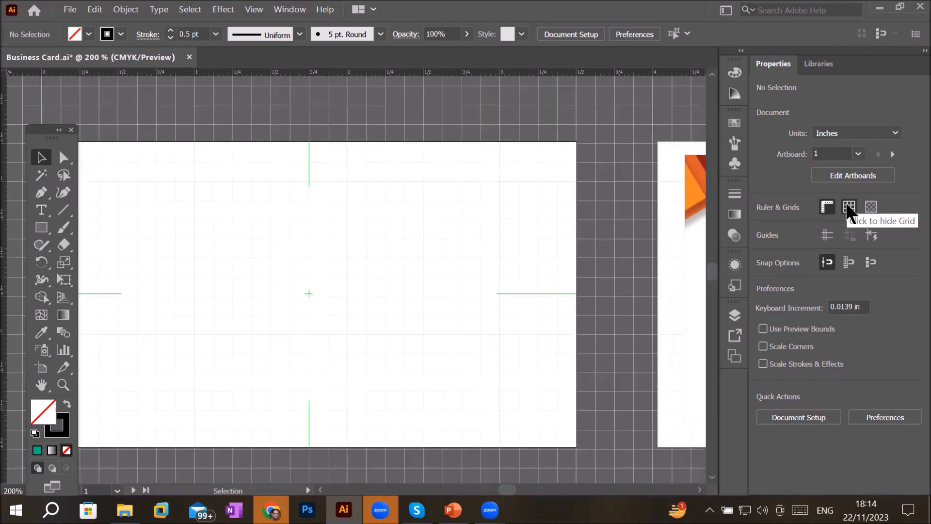
left_click(849, 209)
left_click(848, 209)
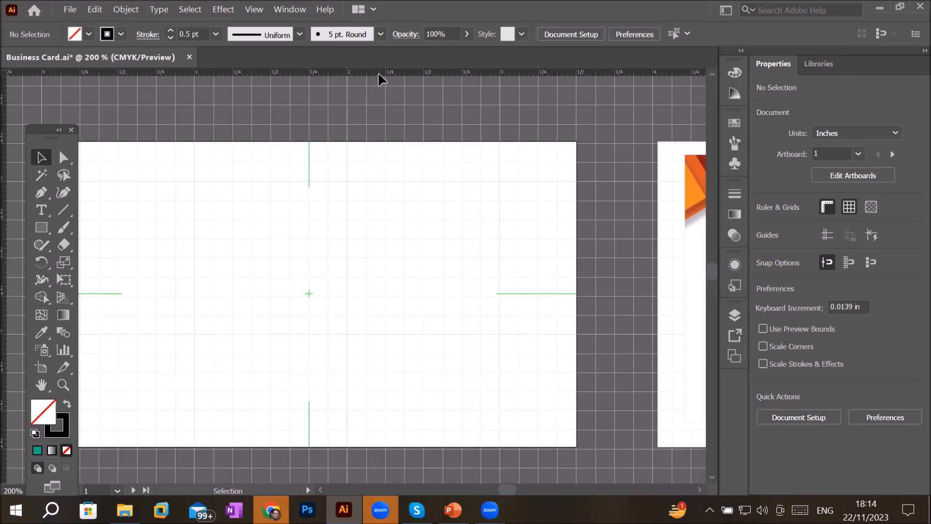
- Pull horizontal guides from the ruler onto the top and bottom edges of the first artboard
left_click_drag(382, 76, 377, 146)
left_click_drag(324, 76, 324, 77)
left_click_drag(320, 148, 340, 443)
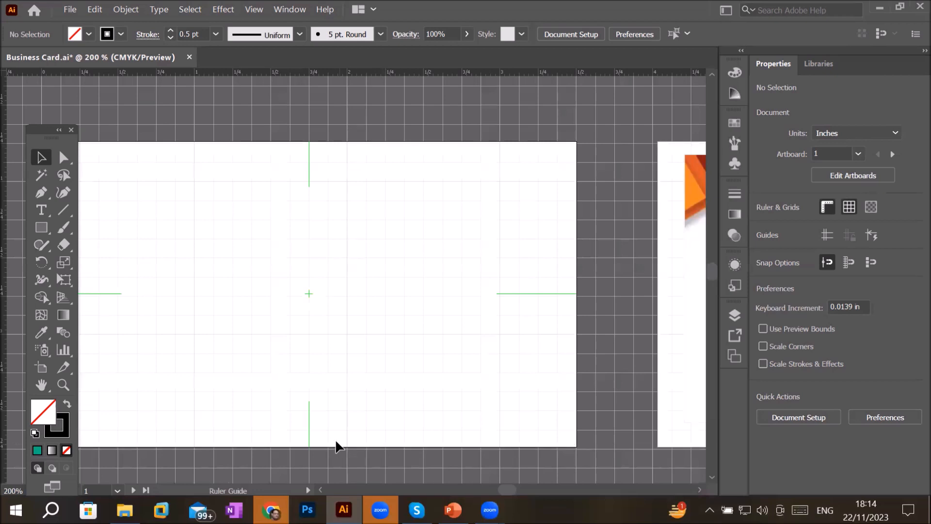
- Hide the document grid and show guides
left_click(845, 209)
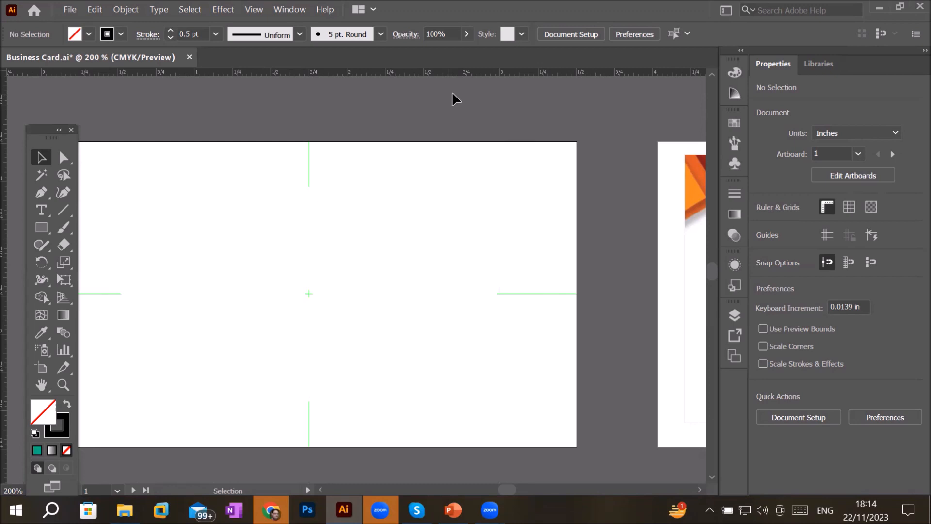
left_click(828, 236)
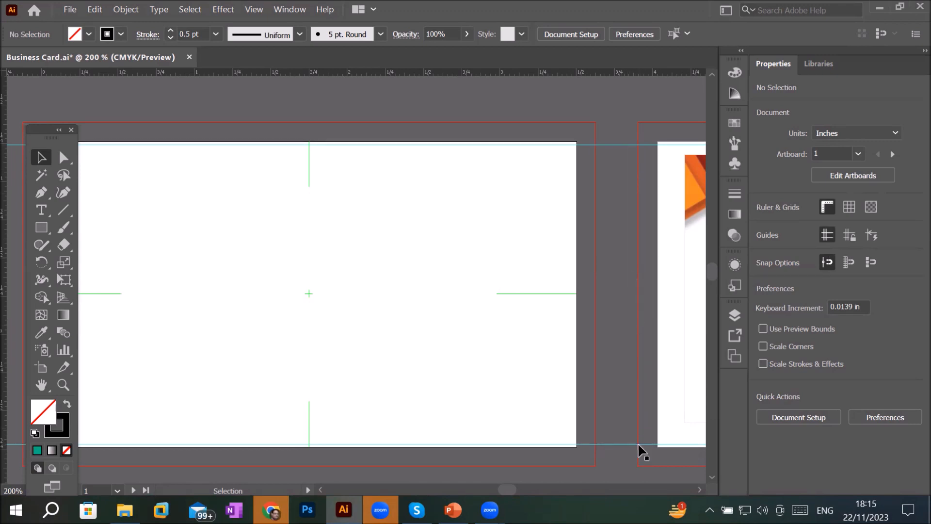
- Pull a vertical guide from the ruler to the centre of the first artboard, then hide the guides
left_click_drag(2, 199, 310, 200)
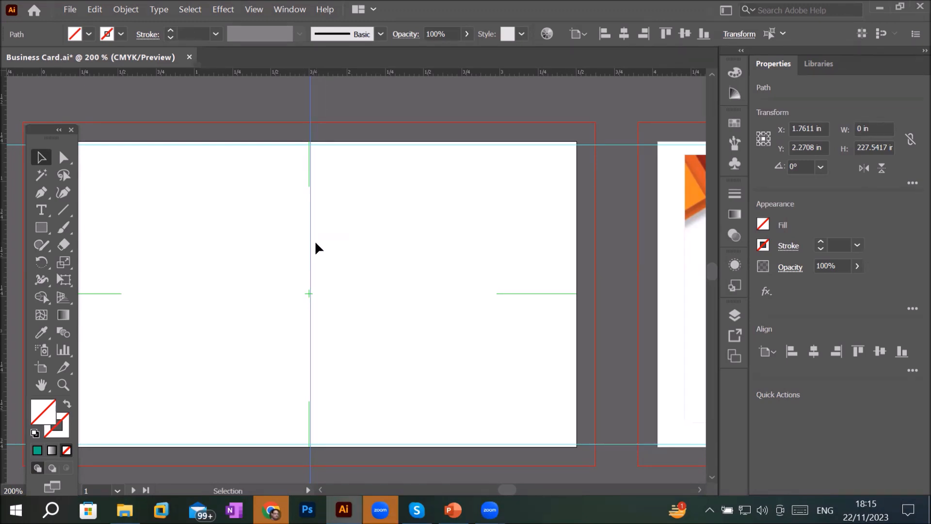
left_click(255, 10)
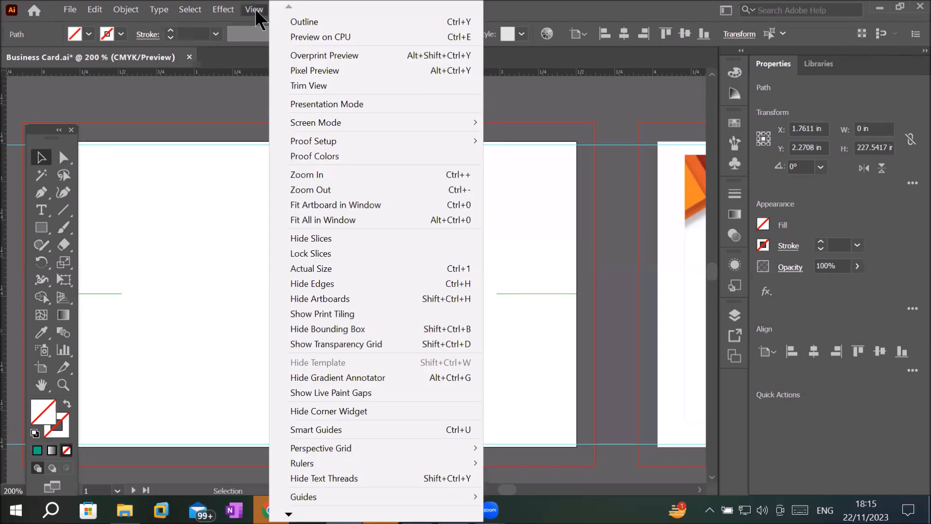
left_click(377, 412)
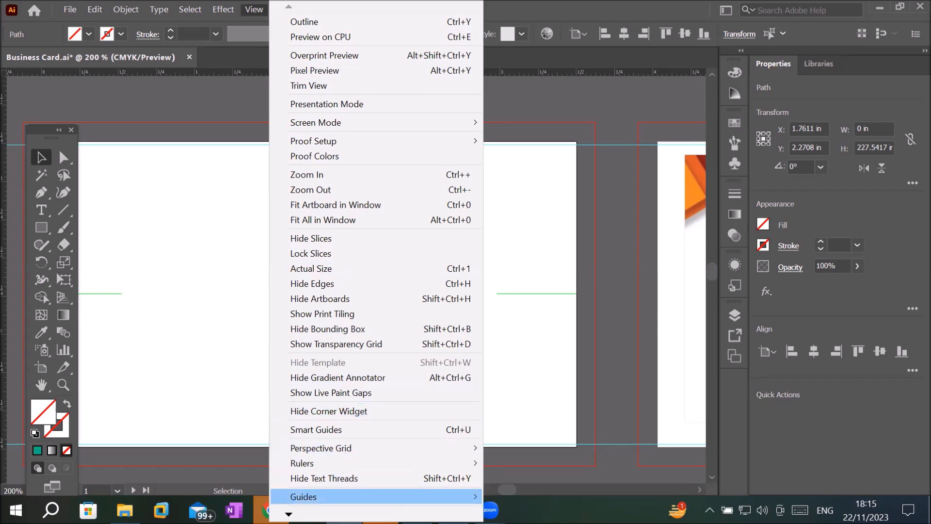
mouse_move(409, 497)
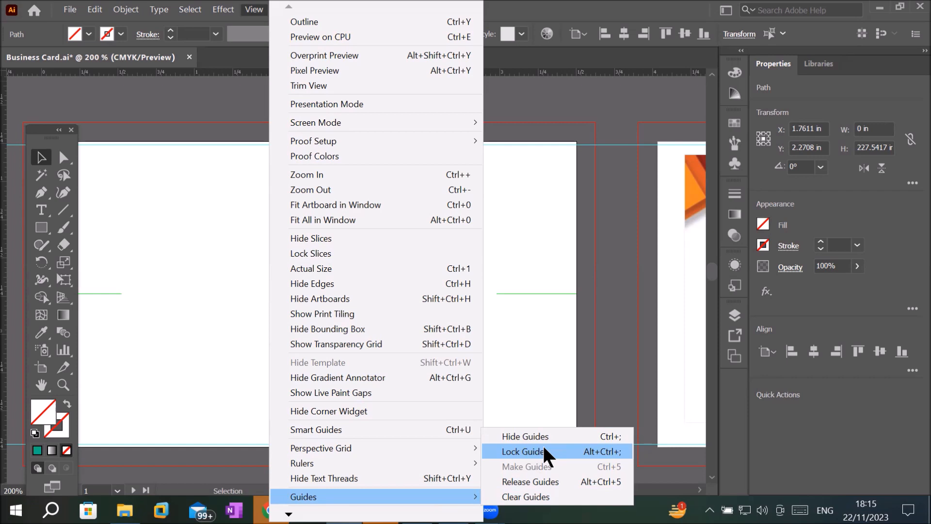
left_click(574, 438)
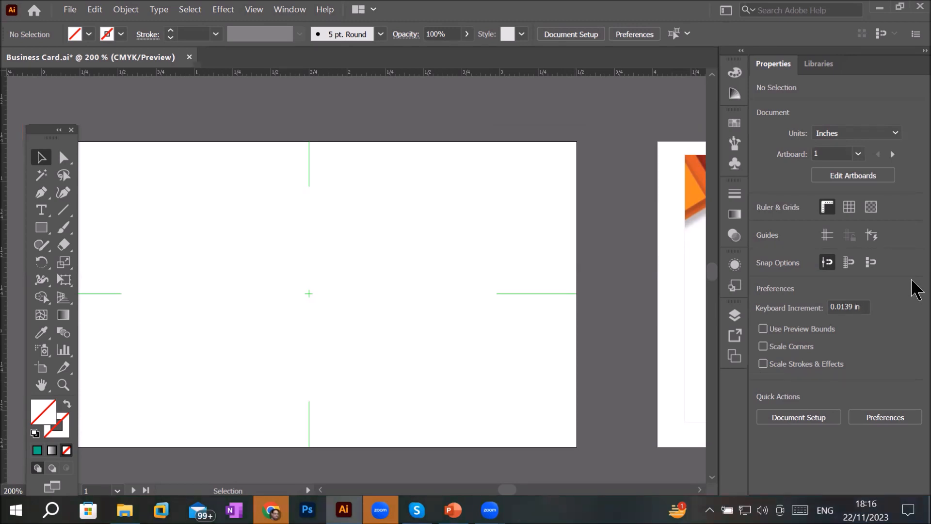
- Toggle the guides on and off repeatedly, leaving them shown
left_click(827, 235)
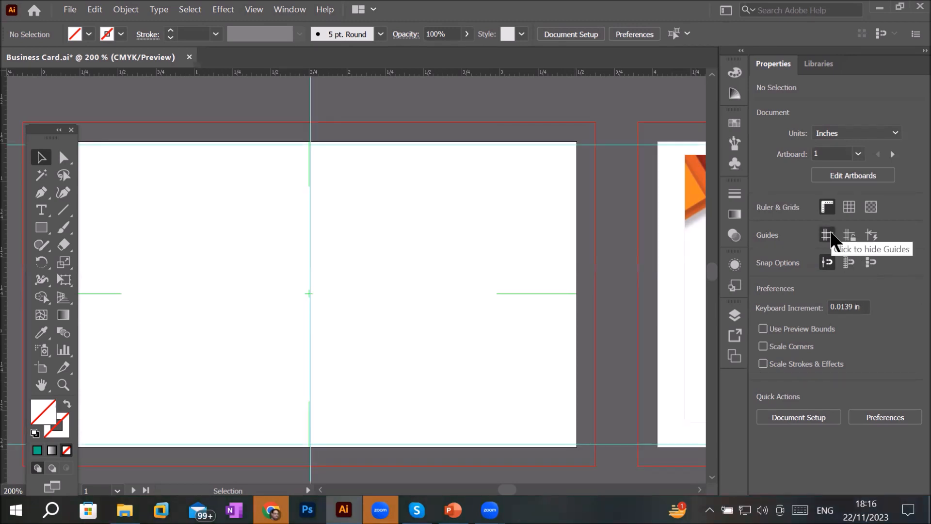
left_click(827, 236)
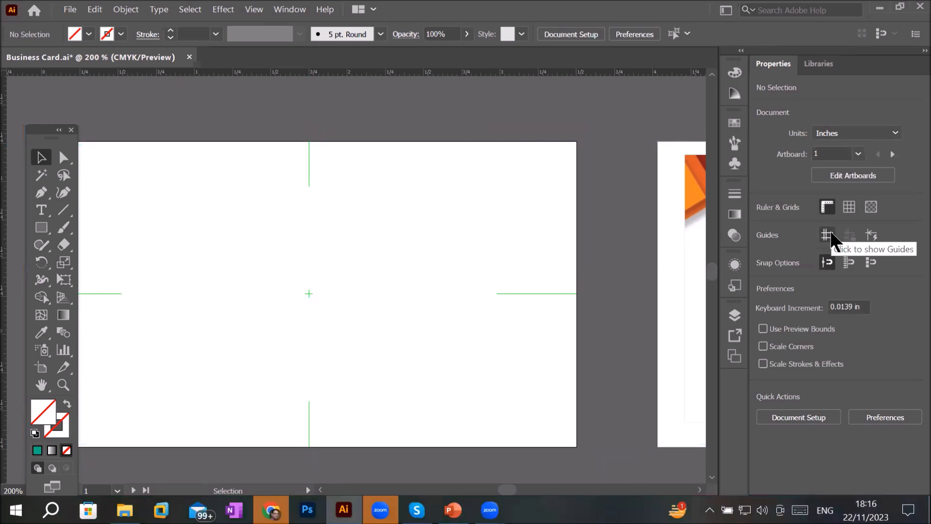
left_click(829, 235)
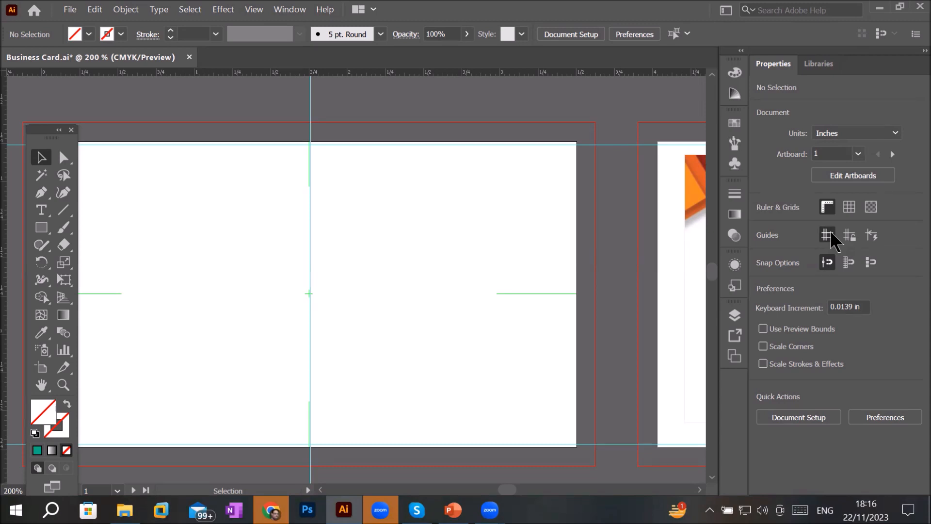
left_click(830, 232)
left_click(830, 232)
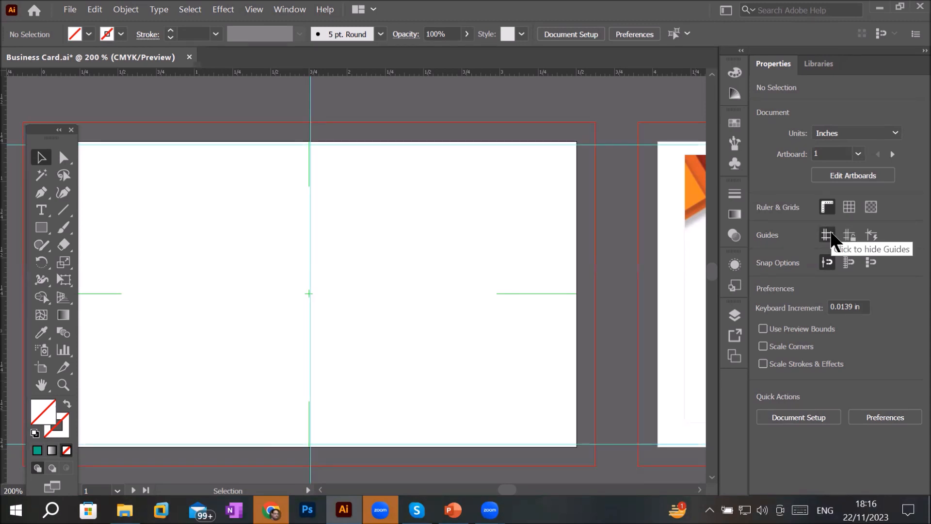
left_click(828, 236)
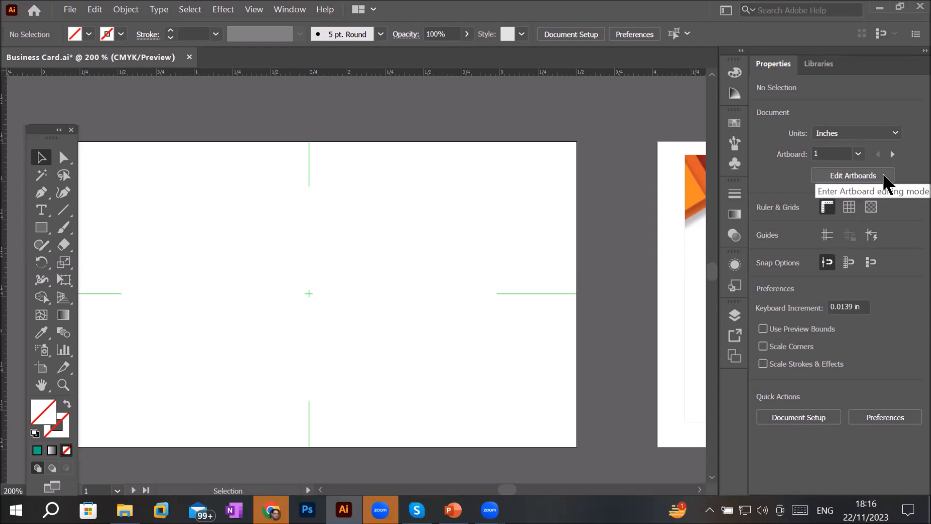
left_click(828, 236)
left_click(827, 236)
left_click(827, 237)
left_click(828, 236)
left_click(827, 236)
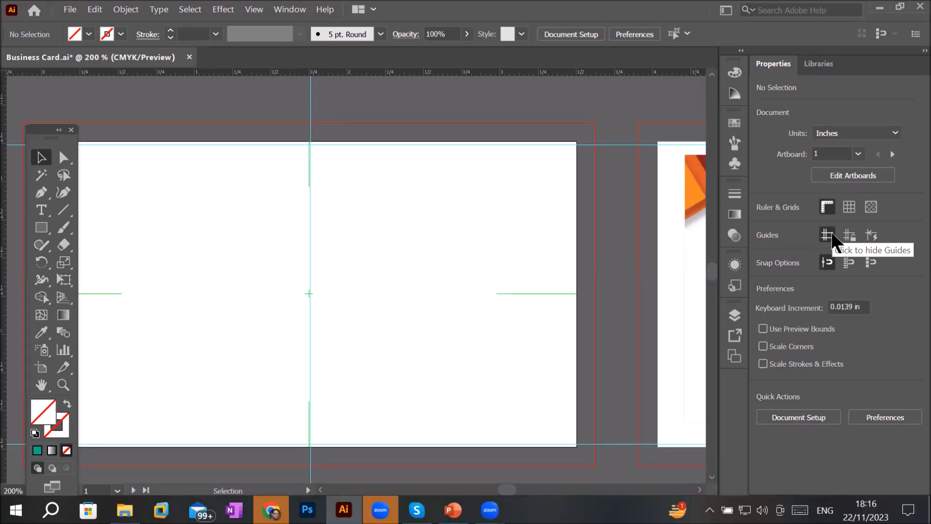
- Show the document grid and set the grid colour to red in the Guides & Grid preferences
left_click(850, 207)
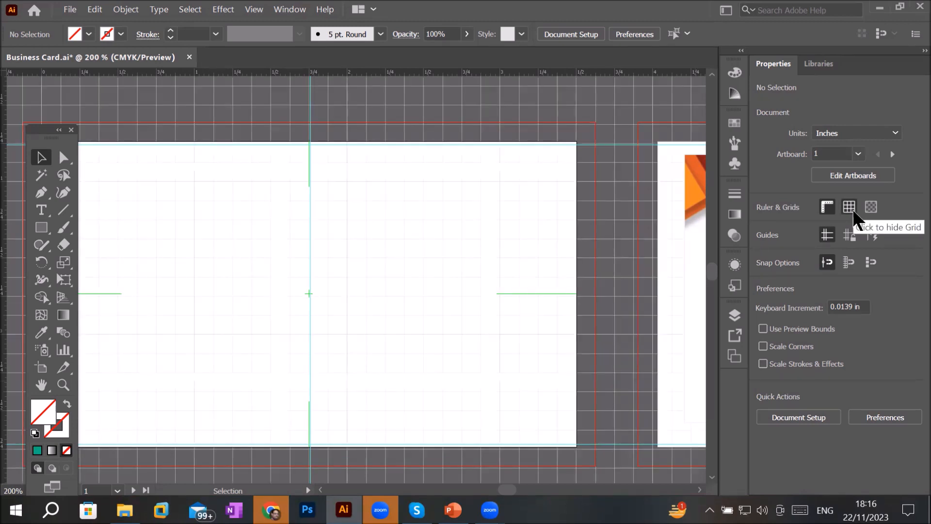
left_click(93, 10)
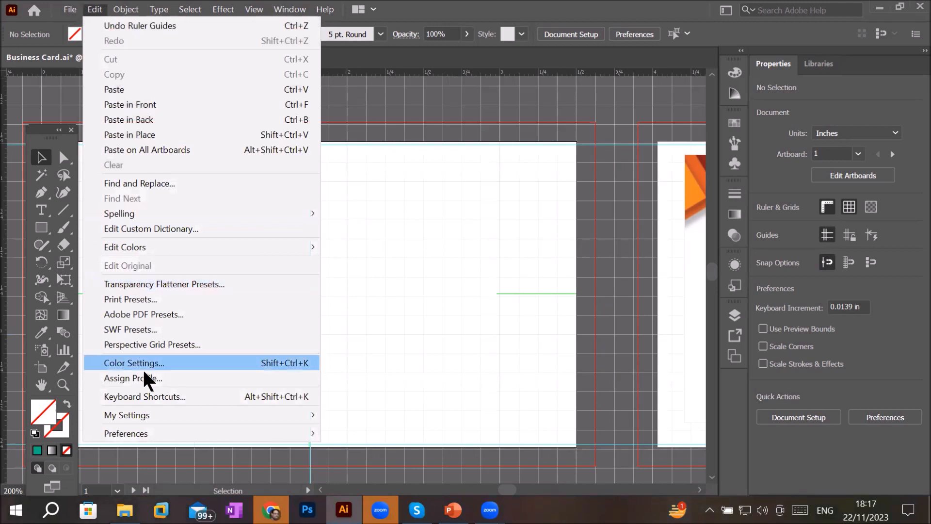
mouse_move(161, 428)
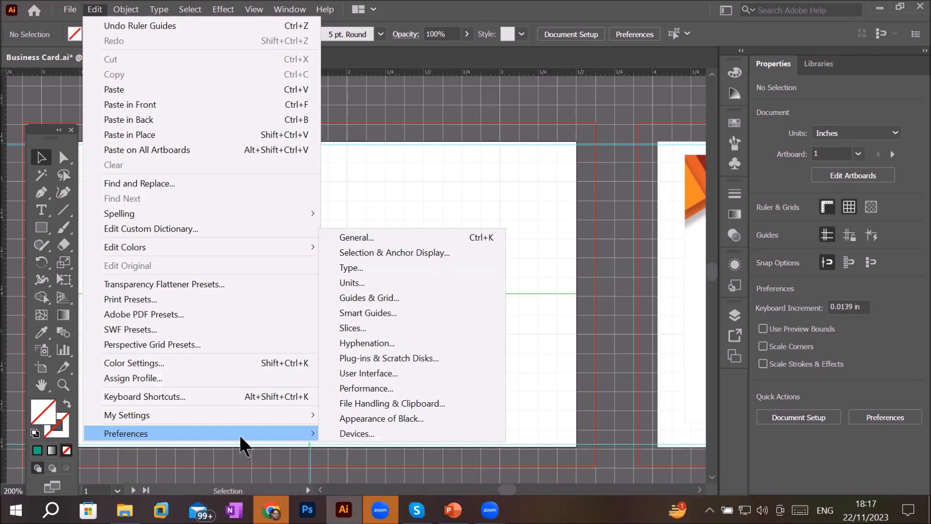
left_click(421, 297)
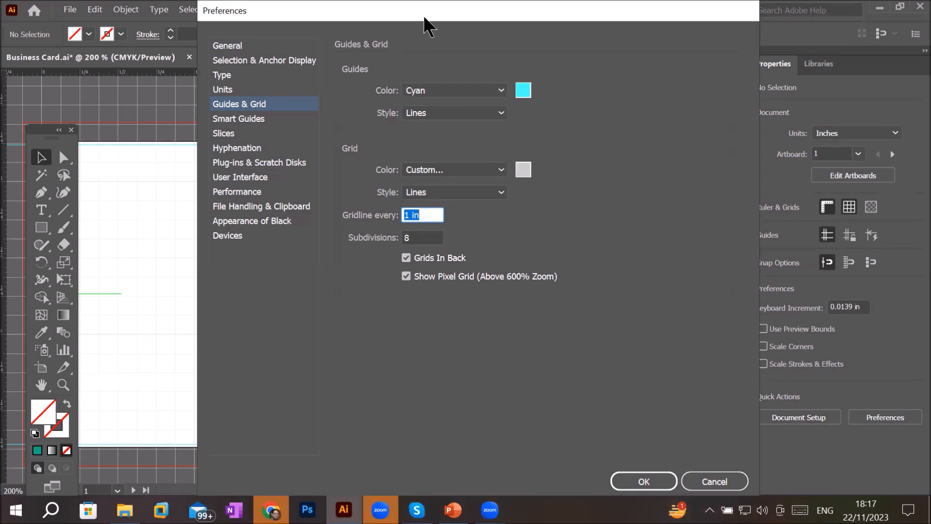
left_click_drag(423, 16, 547, 83)
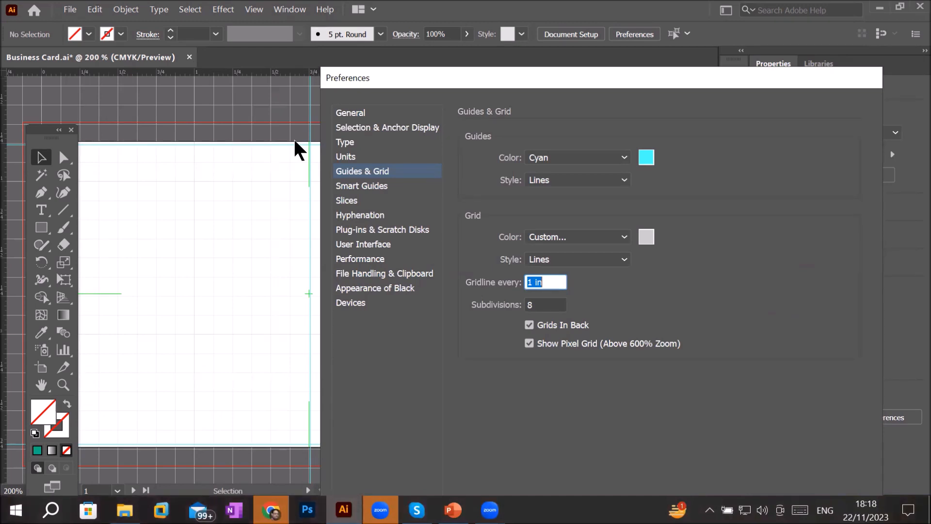
left_click(648, 242)
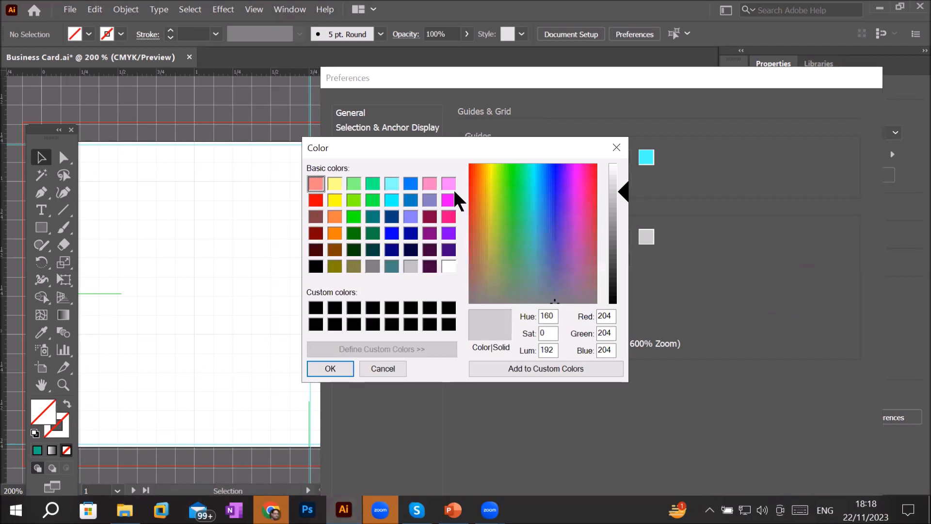
left_click(316, 200)
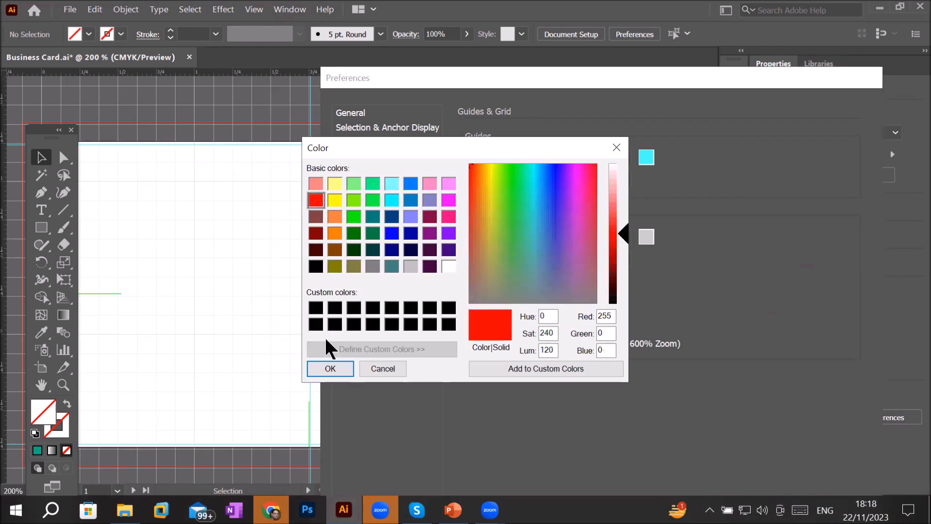
left_click(330, 369)
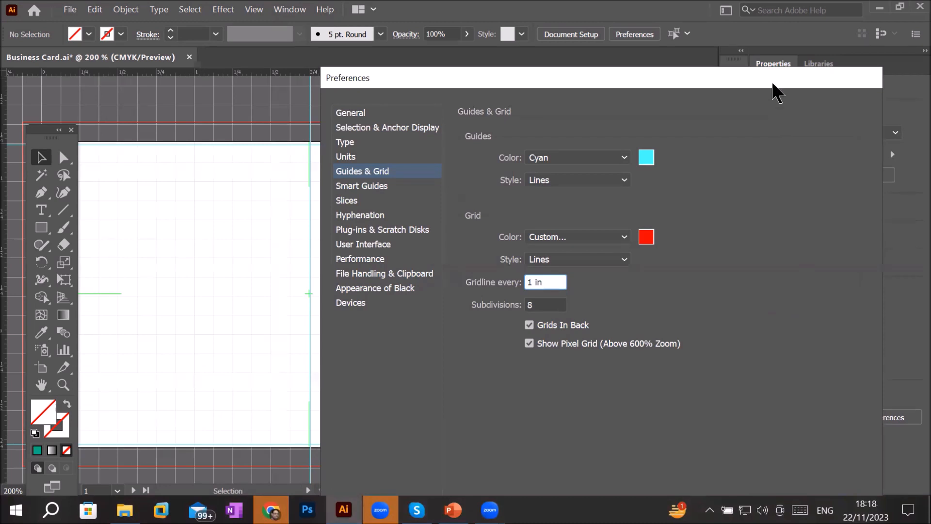
left_click_drag(773, 83, 752, 28)
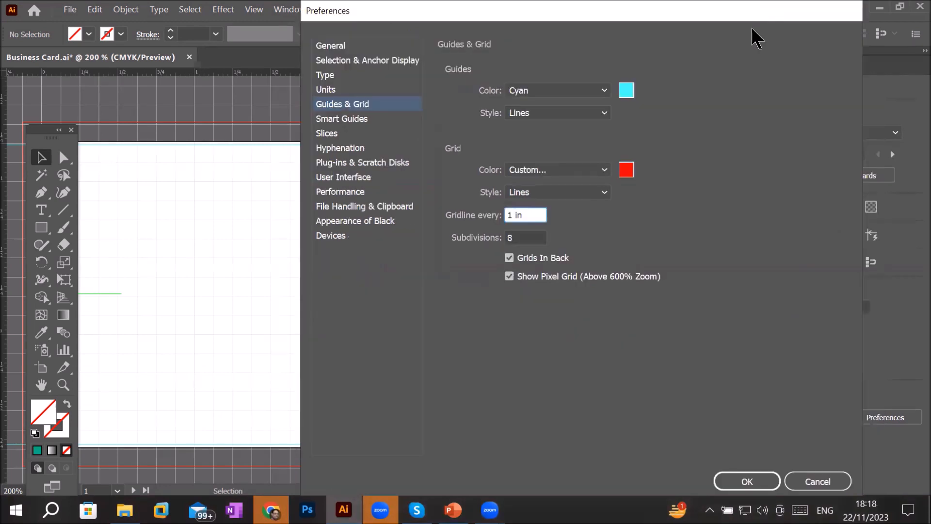
left_click(765, 476)
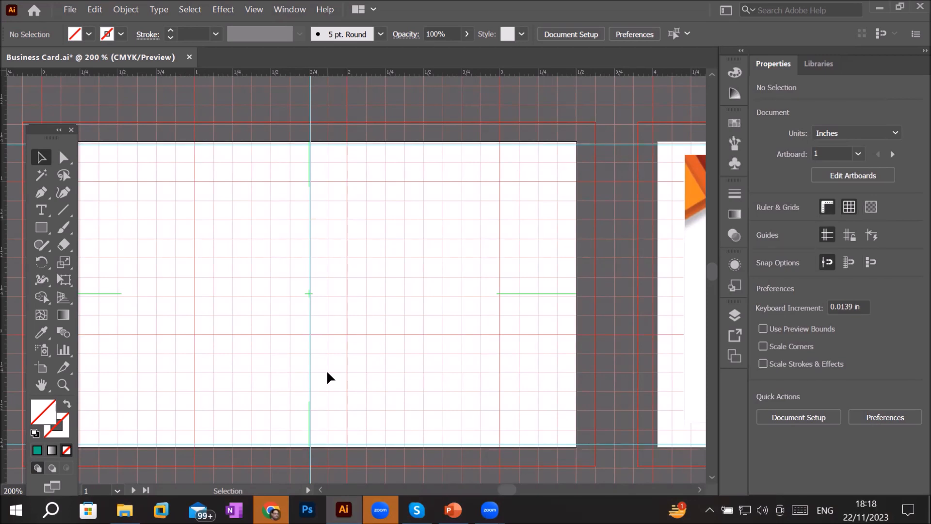
- Set the grid subdivisions to 2 and the grid style to Dots in the Guides & Grid preferences
left_click(94, 9)
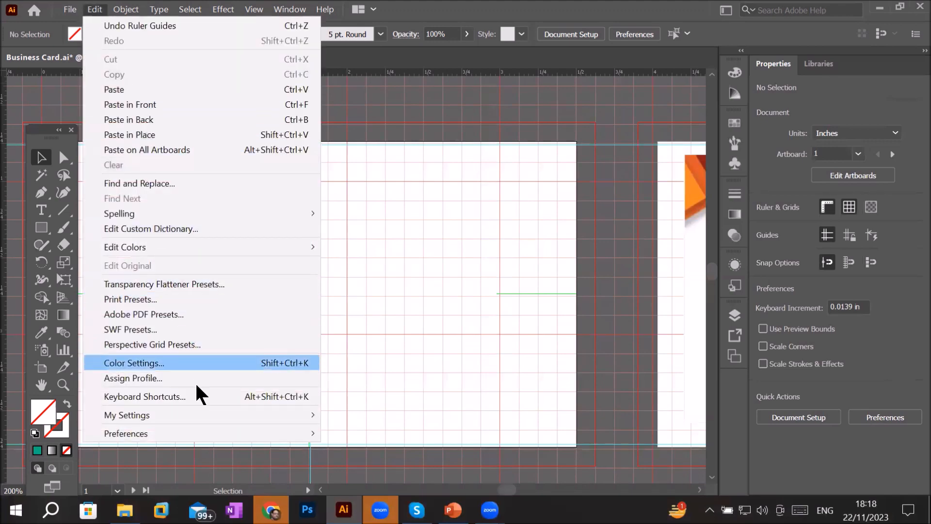
mouse_move(216, 433)
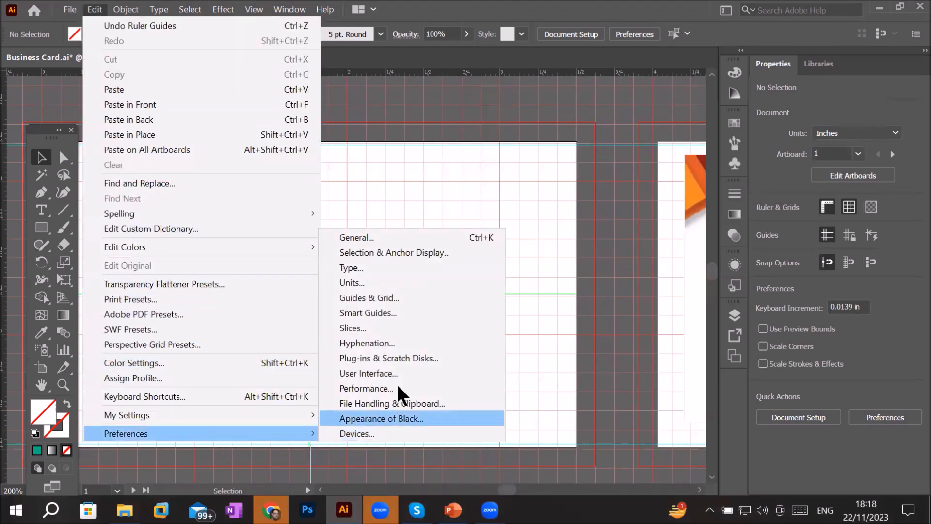
left_click(432, 300)
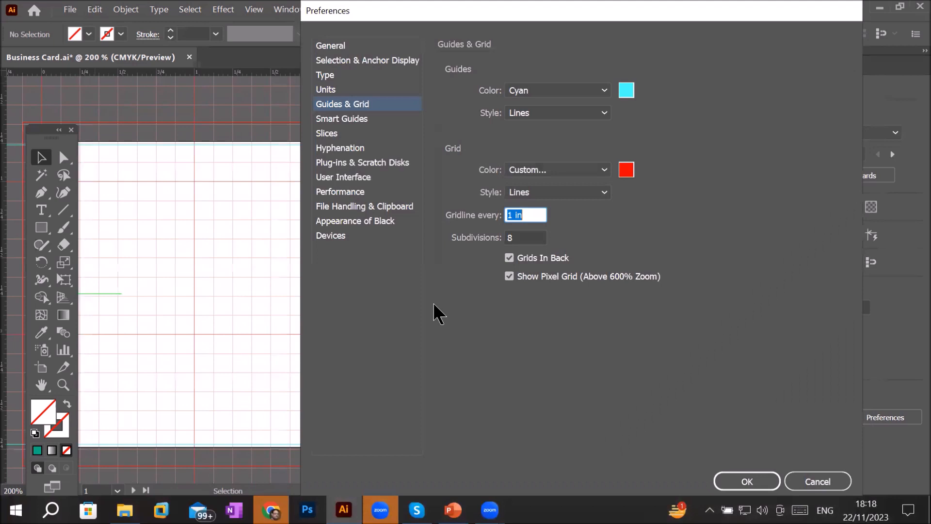
left_click(541, 215)
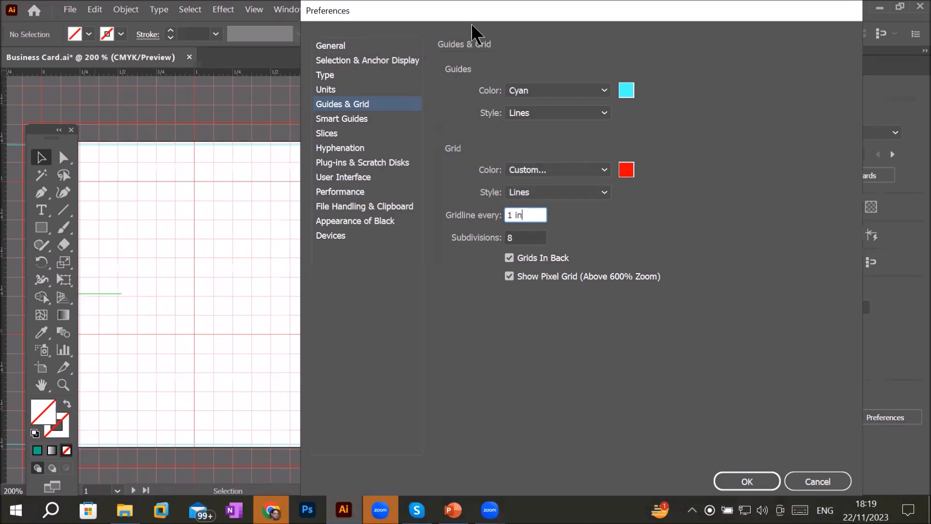
left_click_drag(480, 4, 633, 19)
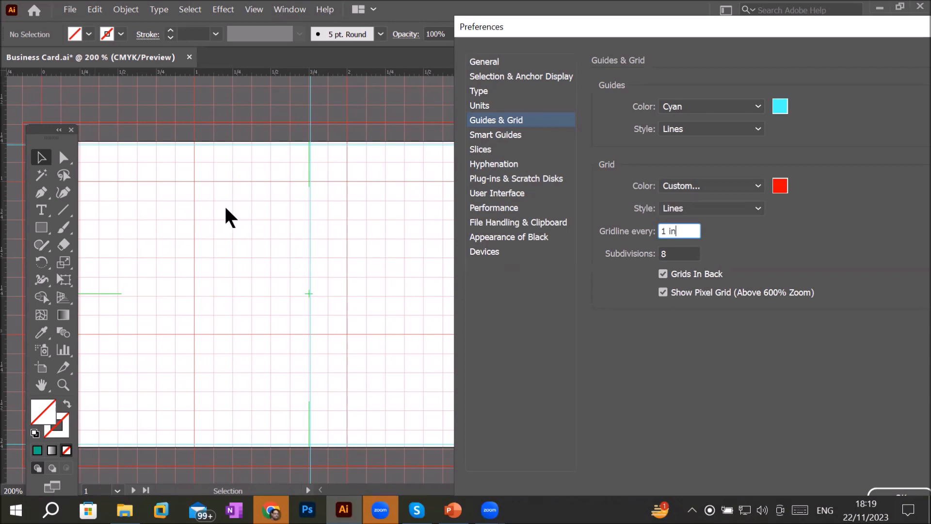
left_click(668, 253)
left_click(676, 233)
left_click(676, 254)
left_click_drag(680, 231, 662, 229)
left_click(667, 252)
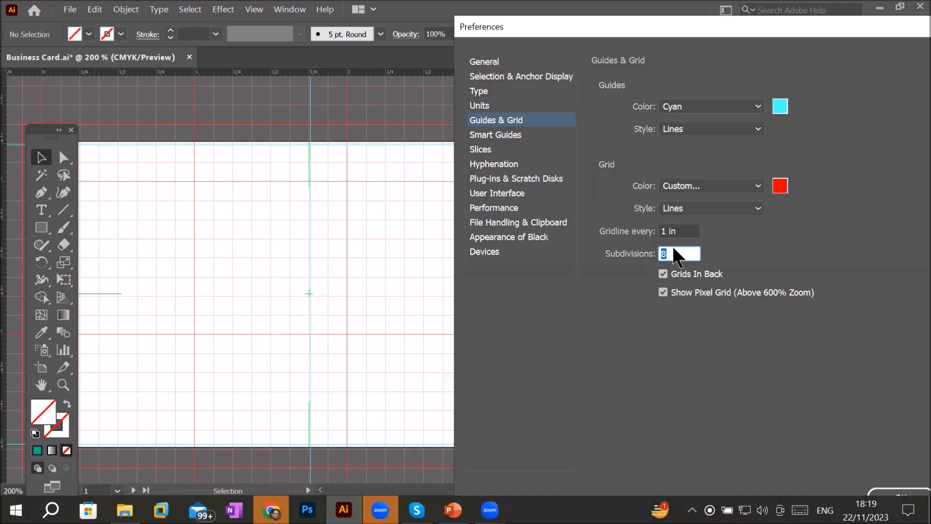
type("2")
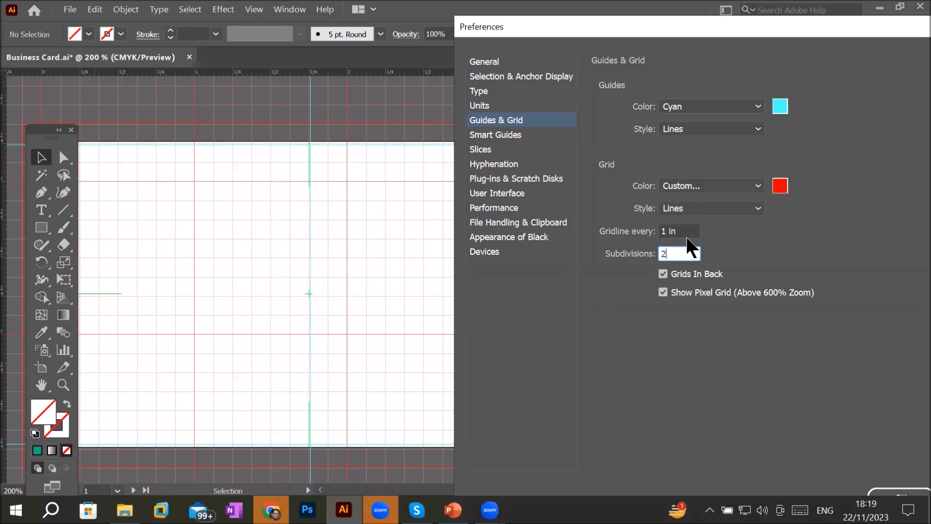
left_click(689, 231)
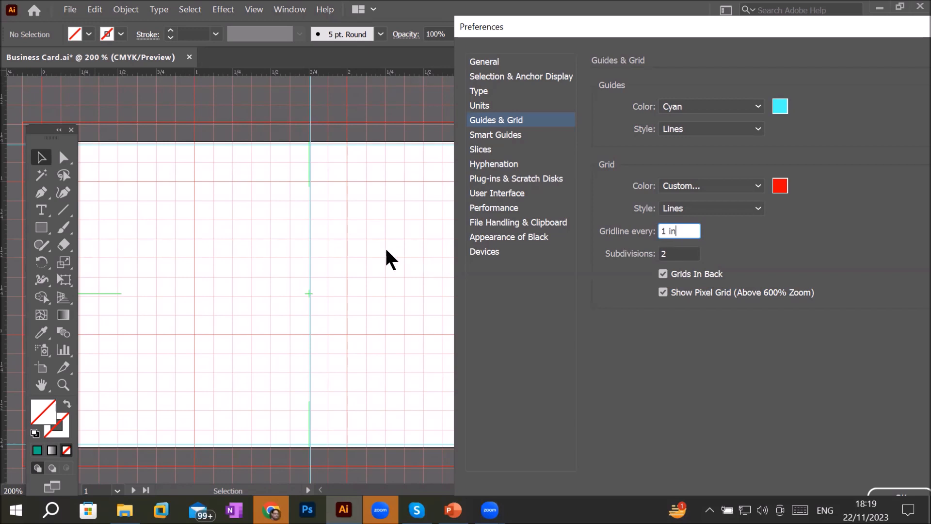
left_click(755, 207)
left_click(699, 240)
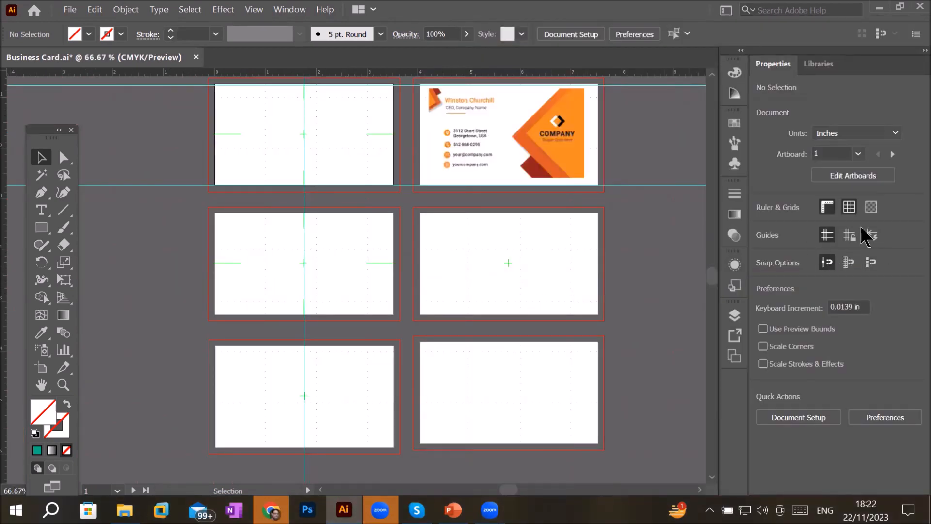
- Change the grid style to Lines in the Guides & Grid preferences
left_click(825, 262)
left_click(97, 10)
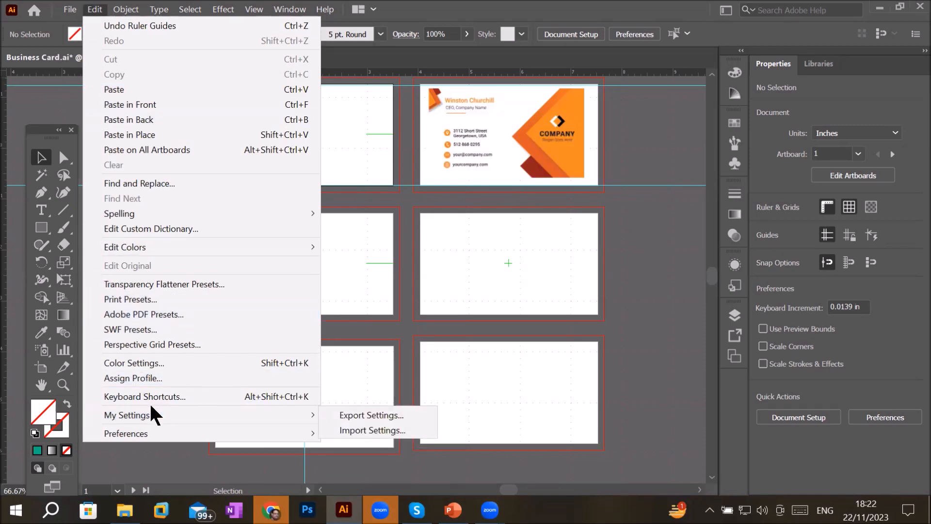
mouse_move(170, 437)
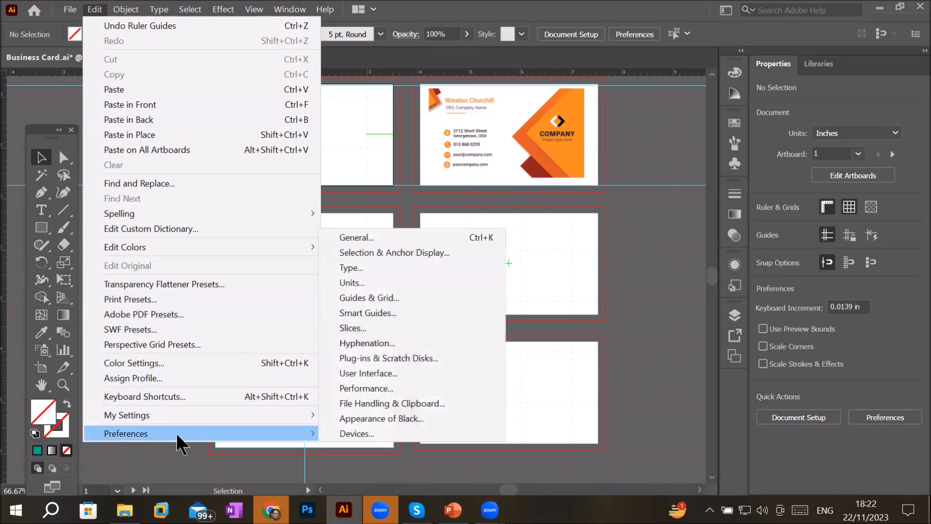
left_click(395, 297)
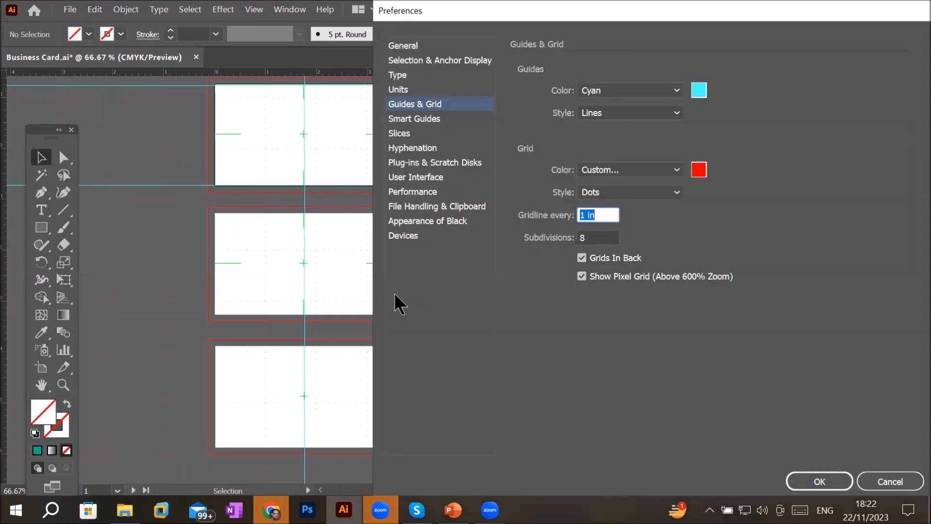
left_click(637, 193)
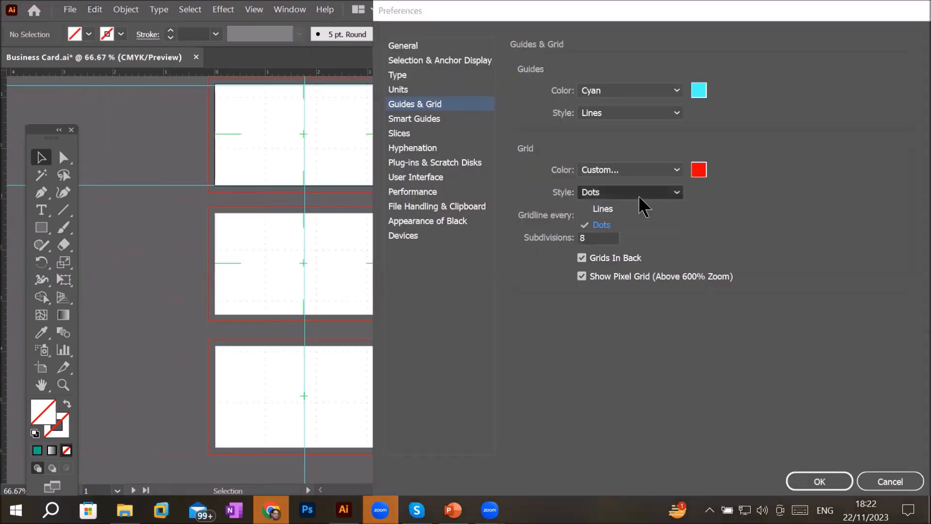
left_click(628, 210)
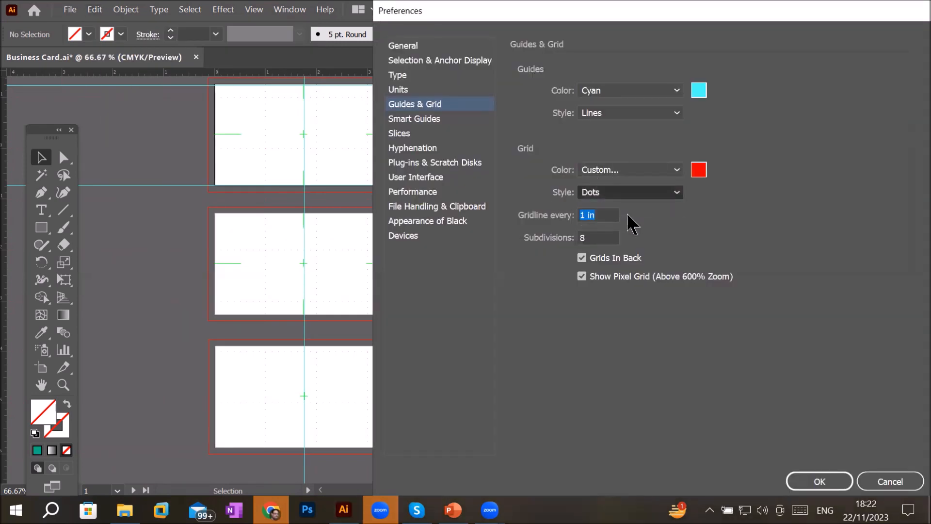
left_click(847, 480)
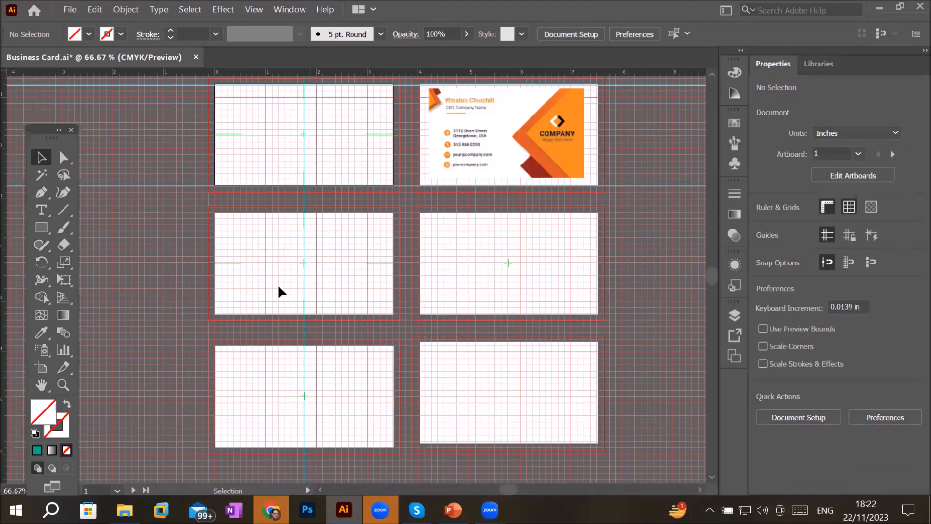
- Set the grid subdivisions to 4 in the Guides & Grid preferences
scroll(257, 257, "up", 2)
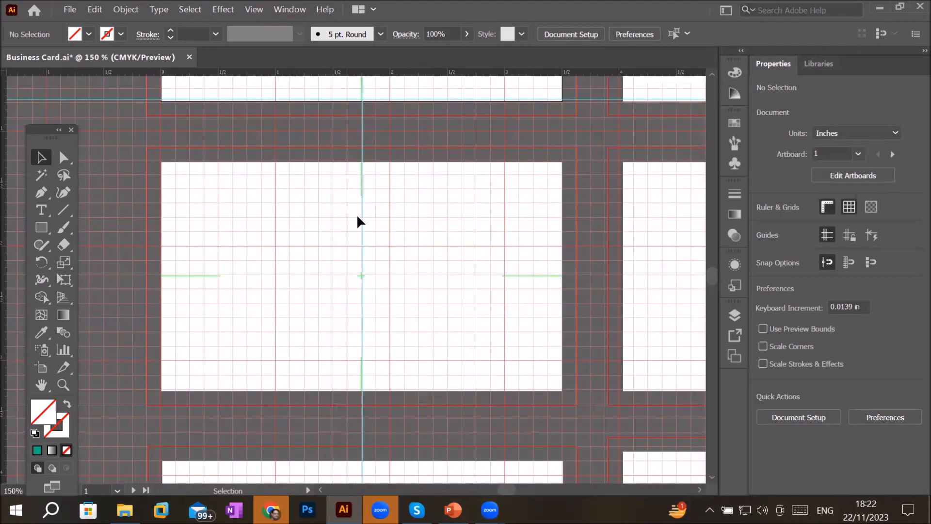
left_click(90, 10)
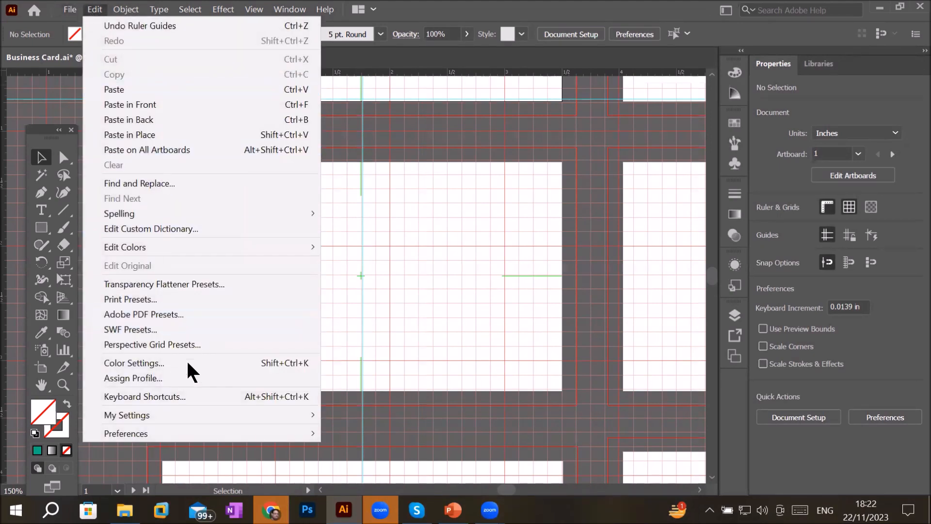
mouse_move(179, 410)
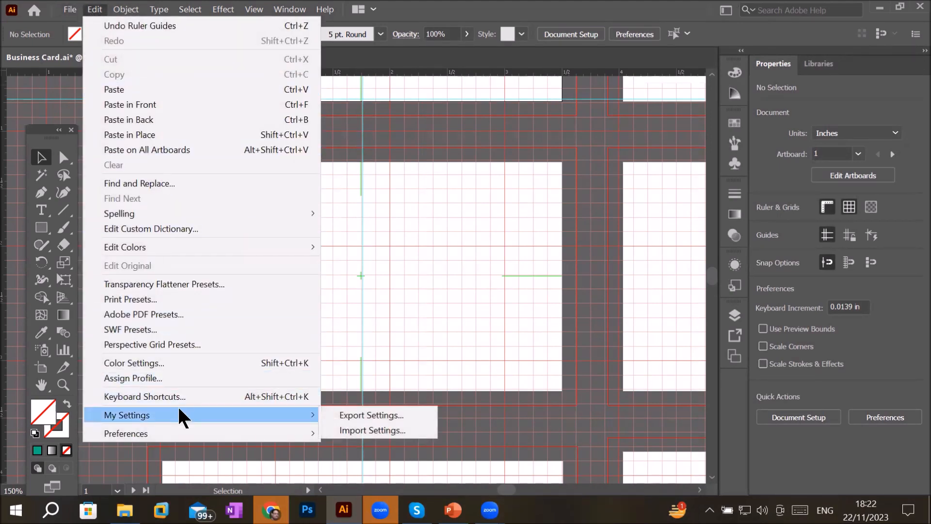
mouse_move(203, 432)
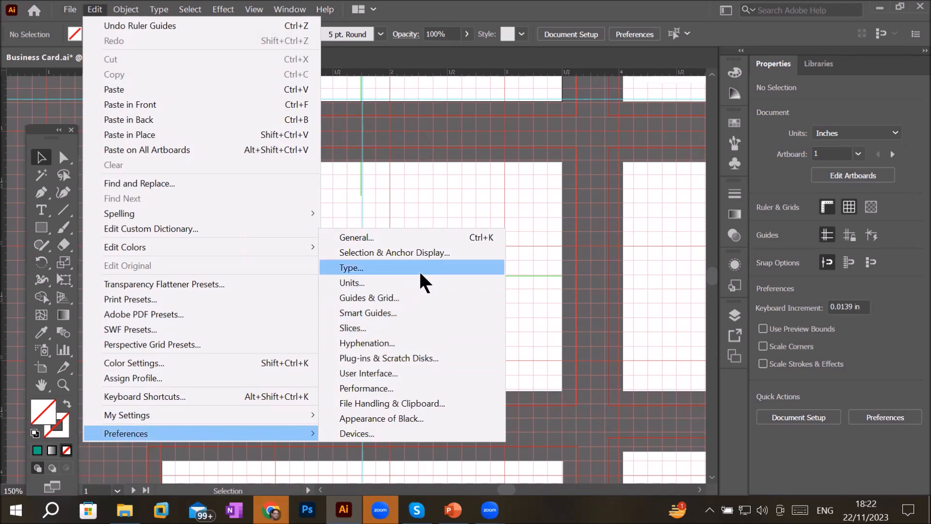
left_click(430, 297)
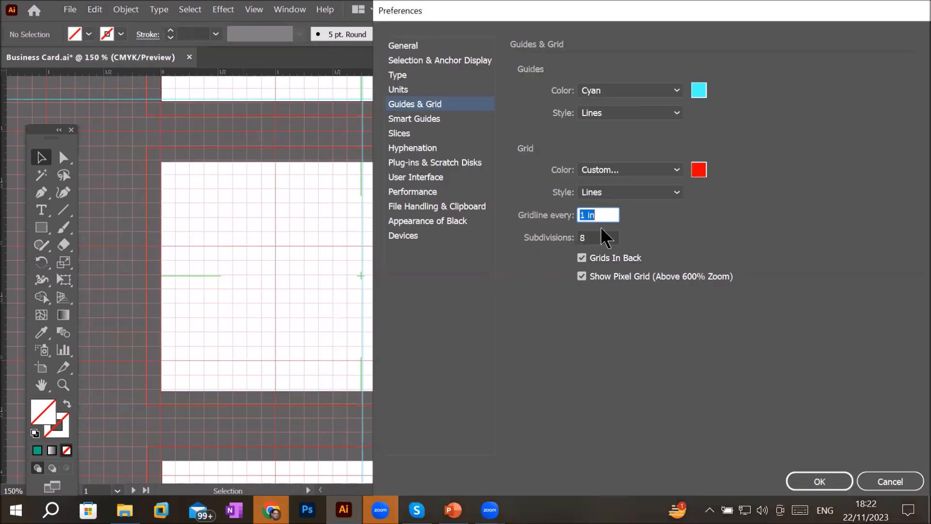
left_click(605, 237)
type("3")
type("1")
type("4")
left_click(822, 478)
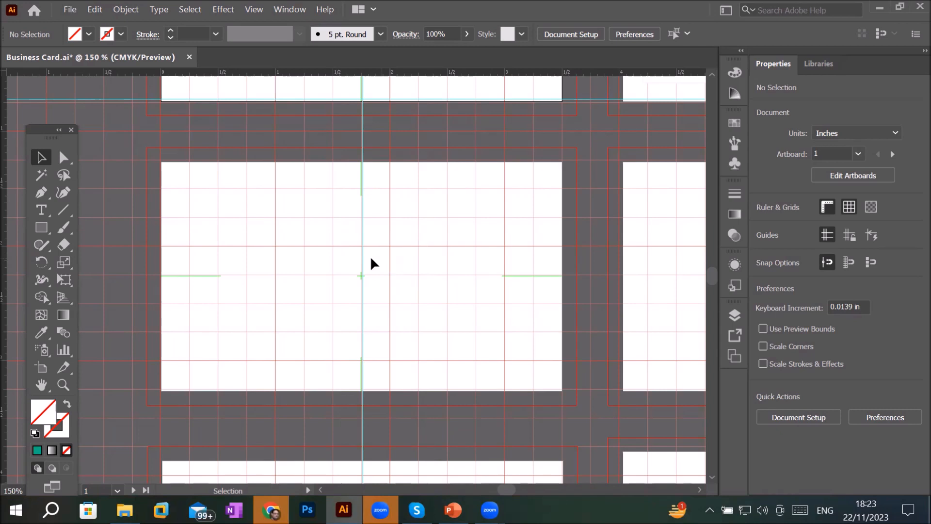
- Draw a small rectangle about 0.24 × 0.26 in at the first artboard's top-left corner
left_click(41, 228)
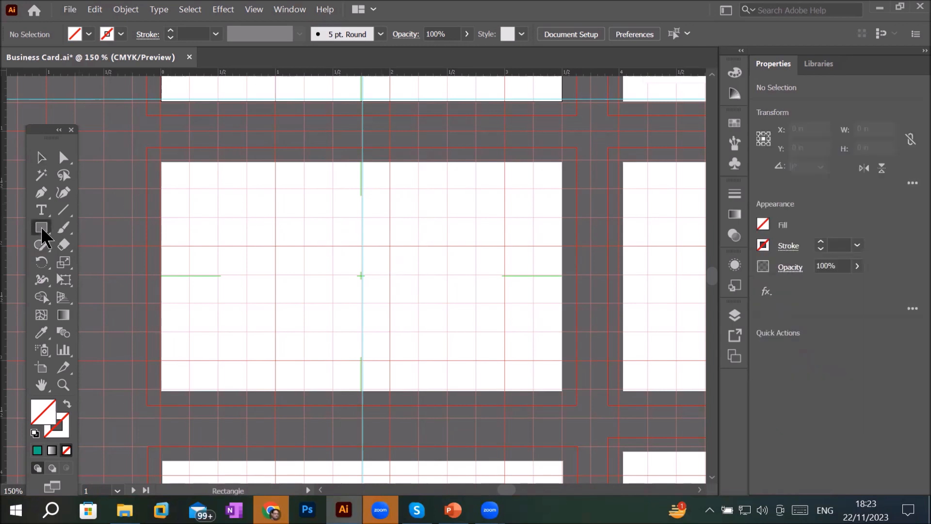
scroll(497, 299, "up", 1)
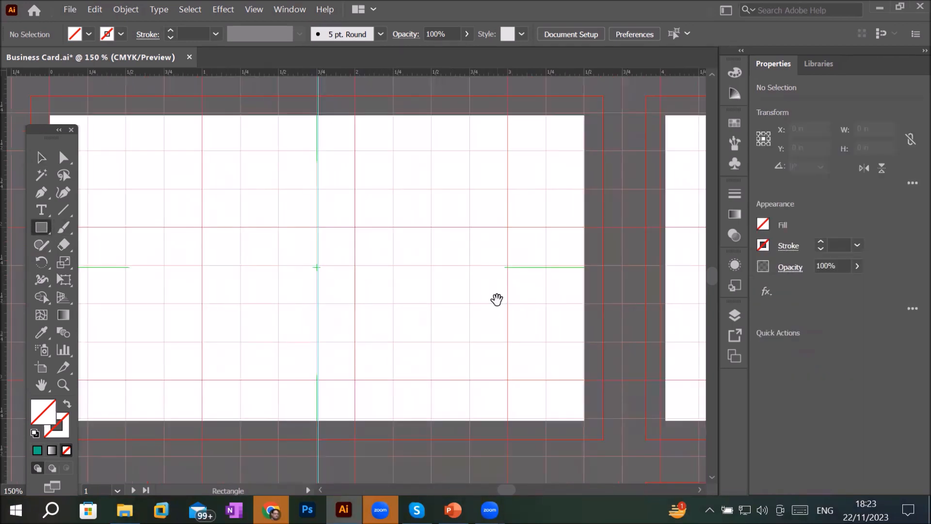
scroll(496, 300, "down", 1)
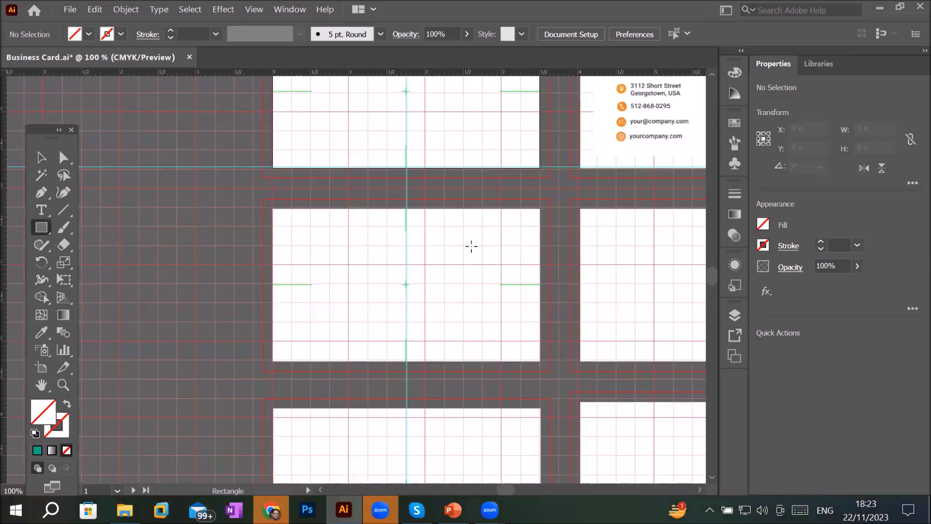
scroll(469, 243, "down", 1)
scroll(444, 90, "up", 1)
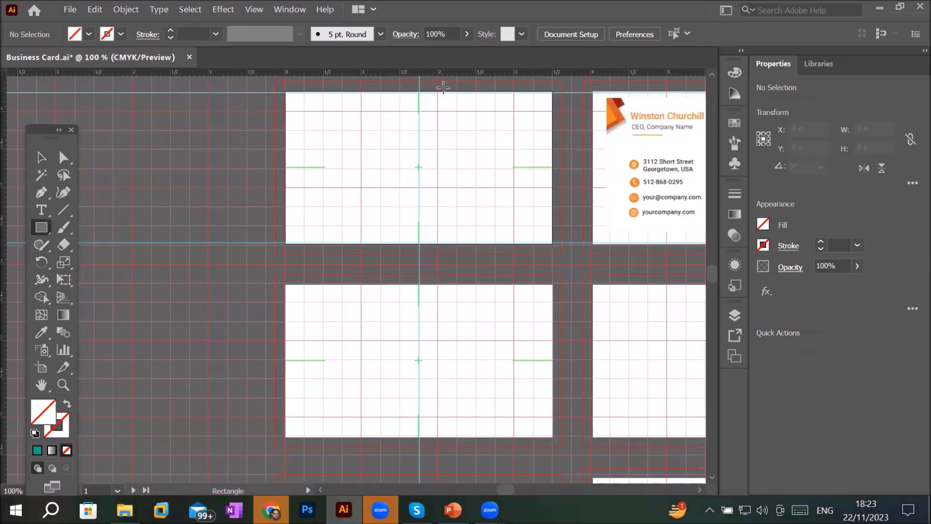
left_click(41, 157)
key("ctrl+0")
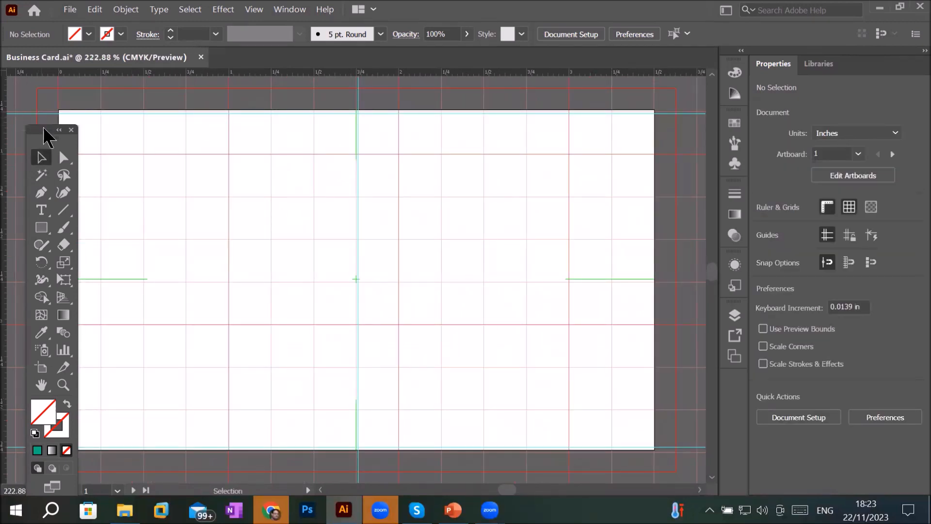
left_click_drag(27, 187, 31, 228)
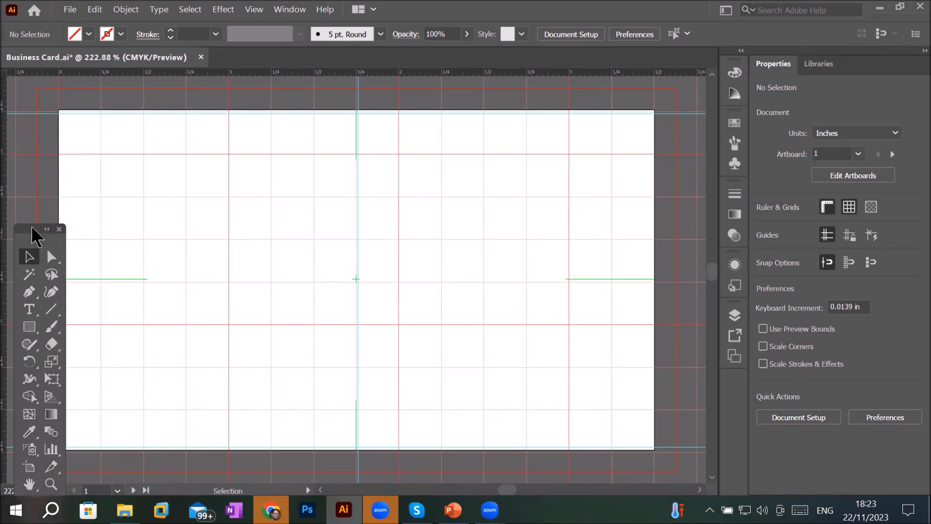
left_click(29, 328)
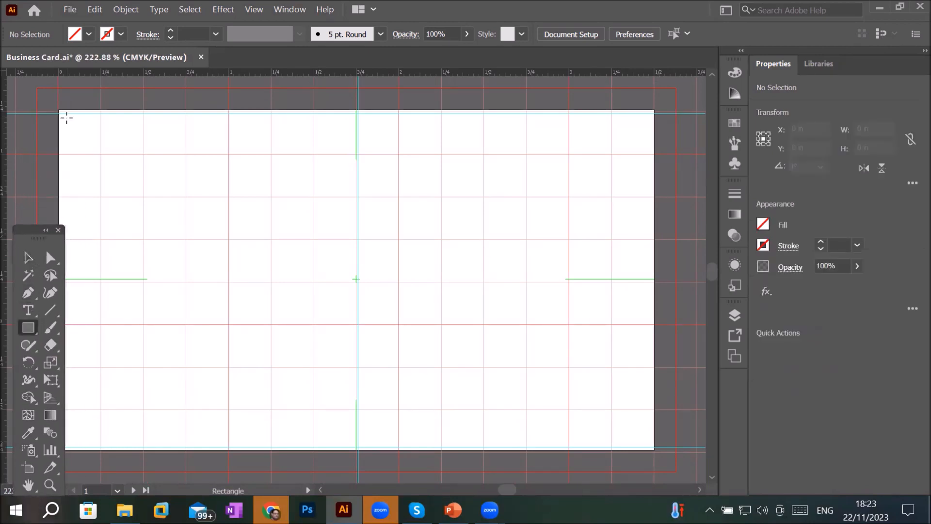
left_click_drag(60, 111, 99, 153)
mouse_move(98, 153)
left_mouse_down()
mouse_move(98, 166)
mouse_move(99, 145)
mouse_move(102, 154)
left_mouse_up()
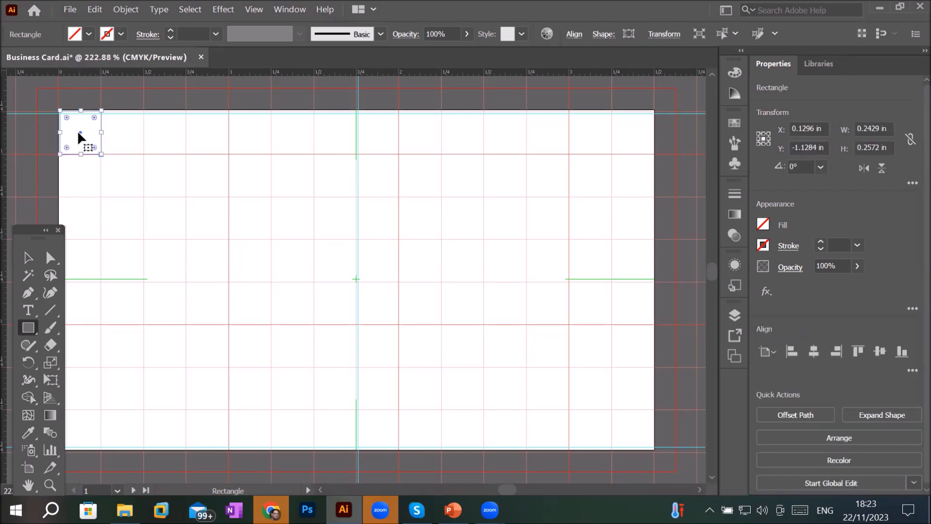
- Give the rectangle a 0.25 pt stroke and a CMYK Cyan fill
scroll(78, 132, "up", 4)
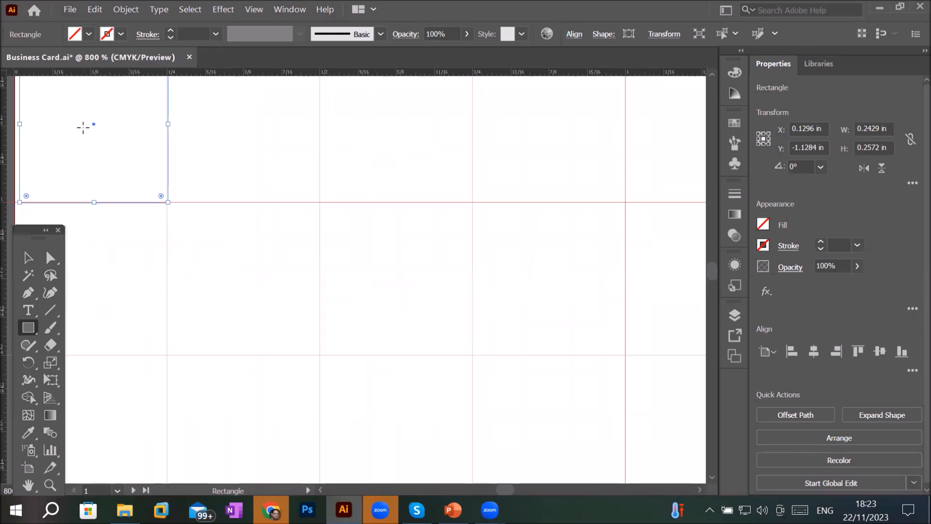
left_click(170, 30)
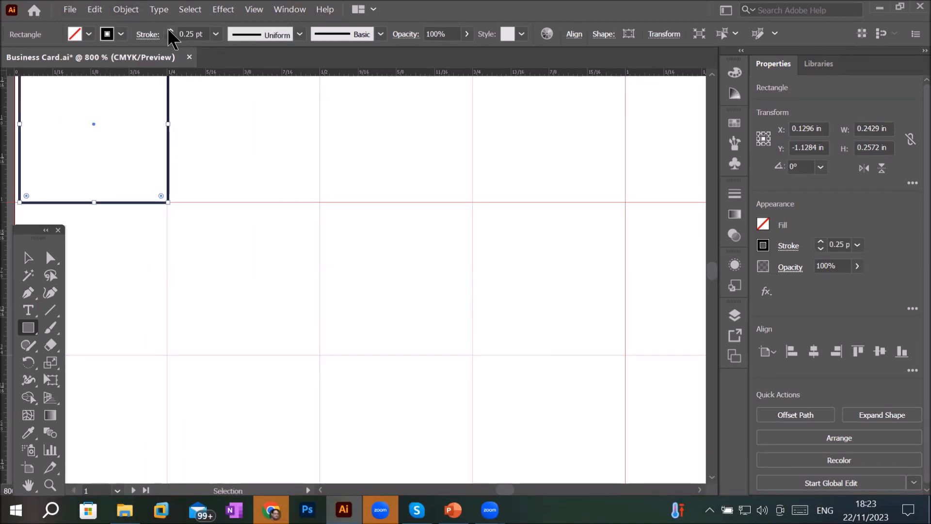
left_click(90, 37)
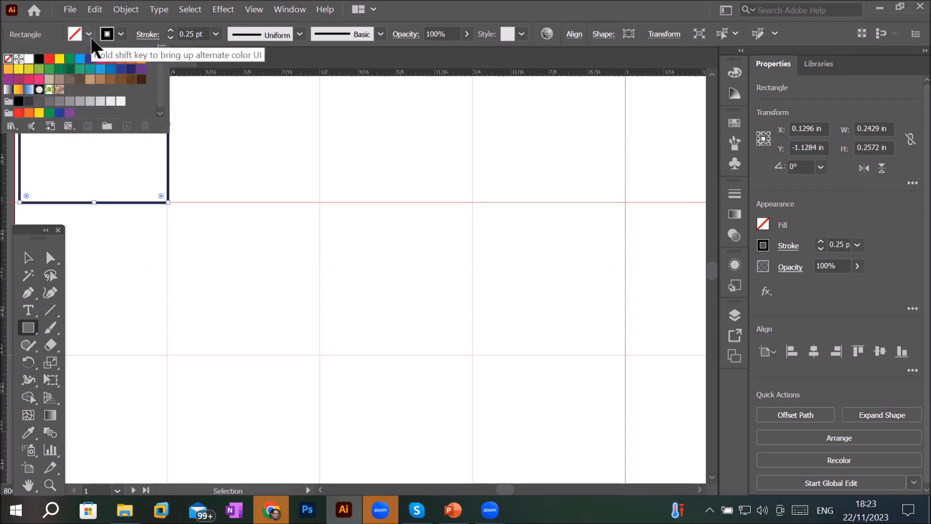
left_click(80, 60)
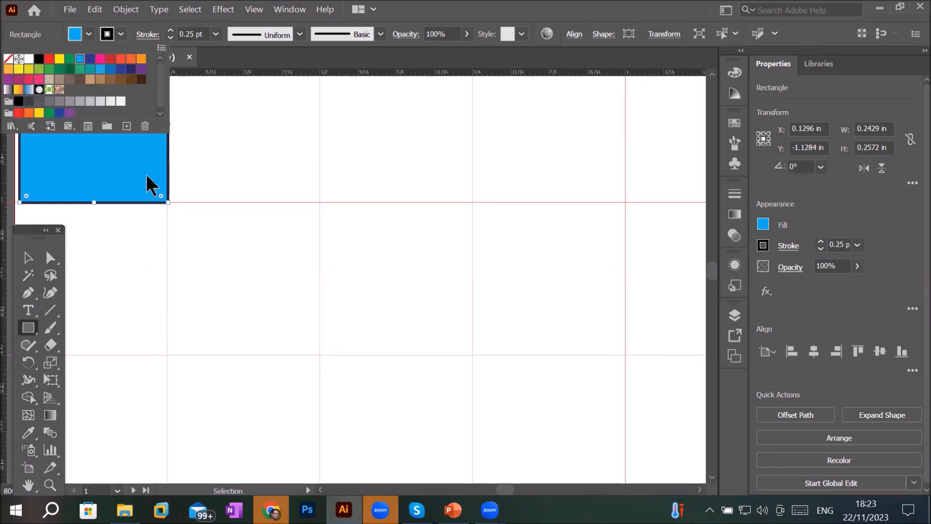
left_click(31, 257)
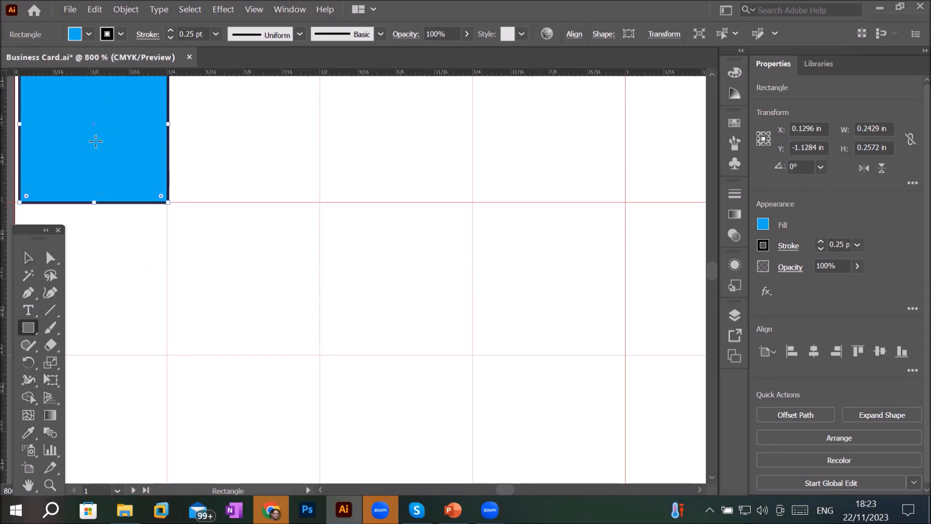
left_click(89, 177)
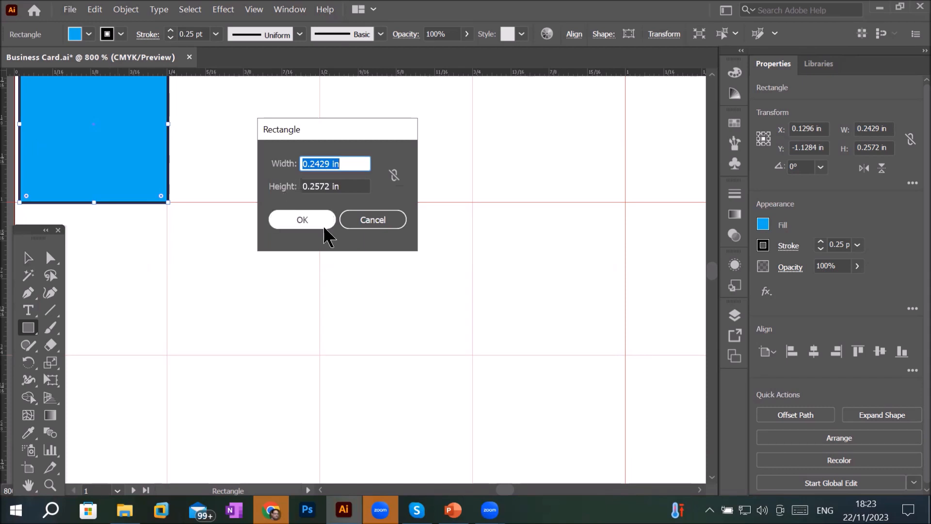
left_click(388, 217)
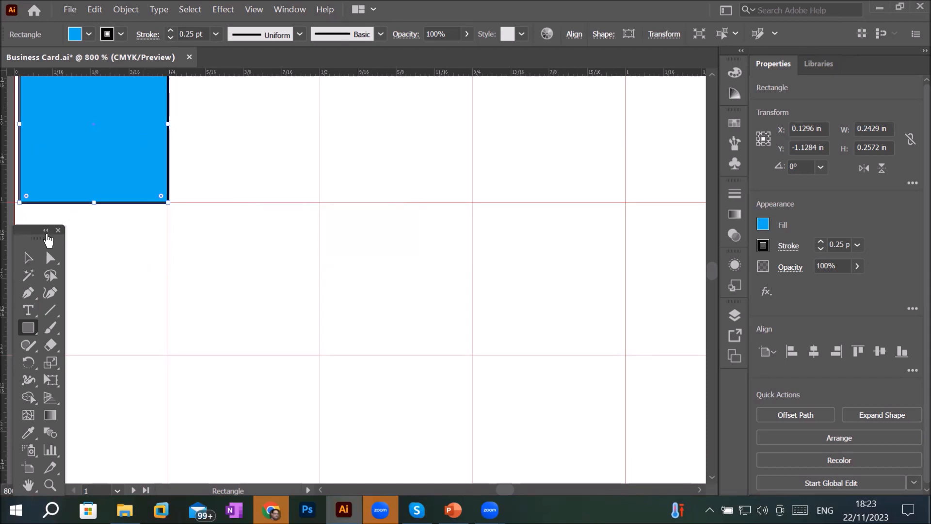
- Move the cyan square onto a grid intersection near the artboard's upper-left corner
left_click(28, 258)
left_click_drag(95, 149, 397, 302)
scroll(403, 297, "down", 2)
scroll(402, 296, "down", 1)
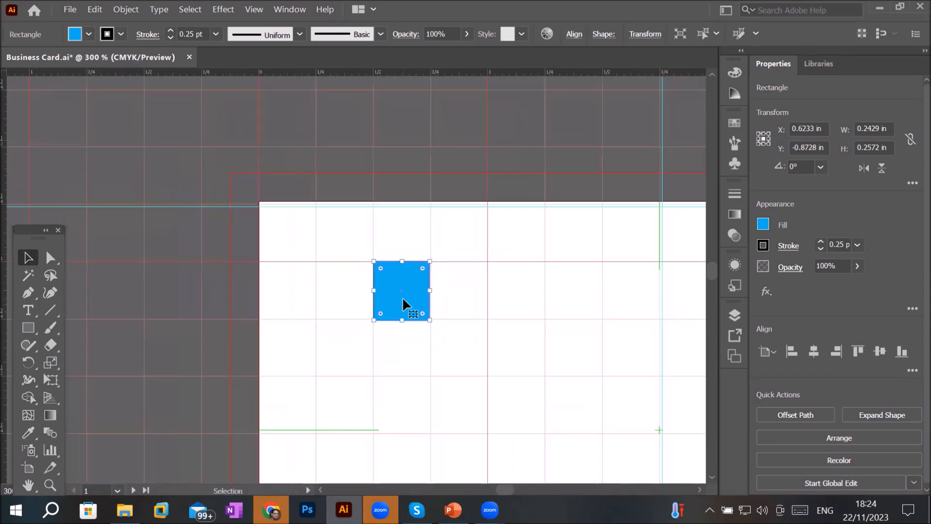
scroll(398, 294, "down", 3)
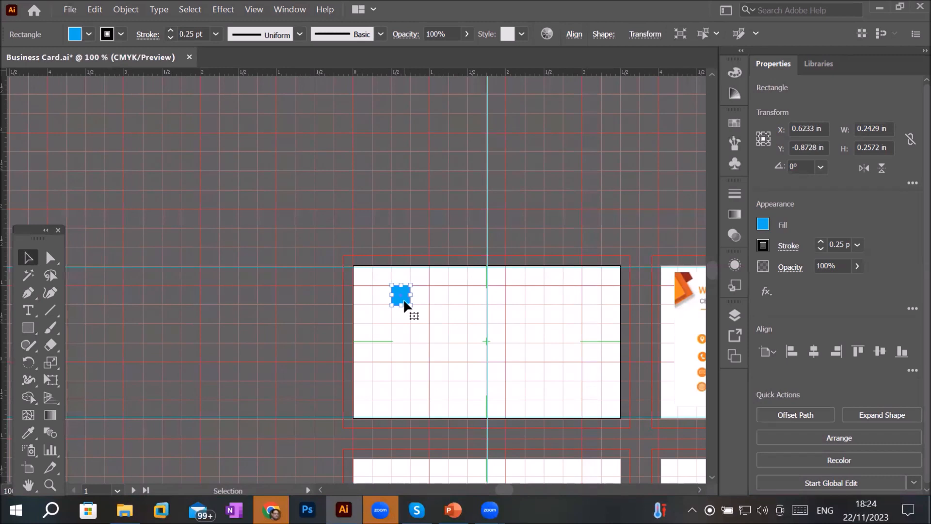
- Duplicate the square into diagonal copies along the grid and move the last copy up into the top row
scroll(403, 298, "up", 2)
left_click_drag(405, 291, 519, 371)
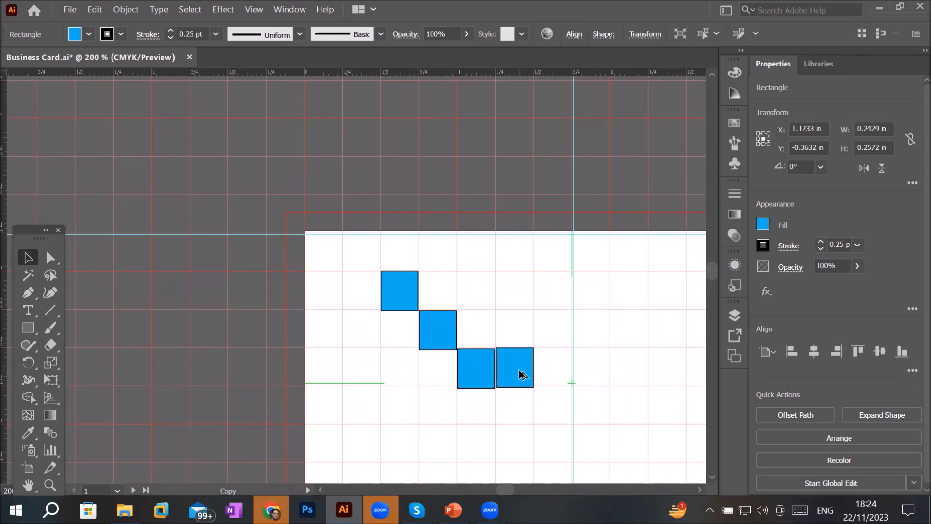
left_click_drag(520, 374, 518, 297)
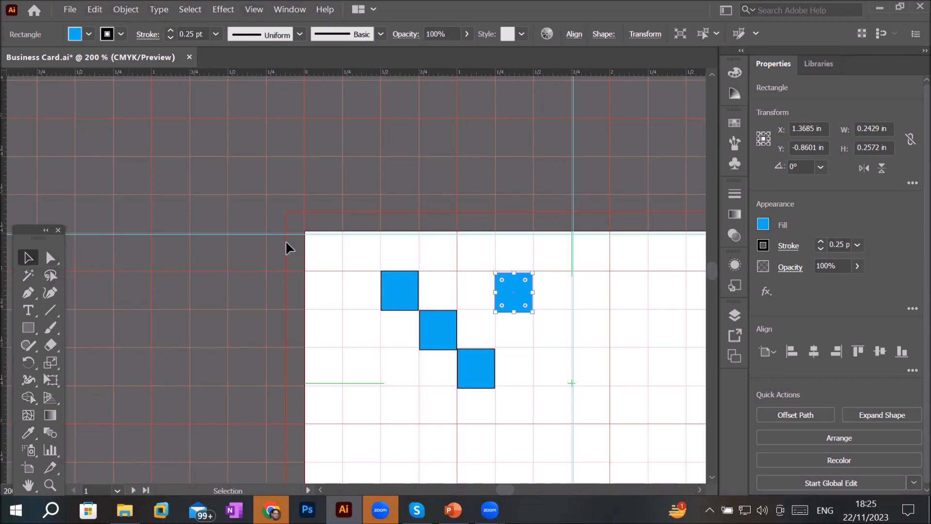
left_click(397, 248)
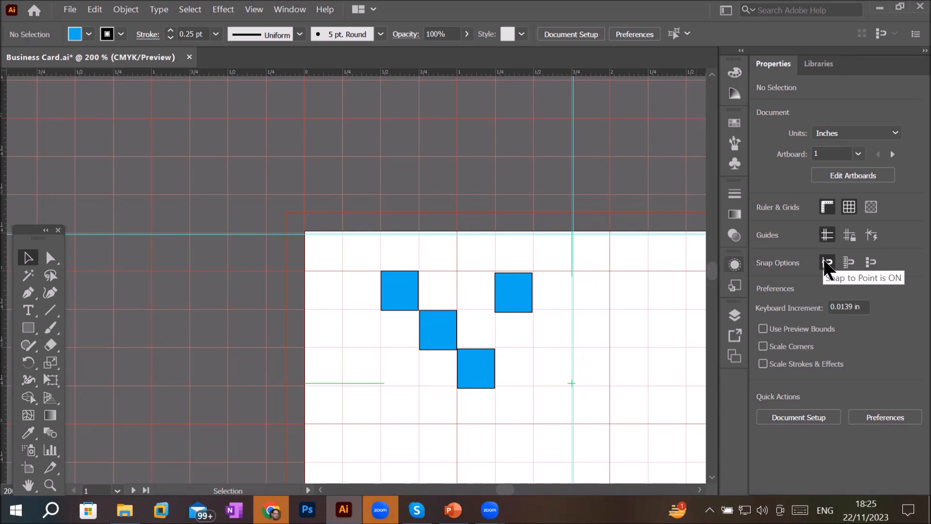
- Turn on snap to grid and snap the top-row square's edges to the grid lines, making it 0.25 in tall
left_click(849, 262)
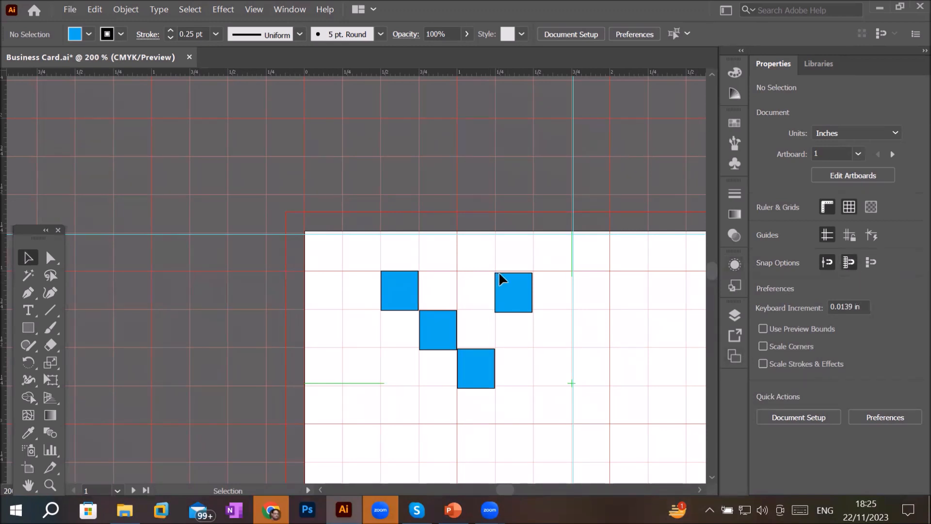
scroll(507, 285, "up", 4)
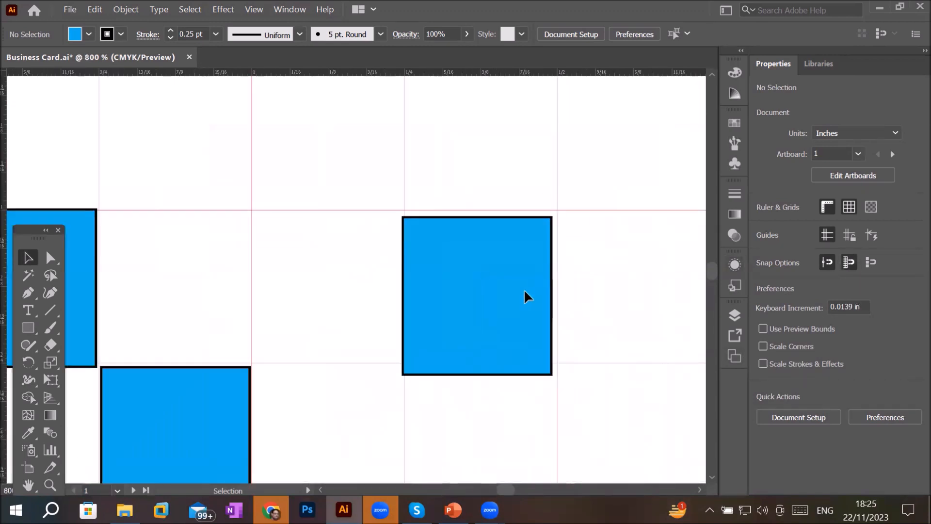
left_click_drag(515, 289, 533, 307)
left_click_drag(480, 206, 506, 238)
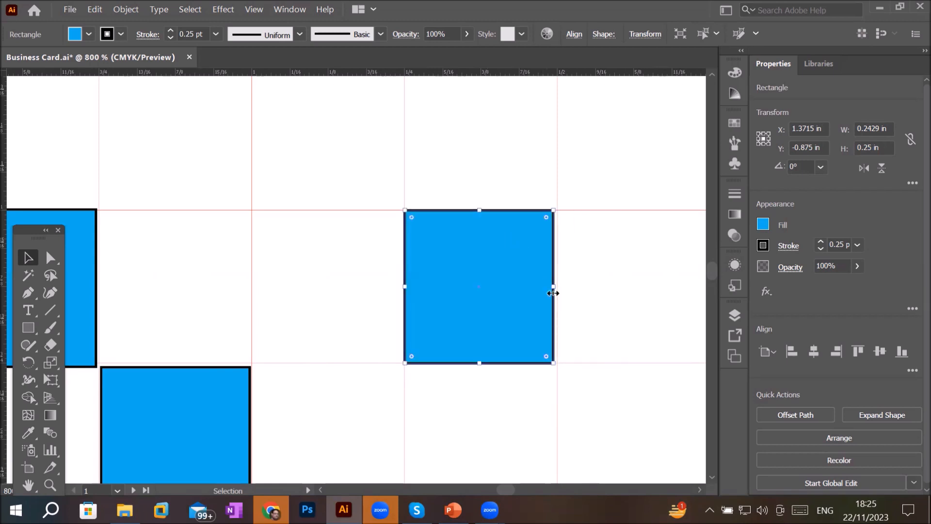
- Snap the top-row square's right edge to the grid line, making it 0.25 in wide
left_click_drag(550, 290, 293, 268)
key("space")
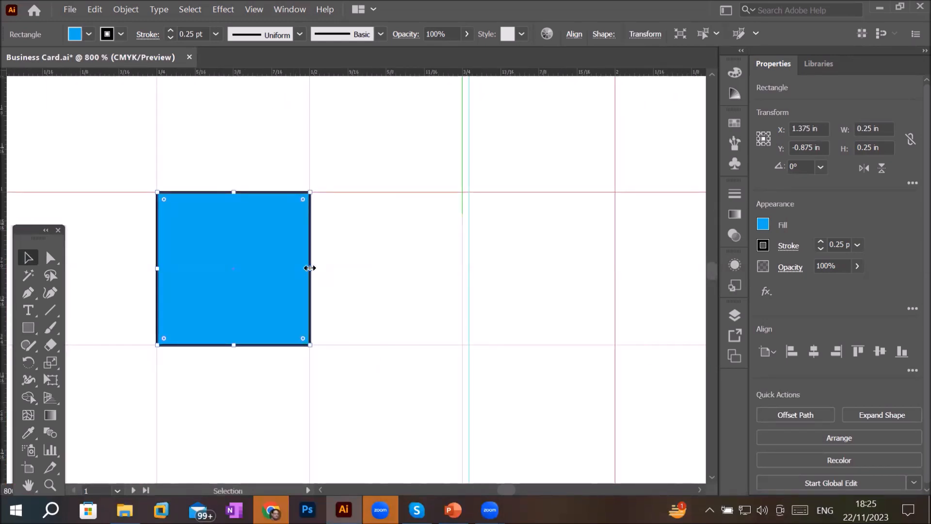
left_click_drag(310, 267, 369, 262)
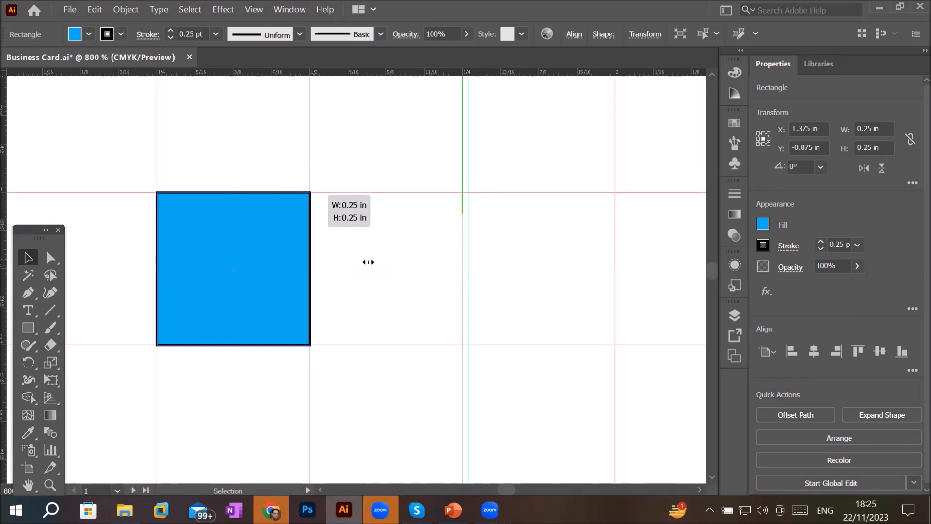
left_click_drag(368, 262, 368, 262)
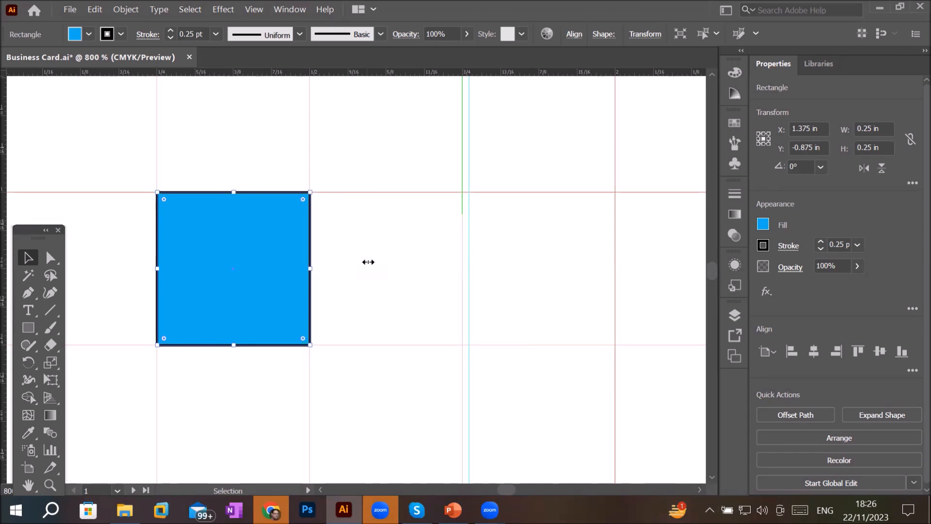
- Draw a line in the grid cell right of the square and reshape it into a diagonal across the cell
left_click(50, 309)
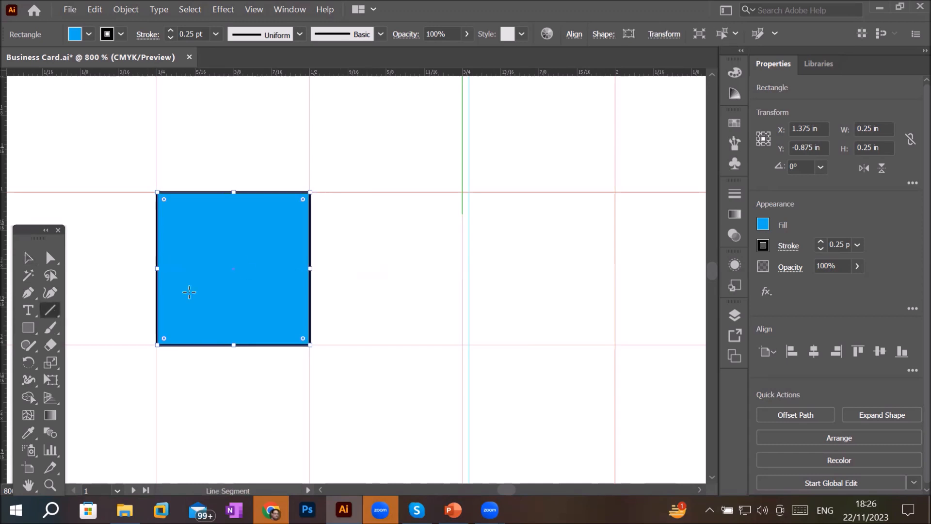
left_click_drag(462, 192, 488, 329)
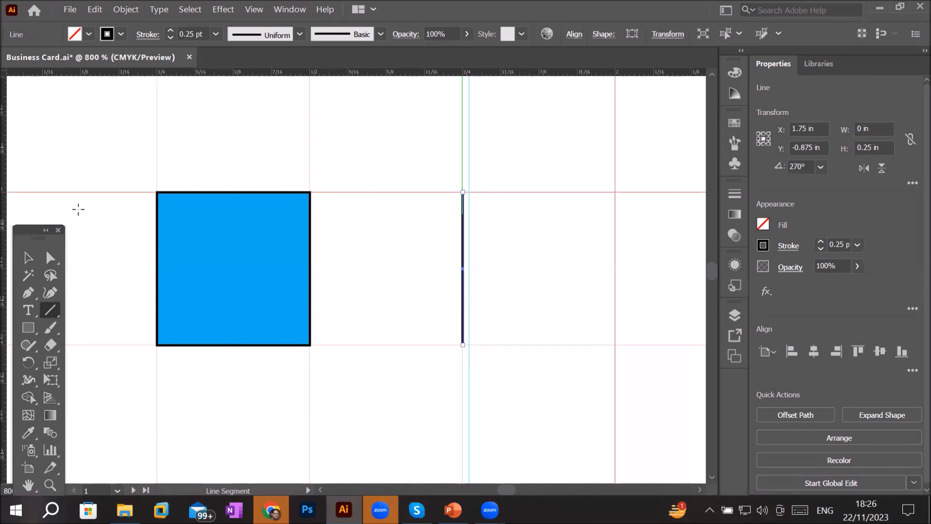
left_click(28, 258)
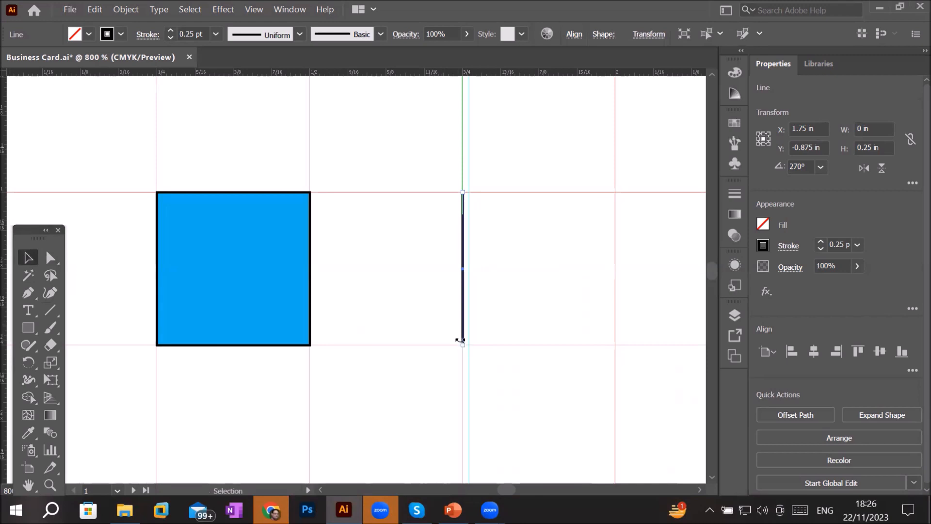
left_click_drag(460, 342, 471, 330)
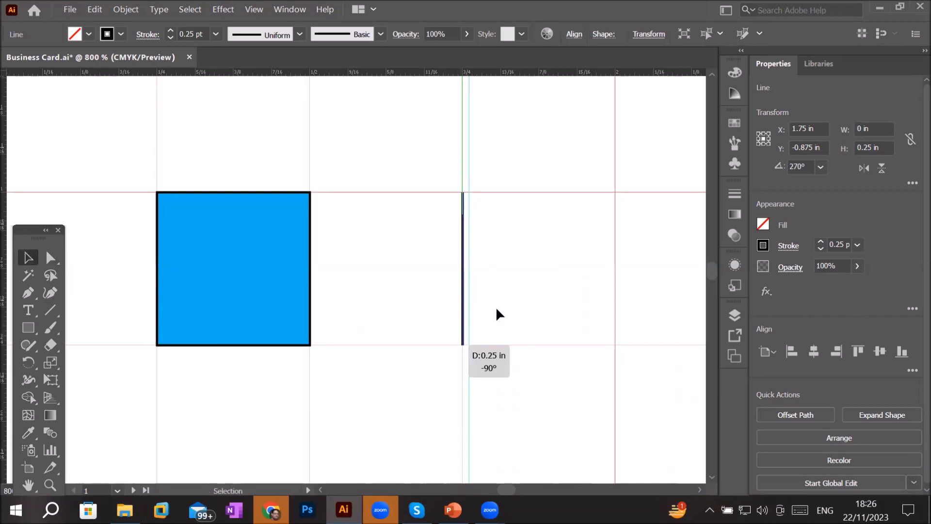
left_click_drag(538, 285, 616, 321)
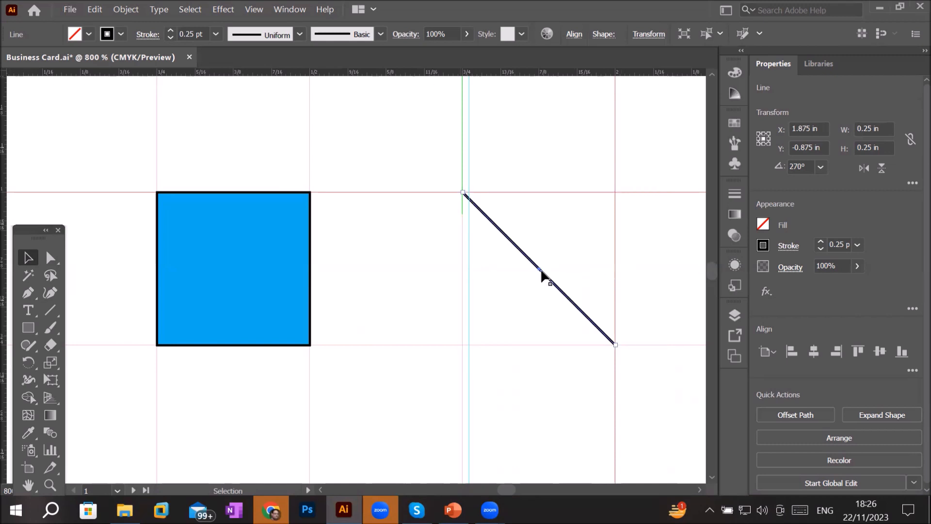
- Try drawing the opposite diagonal across the same cell, then undo it
left_click(50, 311)
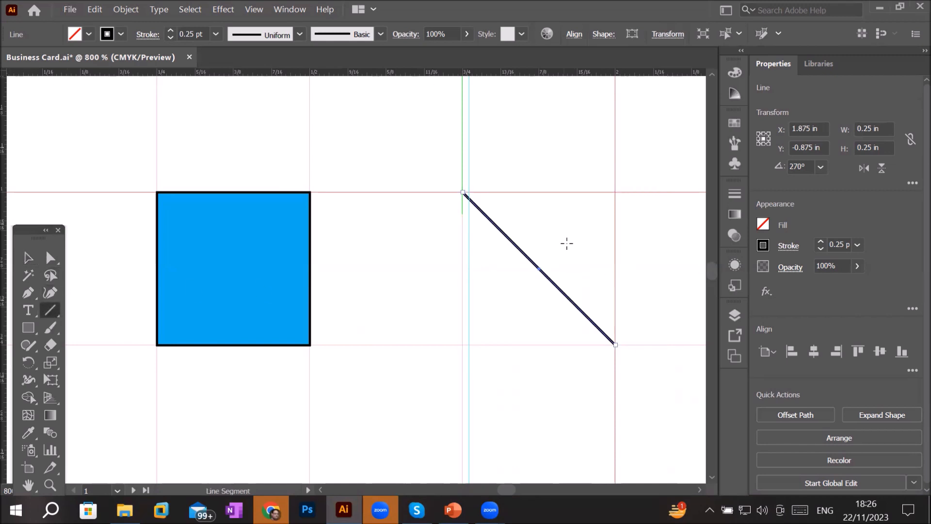
left_click_drag(615, 193, 463, 344)
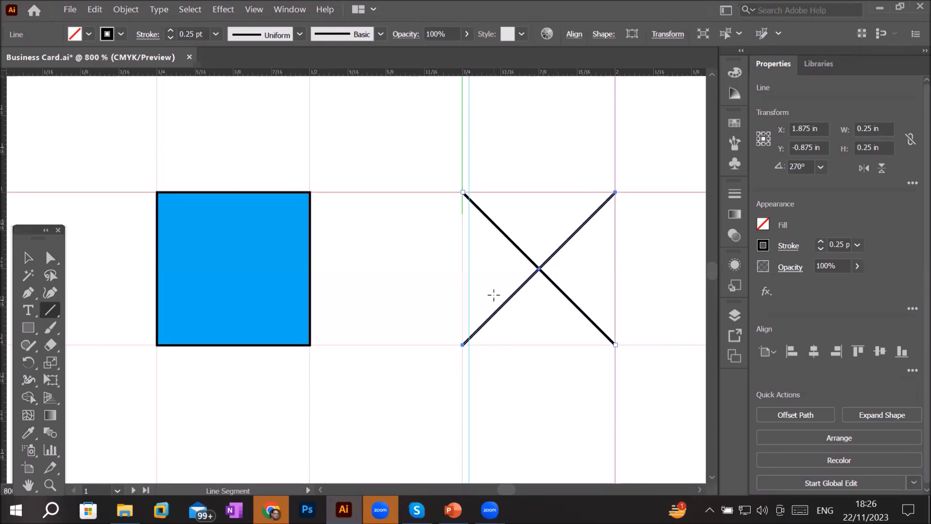
key("ctrl+z")
key("ctrl+shift+z")
key("ctrl+z")
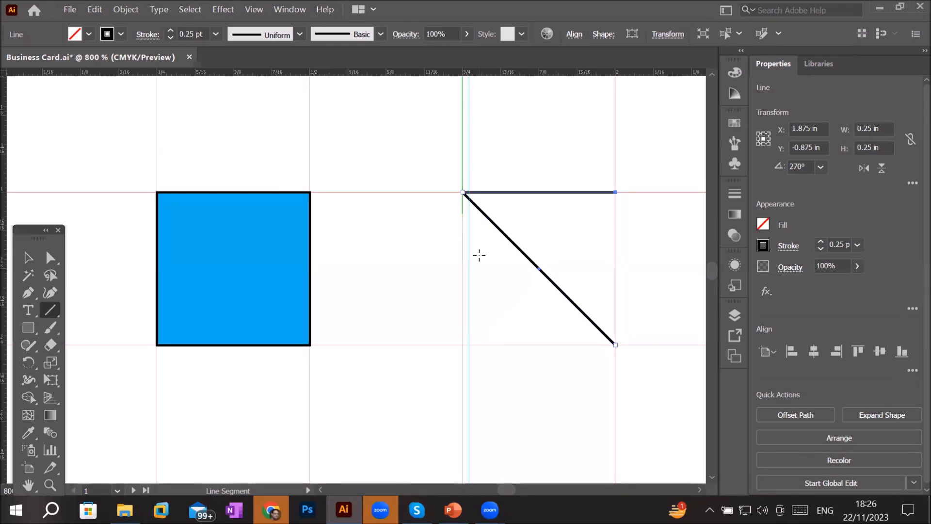
key("ctrl+z")
- Draw lines along the cell's bottom, left and right edges to enclose the diagonal in a square
left_click_drag(462, 345, 615, 345)
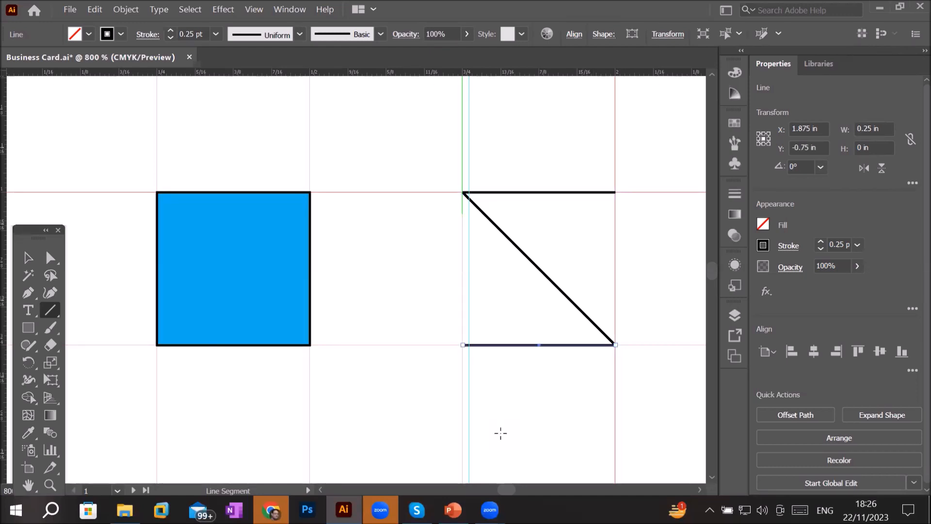
left_click_drag(462, 193, 463, 344)
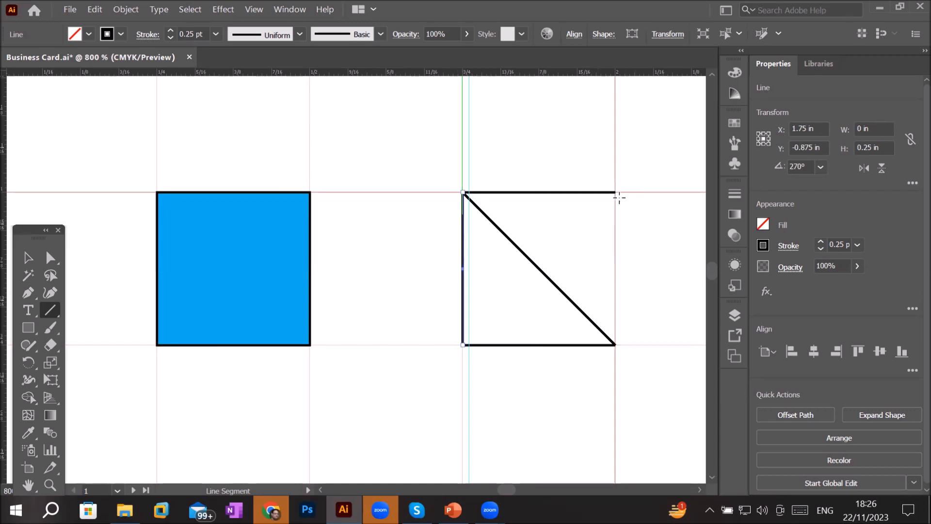
left_click_drag(620, 300, 616, 344)
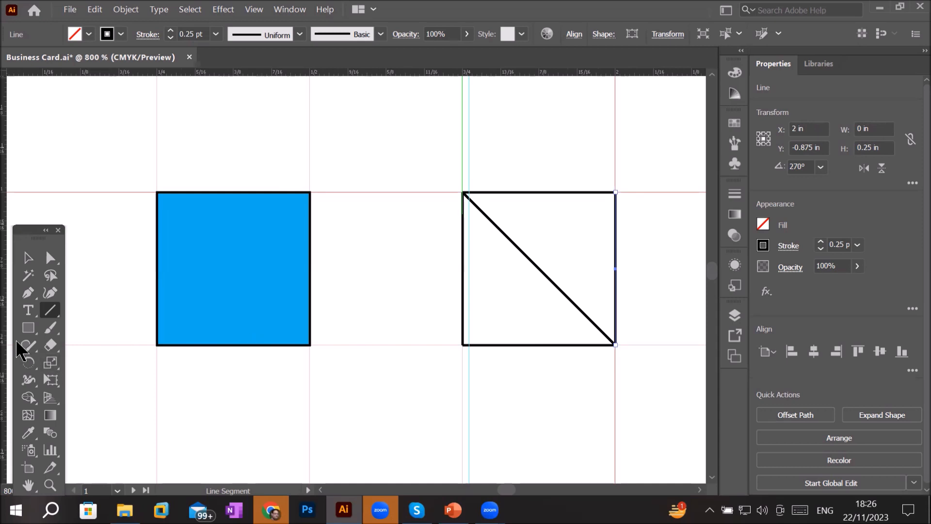
- Draw a star with the Star tool starting from the cyan square's upper-right corner
left_click(25, 329)
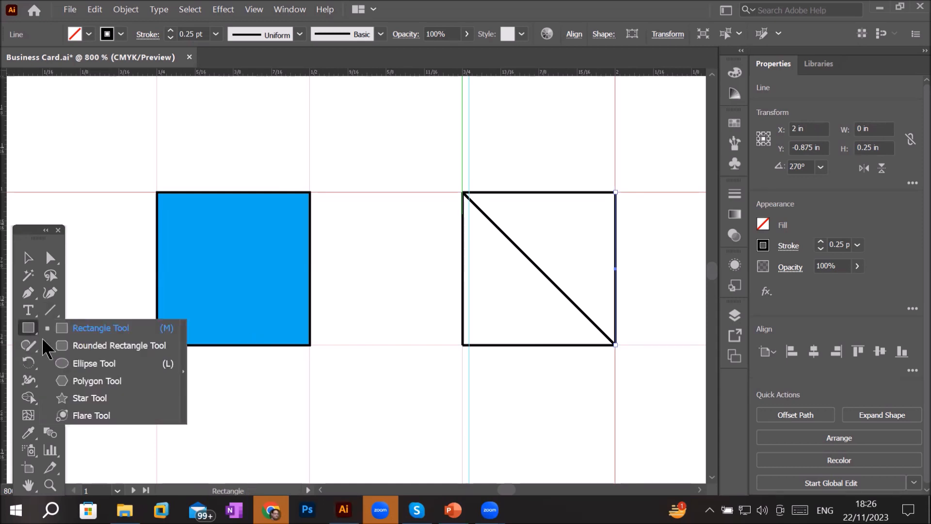
left_click(72, 397)
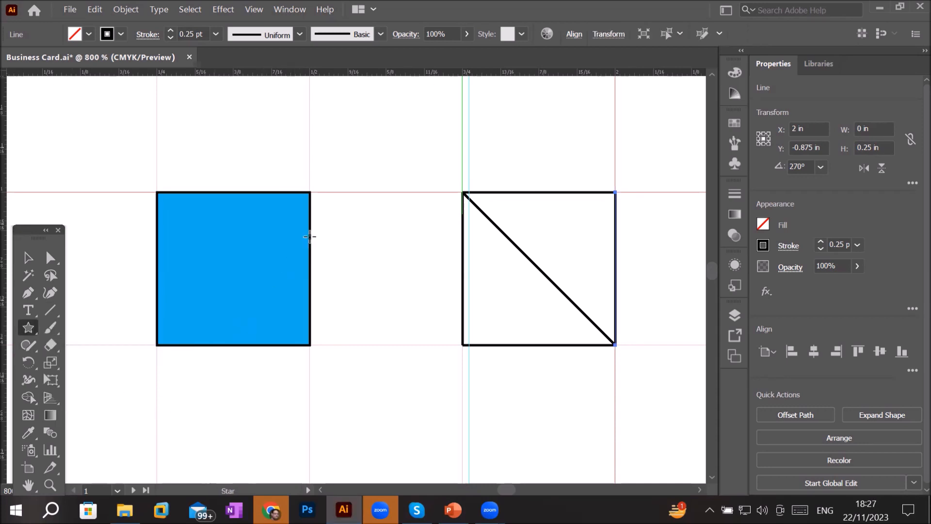
left_click_drag(310, 192, 365, 304)
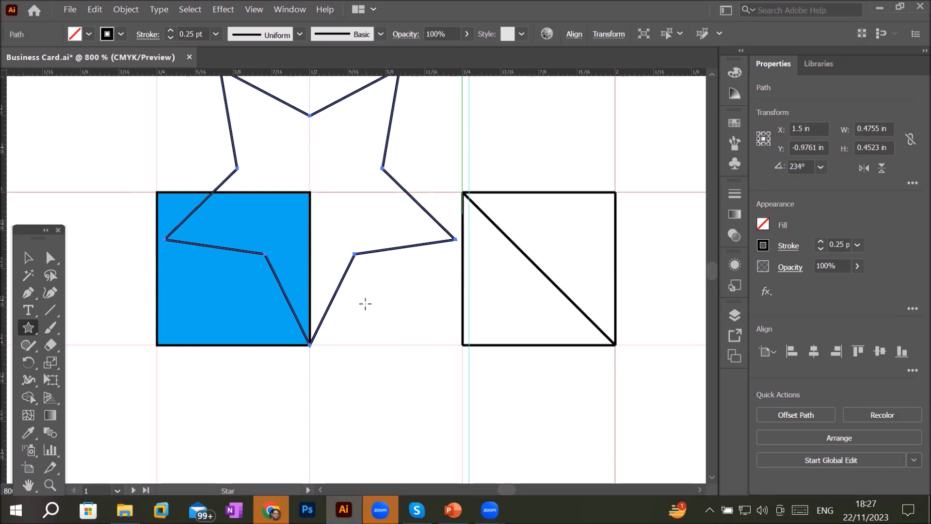
- Zoom out and move three cyan squares to different grid cells across the artboard
scroll(364, 303, "down", 1)
left_click(28, 258)
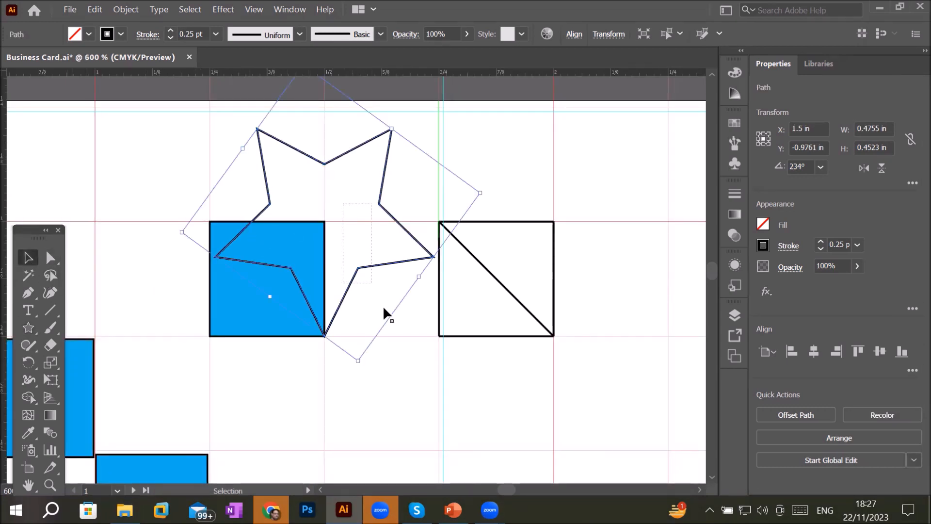
scroll(416, 337, "down", 3)
left_click_drag(421, 403, 601, 398)
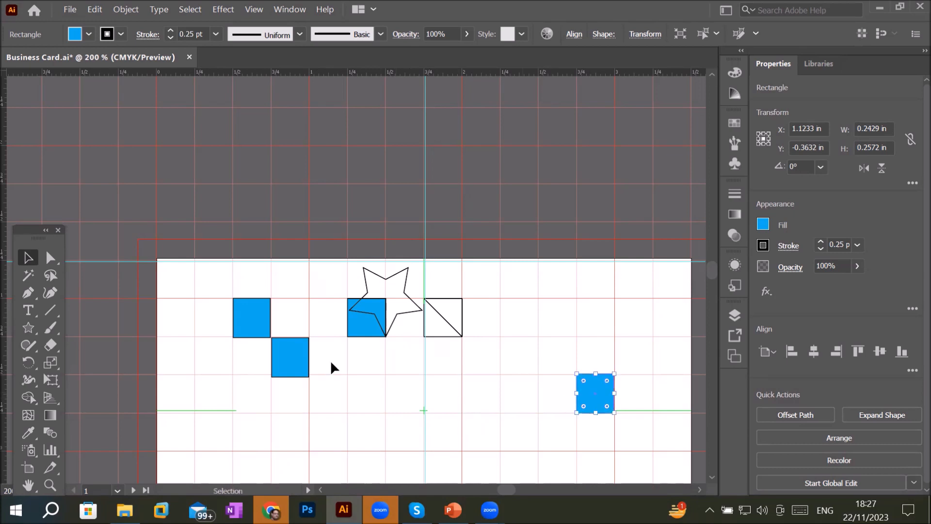
left_click_drag(299, 365, 420, 441)
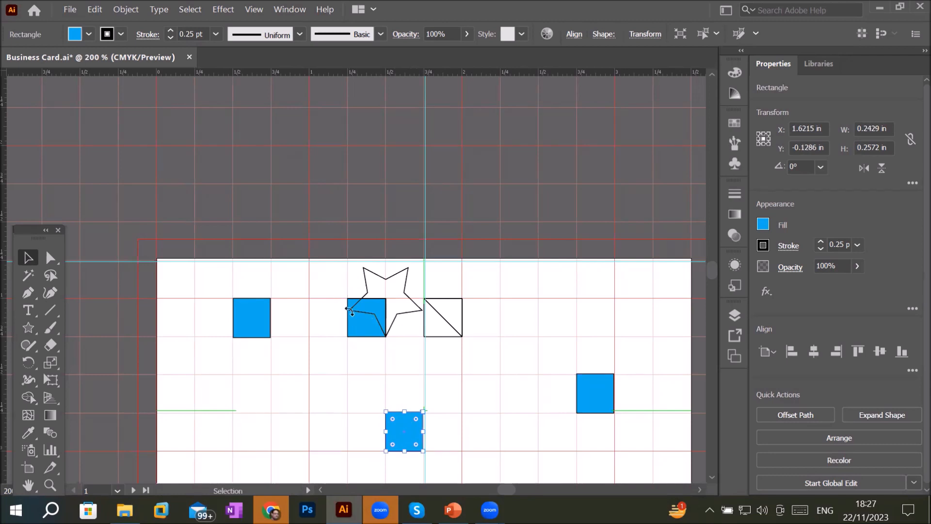
left_click(312, 361)
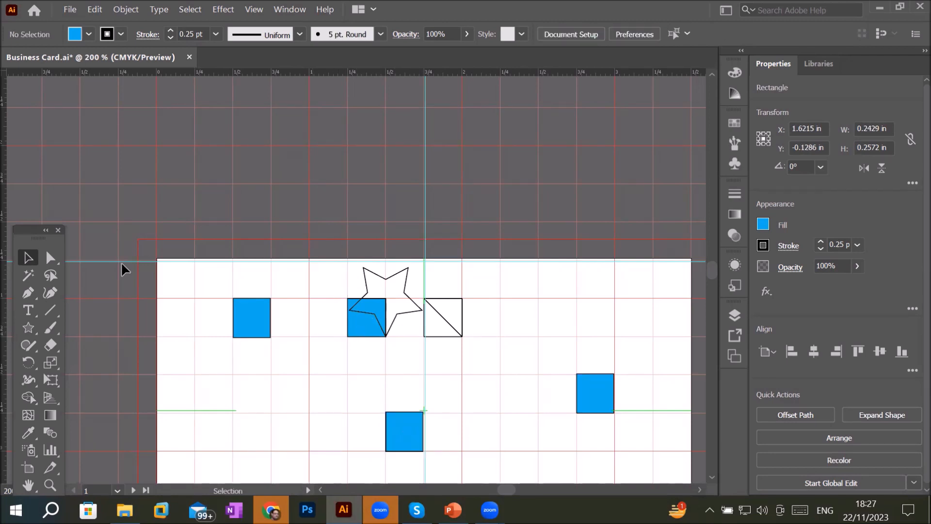
left_click_drag(357, 328, 235, 426)
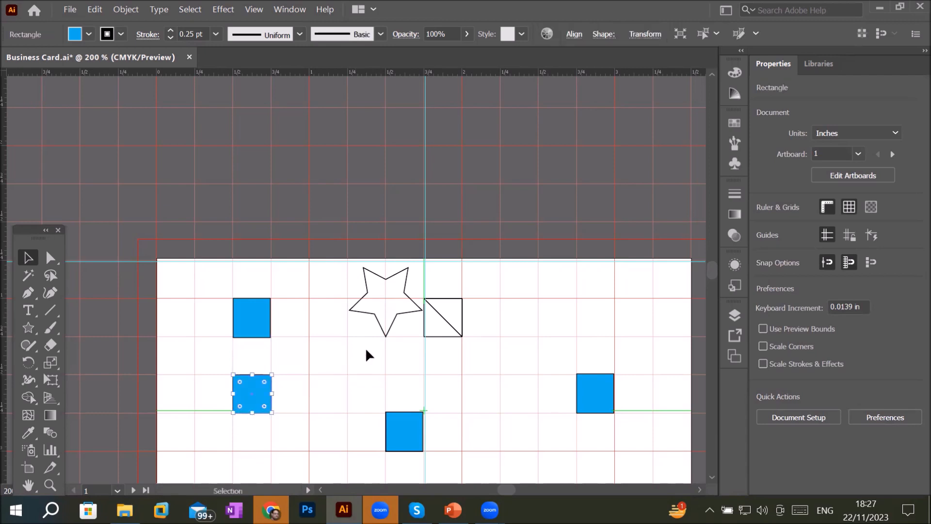
- Move the star and scale it down to about 0.25 in inside a grid cell
left_click(380, 325)
left_click_drag(380, 325, 355, 393)
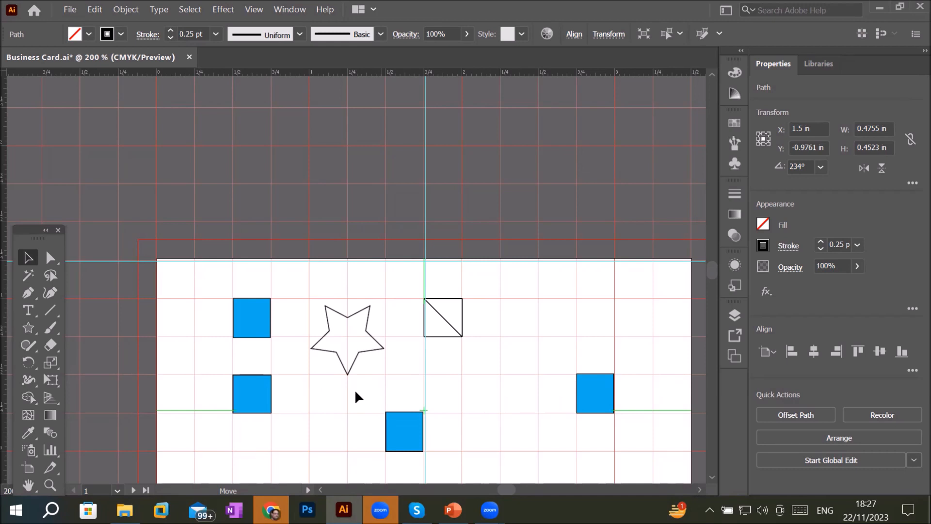
left_click_drag(354, 389, 353, 408)
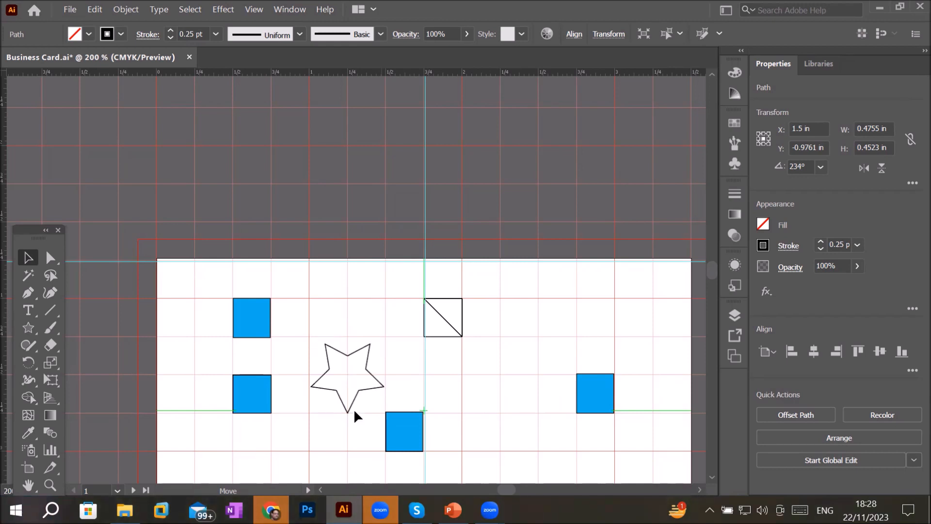
left_click_drag(354, 410, 553, 338)
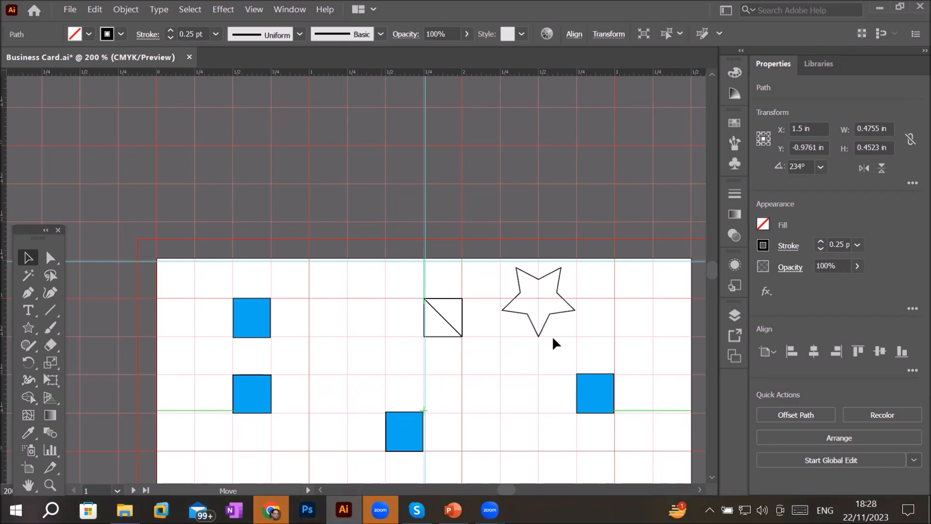
left_click_drag(552, 335, 344, 348)
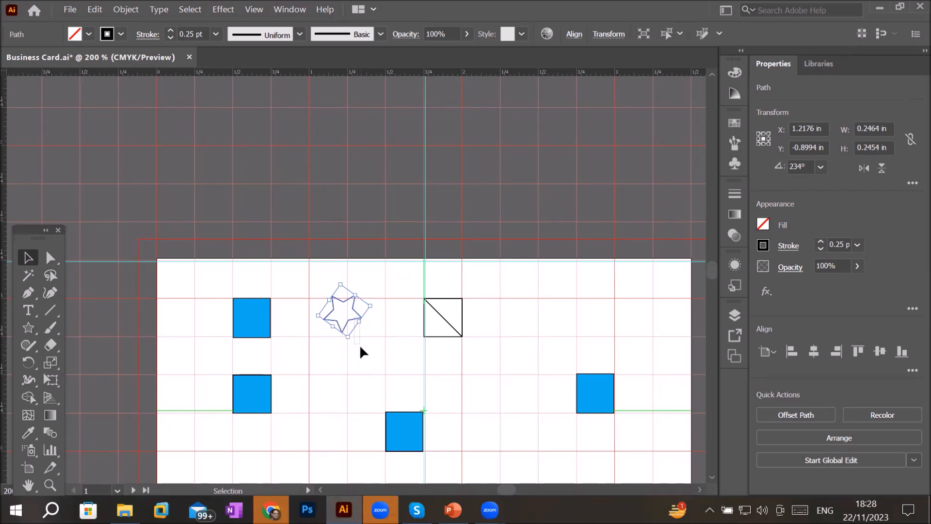
left_click(286, 374)
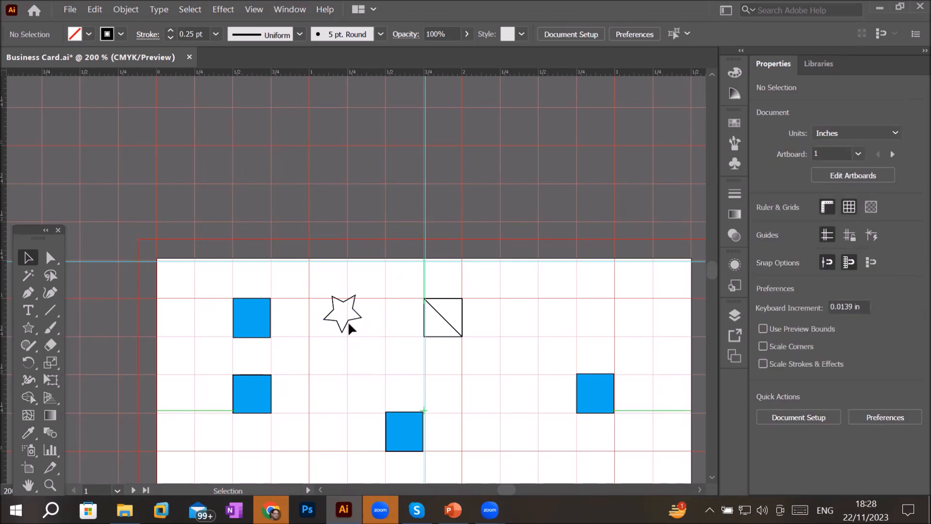
- Move the lowest cyan square up into the middle row beside the centre guide
left_click(345, 325)
left_click_drag(343, 320, 359, 432)
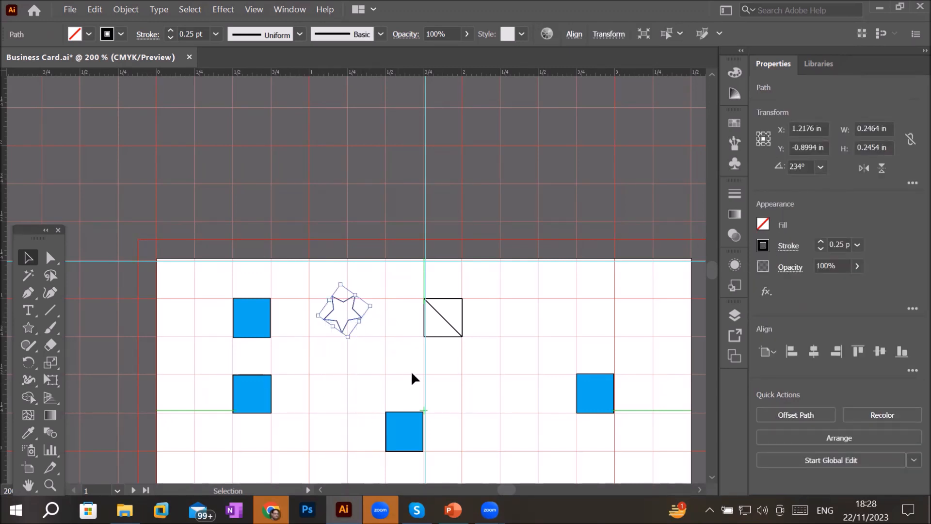
left_click(512, 403)
left_click(409, 417)
left_click_drag(406, 429, 445, 392)
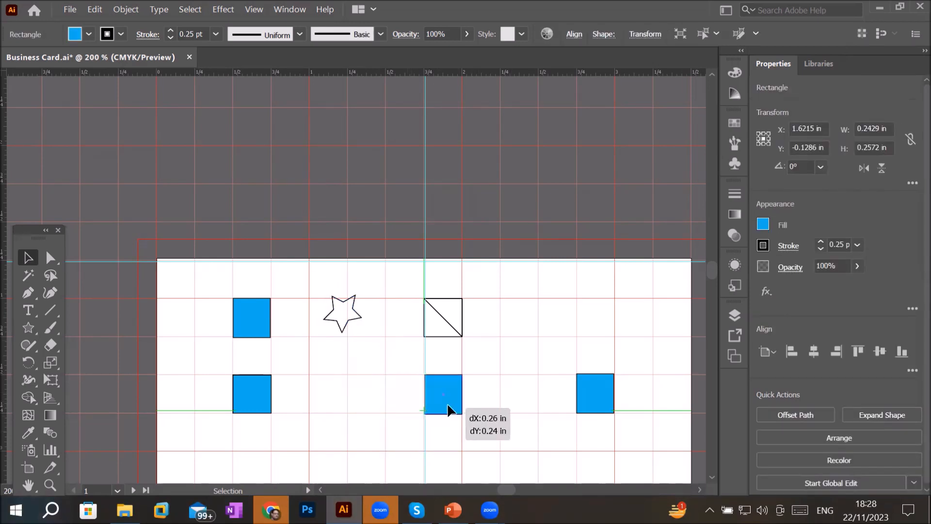
left_click(357, 319)
left_click_drag(360, 324, 378, 335)
left_click(351, 377)
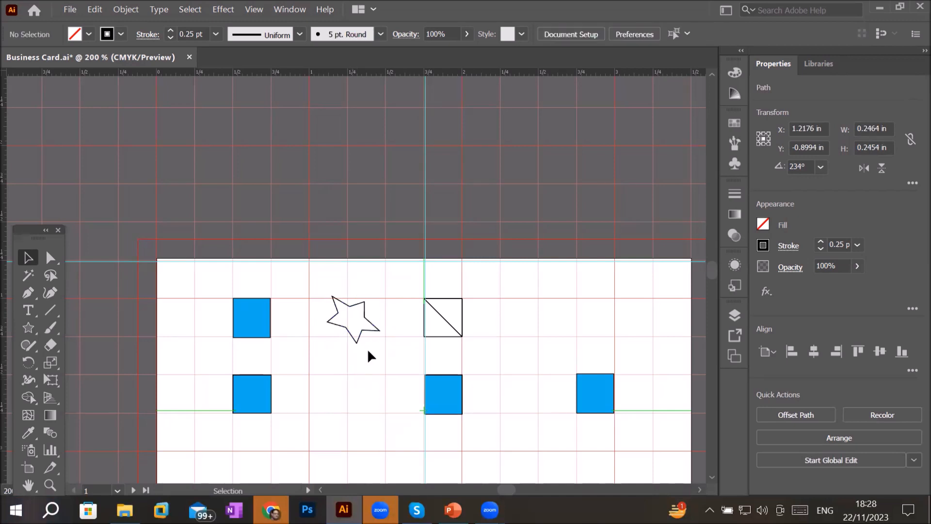
key("ctrl+z")
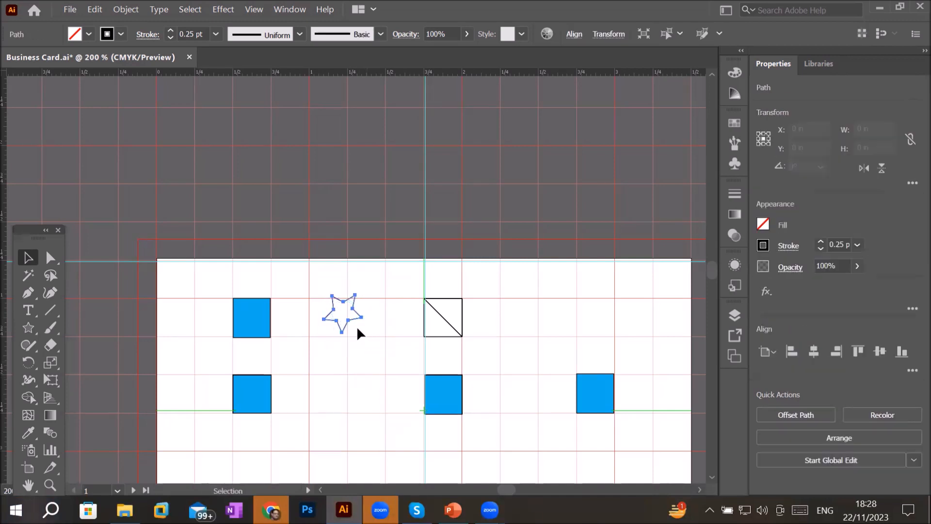
- Move the star down a row, duplicate it into the neighbouring cell and select both stars
left_click_drag(329, 406, 328, 406)
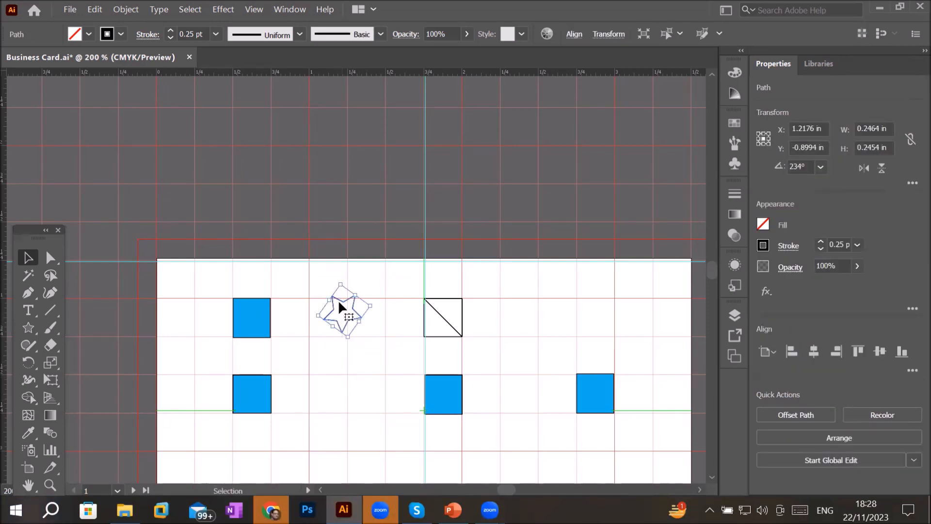
left_click_drag(338, 302, 342, 351)
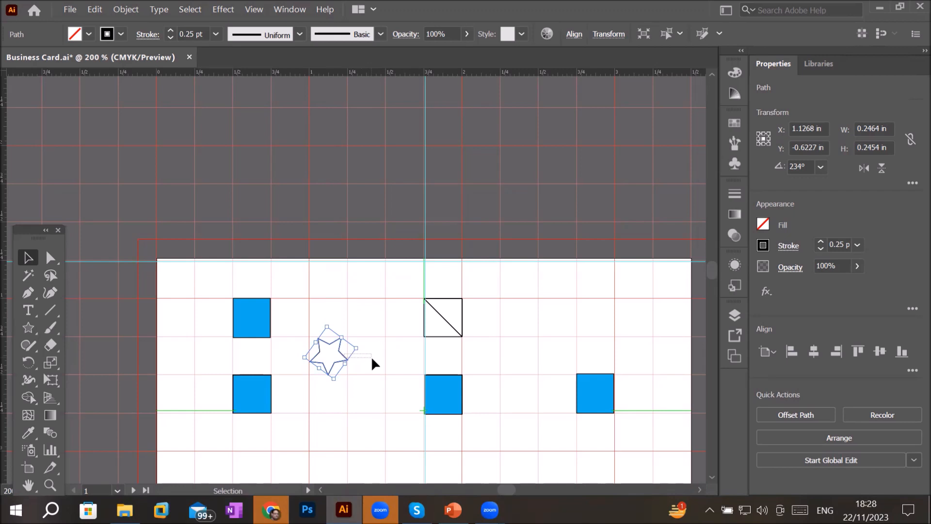
left_click_drag(339, 353, 391, 344)
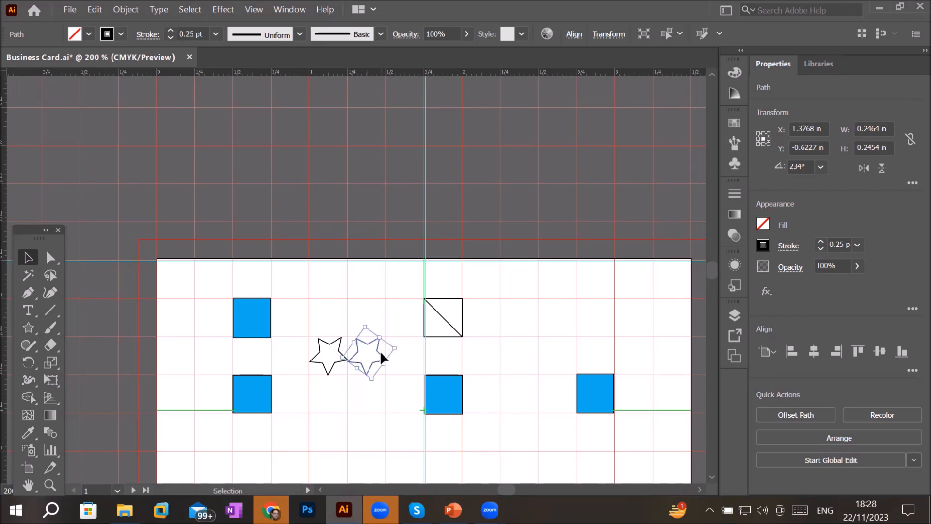
left_click_drag(434, 361, 441, 360)
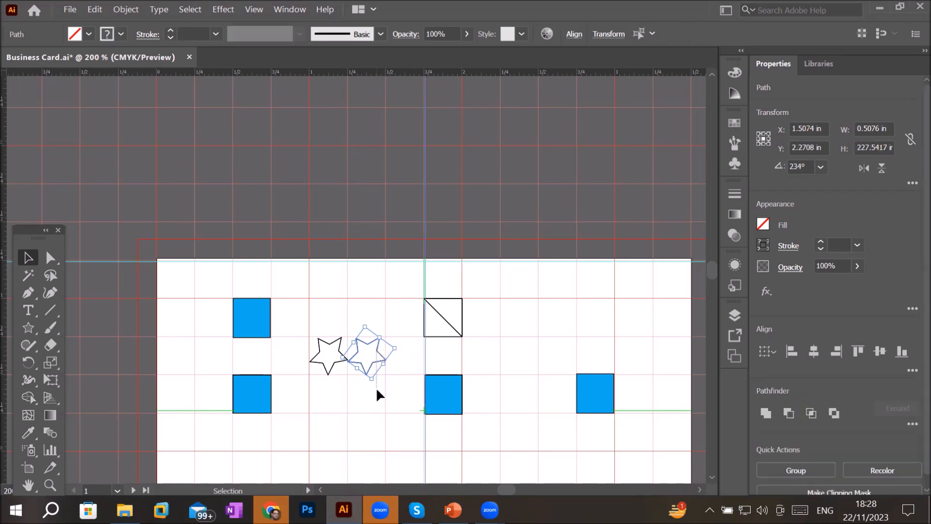
- Move the overlapping duplicate star down into the grid cell below the star pair
left_click(374, 372)
left_click_drag(372, 364, 383, 415)
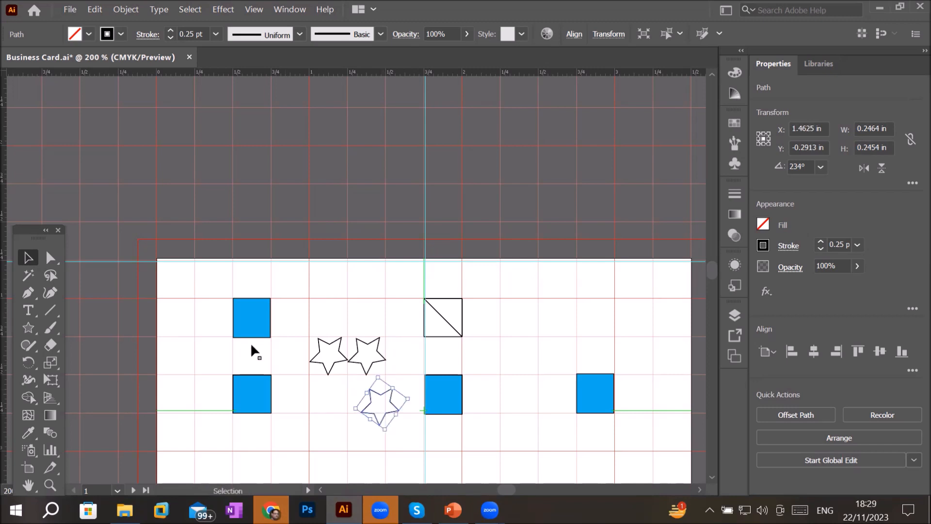
- Duplicate and move cyan squares so the left and right columns each hold three squares across the top, middle and bottom rows
left_click(257, 322)
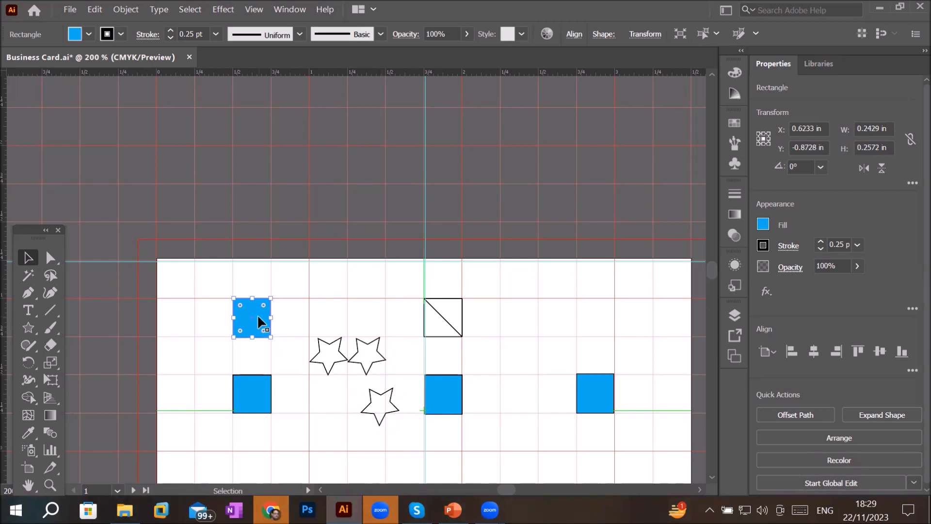
left_click_drag(257, 315, 292, 314)
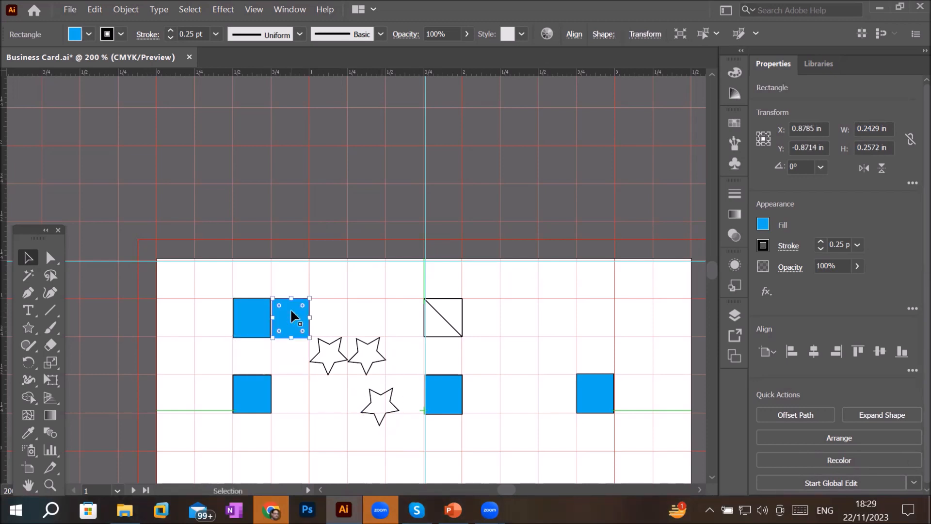
left_click_drag(301, 329, 408, 324)
left_click_drag(548, 321, 341, 316)
left_click_drag(299, 320, 599, 338)
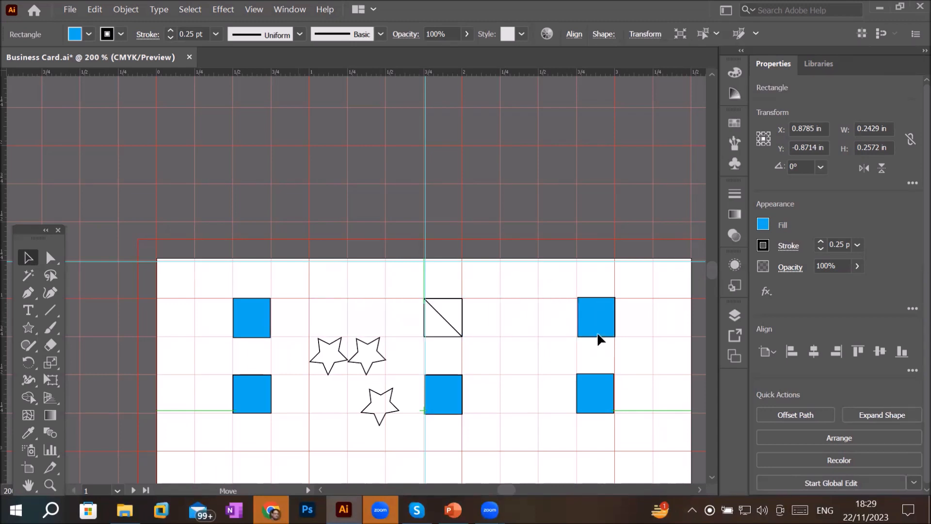
left_click_drag(598, 332, 599, 336)
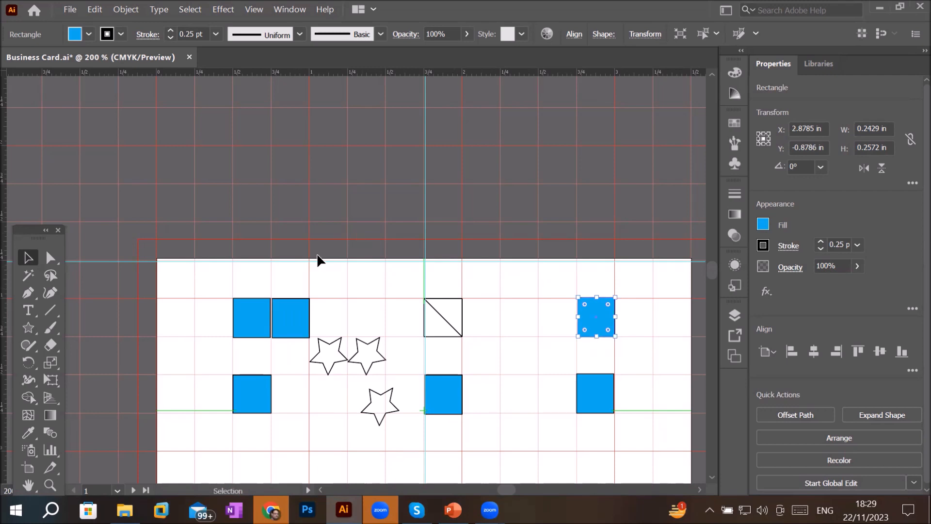
left_click_drag(285, 318, 237, 404)
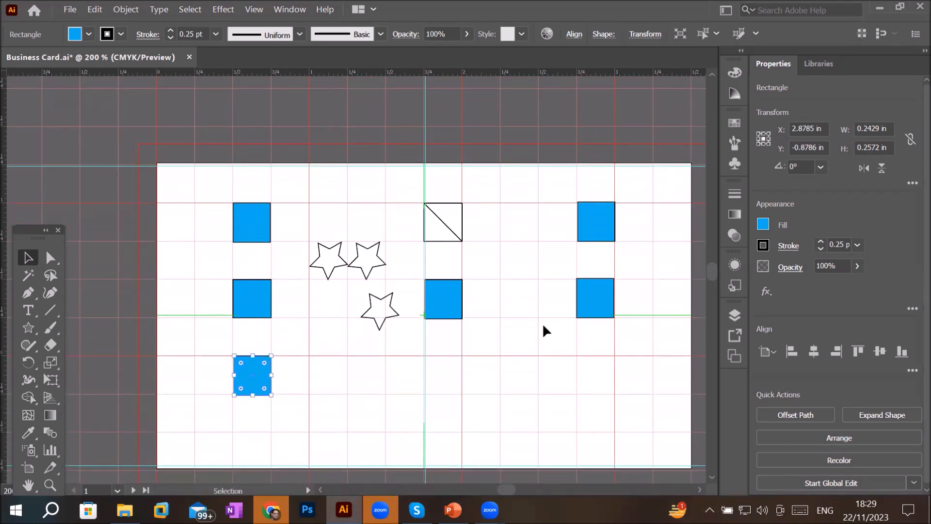
left_click_drag(476, 329, 601, 401)
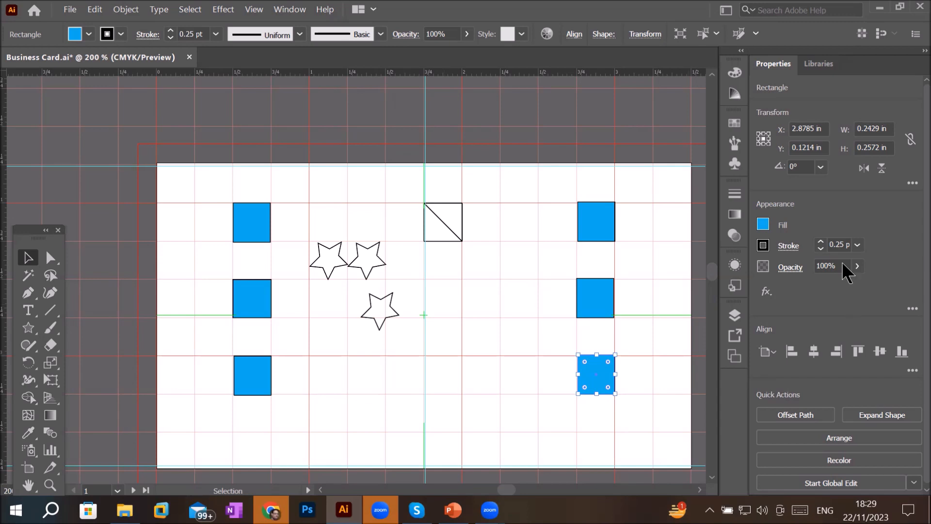
- Draw a 0.25 in cyan circle with the Ellipse tool in a grid cell right of the centre guide
left_click_drag(28, 326, 88, 364)
mouse_move(466, 320)
left_mouse_down()
mouse_move(515, 385)
mouse_move(528, 387)
mouse_move(503, 366)
mouse_move(501, 390)
mouse_move(498, 360)
left_mouse_up()
left_click(28, 258)
scroll(481, 356, "up", 2)
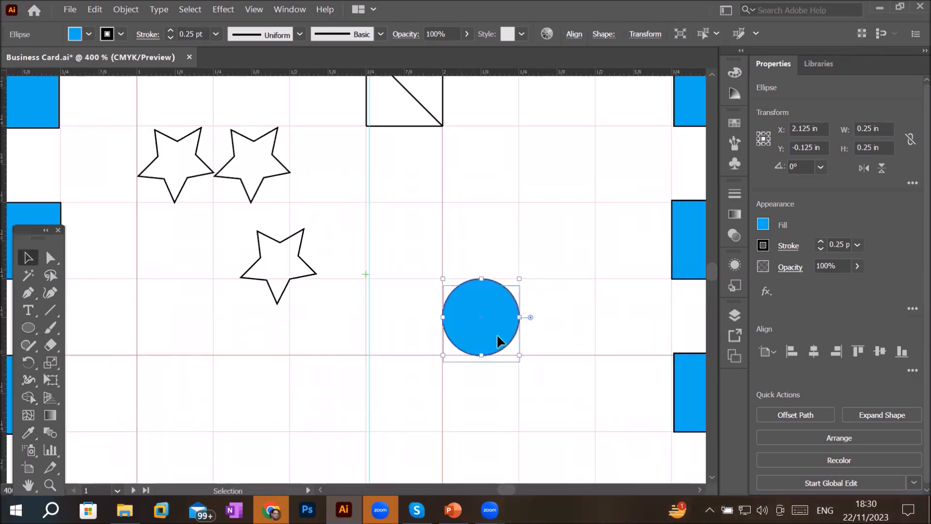
- Duplicate the circle into a vertical column of four touching circles below the split square
left_click_drag(493, 324, 494, 250)
key("ctrl+d")
left_click(489, 340)
left_click_drag(489, 339, 485, 381)
scroll(485, 380, "down", 2)
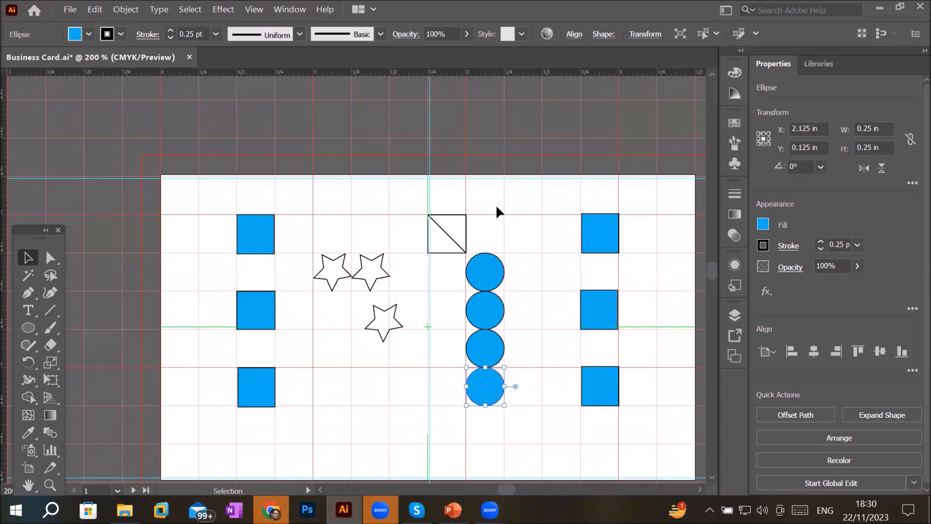
scroll(487, 292, "down", 1)
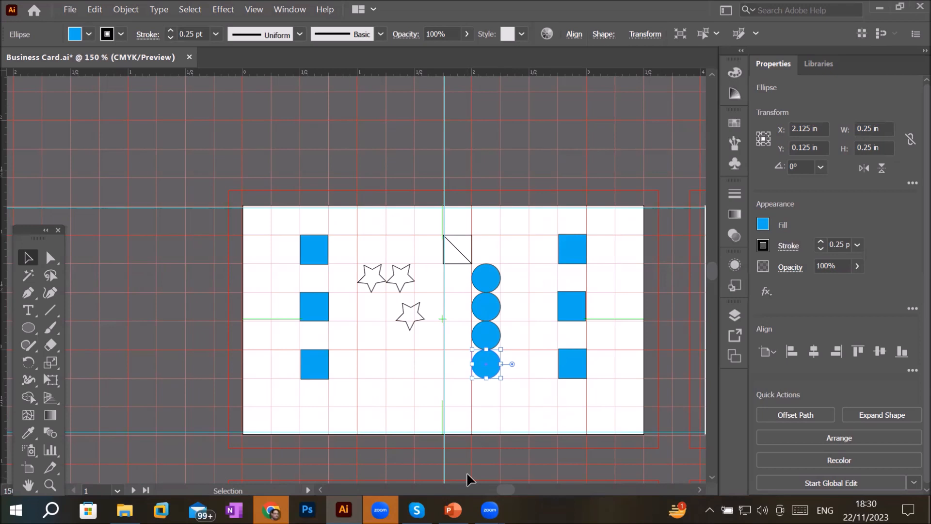
- Place vertical guides at 0.25 in and 3.25 in, just inside the card's left and right edges
left_click(446, 104)
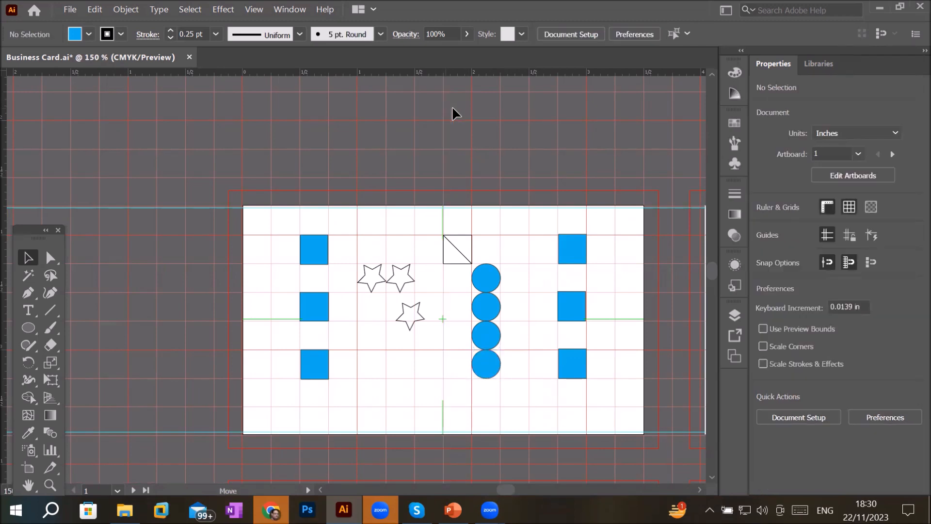
left_click(387, 119)
left_click_drag(387, 117, 413, 118)
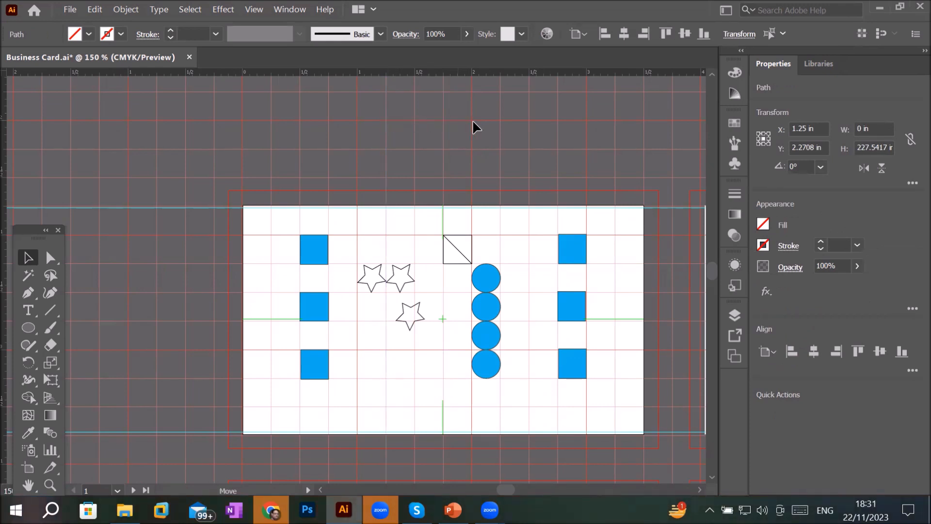
left_click_drag(270, 112, 271, 113)
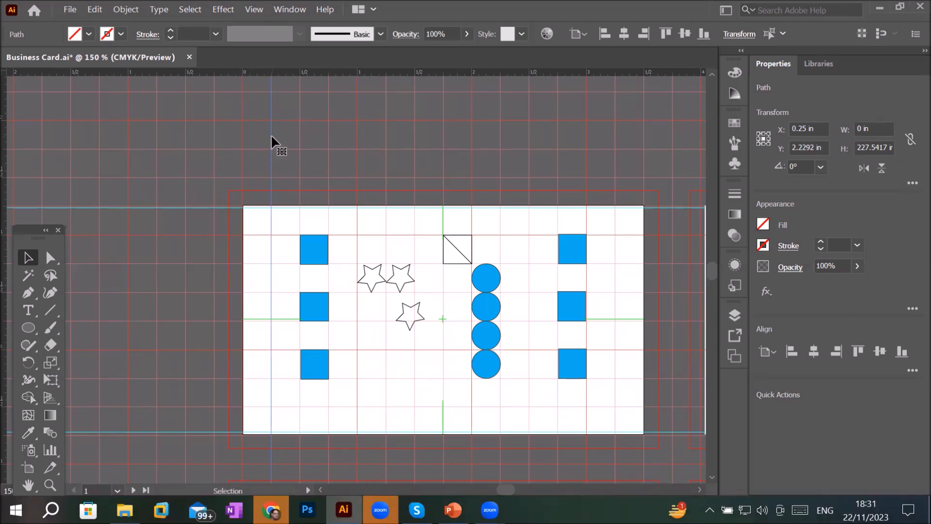
left_click_drag(272, 135, 383, 147)
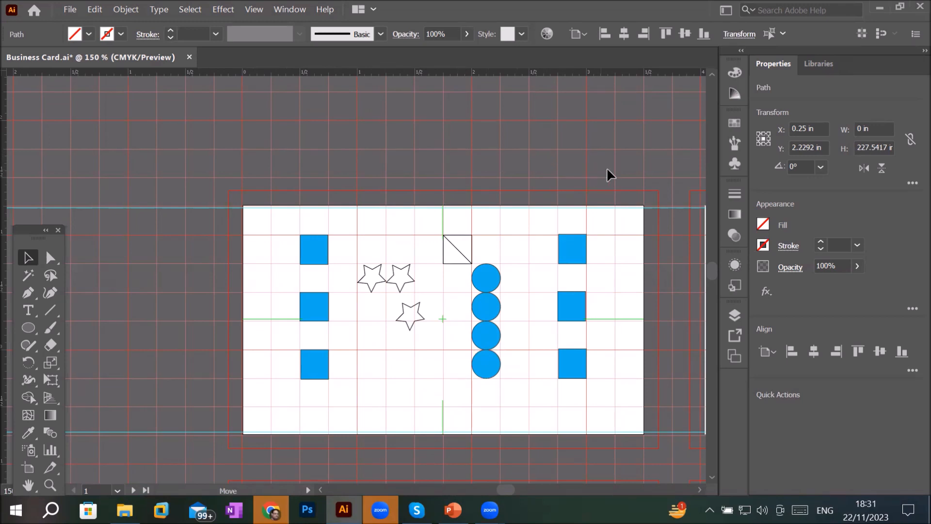
left_click_drag(615, 159, 615, 159)
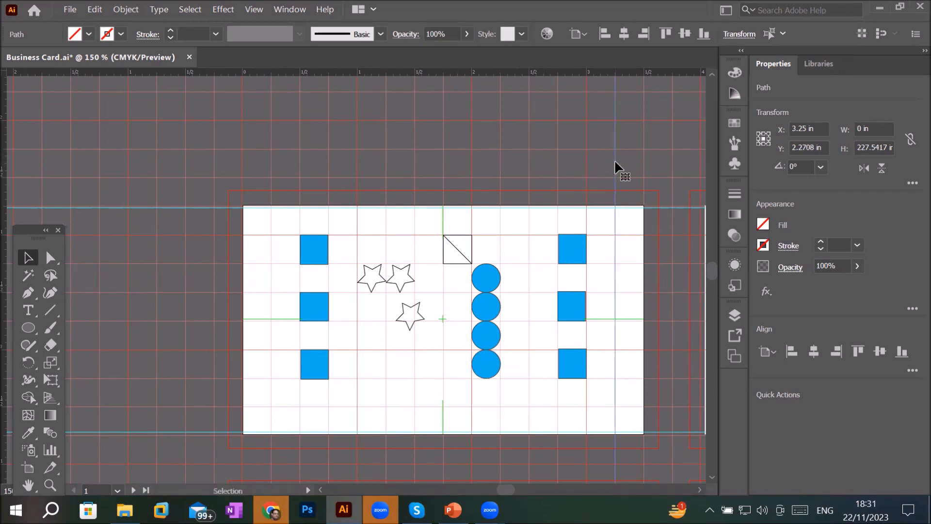
- Add horizontal margin guides just inside the card's top and bottom edges, setting the lower one at 0.5 in
left_click_drag(3, 154, 147, 155)
left_click_drag(267, 179, 266, 179)
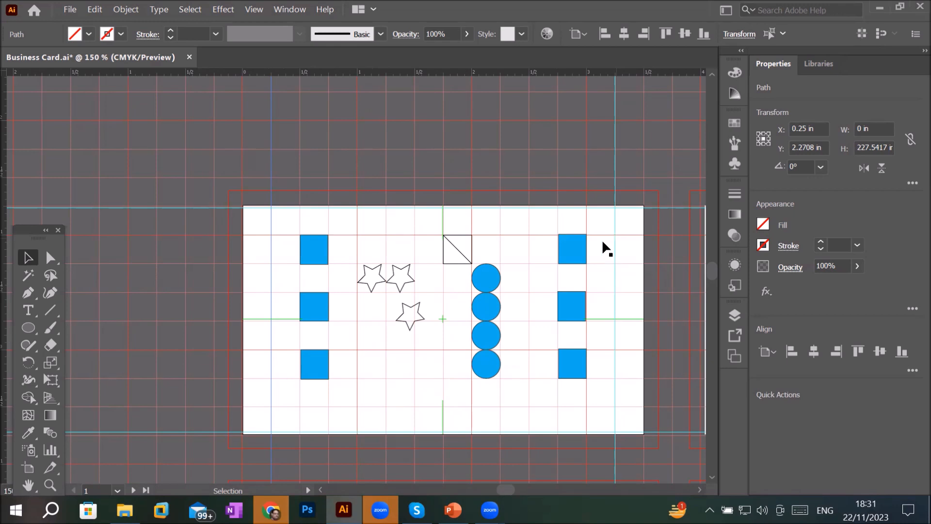
left_click_drag(149, 208, 147, 237)
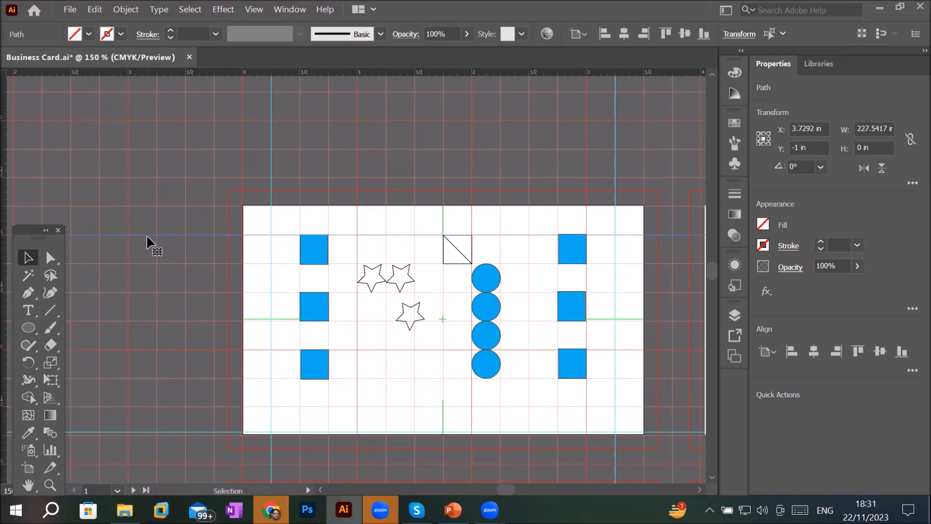
left_click(206, 431)
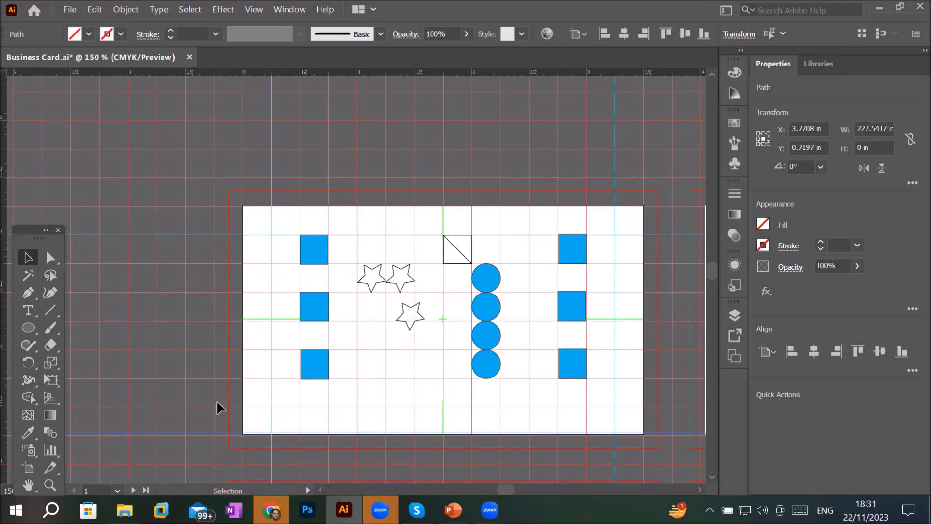
left_click_drag(220, 431, 216, 404)
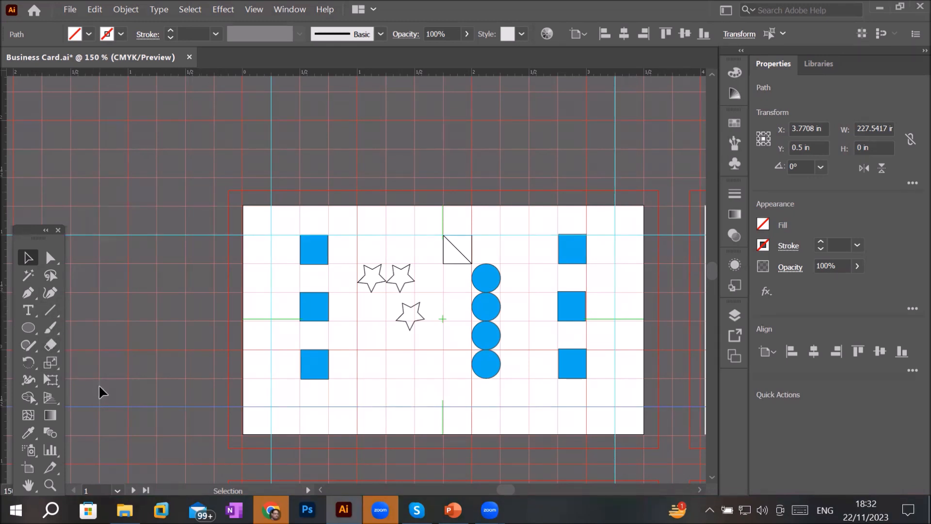
- Hide the document grid while keeping the guides shown
scroll(139, 441, "up", 1)
scroll(279, 312, "up", 2)
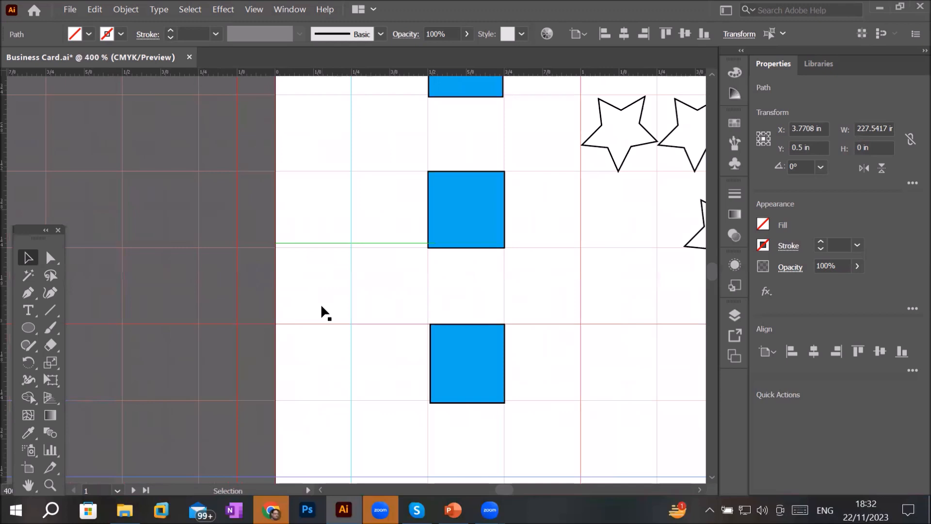
scroll(321, 310, "up", 2)
scroll(321, 310, "down", 1)
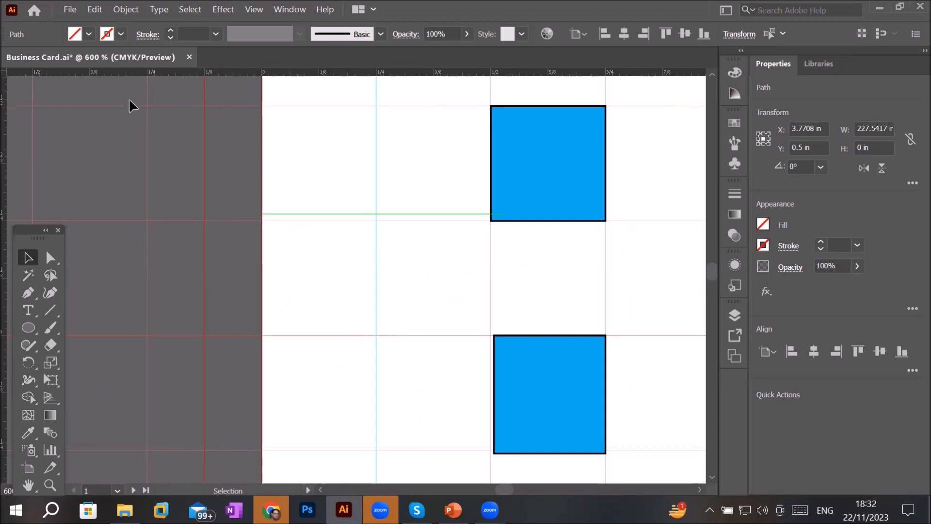
left_click(322, 144)
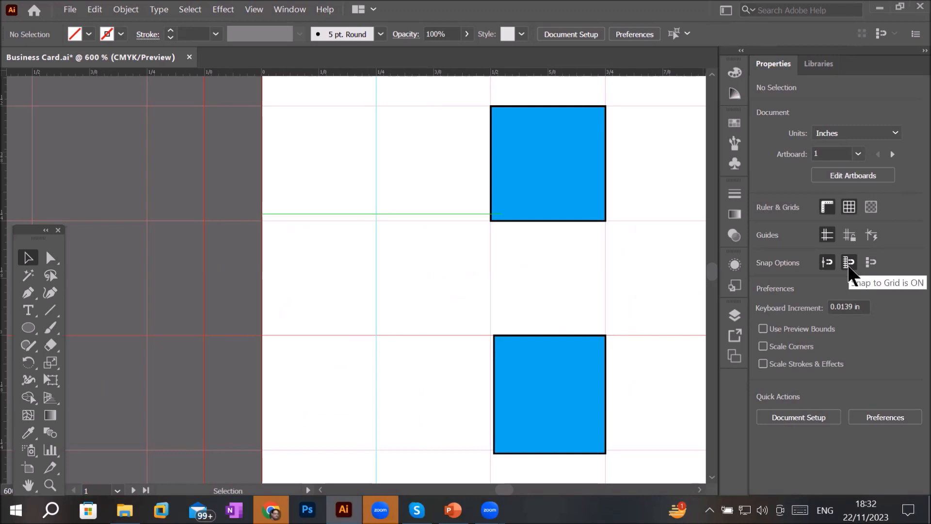
left_click(849, 235)
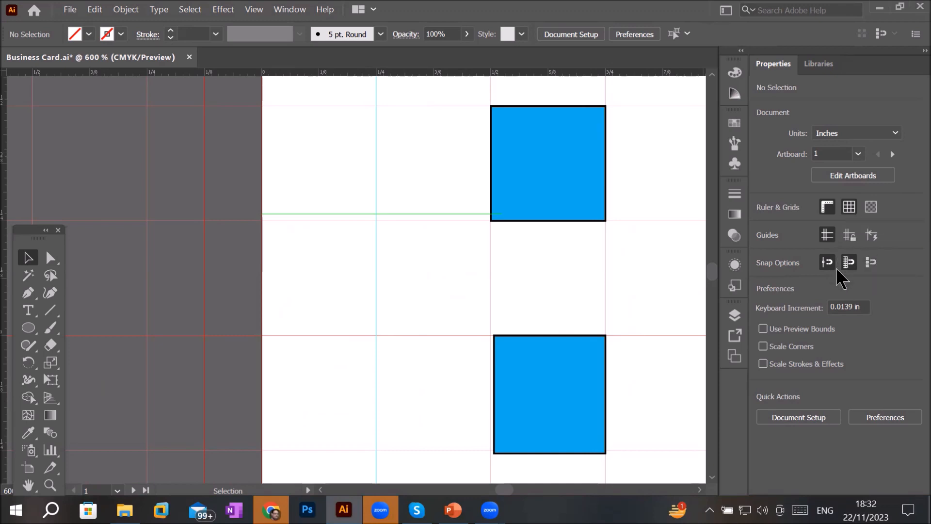
left_click(827, 236)
left_click(827, 235)
left_click(827, 236)
left_click(827, 236)
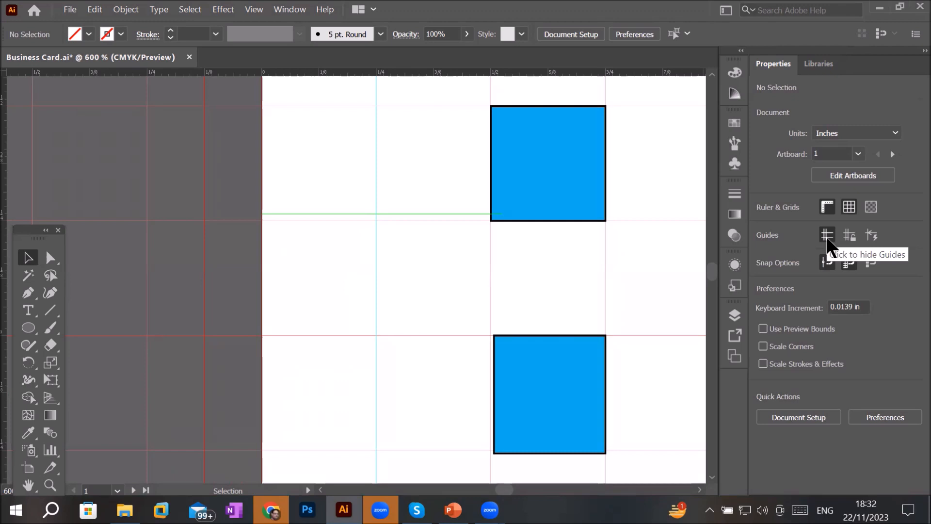
left_click(849, 211)
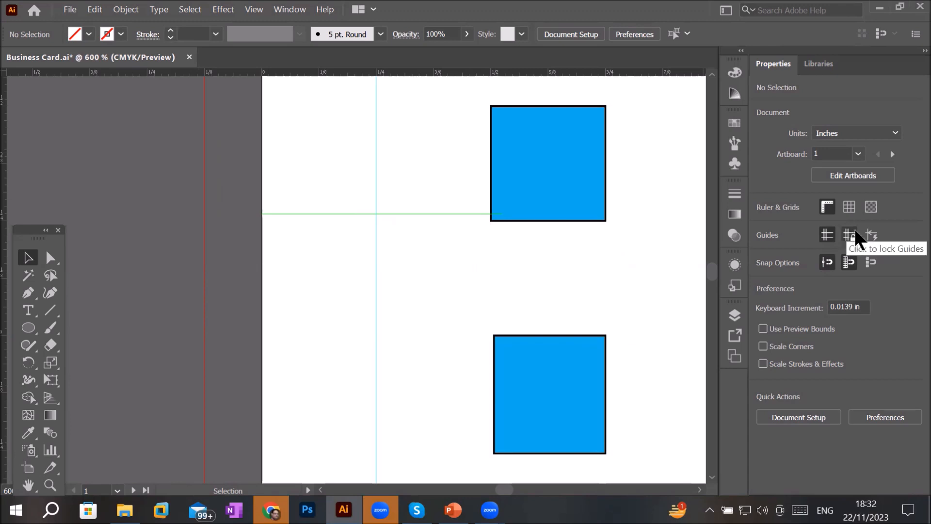
left_click(376, 142)
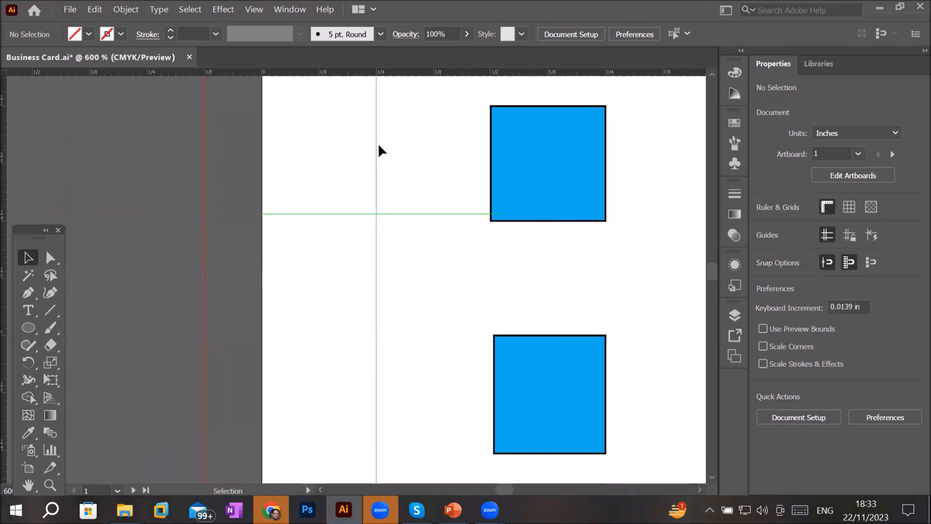
key("Delete")
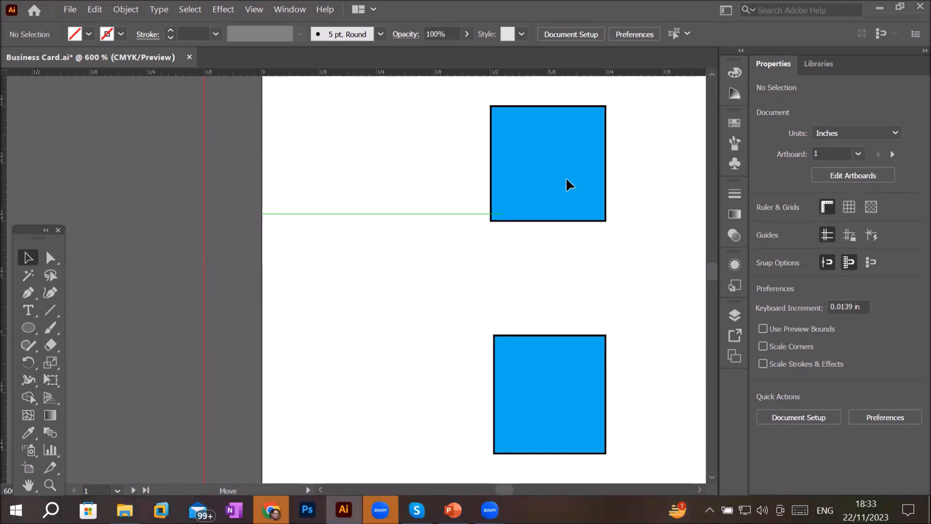
key("ctrl+z")
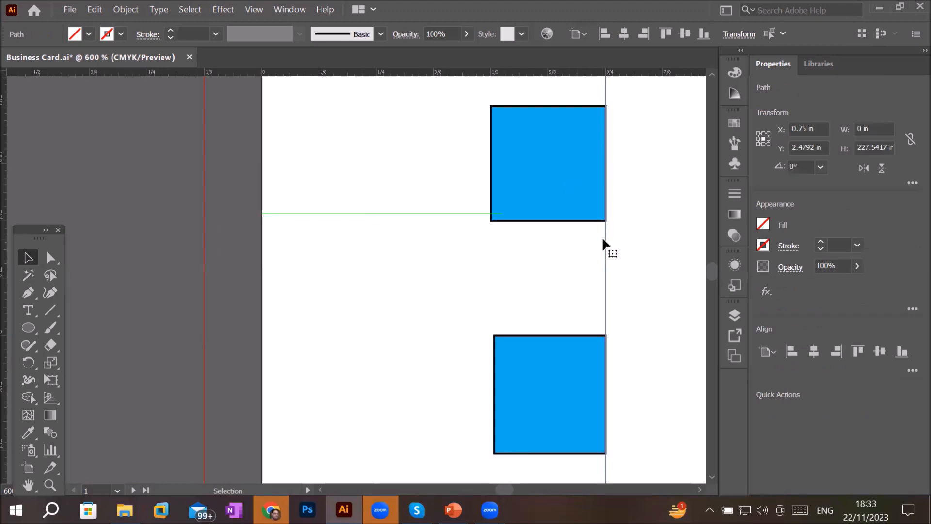
- Move the left vertical guide to 0.25 in from the card's edge and lock all guides
left_click_drag(605, 240, 332, 237)
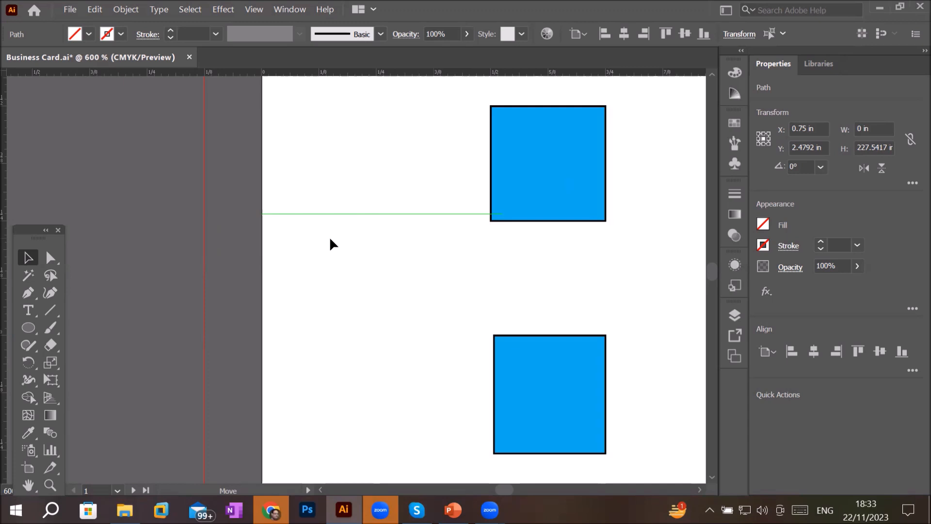
left_click_drag(330, 238, 281, 248)
left_click_drag(260, 179, 420, 199)
scroll(293, 225, "down", 3)
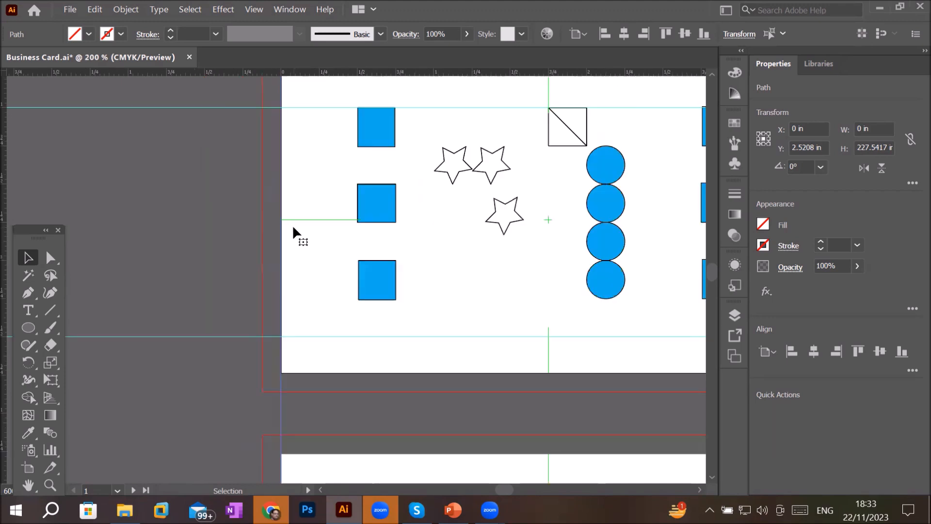
scroll(292, 225, "down", 1)
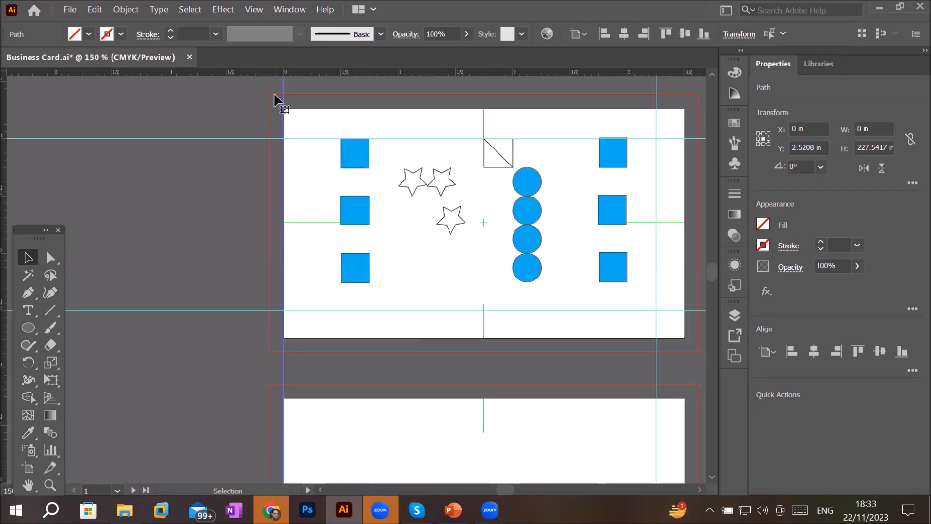
left_click_drag(283, 83, 310, 82)
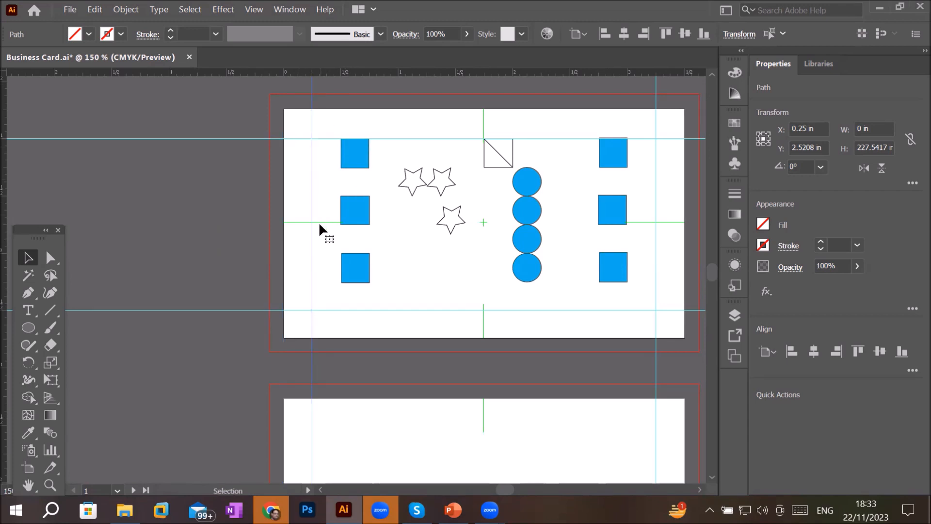
left_click(299, 212)
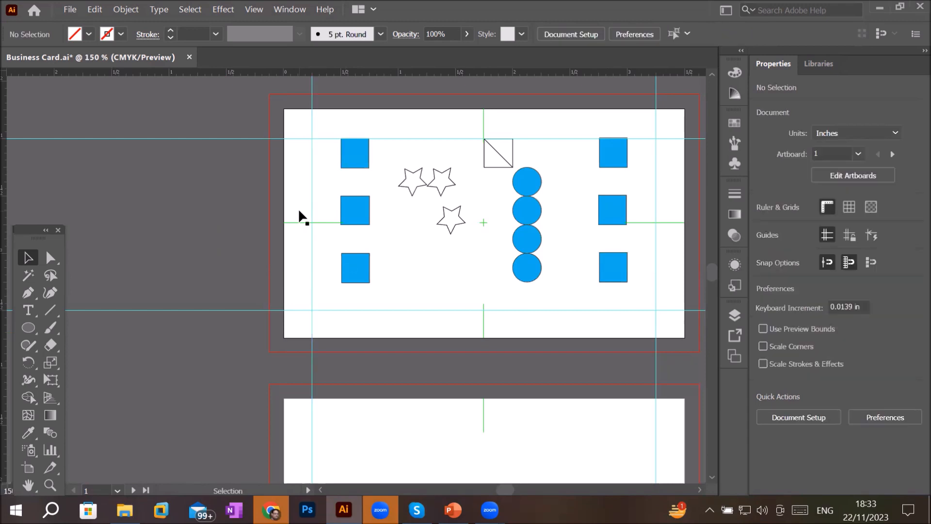
left_click(852, 232)
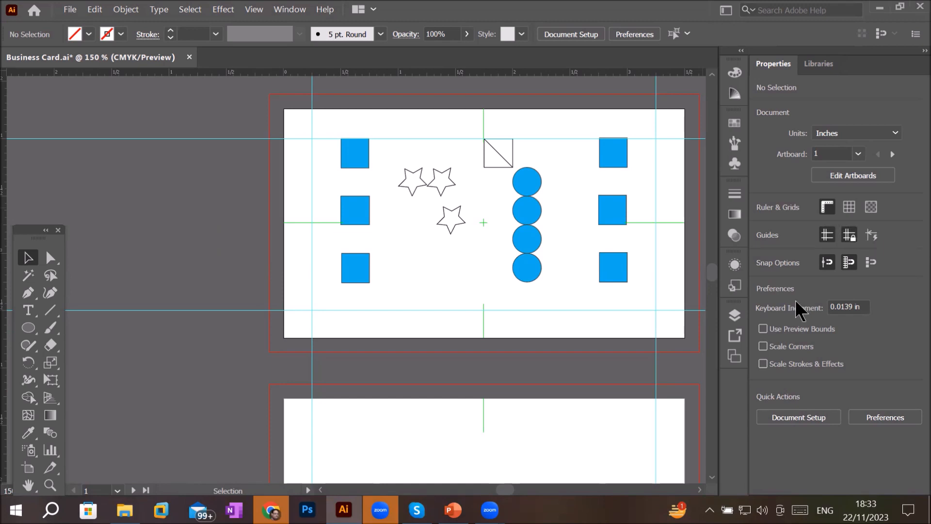
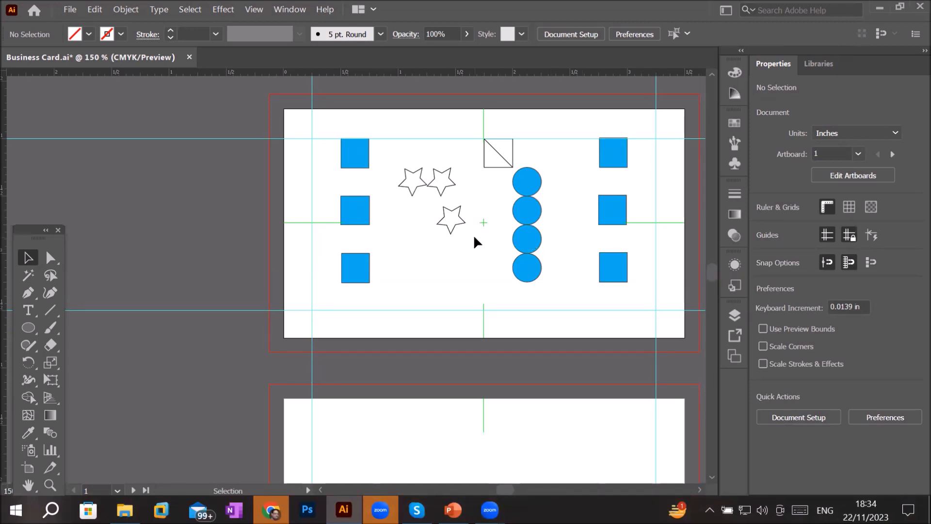
- Move the bottom-left square up beside the middle-left square
left_click(359, 275)
scroll(359, 271, "up", 3, "alt")
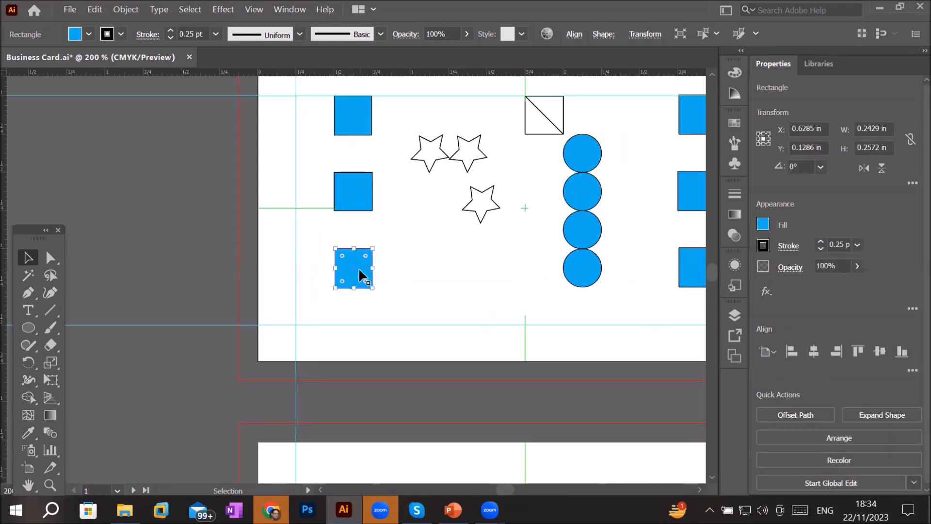
left_click_drag(359, 271, 426, 178)
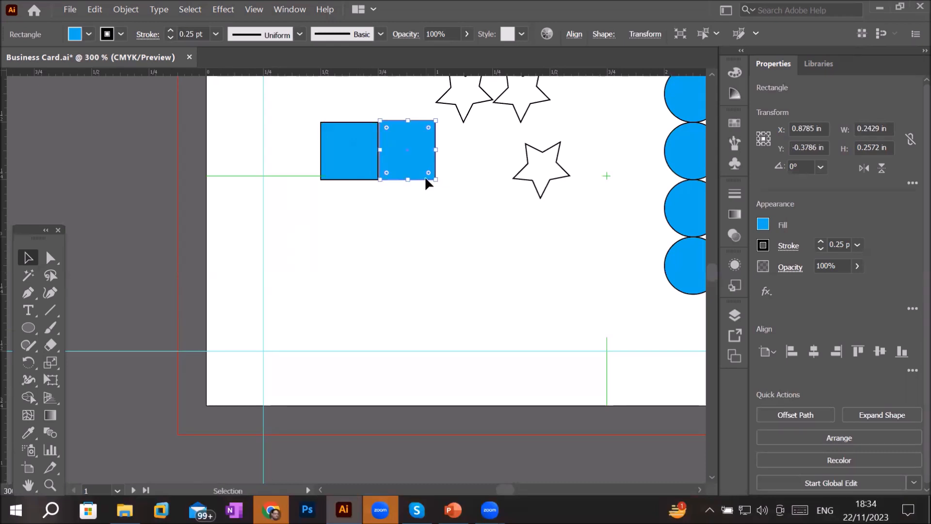
- Enable Smart Guides and deselect the square
left_click(249, 9)
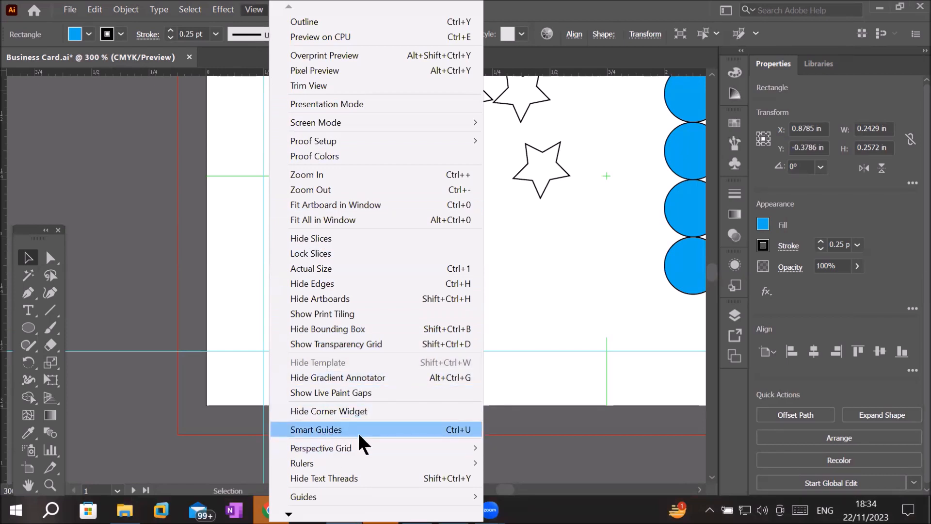
left_click(523, 258)
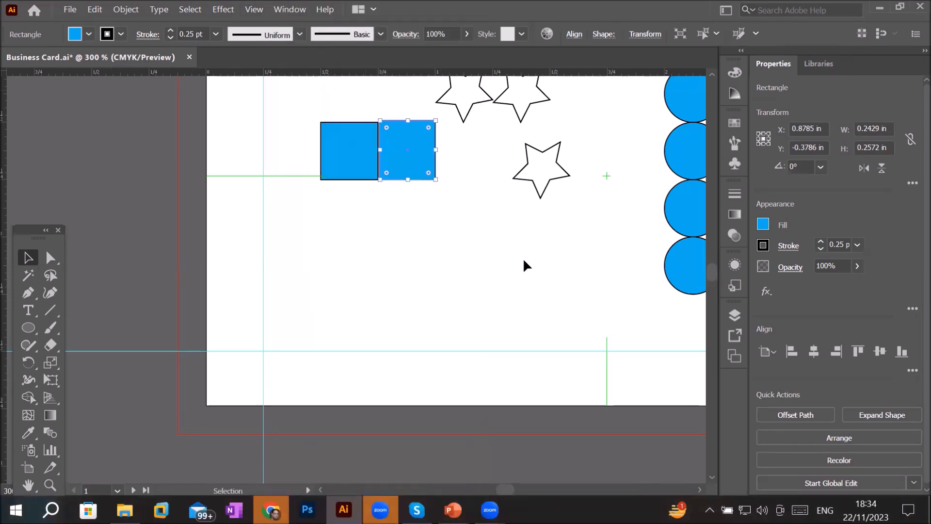
left_click(522, 256)
left_click(419, 155)
left_click(407, 235)
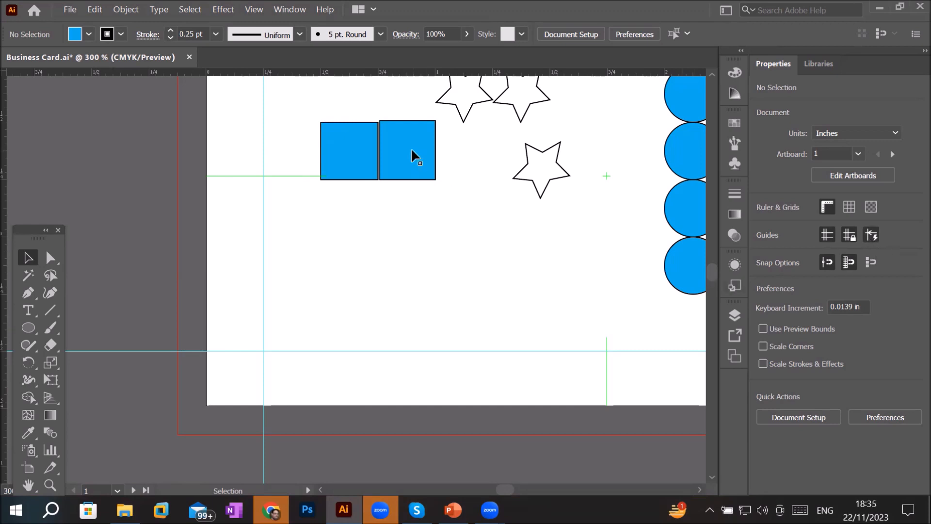
- Toggle Snap to Grid and stack the two left squares vertically, one below the other
left_click_drag(411, 150, 464, 170)
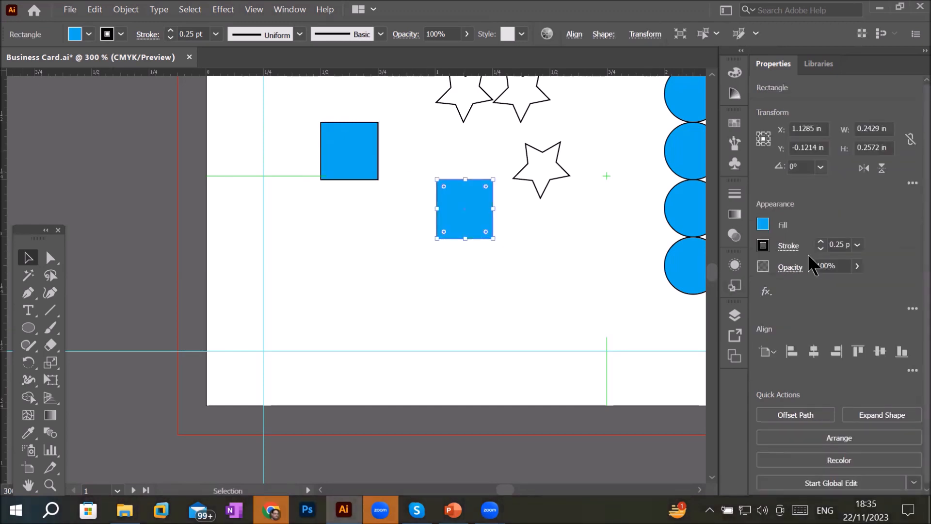
left_click(464, 276)
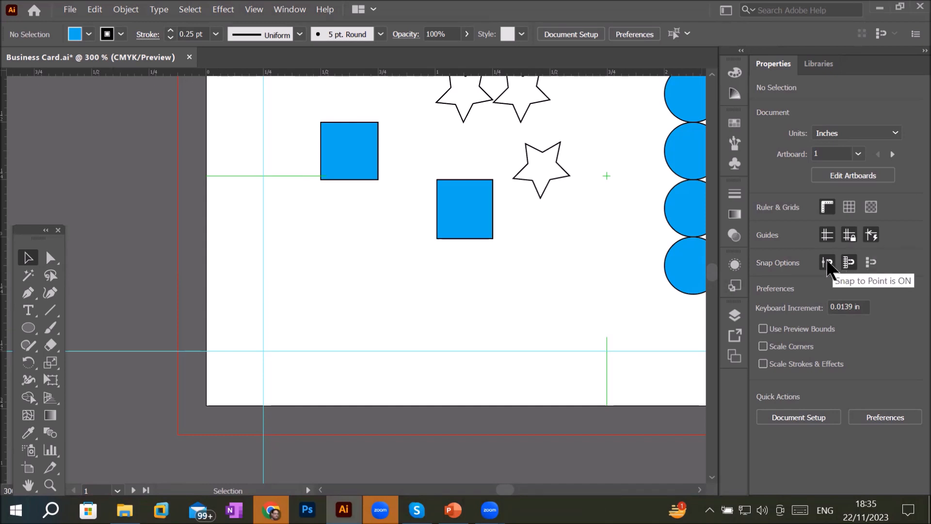
left_click(845, 261)
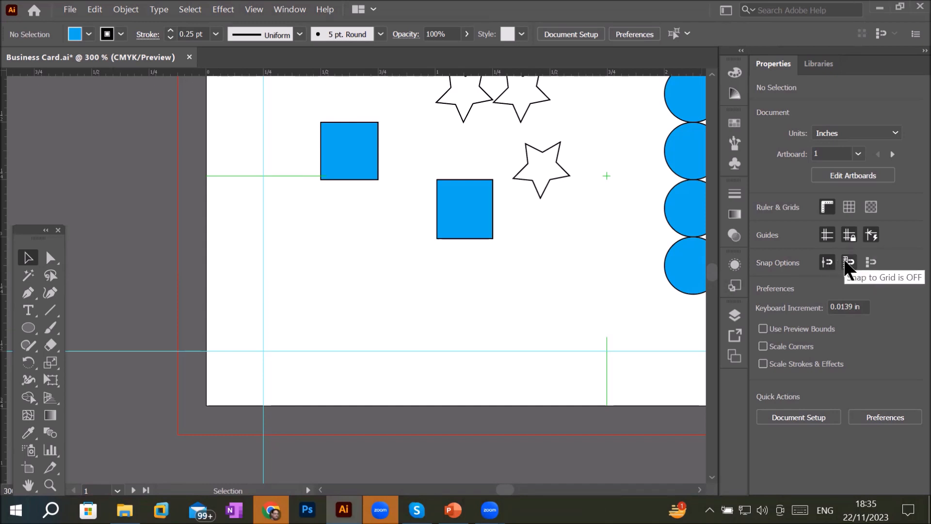
left_click_drag(467, 212, 409, 215)
left_click_drag(349, 159, 406, 310)
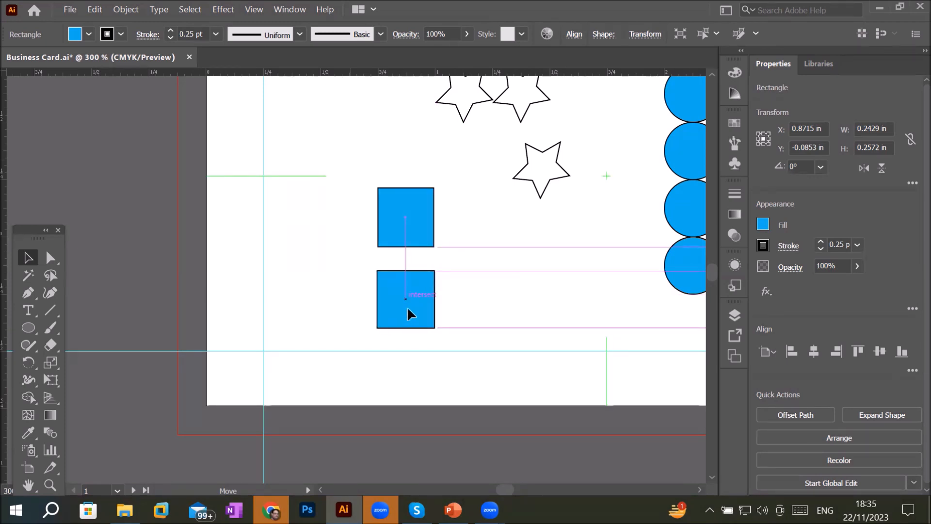
left_click_drag(407, 306, 407, 307)
- Move one circle above the squares and center another circle exactly on the lower square
left_click_drag(683, 264, 393, 134)
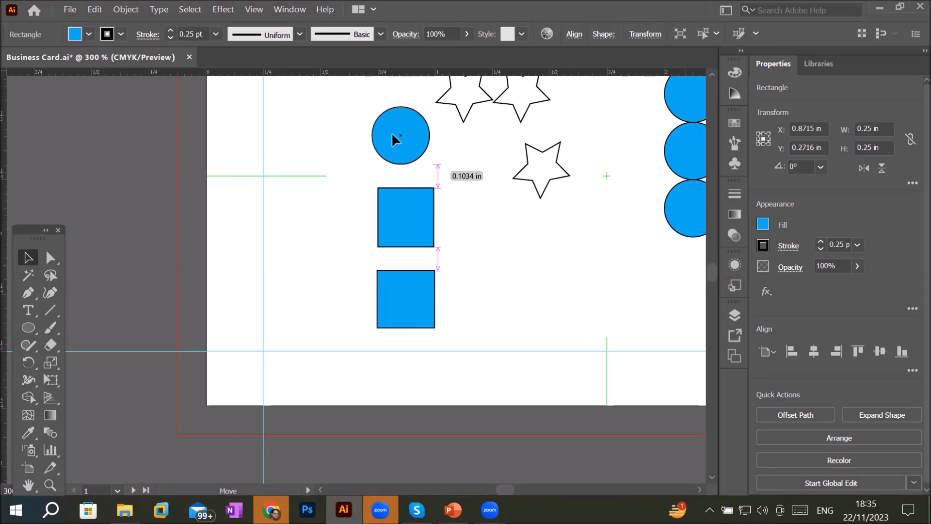
left_click(392, 135)
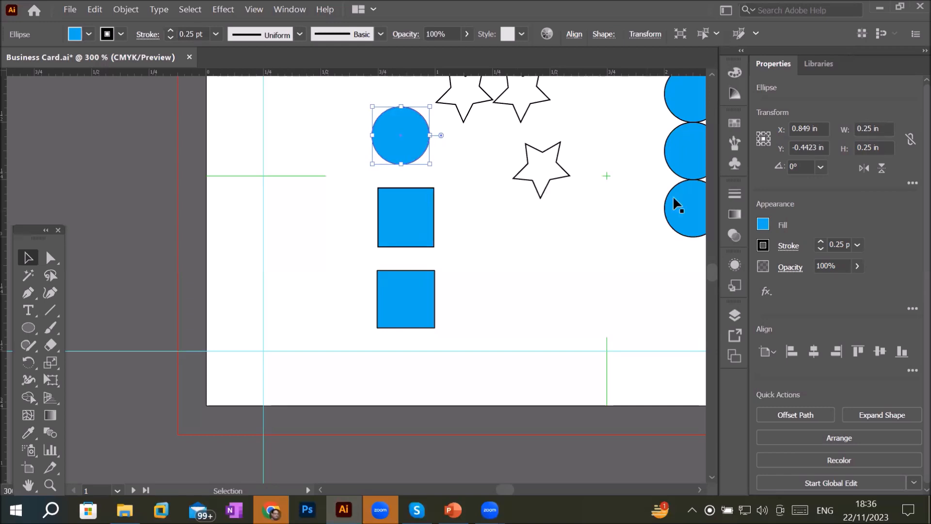
left_click_drag(686, 208, 398, 218)
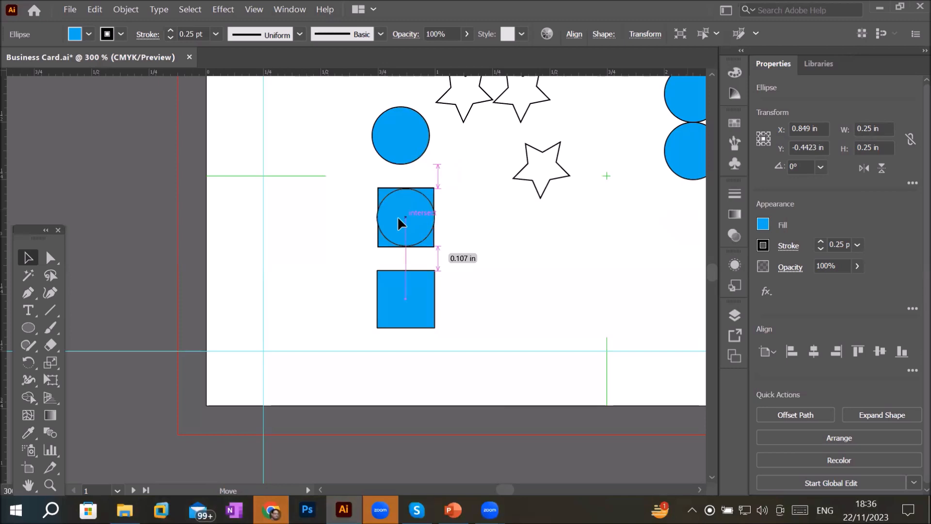
left_click_drag(399, 219, 401, 298)
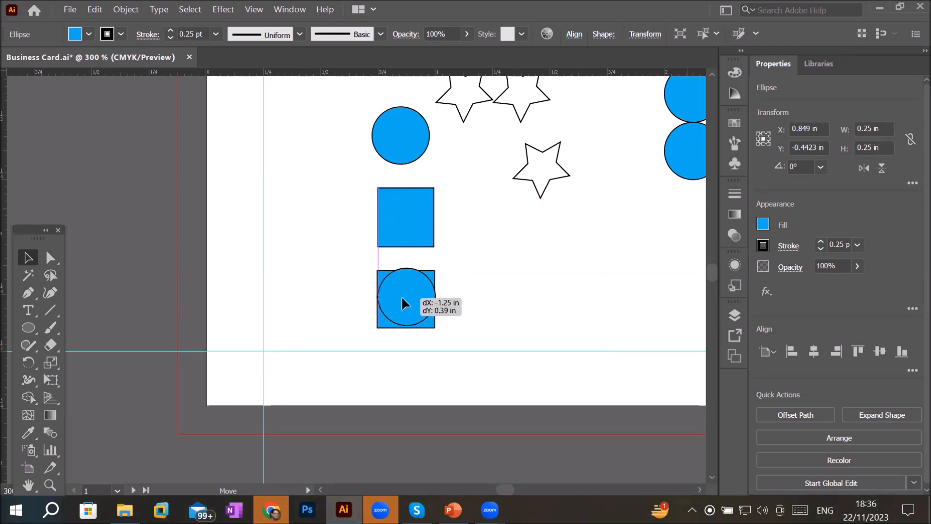
left_click_drag(402, 298, 402, 301)
scroll(435, 287, "up", 5)
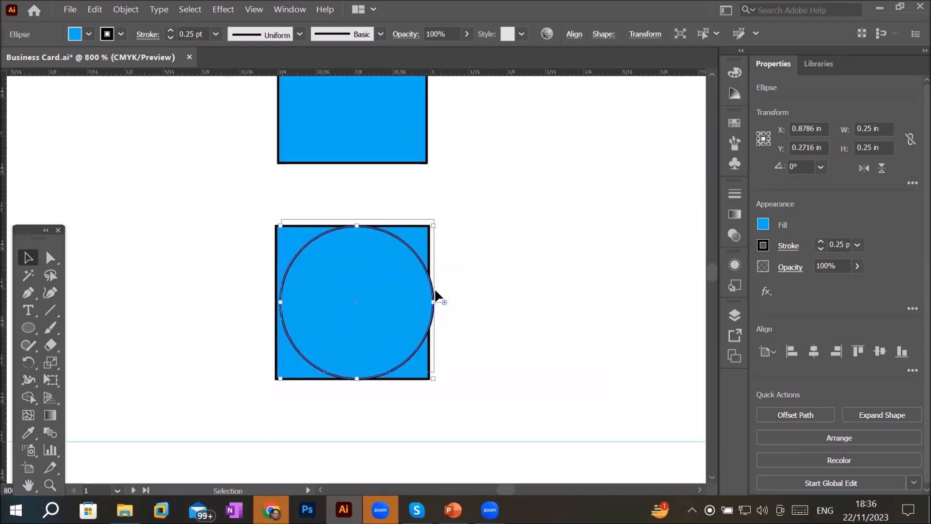
left_click_drag(315, 290, 298, 330)
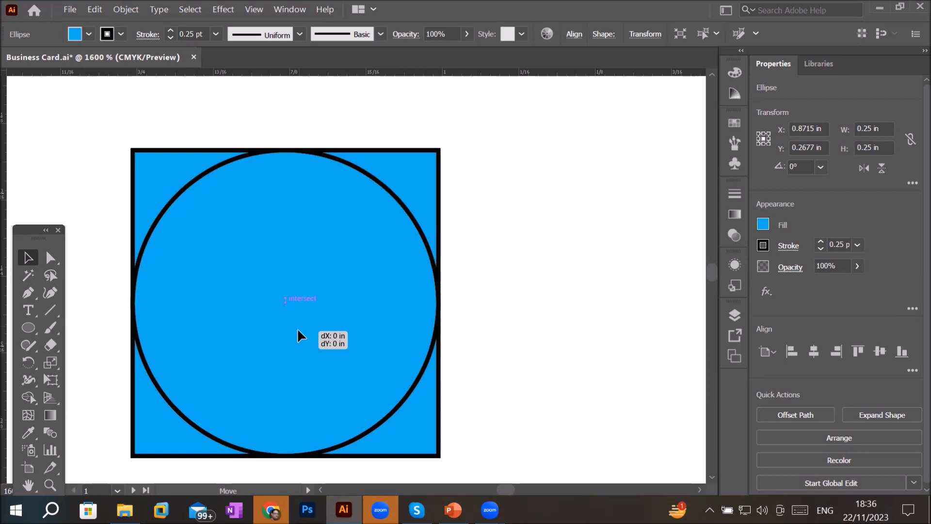
left_click_drag(298, 328, 298, 328)
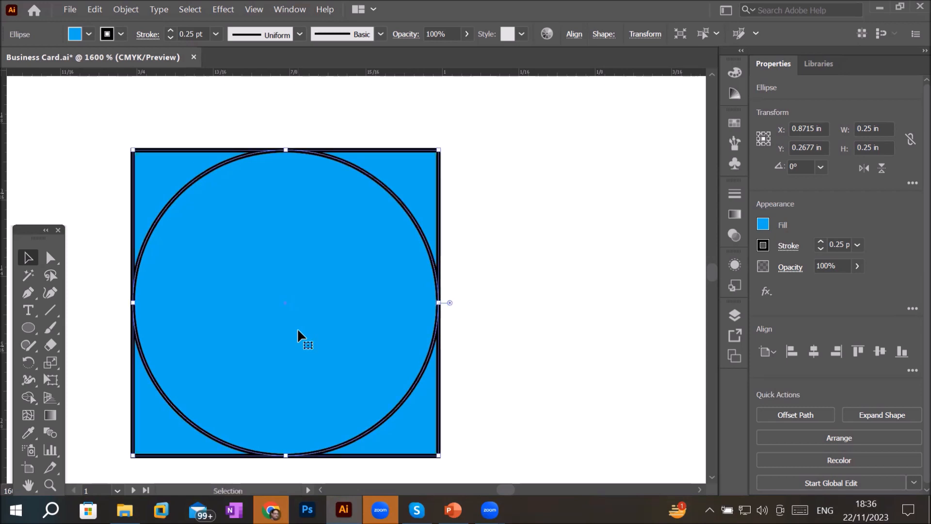
left_click(519, 393)
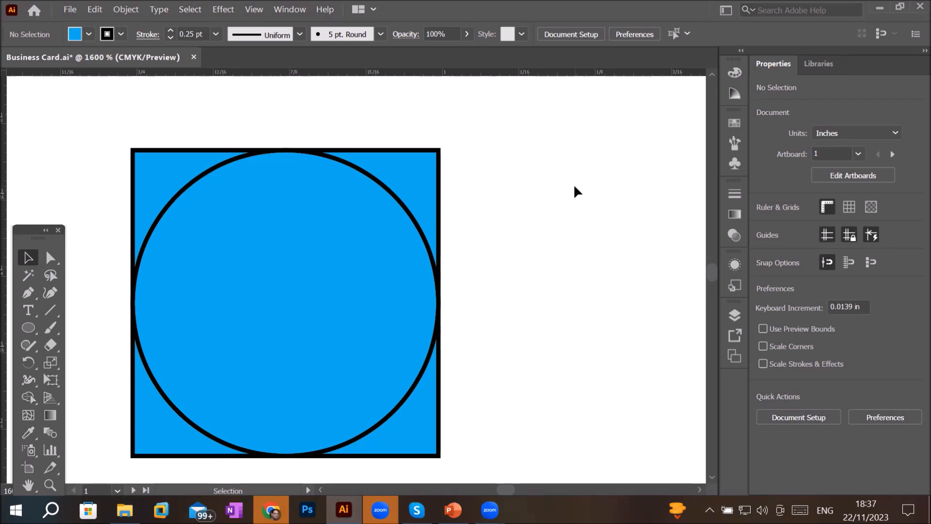
scroll(360, 218, "down", 1)
scroll(360, 224, "down", 1)
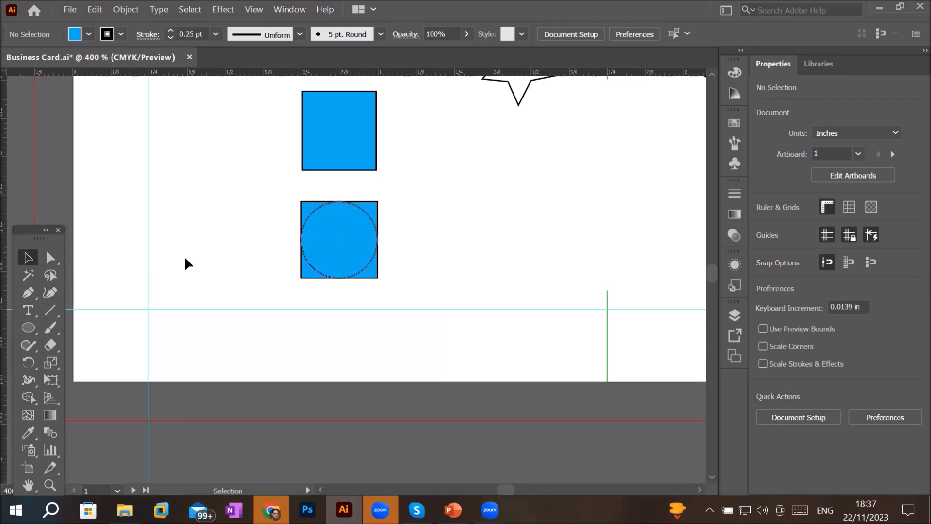
left_click(29, 328)
left_click_drag(28, 329, 121, 332)
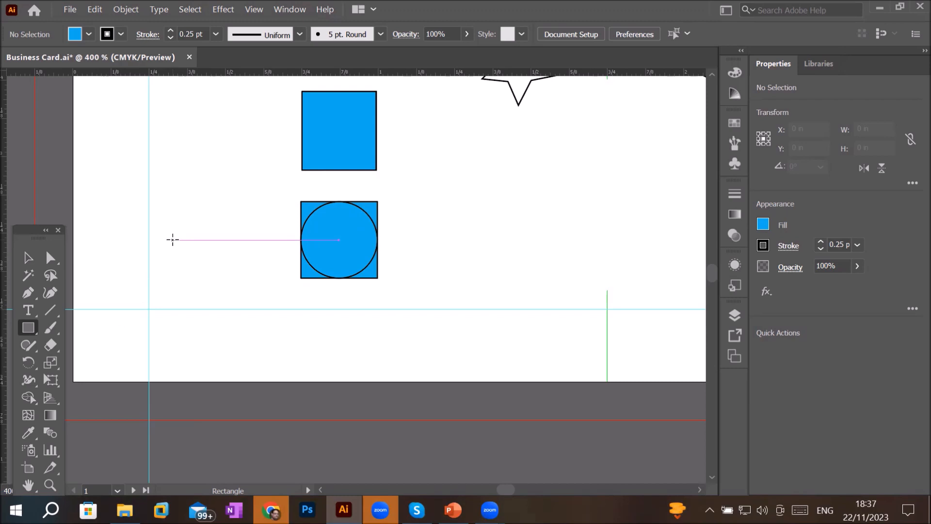
scroll(173, 240, "down", 4)
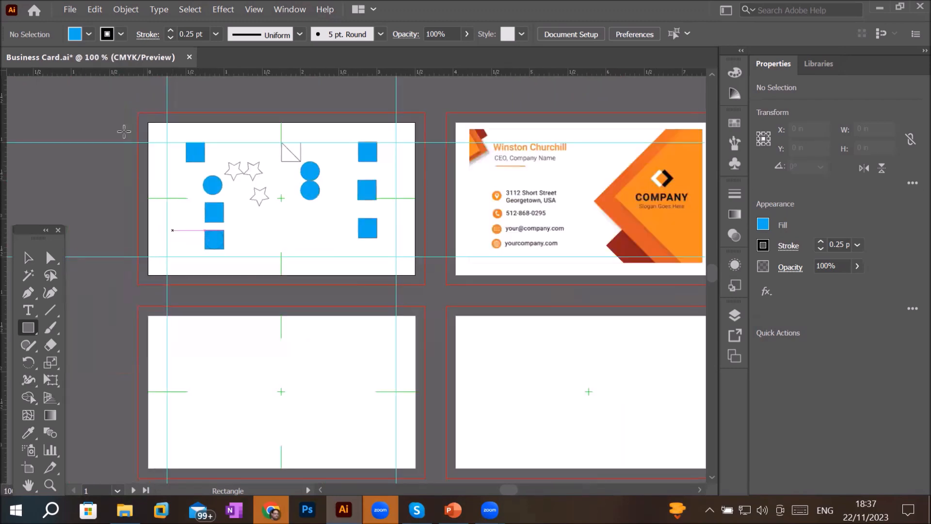
left_click(28, 258)
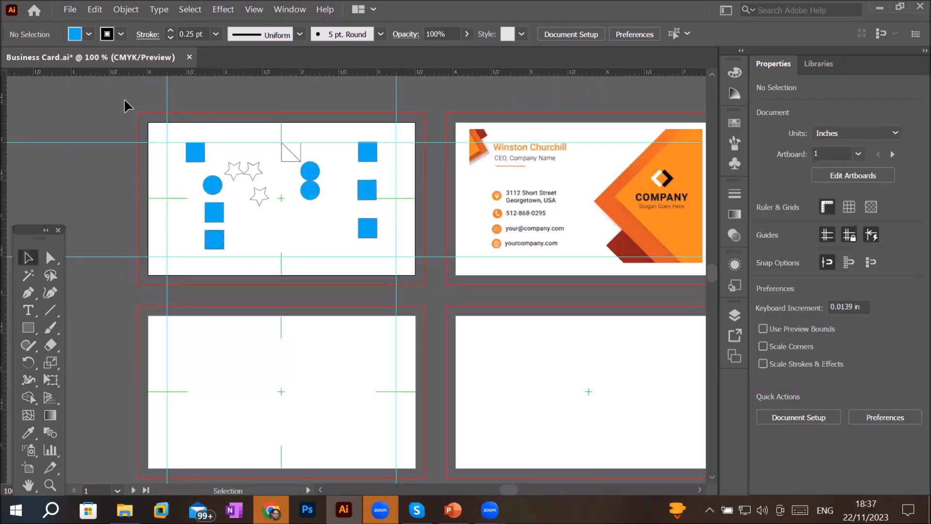
- Select all shapes on the first card and delete them
left_click_drag(138, 132, 405, 286)
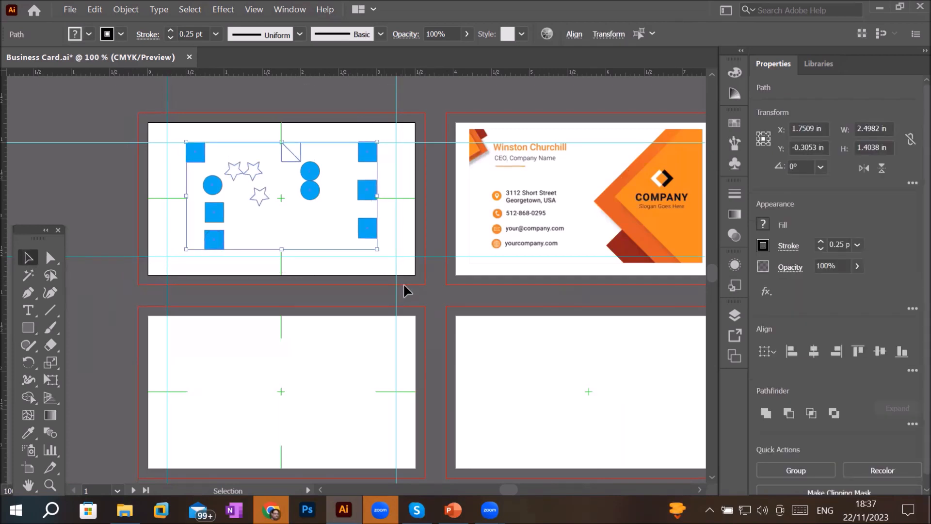
key("Delete")
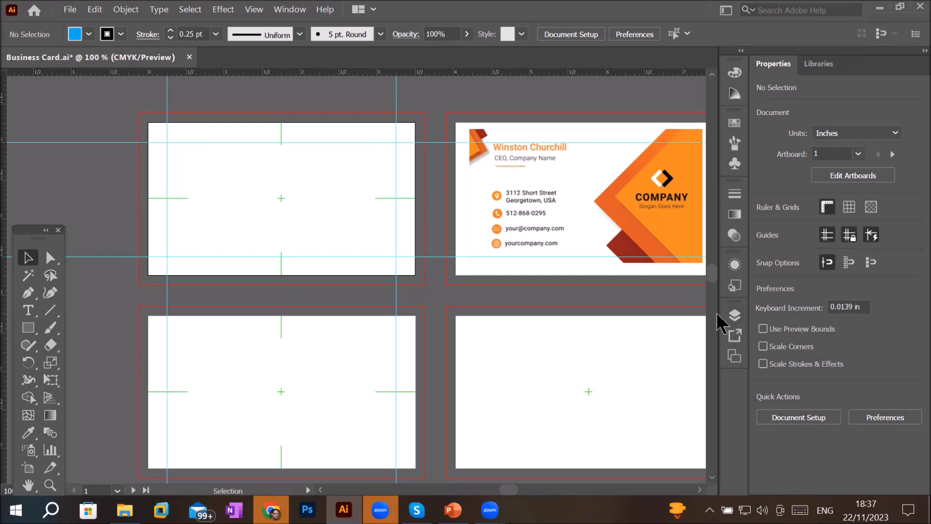
- Open the Layers panel and expand Layer 1
left_click(290, 9)
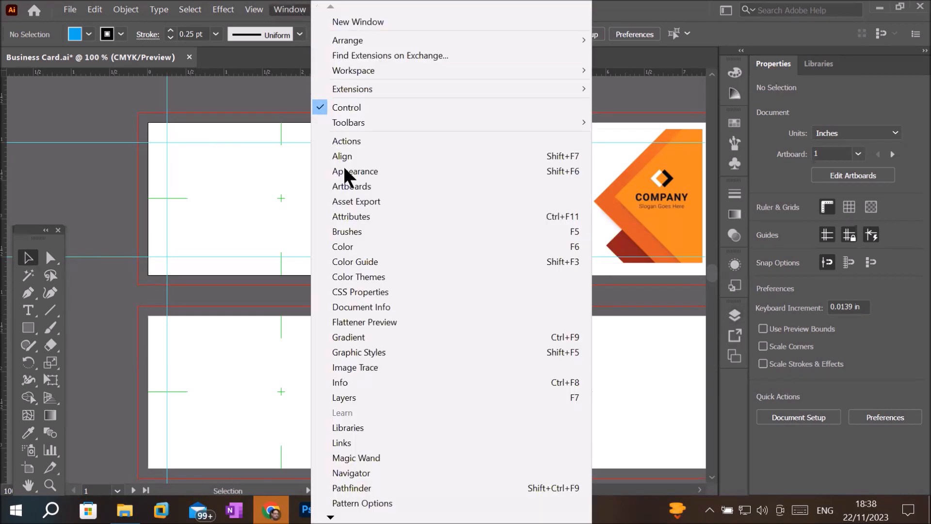
left_click(388, 403)
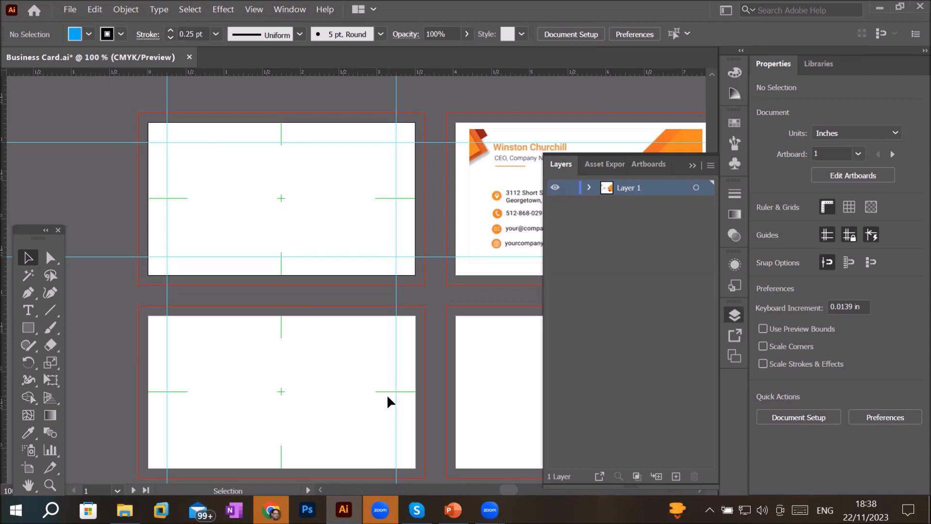
left_click(590, 187)
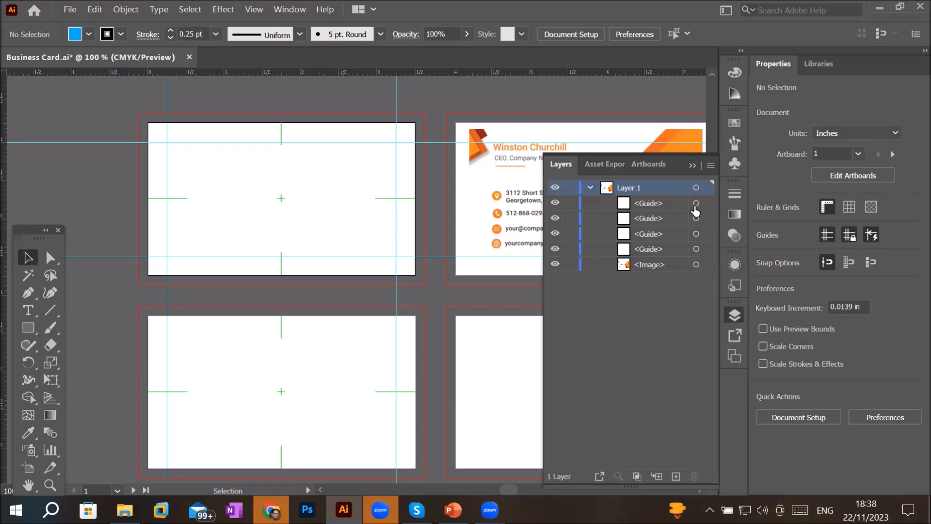
- Toggle the visibility of the guide sublayers in Layer 1 to identify each guide
left_click(662, 204)
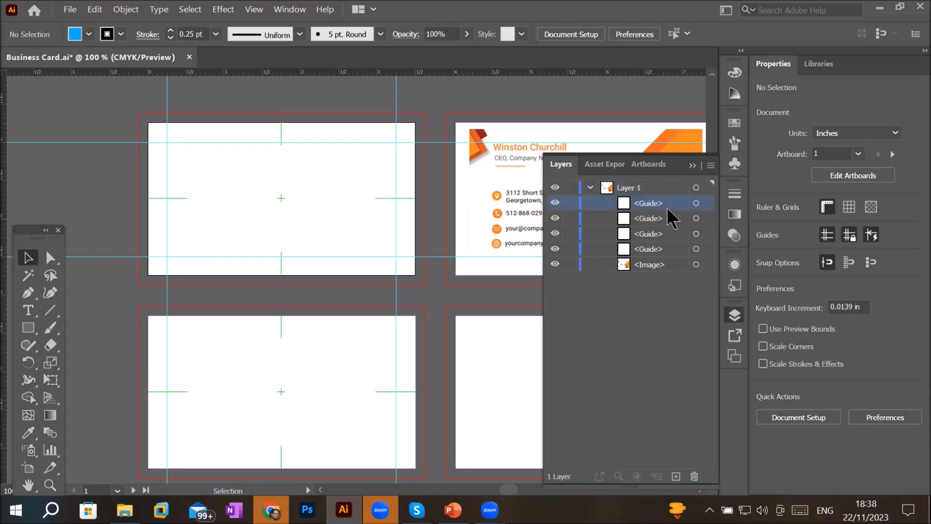
left_click(652, 218)
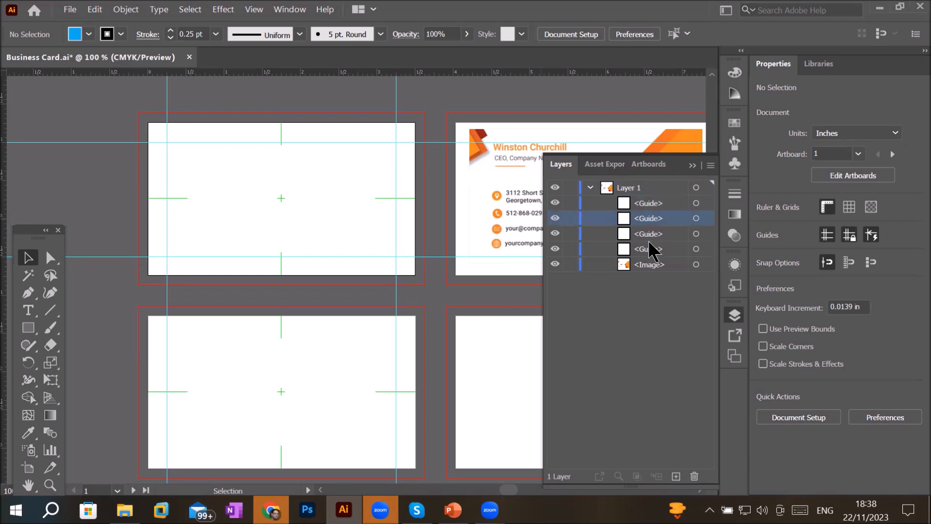
left_click(650, 235)
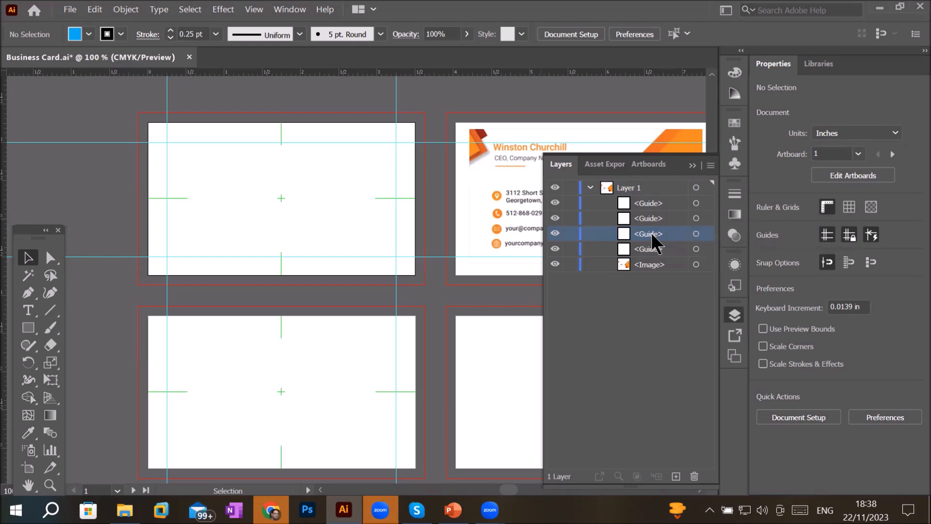
left_click(556, 235)
left_click(555, 235)
left_click(555, 235)
left_click(556, 235)
left_click(555, 236)
left_click(556, 235)
left_click(555, 236)
left_click(556, 235)
left_click(555, 204)
left_click(556, 203)
left_click(556, 204)
left_click(555, 203)
left_click(556, 204)
left_click(555, 204)
left_click(555, 204)
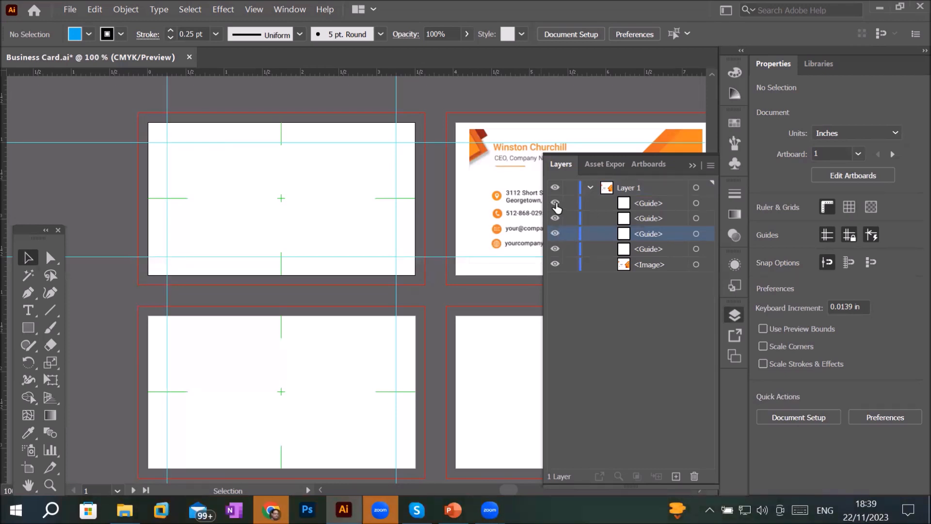
- Delete the left vertical guide and both horizontal guides from Layer 1
left_click(647, 207)
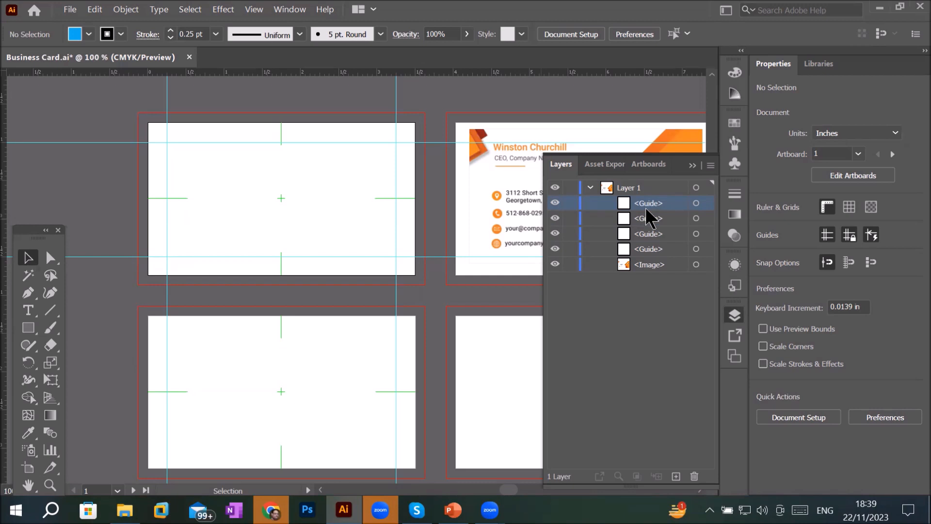
left_click(694, 475)
left_click(647, 235)
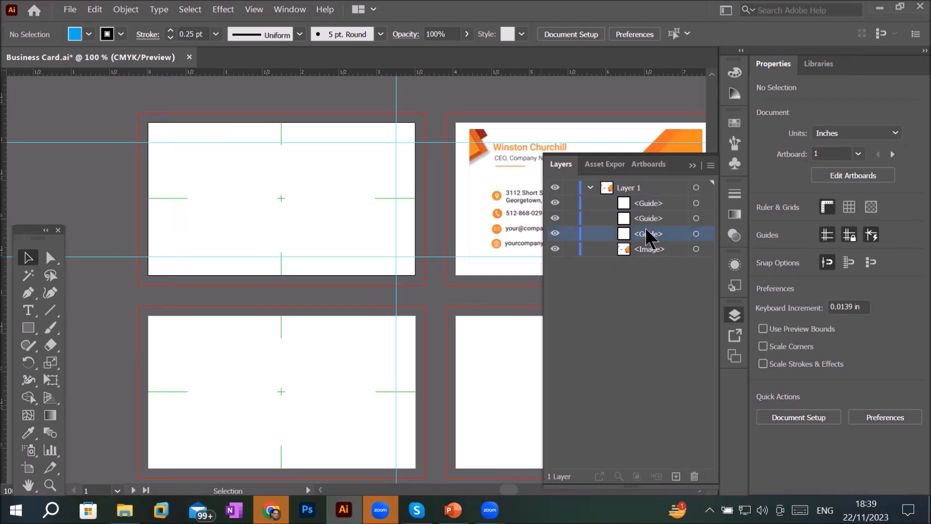
left_click(694, 476)
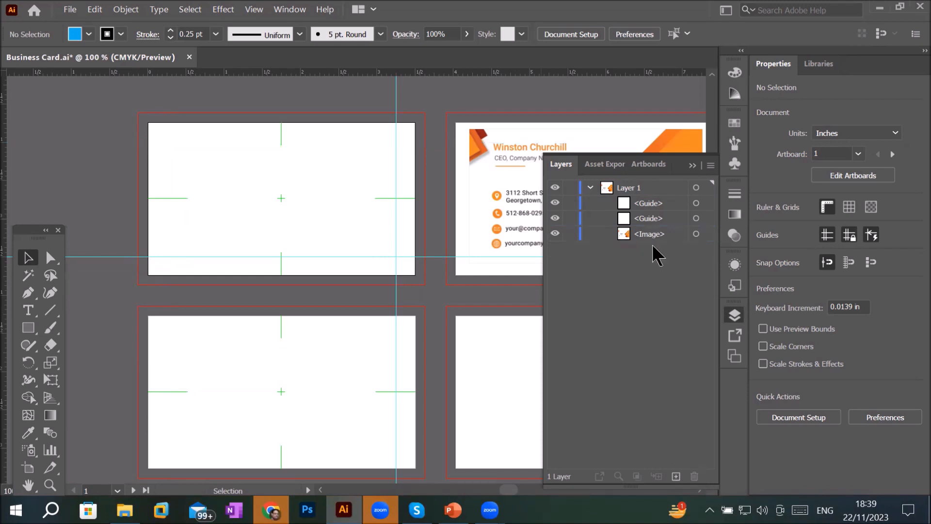
left_click(651, 220)
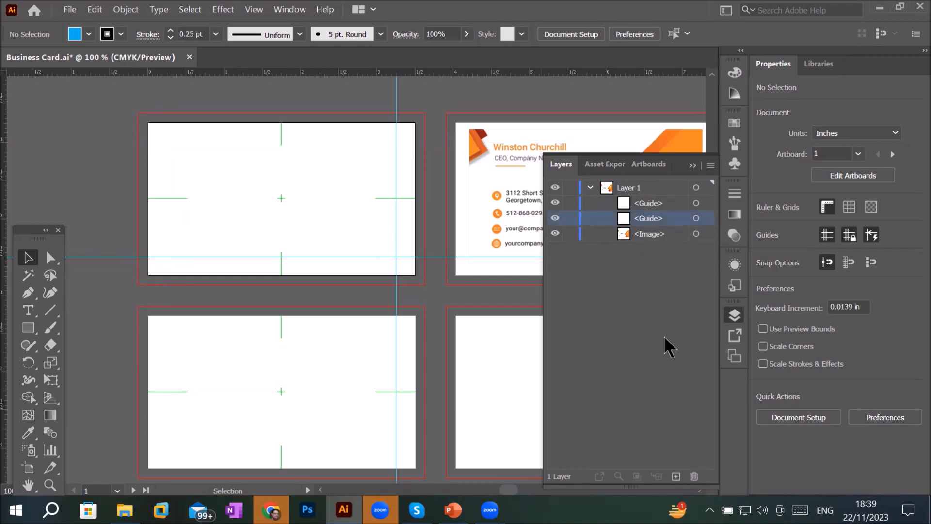
left_click(694, 476)
left_click(649, 204)
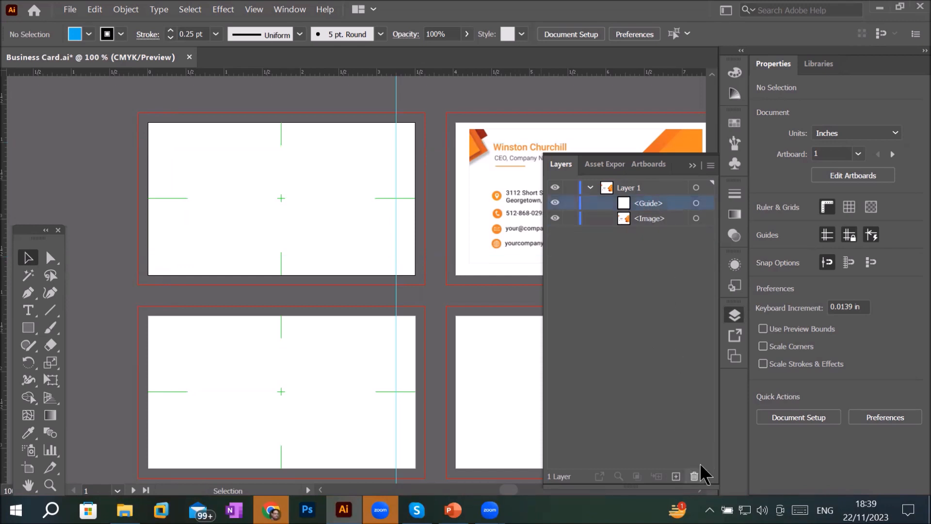
- Delete the remaining guide sublayer from Layer 1
left_click(700, 464)
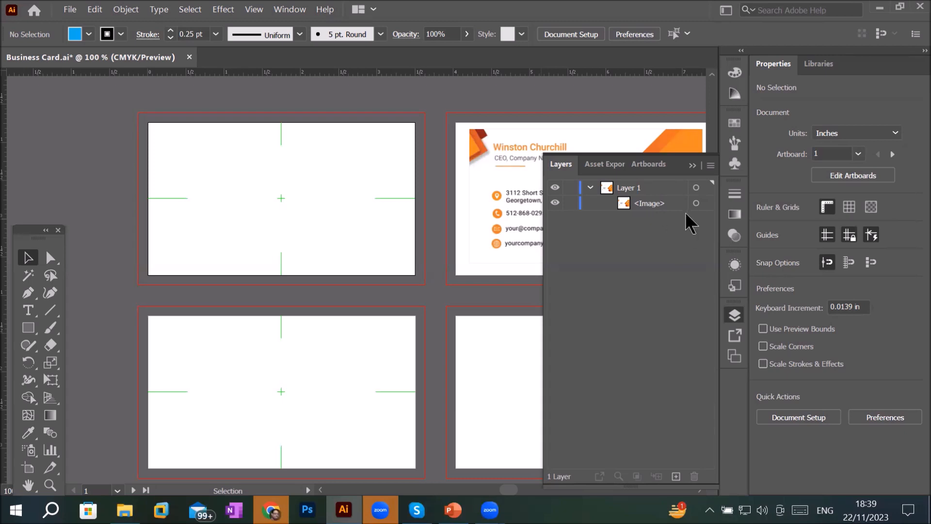
- Select the business card image from the Layers panel and move it onto the lower-left card
left_click(696, 202)
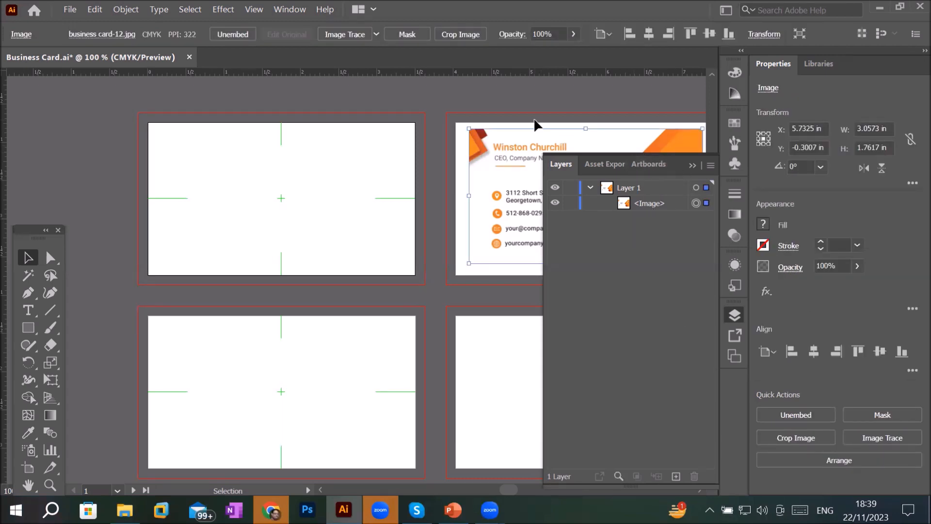
left_click_drag(507, 147, 211, 343)
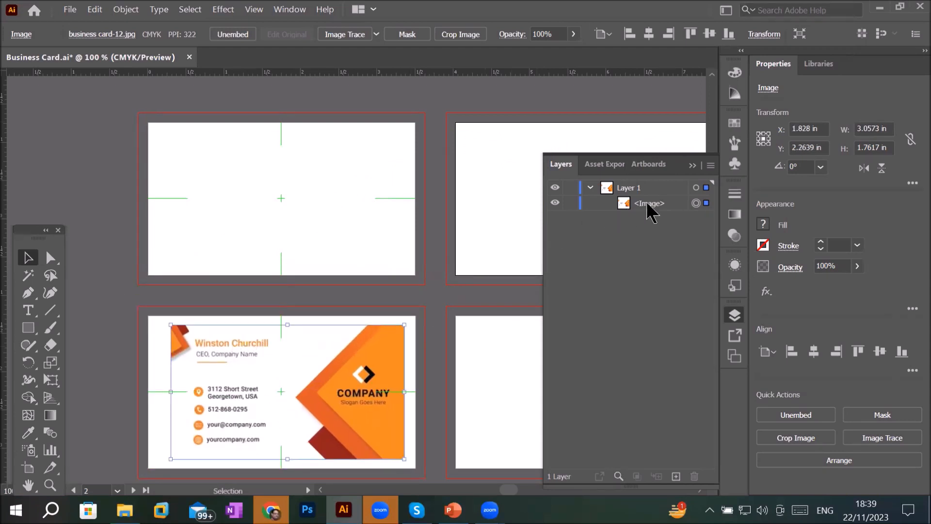
- Hide and show the image layer's visibility several times
left_click(555, 202)
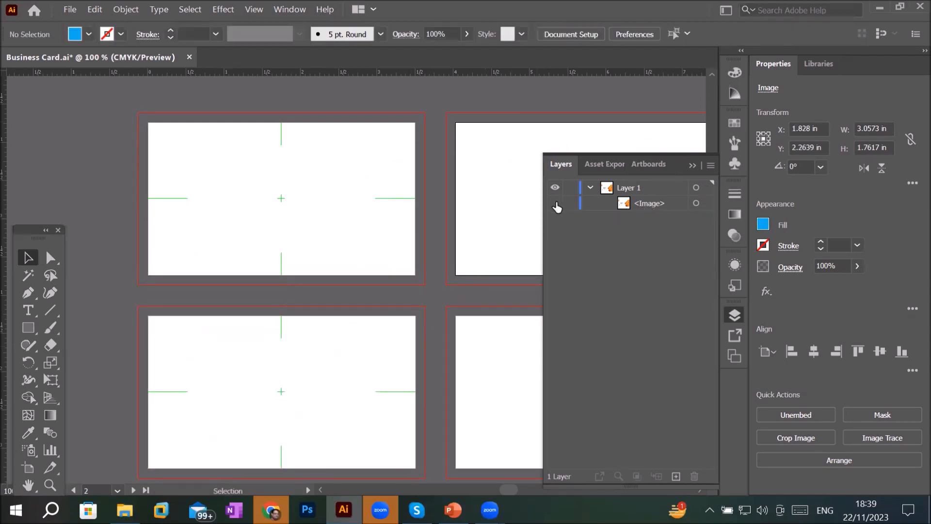
left_click(556, 204)
left_click(555, 203)
left_click(555, 203)
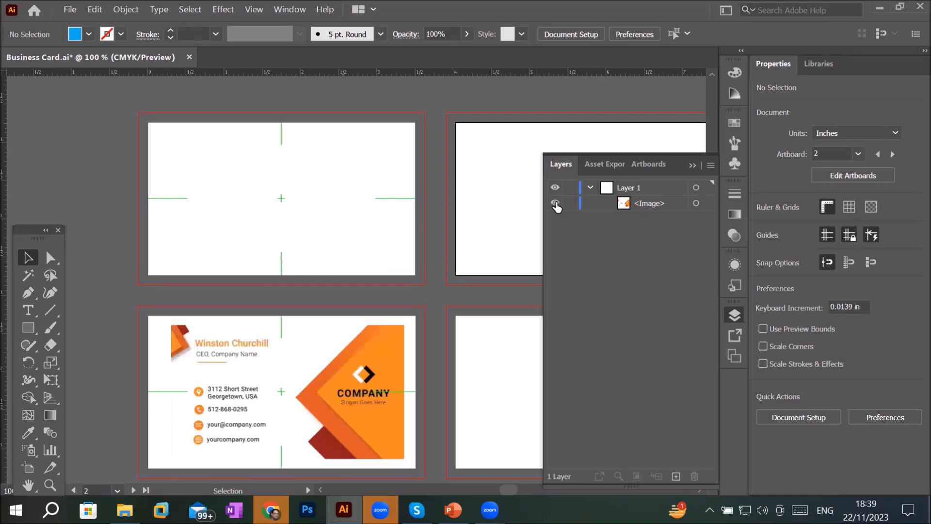
- Rename the image layer as CARD
left_click(646, 205)
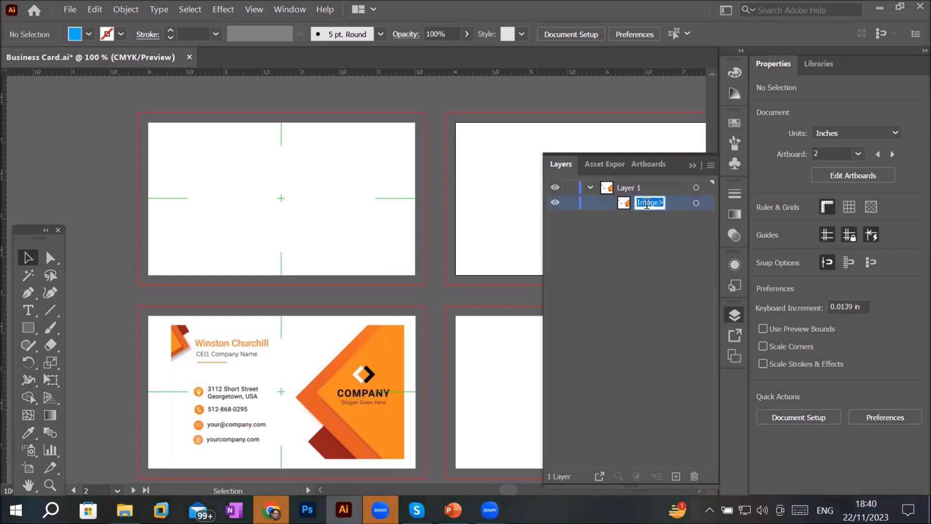
type("CARD")
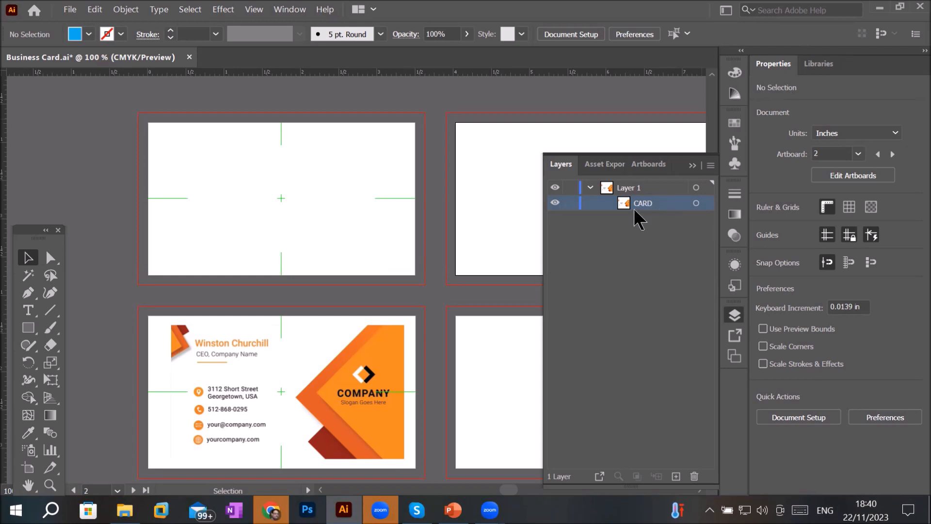
- Draw a 1.75 × 1 in rectangle from the first card's centre to its lower-right corner
left_click(28, 328)
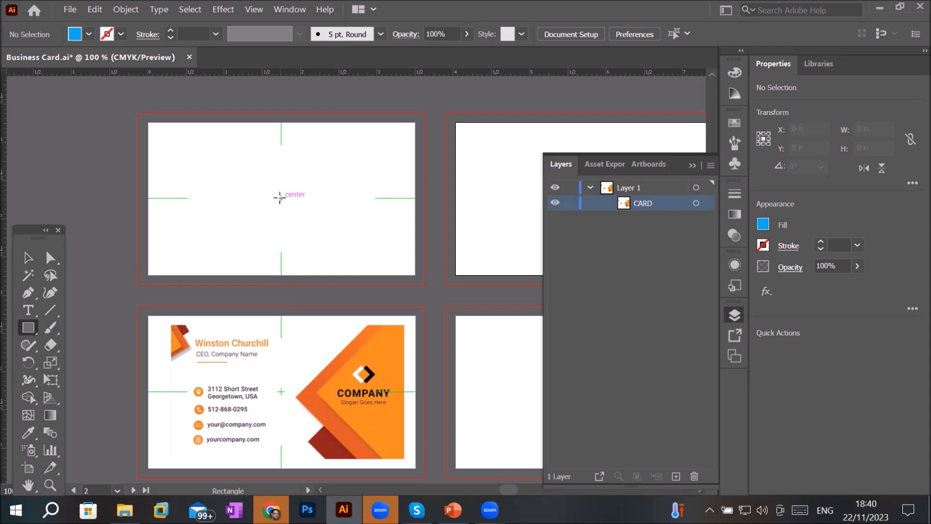
left_click_drag(280, 198, 414, 276)
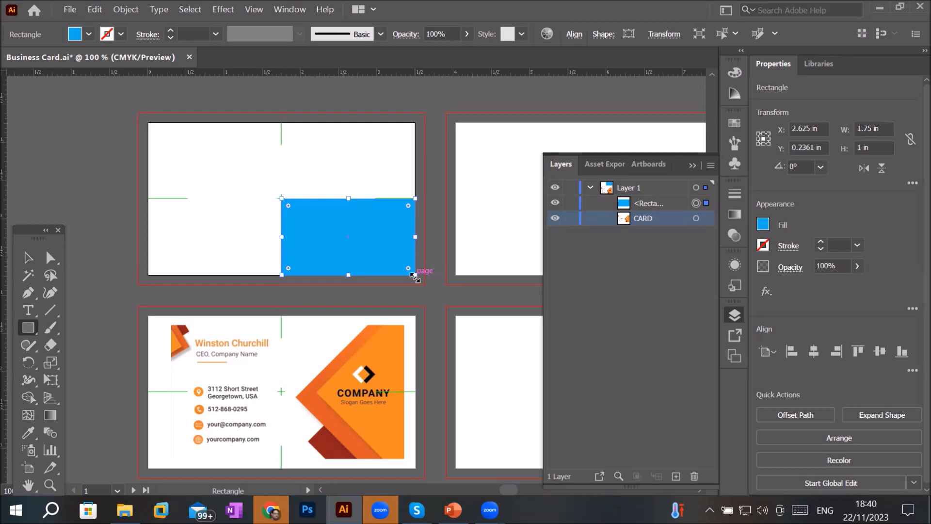
left_click(29, 258)
left_click(27, 259)
left_click(220, 147)
- Draw a rectangle from the first card's centre to its upper-left corner
left_click(25, 328)
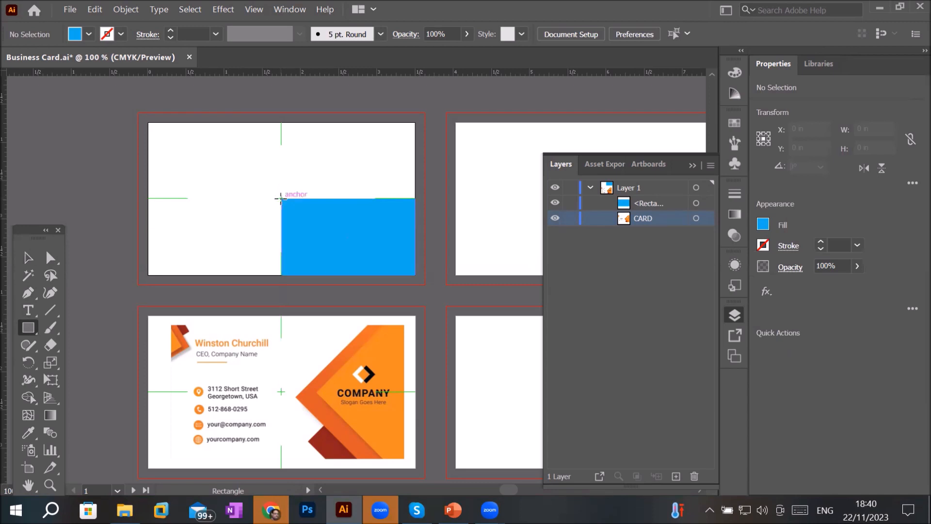
mouse_move(280, 199)
left_mouse_down()
mouse_move(226, 187)
mouse_move(150, 145)
mouse_move(147, 121)
left_mouse_up()
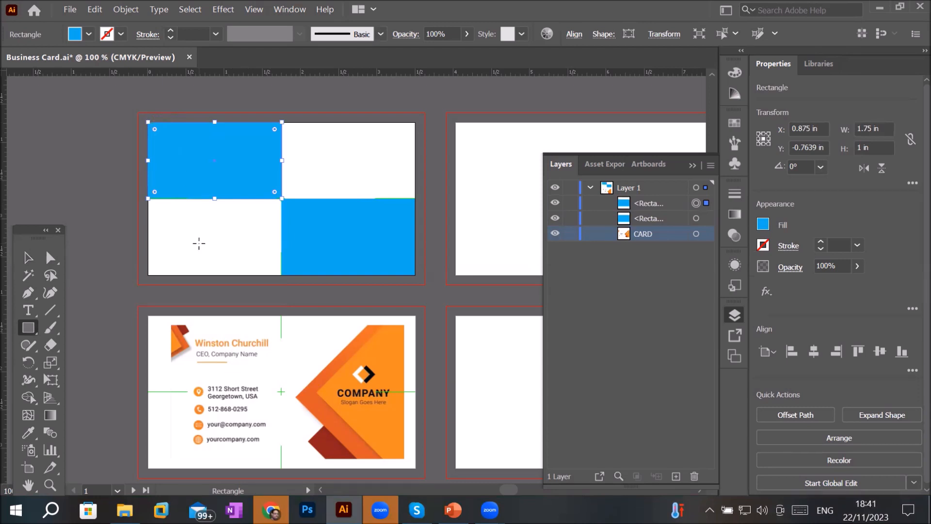
left_click(29, 259)
left_click(181, 226)
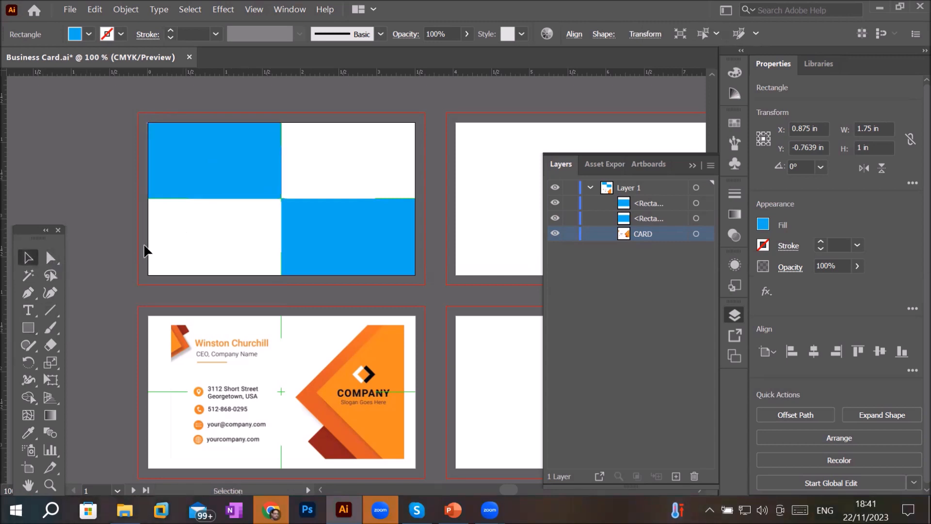
- Set the fill colour to black and draw a rectangle filling the first card's upper-right quarter
left_click(28, 328)
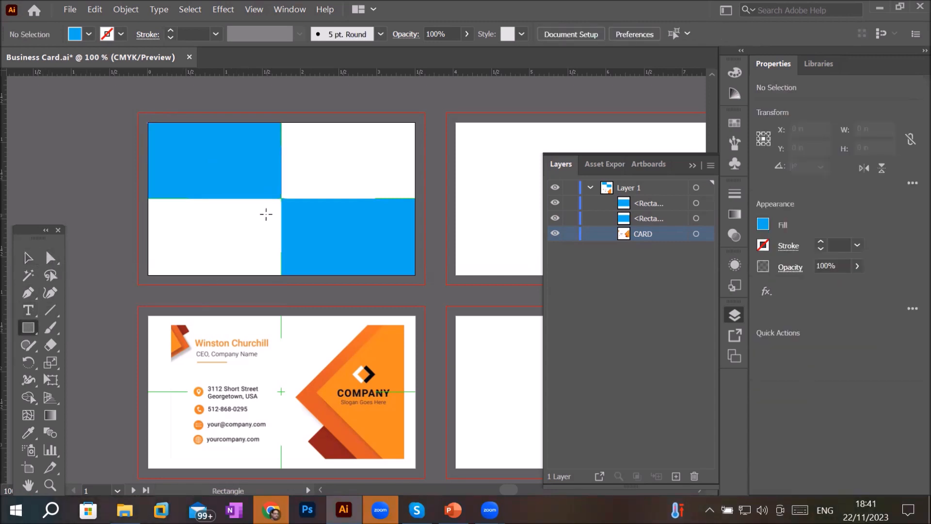
left_click(86, 34)
left_click(40, 59)
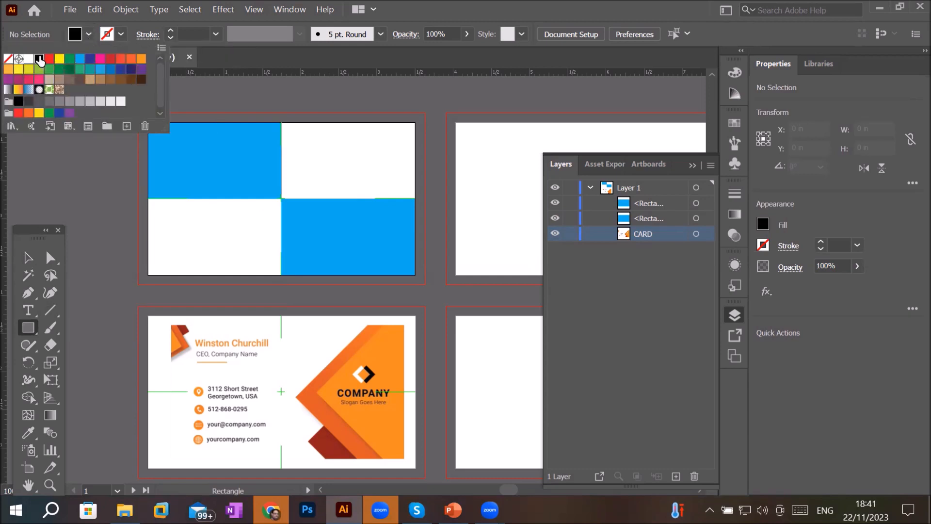
left_click(74, 35)
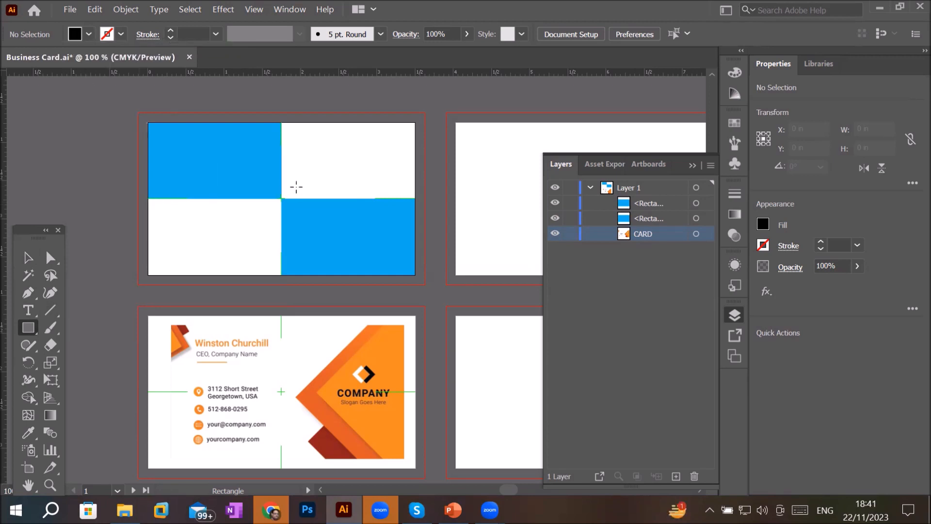
left_click_drag(282, 197, 416, 119)
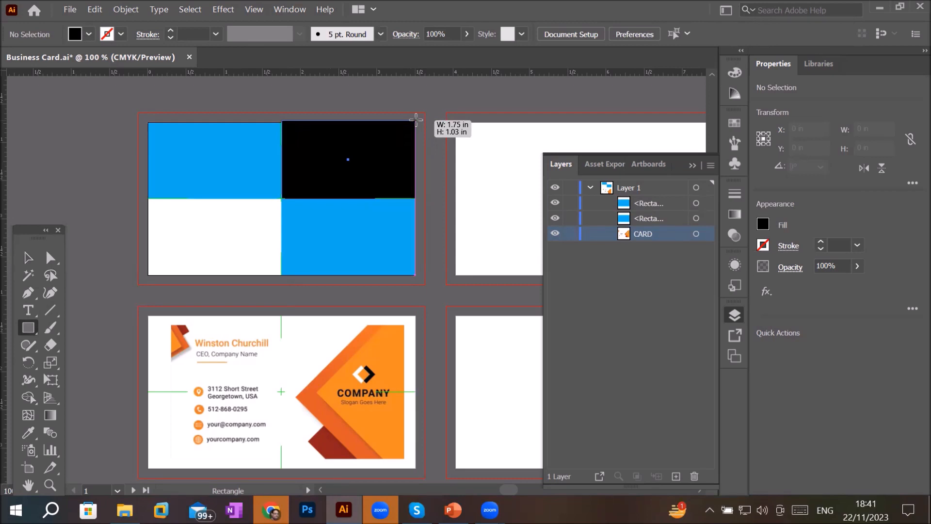
left_click_drag(416, 119, 416, 122)
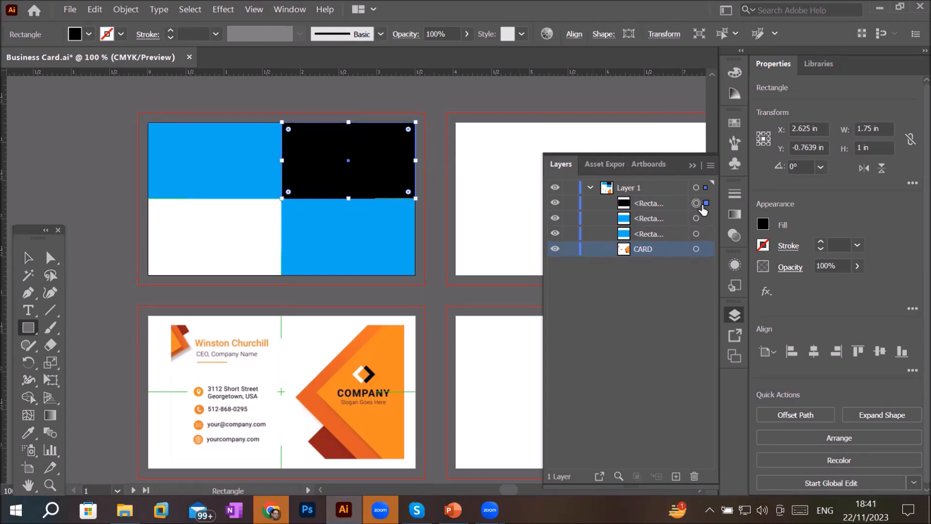
- Select the black rectangle through the Layers panel and duplicate it into the card's lower-left quarter
left_click(707, 219)
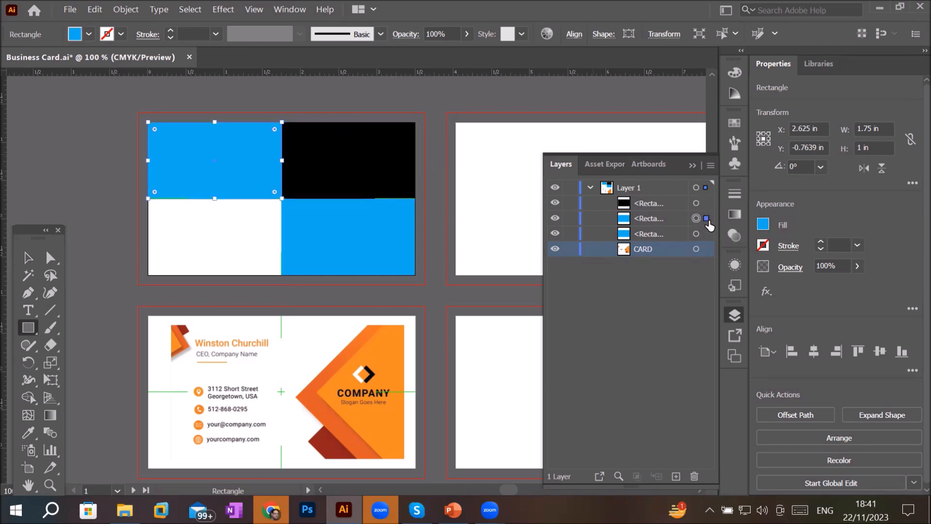
left_click(706, 234)
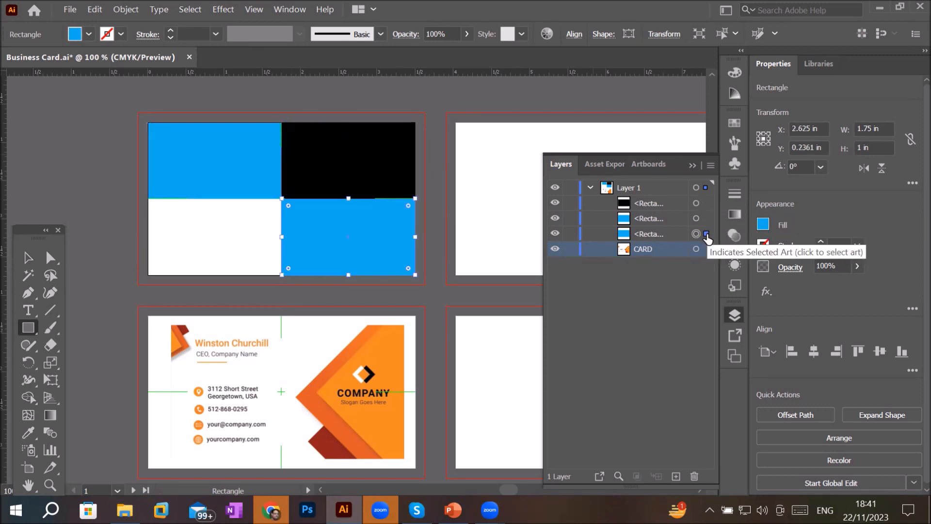
left_click(707, 204)
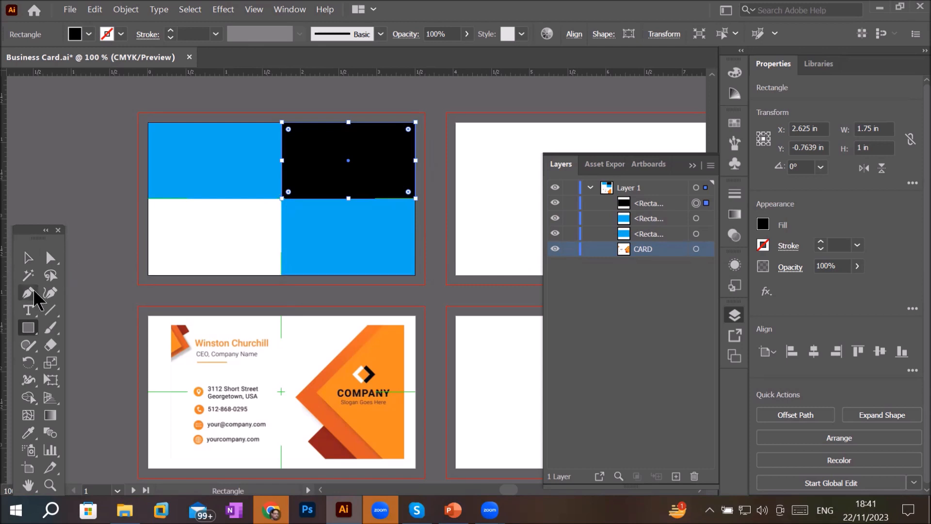
left_click(30, 260)
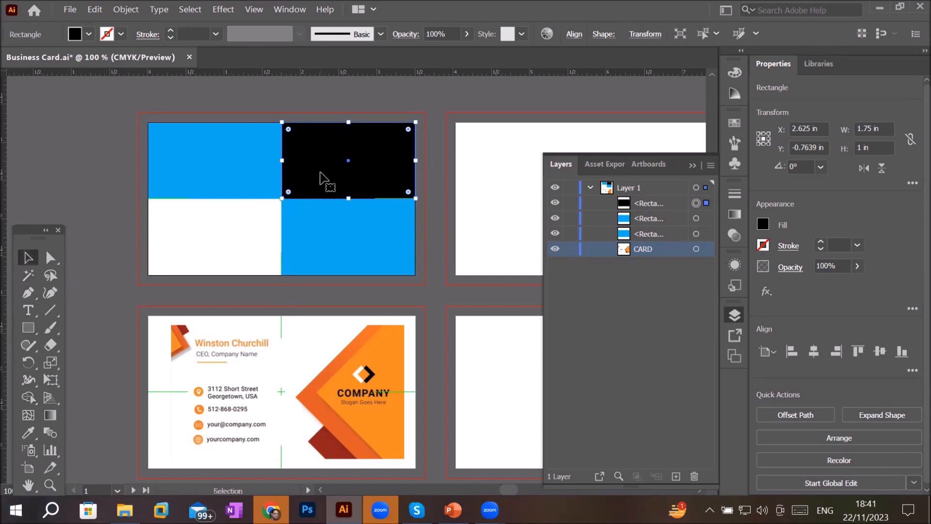
left_click_drag(323, 179, 188, 248)
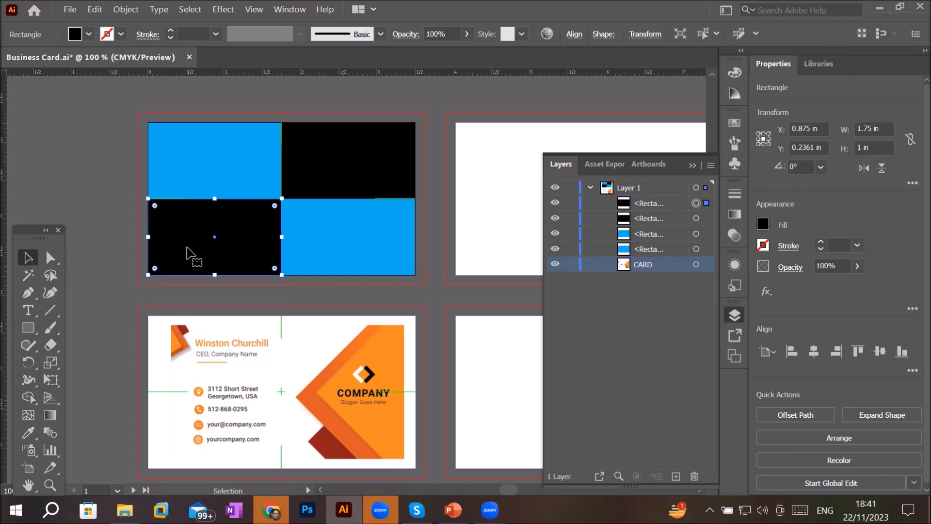
left_click(228, 150)
left_click(105, 220)
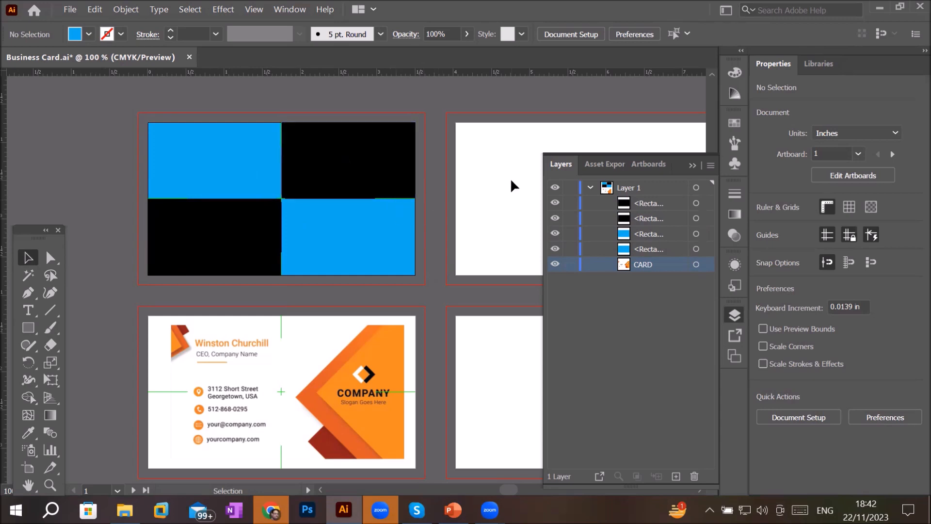
- Draw a small square of about 0.38 in on the second card
left_click_drag(518, 191, 287, 197)
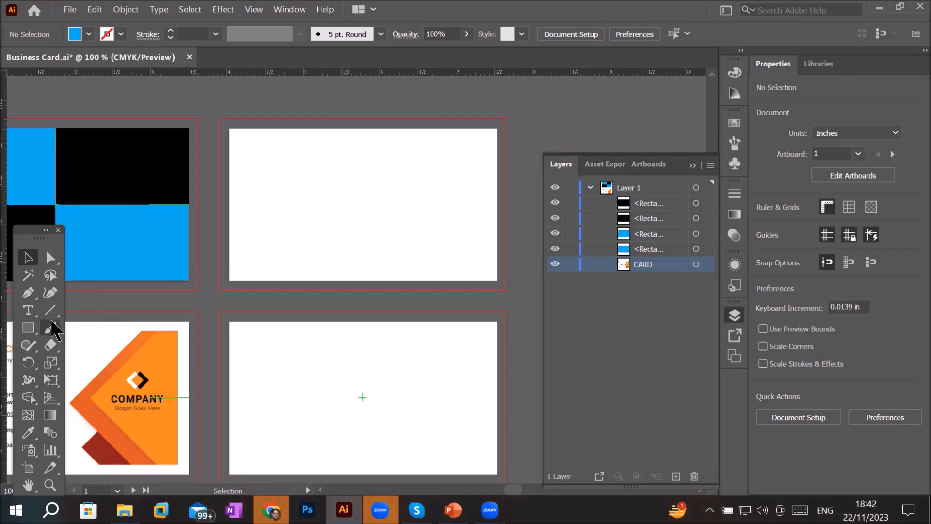
left_click(28, 328)
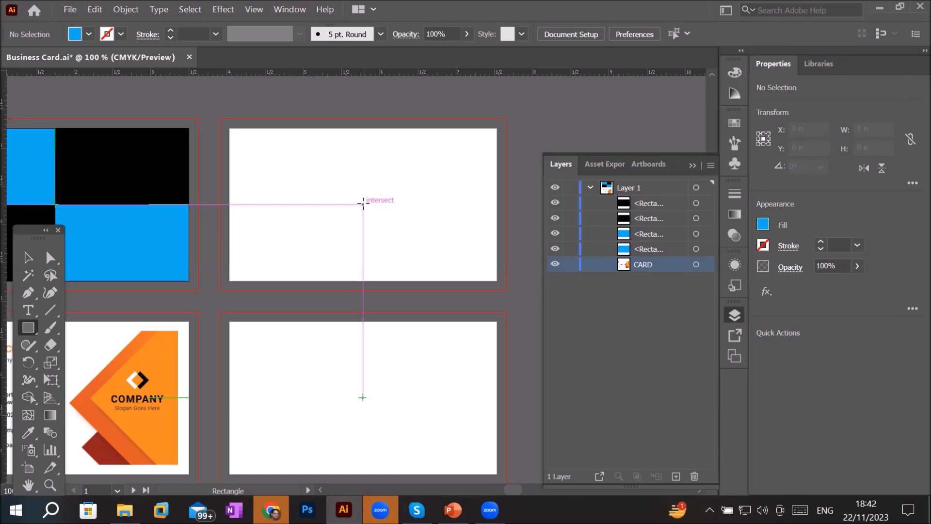
left_click_drag(363, 204, 391, 209)
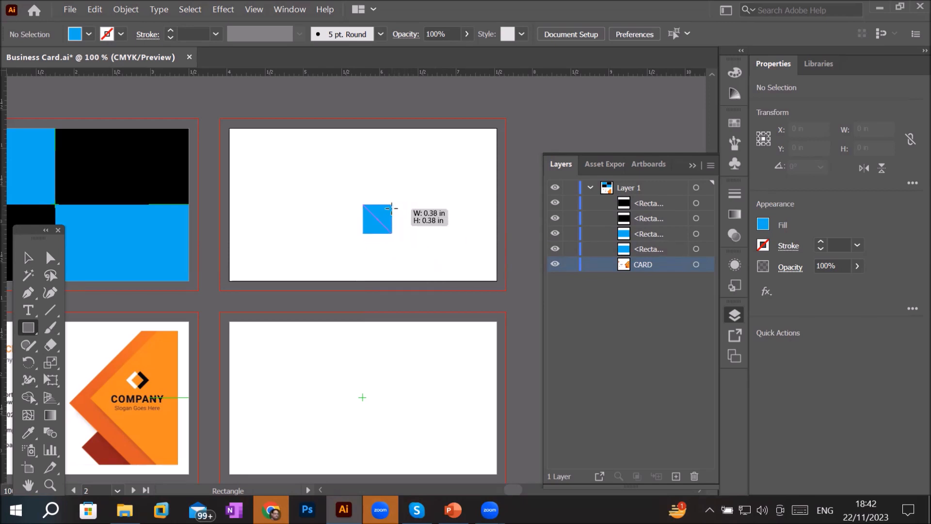
left_click_drag(391, 209, 392, 210)
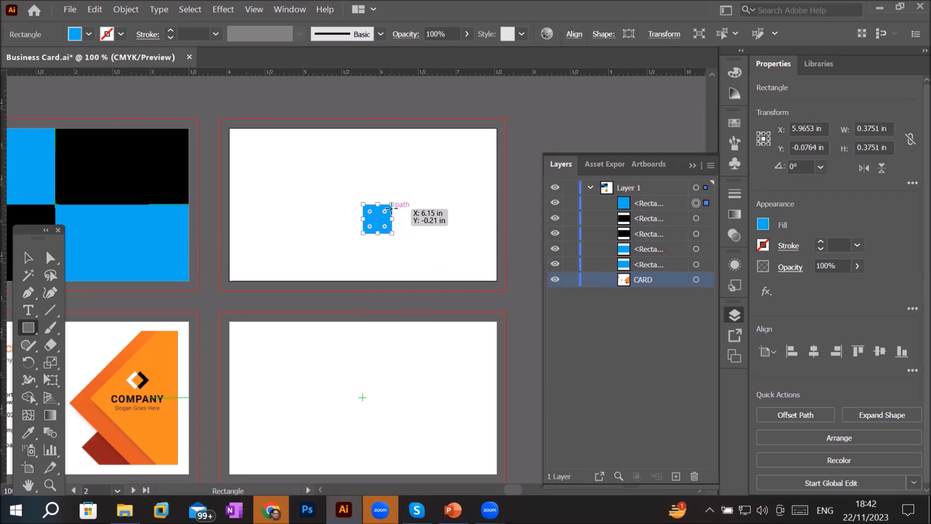
- Move the small square to the second card's upper-left corner
left_click(28, 257)
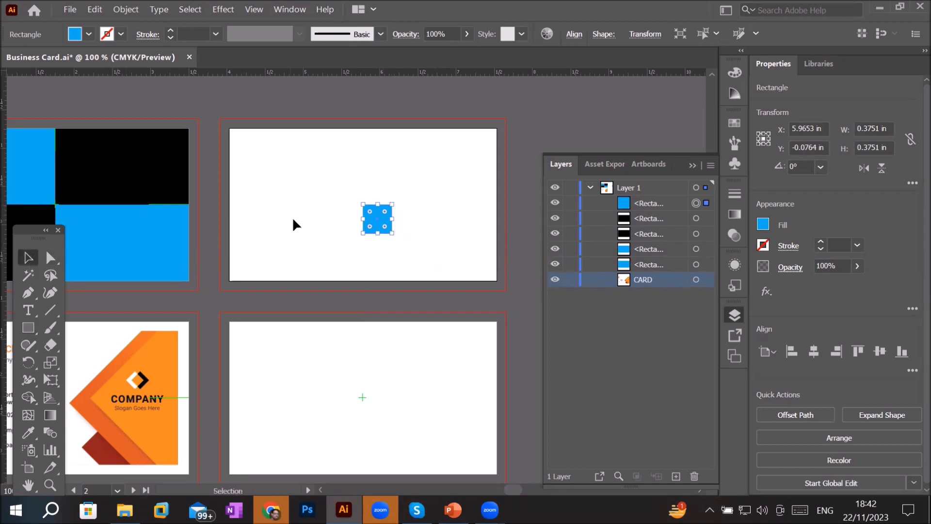
left_click_drag(371, 220, 236, 146)
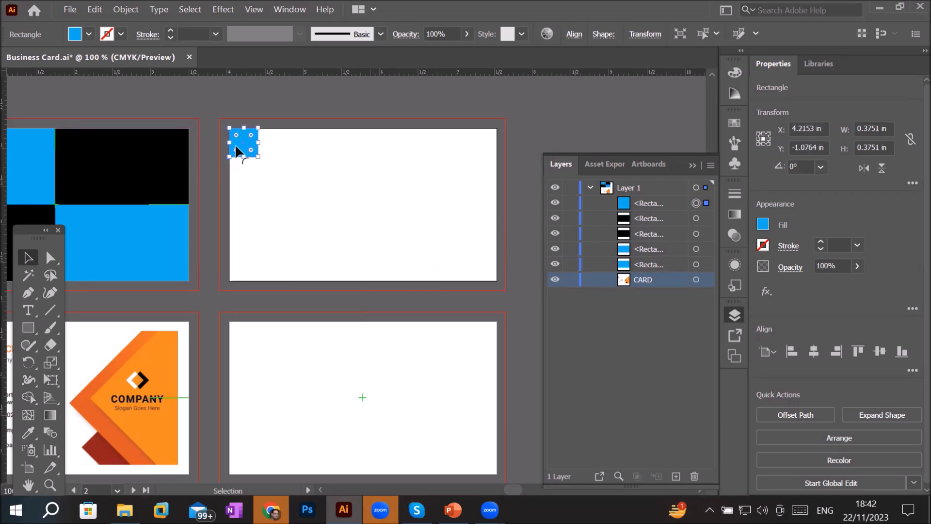
mouse_move(237, 152)
left_mouse_down()
mouse_move(255, 166)
mouse_move(240, 151)
left_mouse_up()
- Copy the square diagonally down to the right and repeat the duplicate three times to form a stepped row
scroll(245, 145, "up", 2)
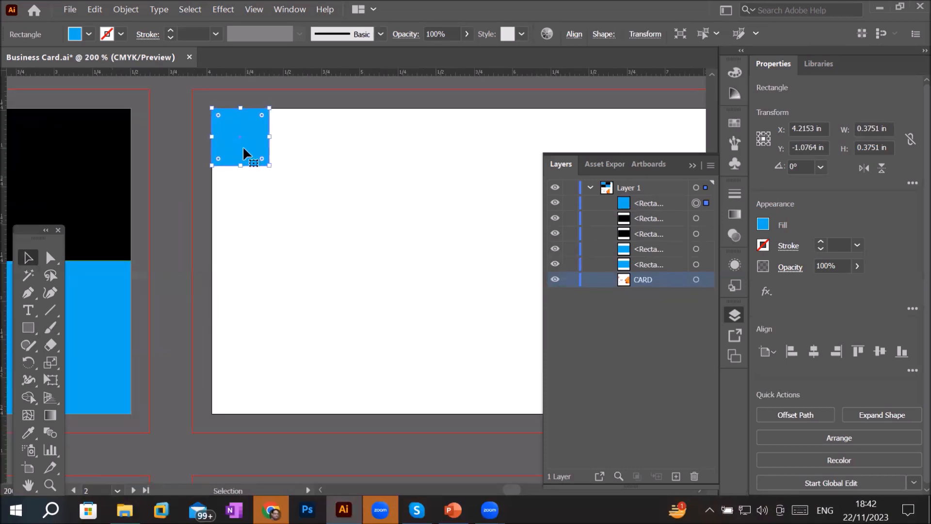
left_click_drag(243, 148, 301, 205)
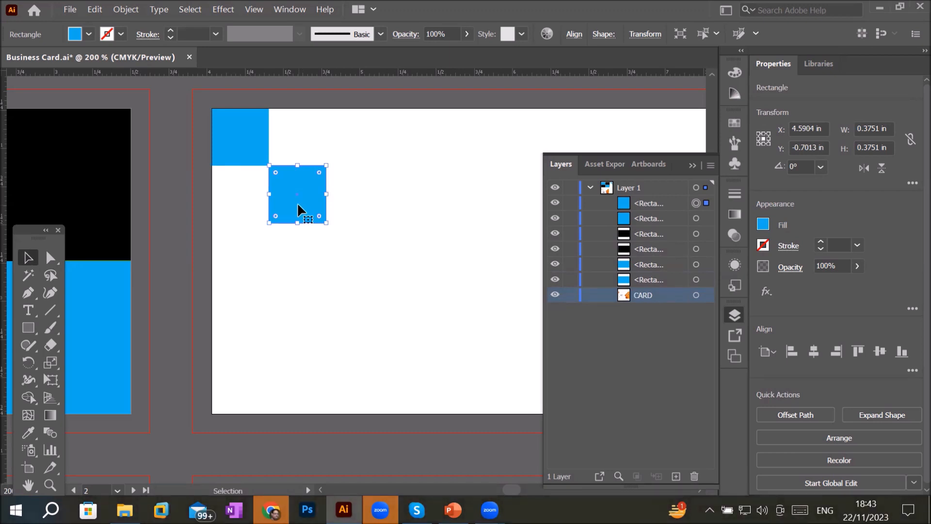
key("ctrl+d")
key("ctrl+d")
key("ctrl+d")
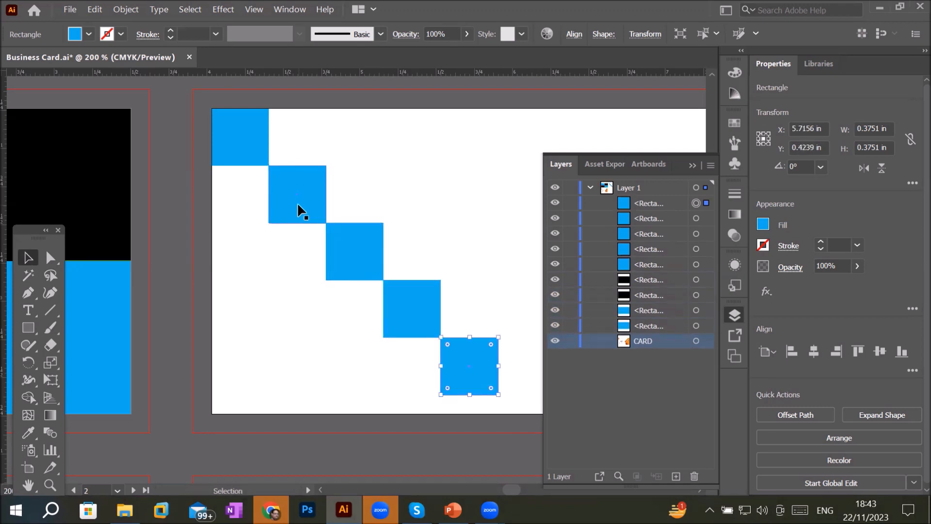
- Duplicate the last square diagonally up and to the right of itself
scroll(347, 207, "down", 2)
scroll(430, 196, "down", 1)
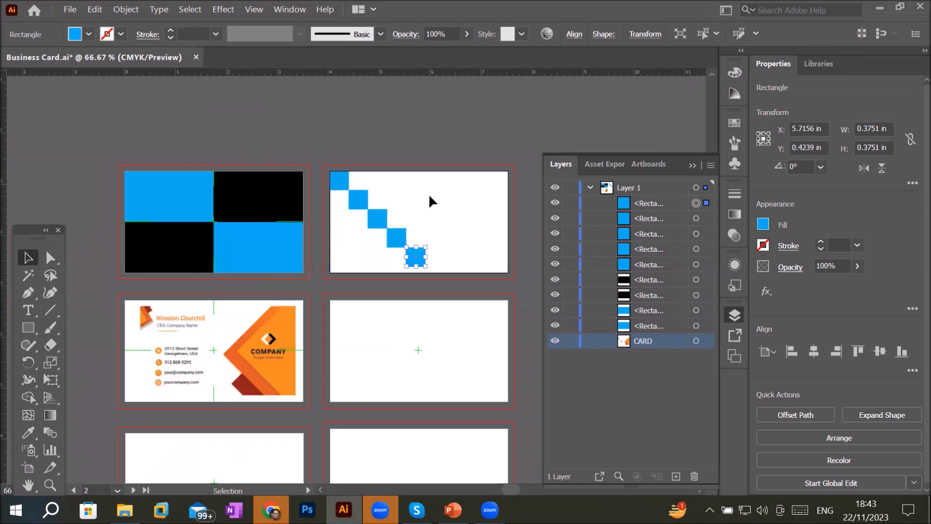
scroll(514, 158, "up", 1)
scroll(409, 327, "up", 2)
scroll(410, 330, "up", 1)
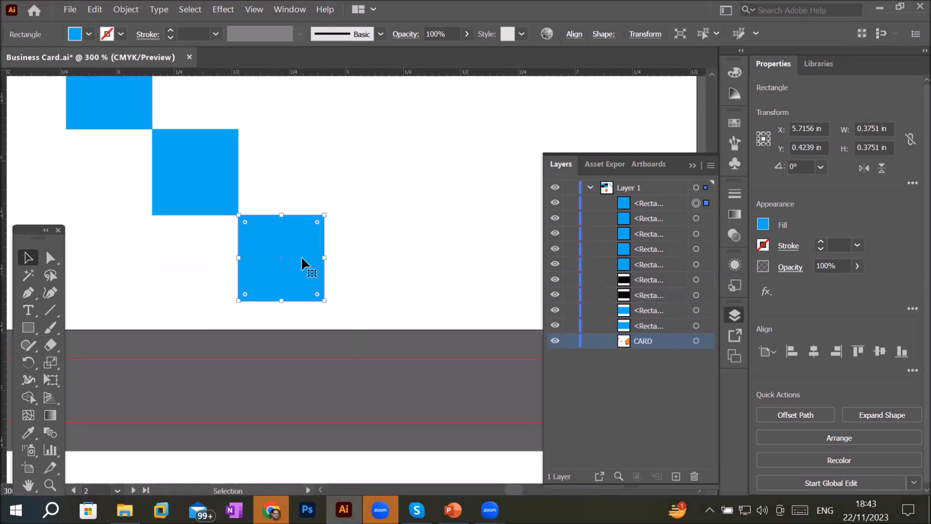
left_click_drag(302, 255, 392, 179)
scroll(458, 173, "down", 3)
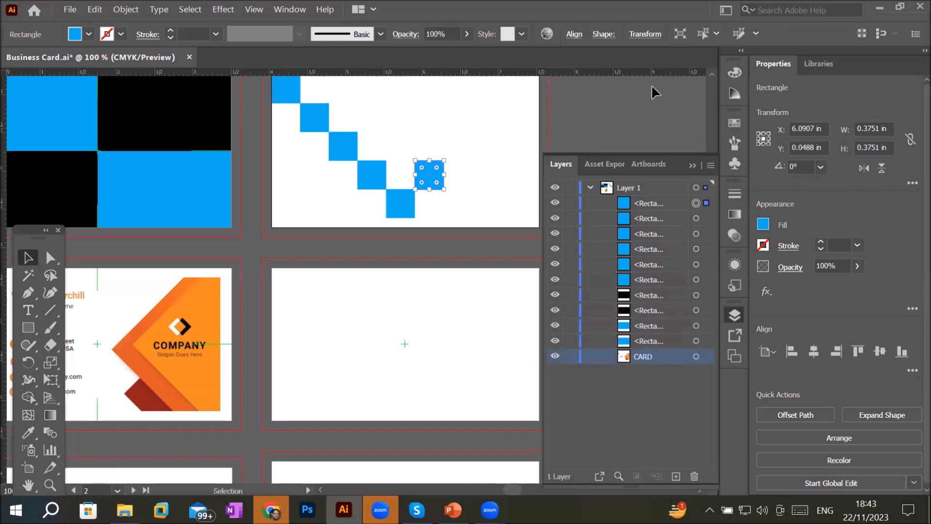
- Repeat the duplicate three more times to complete a V-shaped row of squares on the second card
key("ctrl+d")
key("ctrl+d")
key("ctrl+d")
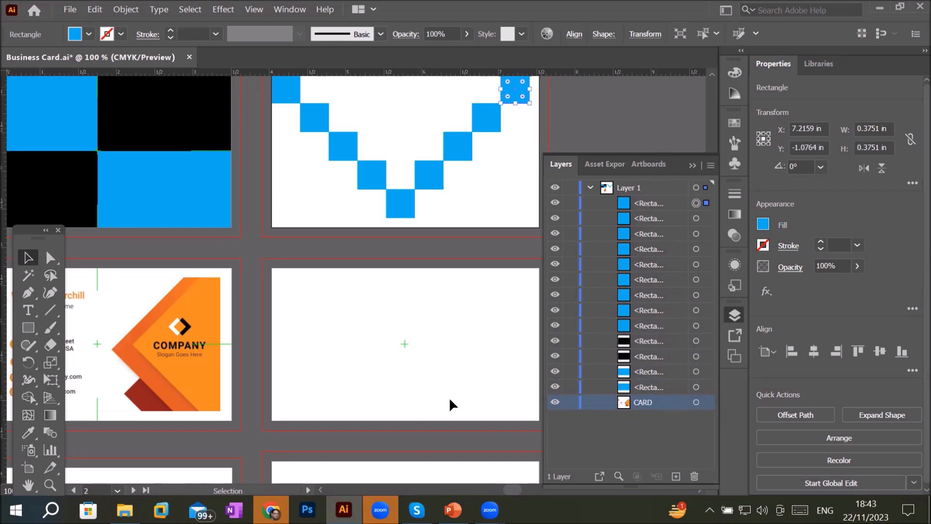
- Draw a square of about 1.15 in outward from the centre of the fourth card
scroll(468, 391, "up", 2)
key("space")
left_click_drag(481, 380, 399, 326)
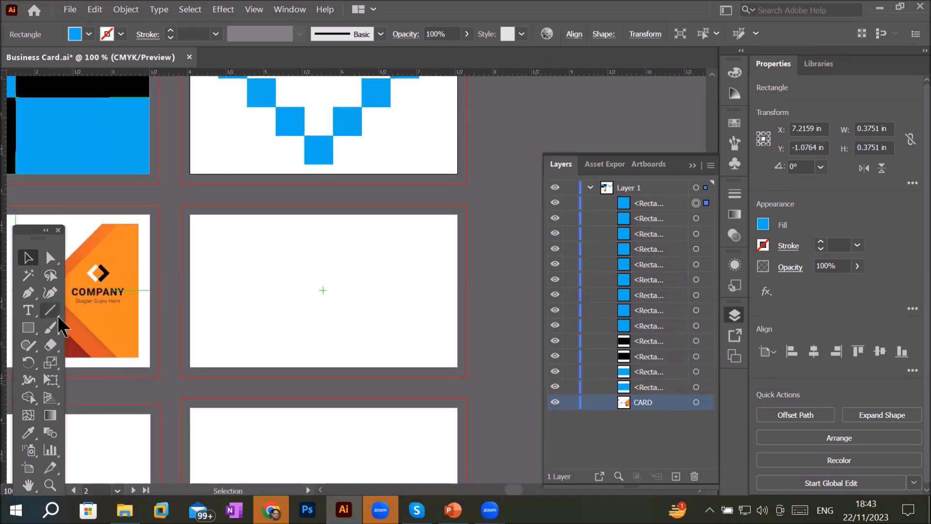
left_click(28, 327)
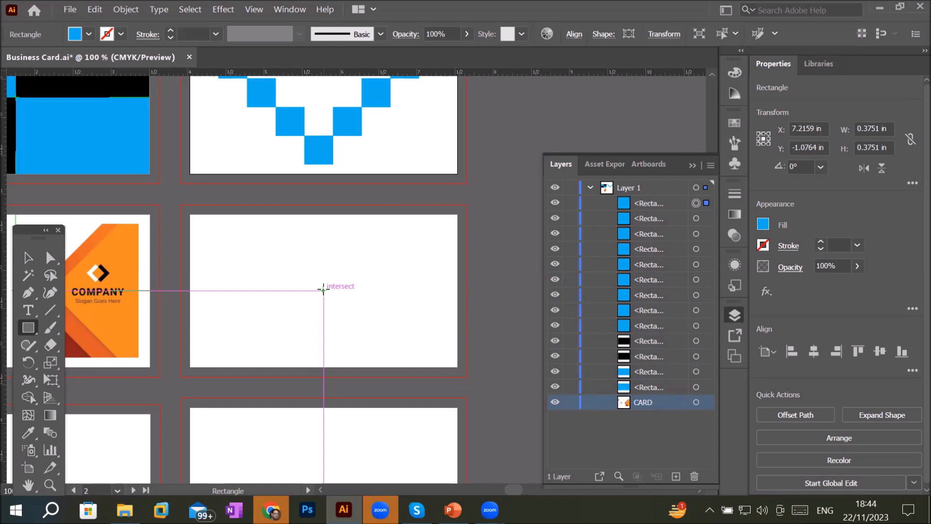
left_click_drag(324, 290, 385, 343)
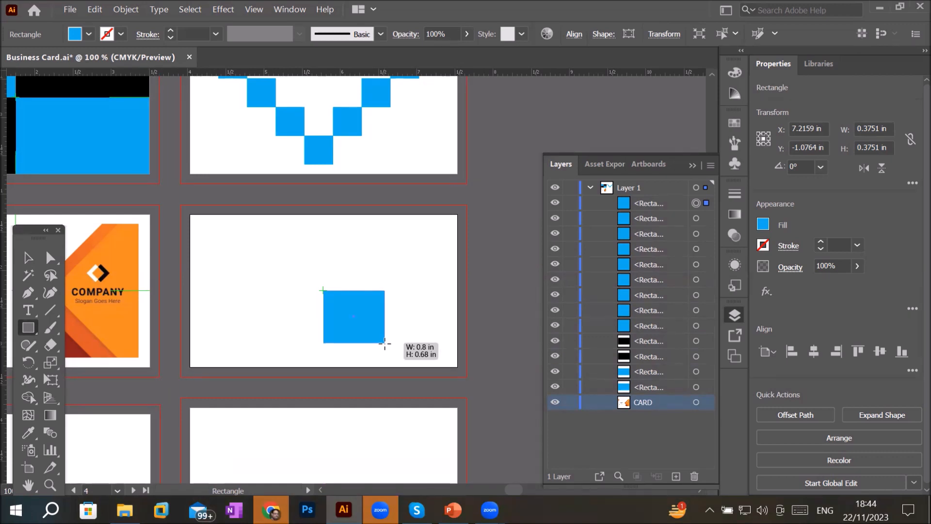
key("alt")
mouse_move(385, 343)
left_mouse_down()
mouse_move(378, 298)
mouse_move(386, 360)
mouse_move(382, 342)
left_mouse_up()
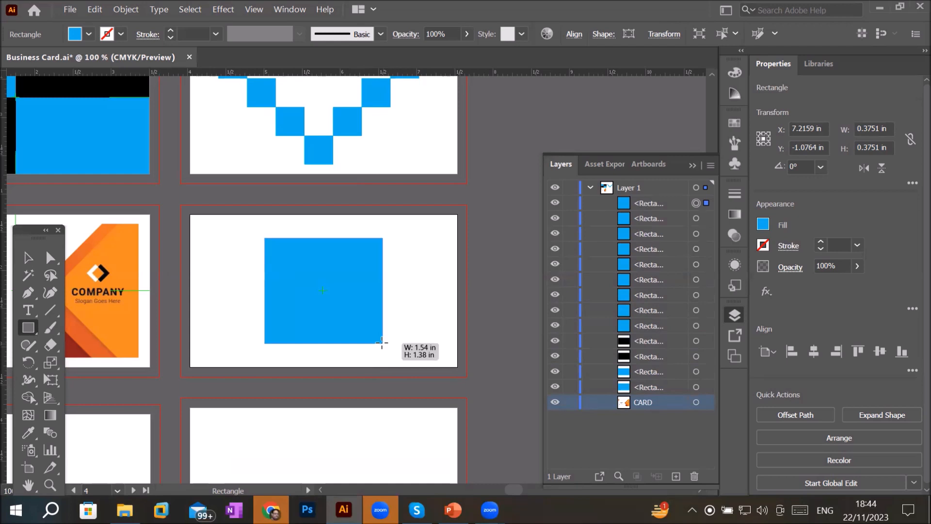
mouse_move(382, 342)
left_mouse_down()
mouse_move(375, 334)
mouse_move(440, 335)
mouse_move(427, 320)
mouse_move(389, 322)
mouse_move(425, 329)
mouse_move(358, 324)
mouse_move(457, 364)
left_mouse_up()
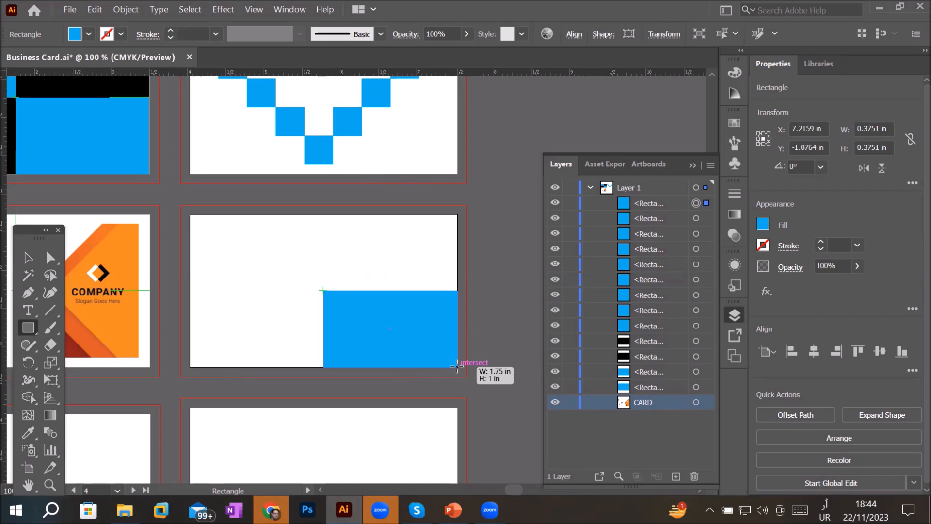
key("alt")
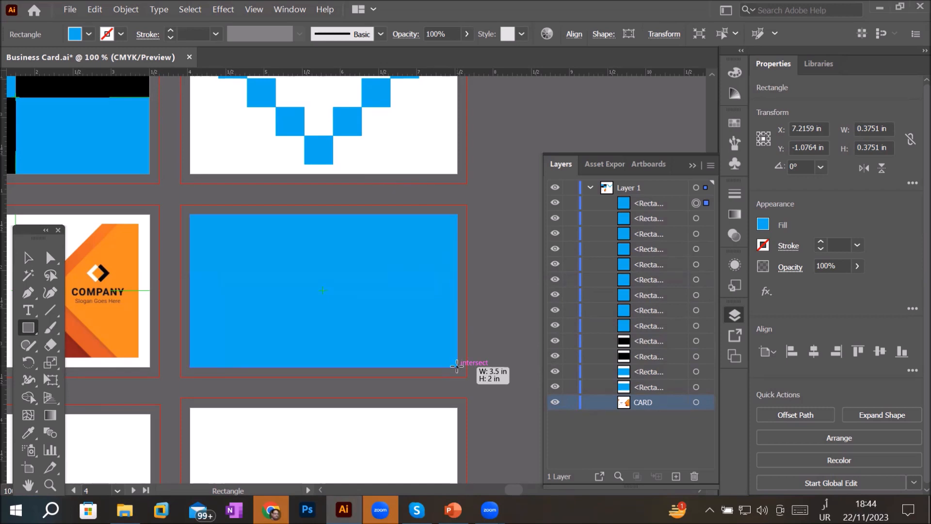
mouse_move(456, 366)
left_mouse_down()
mouse_move(339, 315)
mouse_move(340, 306)
mouse_move(365, 306)
mouse_move(366, 326)
mouse_move(341, 304)
left_mouse_up()
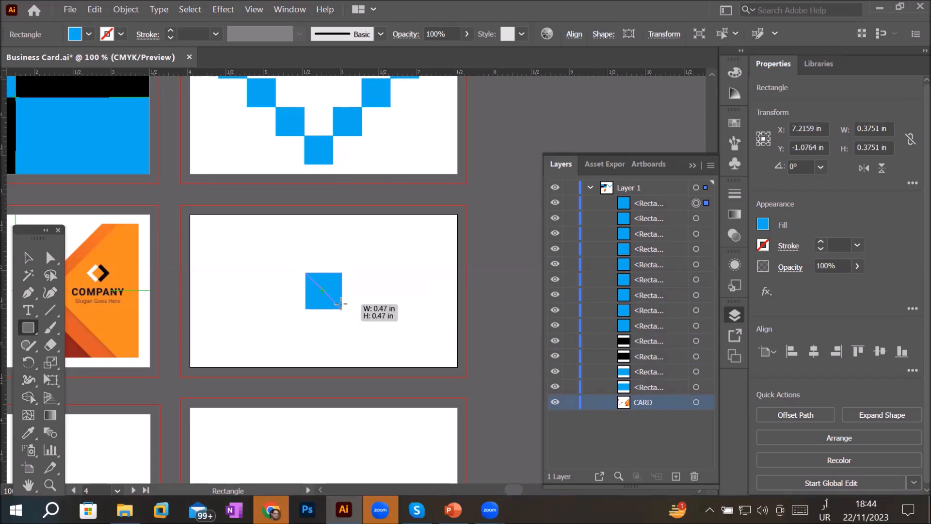
mouse_move(341, 303)
left_mouse_down()
mouse_move(370, 333)
mouse_move(382, 328)
mouse_move(342, 298)
mouse_move(396, 361)
mouse_move(365, 311)
left_mouse_up()
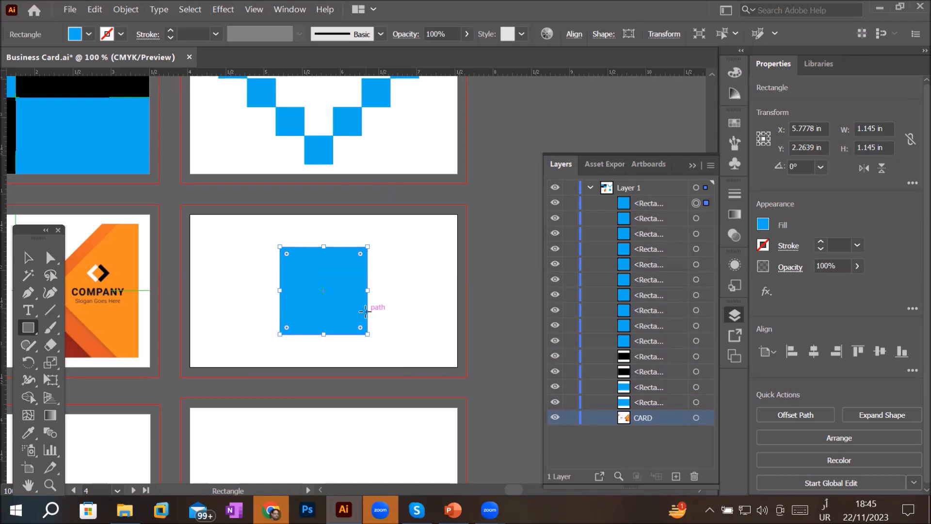
left_click(25, 332)
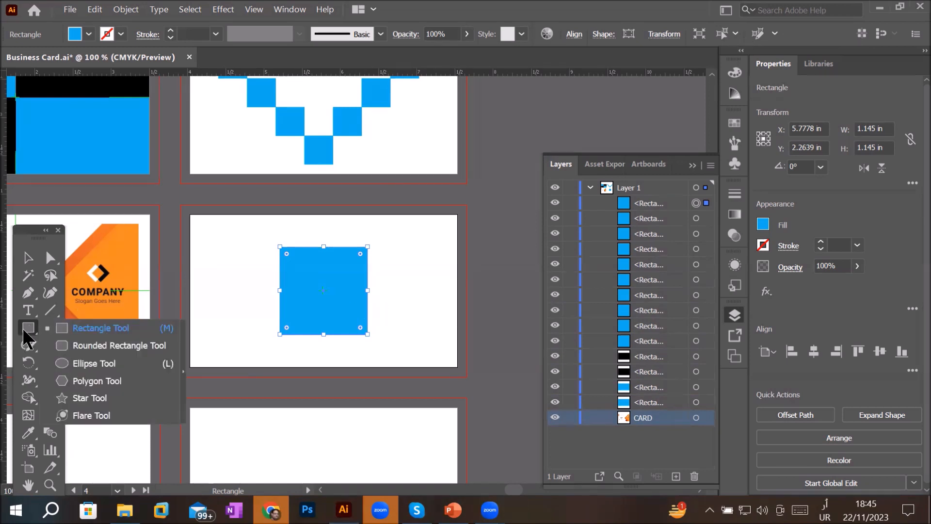
left_click(88, 369)
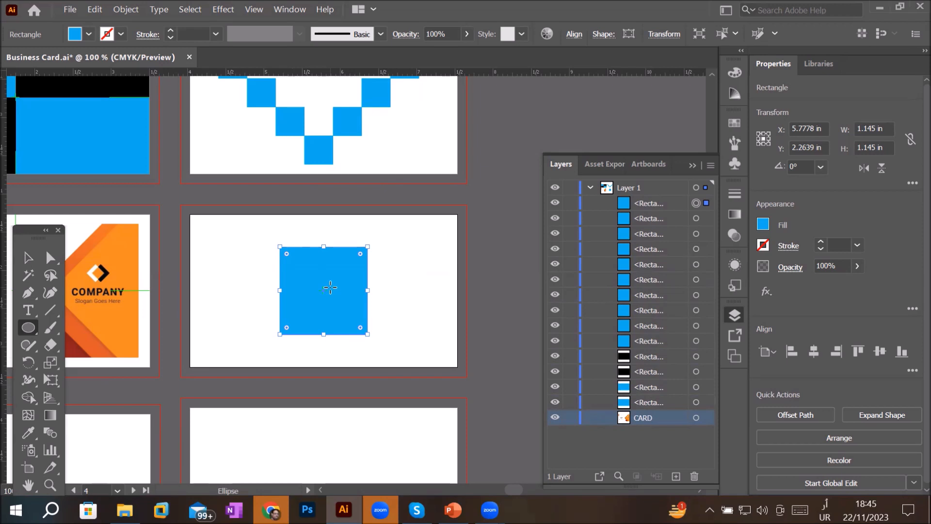
scroll(374, 323, "up", 2)
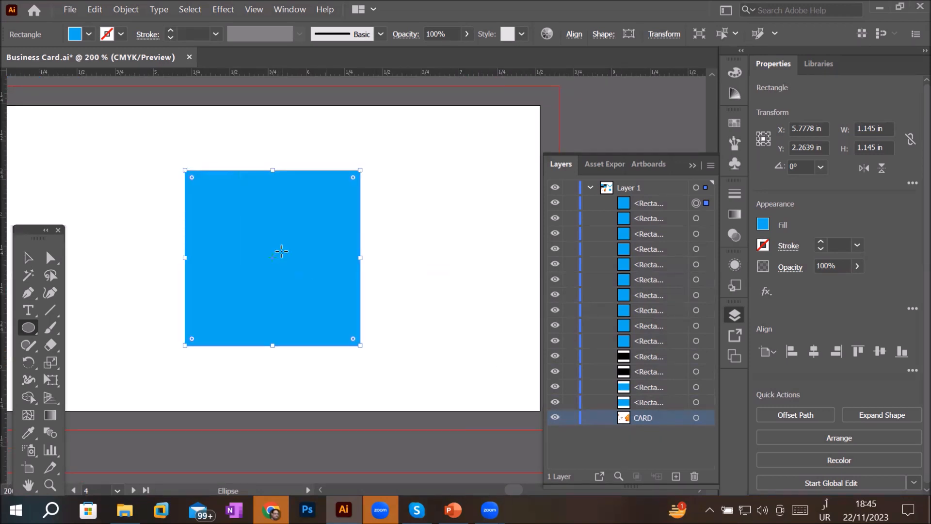
left_click_drag(282, 251, 332, 319)
key("ctrl+z")
- Try filling the square with red, then undo the fill
left_click(88, 34)
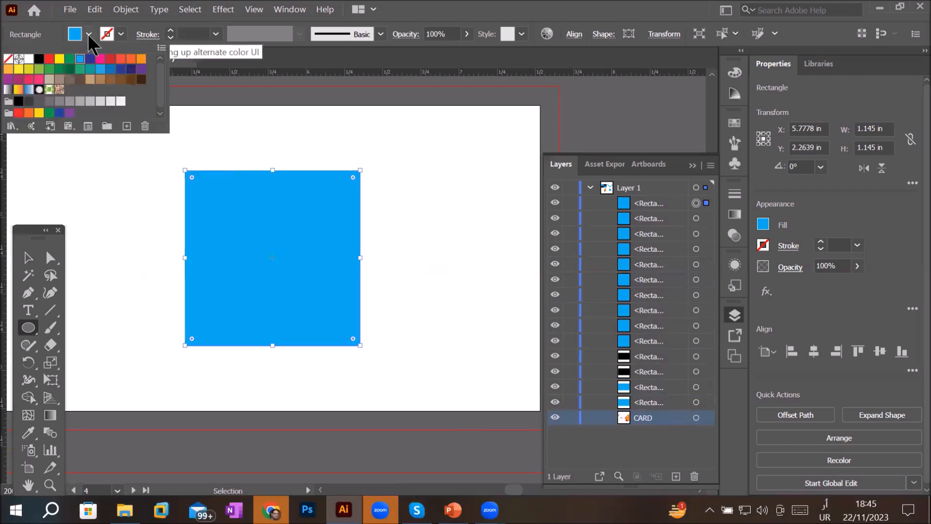
left_click(48, 59)
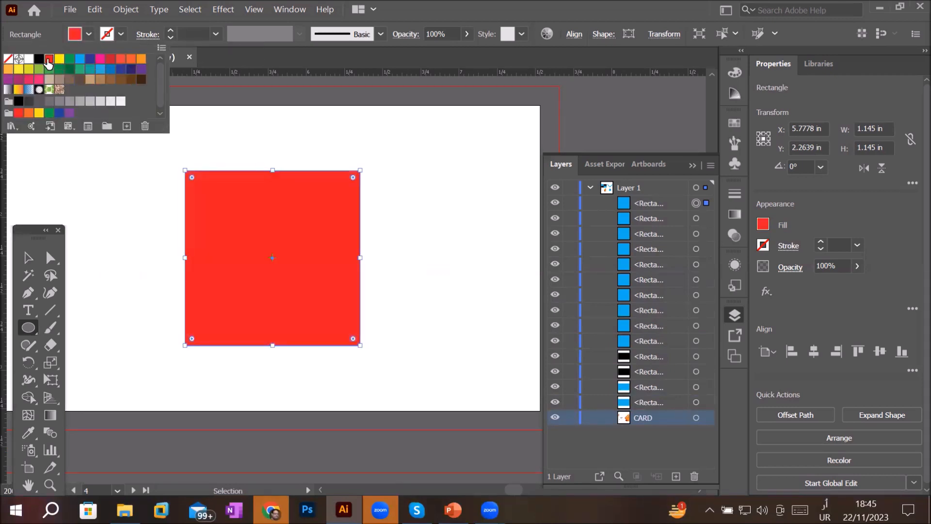
left_click(218, 180)
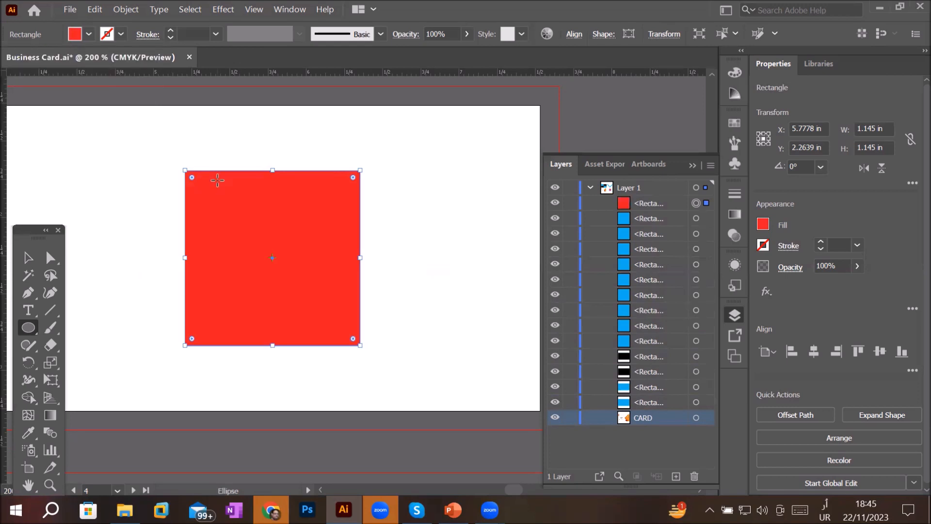
key("ctrl+z")
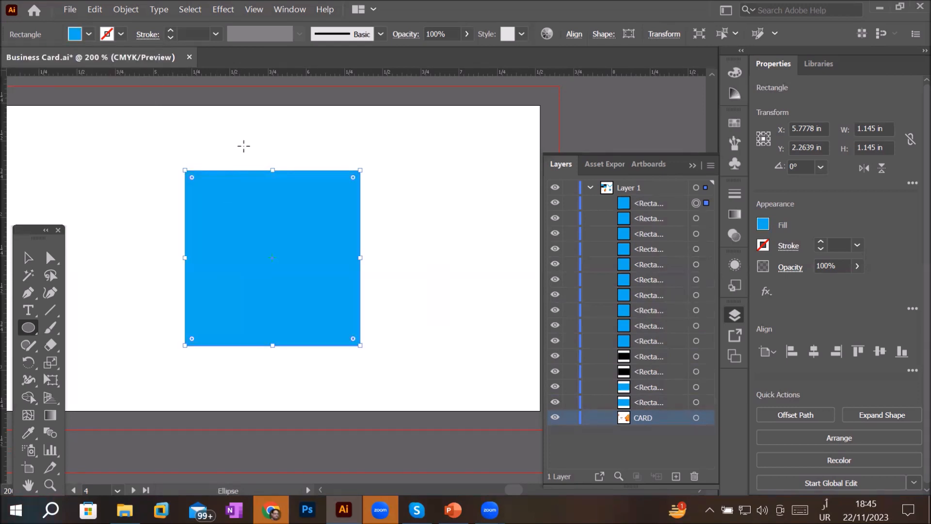
- Deselect everything and set the default fill colour to red
left_click(28, 257)
left_click(124, 160)
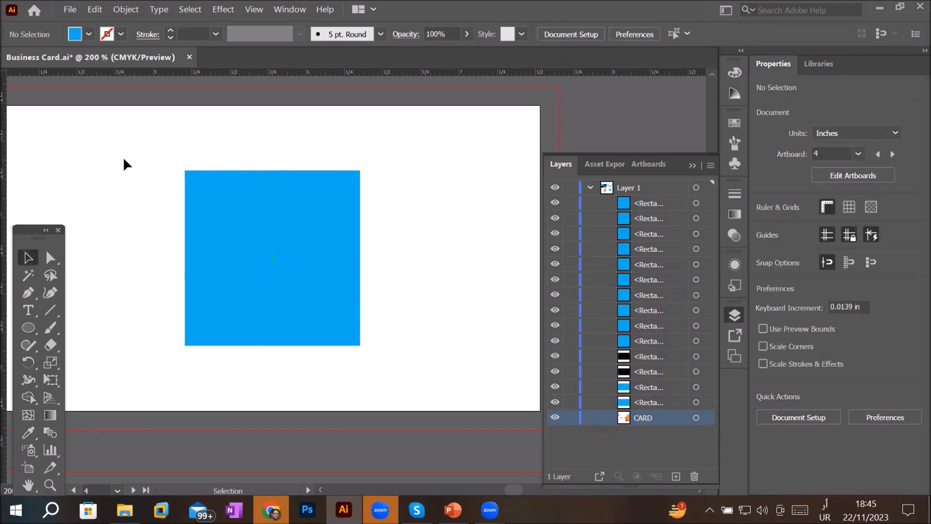
left_click(90, 35)
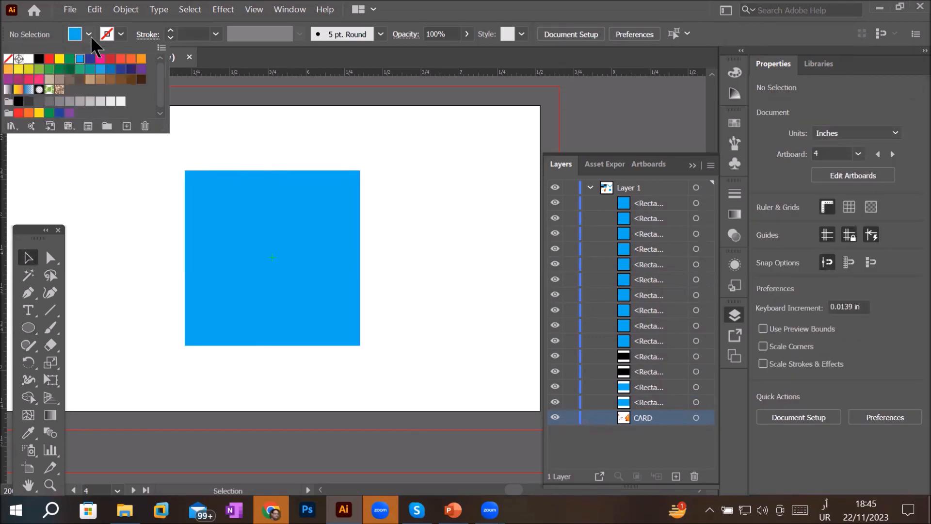
left_click(49, 59)
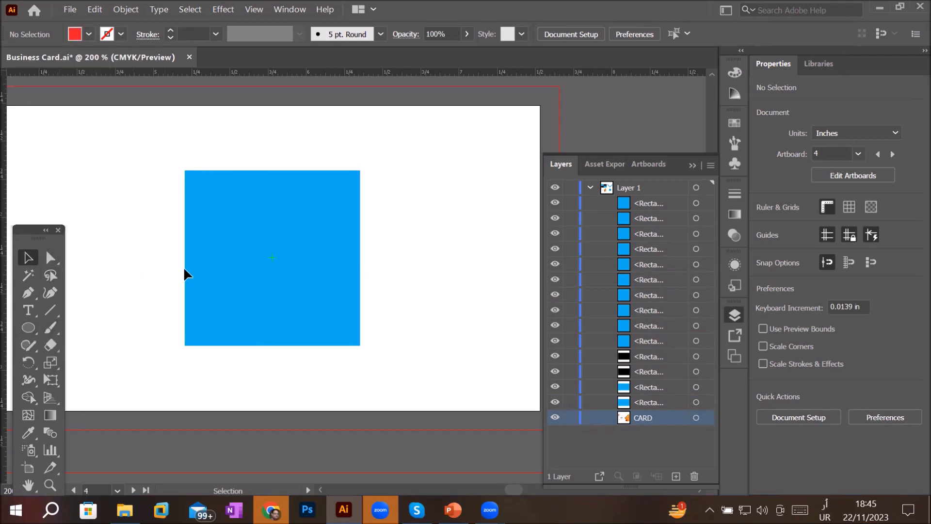
- Draw a circle of about 0.57 in from the square's centre into its lower-right quarter
scroll(271, 261, "up", 2)
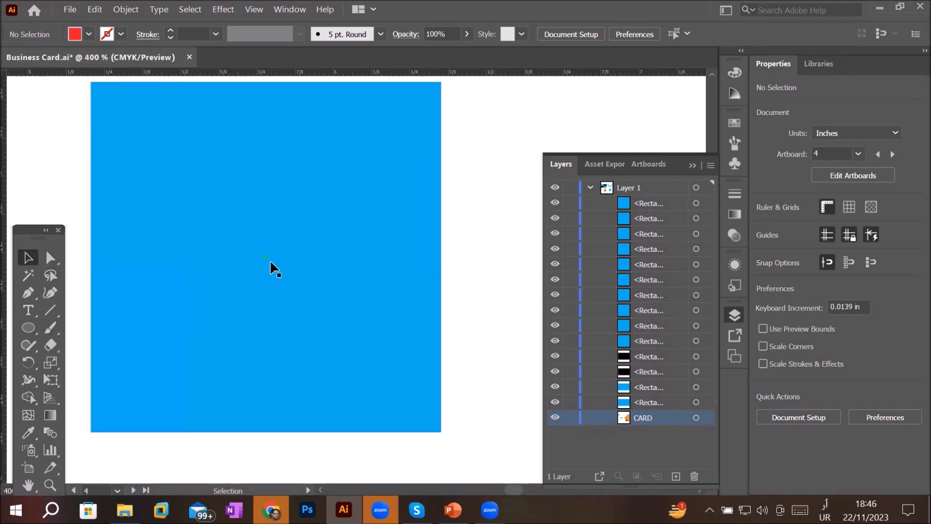
left_click(28, 327)
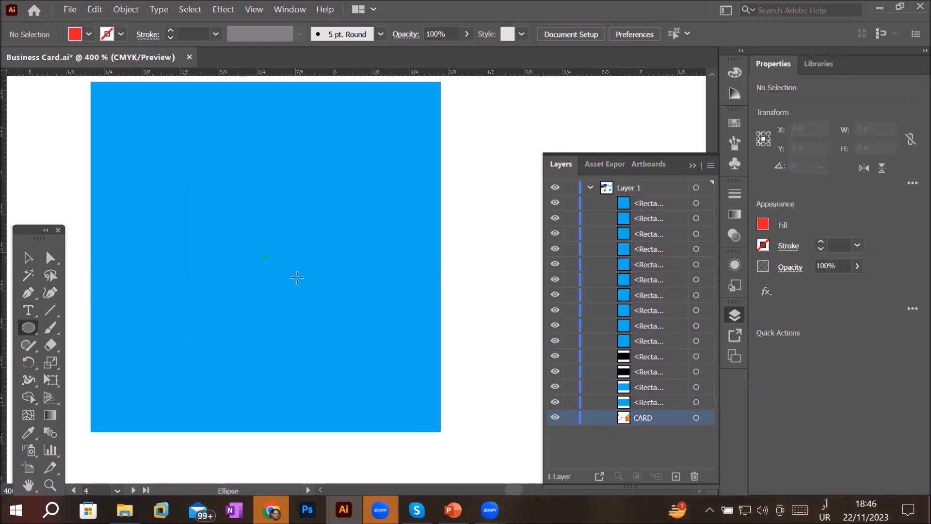
scroll(306, 221, "down", 2)
scroll(305, 220, "up", 1)
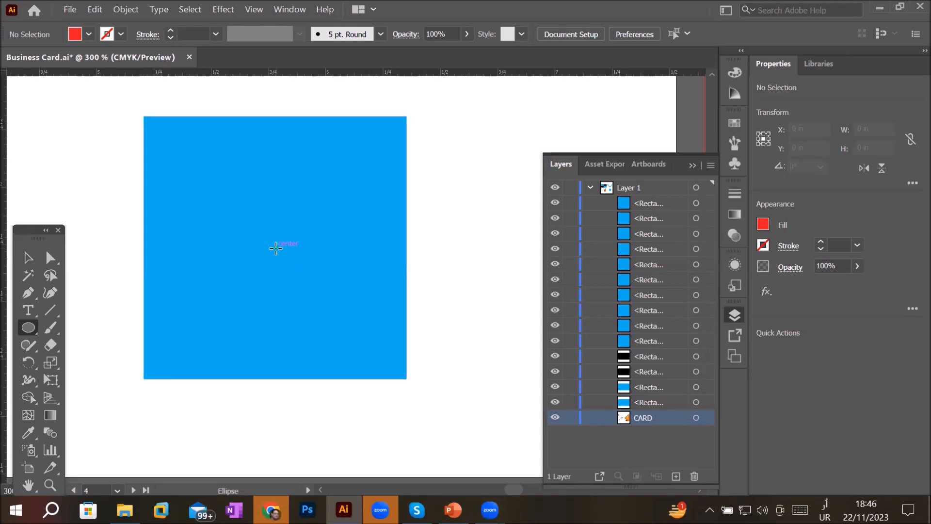
left_click_drag(276, 247, 457, 365)
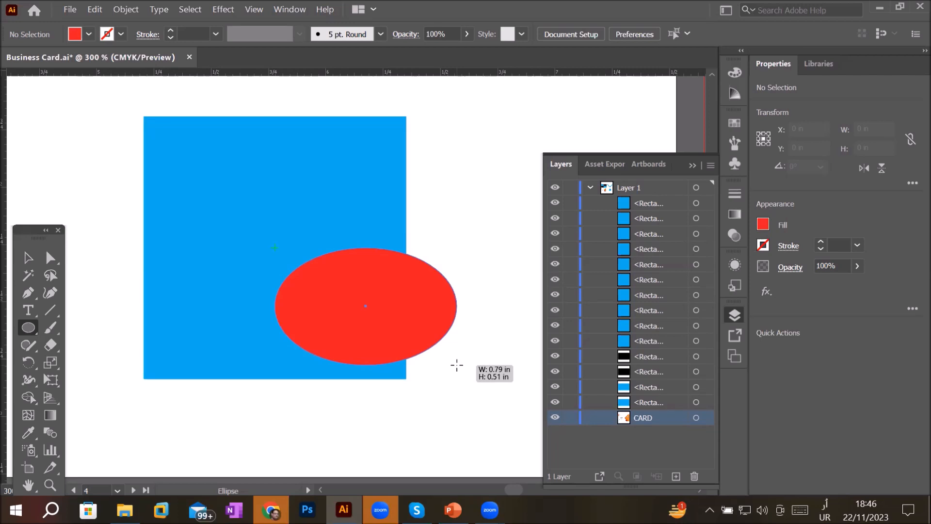
left_click_drag(457, 365, 406, 320)
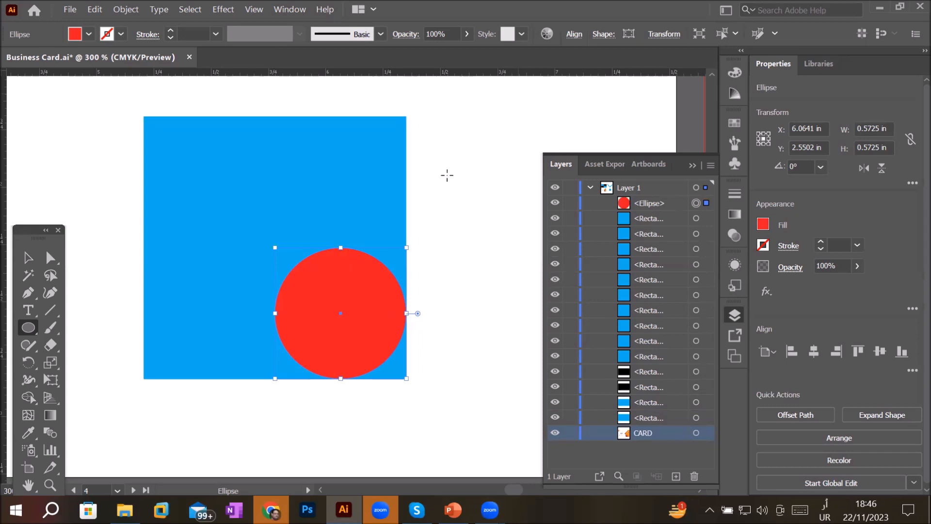
- Copy the circle into the square's other quarters, then undo all the circles
left_click(27, 258)
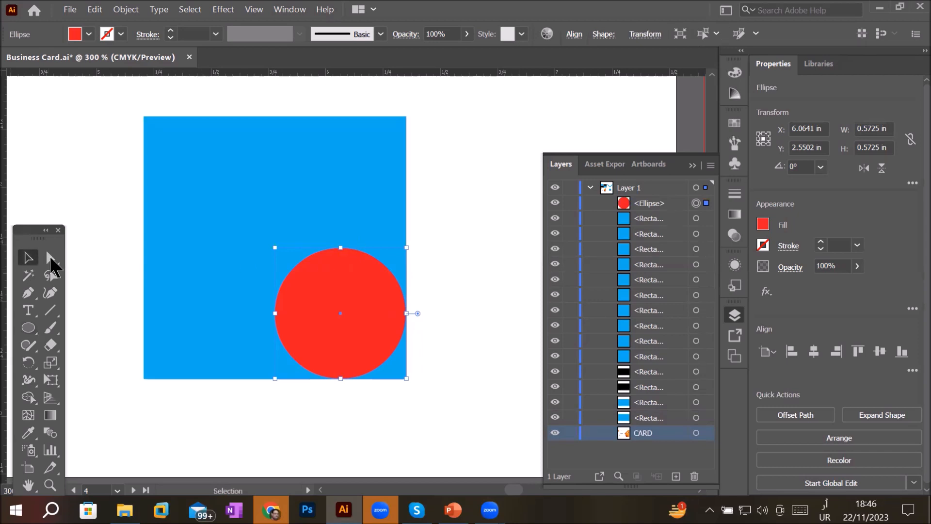
left_click_drag(361, 311, 237, 181)
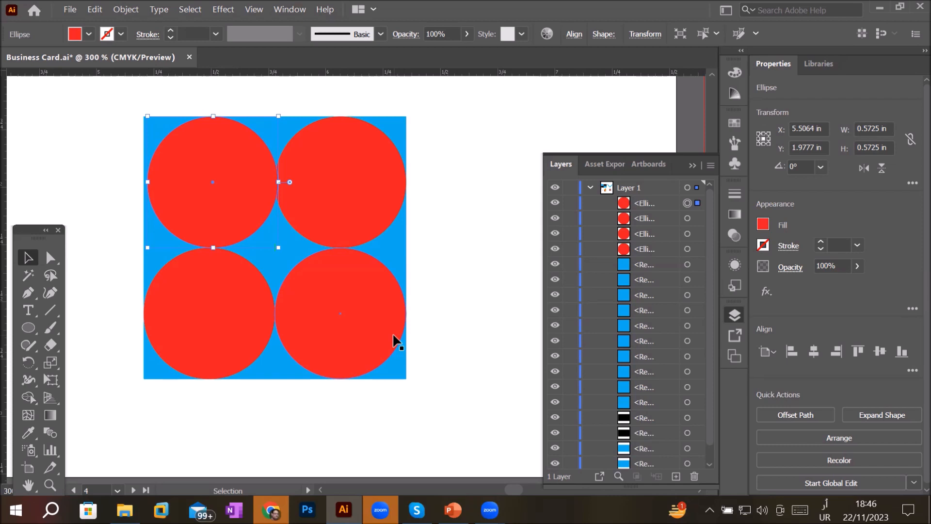
key("ctrl+z")
key("ctrl+z")
key("ctrl+z")
key("ctrl+z")
key("ctrl+z")
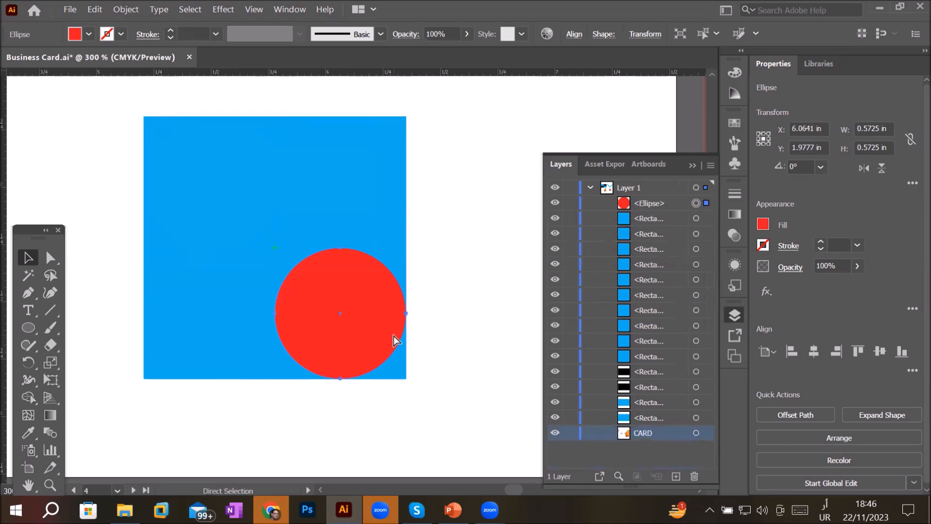
key("ctrl+z")
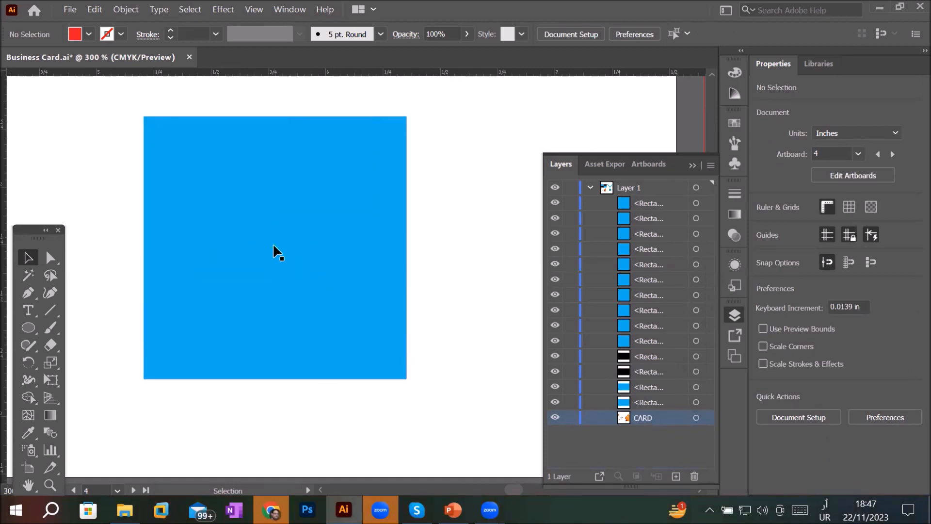
- Draw a circle of about 0.97 in centred on the blue square
left_click(30, 330)
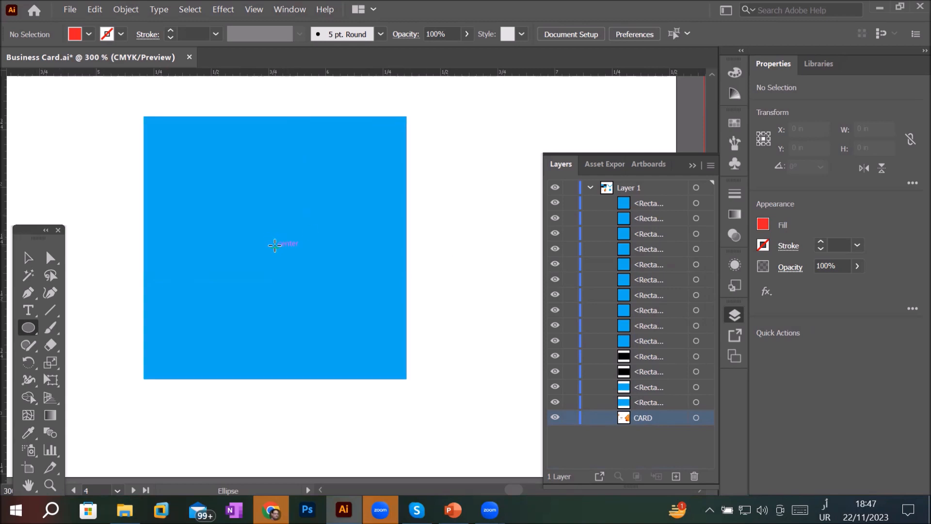
left_click_drag(274, 245, 395, 361)
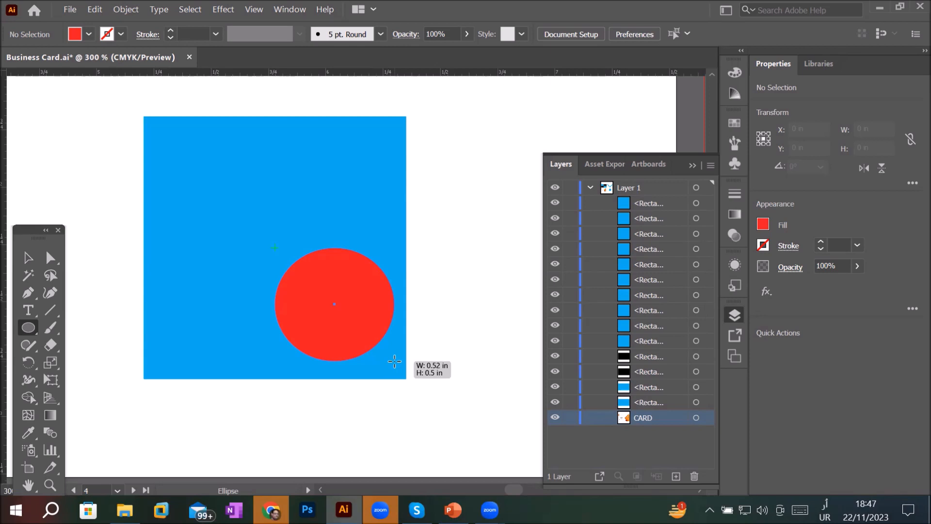
key("alt")
left_click_drag(394, 361, 386, 323)
key("shift")
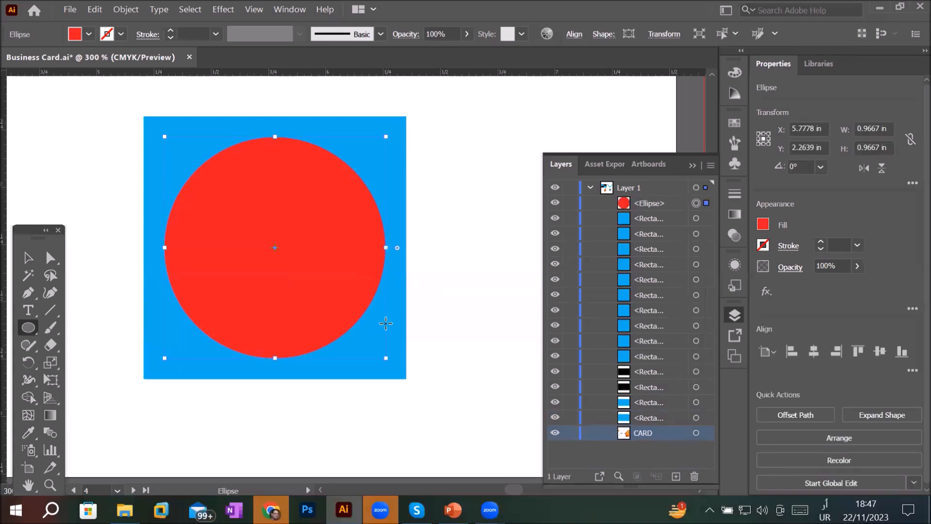
- Deselect everything and set the default fill colour to black
left_click(24, 328)
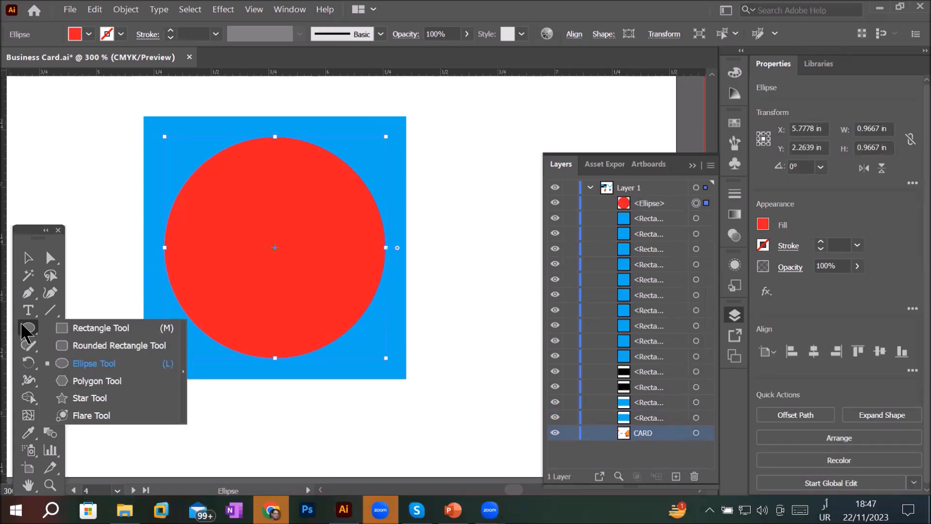
left_click(85, 397)
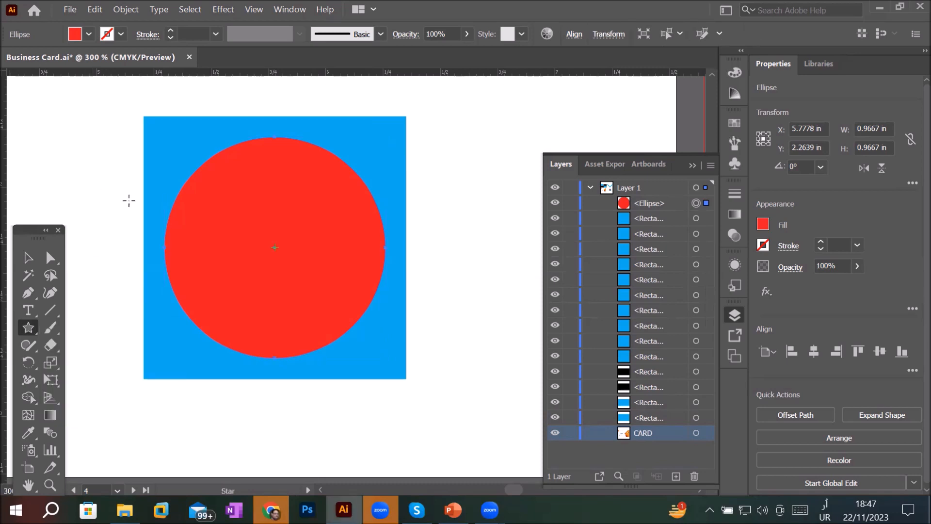
left_click(29, 257)
left_click(56, 162)
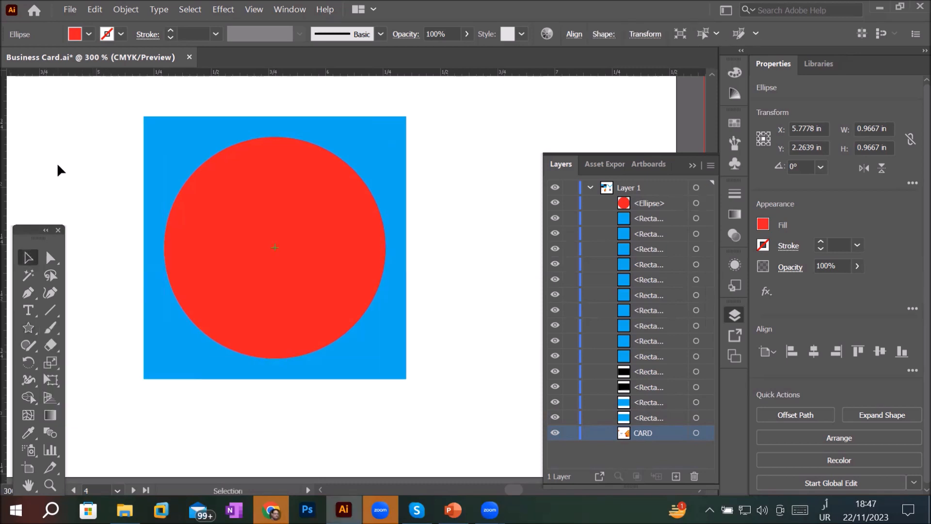
left_click(86, 39)
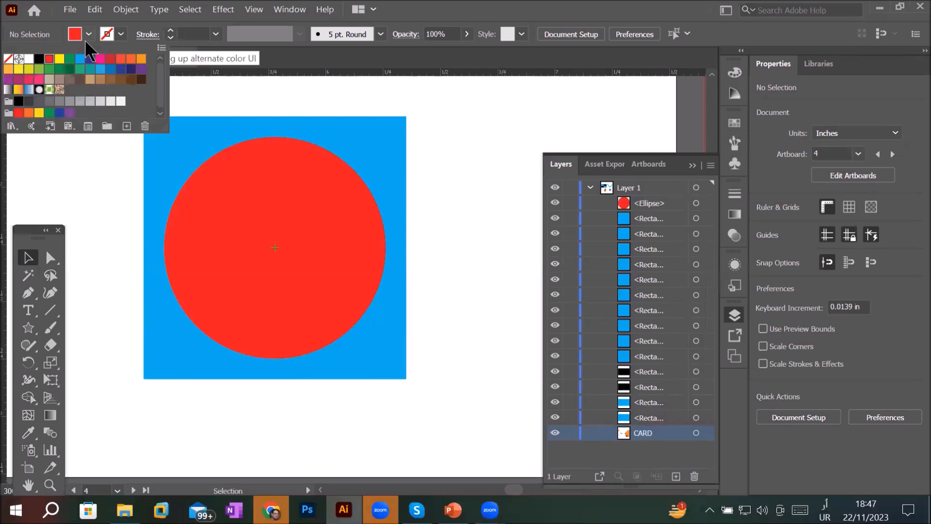
left_click(39, 59)
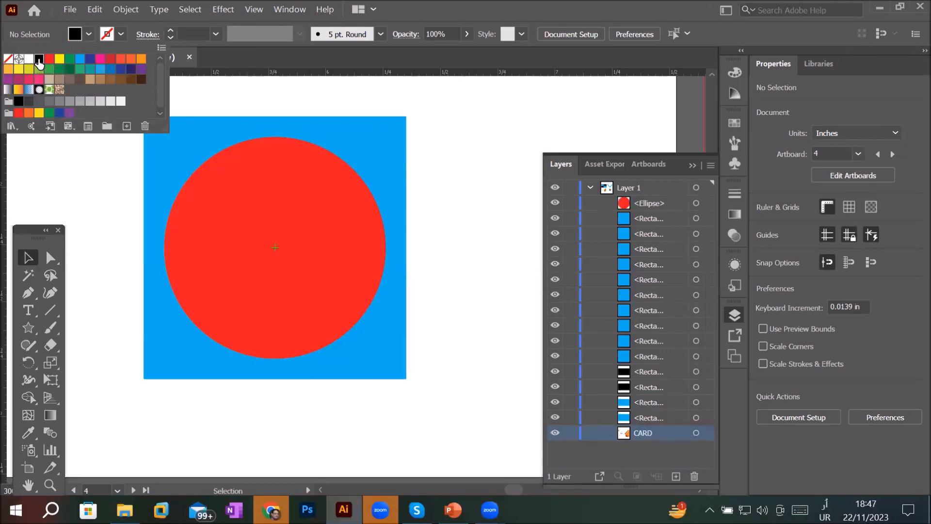
left_click(74, 186)
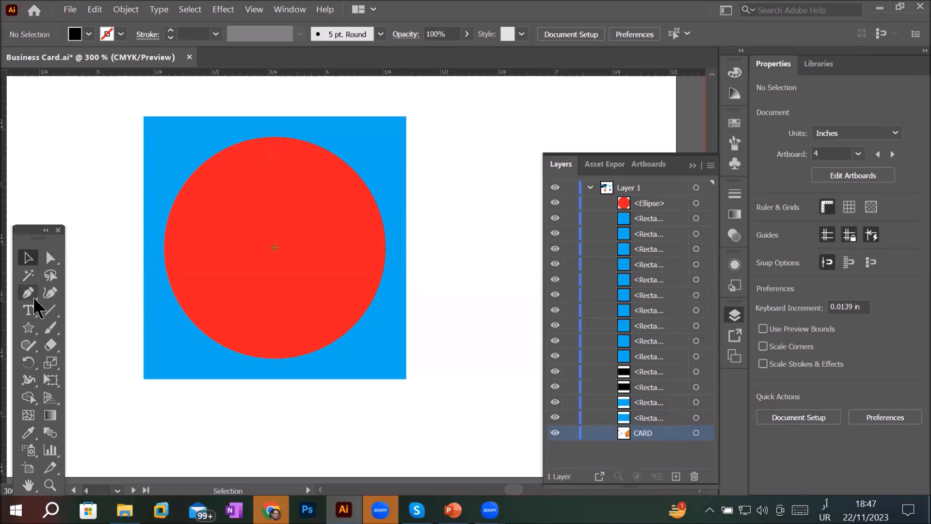
- Draw a star of about 0.67 in with the Star tool from the red circle's centre
left_click(28, 328)
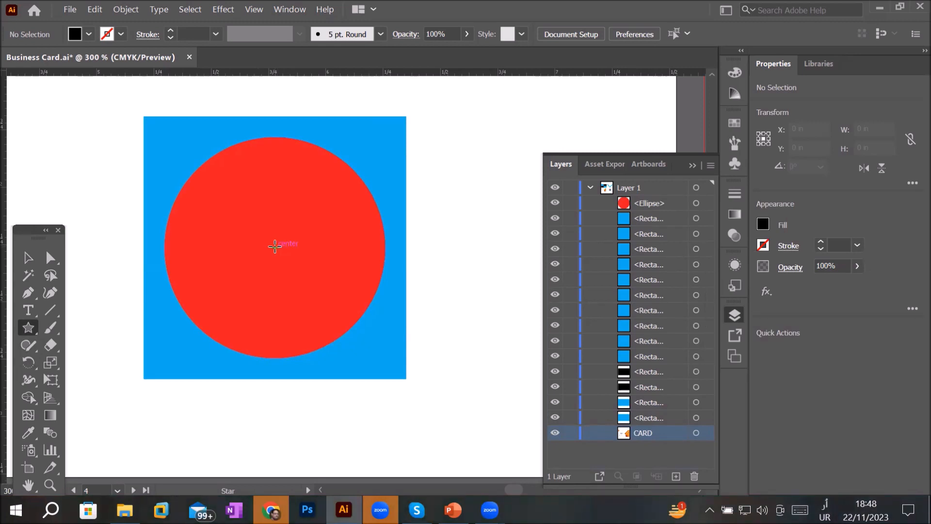
left_click_drag(275, 246, 330, 327)
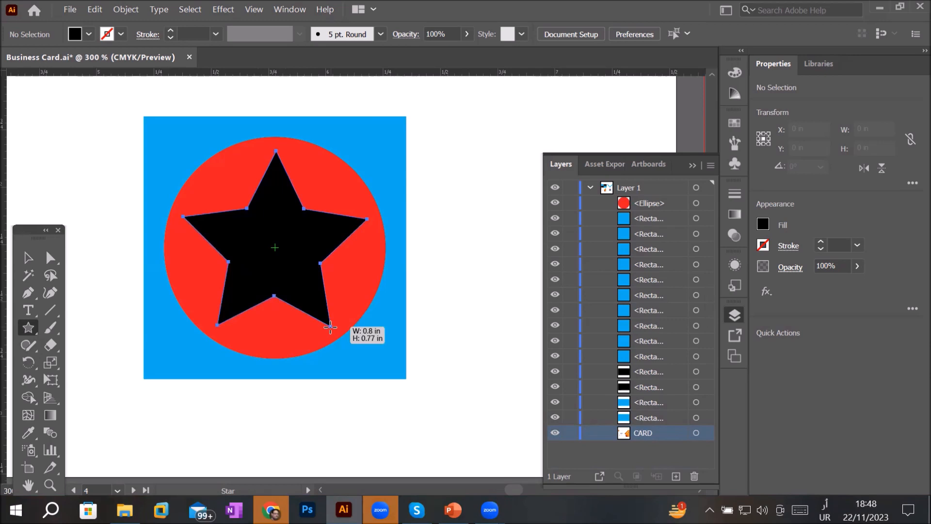
left_click_drag(330, 327, 337, 297)
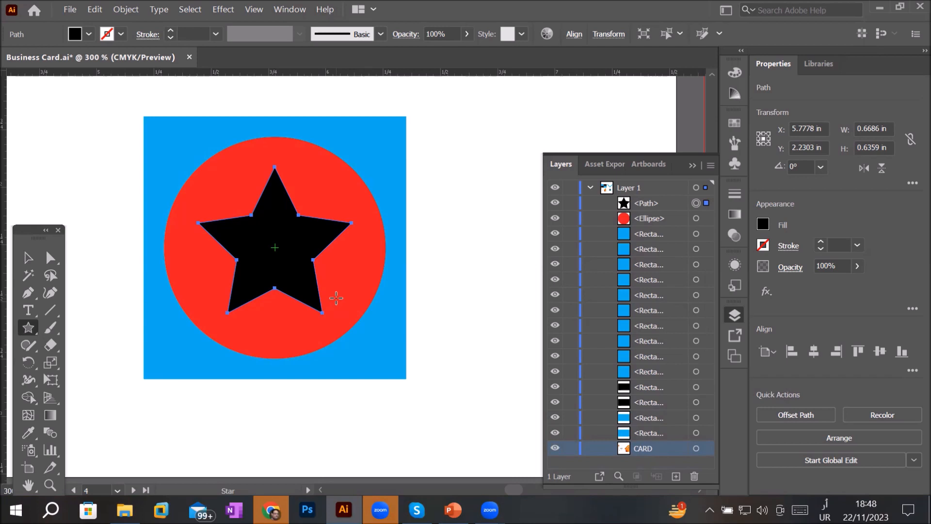
- Draw a rectangle from the centre of the next empty card, then delete it
scroll(336, 298, "down", 3)
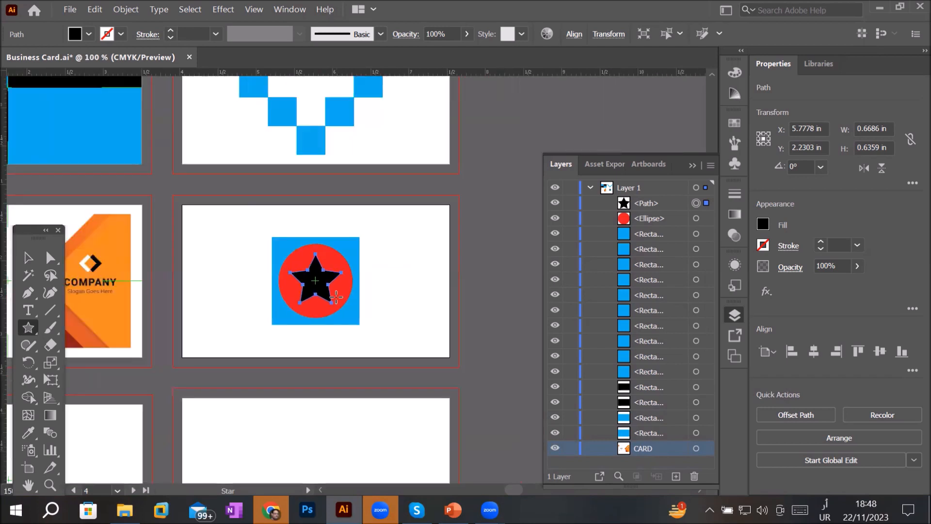
left_click_drag(382, 428, 387, 200)
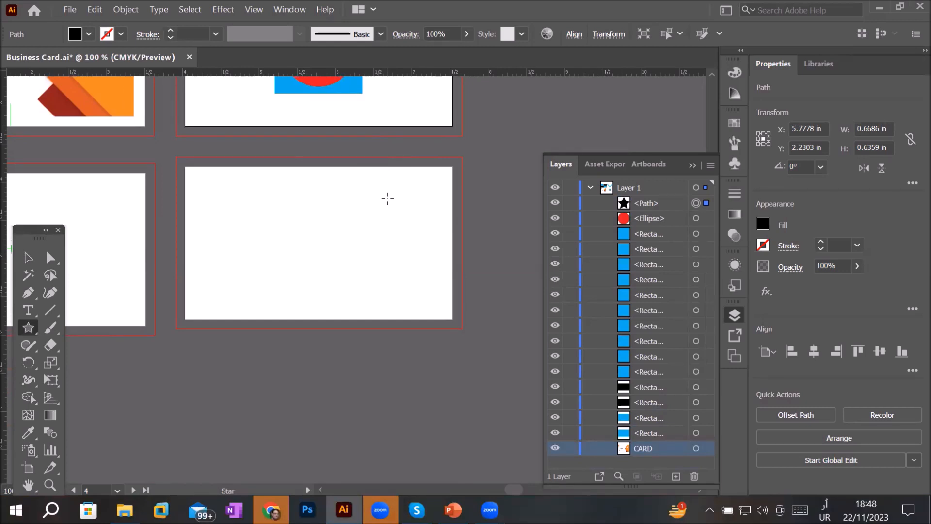
left_click(24, 334)
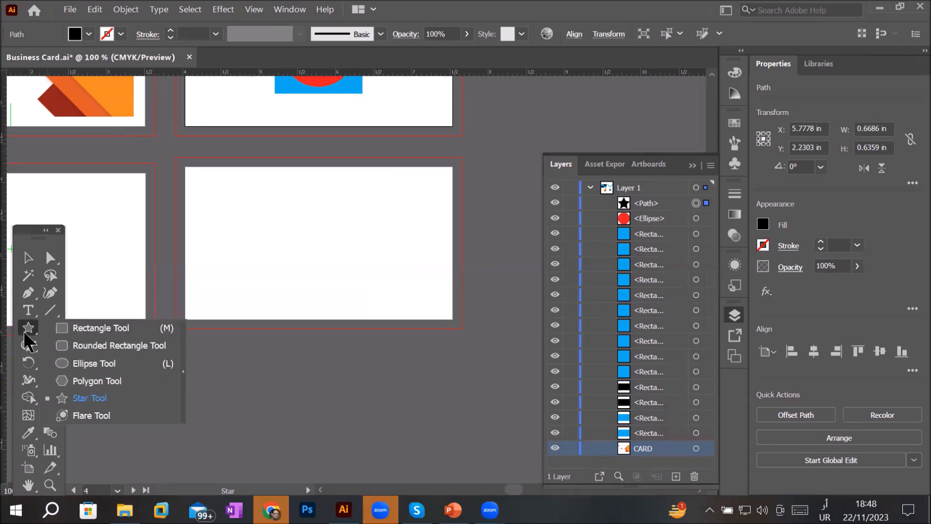
left_click(78, 330)
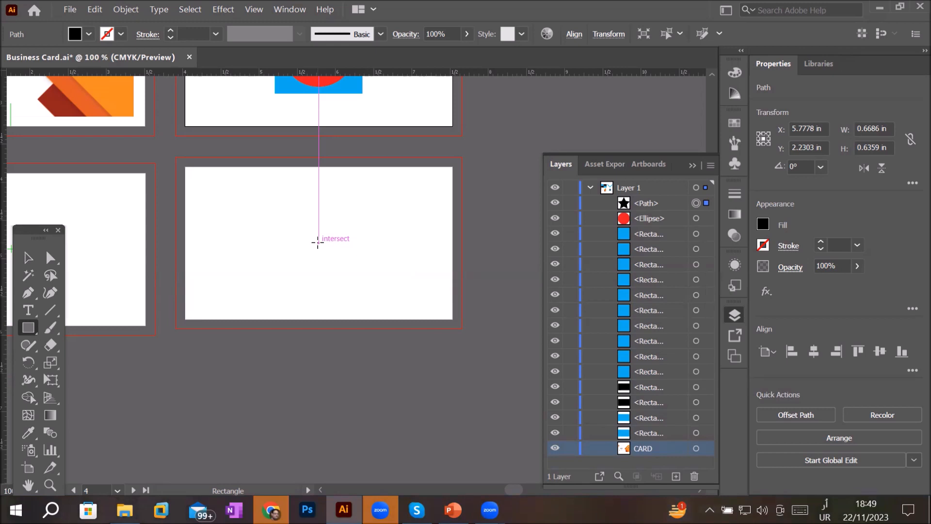
mouse_move(318, 242)
left_mouse_down()
mouse_move(377, 279)
mouse_move(395, 314)
left_mouse_up()
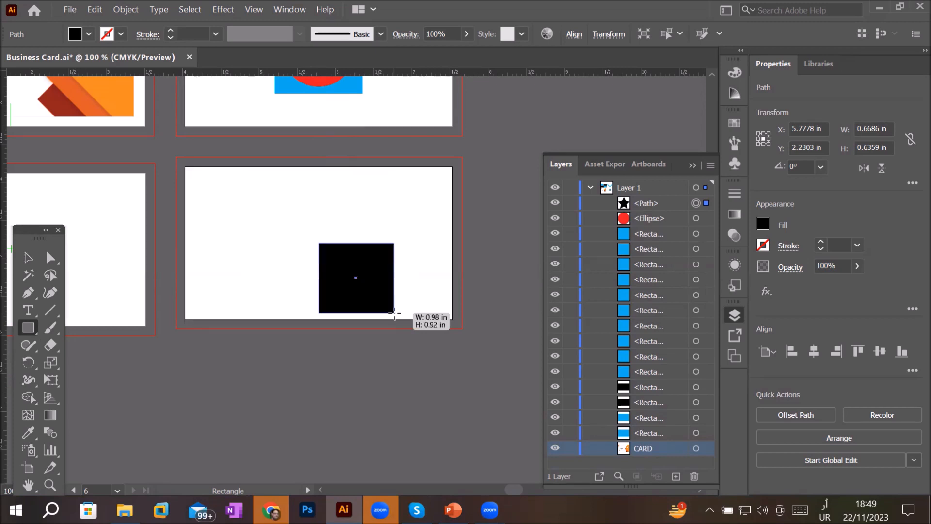
left_click_drag(394, 314, 395, 315)
key("Delete")
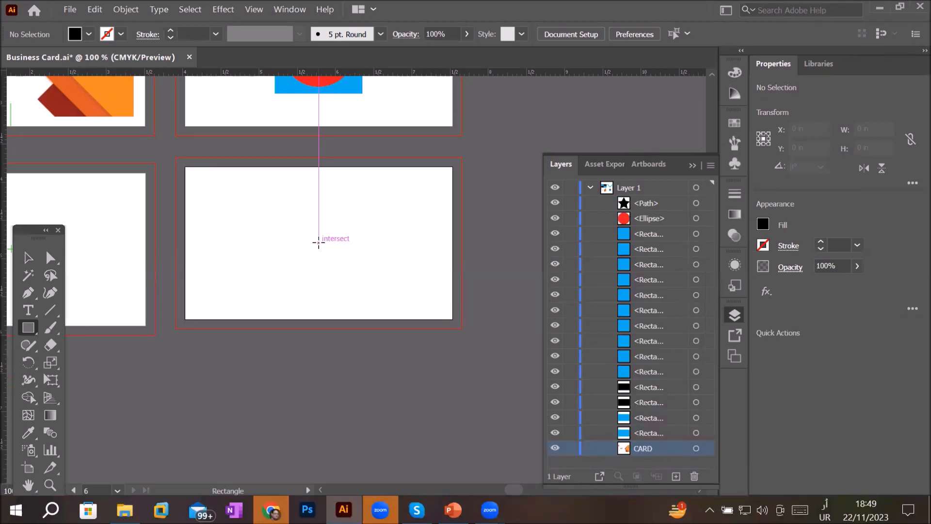
- Create a 1 in by 1 in square at the empty card's centre by entering its size, then delete it
left_click(318, 242)
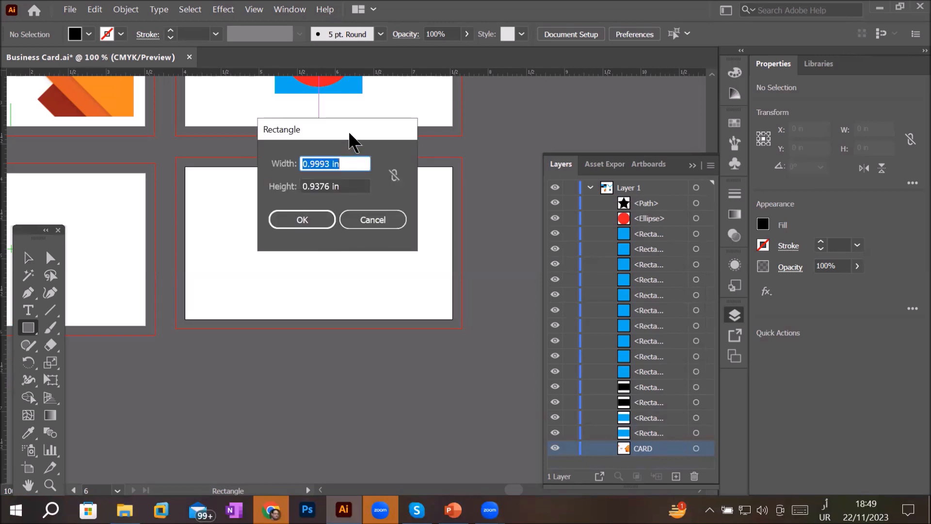
left_click_drag(348, 131, 316, 225)
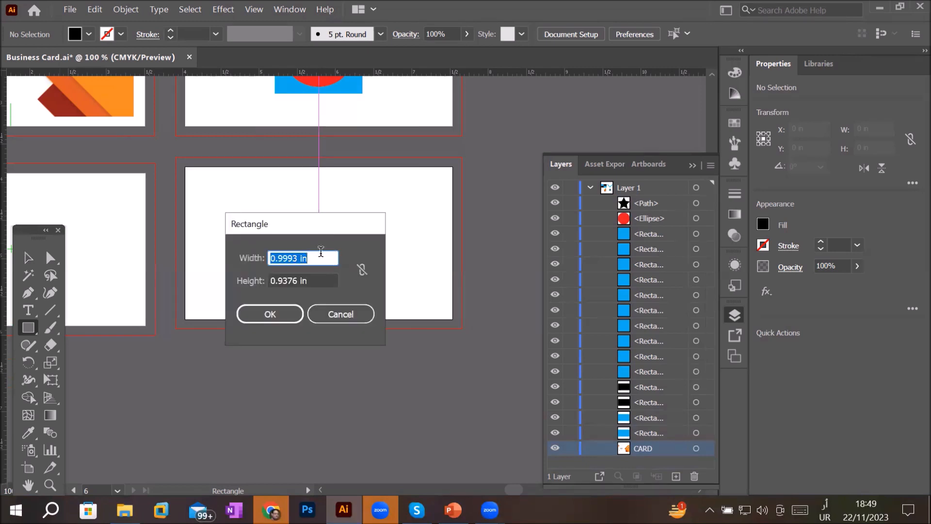
left_click(319, 257)
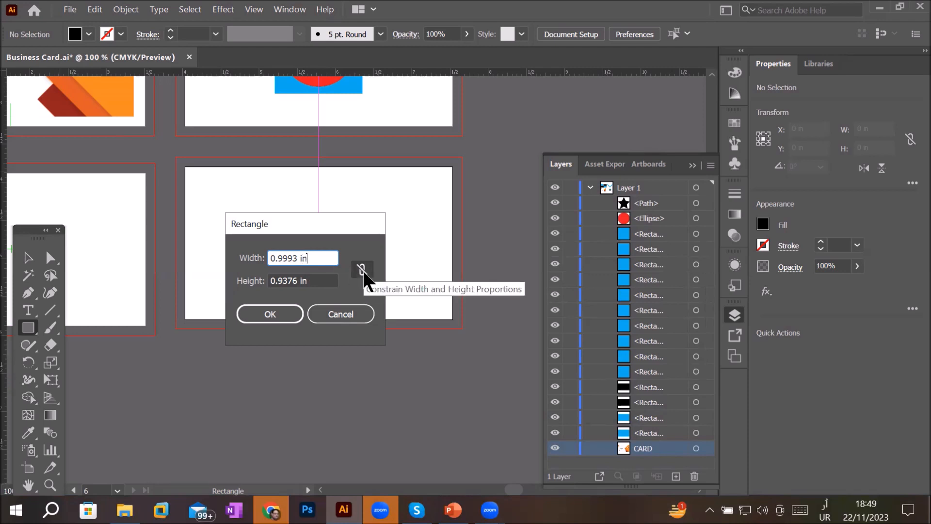
double_click(296, 258)
type("1")
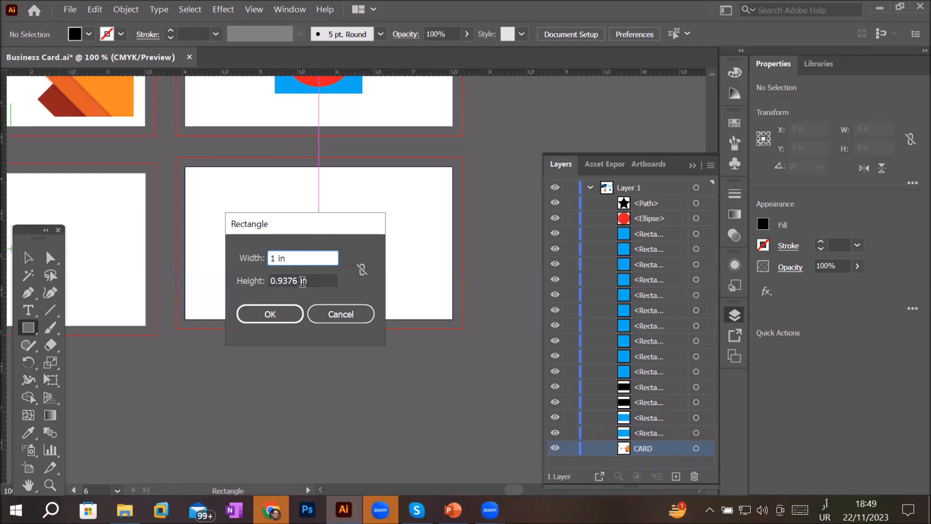
left_click(297, 280)
key("shift+Home")
type("1")
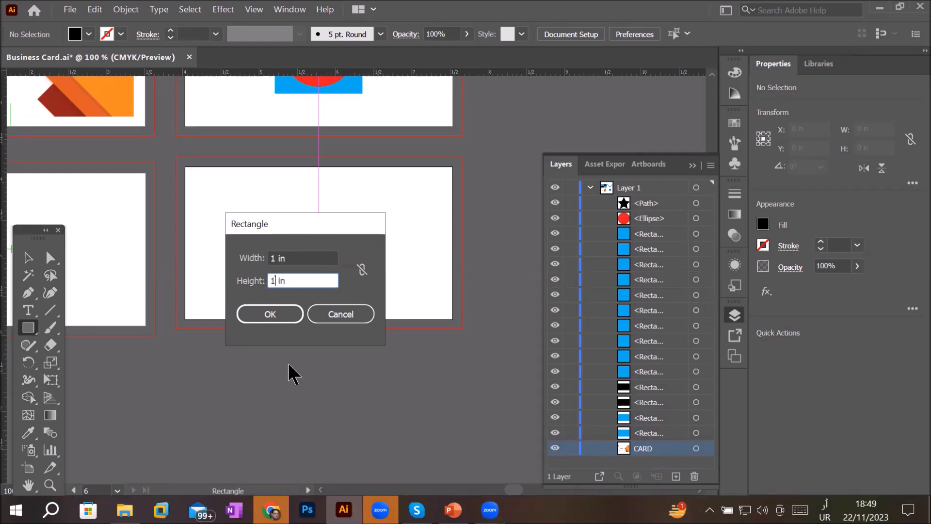
left_click(317, 259)
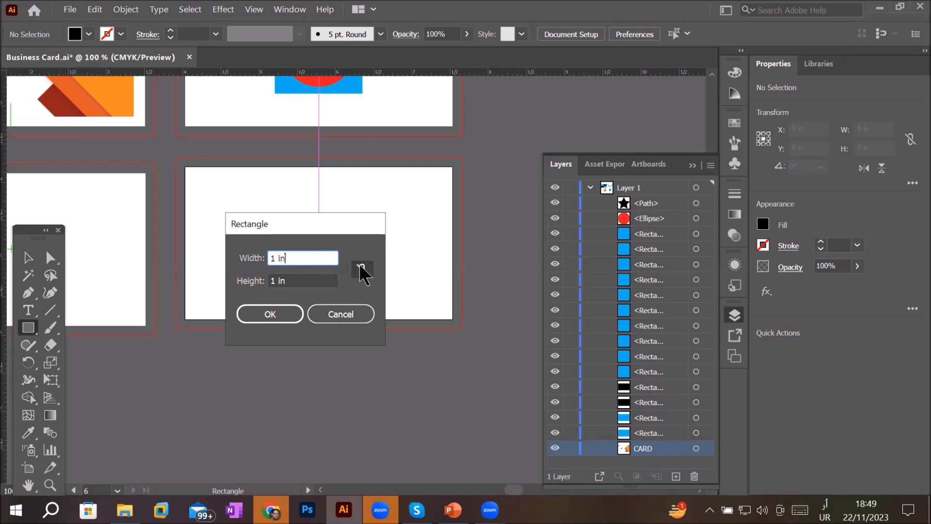
left_click(287, 307)
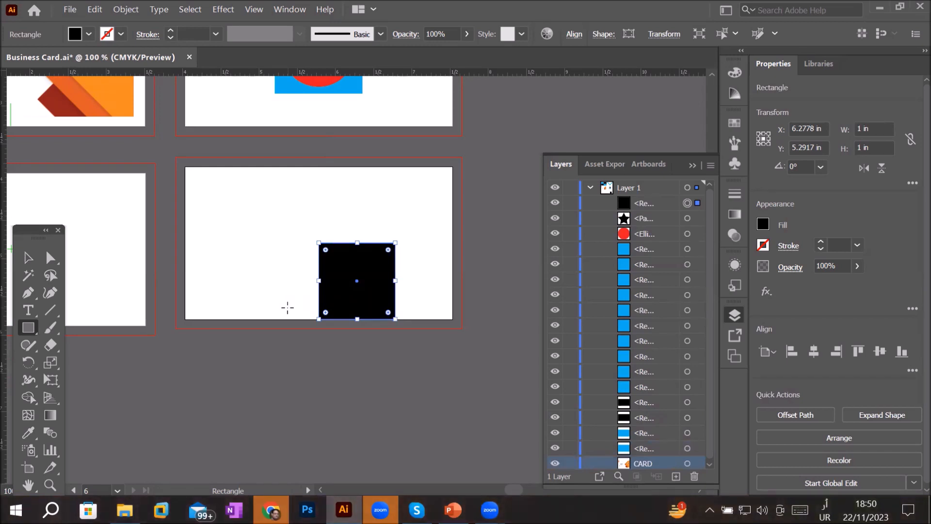
key("Delete")
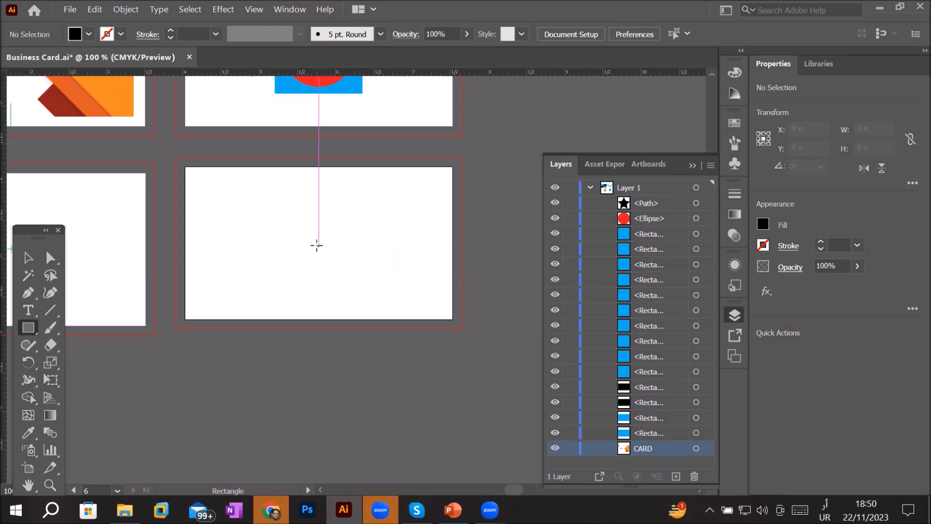
- In the Rectangle dialog at the card centre, set the height to 2 in and step the width up with proportions constrained
left_click(316, 245)
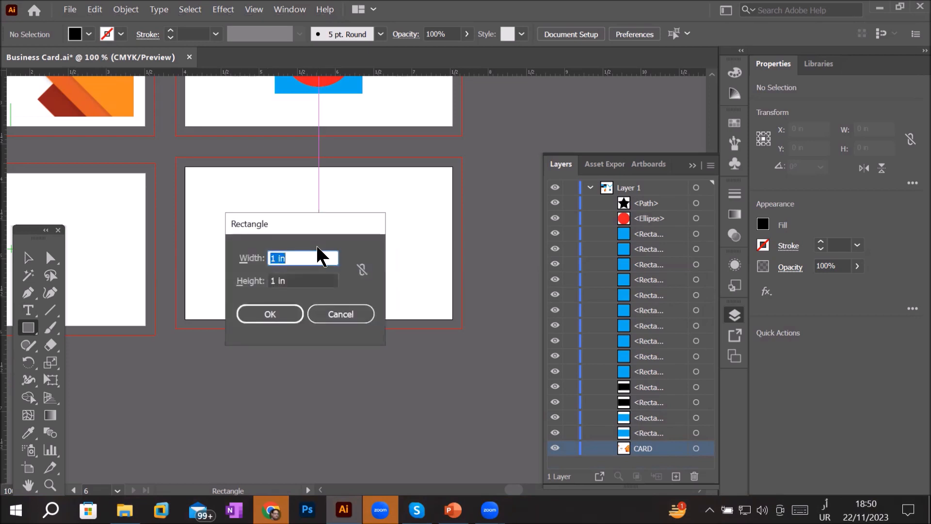
left_click(309, 254)
left_click(360, 270)
left_click(298, 258)
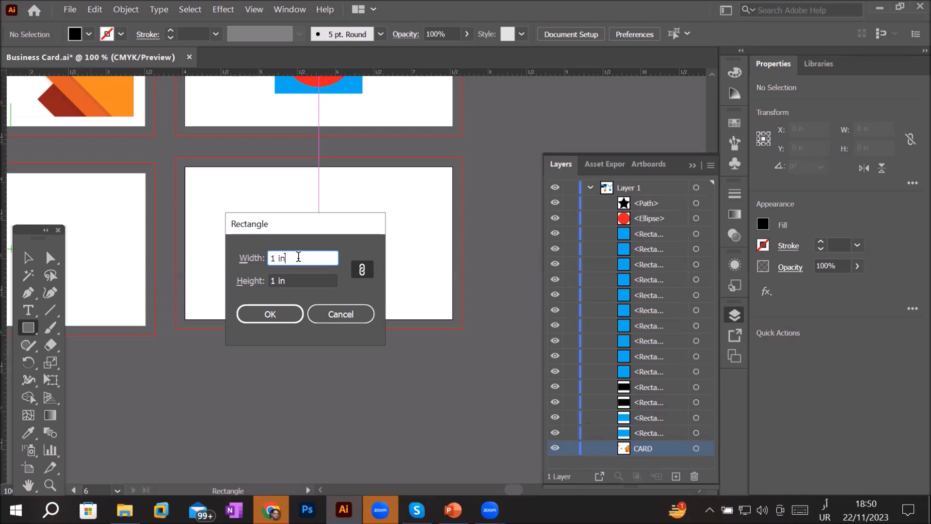
left_click(363, 270)
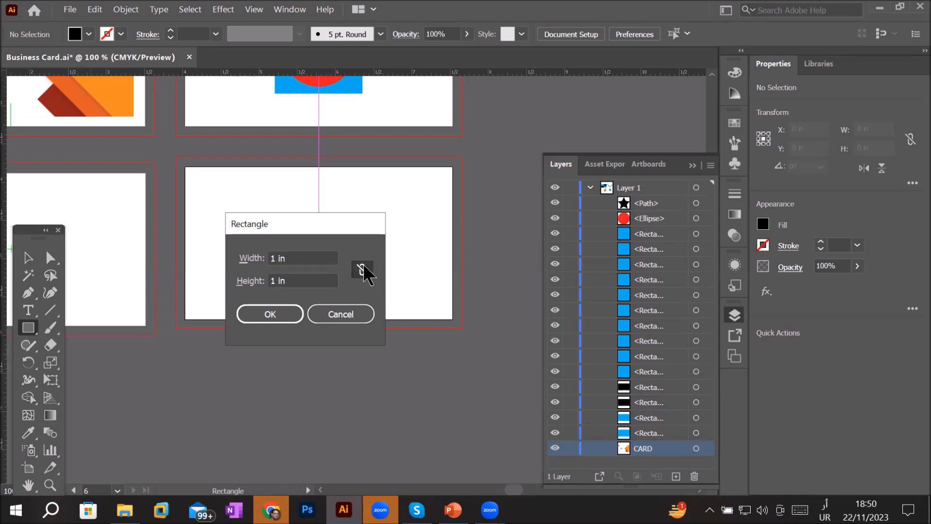
double_click(274, 280)
type("2")
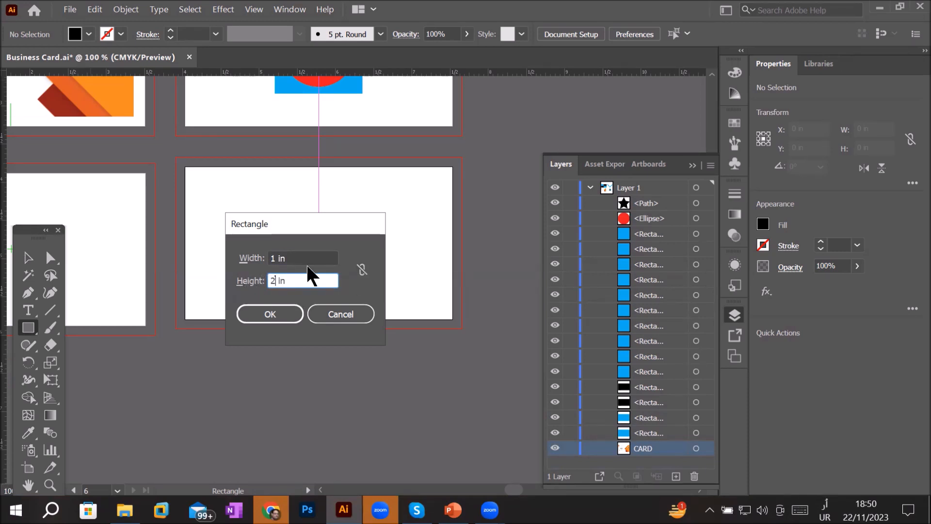
left_click(312, 253)
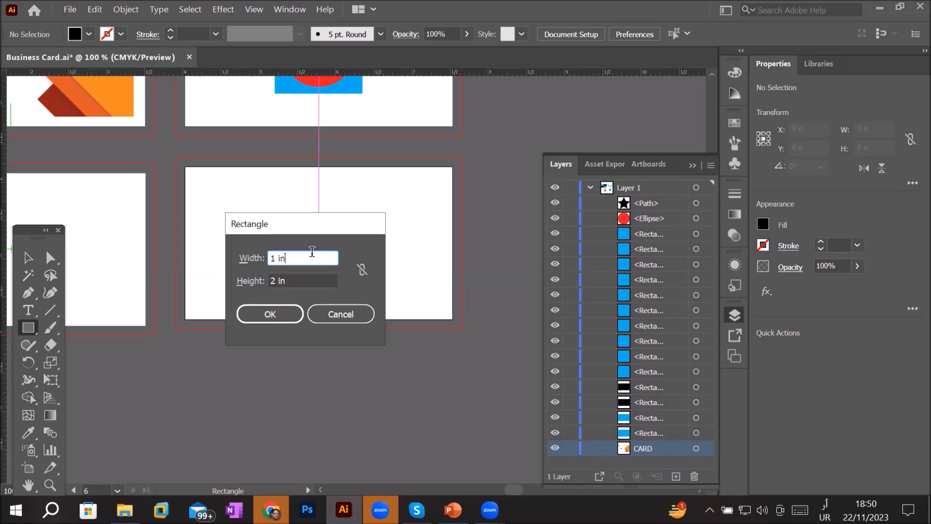
left_click(361, 271)
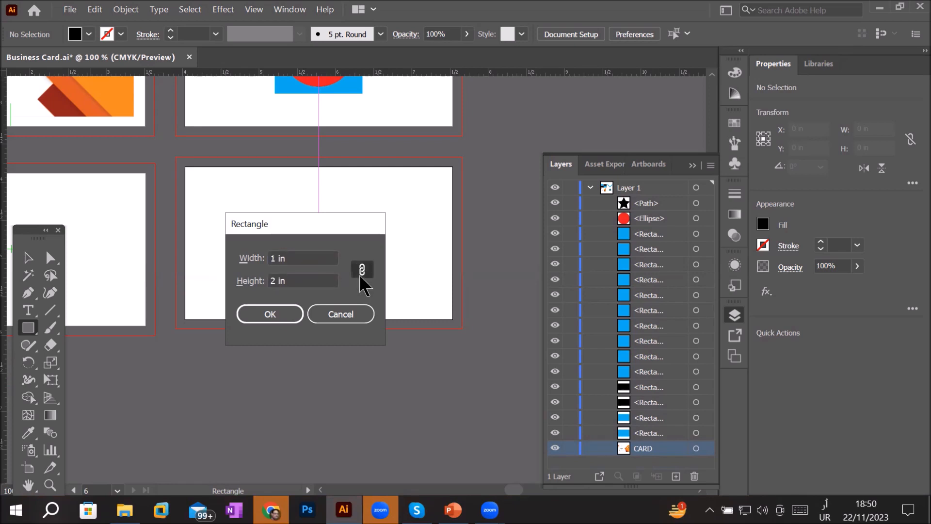
left_click(318, 258)
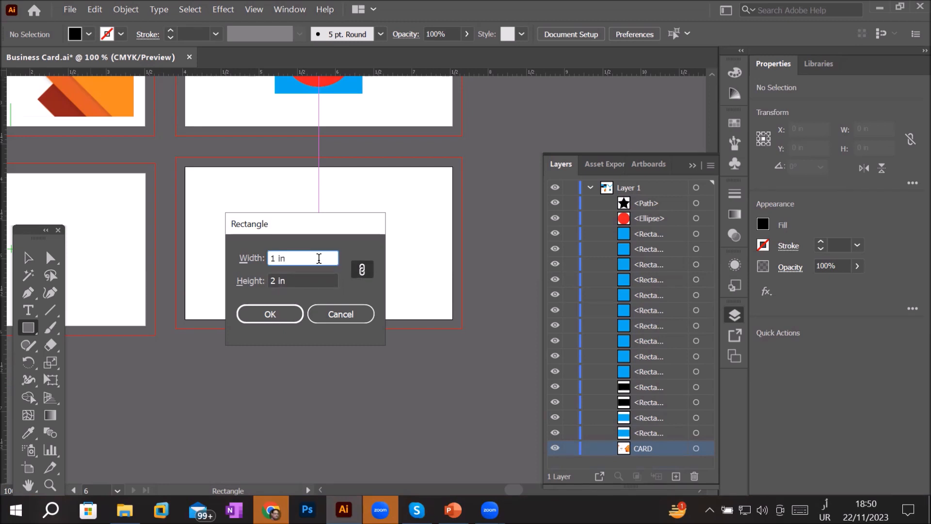
key("Up")
key("Up")
key("Up")
key("Up")
key("Up")
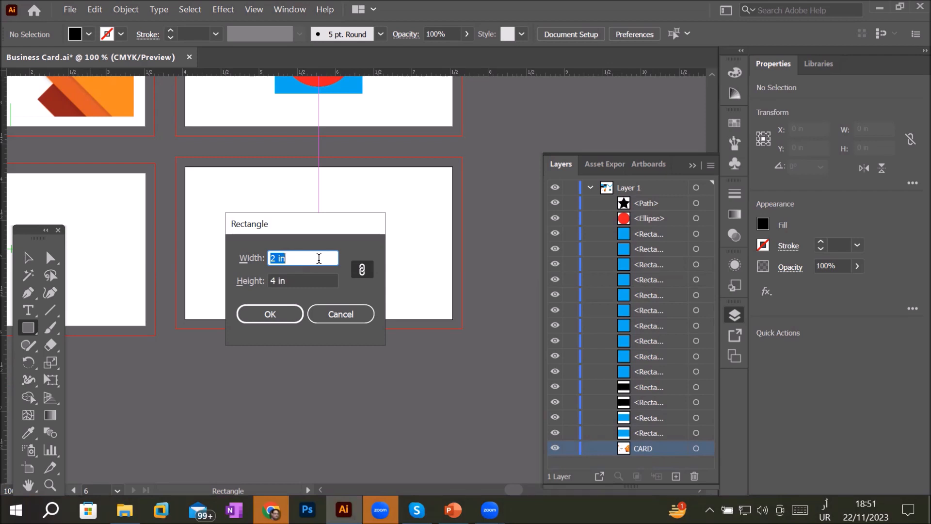
left_click(359, 270)
- Set both sides to 2 in, constrain proportions, step up to a 4 in square, create it and delete it
left_click_drag(280, 258, 210, 263)
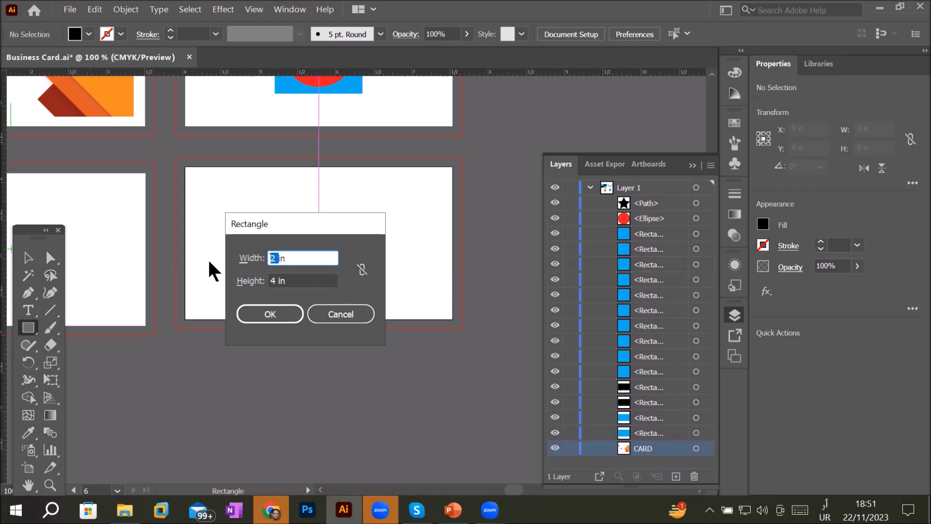
type("2")
double_click(280, 276)
type("2")
left_click(288, 258)
left_click(363, 269)
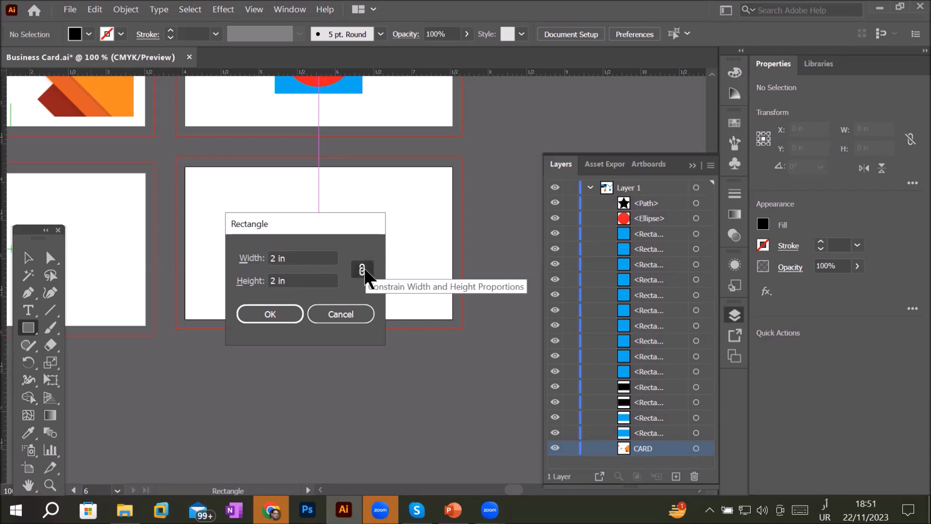
left_click(308, 259)
scroll(307, 258, "up", 7)
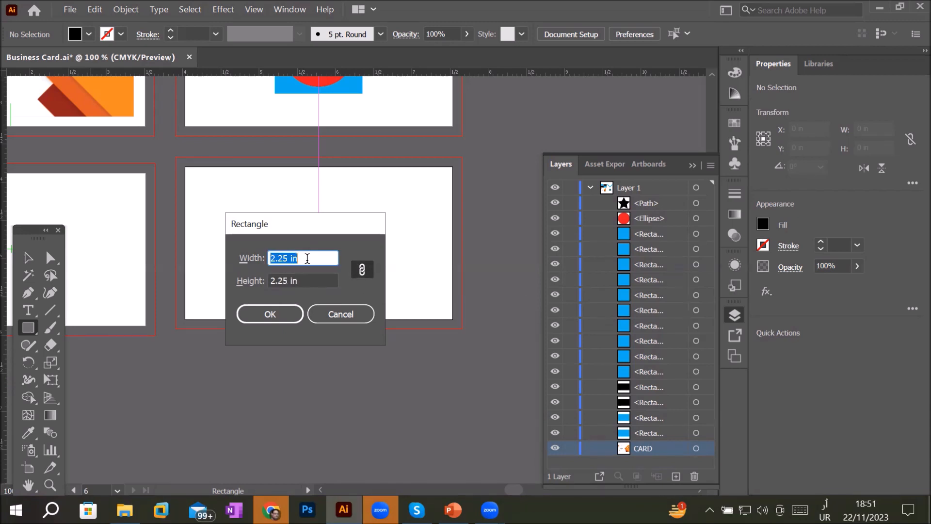
scroll(308, 258, "up", 8)
scroll(307, 259, "up", 1)
left_click(274, 314)
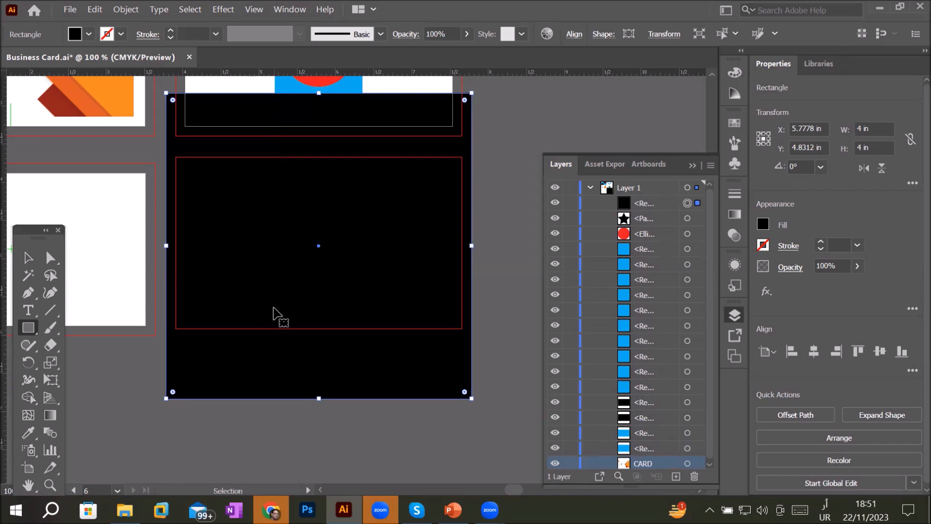
key("Delete")
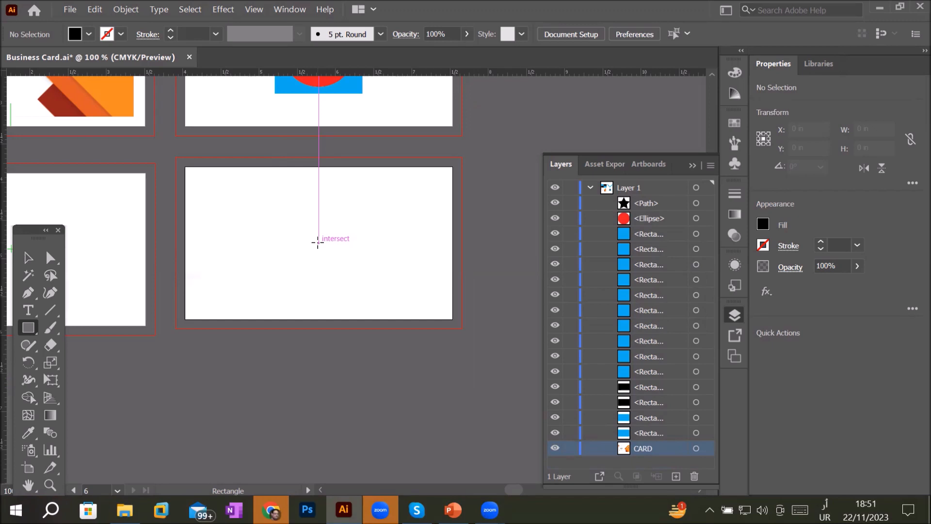
- Create a 2 in by 2 in square centred on the empty card, stepping the constrained width to 2 in
key("alt")
left_click(318, 242, "alt")
key("Down")
key("Down")
key("Down")
key("Down")
key("Down")
key("Down")
key("Down")
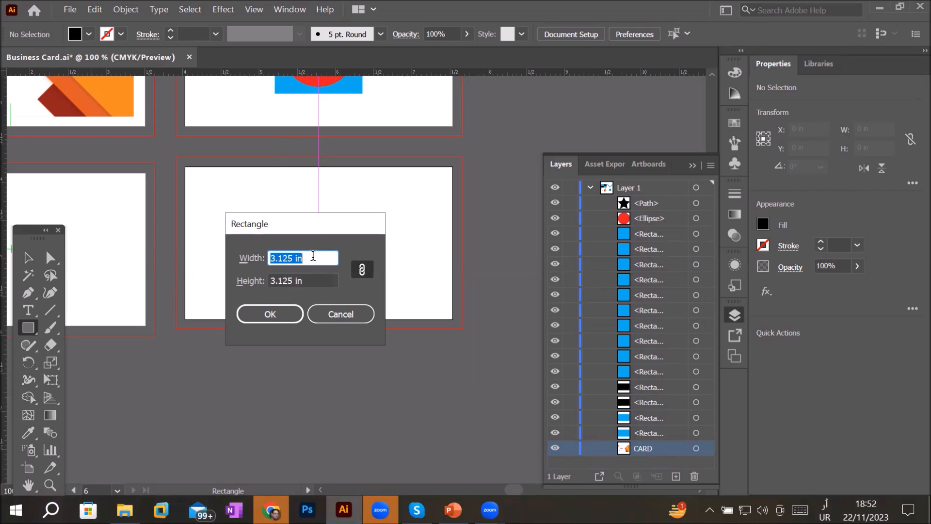
key("Up")
key("Up")
key("Up")
key("Up")
key("Down")
key("Down")
key("Down")
key("Down")
key("Down")
key("Down")
key("Down")
key("Down")
key("Down")
key("Down")
key("Down")
key("Down")
key("Down")
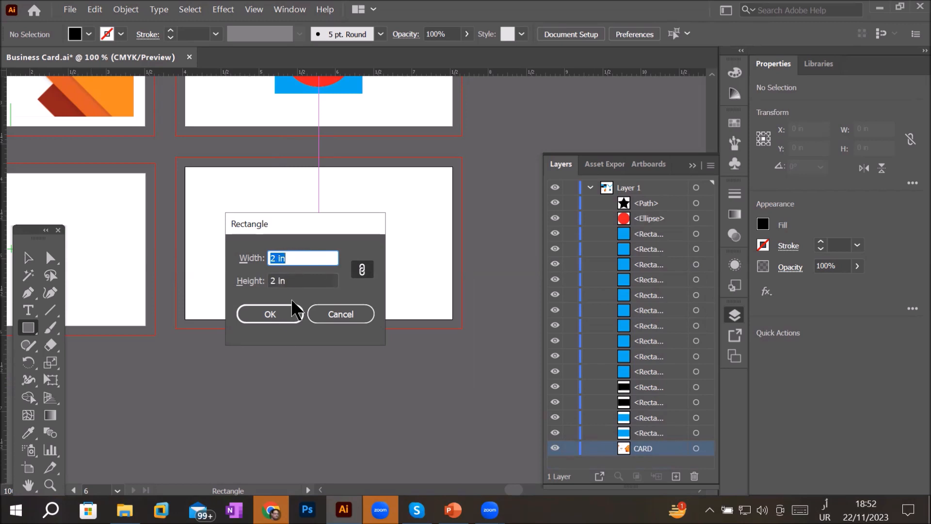
left_click(283, 315)
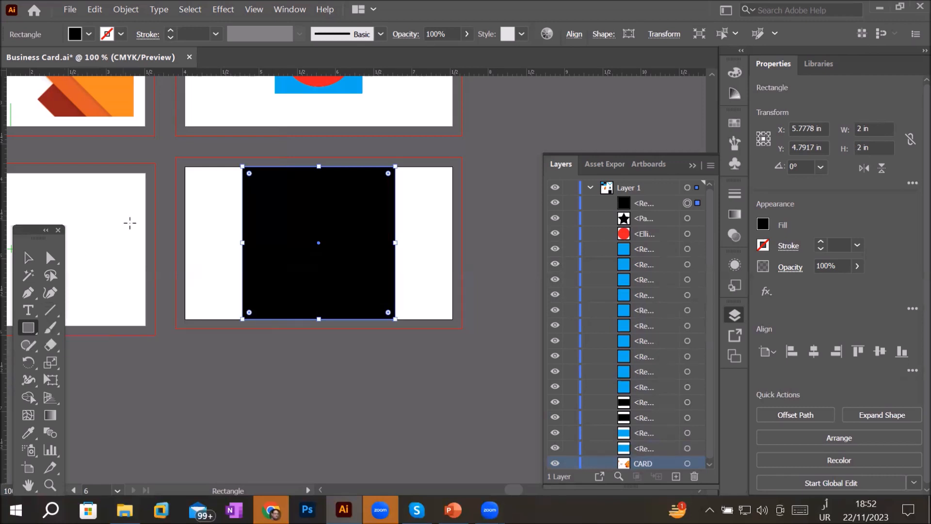
- Deselect the square and set the fill colour to red
left_click(27, 258)
left_click(210, 252)
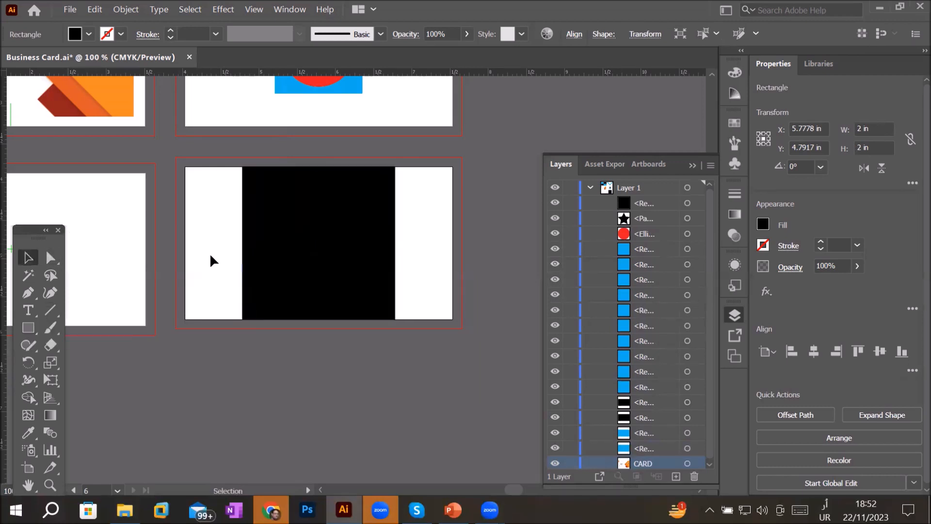
left_click(88, 34)
left_click(49, 58)
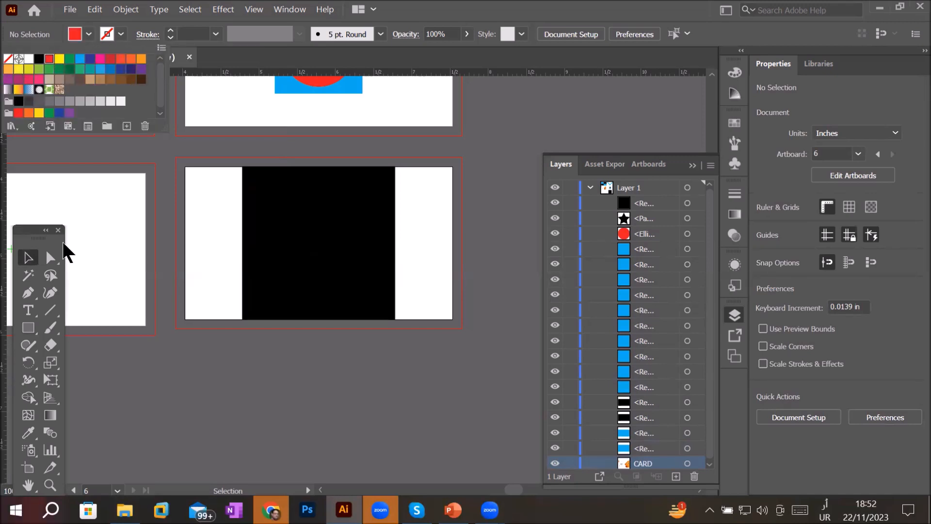
key("Escape")
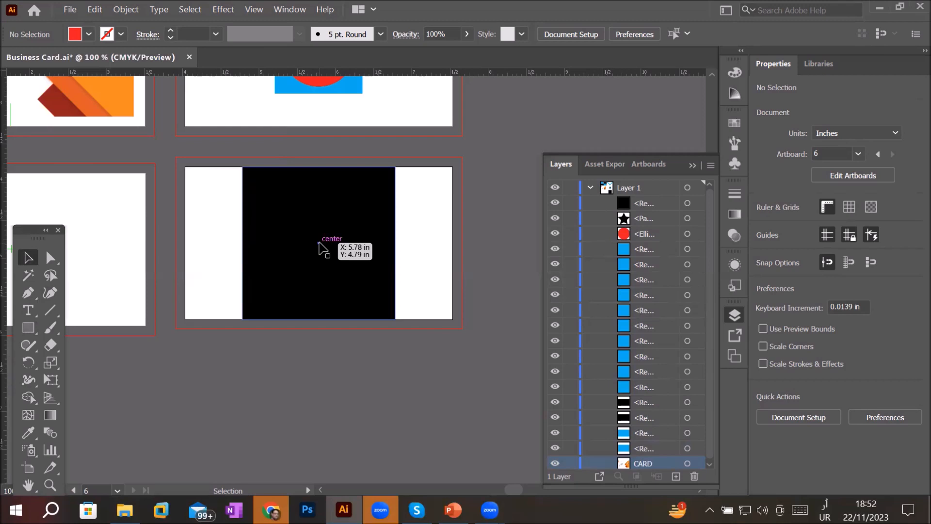
- Create a 1.75 in by 1.75 in red square centred on the same card
left_click(28, 328)
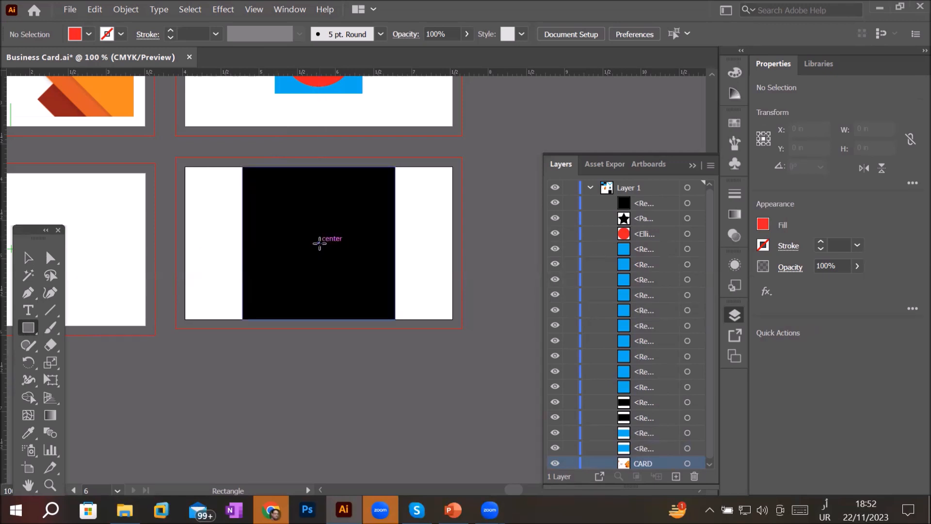
left_click(319, 243)
left_click(297, 252)
scroll(296, 251, "down", 1)
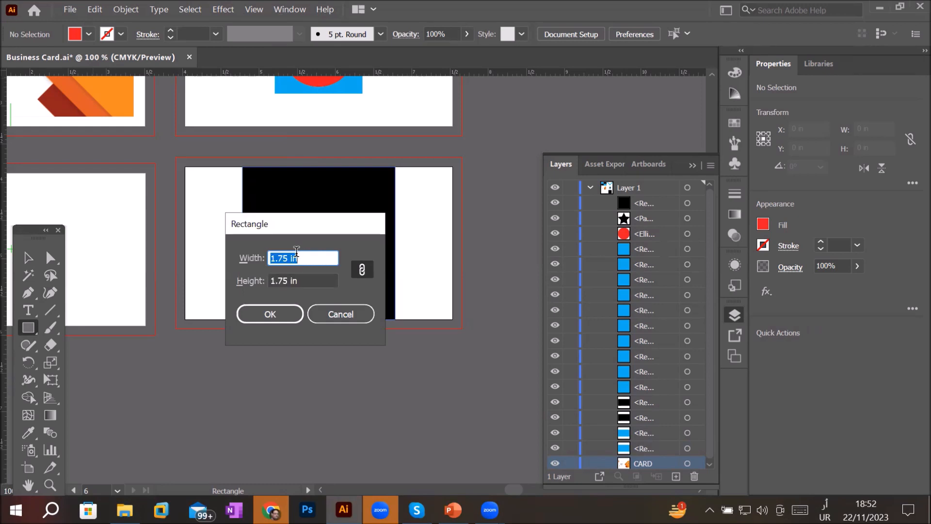
left_click(279, 315)
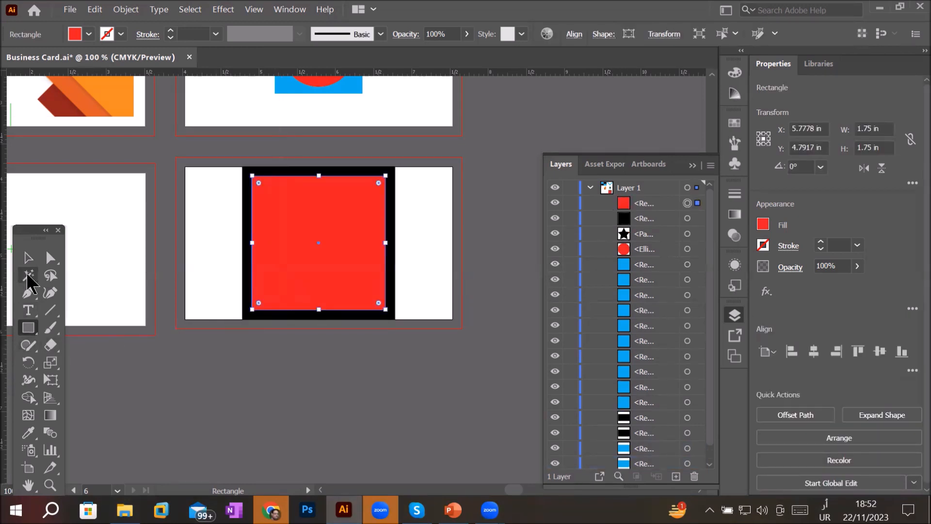
- Deselect the red square and set the fill colour to yellow
left_click(28, 258)
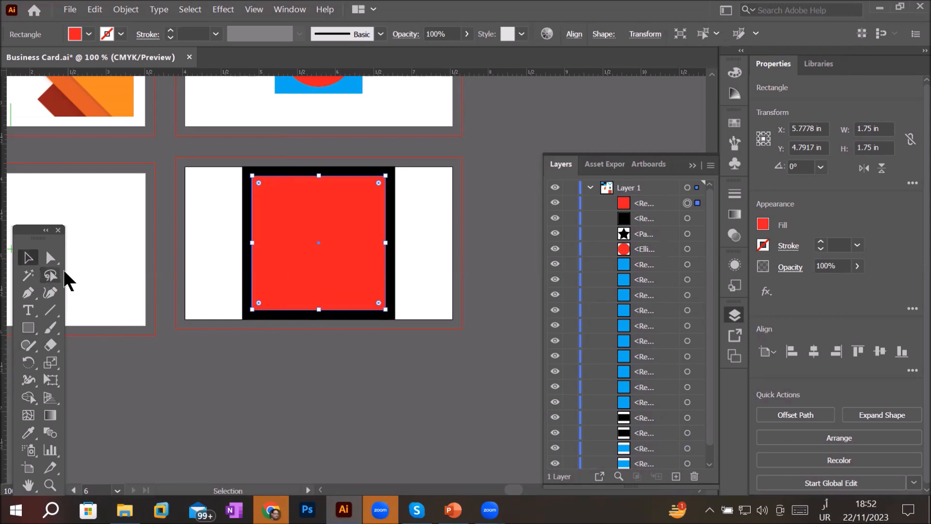
left_click(197, 257)
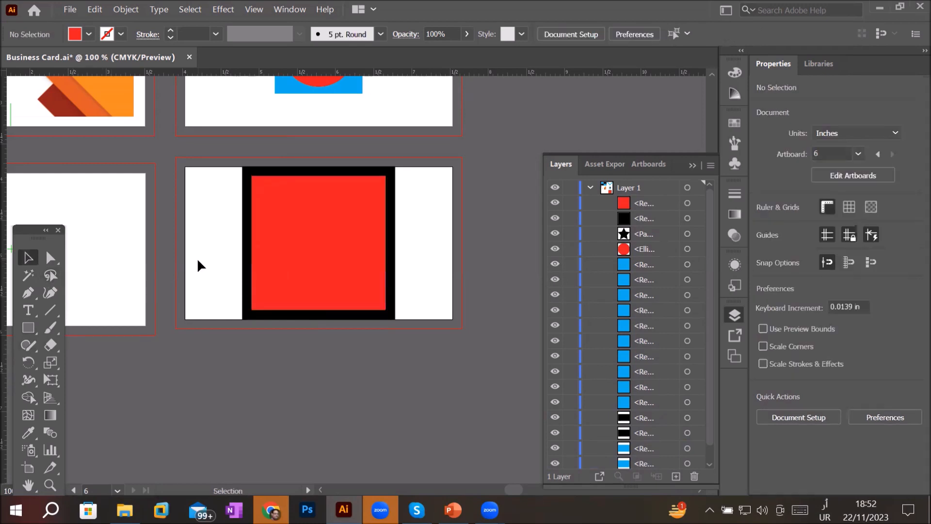
left_click(88, 34)
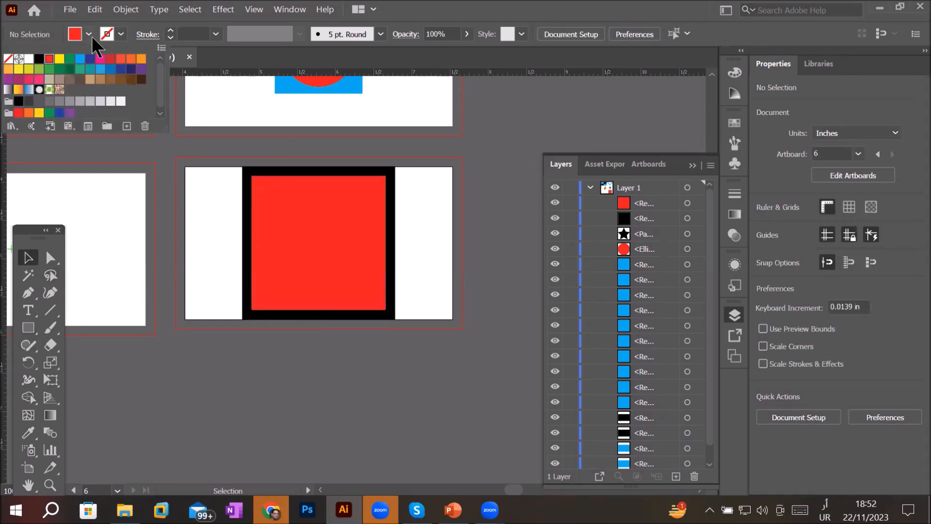
left_click(59, 58)
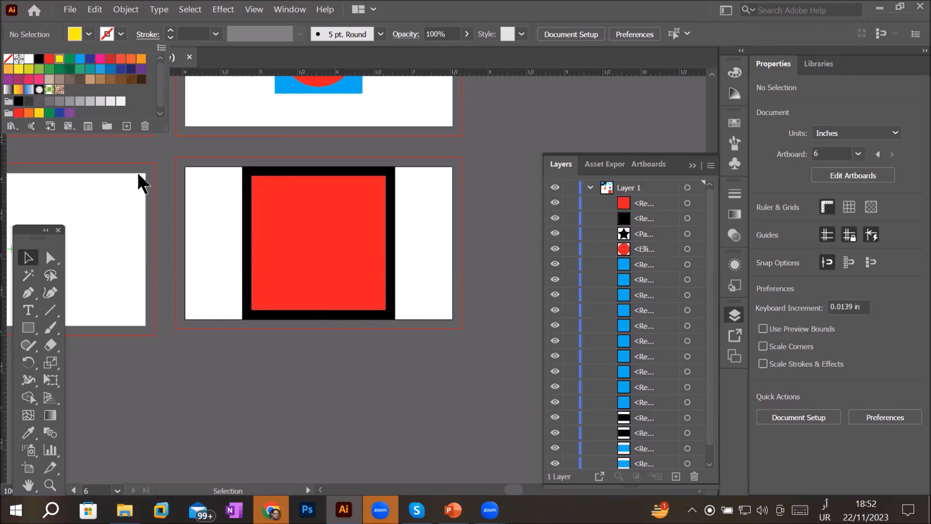
- Create a 1.5 in by 1.5 in yellow square at the card's centre
left_click(195, 234)
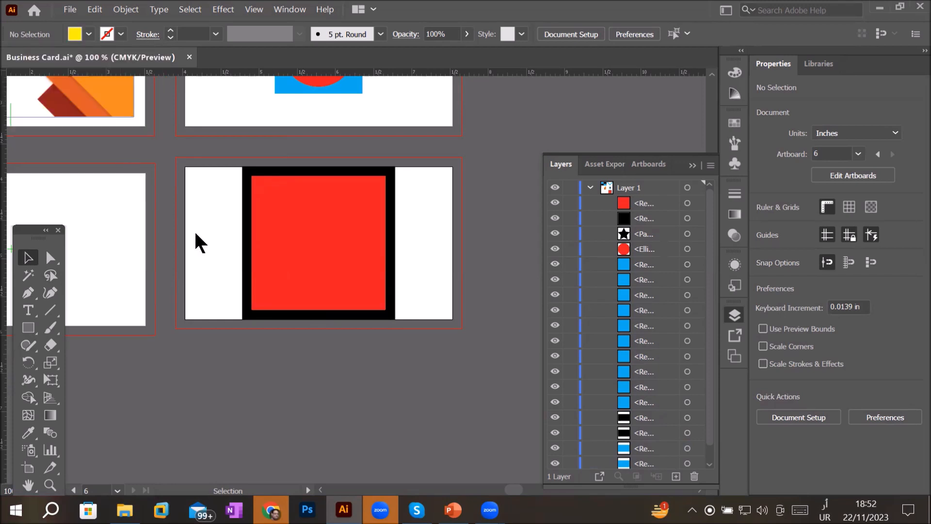
left_click(23, 327)
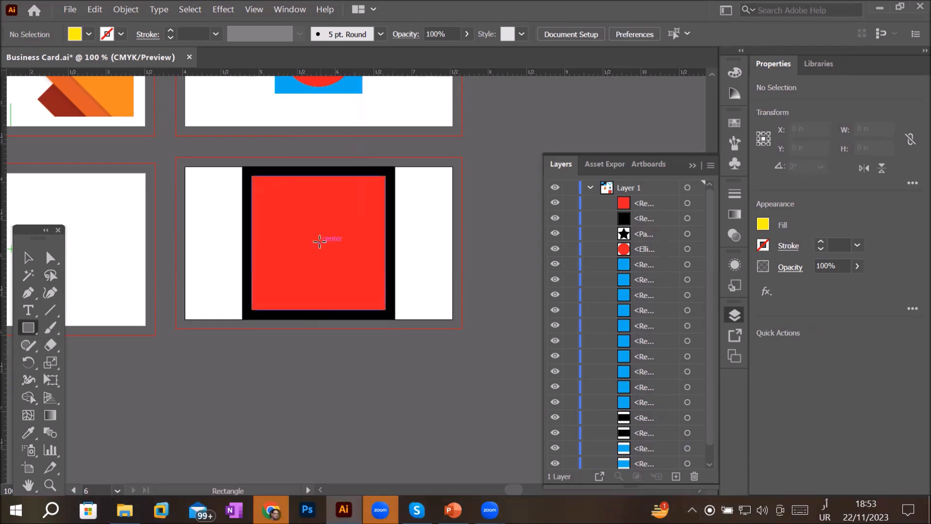
scroll(320, 241, "up", 1)
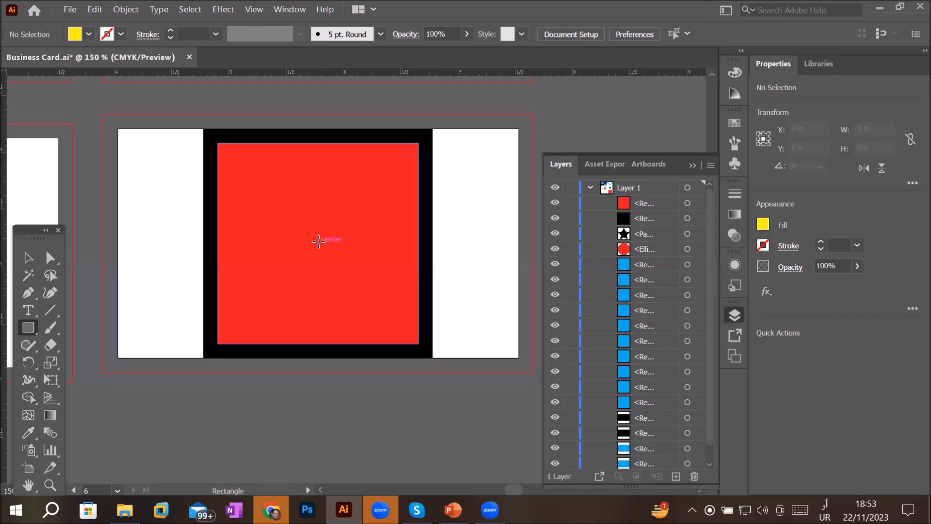
left_click(319, 241)
left_click(309, 257)
key("Down")
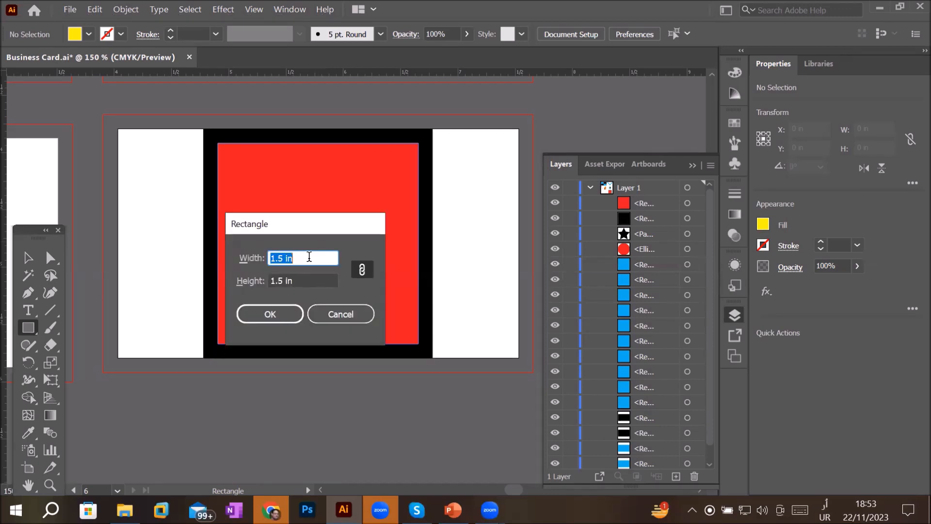
left_click(269, 316)
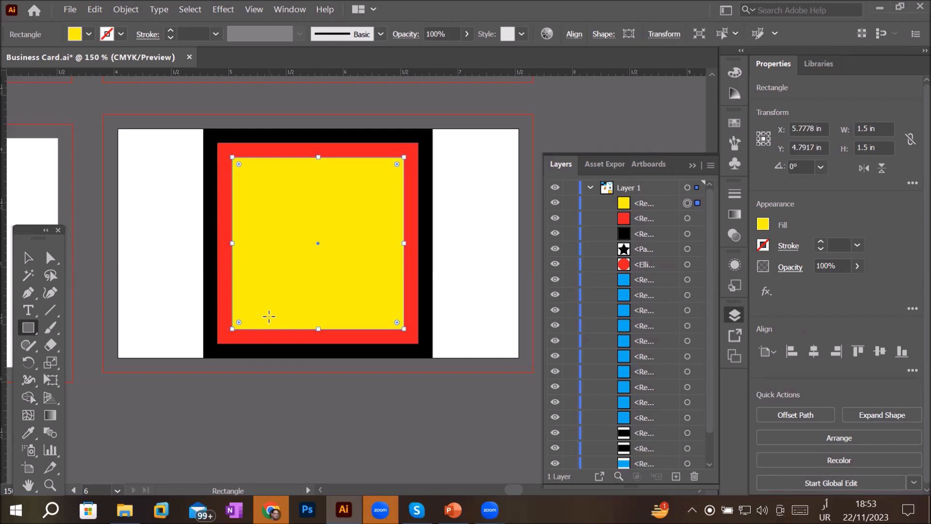
- Draw a rounded rectangle covering the next empty card, about 3.5 in by 2 in, with the Rounded Rectangle tool
key("space")
left_click_drag(193, 311, 519, 280)
left_click_drag(274, 278, 332, 276)
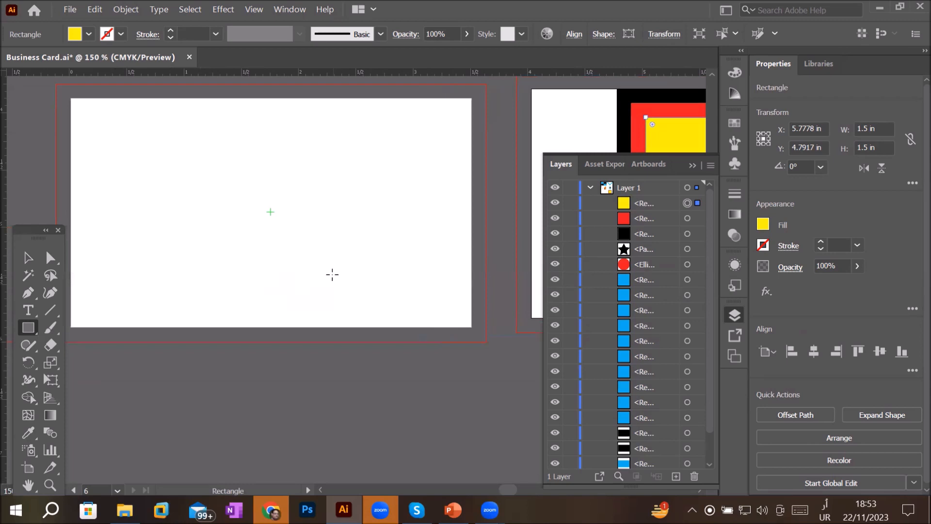
left_click(26, 328)
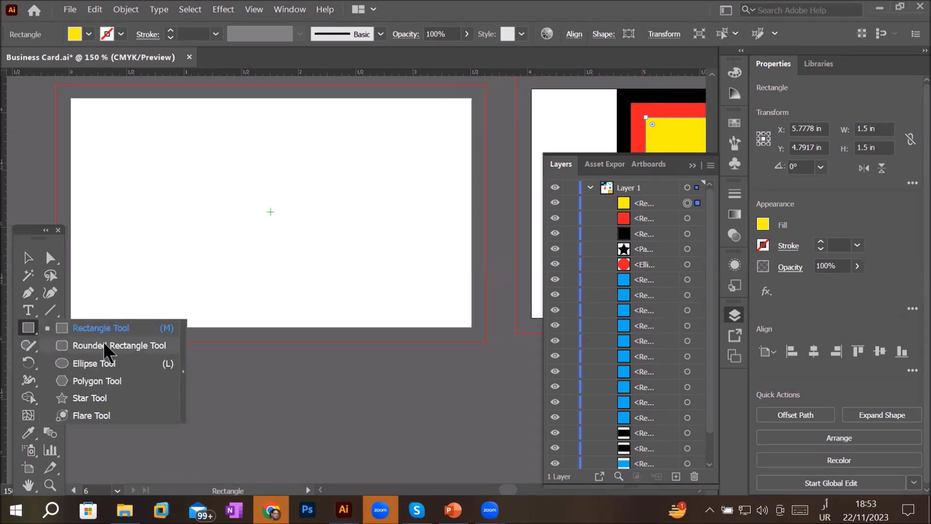
left_click(130, 347)
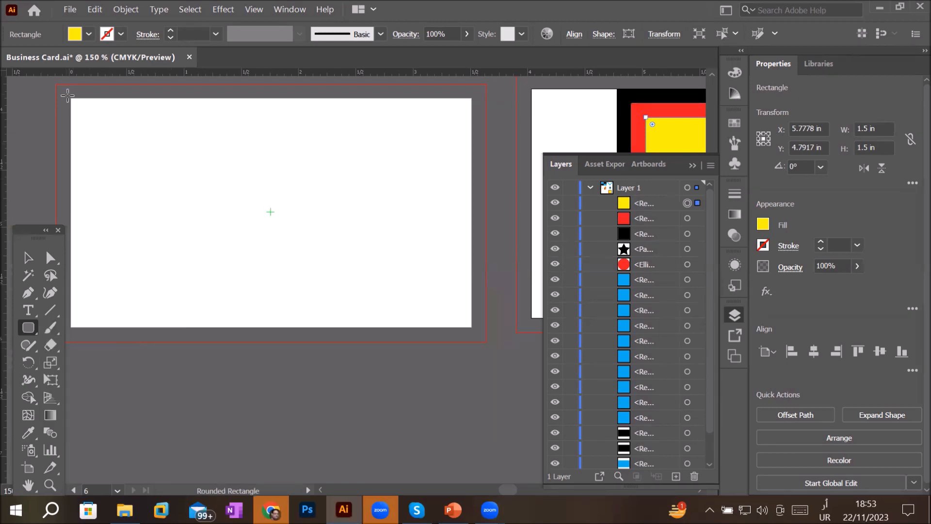
left_click_drag(69, 98, 104, 130)
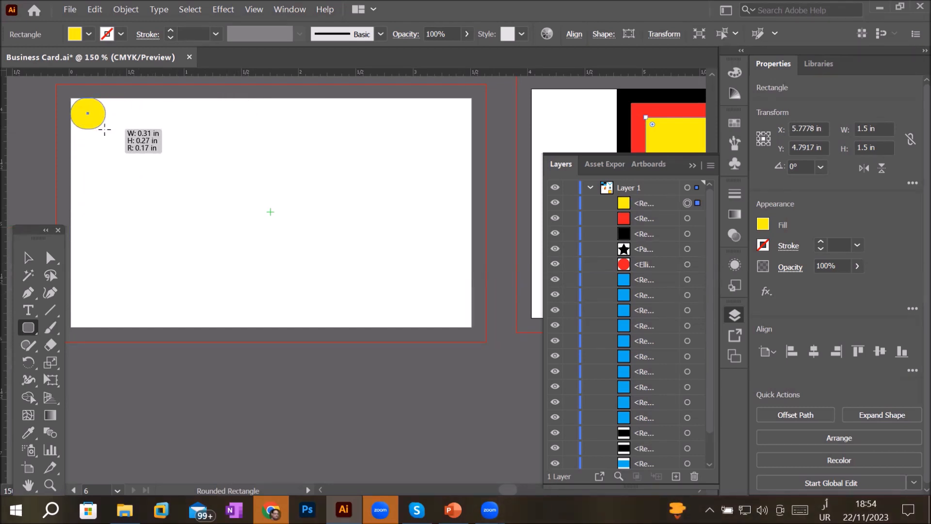
left_click_drag(104, 130, 104, 130)
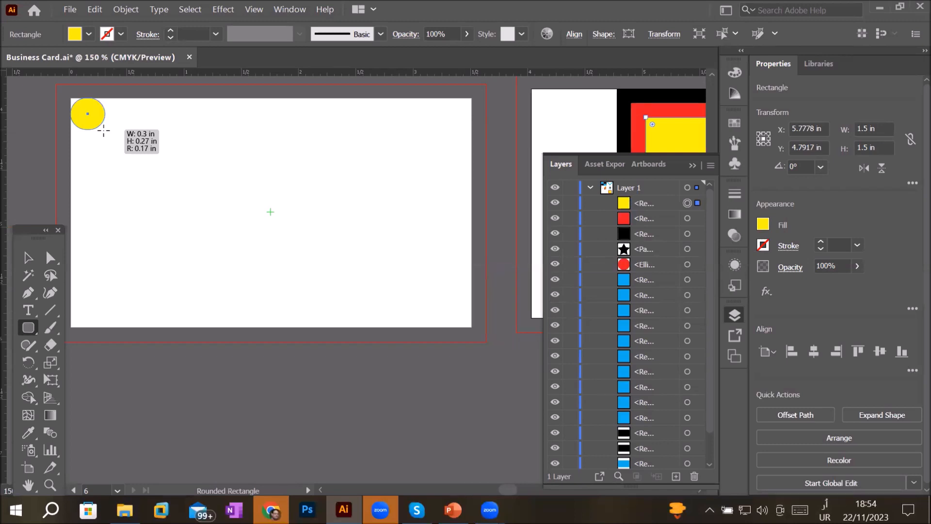
left_click_drag(104, 130, 471, 329)
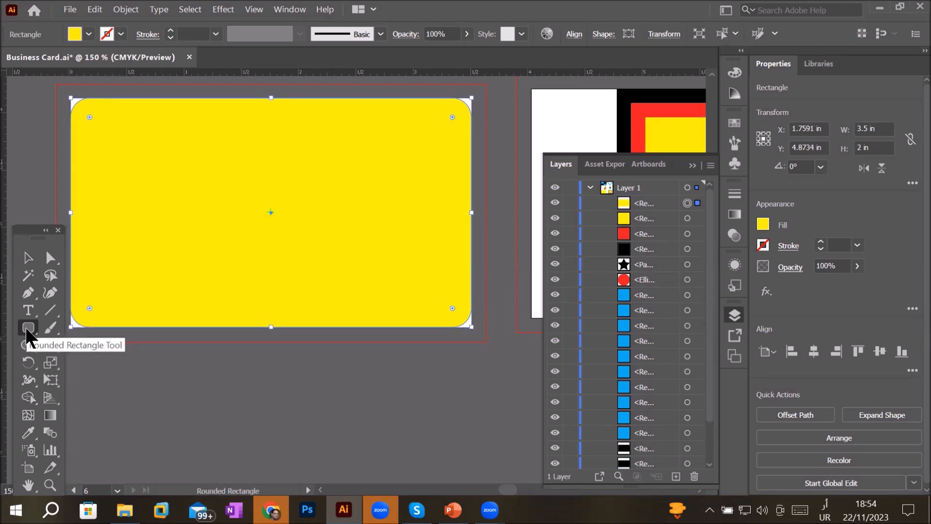
- Open the Rounded Rectangle dialog at the card's centre and set the corner radius to 0 in
left_click(28, 258)
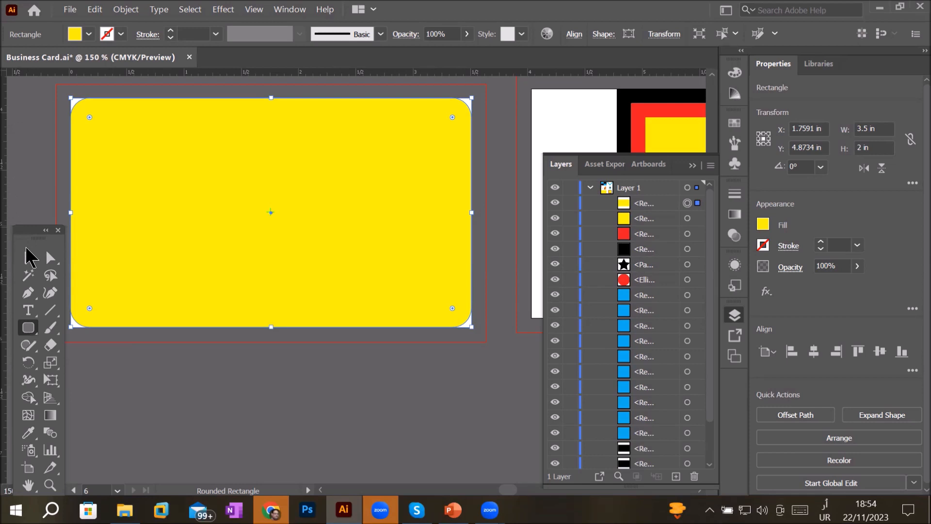
left_click(40, 155)
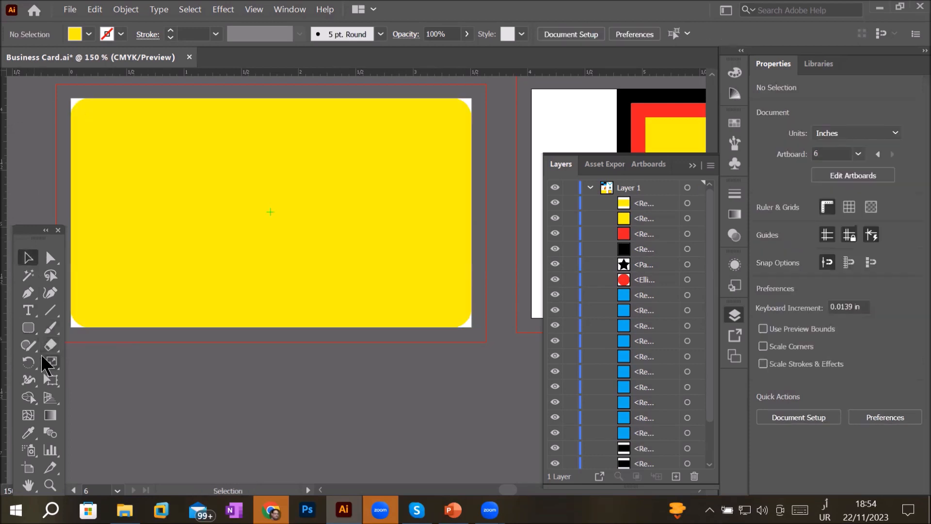
left_click(24, 328)
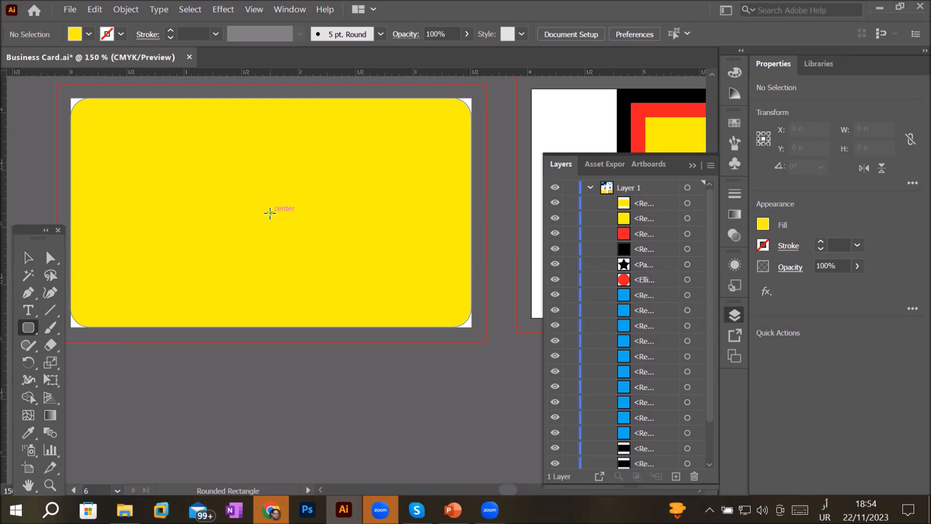
left_click(270, 213)
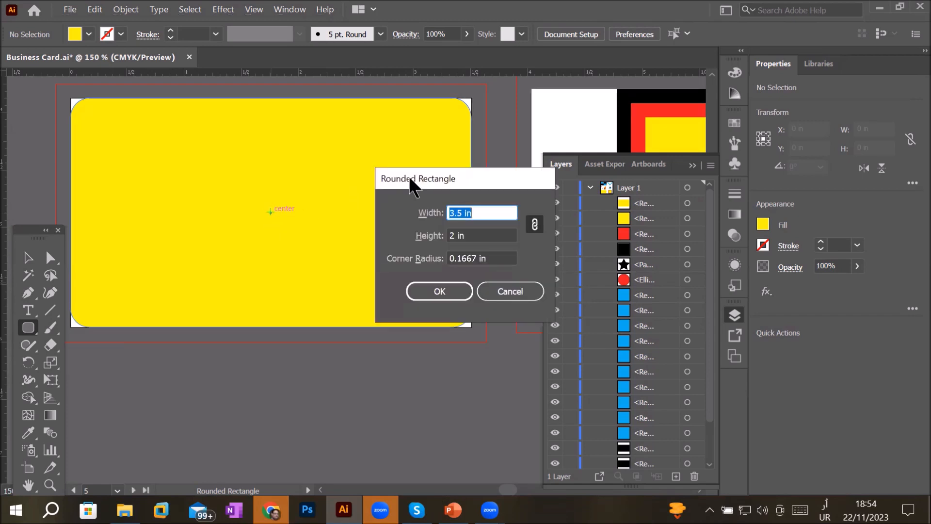
left_click_drag(409, 176, 353, 154)
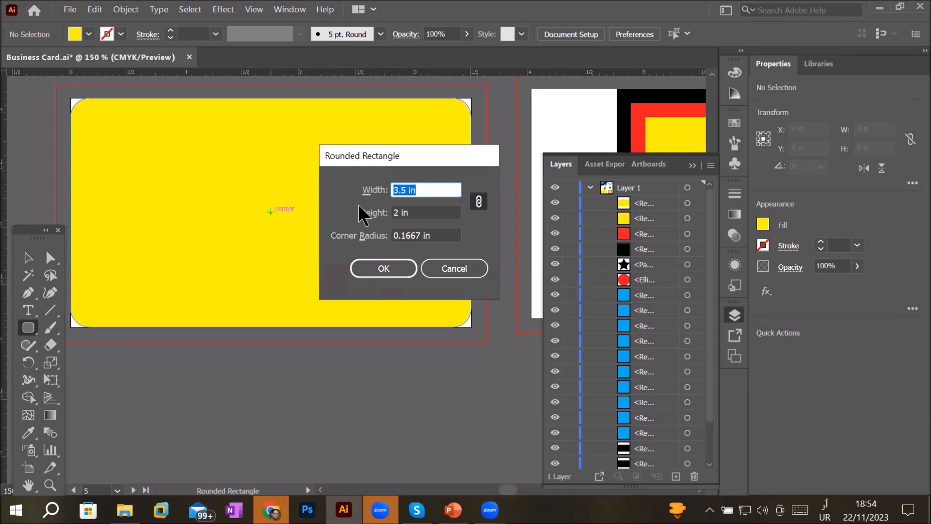
left_click(435, 187)
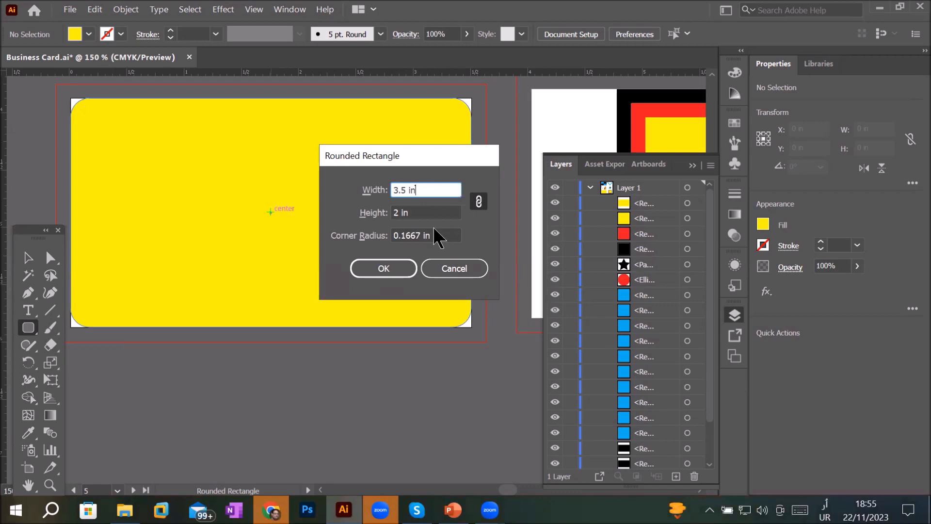
left_click_drag(421, 234, 312, 243)
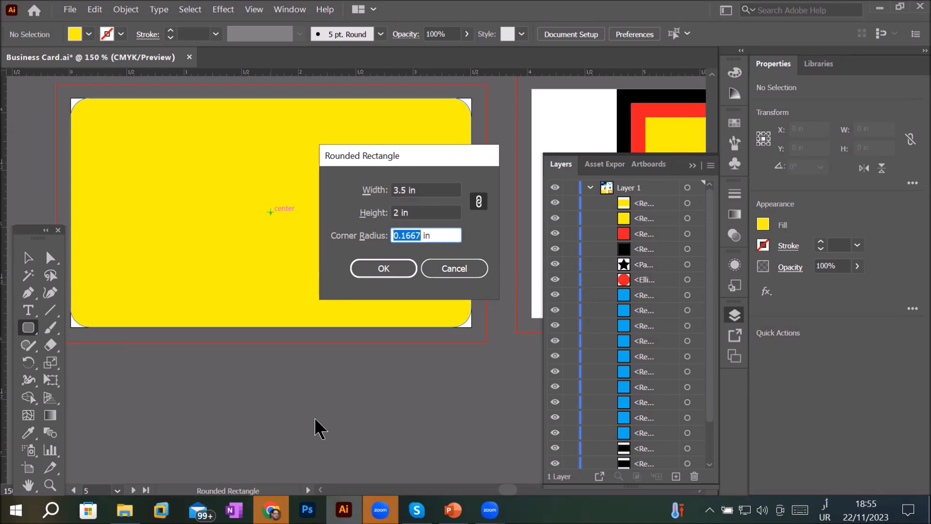
type("0")
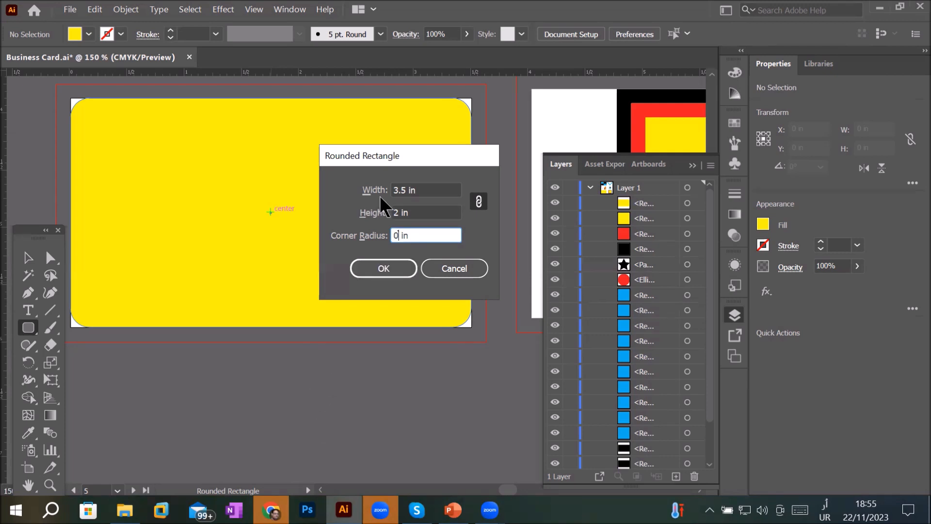
- Create a 1 in by 1 in rounded square at the card's centre, nudging the corner radius up slightly
double_click(408, 188)
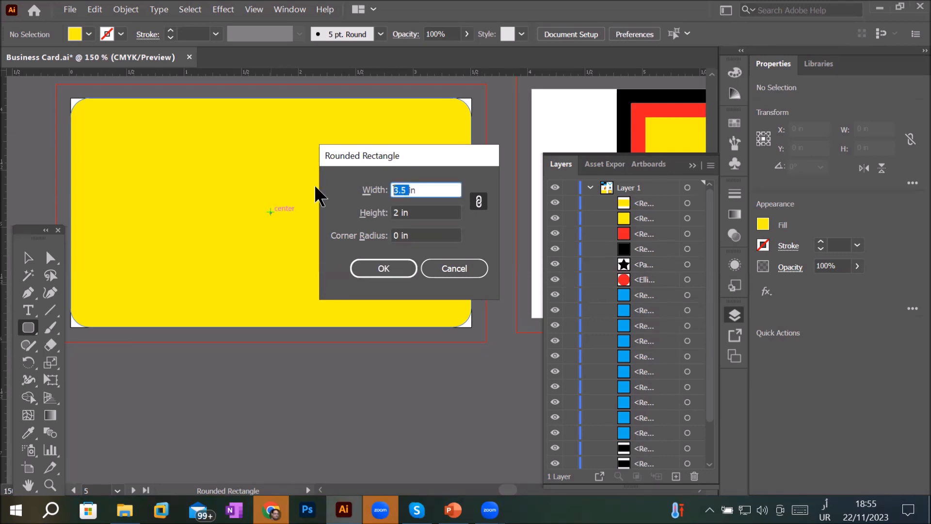
type("1")
left_click(479, 202)
double_click(397, 190)
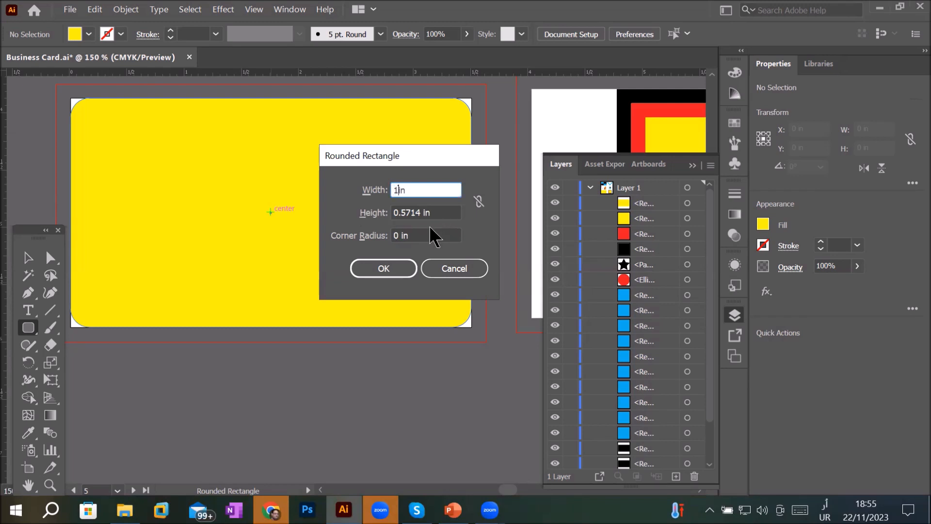
double_click(414, 212)
type("1")
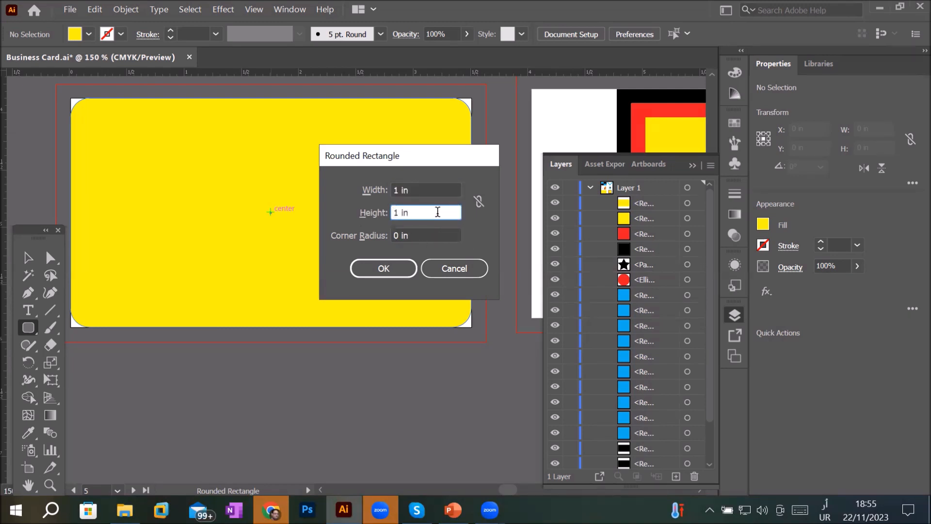
left_click(422, 234)
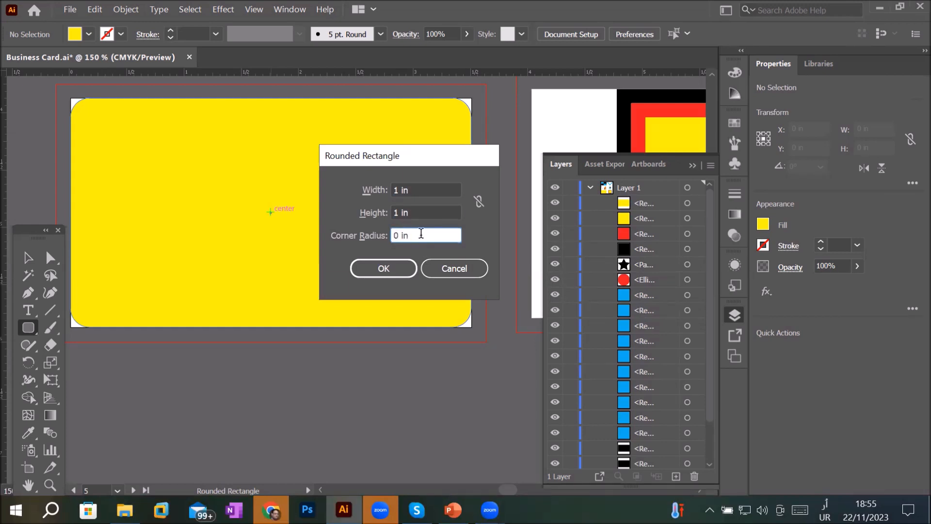
key("Up")
left_click(383, 269)
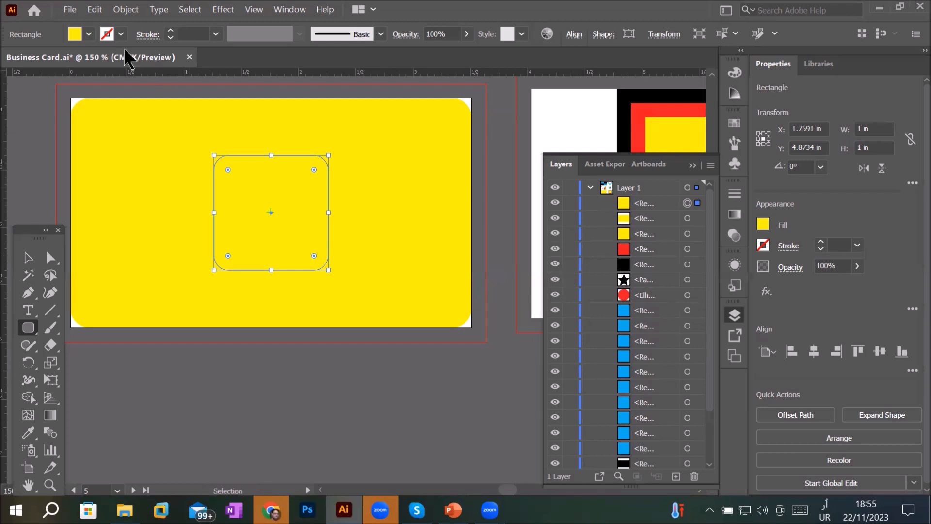
- Change the rounded square's fill colour to red
left_click(88, 34)
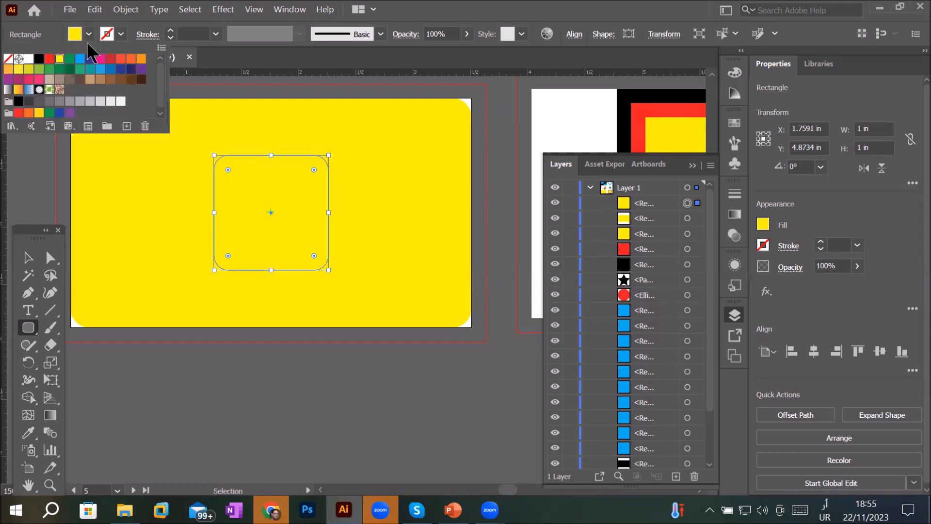
left_click(49, 60)
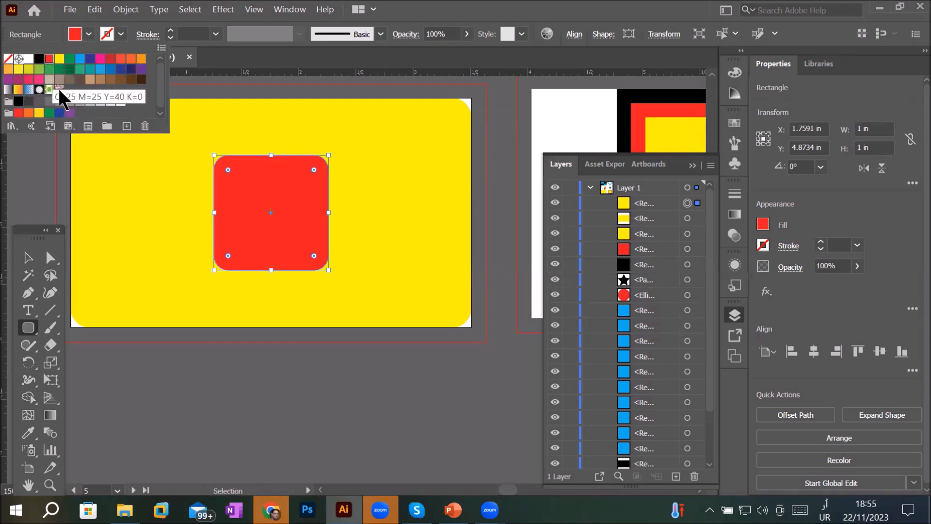
left_click(28, 330)
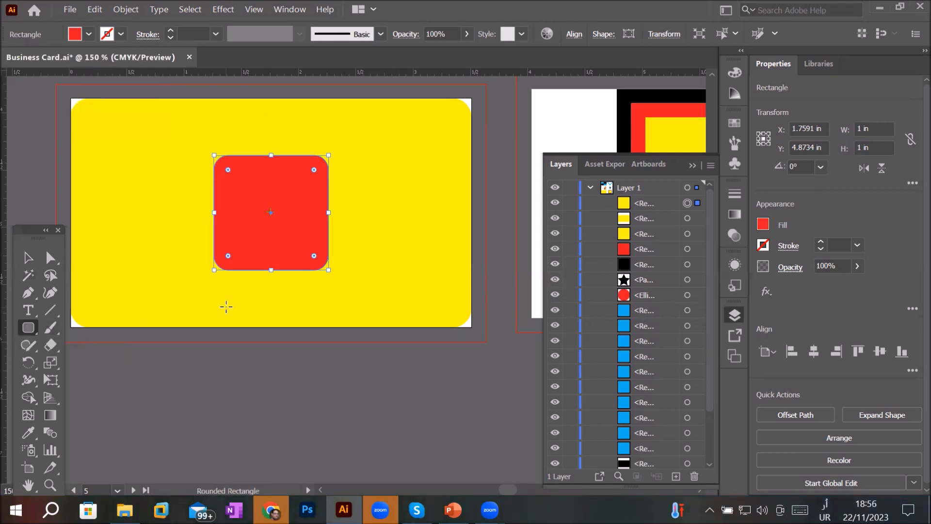
- Drag the square's live corner widgets to make all its corners slightly less rounded
scroll(276, 129, "up", 2)
scroll(404, 174, "up", 4)
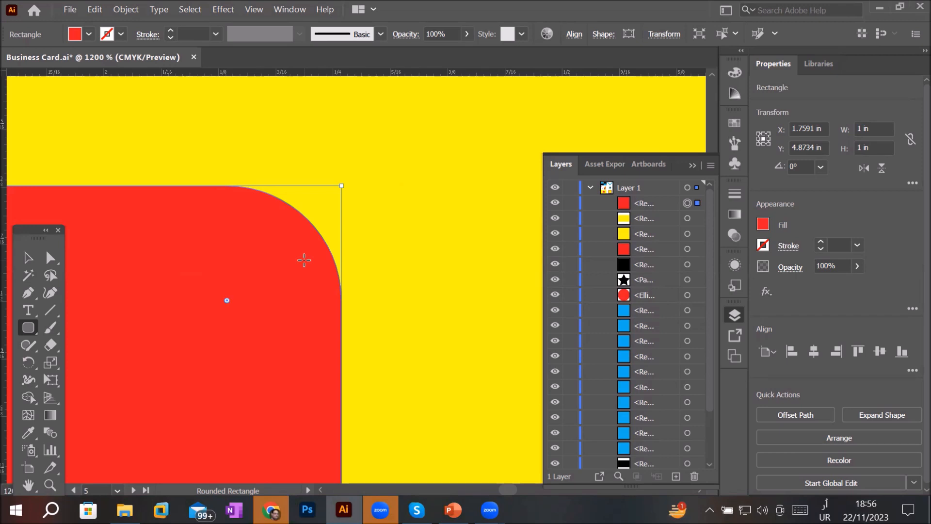
scroll(304, 260, "down", 3)
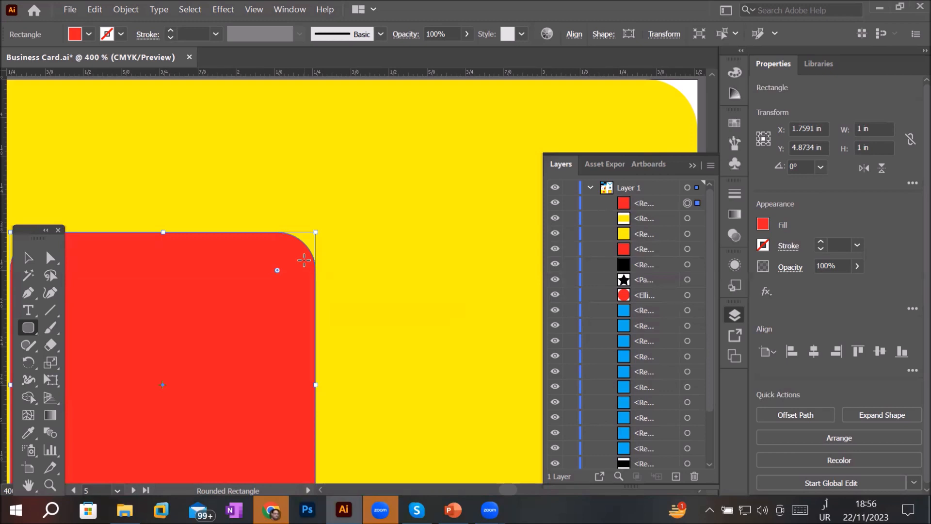
left_click(24, 263)
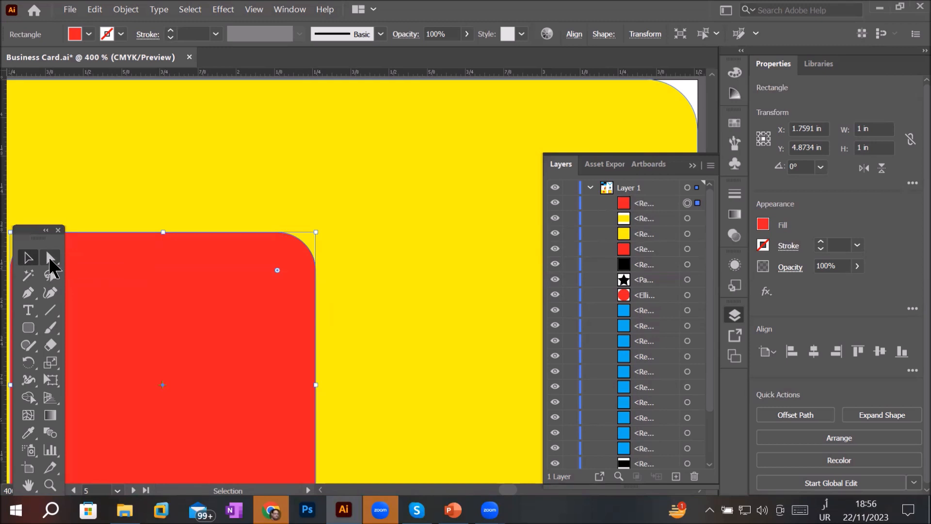
scroll(146, 242, "down", 3)
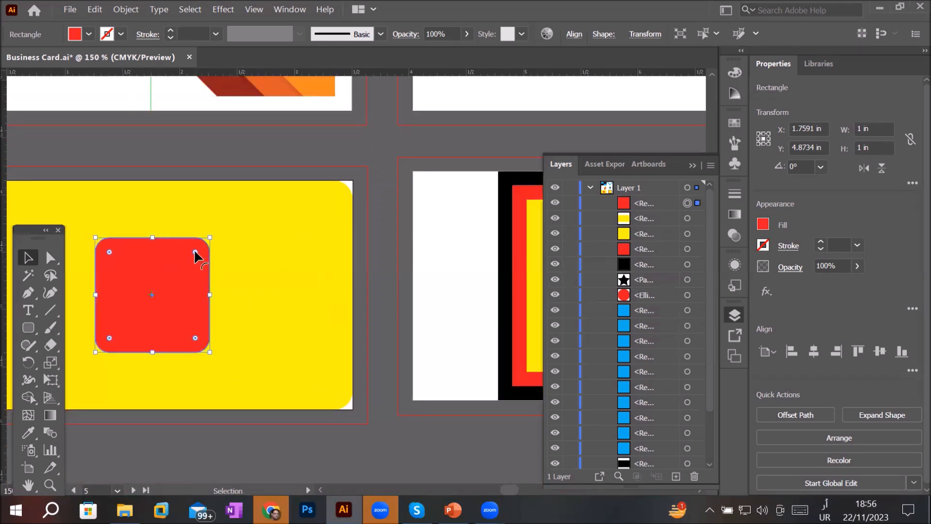
mouse_move(195, 252)
left_mouse_down()
mouse_move(129, 327)
mouse_move(186, 273)
mouse_move(301, 192)
mouse_move(118, 399)
mouse_move(201, 248)
left_mouse_up()
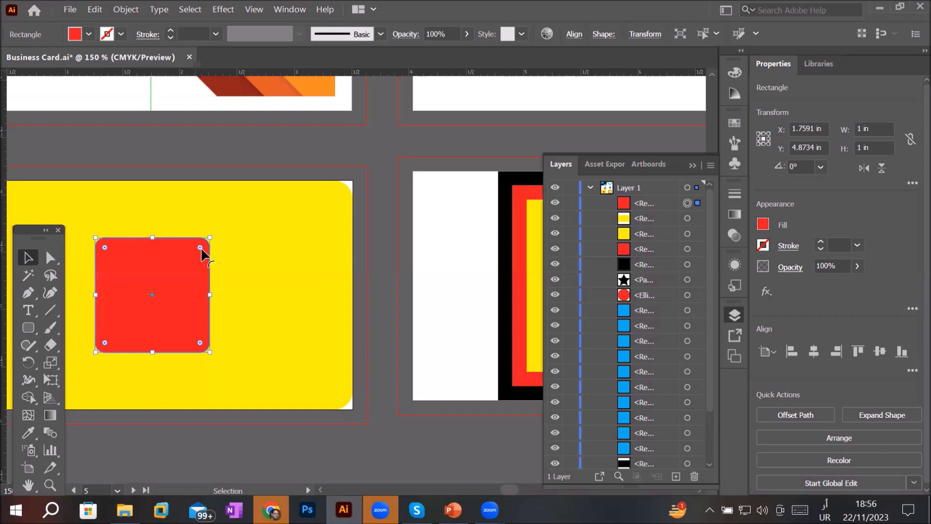
- Select only the square's top-left corner and round it to about 0.74 in with Direct Selection
left_click(51, 261)
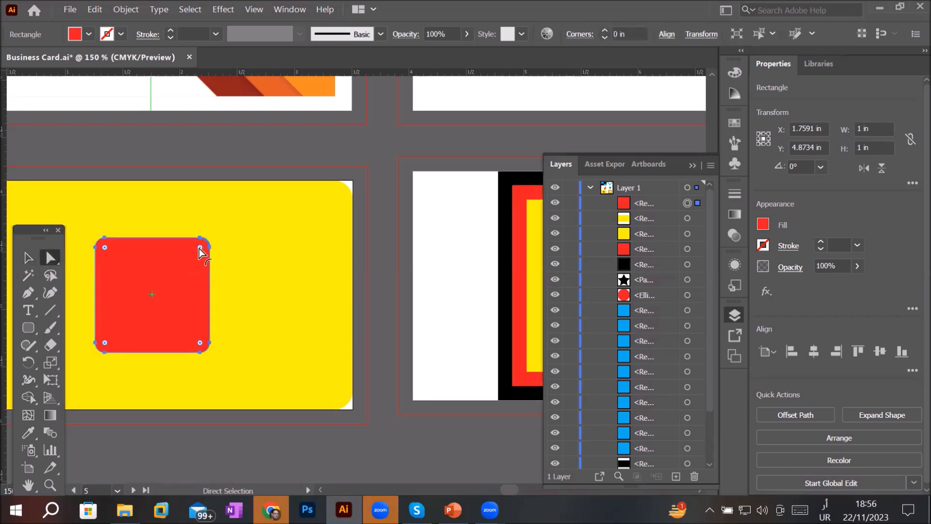
left_click_drag(200, 249, 200, 248)
left_click_drag(105, 247, 186, 315)
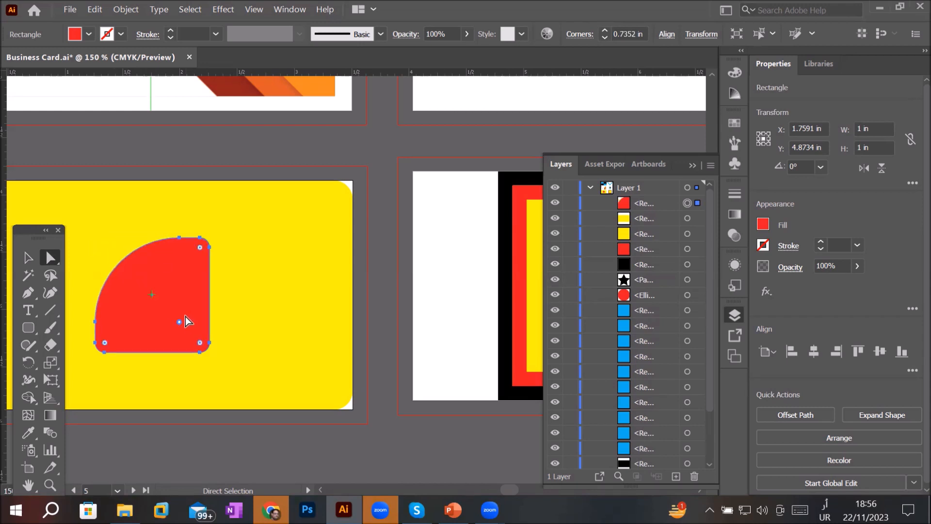
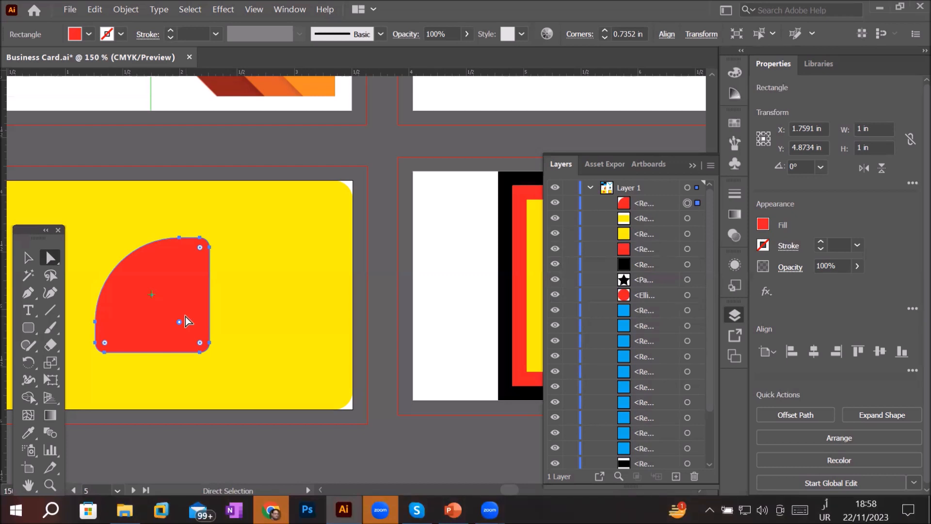
- Scale the rounded-corner square down slightly, then delete it from the card
scroll(144, 233, "down", 1)
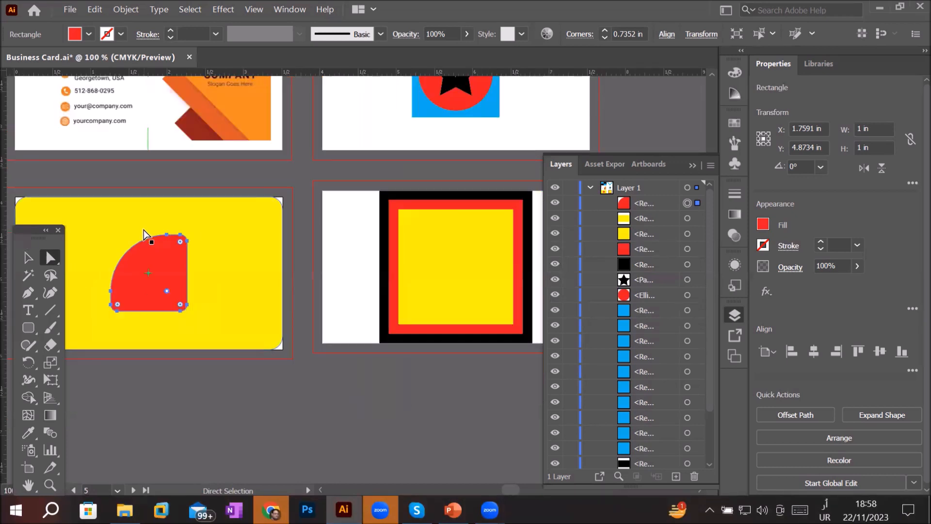
left_click(27, 259)
key("space")
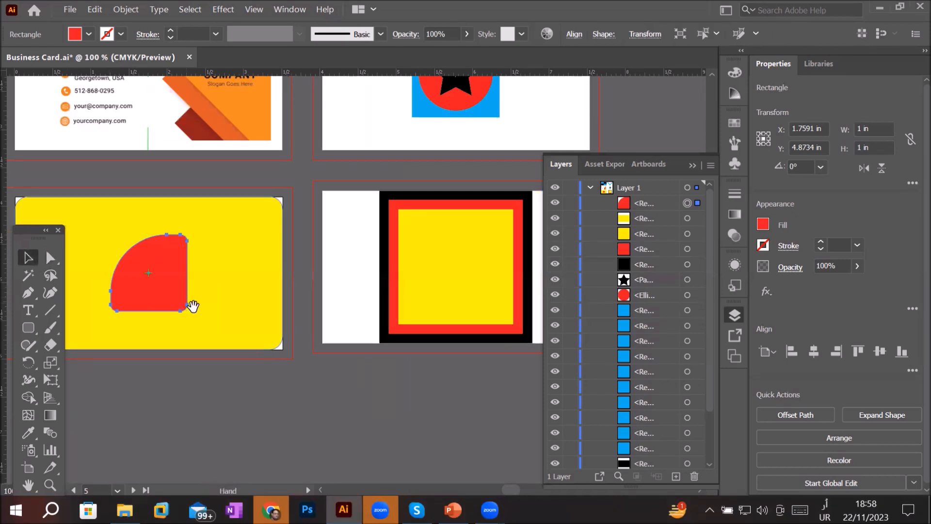
left_click_drag(213, 296, 329, 283)
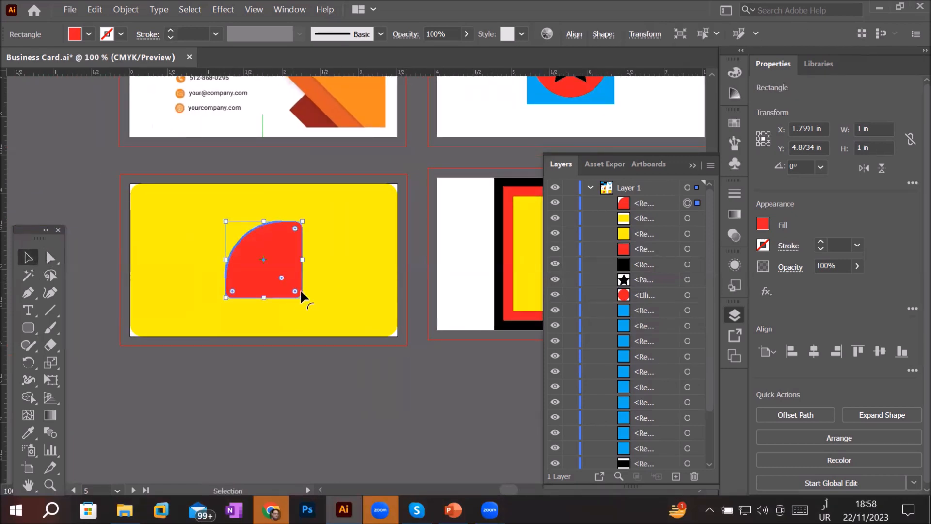
left_click_drag(301, 299, 286, 284)
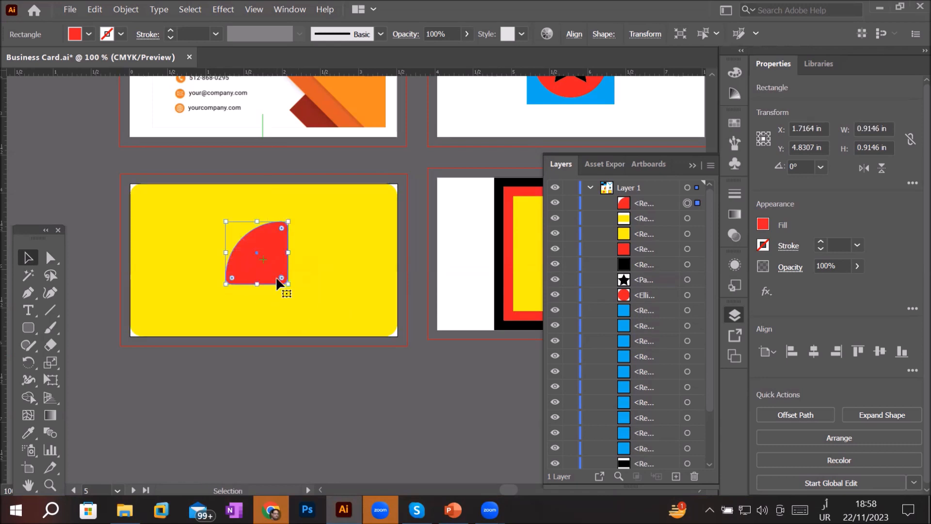
left_click_drag(289, 221, 273, 252)
scroll(285, 260, "down", 2)
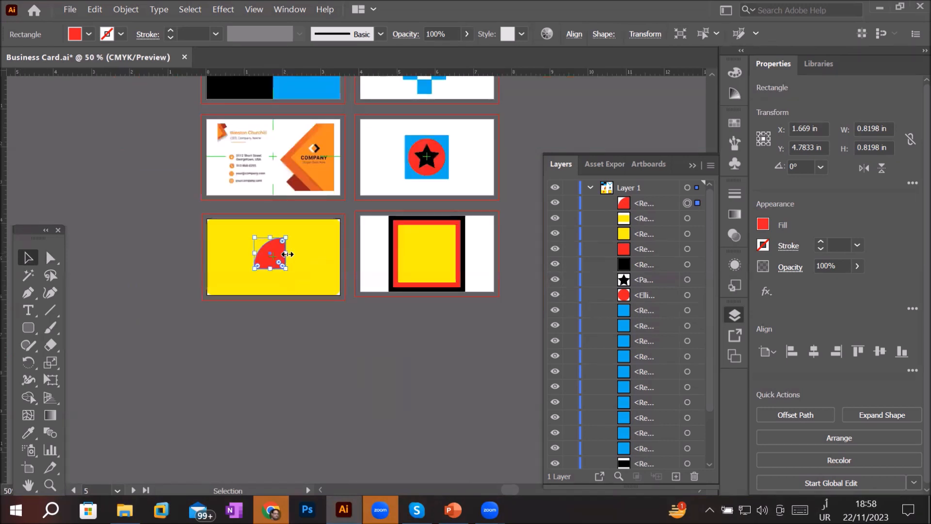
key("Delete")
scroll(272, 252, "up", 1)
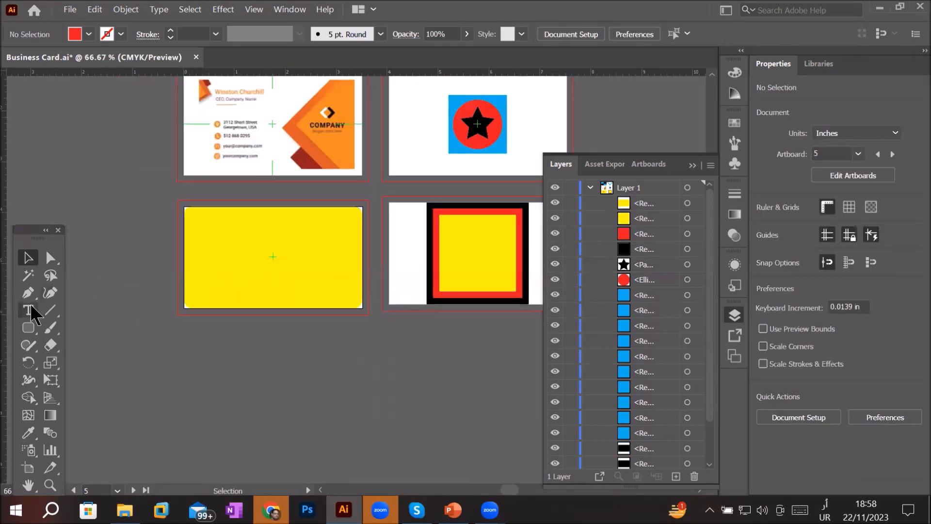
- Draw a small red square with the Rectangle tool, turned 315° into a diamond, and round one corner fully
left_click_drag(33, 331, 32, 332)
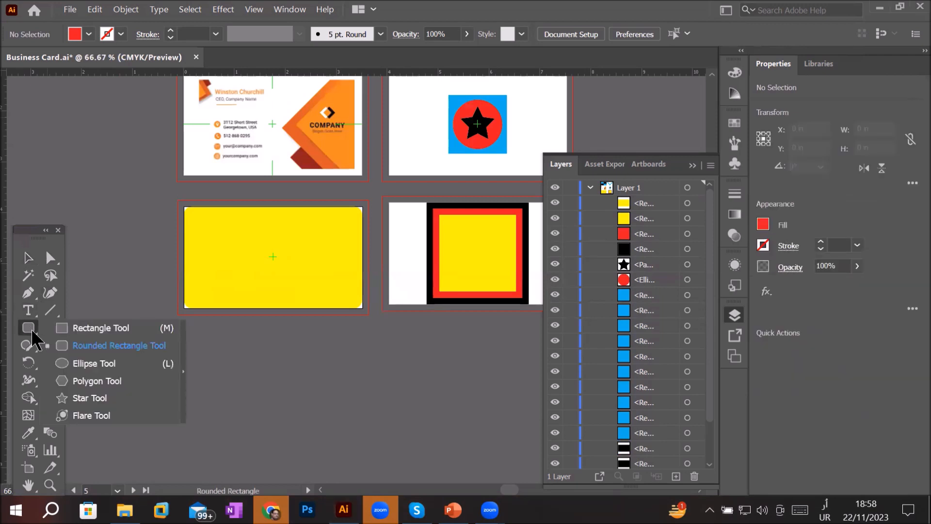
left_click(78, 326)
mouse_move(214, 223)
left_mouse_down()
mouse_move(285, 287)
mouse_move(272, 277)
mouse_move(264, 237)
mouse_move(260, 281)
mouse_move(314, 291)
mouse_move(265, 284)
mouse_move(259, 260)
left_mouse_up()
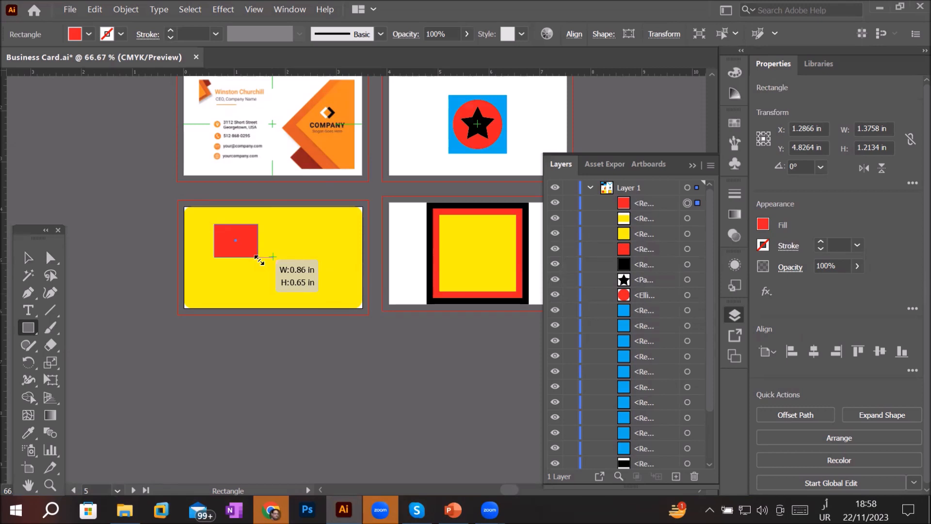
left_click_drag(259, 260, 238, 258)
scroll(244, 214, "up", 2)
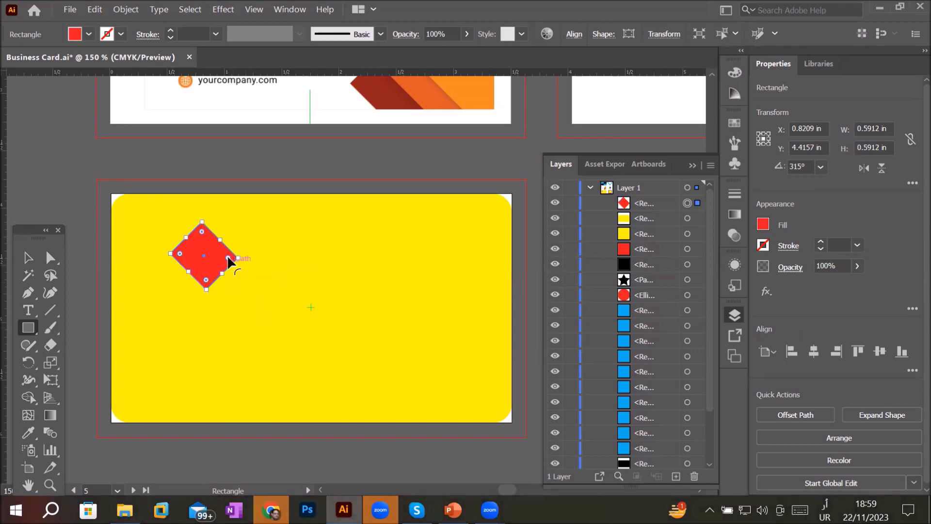
left_click_drag(228, 258, 206, 257)
left_click_drag(179, 254, 194, 258)
left_click(185, 306)
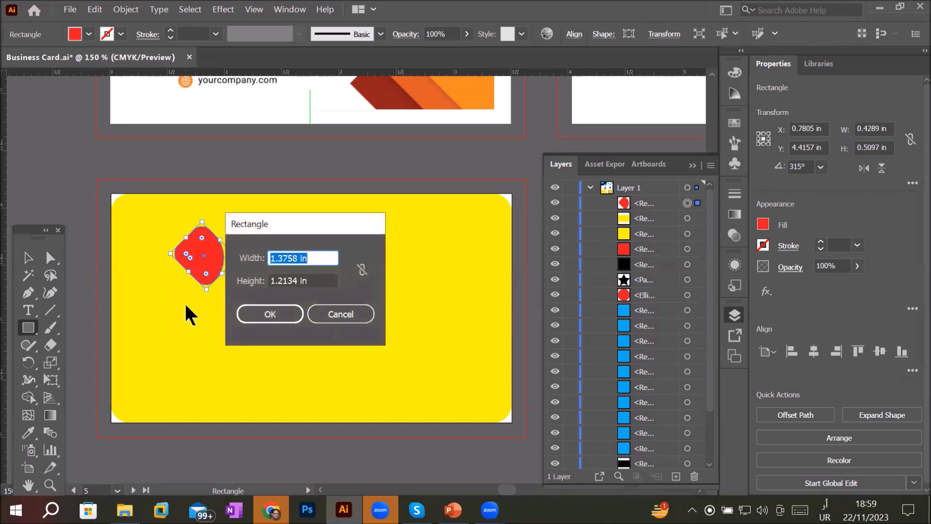
left_click(324, 313)
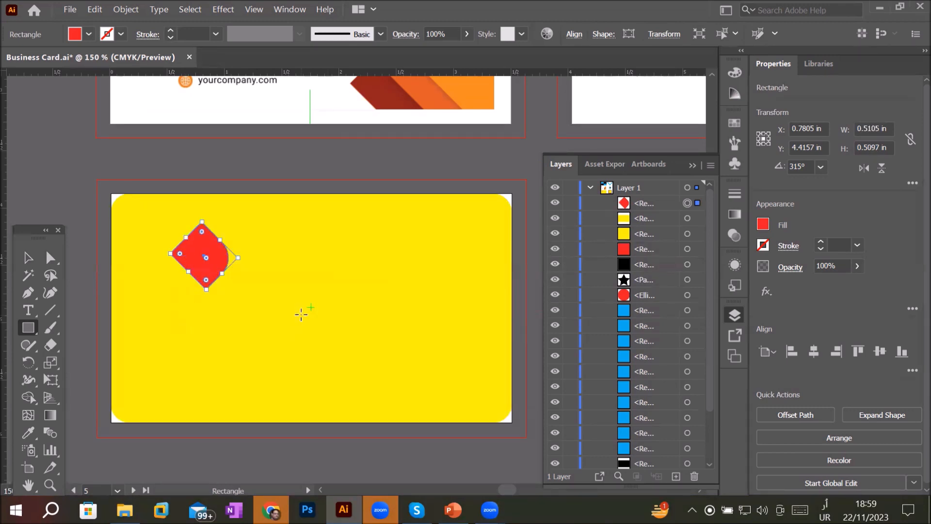
- Duplicate the diamond shape and place the copy to its right
left_click(29, 258)
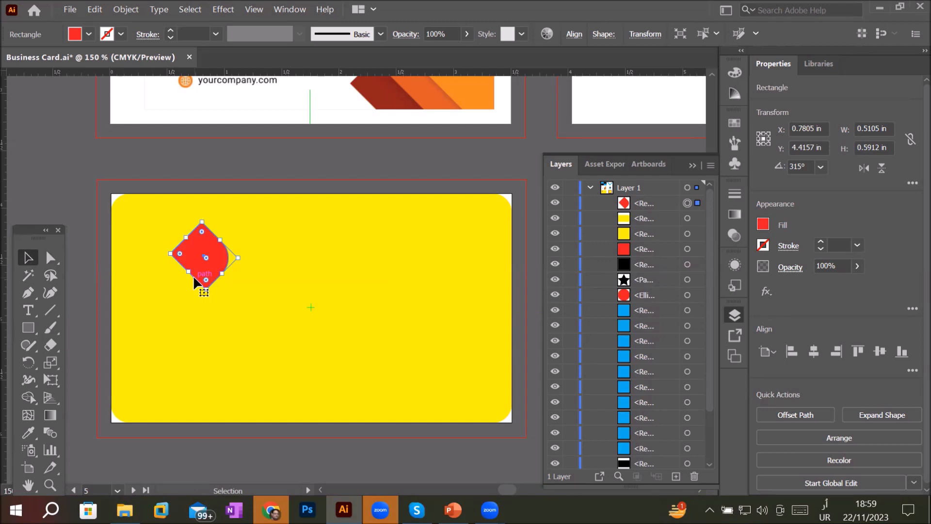
key("a")
scroll(199, 231, "up", 3)
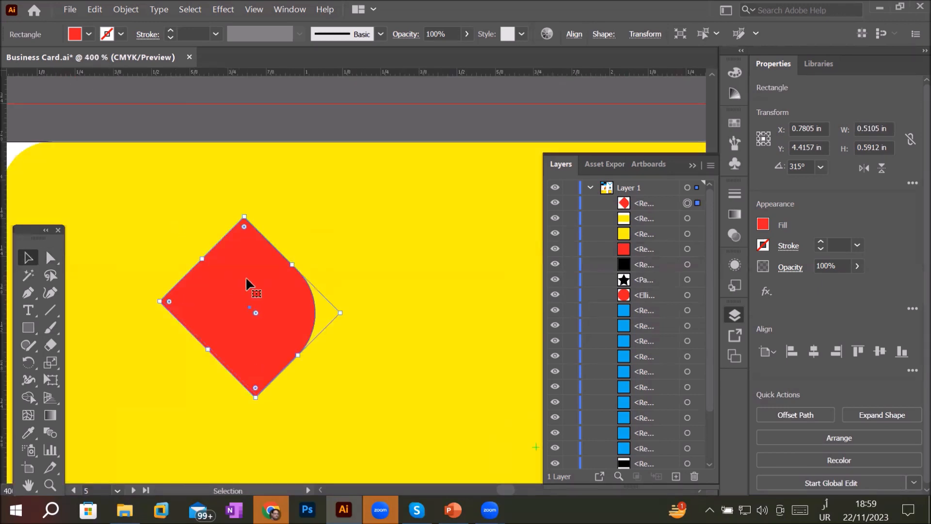
left_click_drag(246, 280, 398, 280)
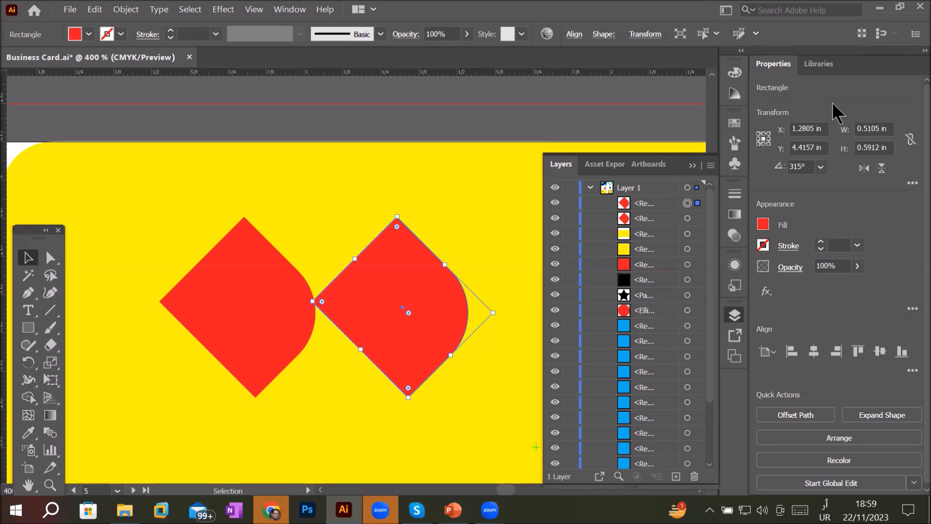
- Flip the copied diamond horizontally so its rounded corner faces the first diamond
left_click(864, 169)
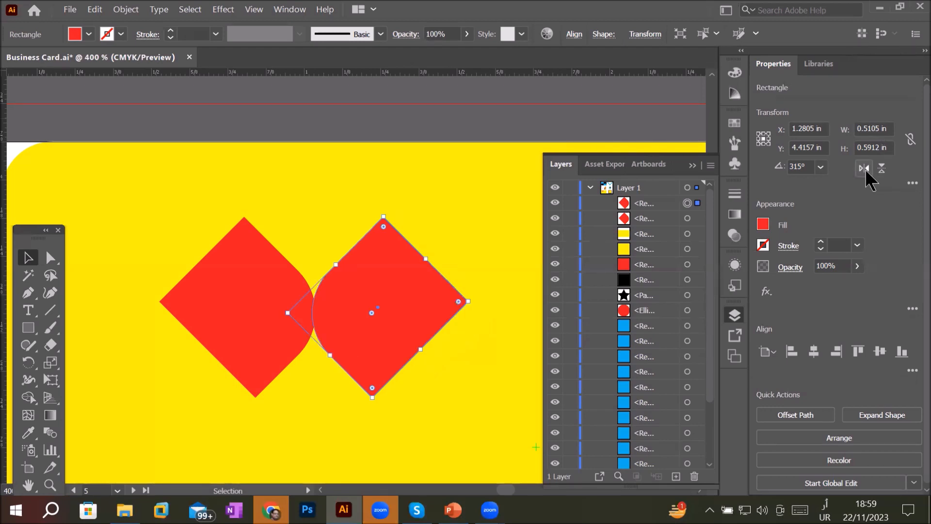
left_click(867, 172)
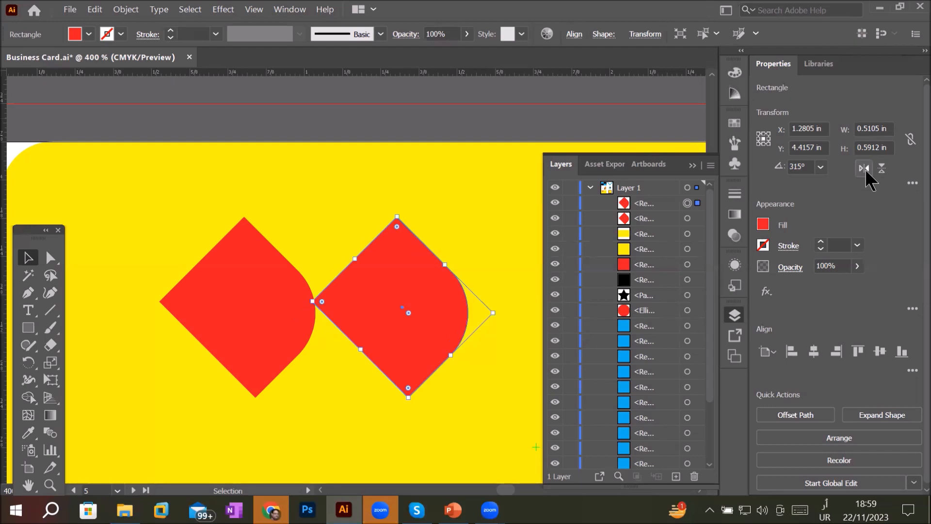
left_click(867, 172)
left_click(867, 172)
left_click(867, 171)
left_click(866, 172)
left_click(866, 172)
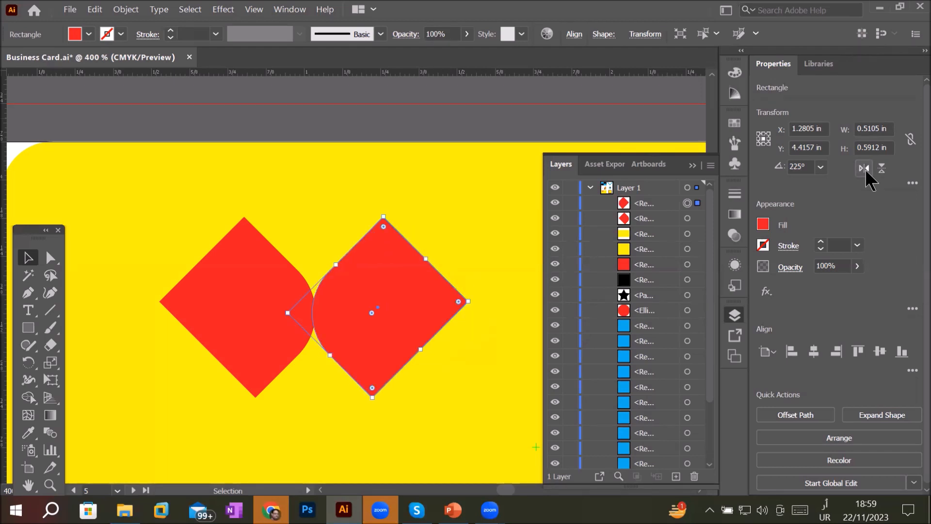
left_click(866, 172)
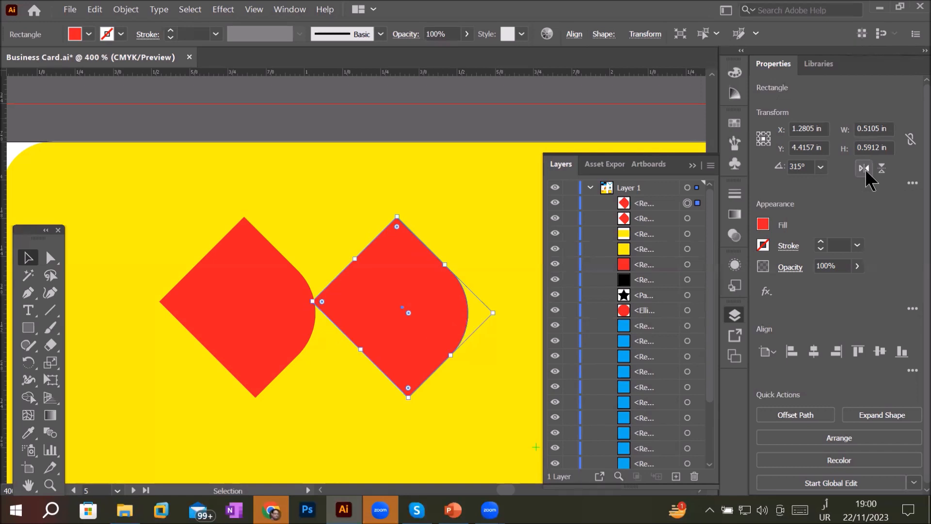
left_click(881, 167)
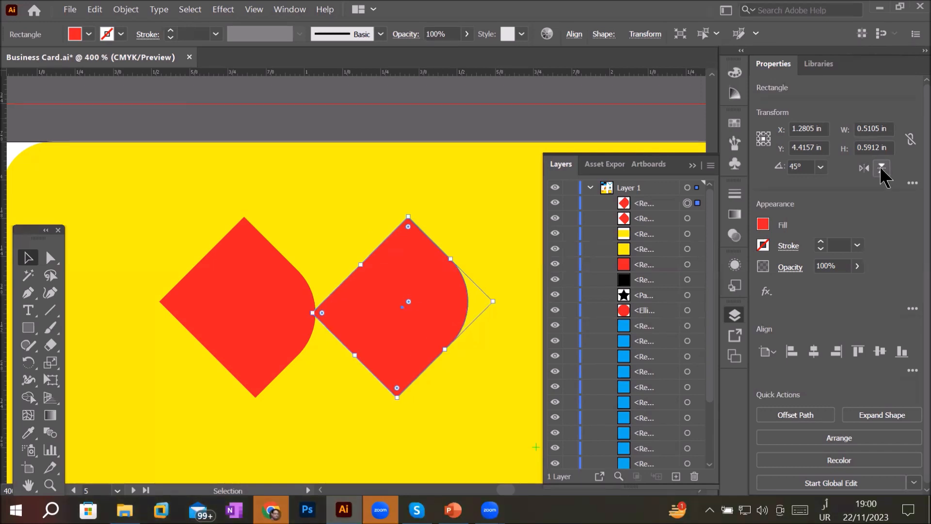
left_click(881, 167)
left_click(881, 167)
left_click(881, 167)
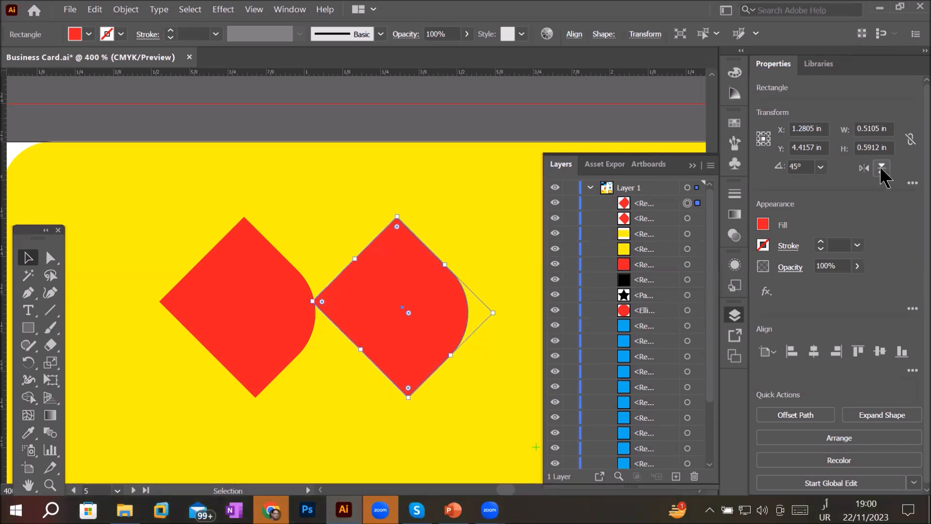
left_click(881, 167)
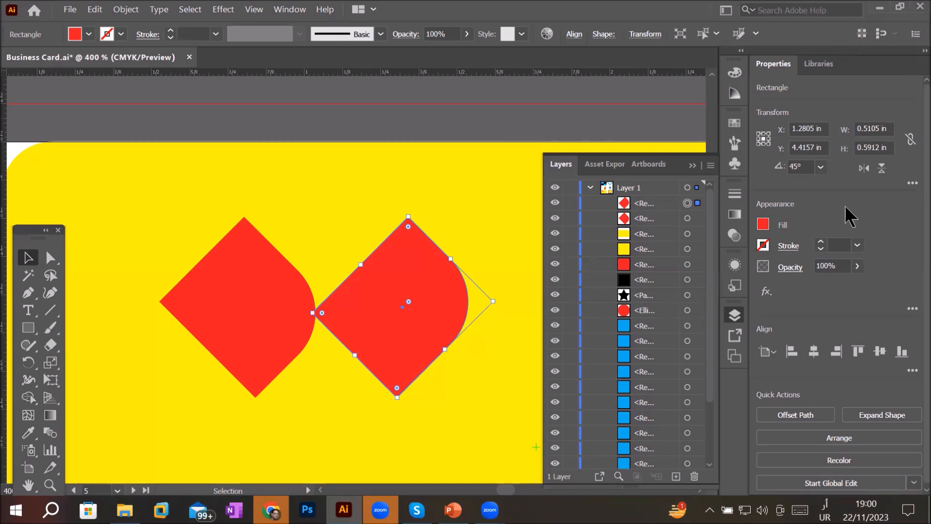
left_click(864, 168)
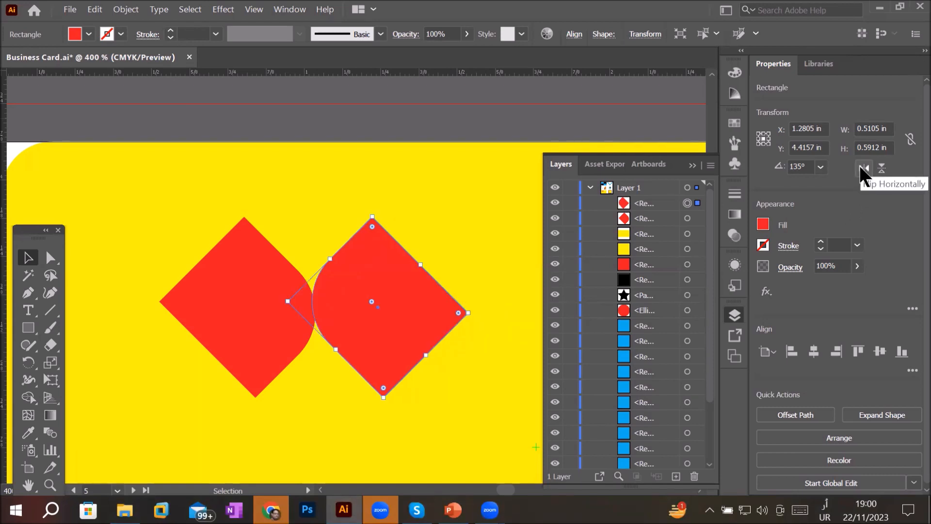
left_click(319, 162)
scroll(483, 213, "down", 2)
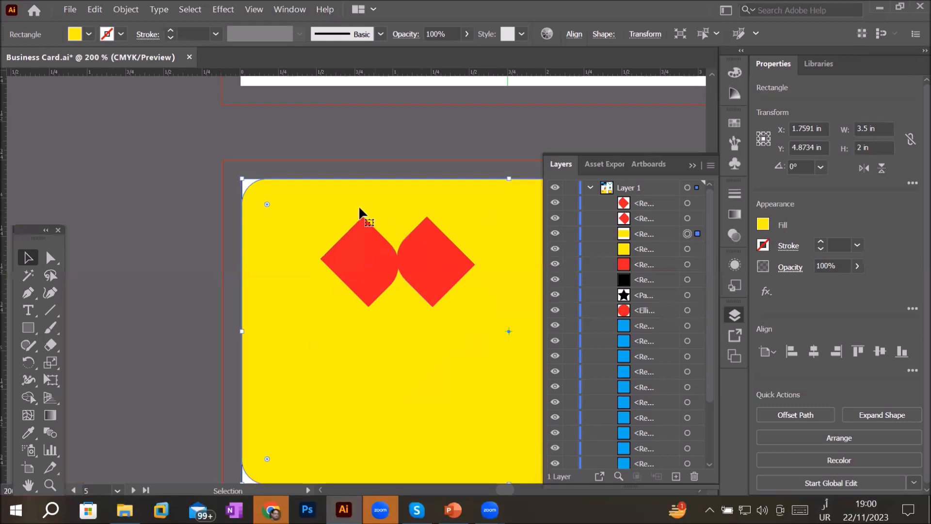
- Select both diamonds and duplicate them below, offset to the left, forming a second row
left_click(365, 234)
left_click(436, 257, "shift")
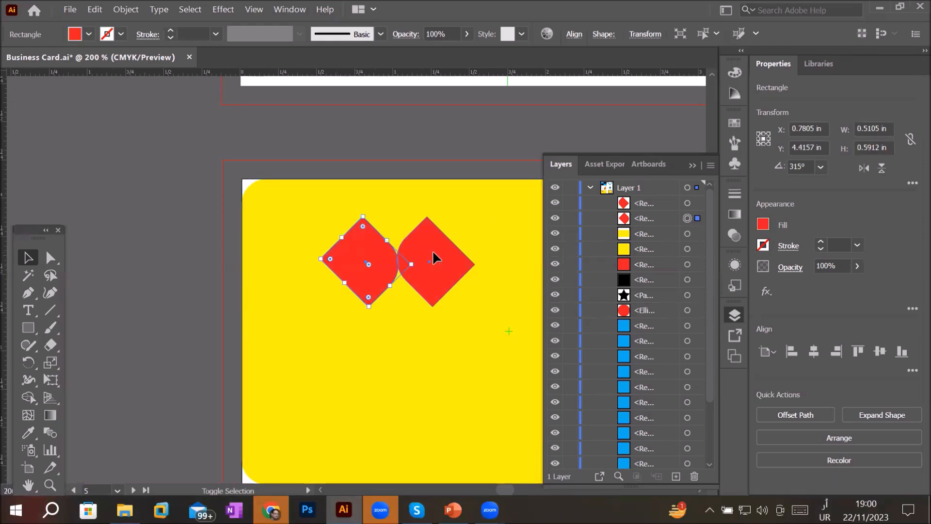
left_click_drag(433, 253, 407, 325)
left_click(298, 241)
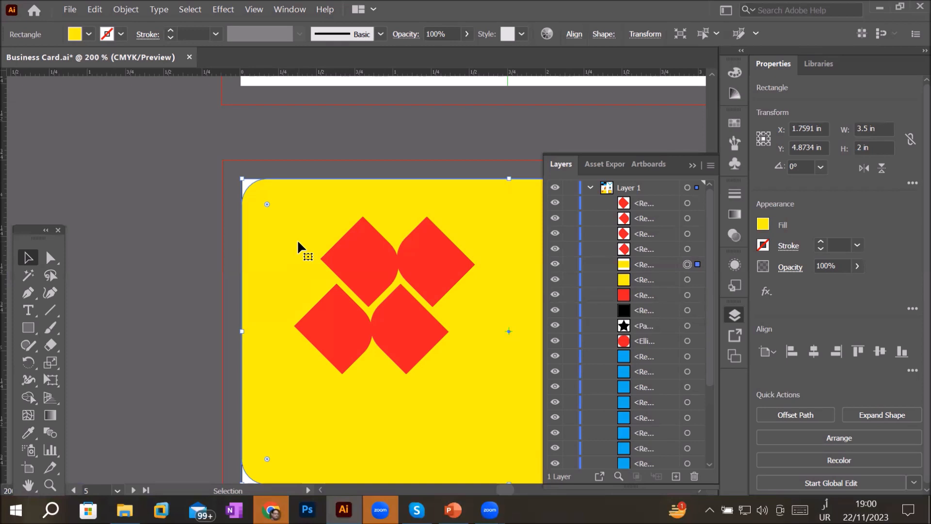
- Select the bottom pair of diamonds, flip them horizontally, and nudge them slightly into place
left_click(329, 321)
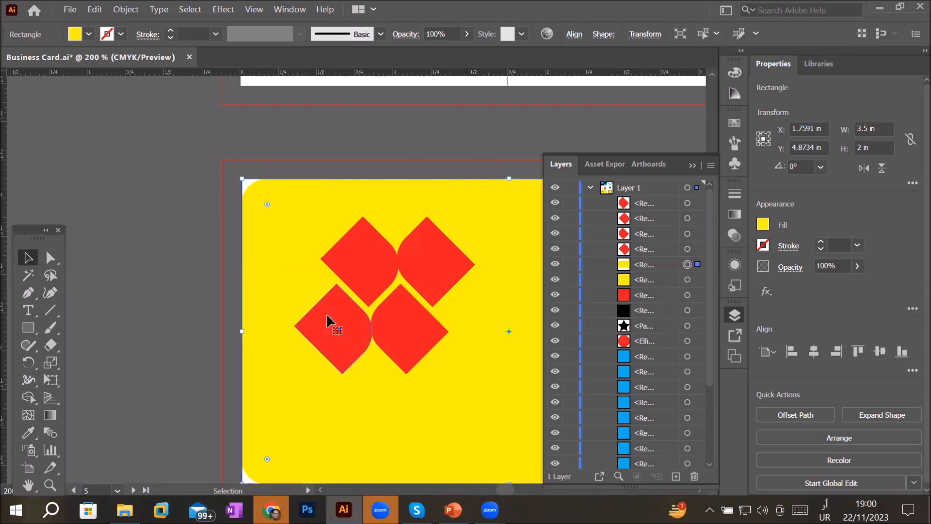
left_click(421, 334, "shift")
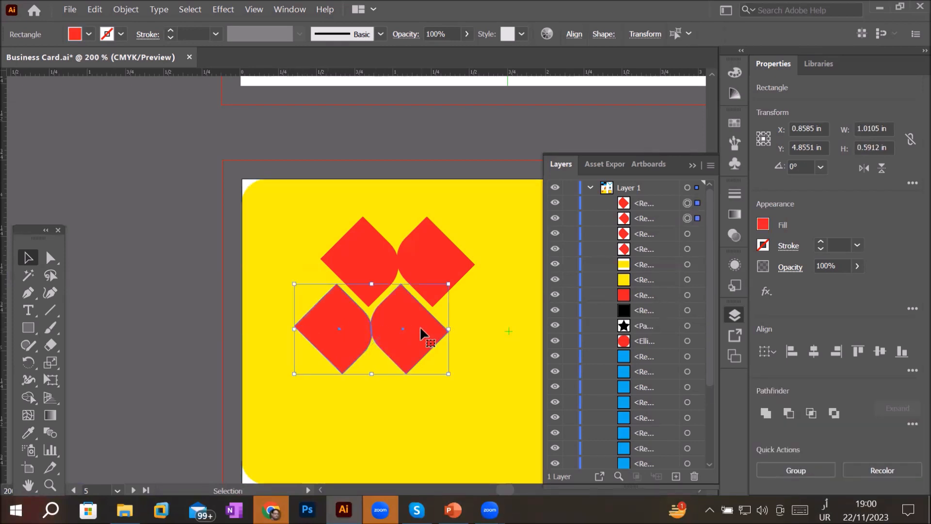
left_click(865, 172)
left_click(865, 173)
left_click(866, 173)
left_click(865, 173)
left_click(865, 173)
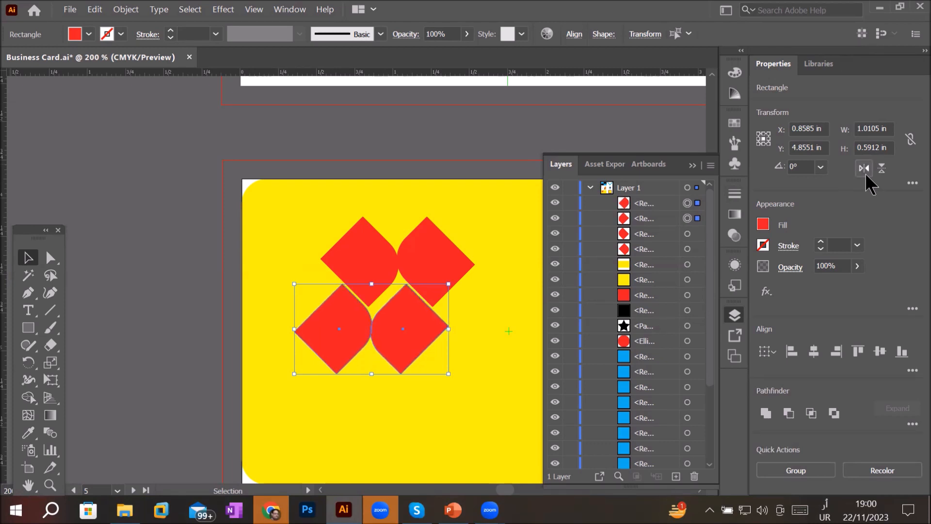
left_click(866, 173)
left_click(882, 169)
left_click(882, 169)
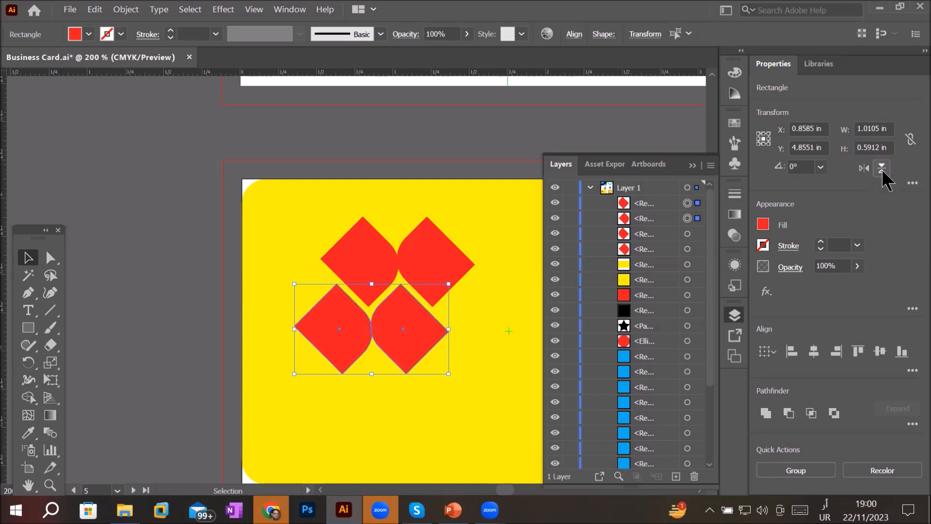
left_click(863, 169)
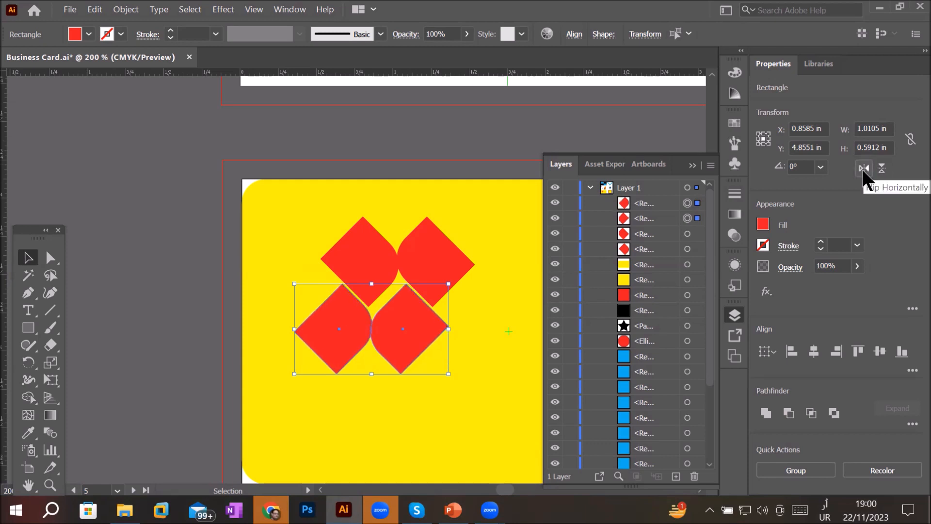
left_click_drag(419, 313, 413, 310)
left_click(262, 214)
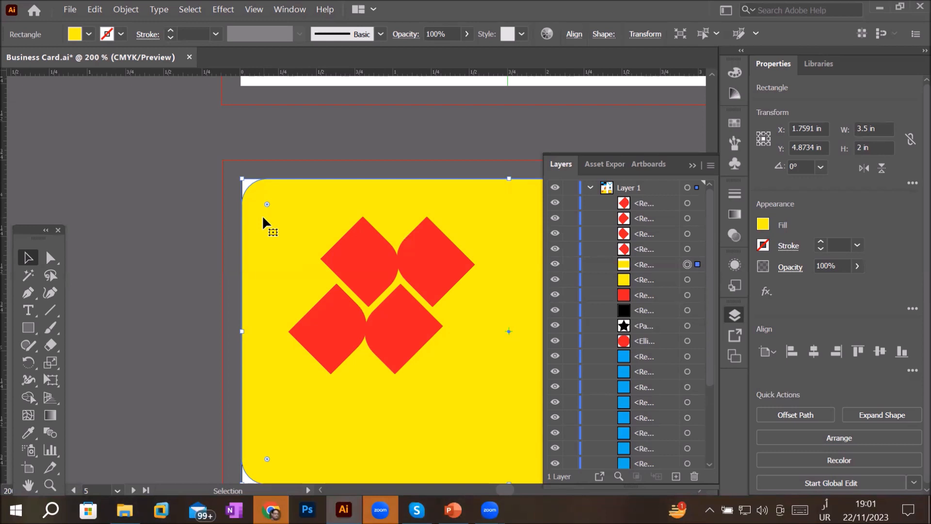
scroll(391, 277, "down", 2)
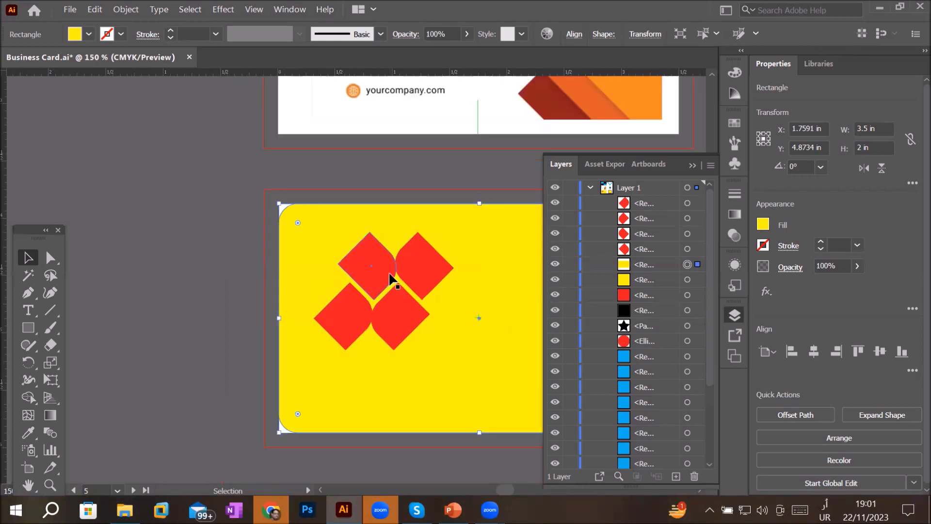
key("space")
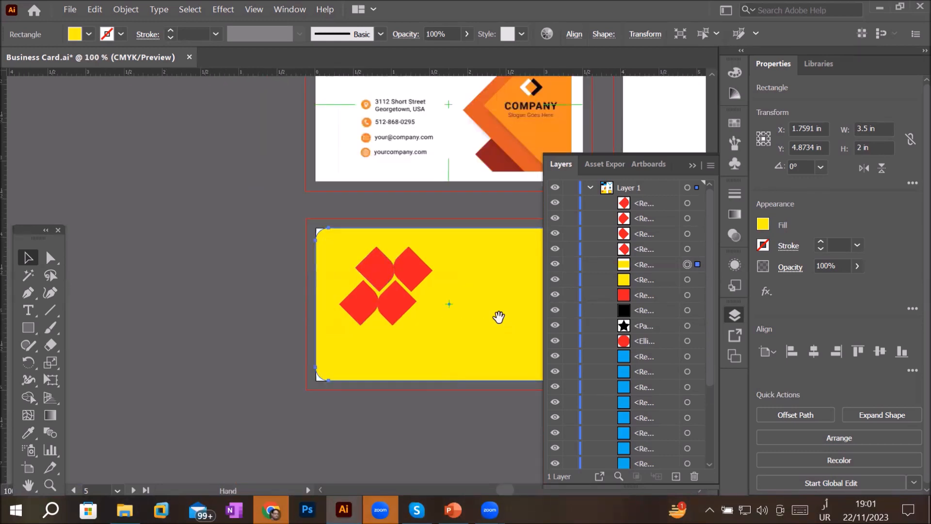
scroll(499, 316, "up", 2)
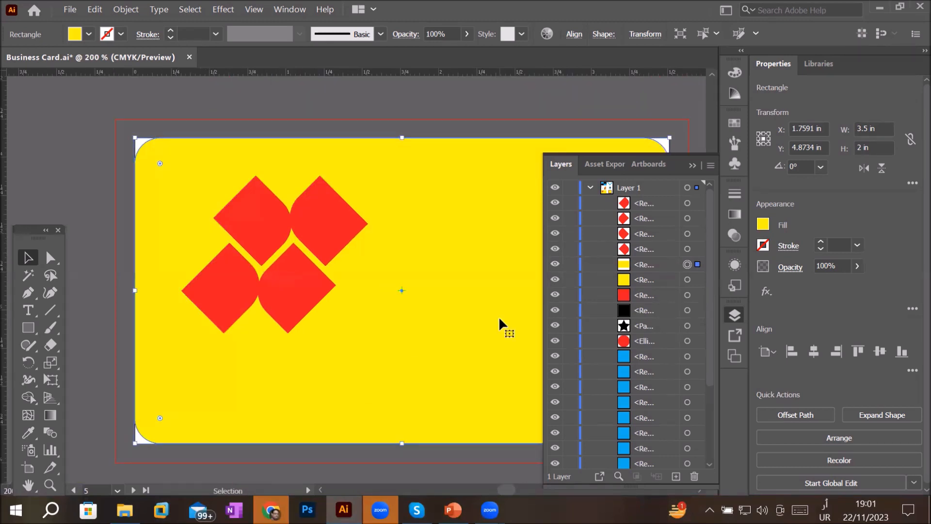
scroll(499, 316, "up", 1)
scroll(499, 316, "down", 1)
key("space")
left_click_drag(518, 309, 438, 294)
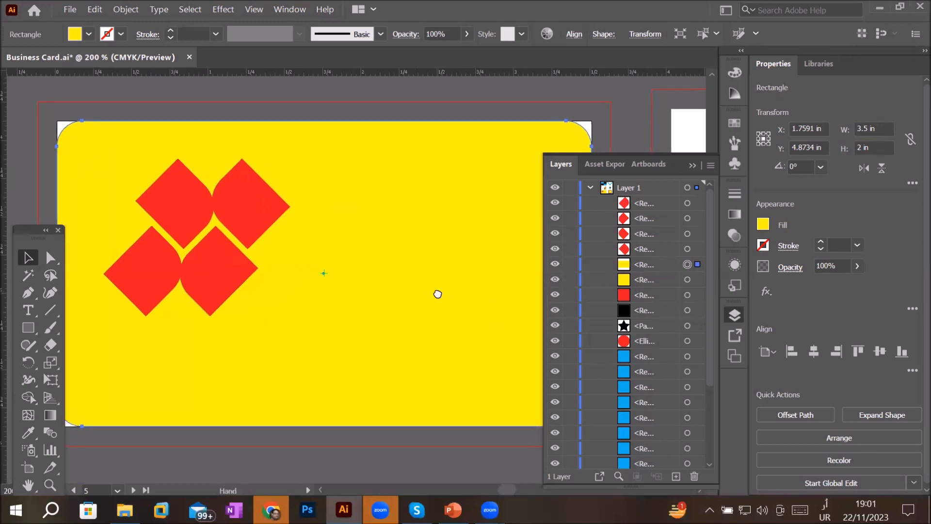
- Move the upper-right diamond out of the group to the right of the card
left_click(250, 203)
left_click_drag(258, 205, 374, 217)
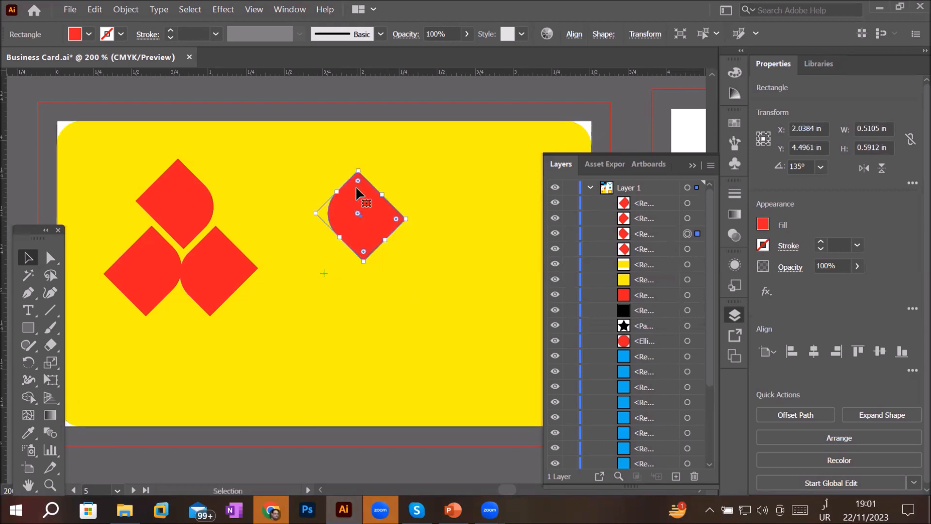
left_click_drag(358, 162, 321, 174)
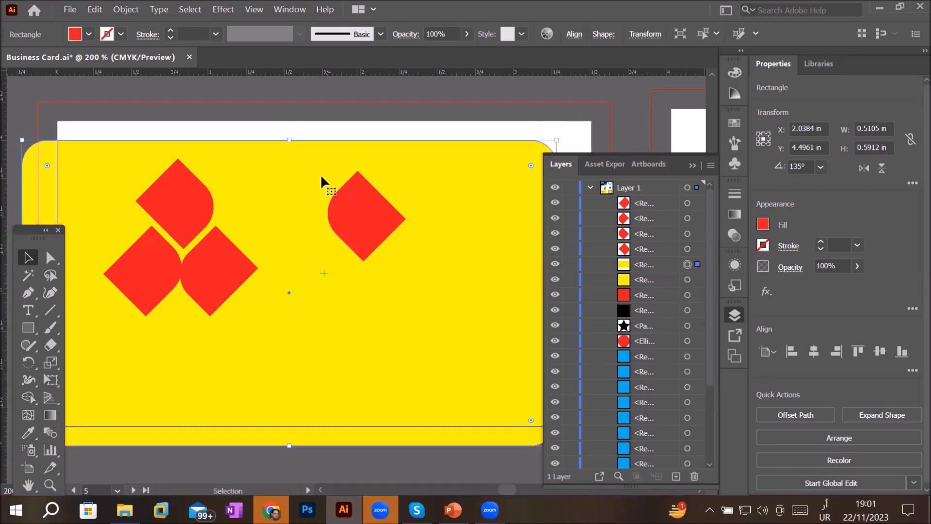
key("ctrl+z")
- Rotate the moved diamond to 30°
left_click(368, 211)
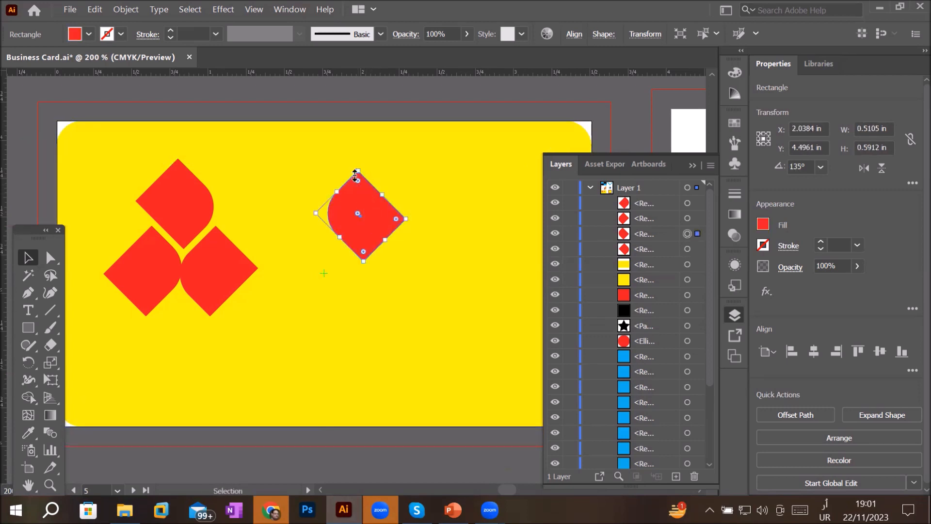
left_click_drag(354, 167, 397, 247)
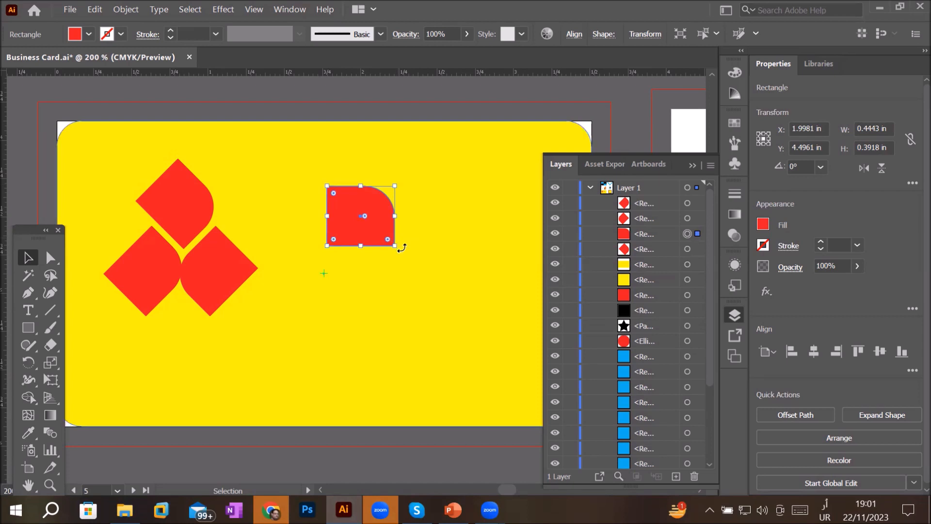
mouse_move(401, 249)
left_mouse_down()
mouse_move(416, 204)
mouse_move(403, 167)
mouse_move(417, 256)
mouse_move(422, 187)
mouse_move(418, 178)
mouse_move(432, 264)
mouse_move(443, 187)
mouse_move(407, 153)
mouse_move(357, 165)
mouse_move(335, 198)
mouse_move(327, 265)
mouse_move(322, 229)
mouse_move(326, 267)
mouse_move(376, 267)
mouse_move(397, 231)
left_mouse_up()
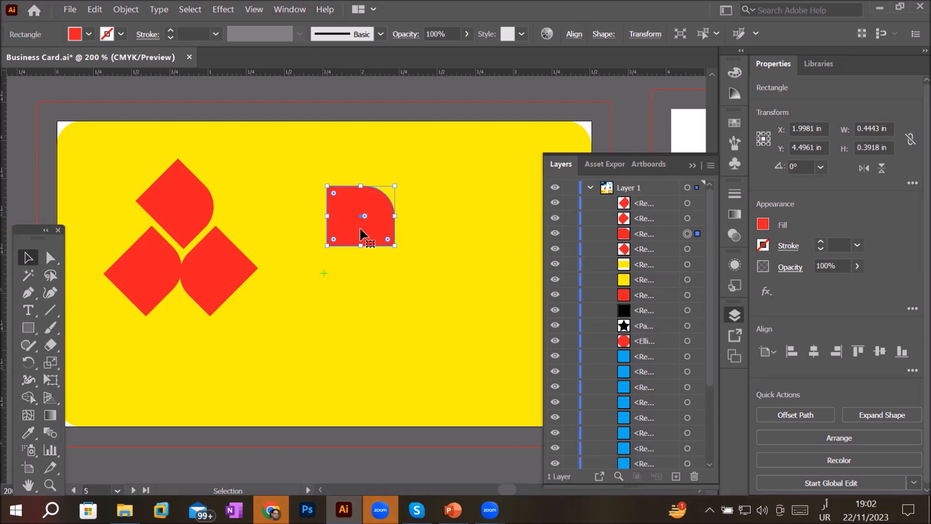
left_click(820, 168)
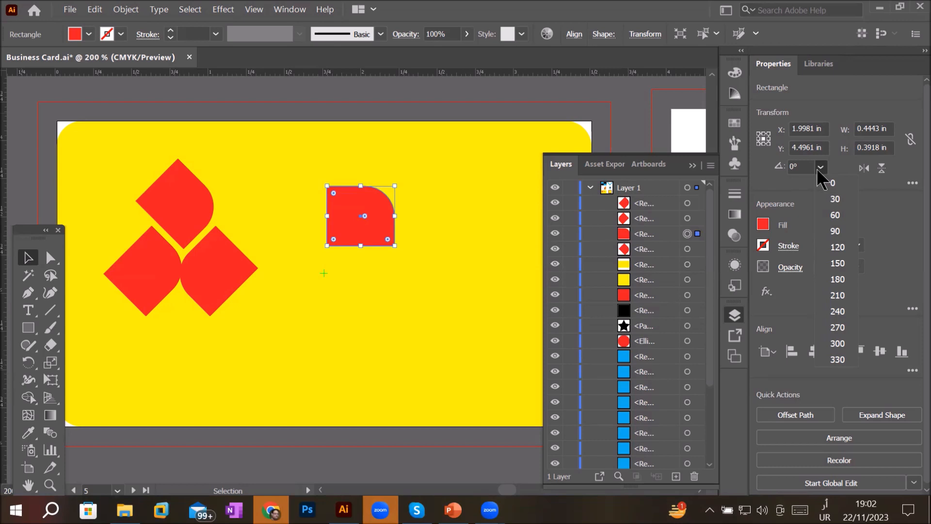
left_click(835, 199)
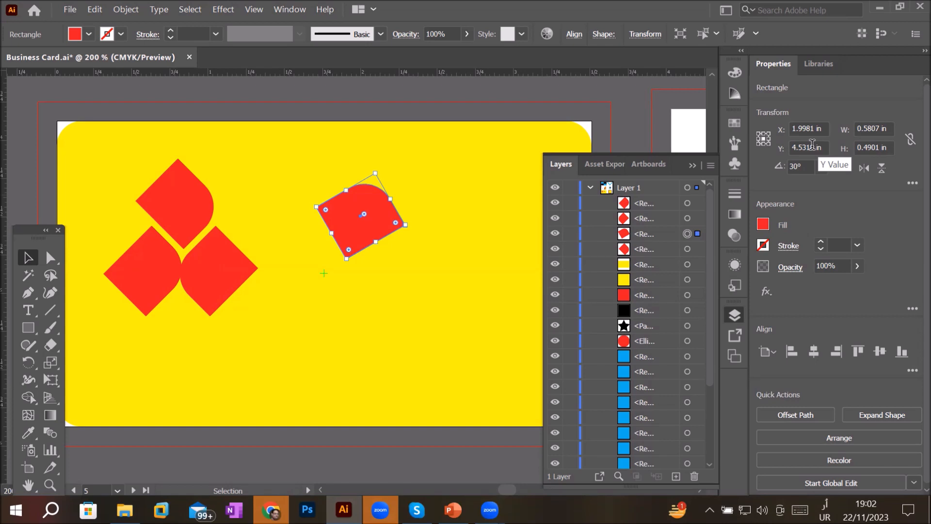
double_click(868, 130)
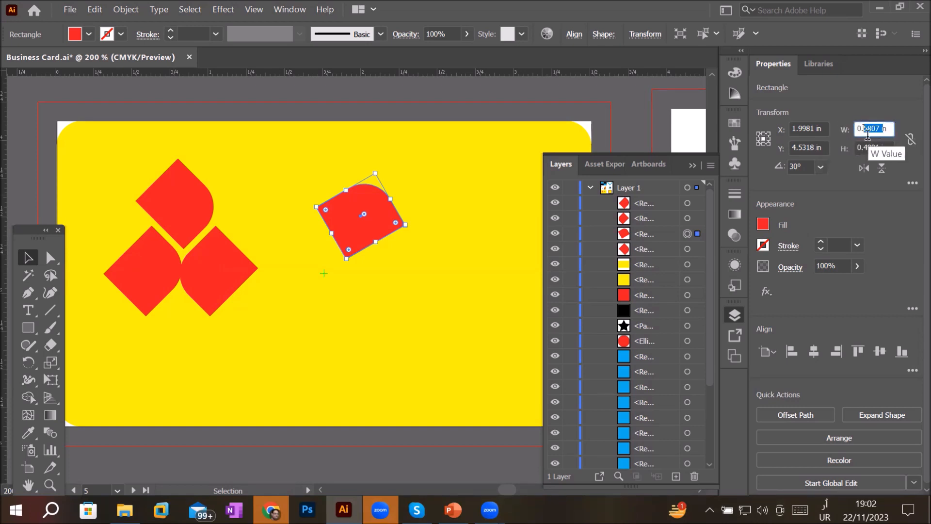
left_click(876, 147)
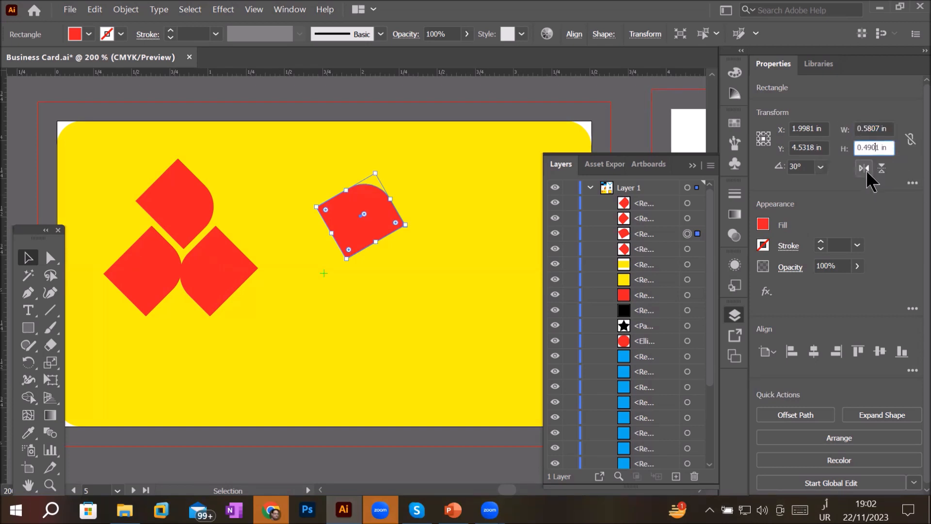
left_click(820, 167)
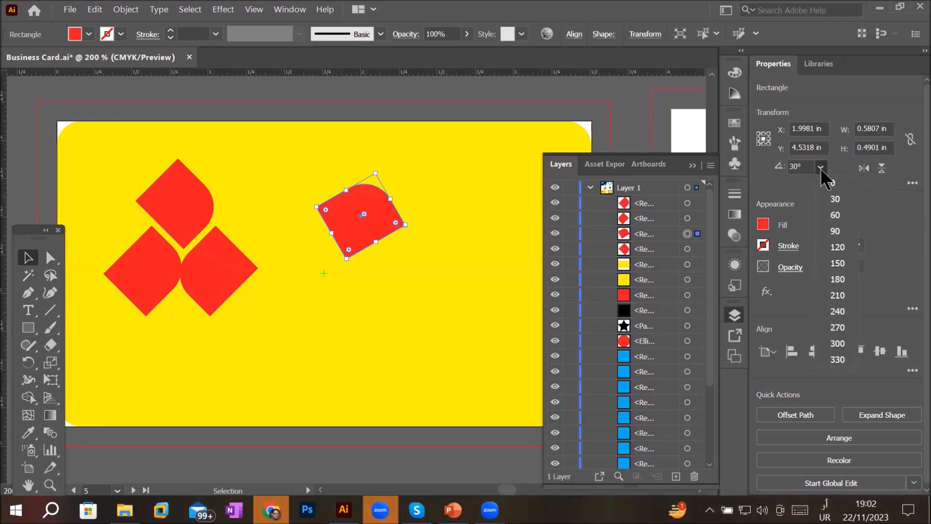
left_click(821, 168)
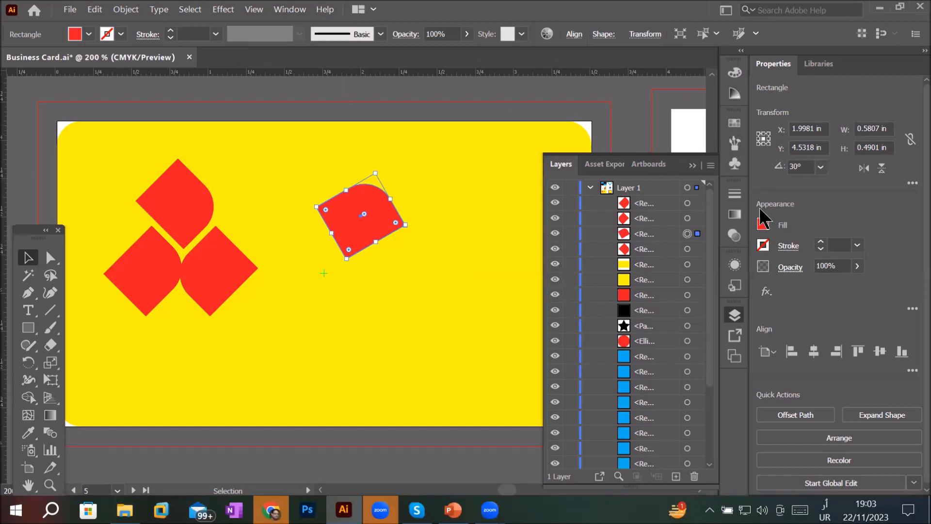
- Change the rotated diamond's fill colour to CMYK Green
left_click(766, 225)
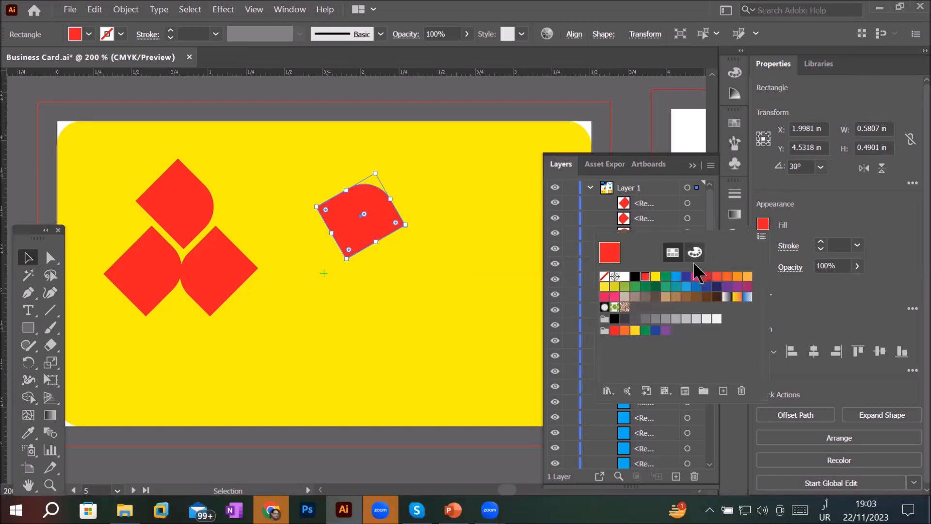
left_click(685, 276)
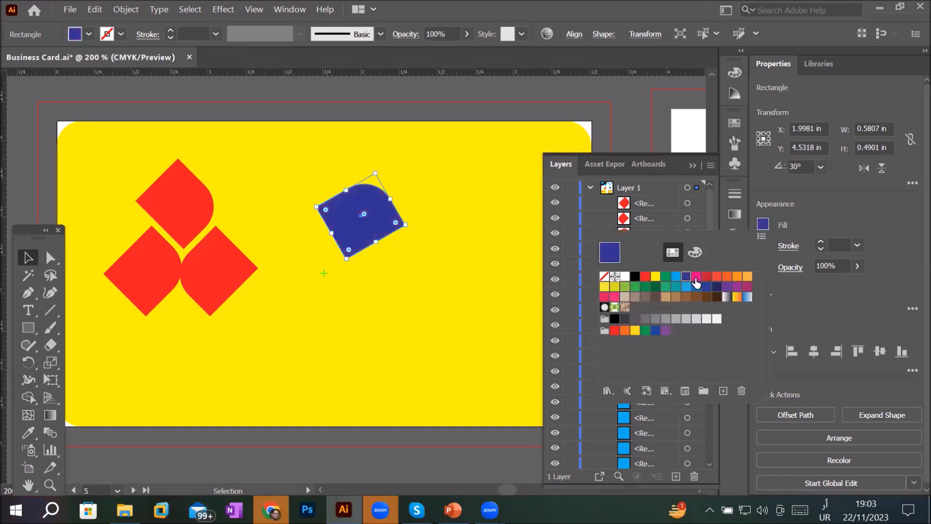
left_click(696, 276)
left_click(675, 276)
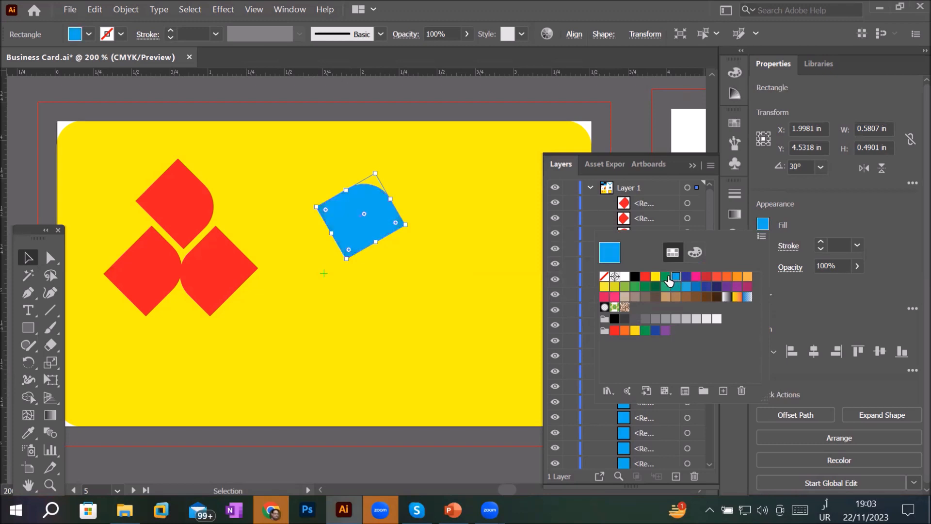
left_click(665, 276)
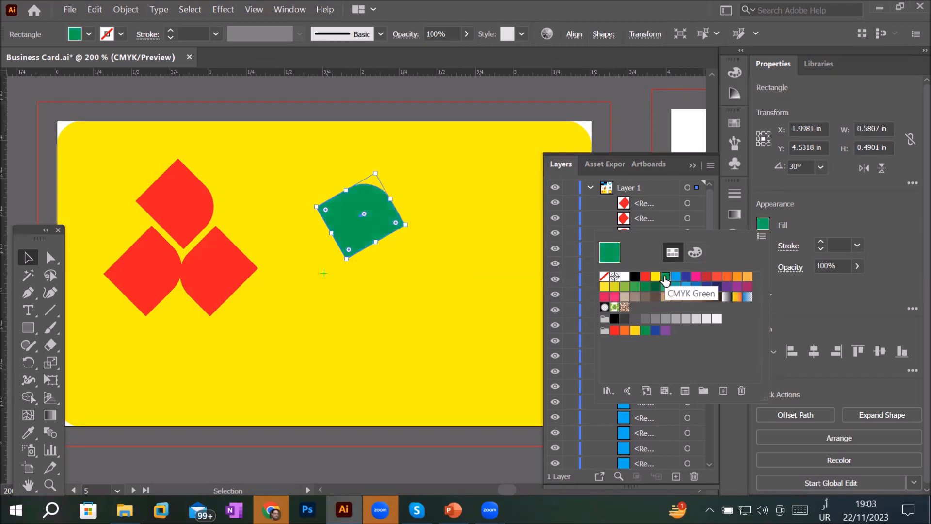
left_click(789, 218)
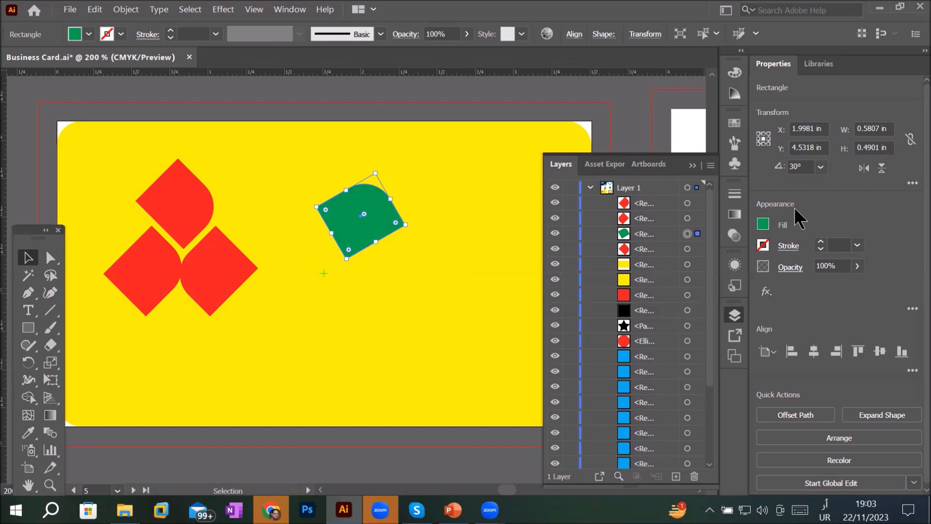
- Add a red stroke to the green diamond
left_click_drag(26, 228, 39, 101)
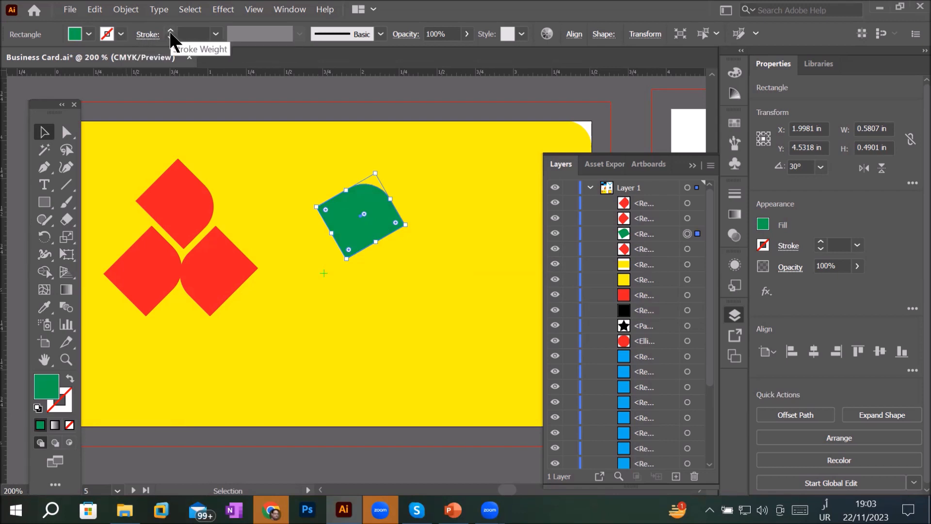
left_click(124, 37)
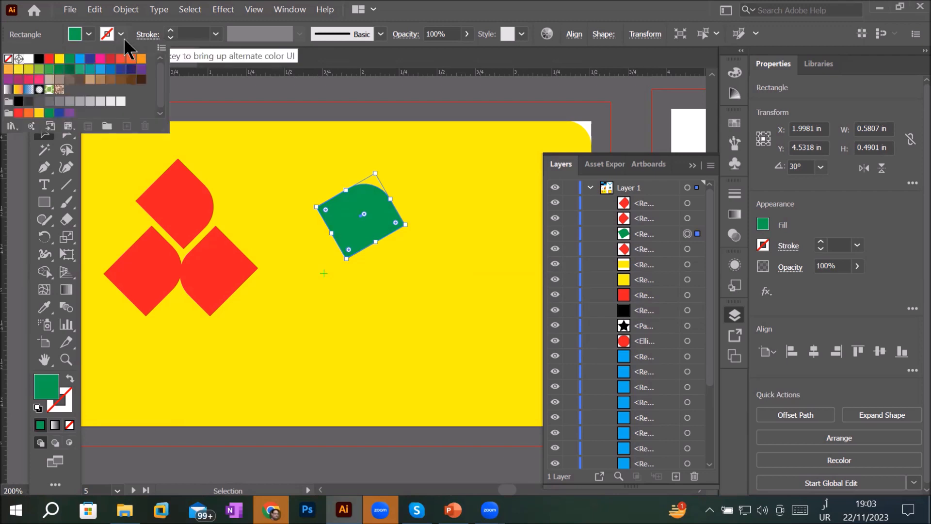
left_click(48, 59)
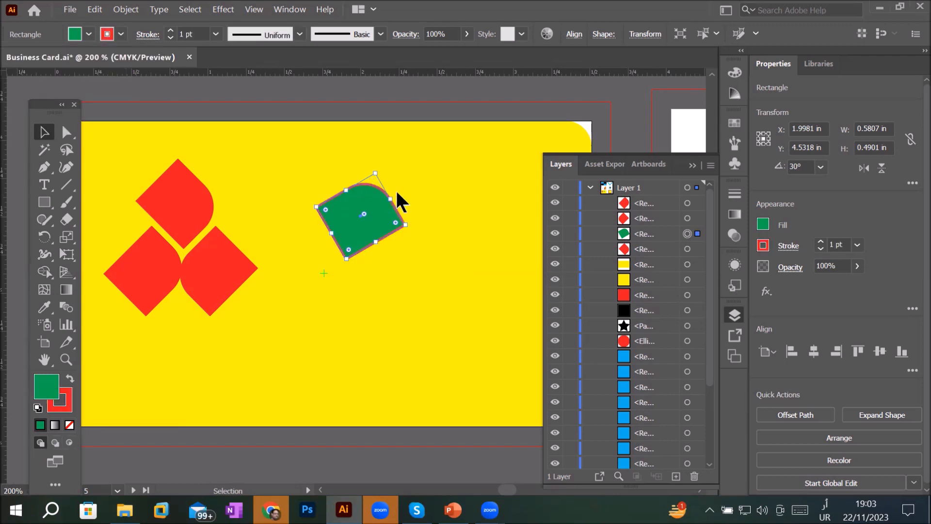
- Vary the green diamond's stroke weight, stepping it up to 20 pt
scroll(395, 188, "up", 3)
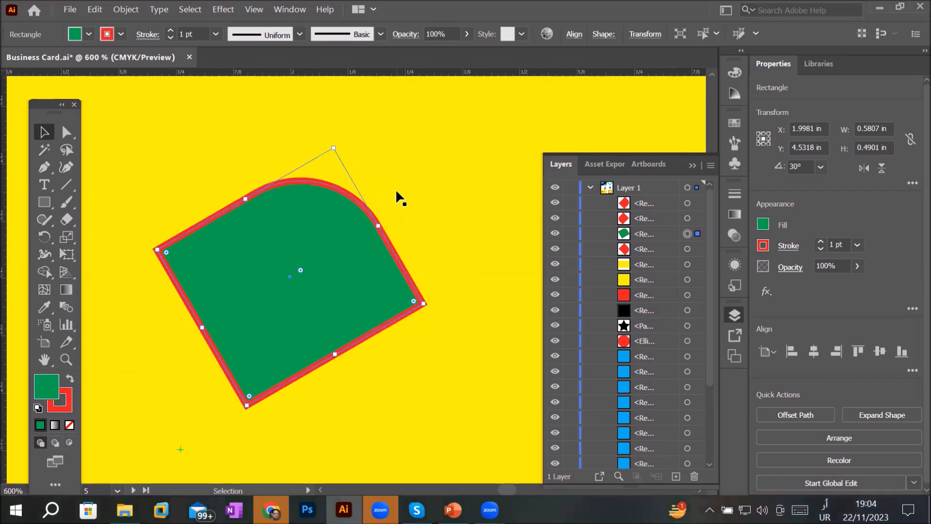
left_click(170, 38)
left_click(170, 38)
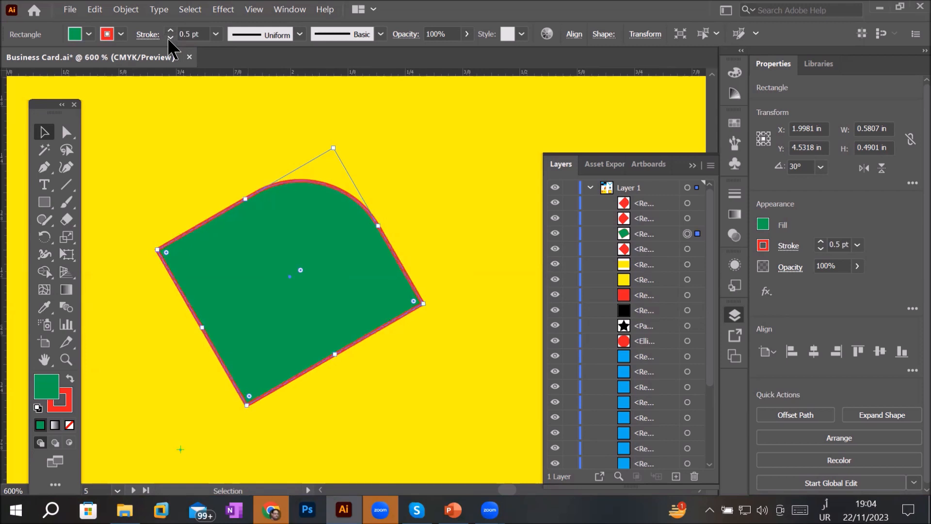
left_click(170, 39)
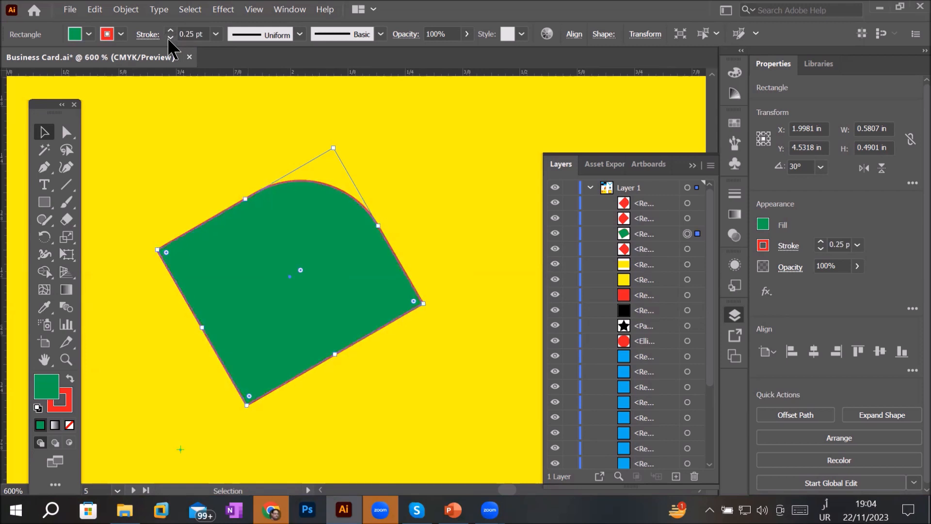
left_click(170, 38)
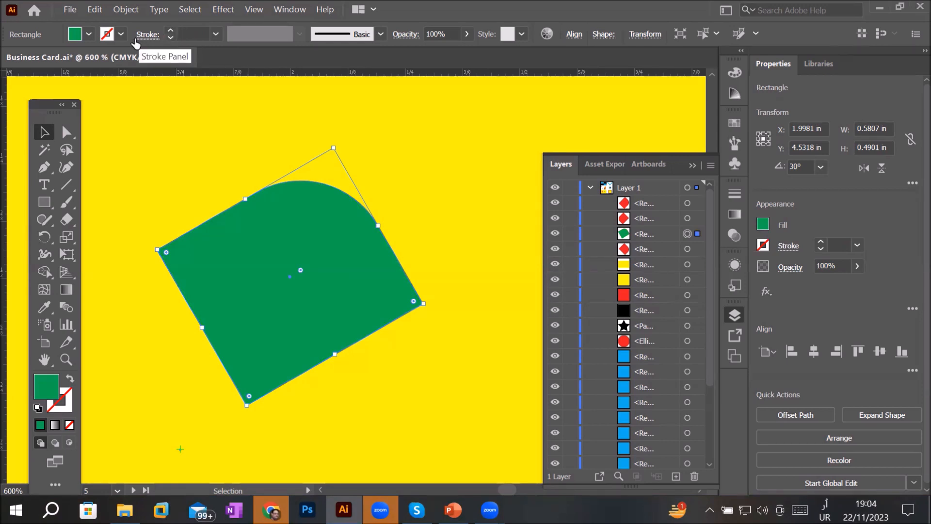
left_click(168, 29)
left_click(168, 28)
left_click(167, 29)
left_click(168, 28)
left_click(167, 29)
left_click(167, 29)
left_click(167, 28)
left_click(167, 28)
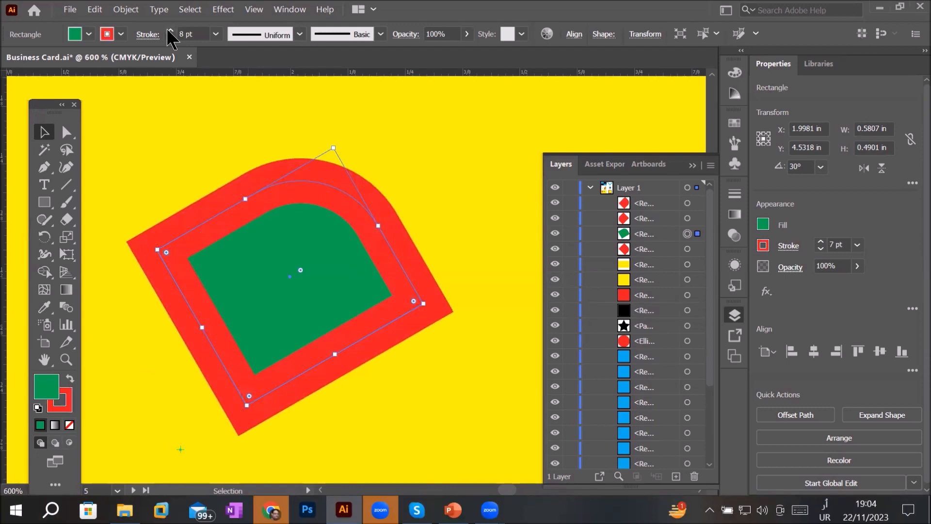
left_click(168, 28)
left_click(167, 29)
left_click(168, 28)
left_click(167, 28)
left_click(168, 28)
left_click(168, 29)
left_click(167, 28)
left_click(168, 28)
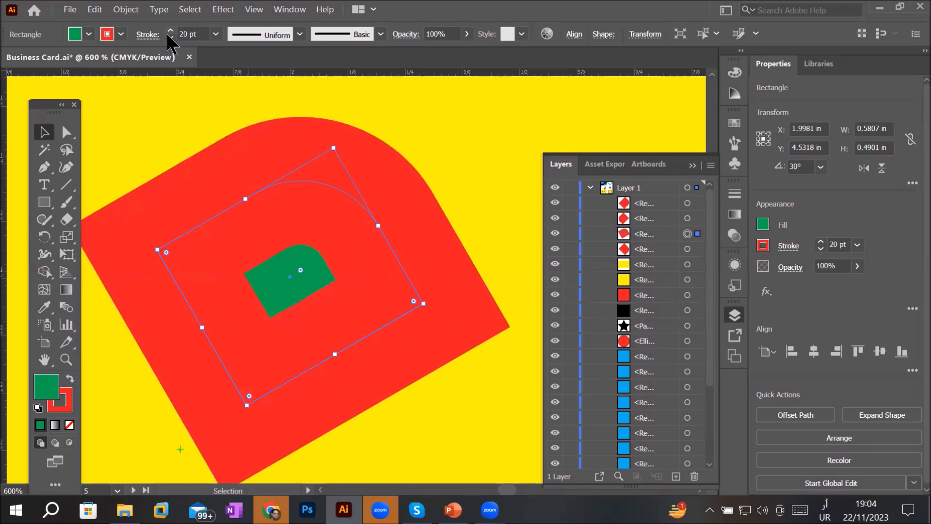
- Step the stroke weight back down and adjust it between 4 pt and 8 pt
left_click(173, 37)
left_click(173, 37)
left_click(173, 37)
left_click(173, 36)
left_click(173, 37)
left_click(172, 37)
left_click(171, 37)
left_click(170, 37)
left_click(171, 37)
left_click(170, 37)
left_click(170, 36)
left_click(170, 36)
left_click(170, 36)
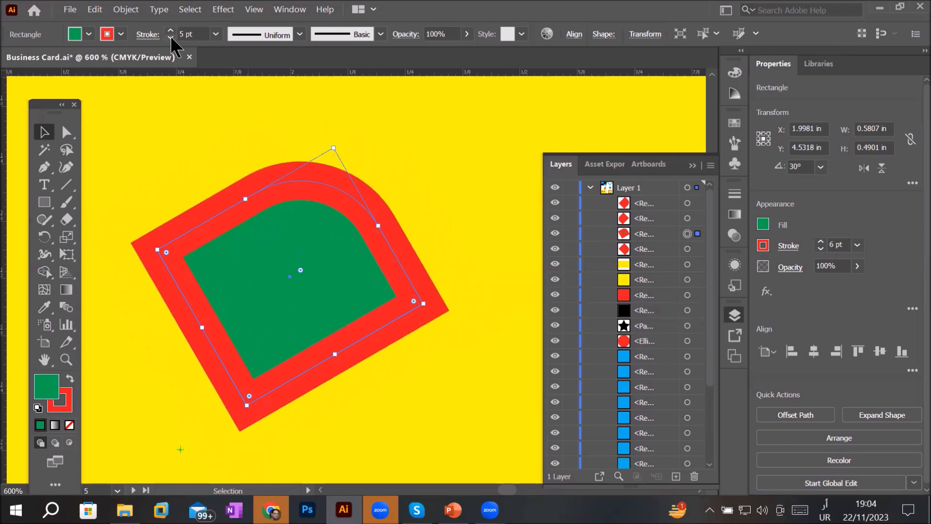
left_click(170, 36)
left_click(170, 36)
left_click(165, 30)
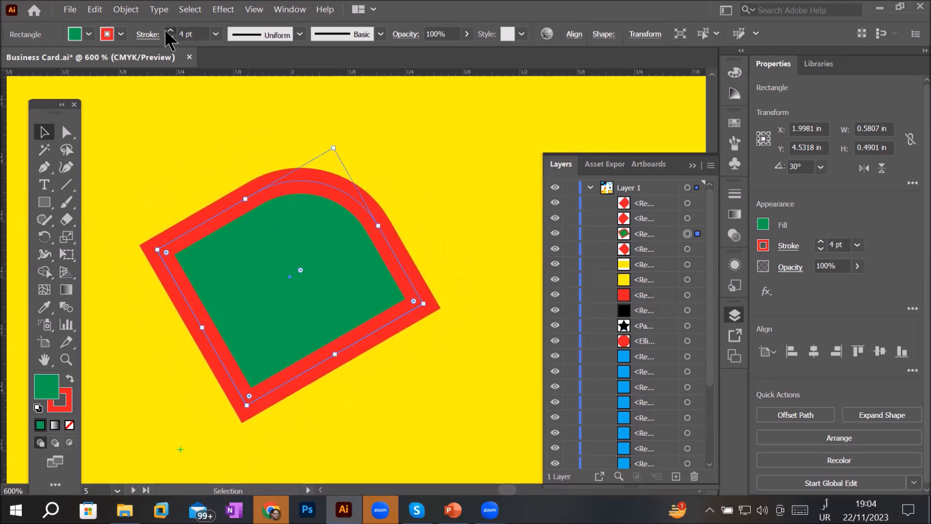
left_click(166, 30)
left_click(165, 30)
left_click(165, 29)
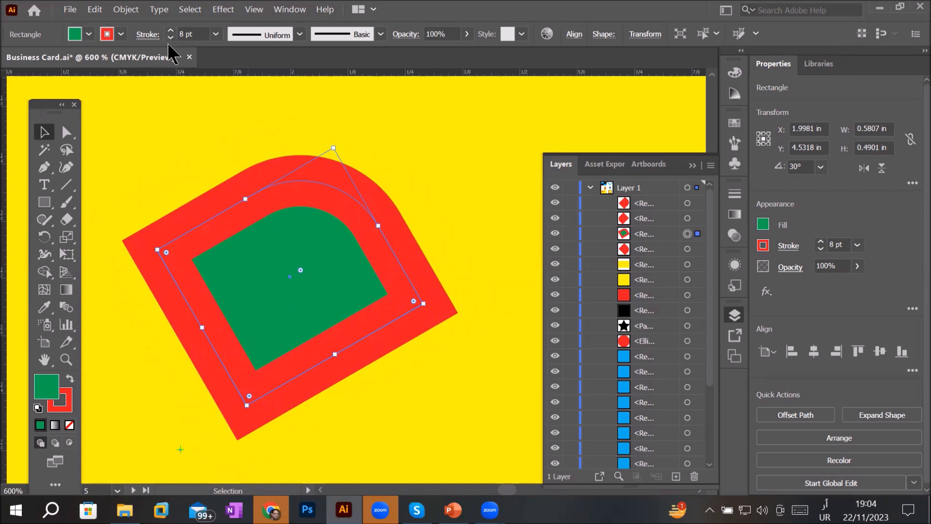
- Reduce the green diamond's stroke weight to 0.75 pt
left_click(169, 37)
left_click(170, 38)
left_click(169, 38)
left_click(169, 38)
left_click(169, 38)
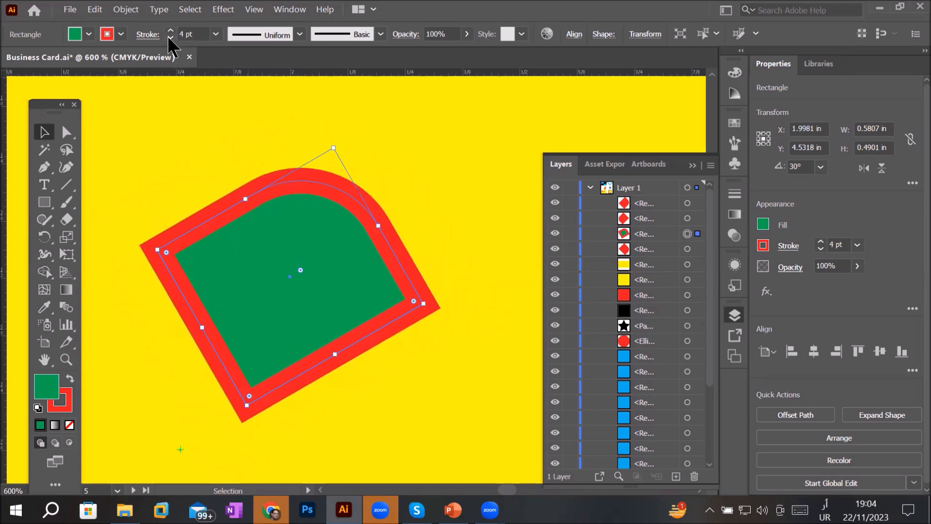
left_click(169, 37)
left_click(169, 38)
left_click(170, 38)
- Lower the stroke weight to zero to remove the diamond's stroke
scroll(309, 173, "up", 6)
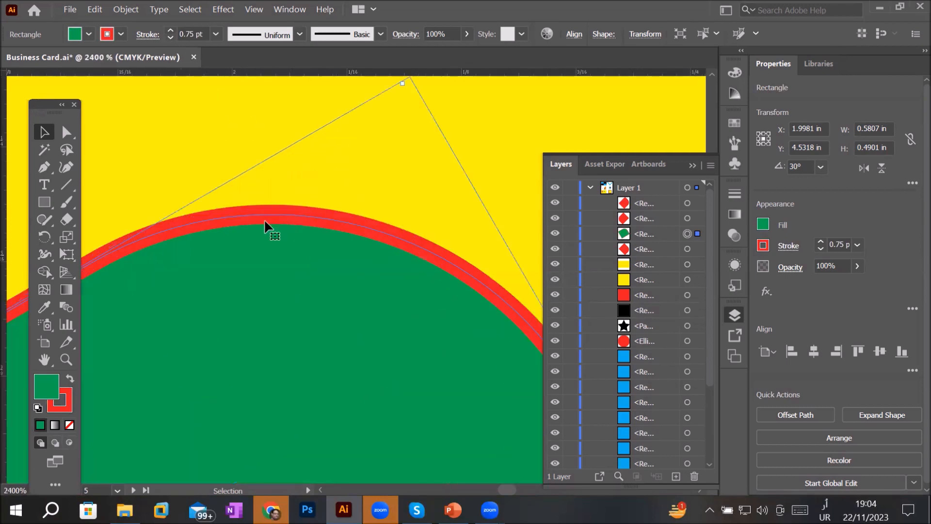
scroll(196, 287, "up", 4)
key("space")
left_click_drag(311, 461, 341, 270)
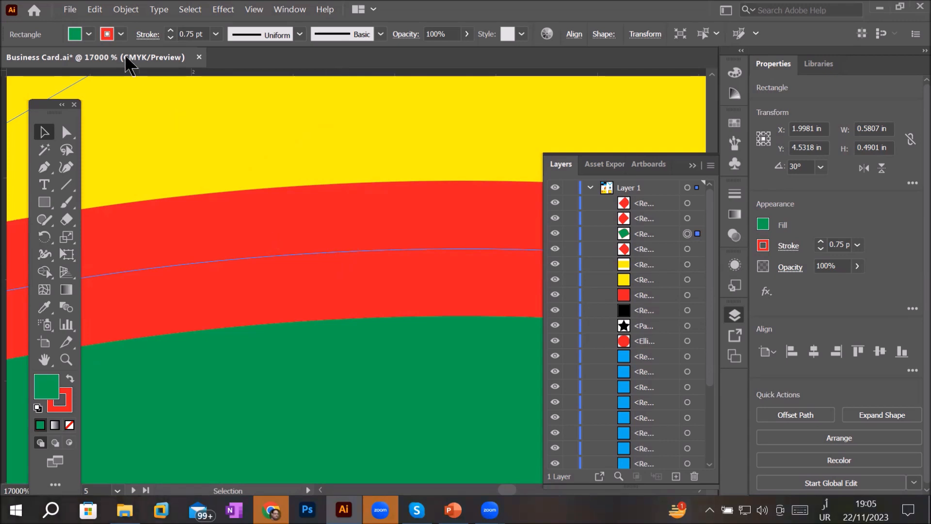
left_click(171, 39)
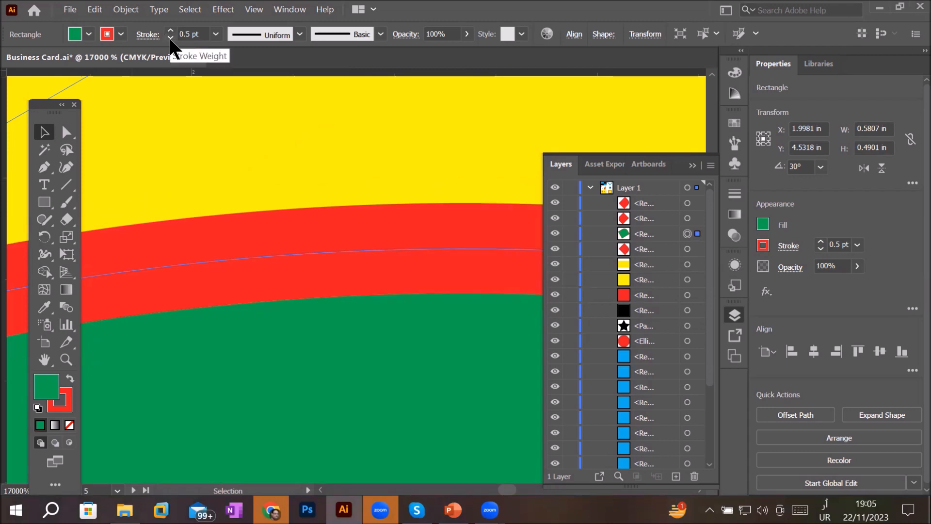
left_click(170, 38)
left_click(171, 38)
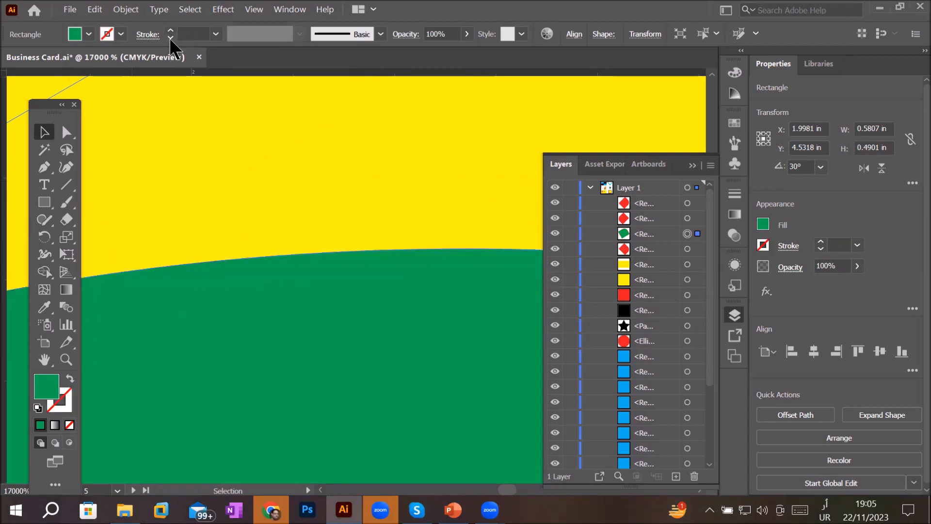
scroll(350, 228, "down", 3)
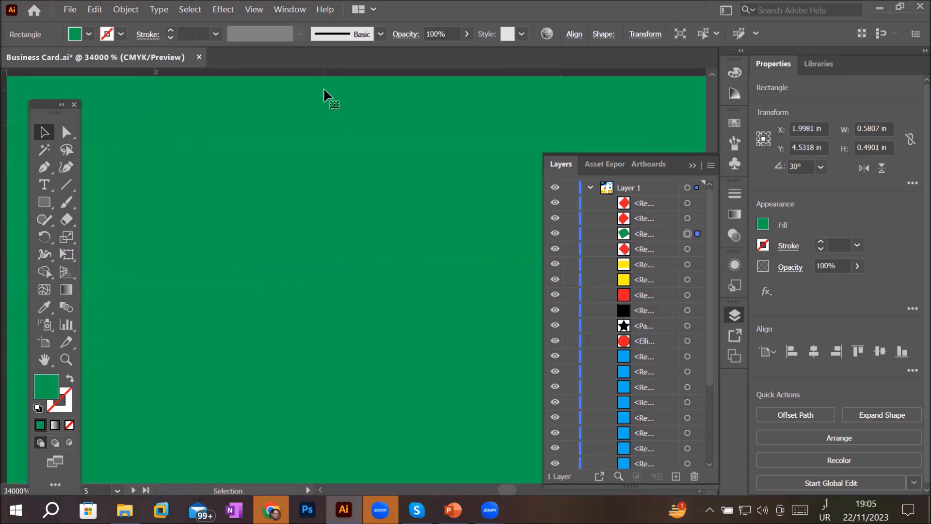
scroll(323, 107, "down", 5)
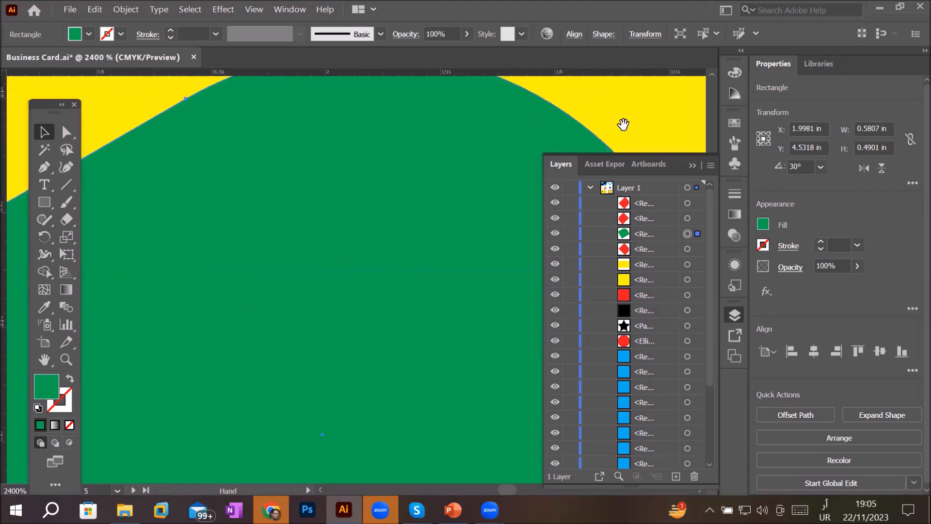
- Remove the fill from the green diamond so it has no fill and no stroke
left_click_drag(630, 123, 473, 196)
key("ctrl+equal")
key("ctrl+equal")
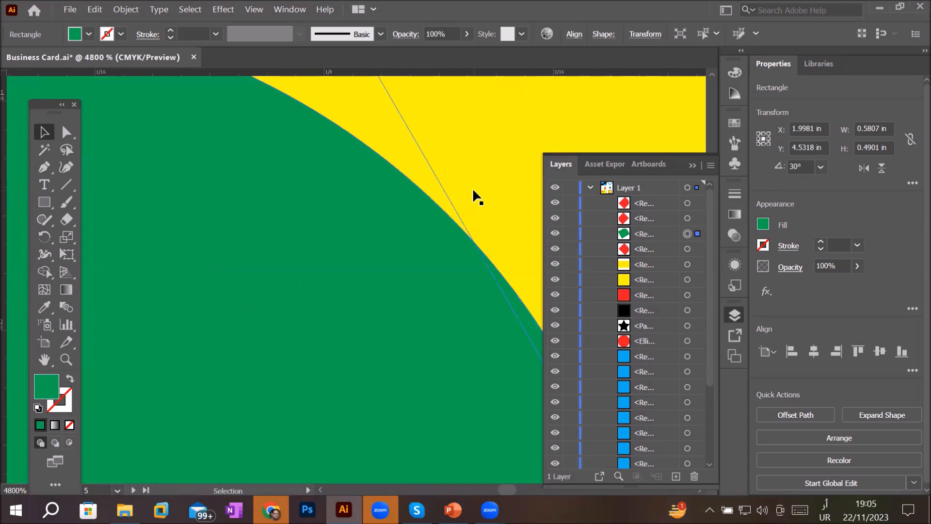
scroll(468, 217, "down", 1)
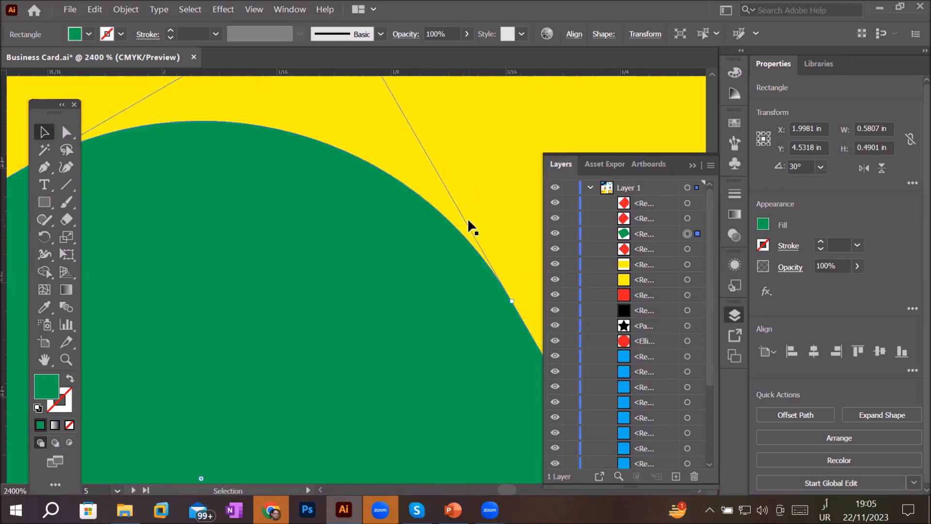
left_click_drag(319, 265, 486, 249)
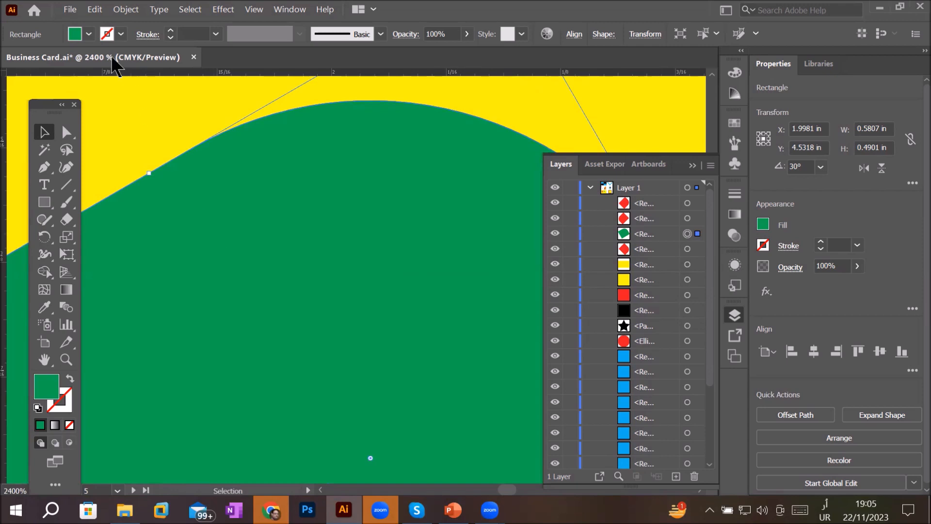
left_click(89, 34)
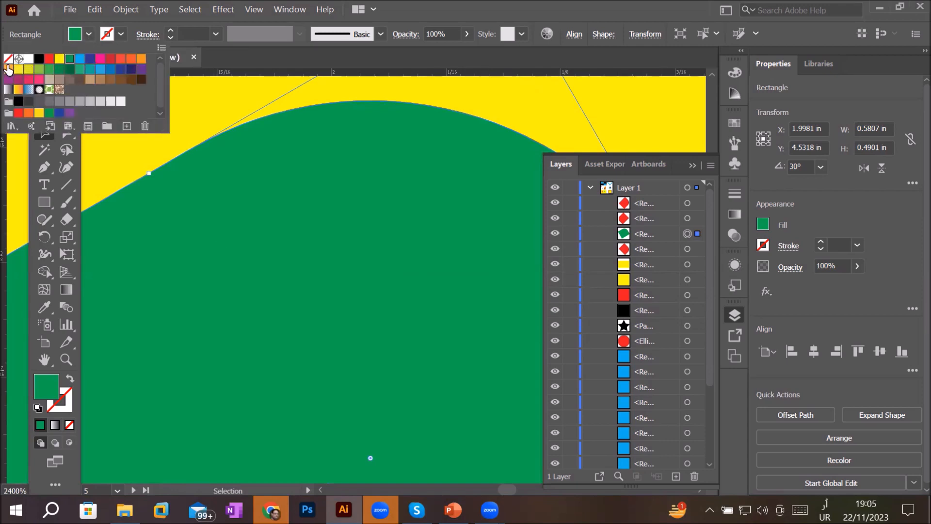
left_click(8, 59)
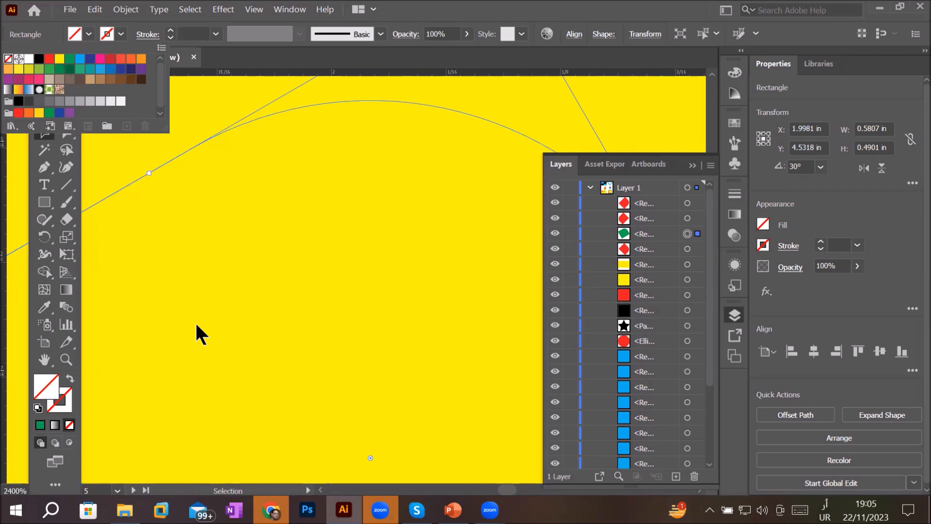
key("Escape")
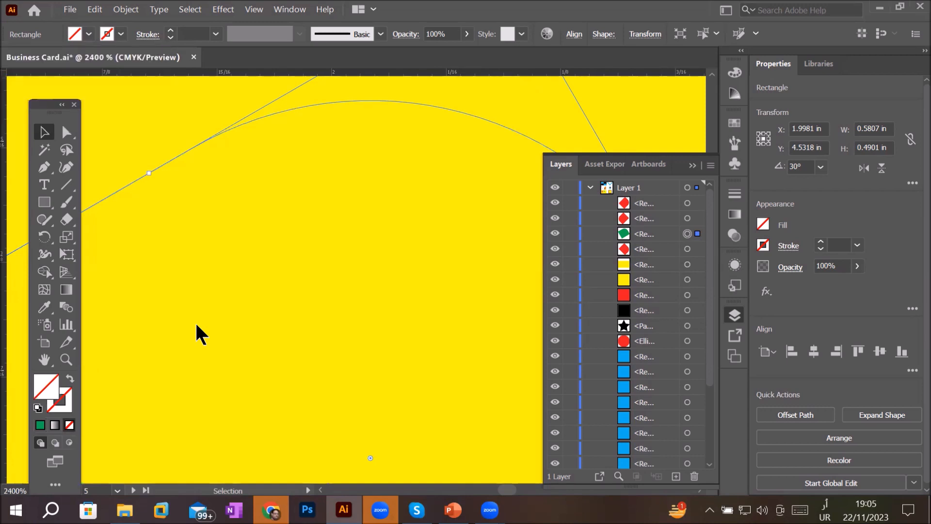
- Select the unfilled diamond on the yellow card and fill it with red
scroll(196, 325, "down", 2)
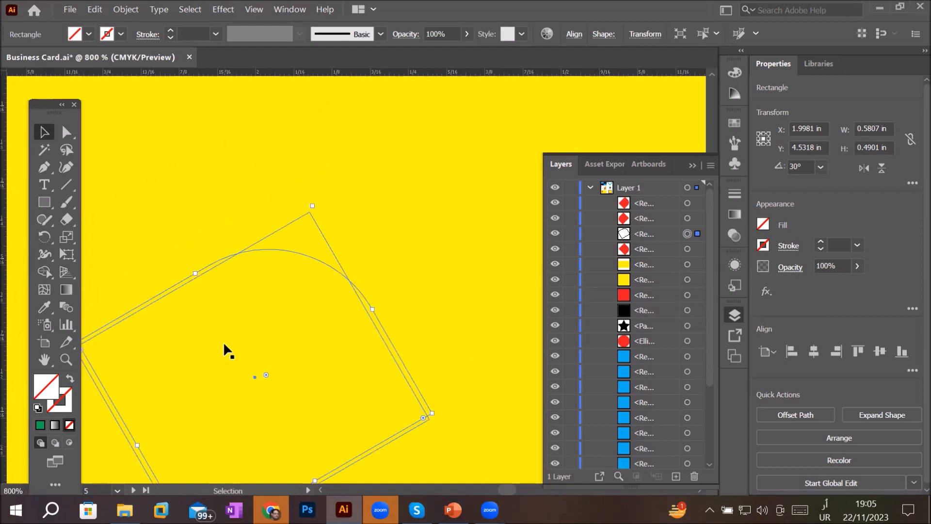
scroll(223, 343, "down", 2)
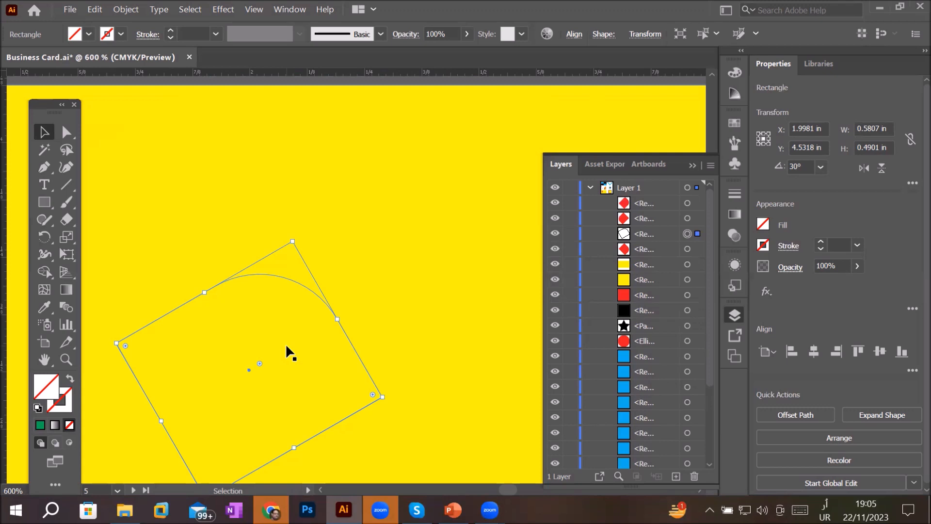
left_click(407, 185)
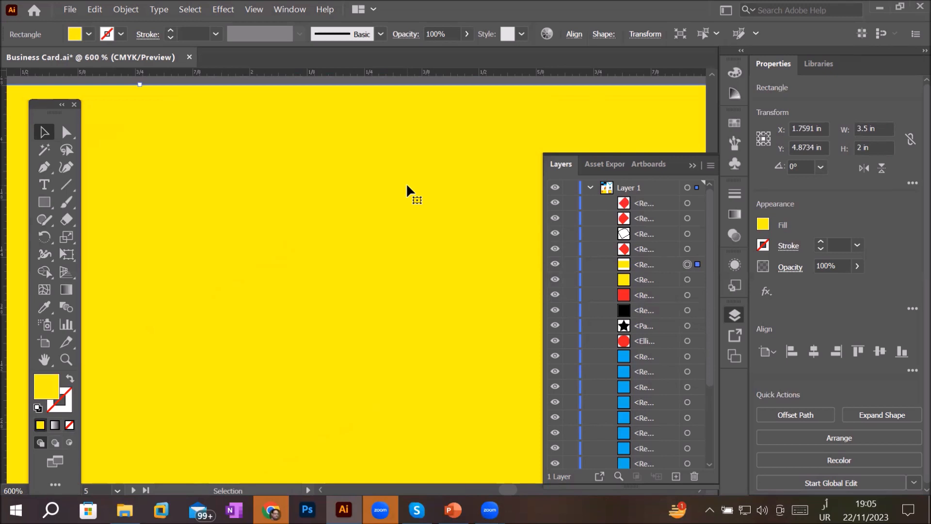
scroll(406, 182, "down", 3)
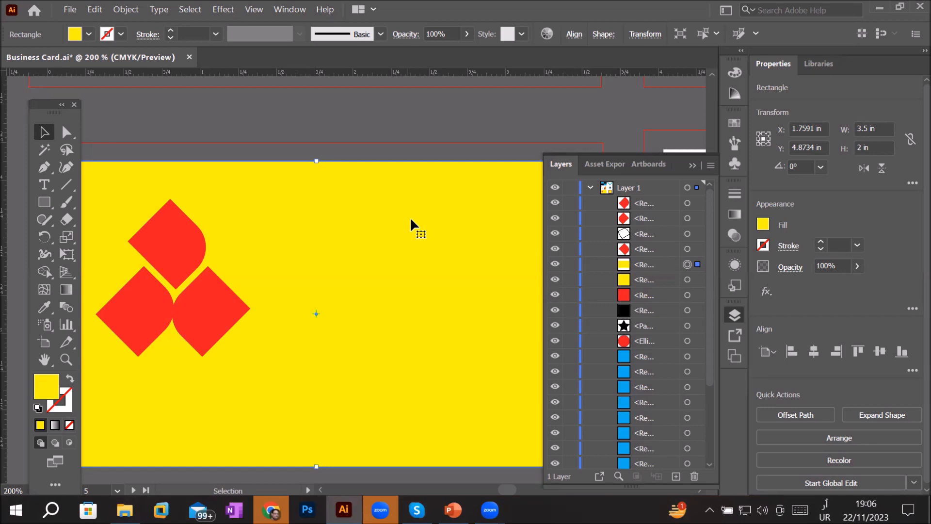
left_click(688, 235)
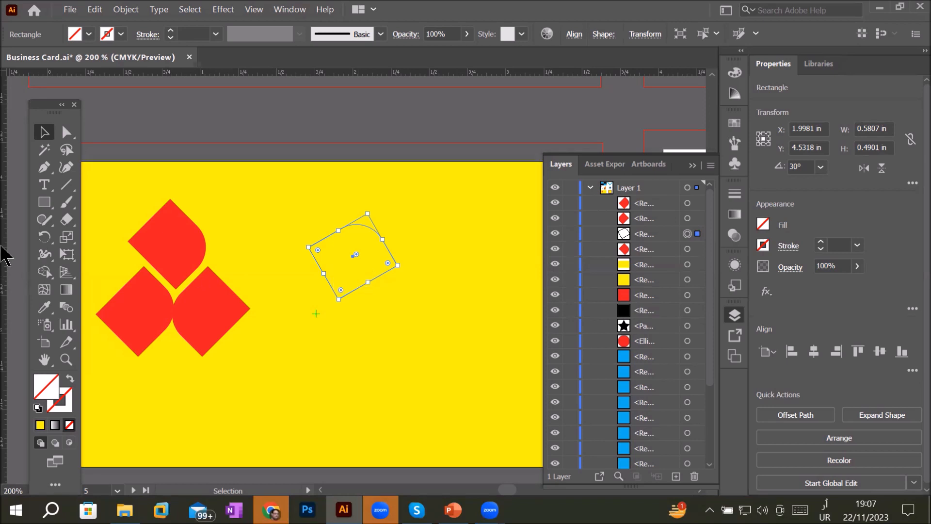
left_click(46, 205)
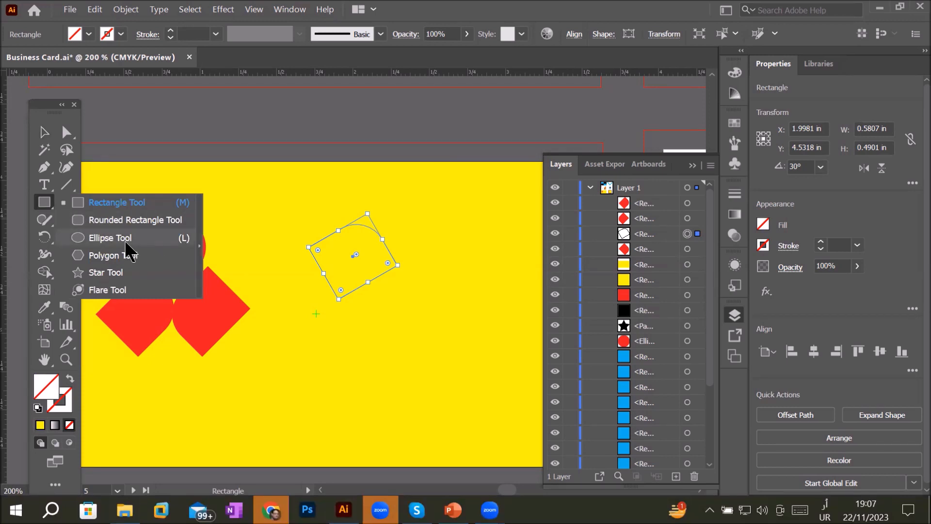
left_click(697, 235)
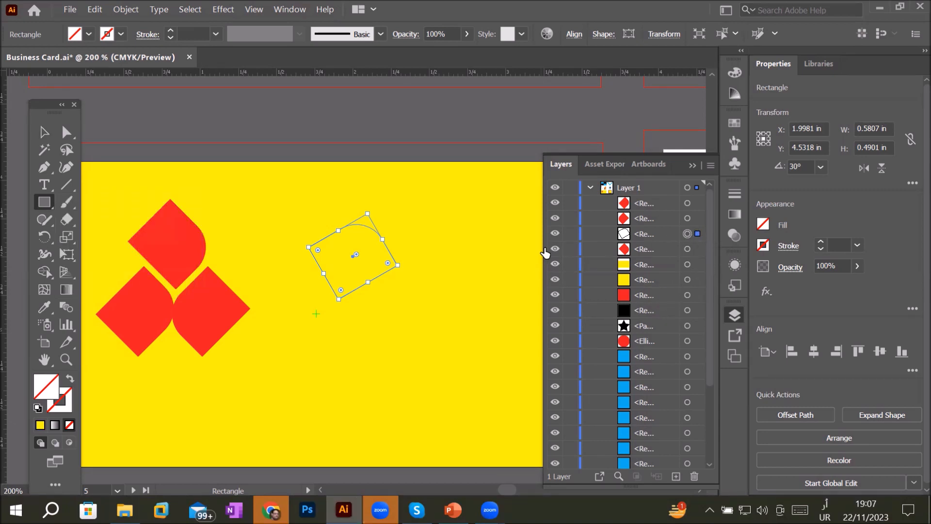
left_click(90, 34)
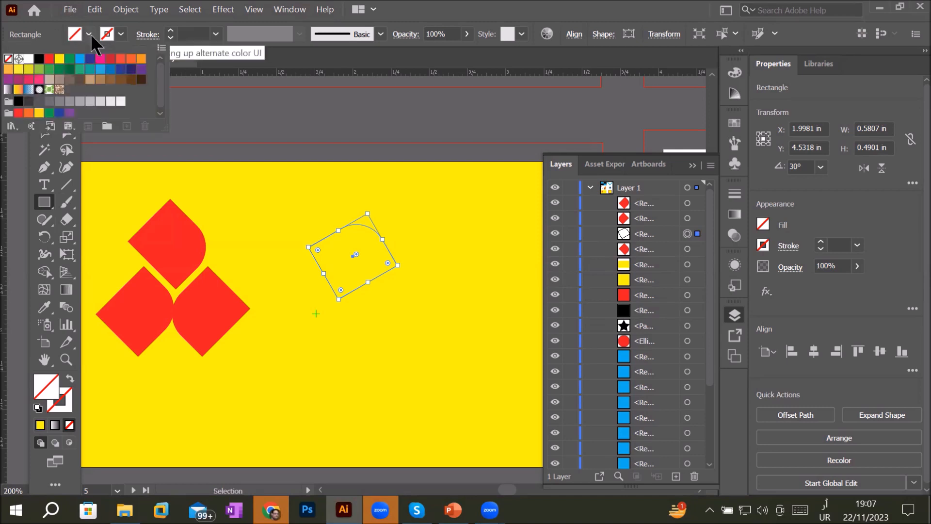
left_click(49, 58)
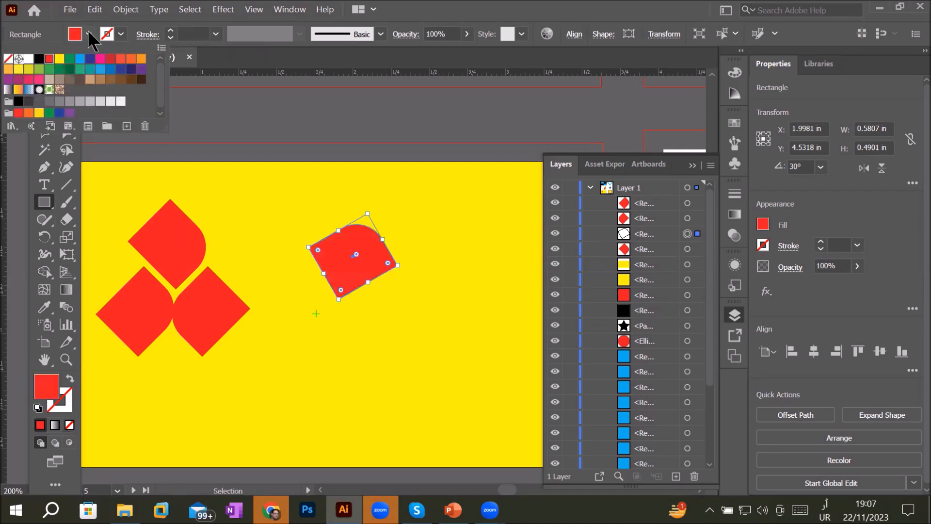
- Give the red diamond a dark blue stroke and raise the stroke weight to 4 pt
left_click(120, 33)
left_click(120, 33)
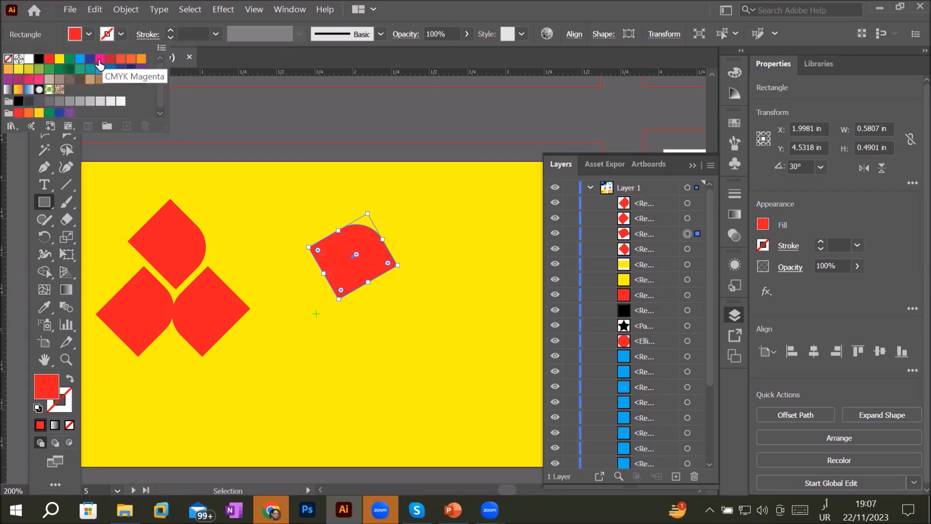
left_click(90, 58)
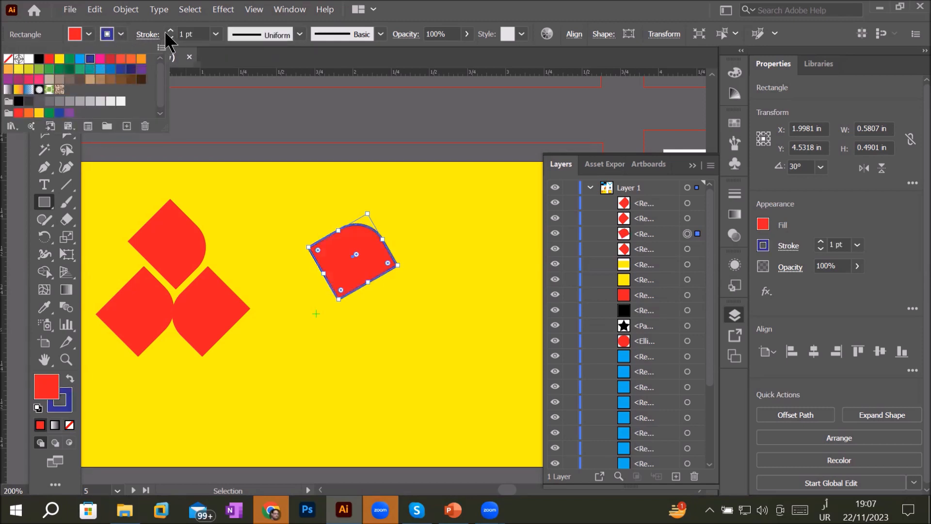
left_click(170, 30)
left_click(170, 30)
left_click(169, 30)
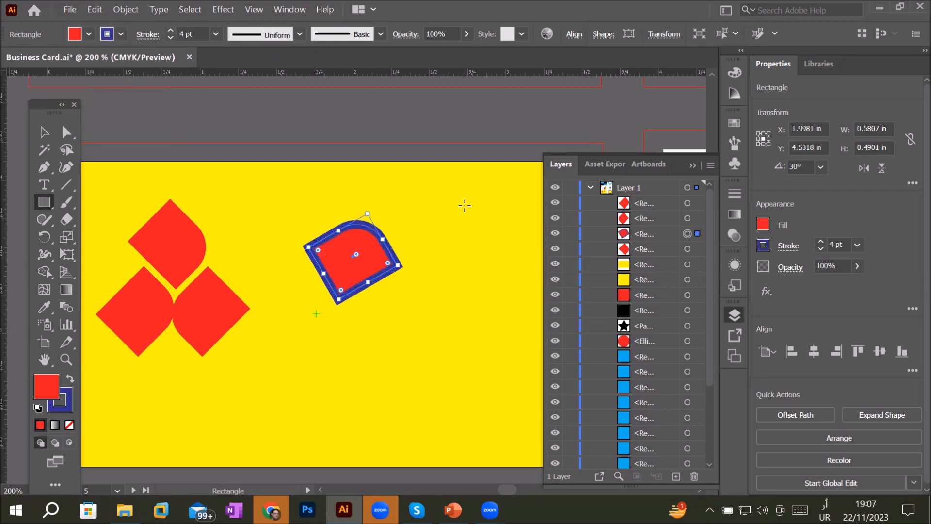
- Try several variable width profiles on the diamond's stroke, ending with the tapered triangle profile
scroll(465, 205, "up", 1)
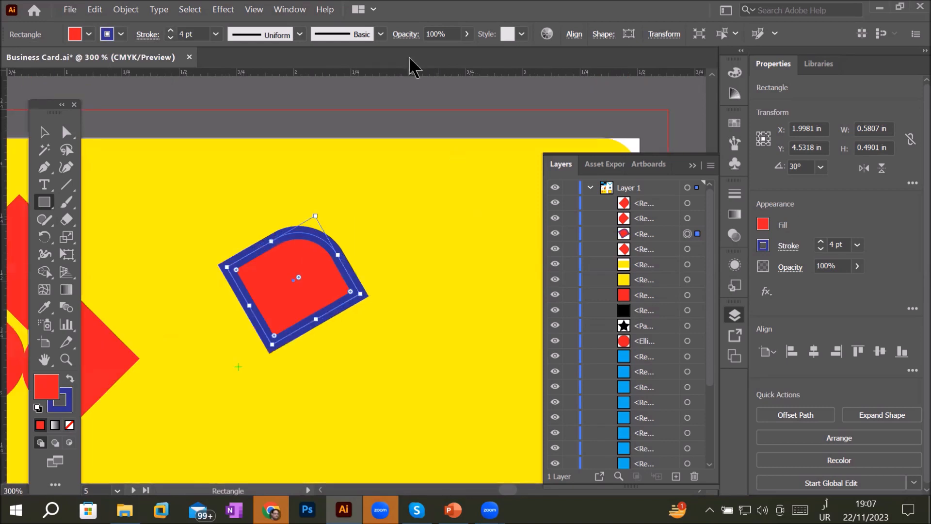
scroll(257, 299, "up", 1)
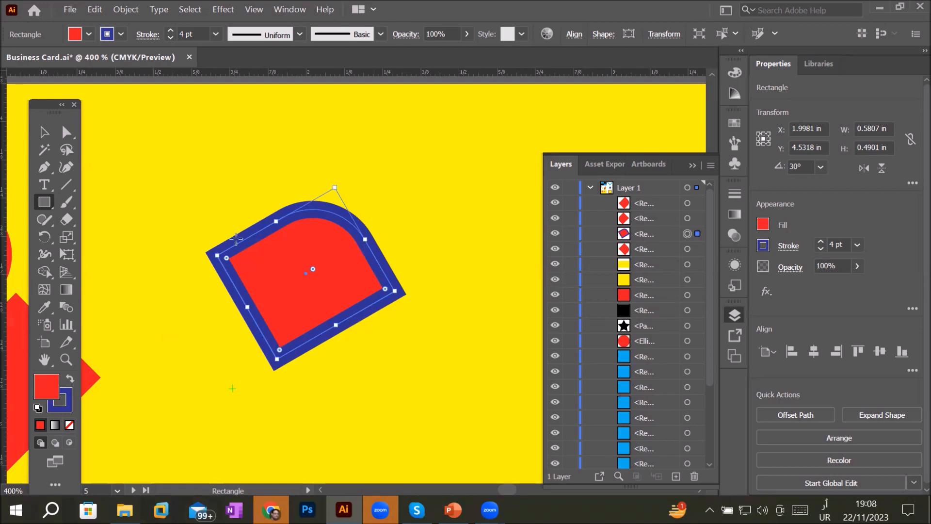
left_click(300, 35)
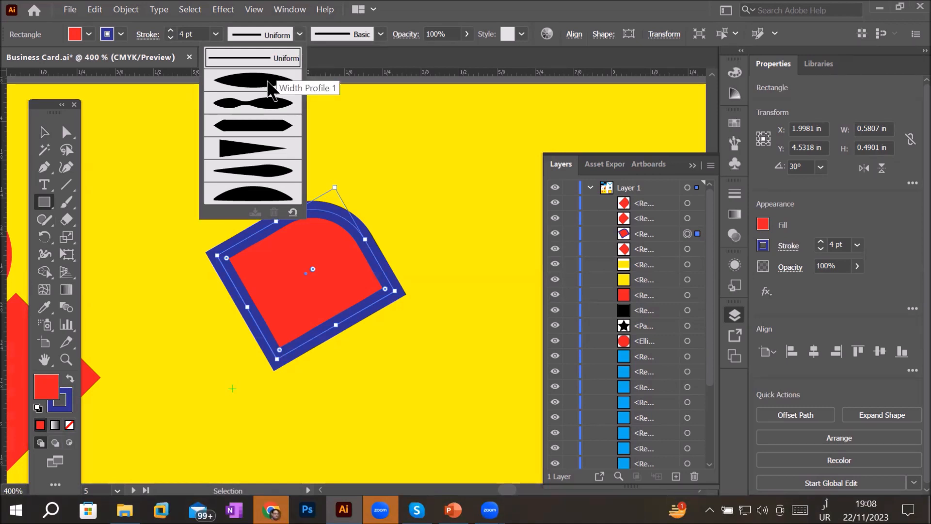
left_click(268, 82)
left_click(300, 35)
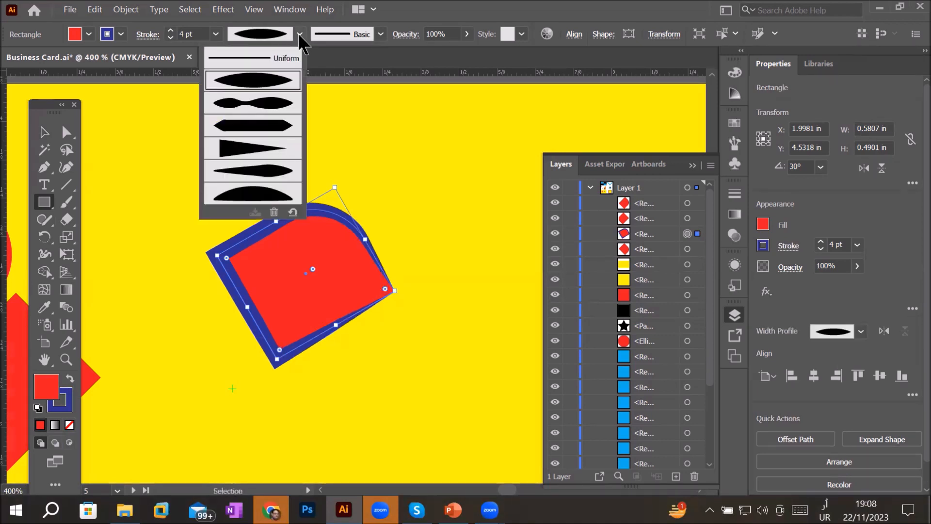
left_click(283, 105)
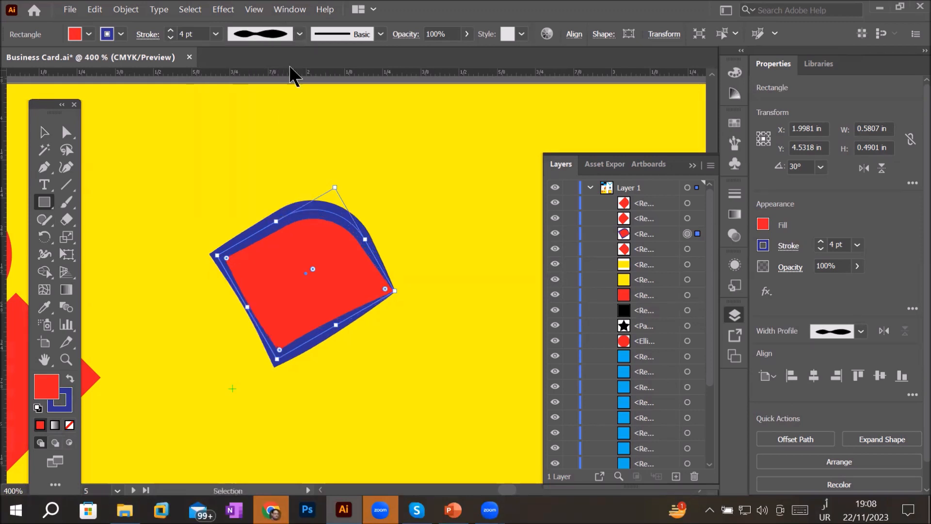
left_click(300, 34)
left_click(270, 122)
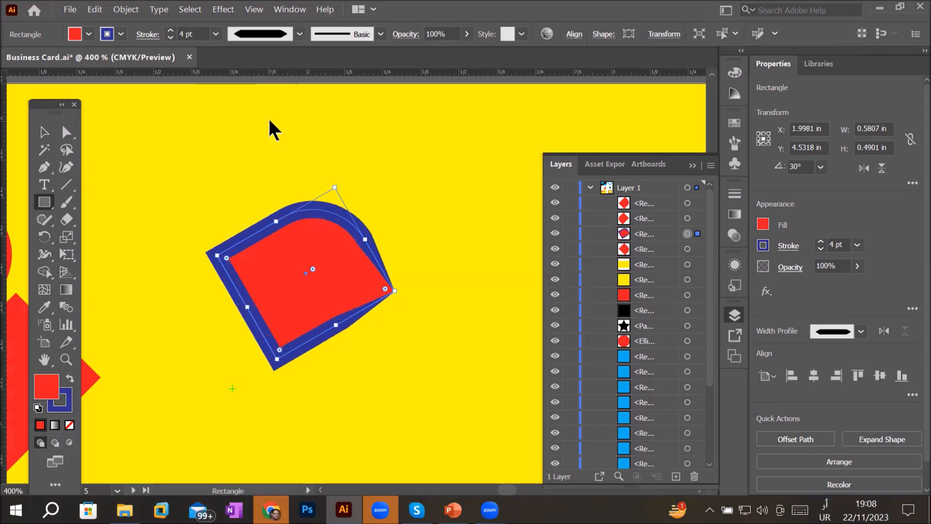
left_click(300, 34)
left_click(270, 151)
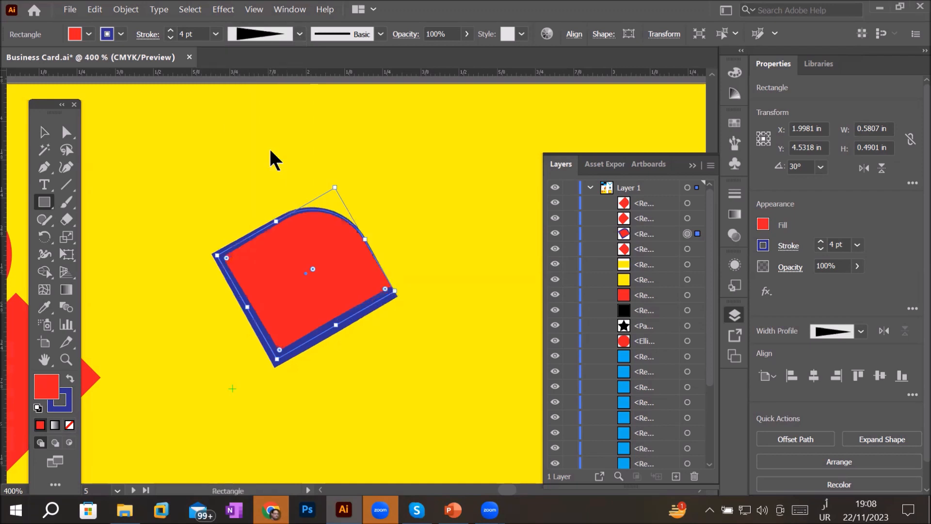
- Draw a circle about 0.8 in across with the Ellipse tool to the right of the diamond
scroll(349, 297, "down", 4)
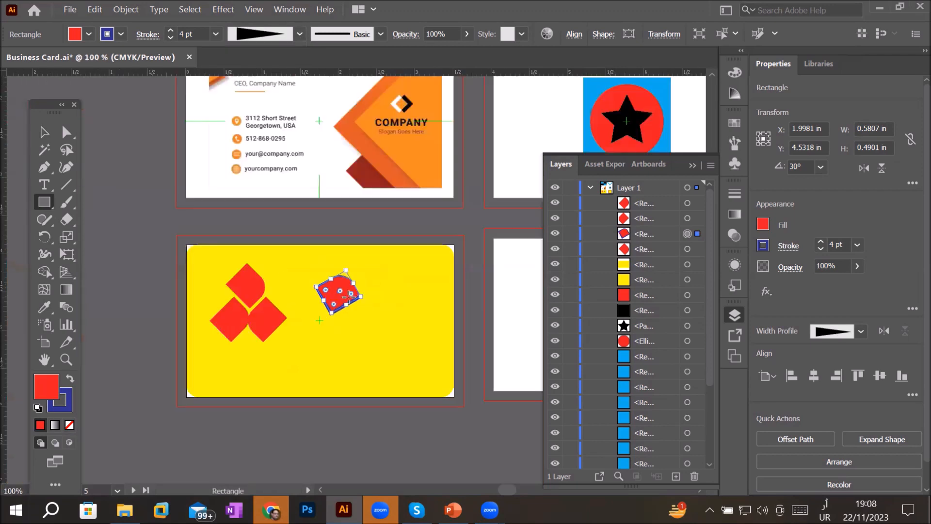
scroll(420, 380, "up", 2)
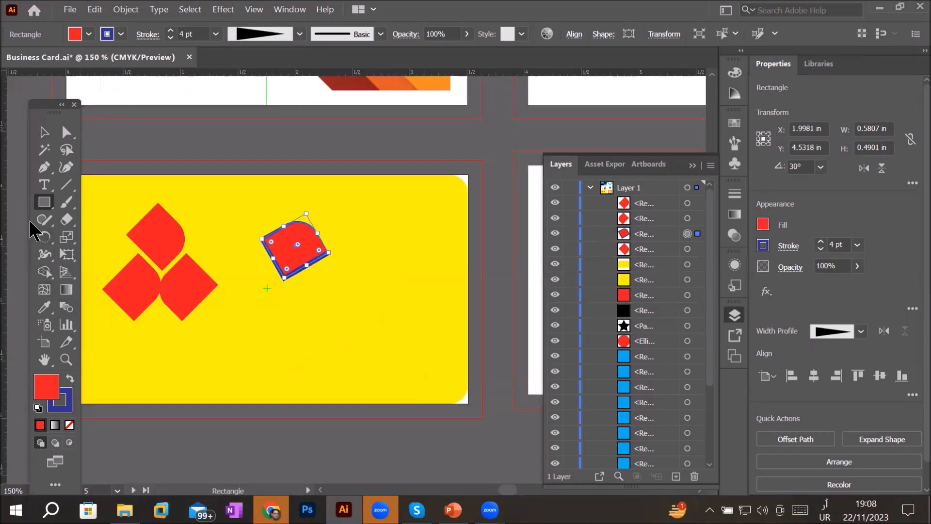
left_click_drag(50, 202, 124, 237)
left_click_drag(351, 295, 453, 357)
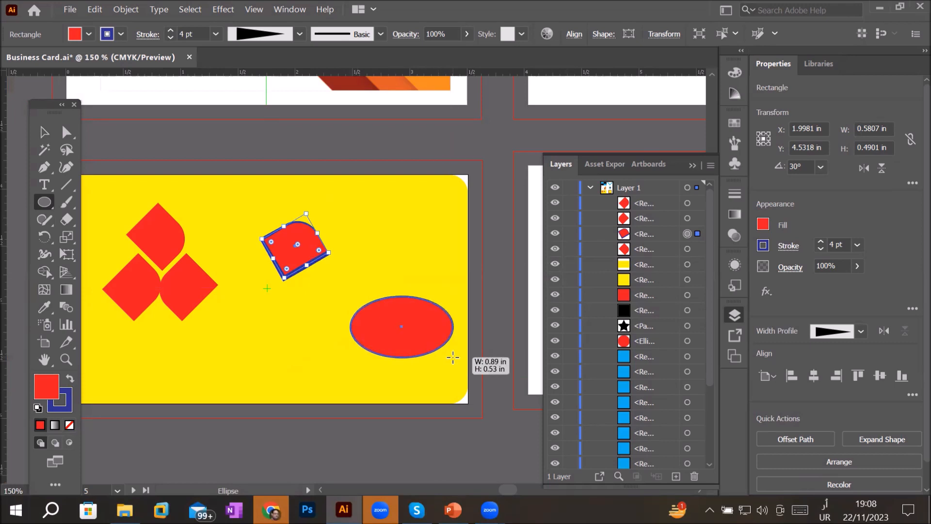
left_click_drag(453, 358, 442, 386)
scroll(437, 381, "up", 4)
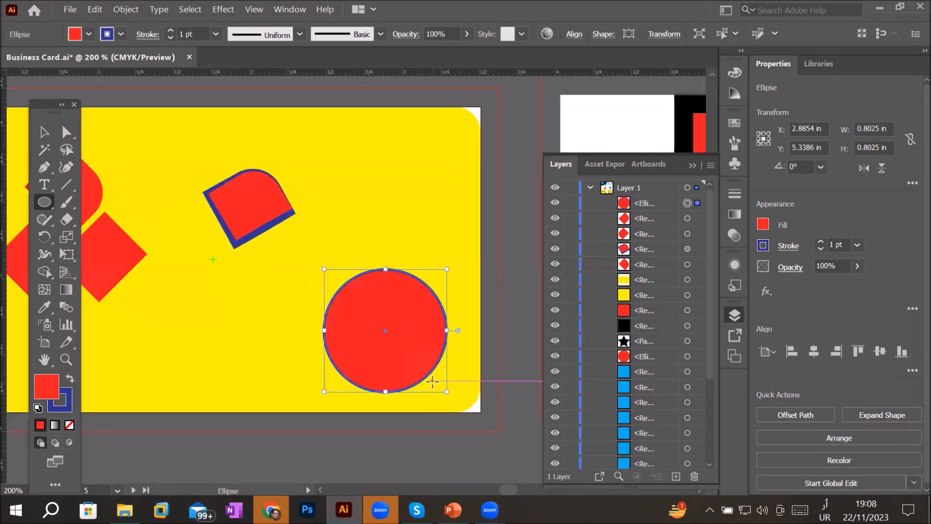
- Set the circle's stroke weight to 4 pt and apply Width Profile 1 to it
scroll(420, 336, "down", 1)
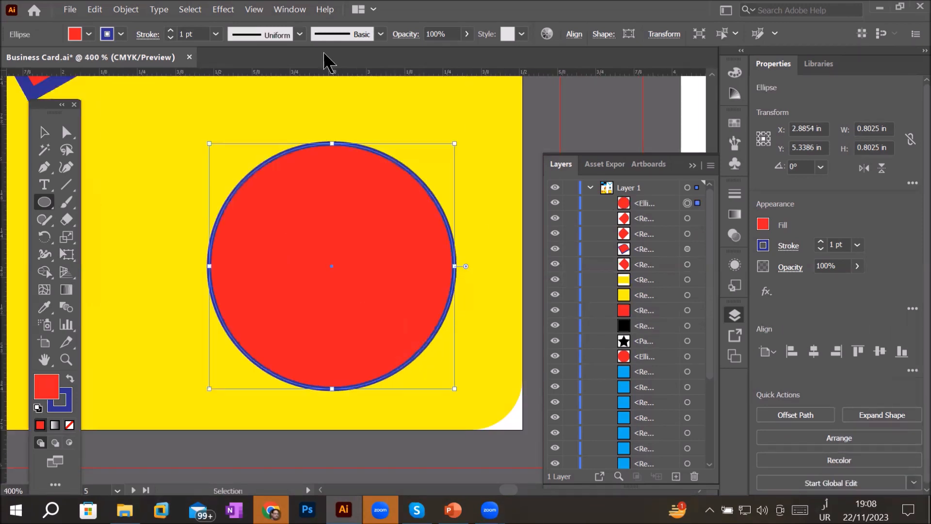
left_click(170, 30)
left_click(170, 30)
left_click(170, 30)
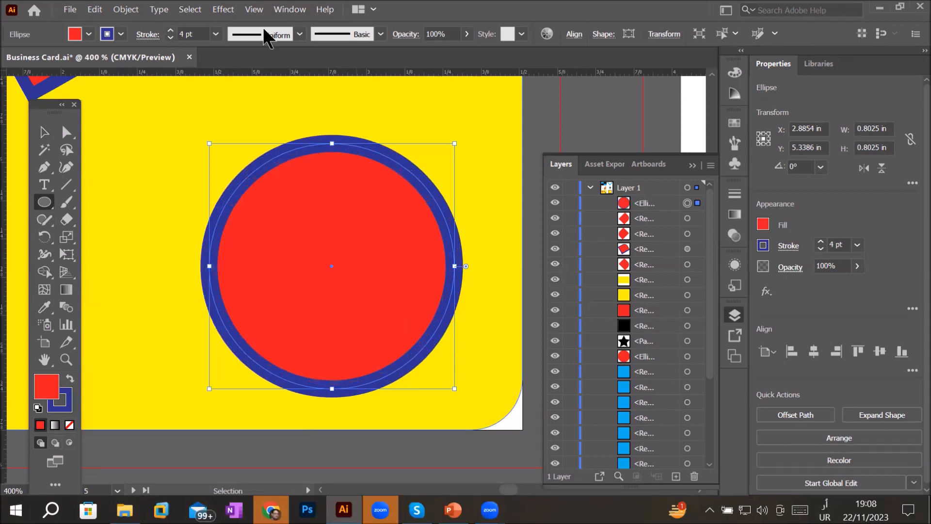
left_click(300, 34)
left_click(268, 81)
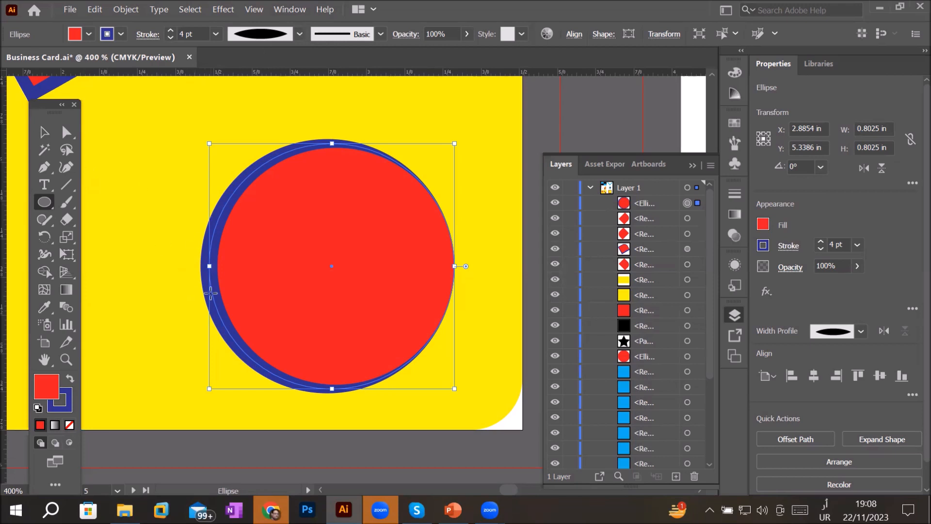
- Raise the circle's stroke weight to 10 pt and reselect the circle
left_click(170, 30)
left_click(170, 30)
left_click(170, 30)
left_click(170, 30)
left_click(170, 30)
left_click(170, 31)
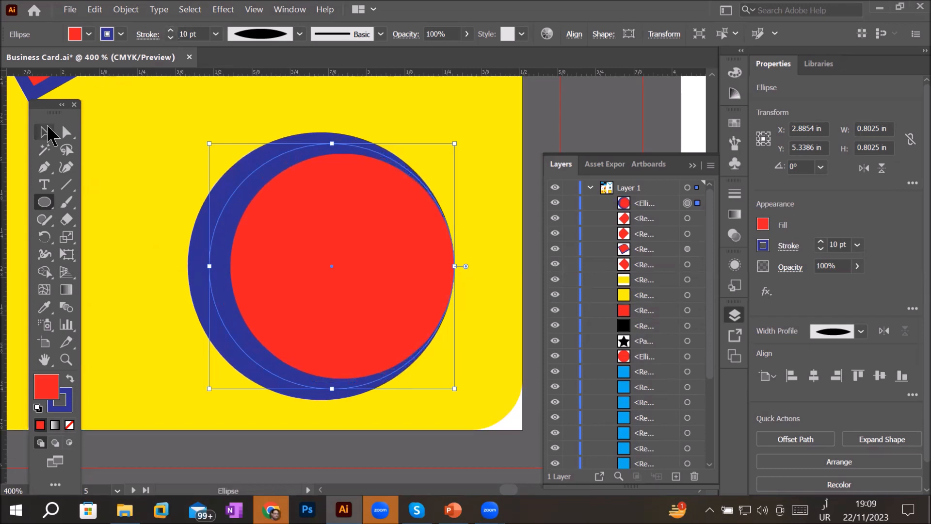
left_click(44, 132)
left_click(106, 127)
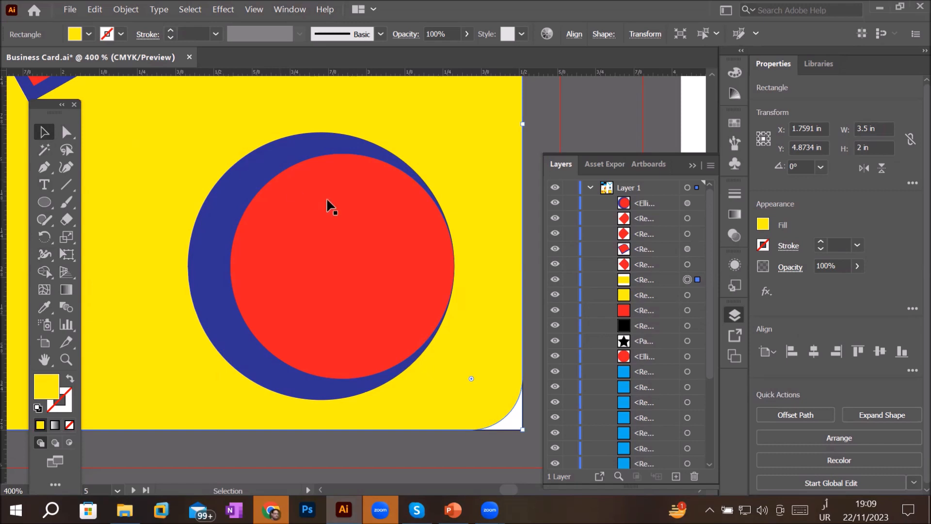
left_click(327, 212)
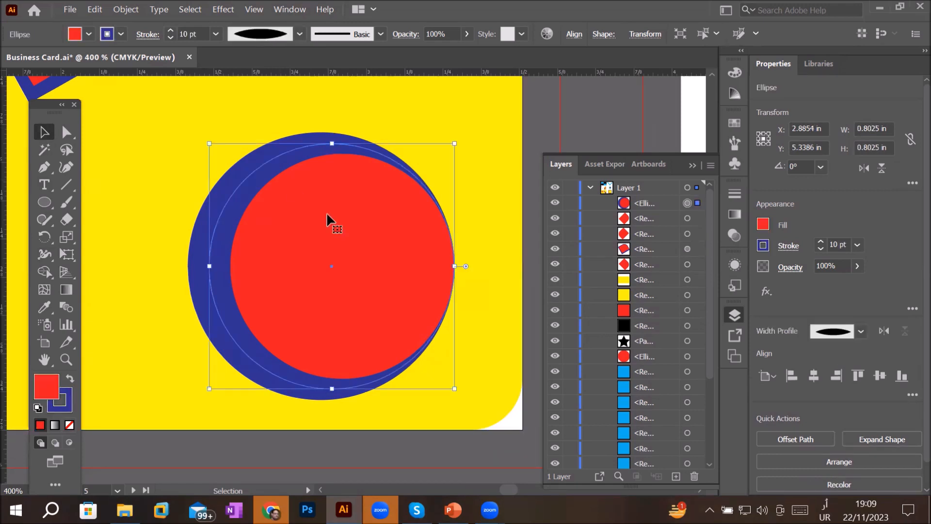
- Try several variable width profiles on the circle's stroke, ending with the last profile in the list
left_click(300, 33)
left_click(267, 104)
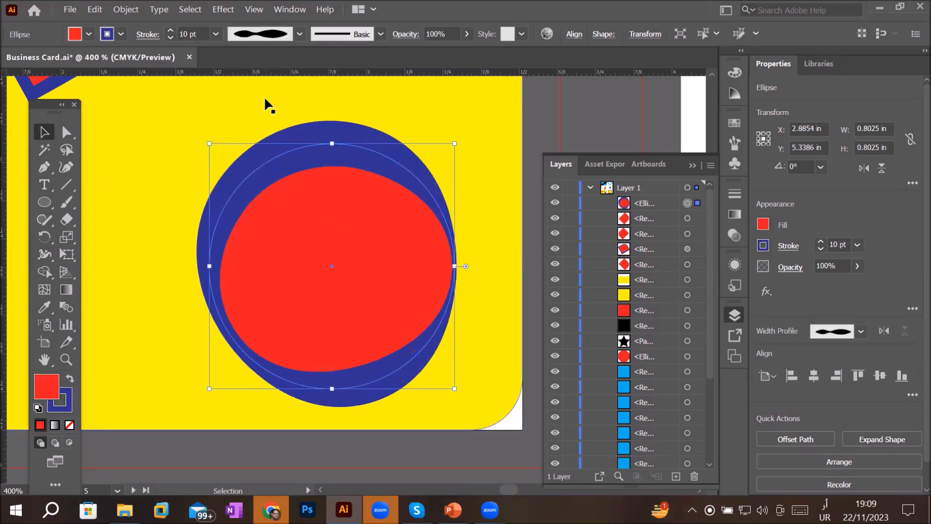
left_click(301, 34)
left_click(274, 130)
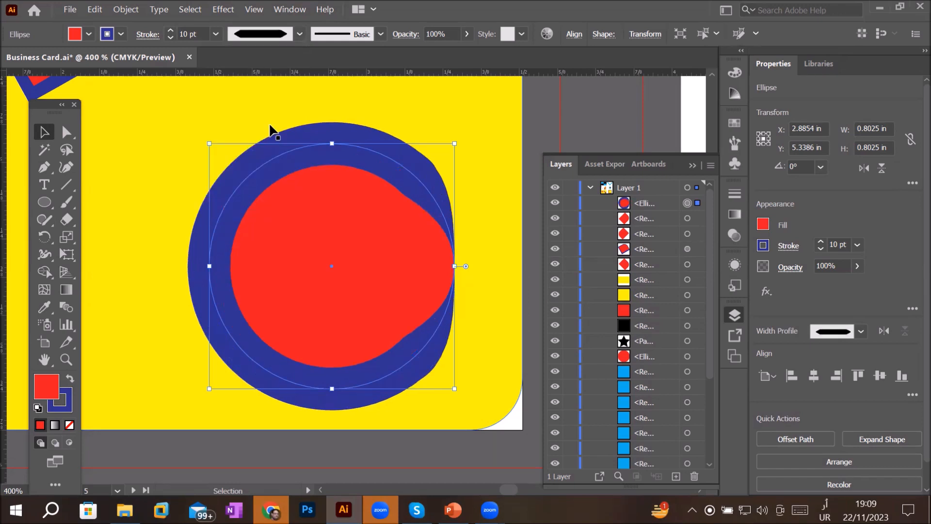
left_click(300, 33)
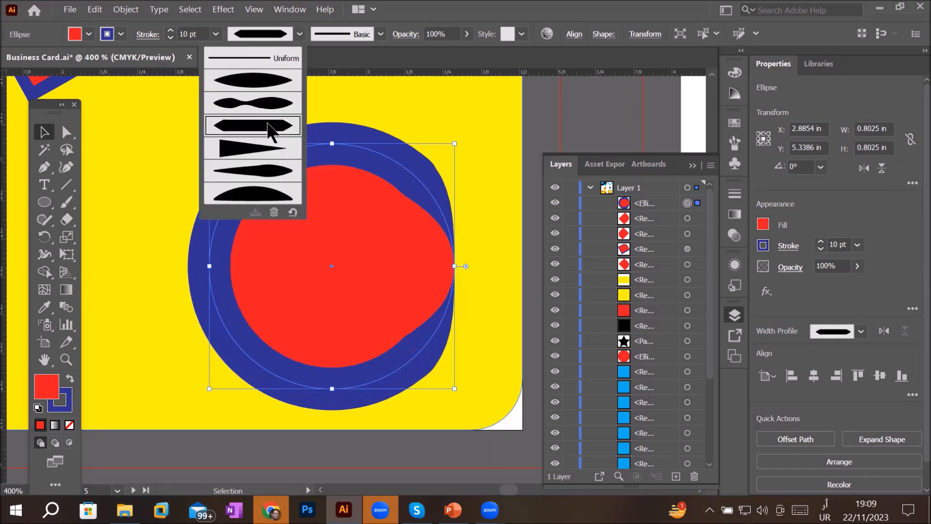
left_click(256, 158)
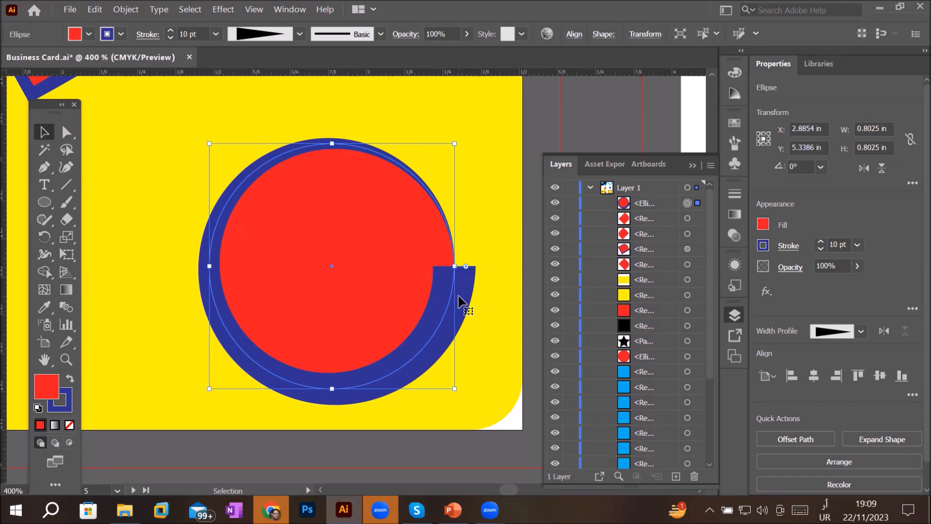
left_click(298, 32)
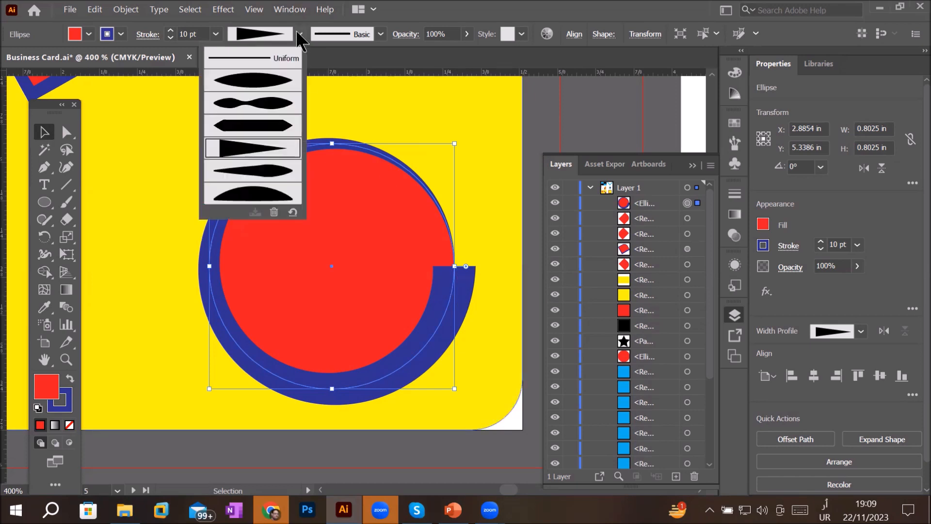
left_click(256, 196)
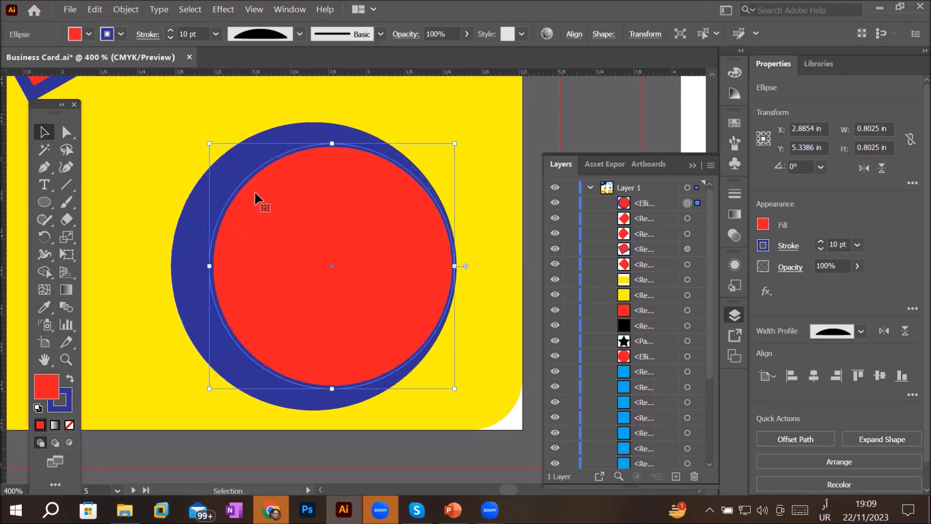
- Draw a horizontal line about 0.82 in long above the circle with the Line Segment tool
scroll(427, 323, "down", 1)
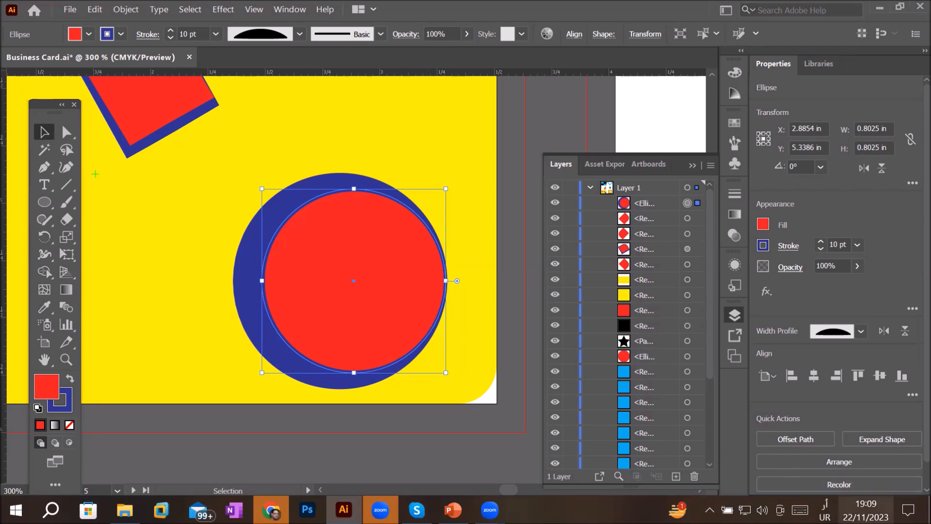
key("super+space")
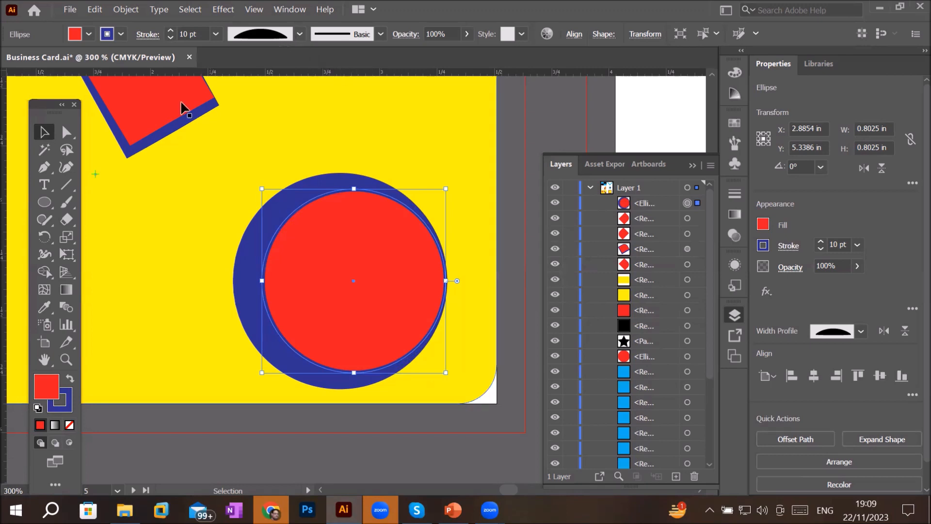
left_click(66, 189)
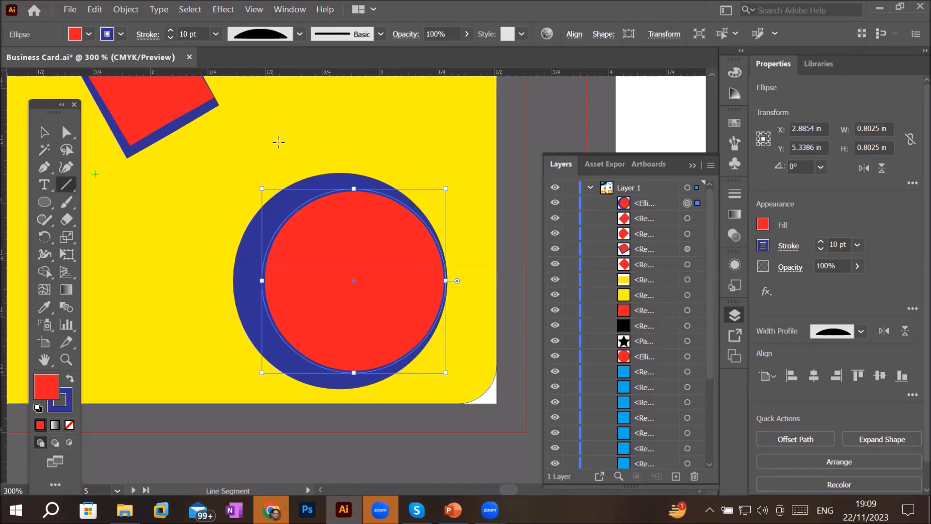
left_click_drag(275, 125, 464, 129)
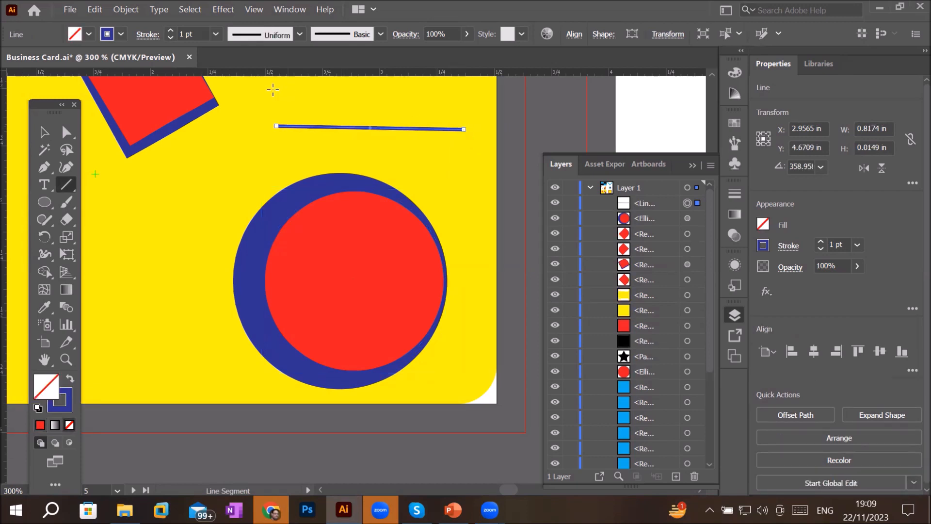
- Add a point-type text of the cardholder's name above the line
left_click(44, 184)
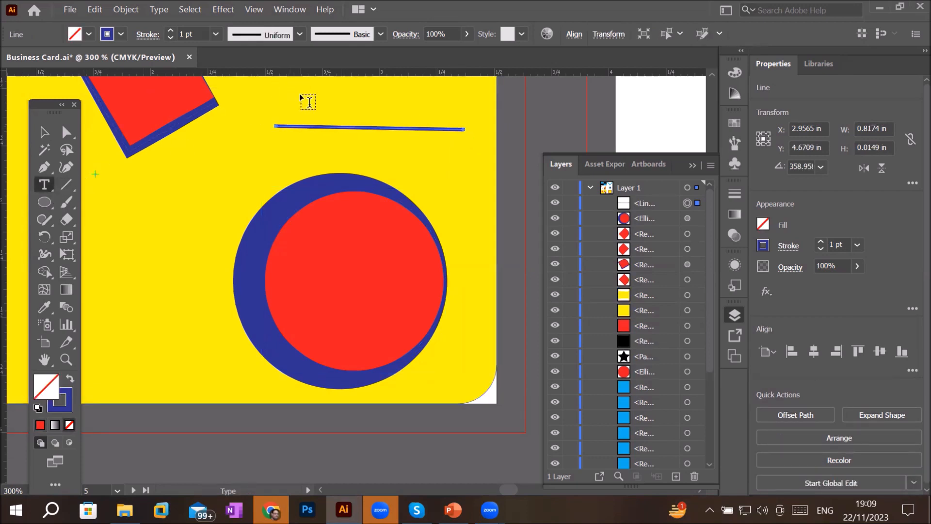
left_click(299, 94)
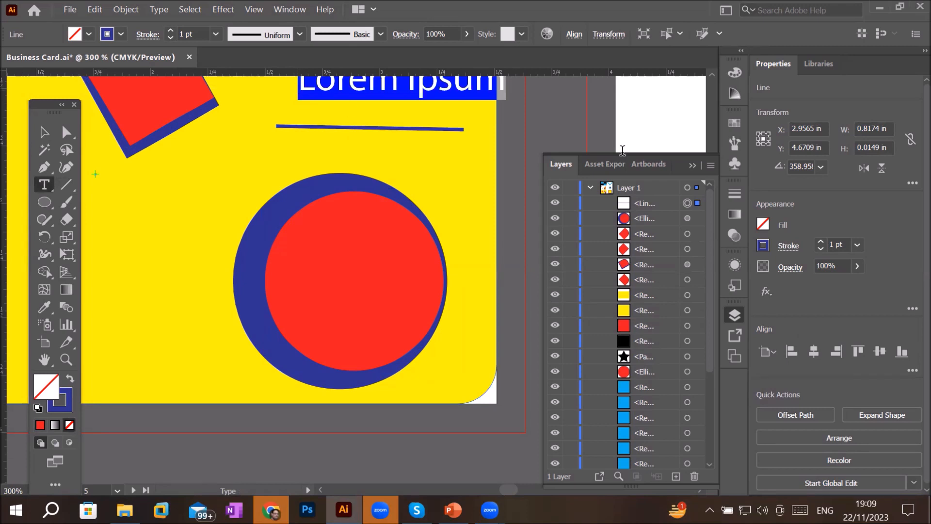
type("M Ali")
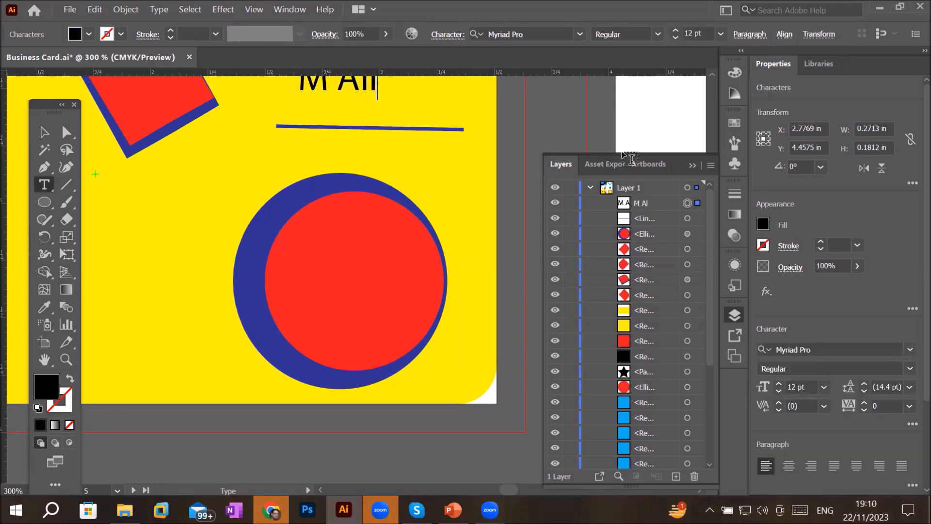
left_click_drag(432, 117, 415, 172)
left_click(44, 132)
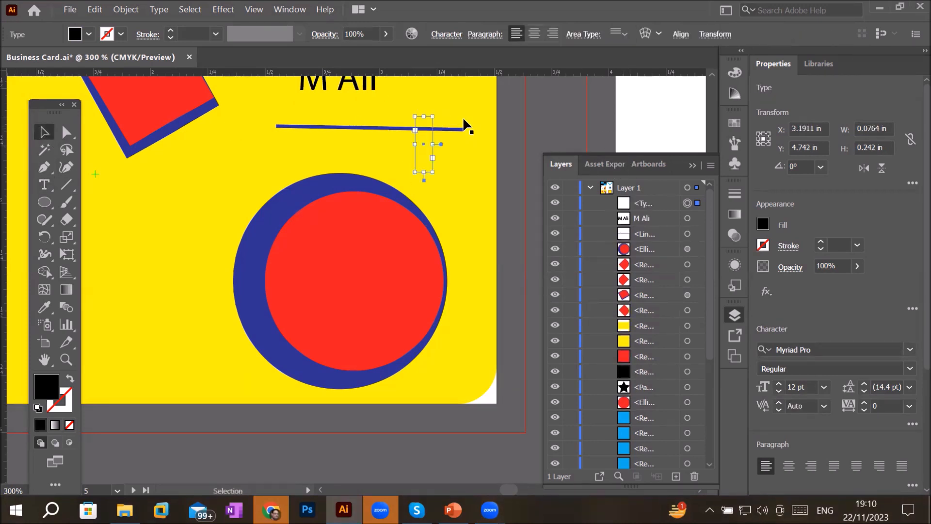
left_click_drag(444, 140, 432, 263)
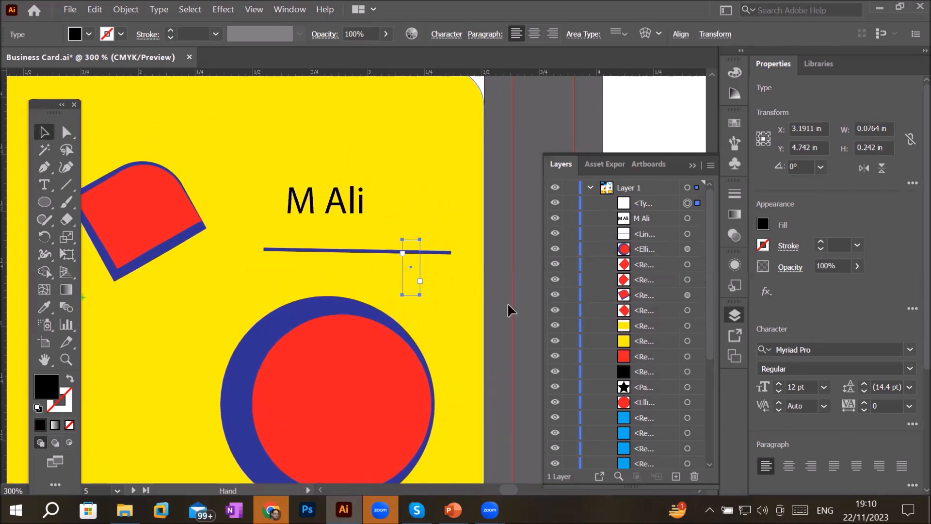
key("Delete")
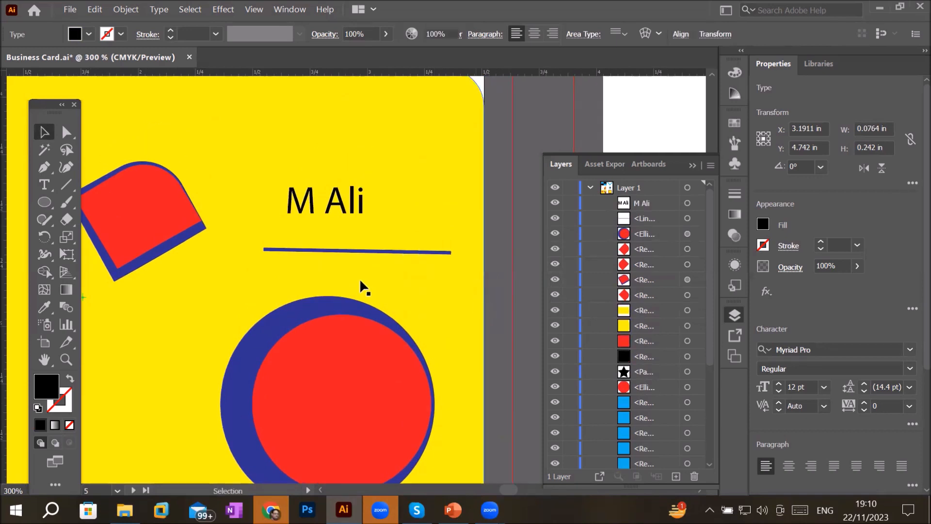
- Move the line just beneath the name, apply Width Profile 1 and raise its stroke weight to 4 pt
left_click_drag(291, 251, 307, 221)
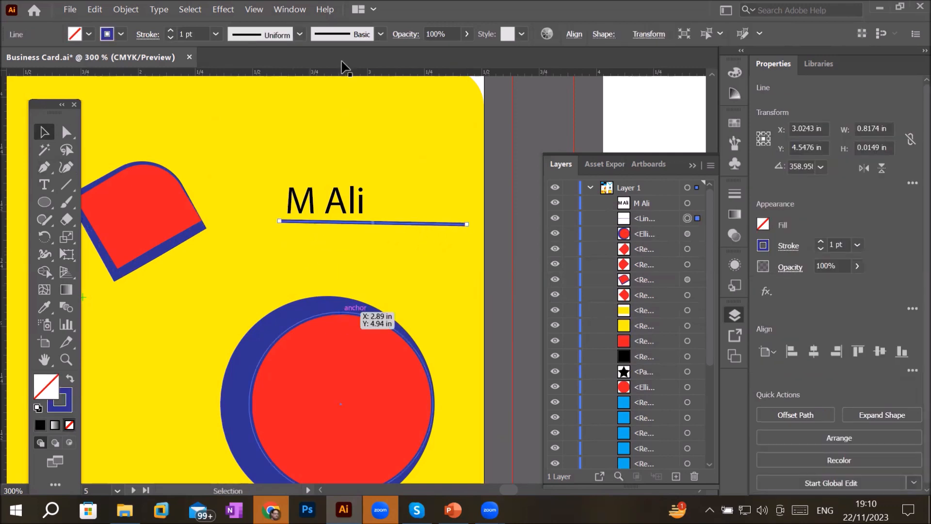
left_click(300, 35)
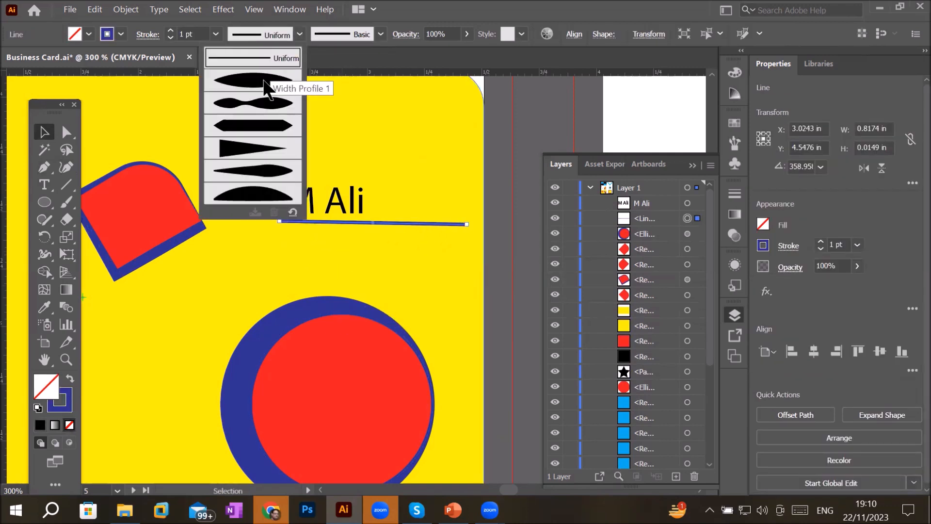
left_click(266, 84)
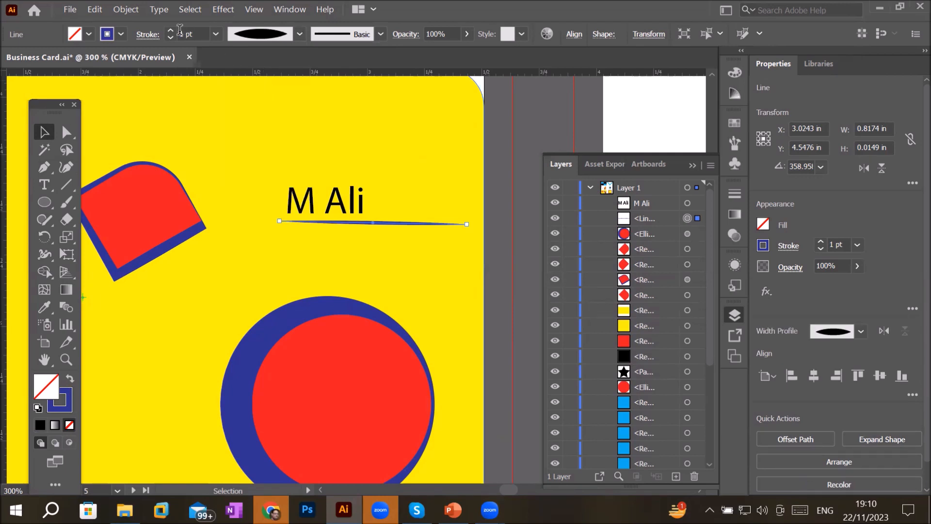
left_click(170, 31)
left_click(170, 31)
left_click(170, 31)
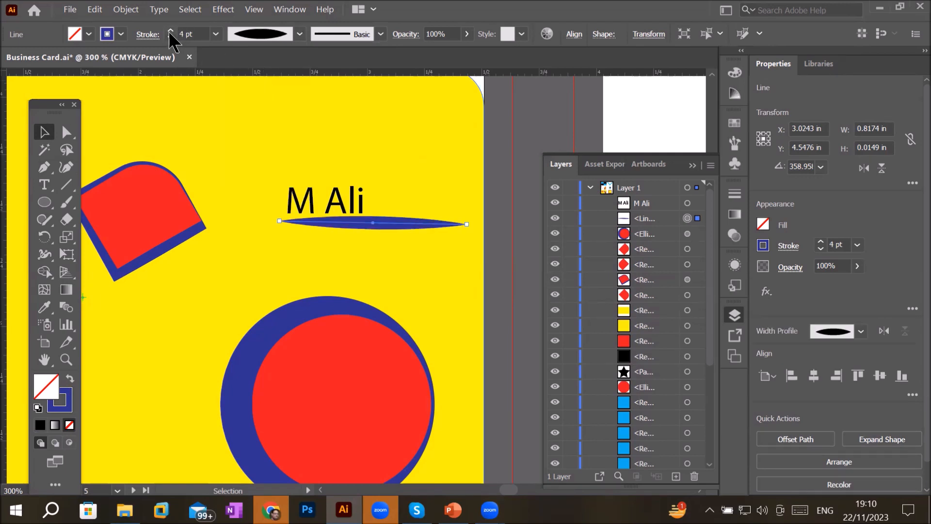
- Shift the name text slightly to the right and reselect the line
left_click_drag(351, 209, 391, 209)
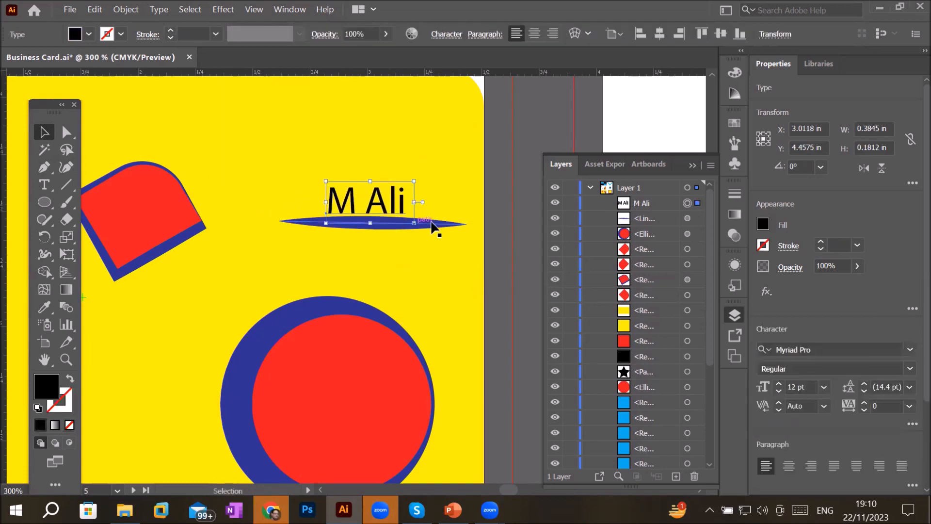
left_click(439, 226)
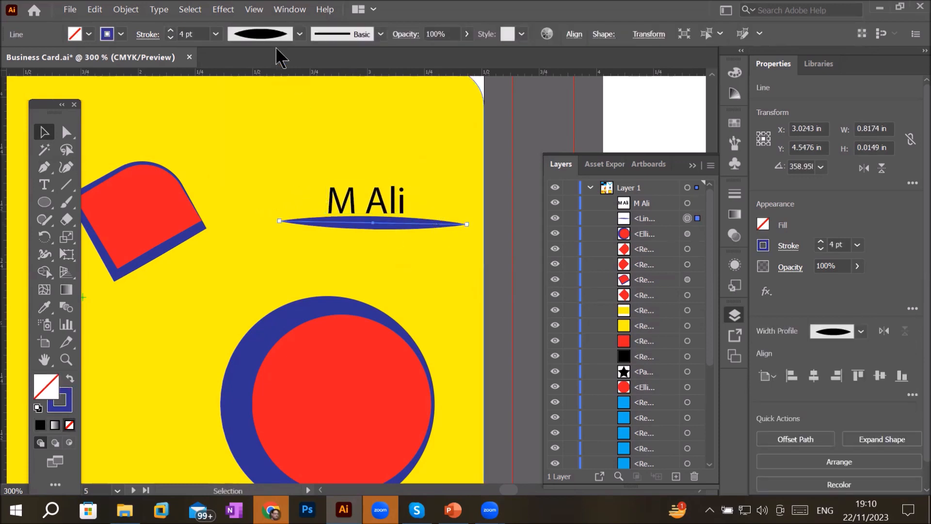
- Try several width profiles on the line's stroke, ending with the one-sided tapered profile
left_click(300, 34)
left_click(265, 58)
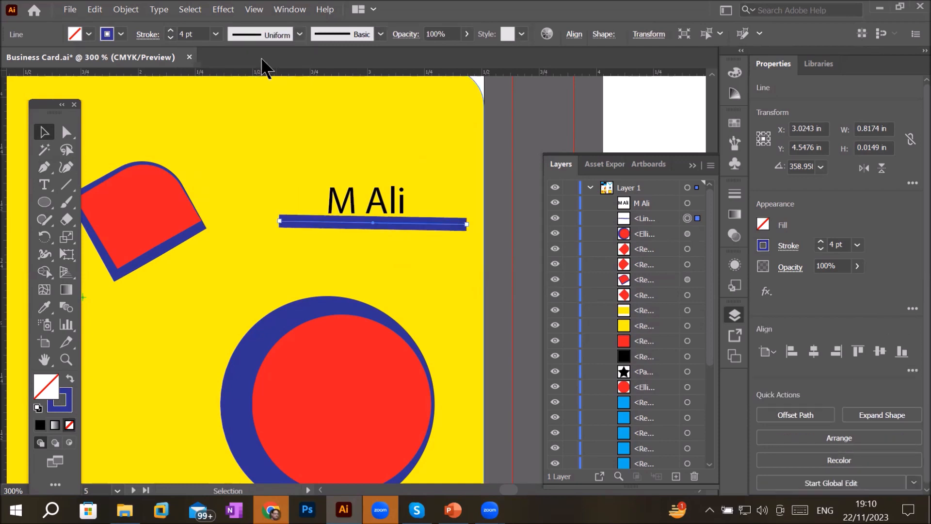
left_click(300, 34)
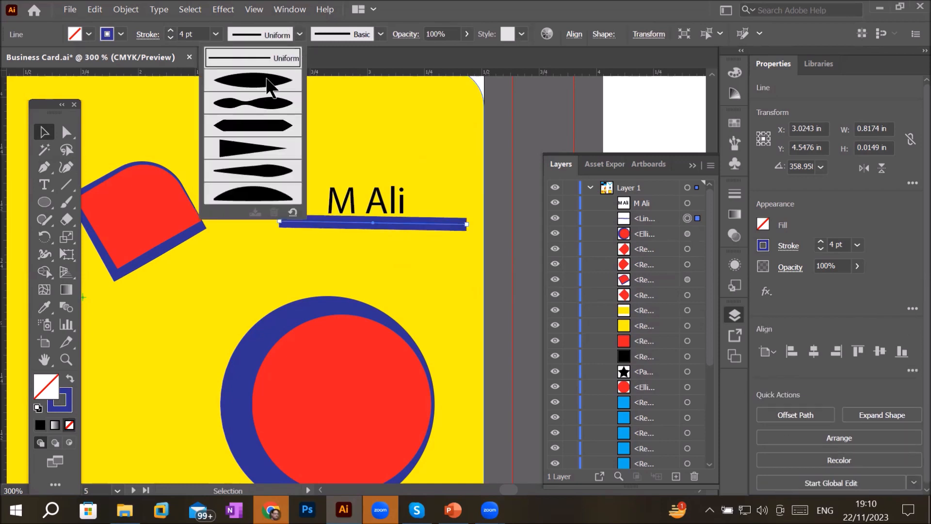
left_click(269, 78)
left_click(300, 34)
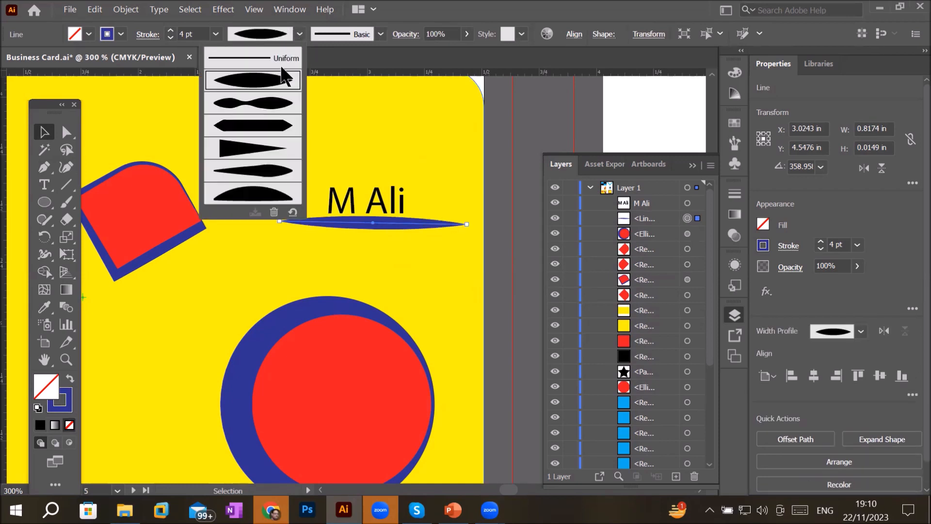
left_click(268, 97)
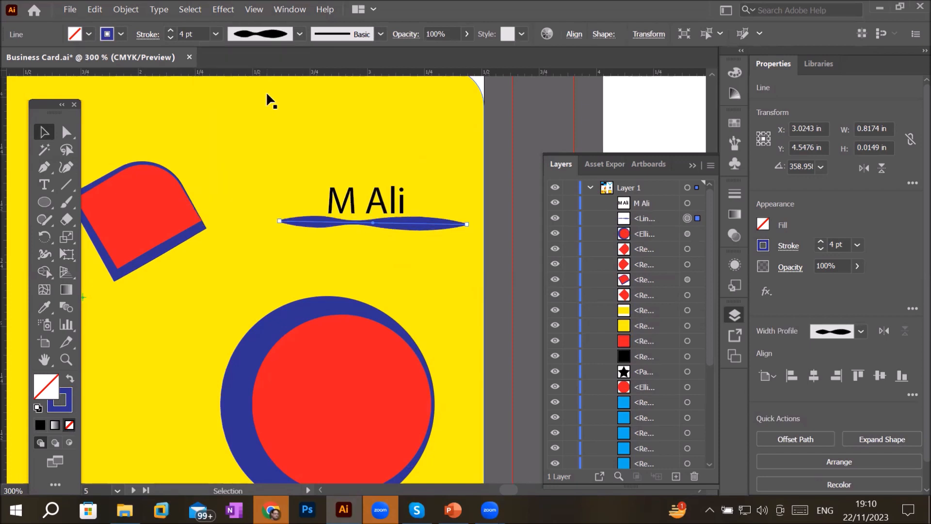
left_click(299, 34)
left_click(262, 127)
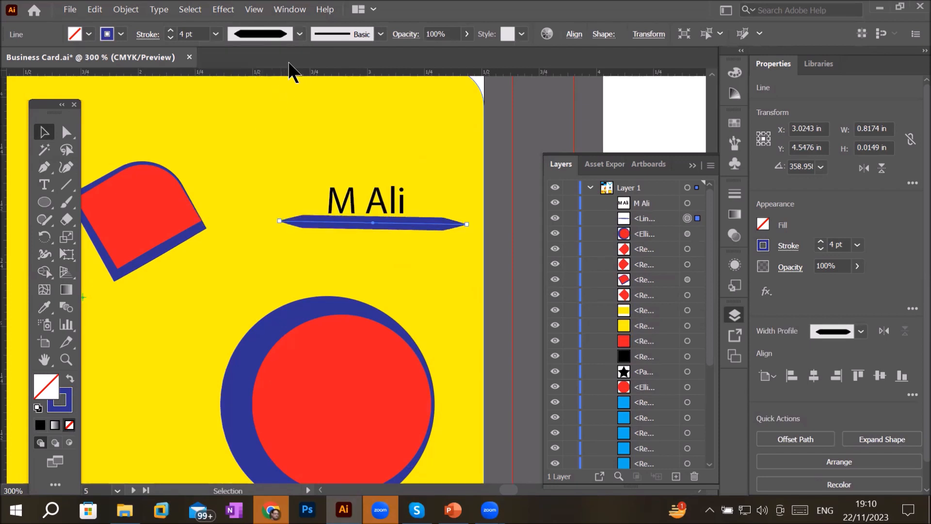
left_click(300, 34)
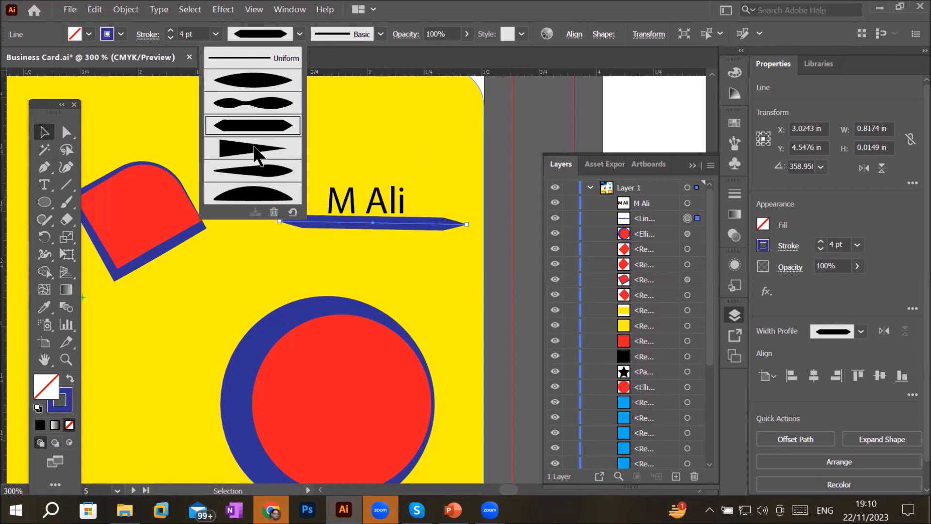
left_click(254, 149)
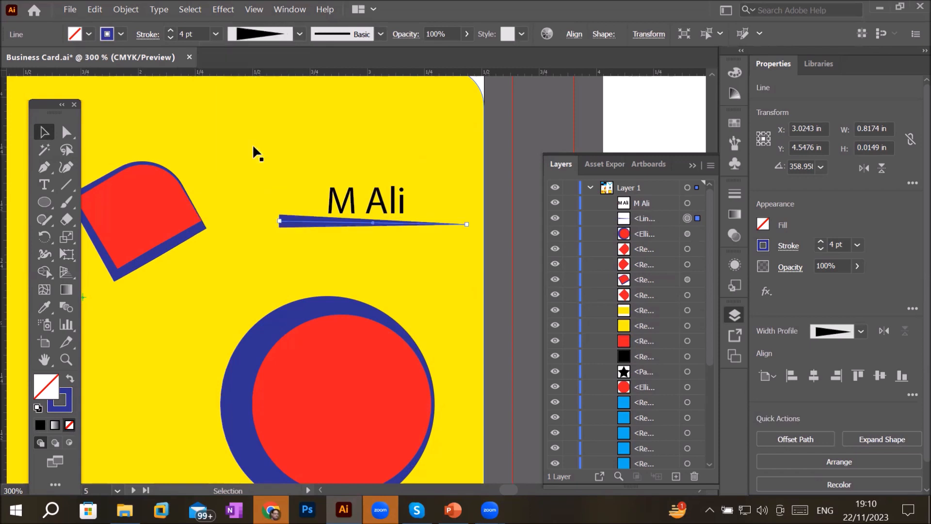
left_click(300, 34)
left_click(248, 175)
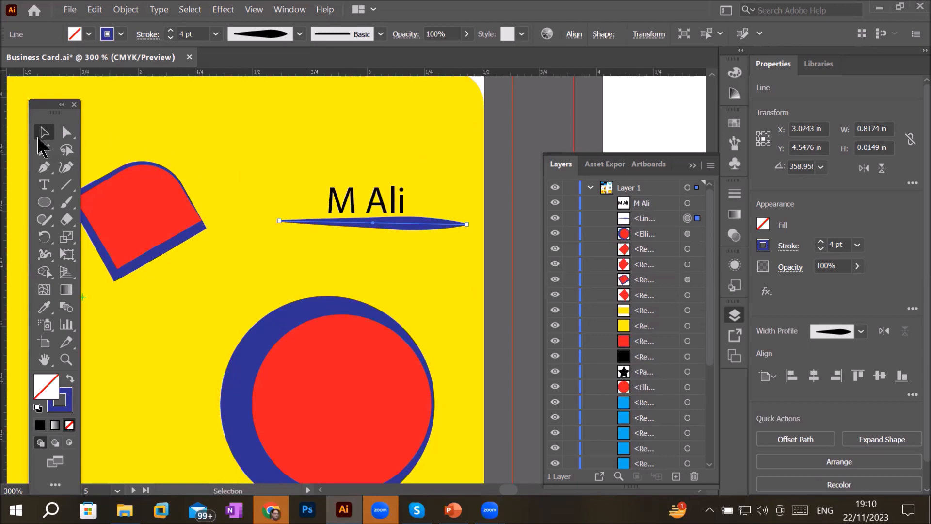
- Duplicate the tapered line below the original, and move one copy upward and rotate it to vertical
left_click_drag(405, 233, 368, 269)
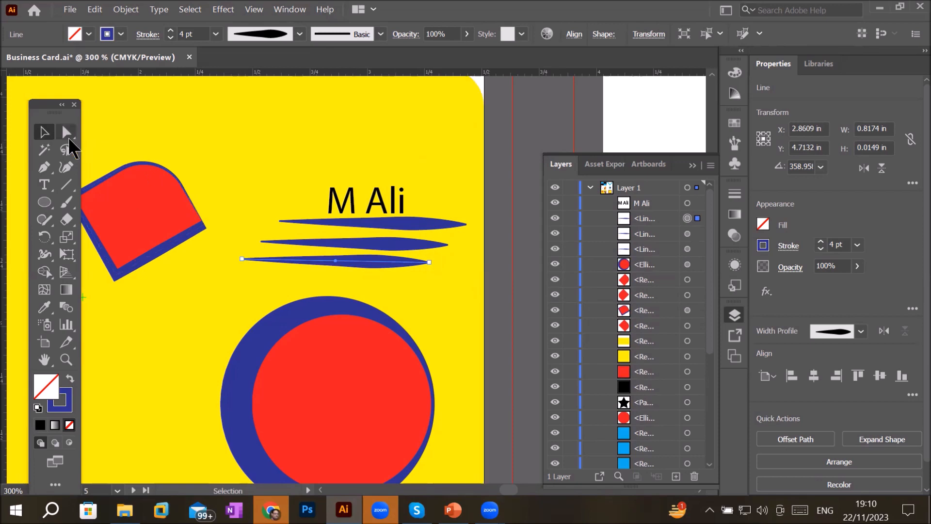
left_click_drag(388, 267, 300, 141)
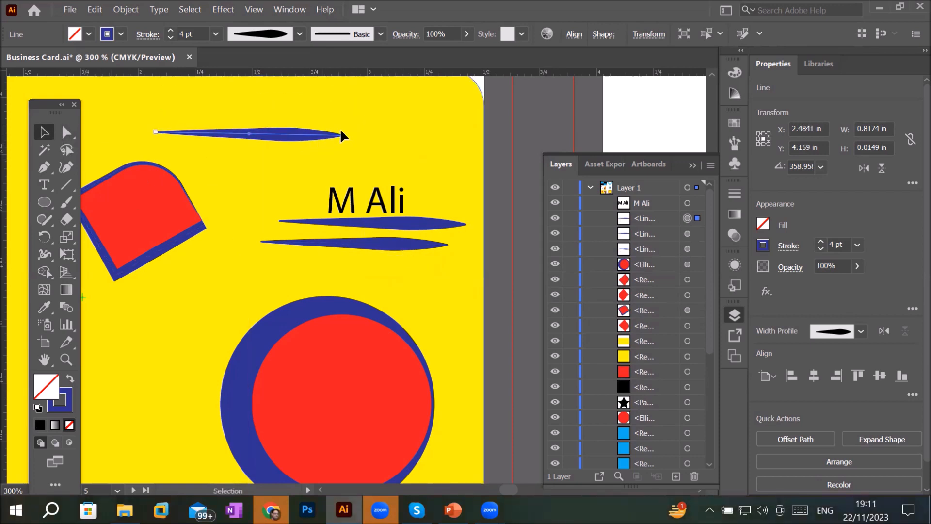
left_click_drag(344, 132, 244, 85)
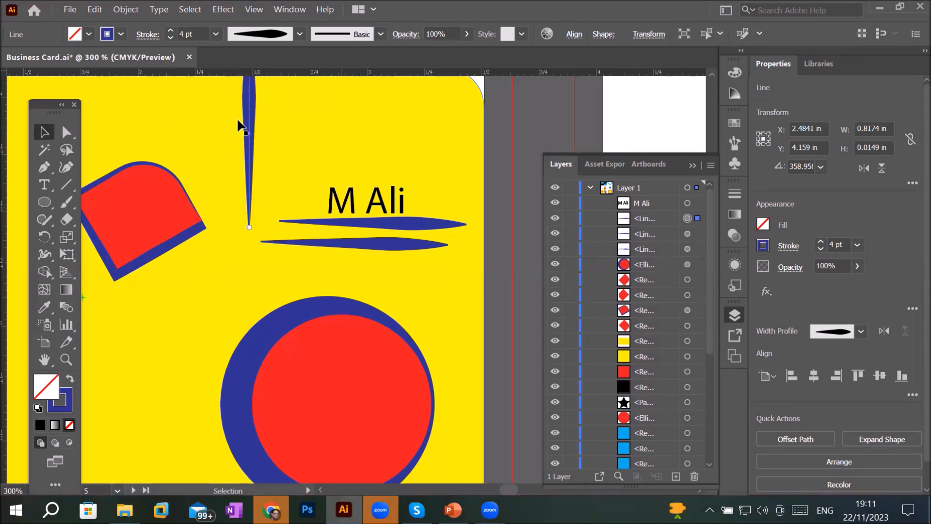
- Copy the vertical line to the card's lower-left corner
scroll(239, 147, "down", 2)
scroll(240, 147, "down", 1)
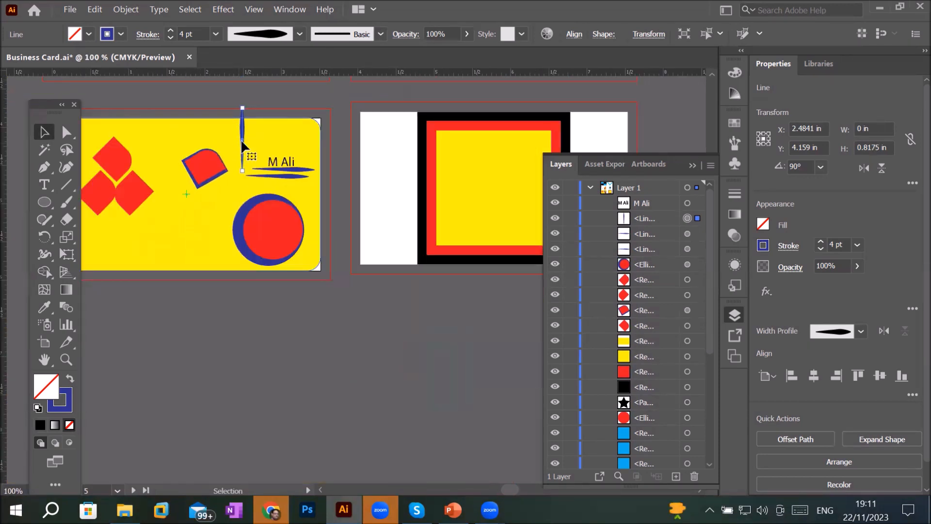
left_click_drag(244, 144, 103, 266)
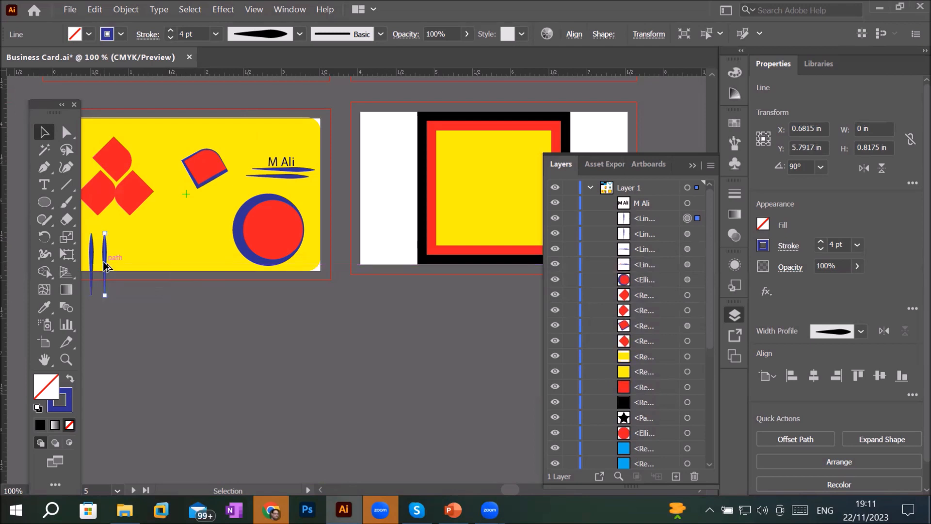
- Repeat the transform to duplicate the vertical line into a row of eight evenly spaced lines along the card's bottom
key("ctrl+d")
key("ctrl+d")
key("ctrl+d")
key("ctrl+d")
key("ctrl+d")
key("ctrl+d")
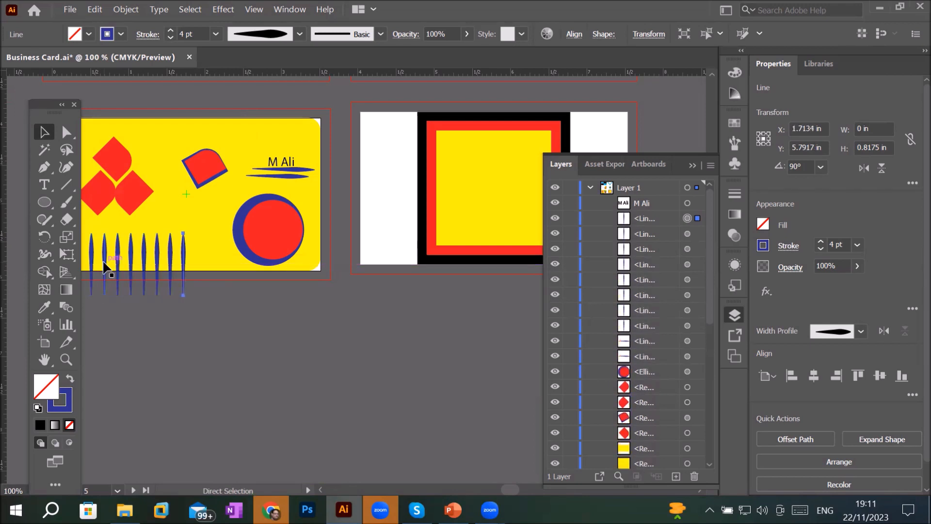
key("ctrl+minus")
scroll(91, 243, "up", 3, "alt")
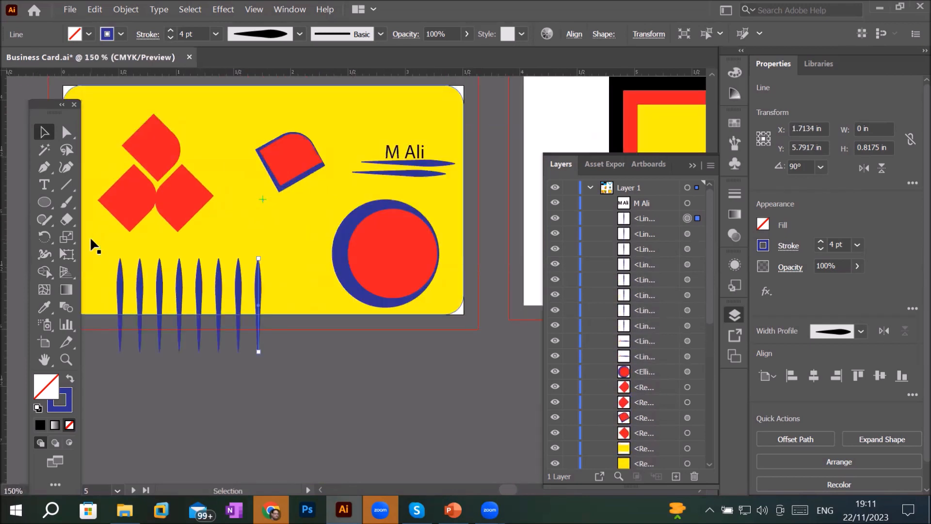
left_click(121, 382)
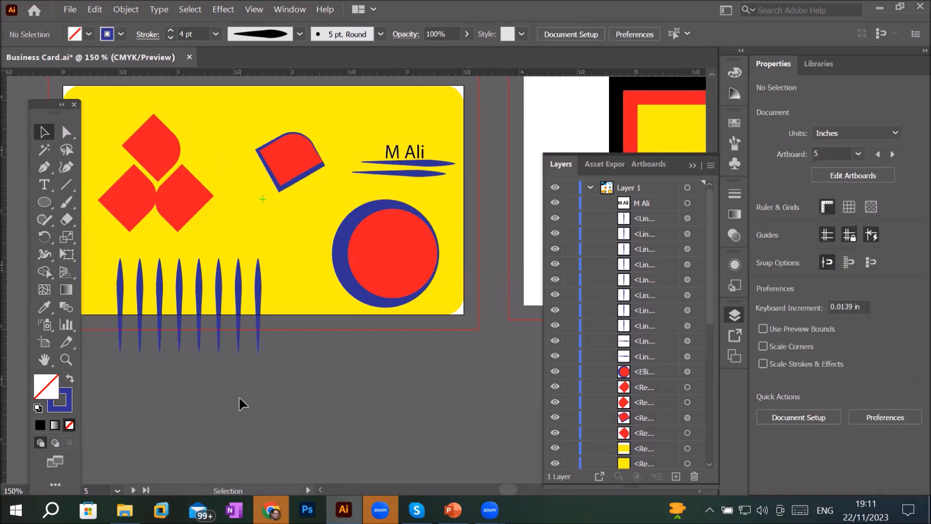
scroll(220, 412, "up", 2, "alt")
left_click_drag(54, 111, 407, 138)
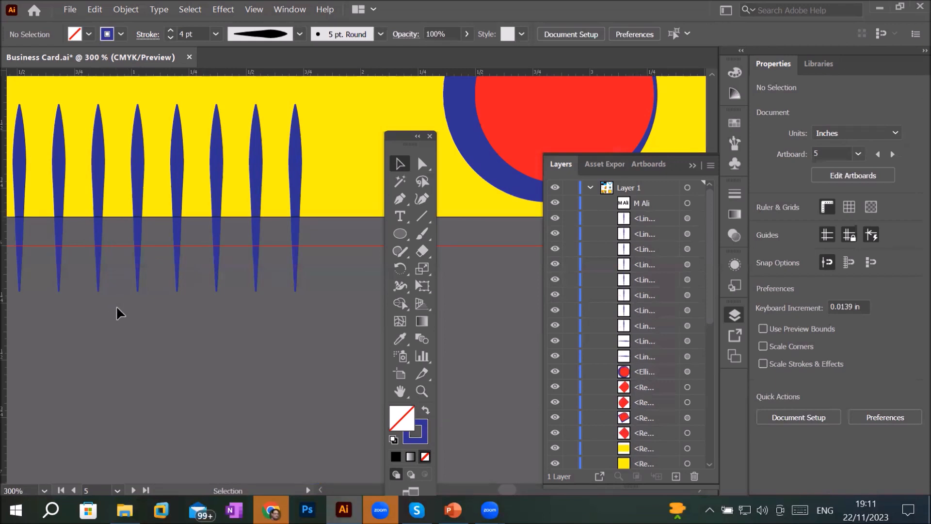
key("space")
left_click_drag(112, 322, 187, 307)
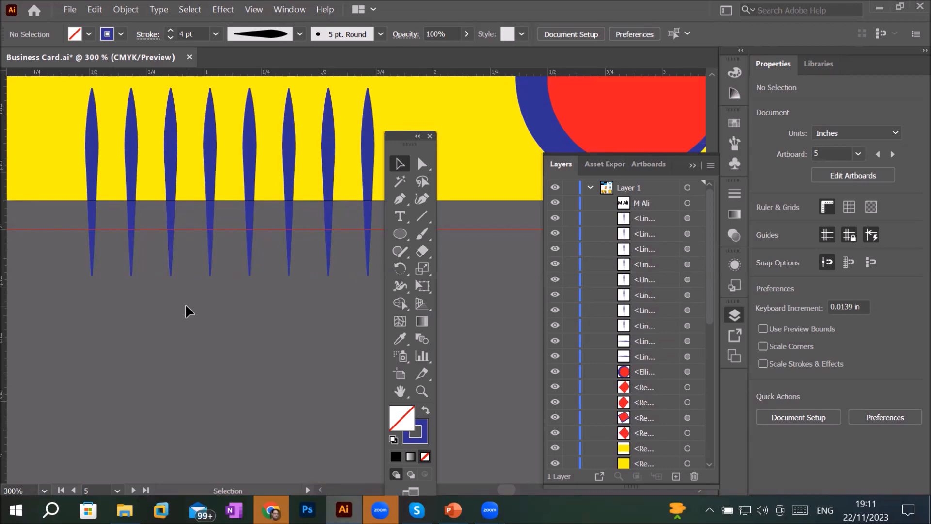
scroll(186, 307, "down", 3, "alt")
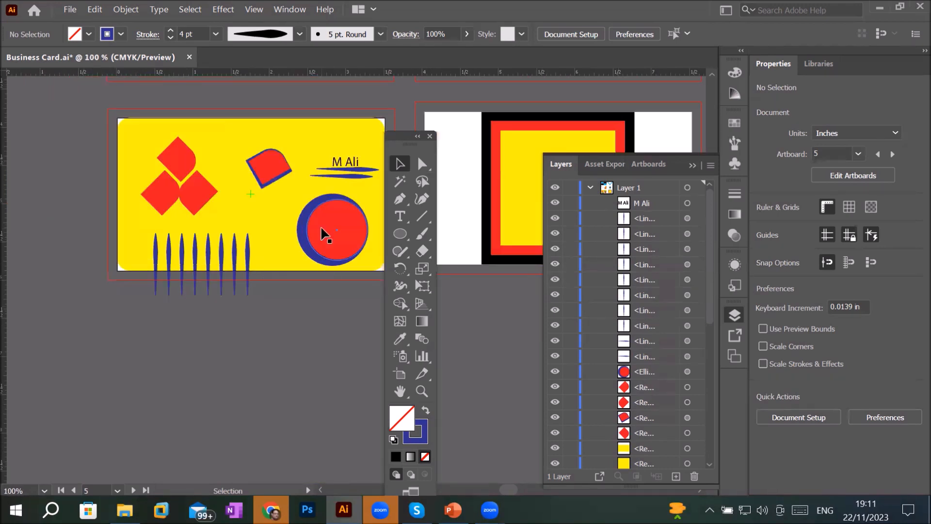
- Reposition the blue-outlined red circle slightly within the card's right side
left_click_drag(324, 234, 339, 265)
left_click(336, 337)
left_click_drag(391, 141, 61, 153)
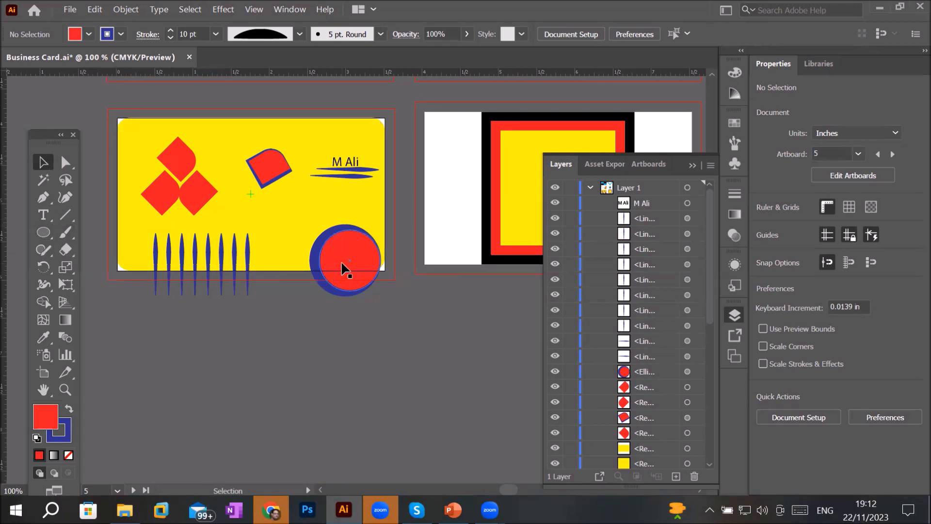
left_click_drag(346, 255, 335, 217)
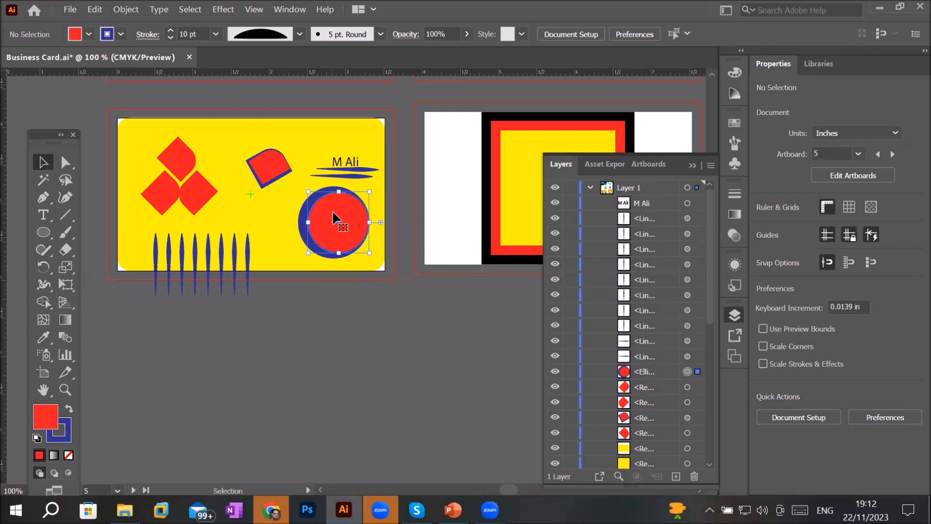
- Set the circle's stroke width profile to Uniform
key("ctrl+=")
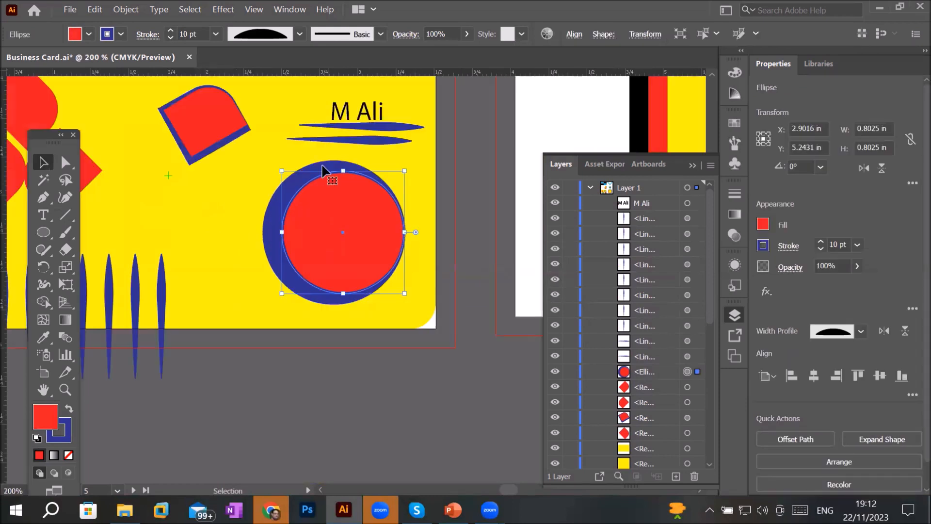
left_click(300, 36)
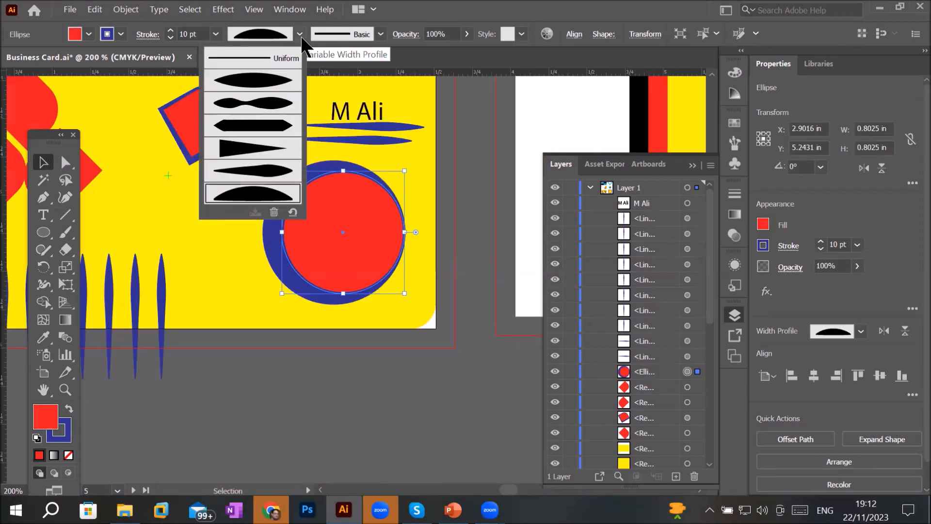
left_click(283, 59)
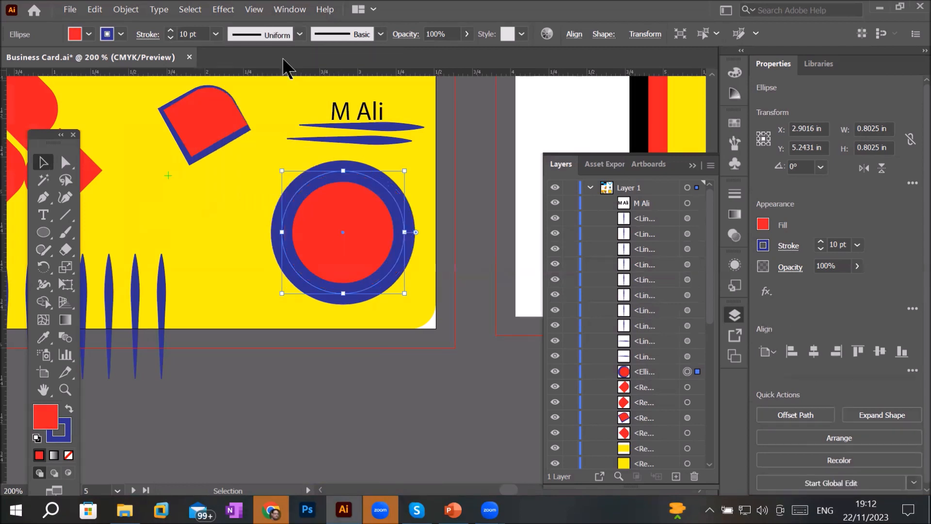
- Shrink the nested squares on the second artboard to about 0.28 in and move them to its top-left corner
left_click(51, 233)
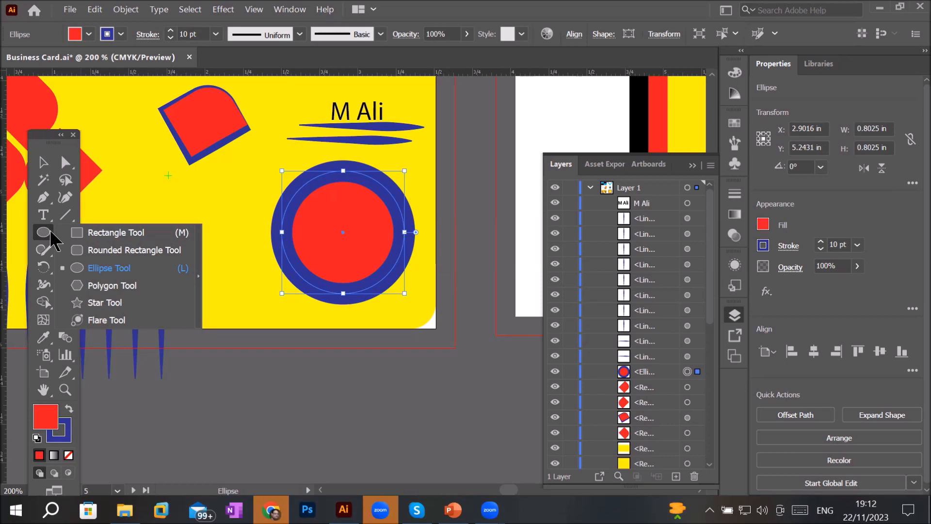
left_click(119, 290)
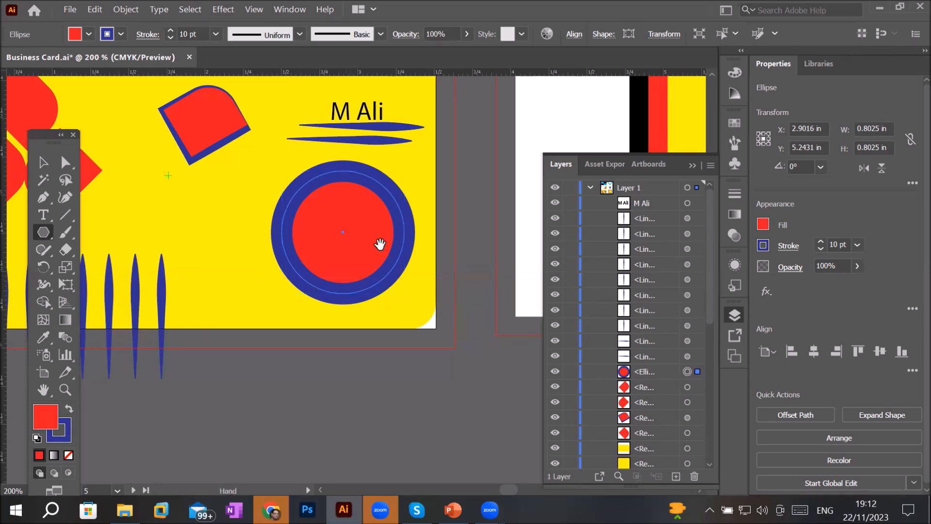
left_click_drag(446, 231, 328, 333)
left_click(43, 162)
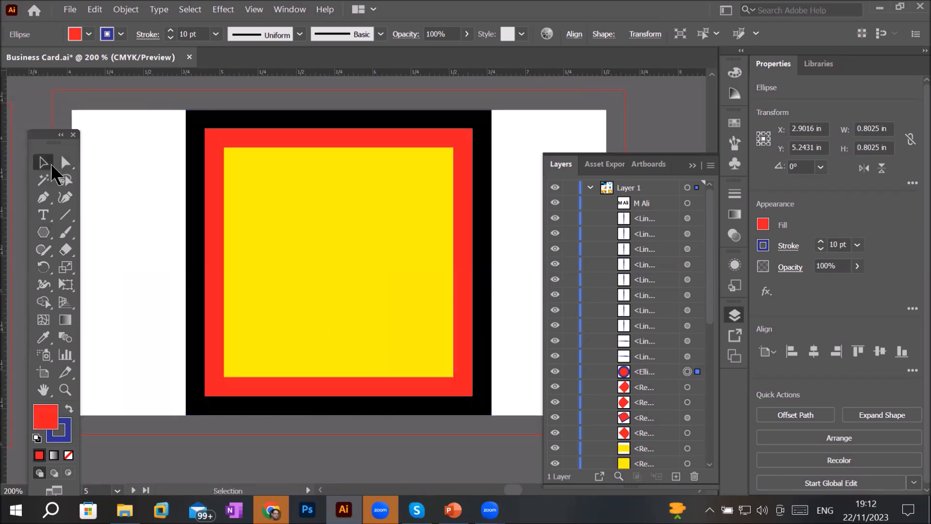
left_click_drag(143, 171, 447, 380)
mouse_move(363, 310)
left_mouse_down()
mouse_move(483, 232)
mouse_move(364, 326)
left_mouse_up()
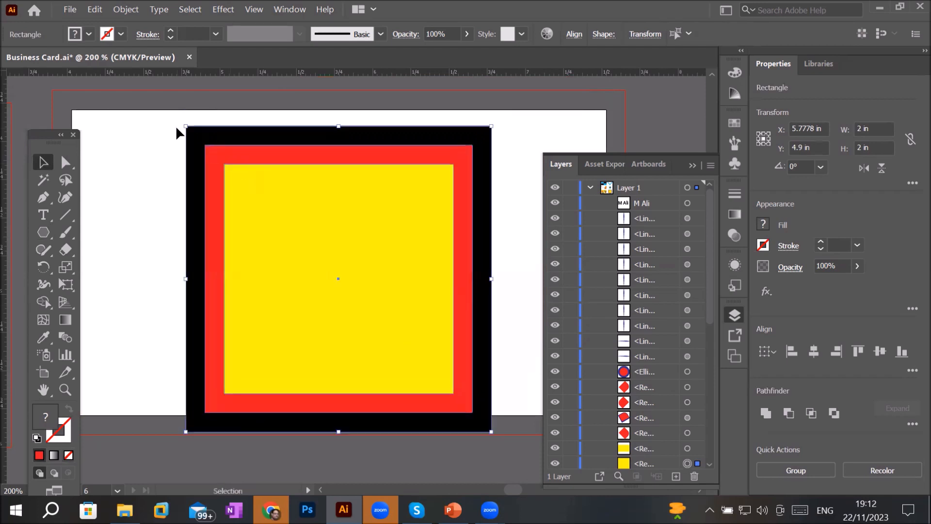
left_click_drag(185, 125, 280, 260)
left_click_drag(342, 280, 109, 141)
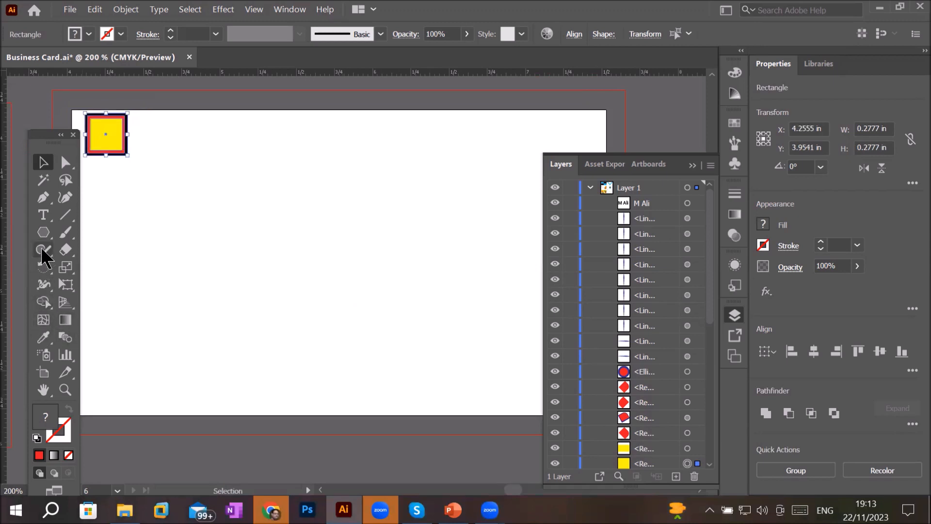
- Create a 3-sided polygon with a 1 in radius, then delete it
left_click(48, 232)
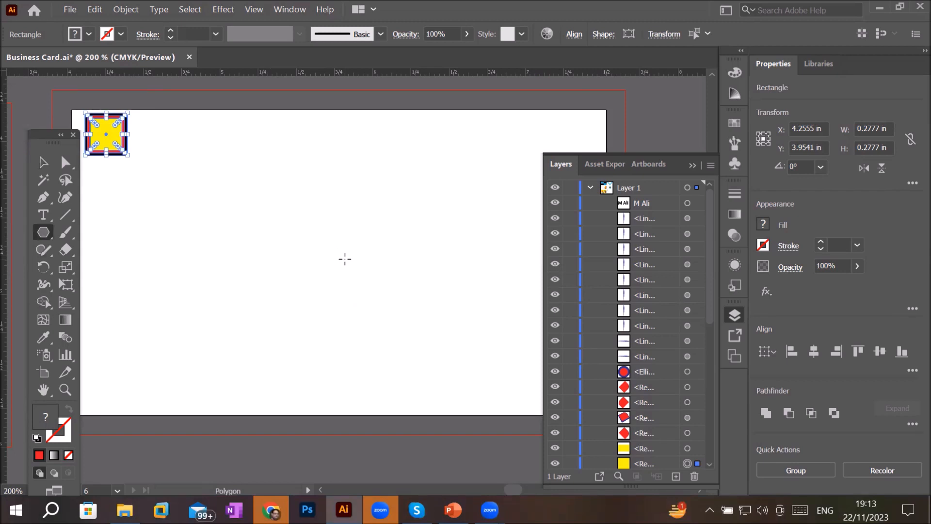
left_click(345, 259)
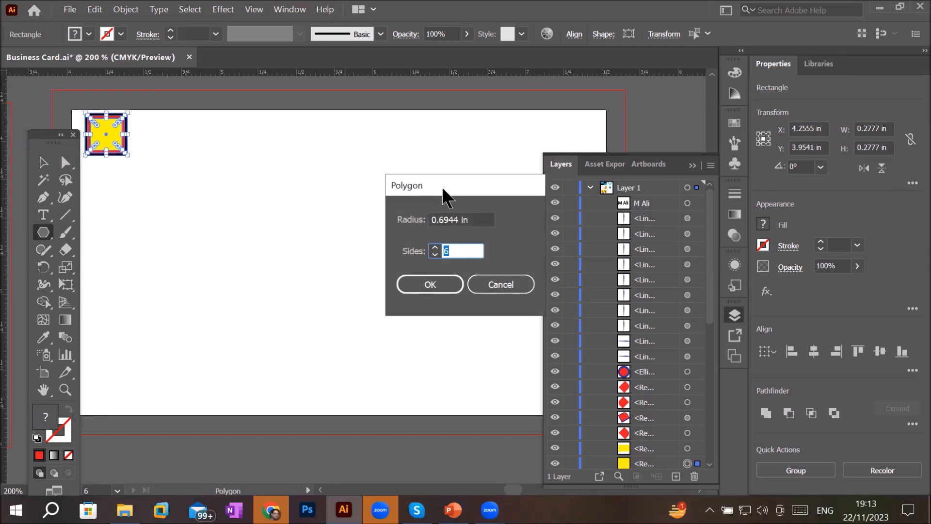
left_click_drag(443, 190, 404, 109)
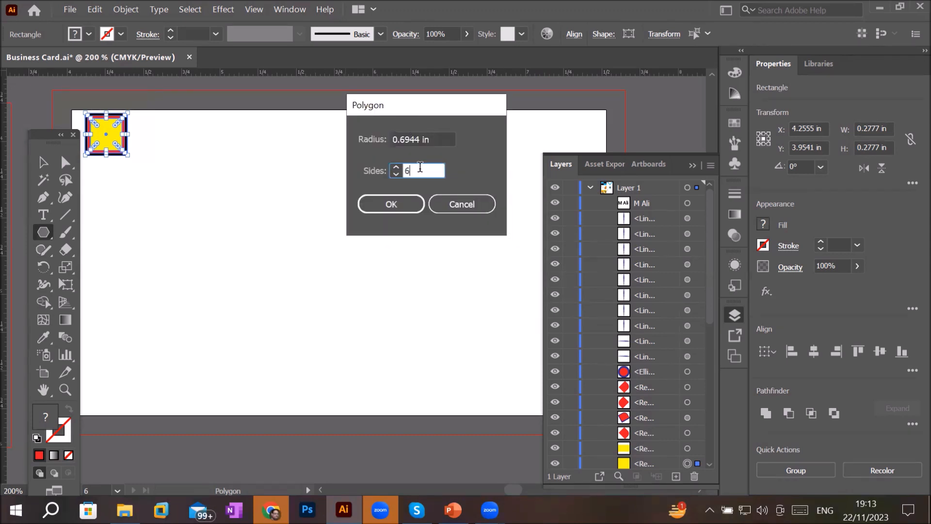
left_click(396, 174)
left_click(397, 174)
double_click(418, 140)
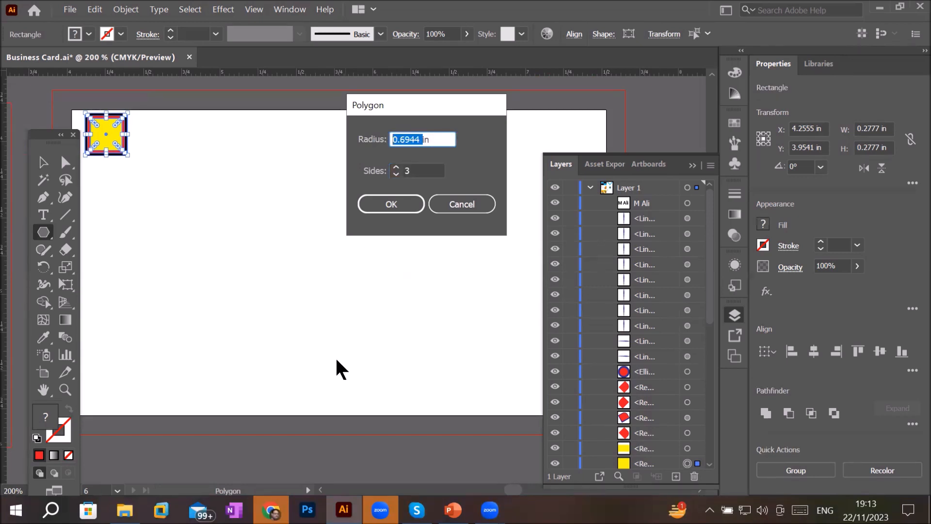
type("1")
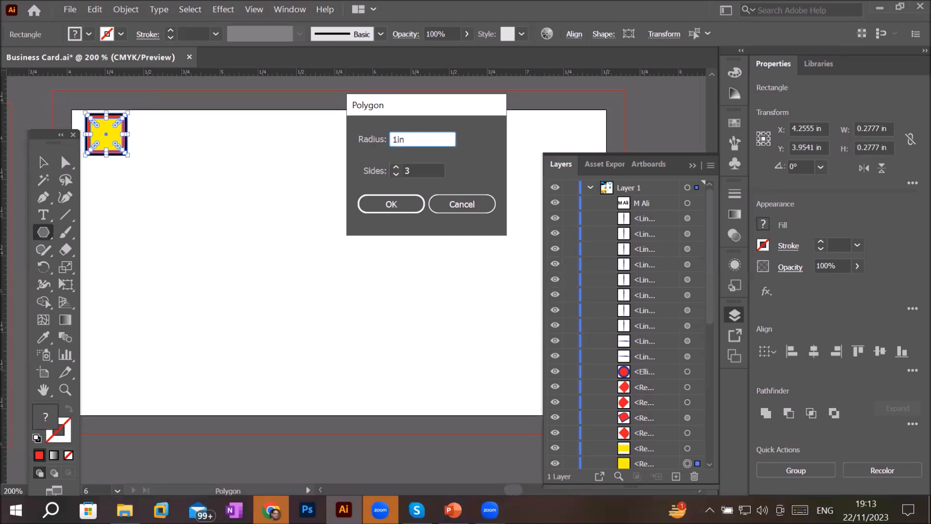
left_click(396, 208)
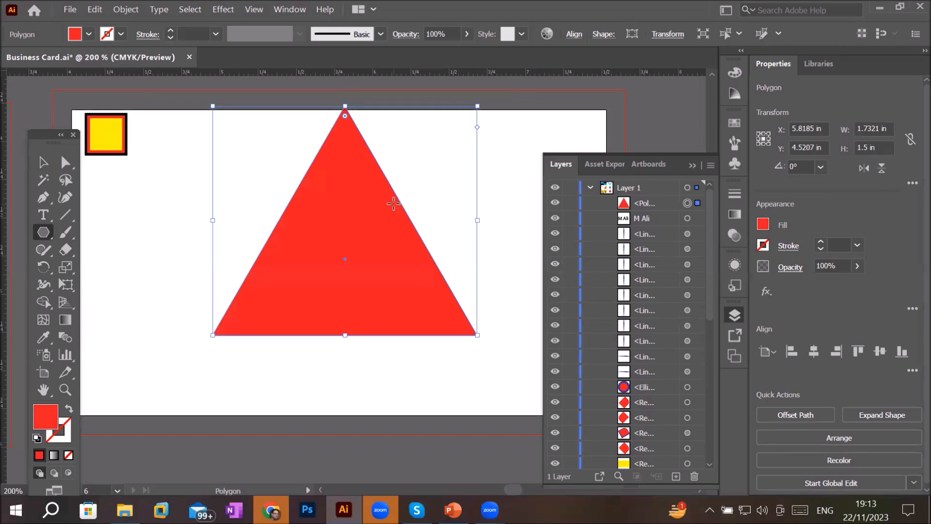
key("Delete")
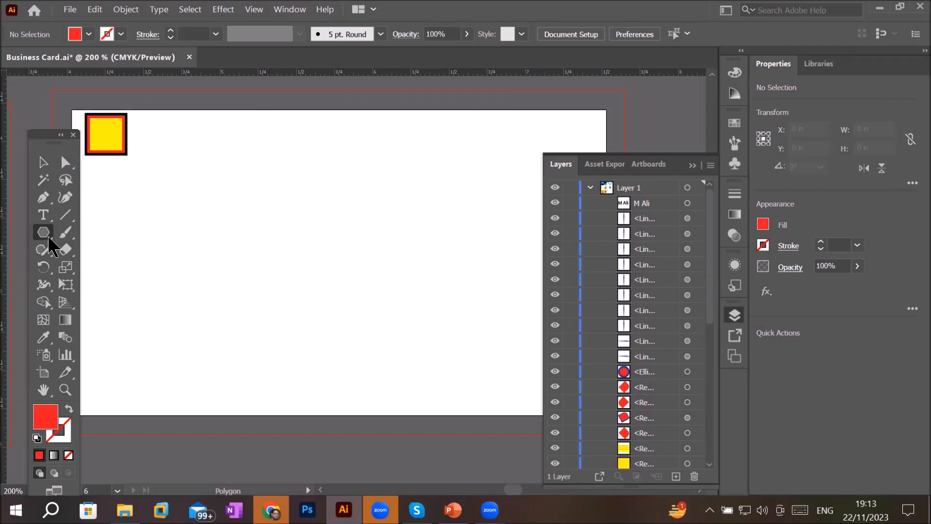
- Draw a polygon interactively, adjusting its side count while drawing, ending with a hexagon about 0.17 in wide
left_click_drag(321, 204, 270, 232)
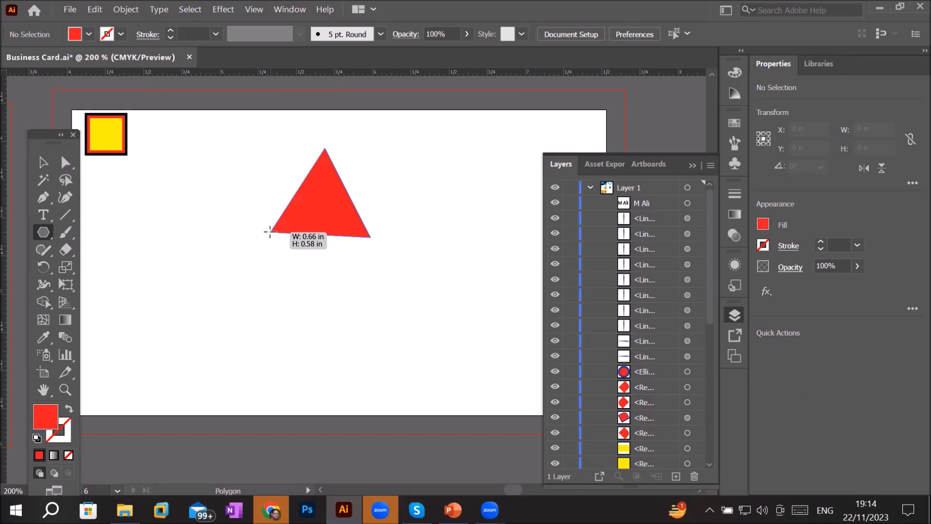
mouse_move(266, 239)
left_mouse_down()
mouse_move(247, 252)
mouse_move(251, 243)
left_mouse_up()
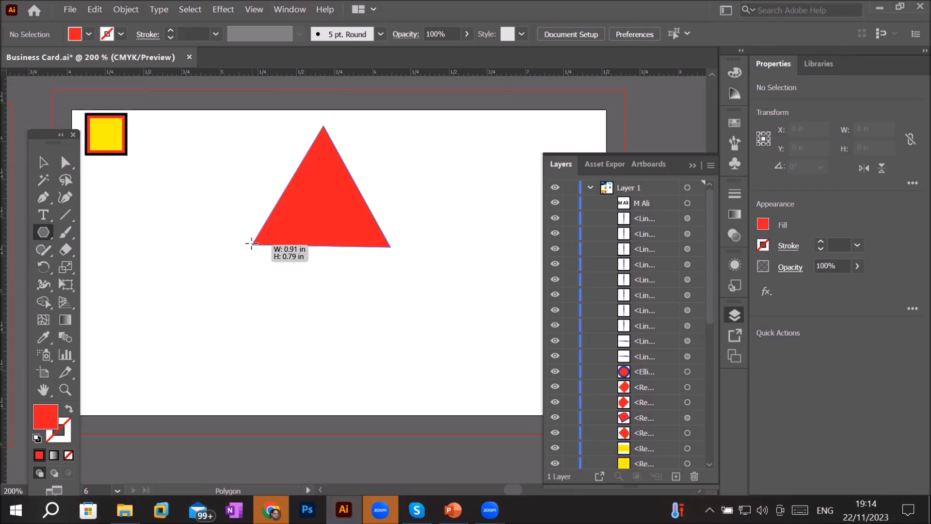
left_click_drag(251, 243, 253, 243)
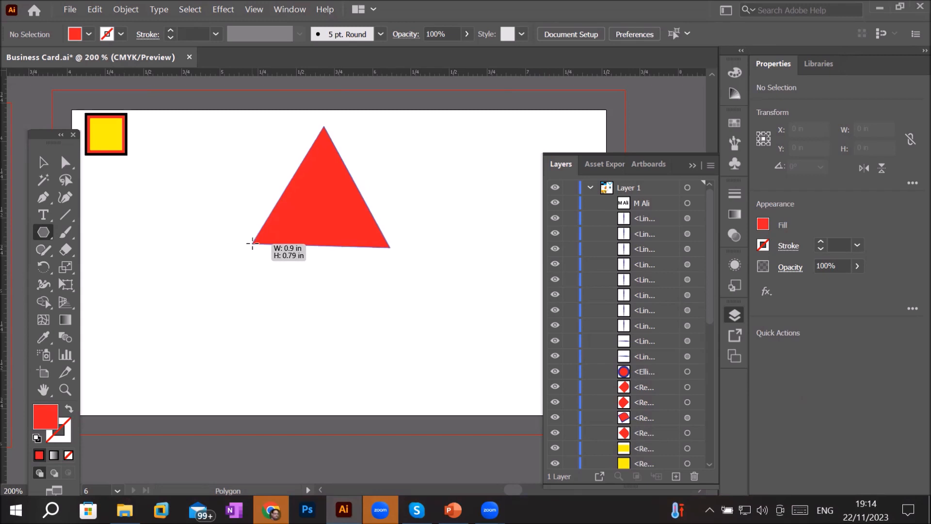
key("Up")
left_click_drag(252, 243, 326, 218)
key("Up")
key("Up")
key("Up")
key("Up")
key("Up")
key("Up")
key("Up")
key("Up")
key("Up")
key("Up")
key("Down")
key("Down")
key("Down")
key("Down")
key("Down")
key("Down")
key("Down")
key("Down")
key("Down")
key("Down")
key("Down")
key("Down")
key("Down")
key("Down")
key("Down")
key("Down")
key("Down")
key("Down")
key("Down")
key("Down")
key("Down")
key("Down")
key("Down")
key("Down")
key("Up")
key("Up")
key("Up")
scroll(295, 200, "up", 2)
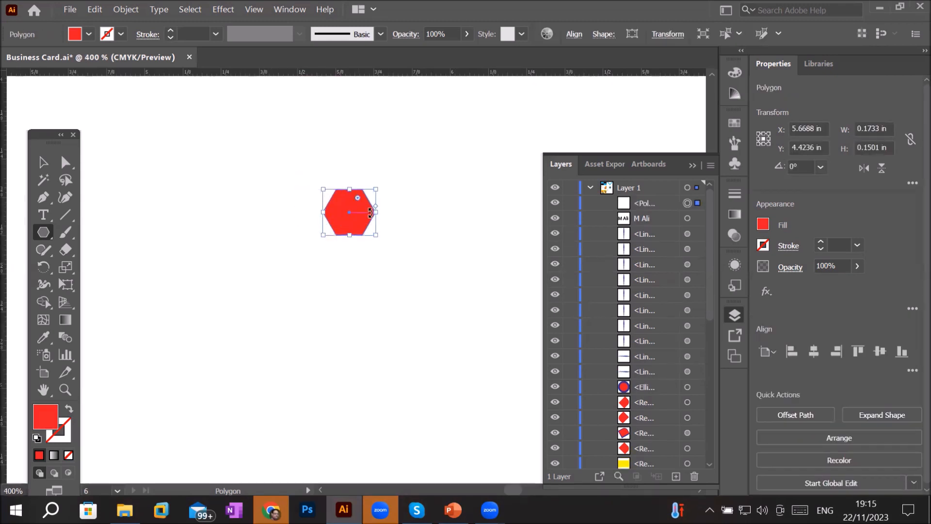
- Move the hexagon toward the artboard's upper-left area, to the right of the small squares
left_click(43, 162)
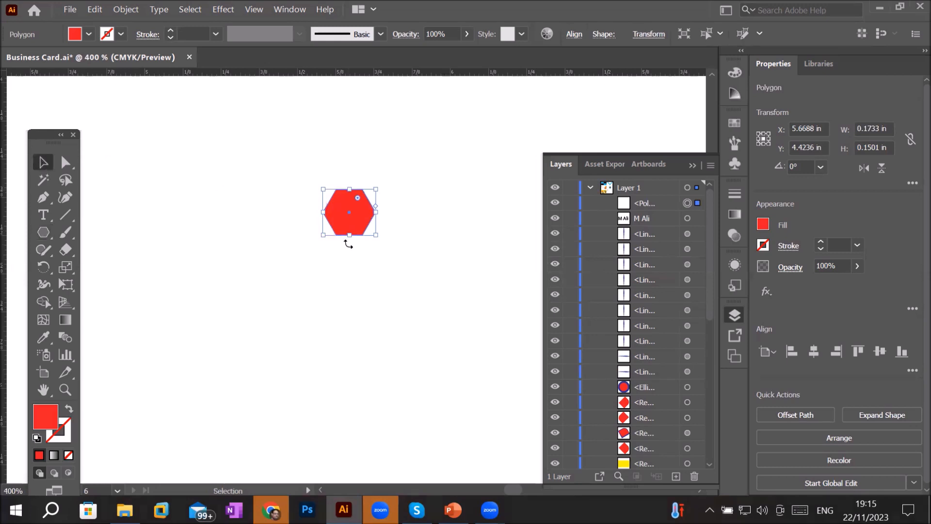
left_click_drag(342, 232, 232, 397)
scroll(293, 297, "down", 2)
scroll(293, 297, "down", 2)
scroll(286, 320, "up", 1)
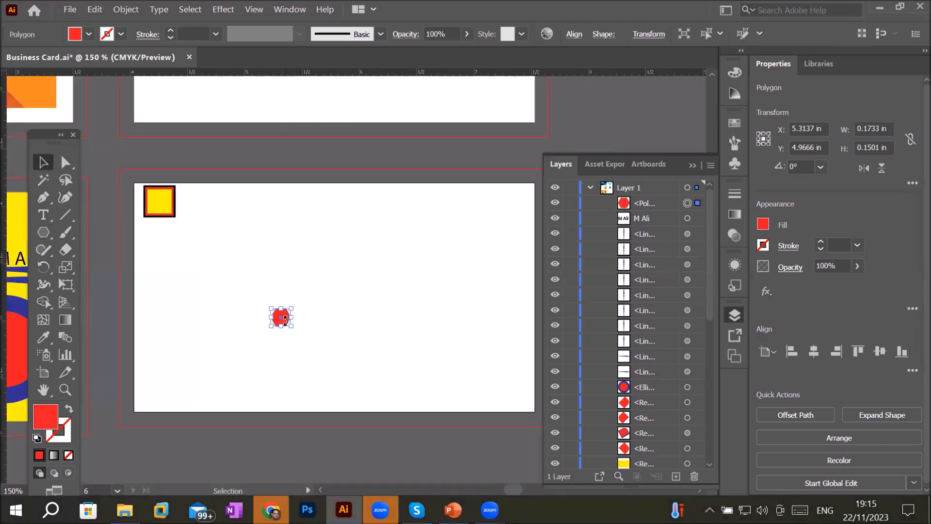
scroll(285, 320, "up", 1)
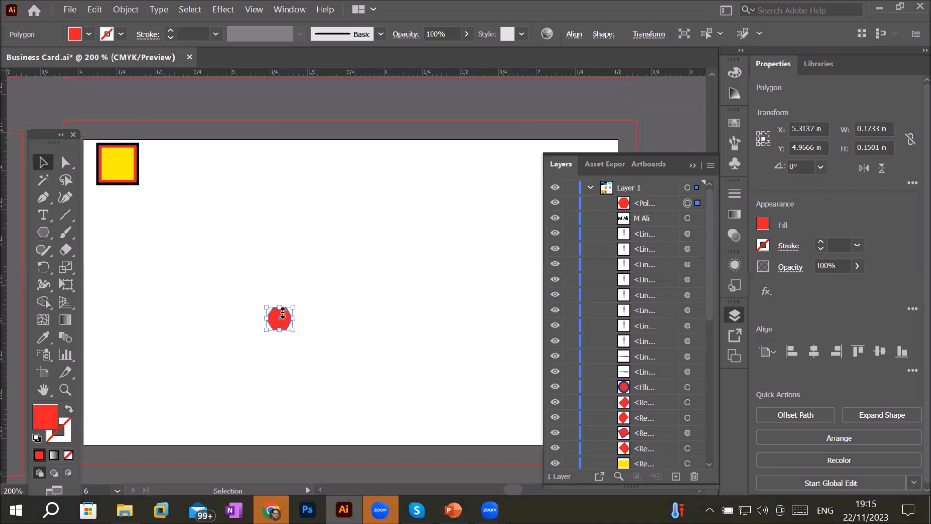
scroll(275, 319, "up", 2)
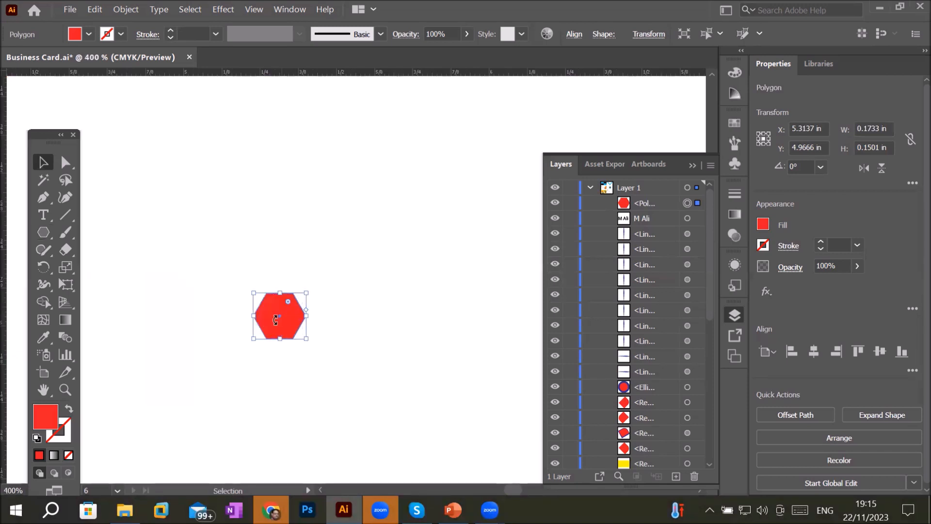
left_click_drag(275, 320, 197, 150)
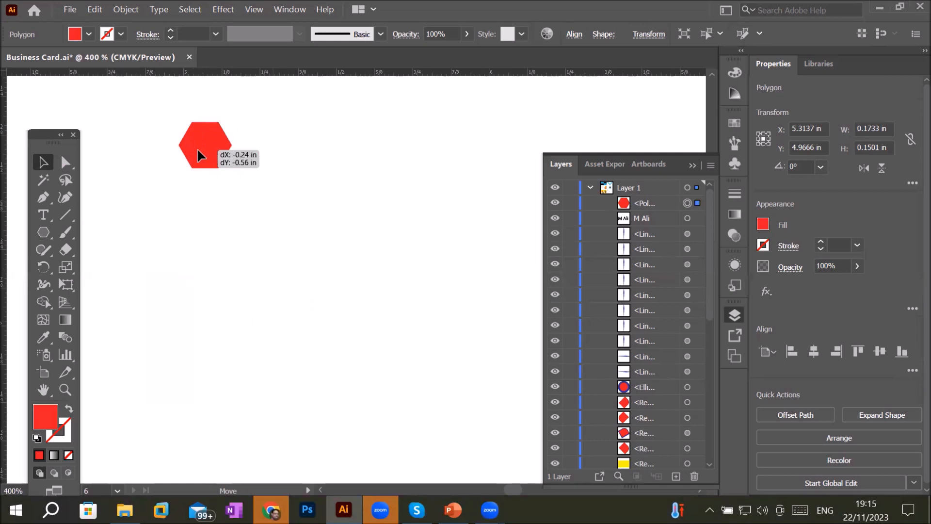
scroll(263, 200, "down", 2)
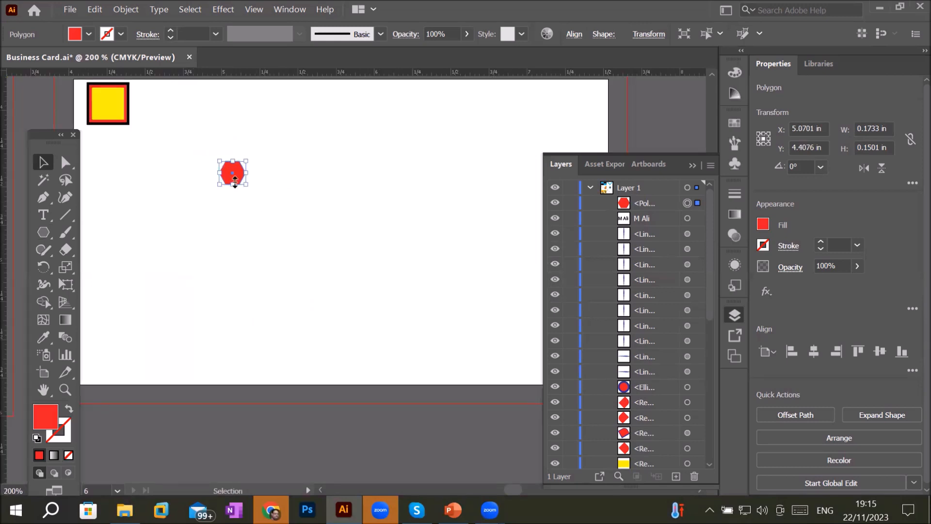
left_click_drag(235, 187, 266, 190)
scroll(235, 180, "up", 4)
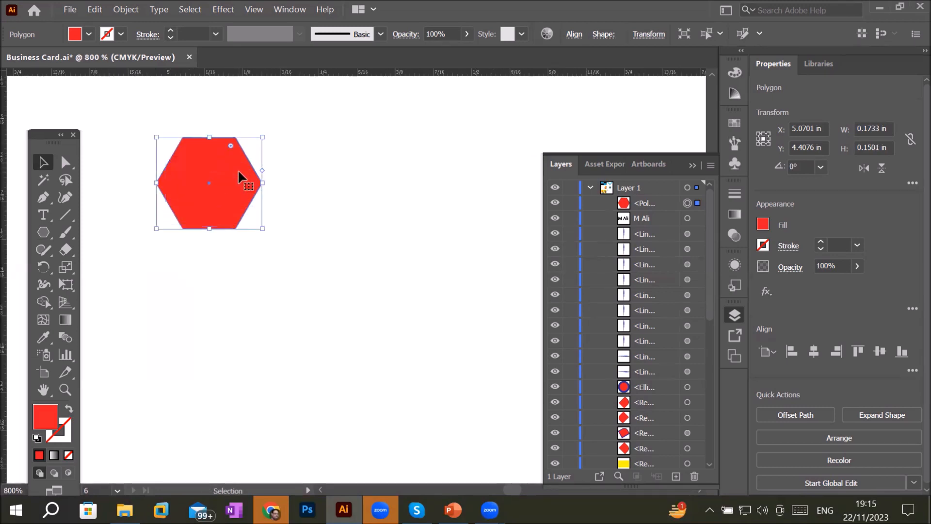
- Duplicate the hexagon into a honeycomb cluster of three touching hexagons
left_click_drag(242, 202, 279, 295)
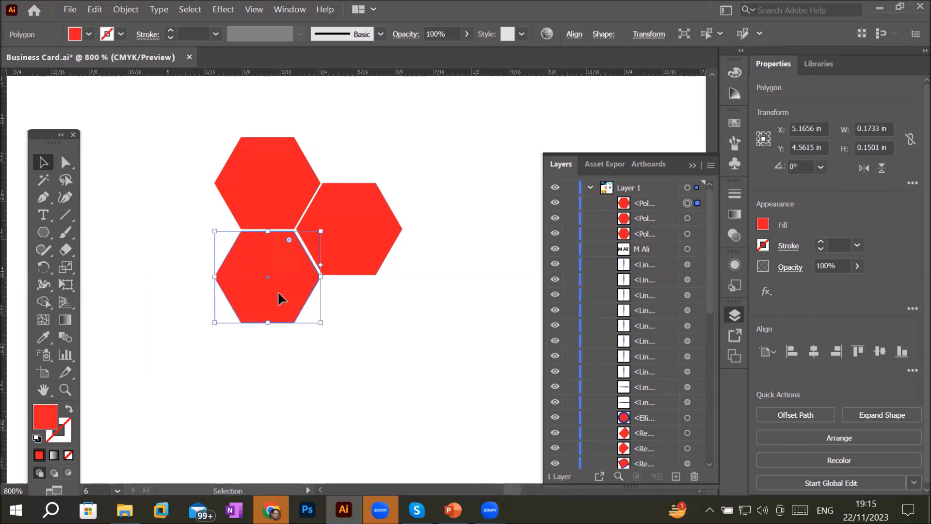
- Duplicate hexagons to complete a seven-hexagon flower and fill its central hexagon black
left_click_drag(278, 290, 198, 246)
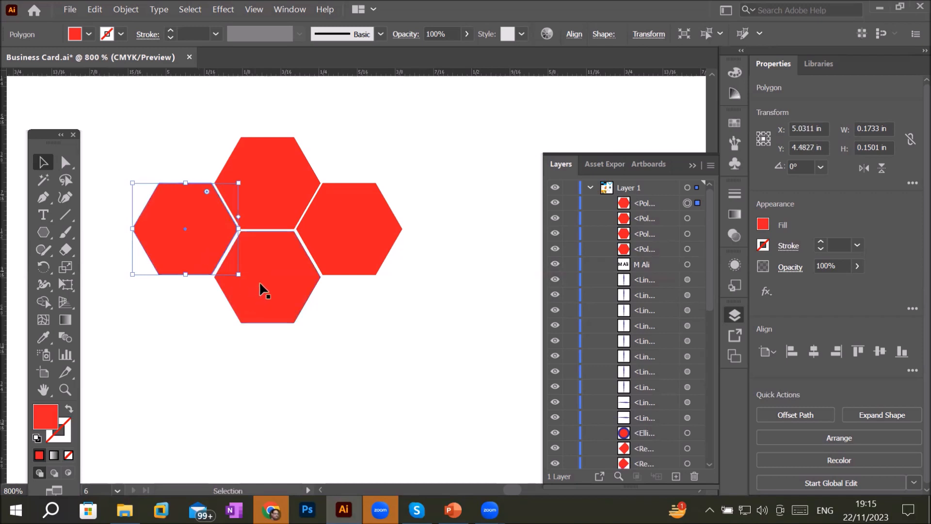
left_click_drag(277, 283, 280, 380)
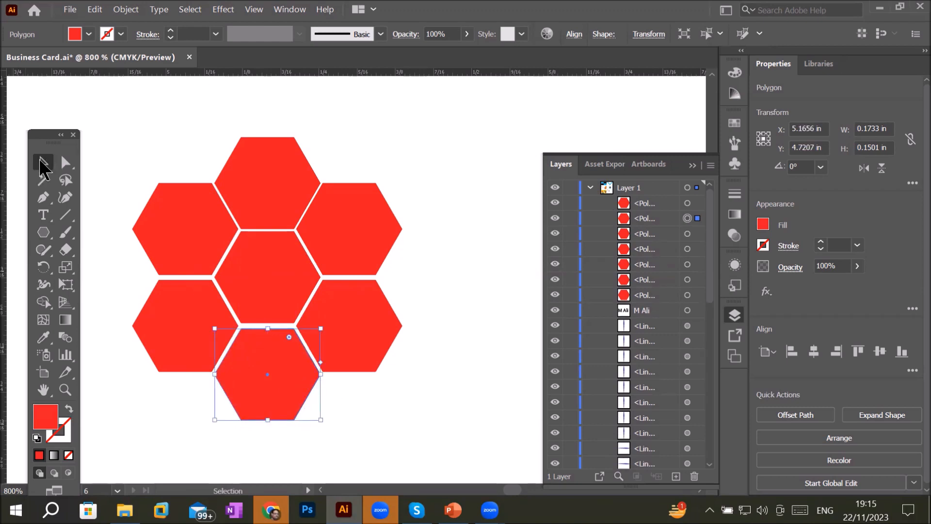
left_click(260, 288)
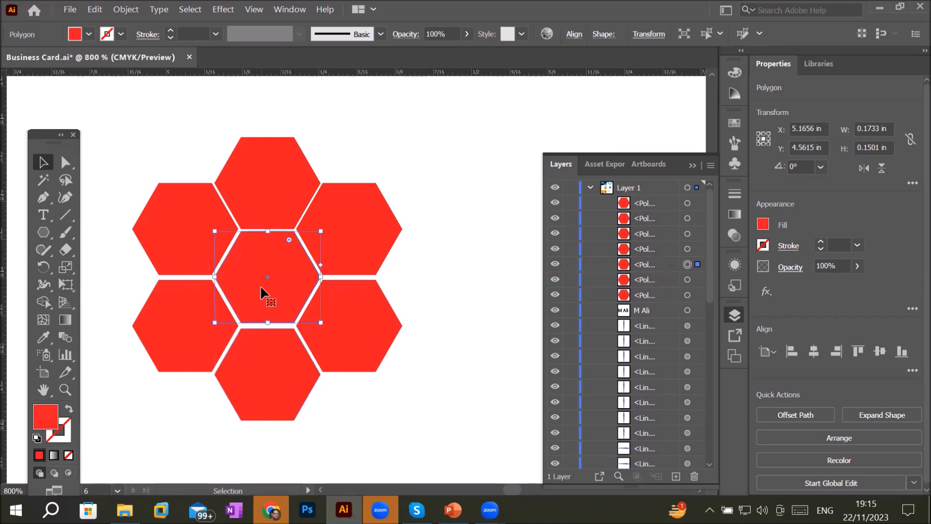
left_click(88, 34)
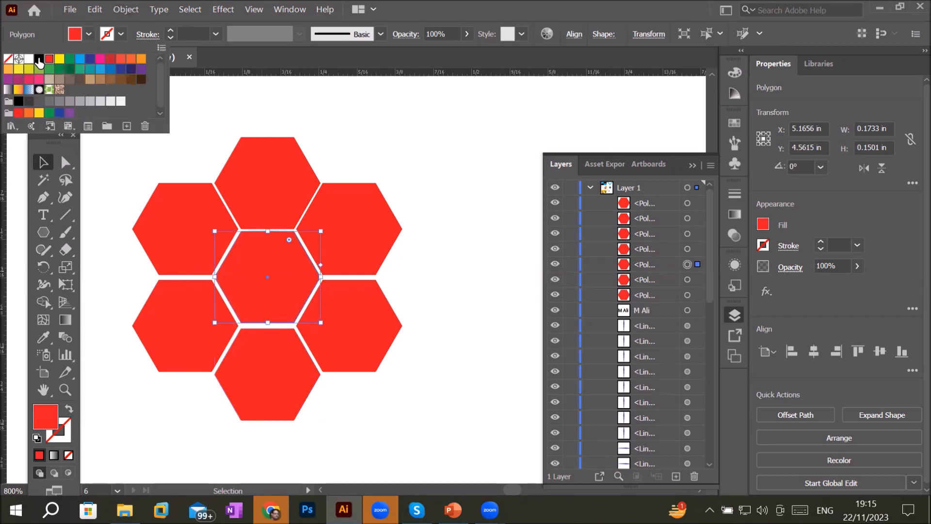
left_click(39, 58)
left_click(442, 160)
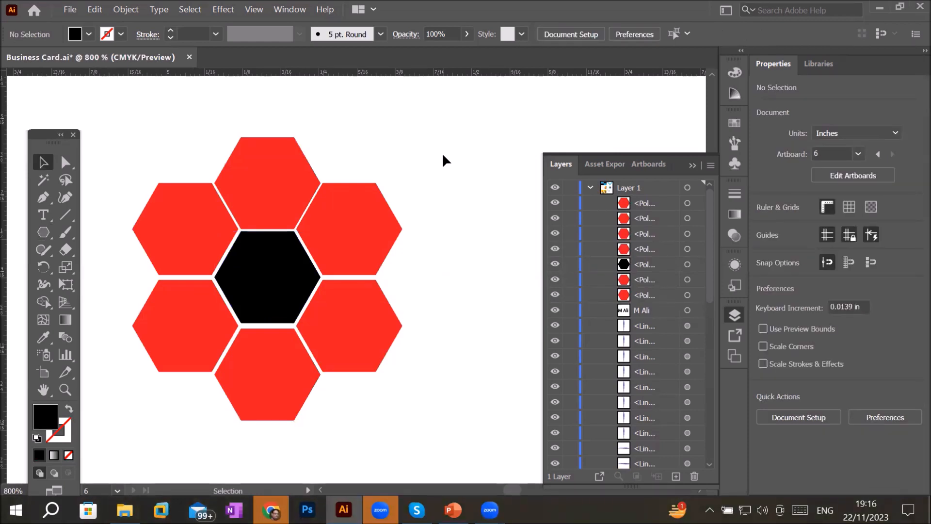
- Create a 1000-sided polygon with a 0.0866 in radius, then delete it
scroll(443, 157, "down", 4)
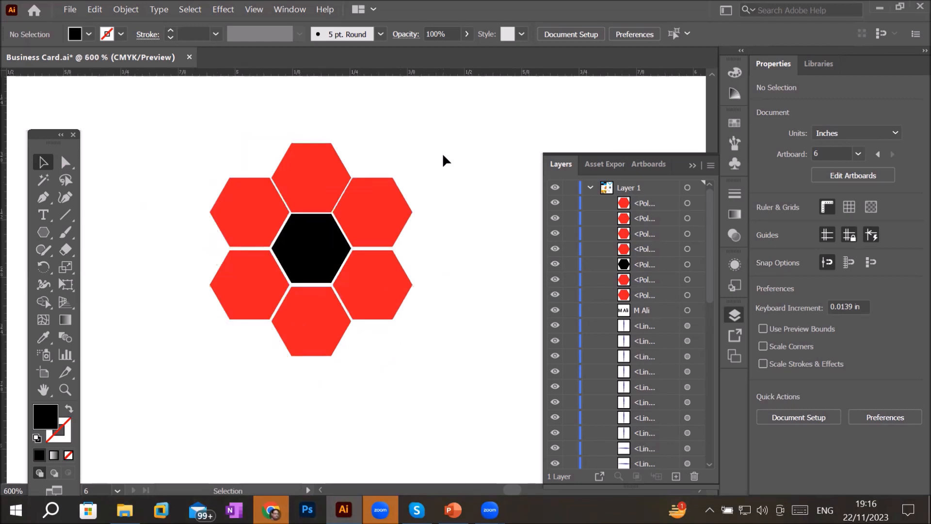
scroll(443, 155, "down", 1)
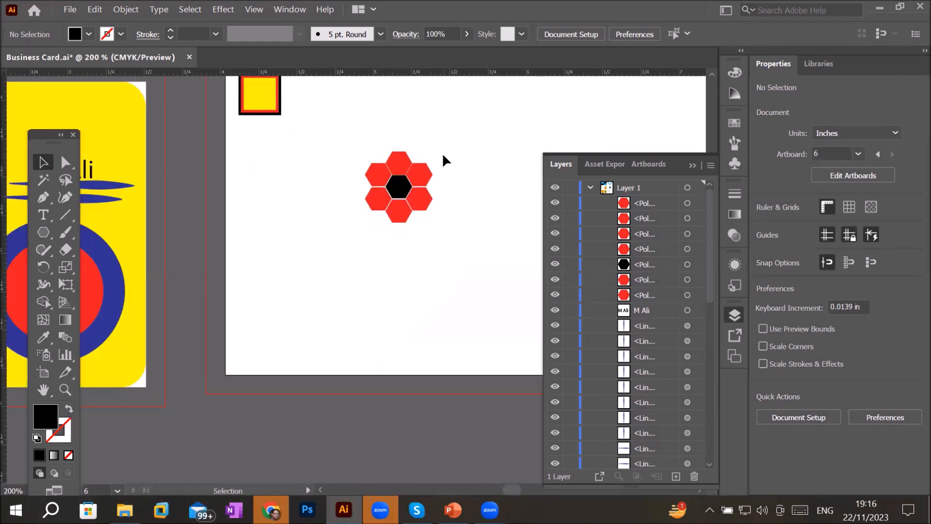
left_click(44, 233)
left_click(309, 275)
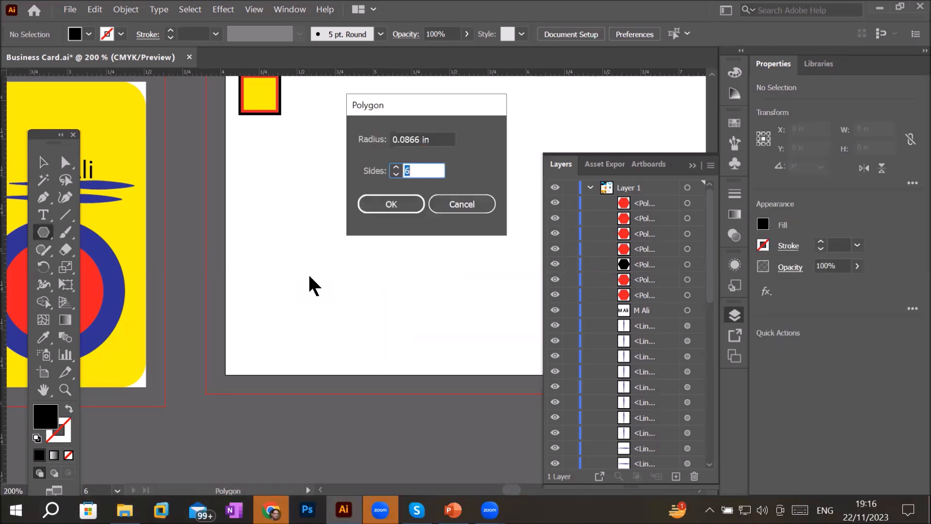
left_click(429, 169)
left_click_drag(426, 170, 268, 160)
type("999")
left_click(395, 167)
left_click(395, 168)
left_click(440, 168)
left_click(400, 206)
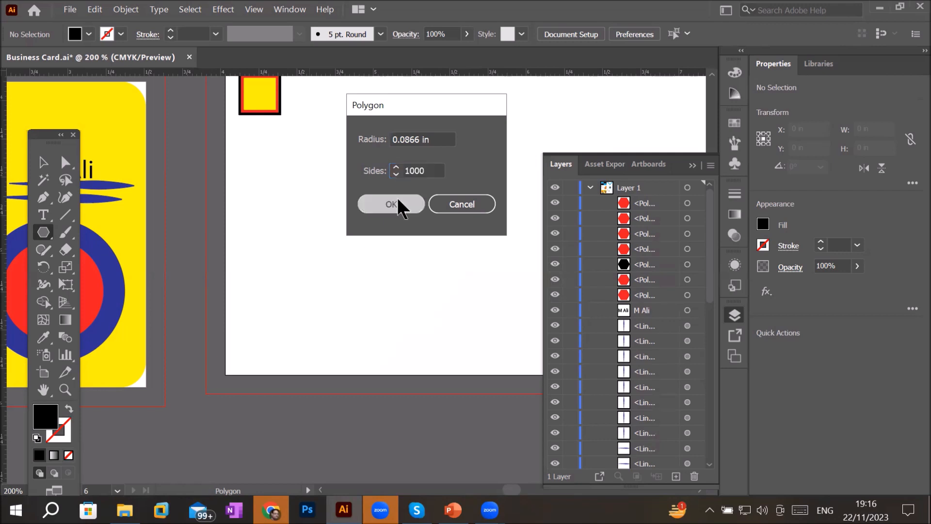
scroll(322, 276, "up", 5)
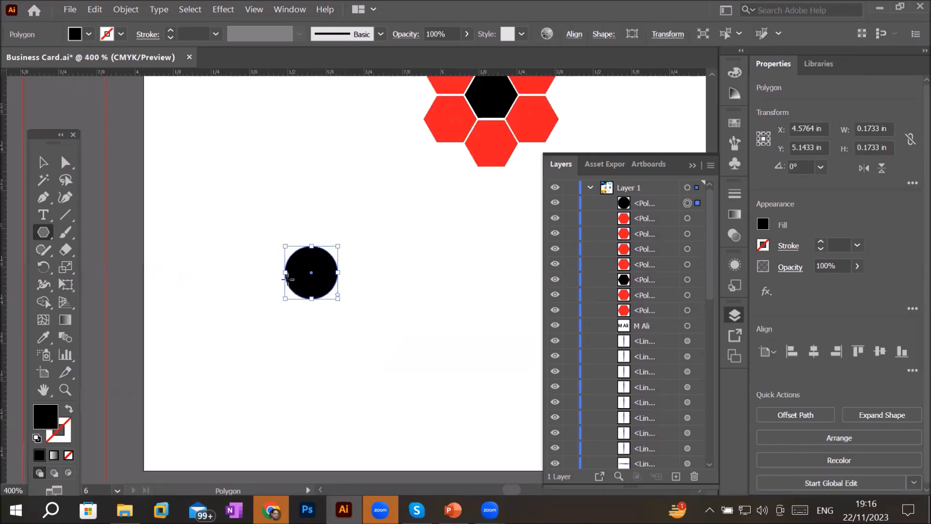
scroll(362, 259, "up", 2)
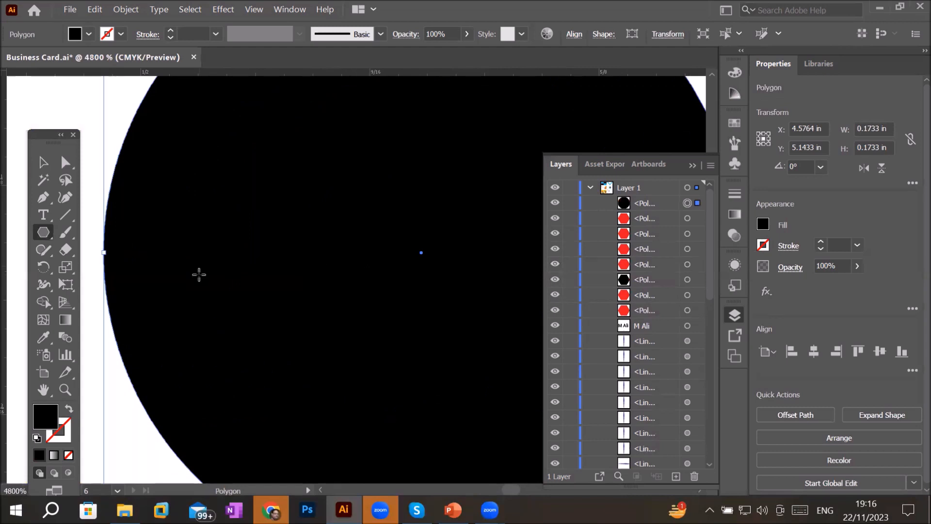
scroll(199, 274, "down", 1)
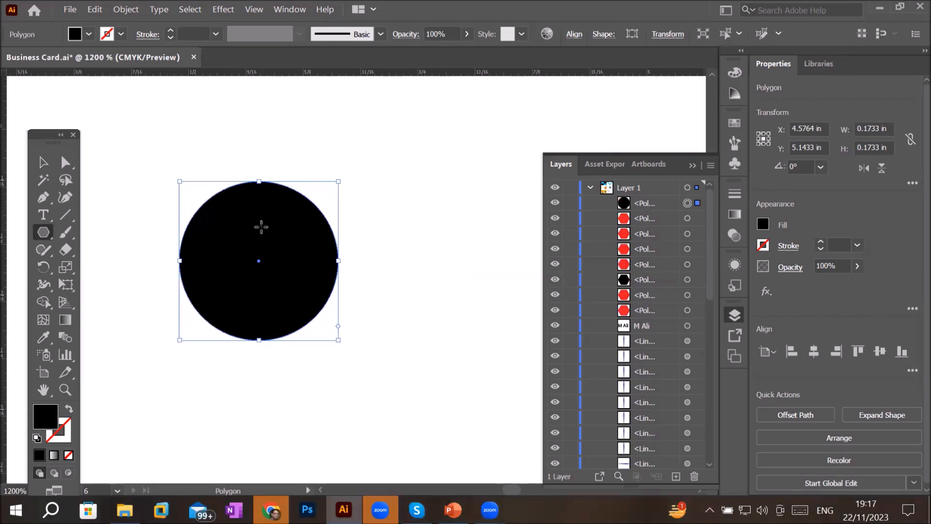
left_click(43, 162)
key("Delete")
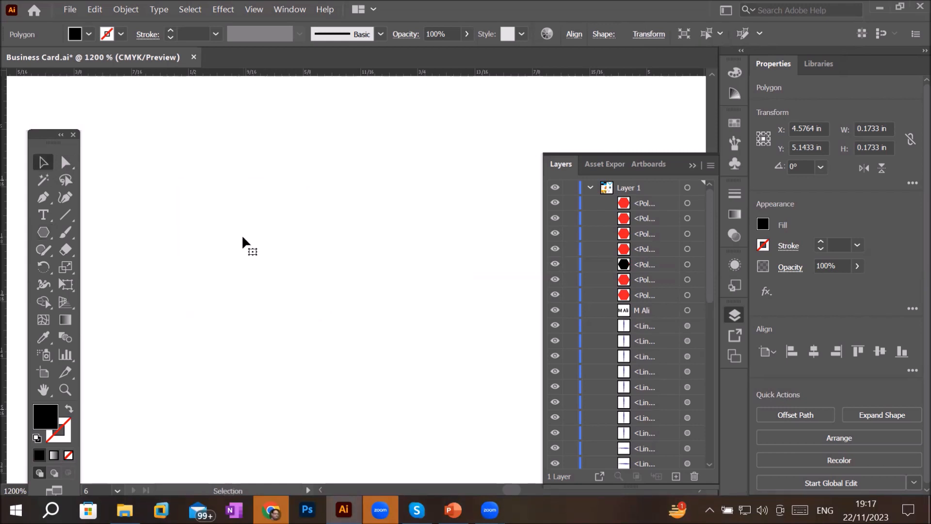
- Draw a circle-like polygon about 0.23 in wide and create a 6-sided polygon of 0.1126 in radius beside it
left_click(44, 232)
left_click_drag(188, 220, 275, 275)
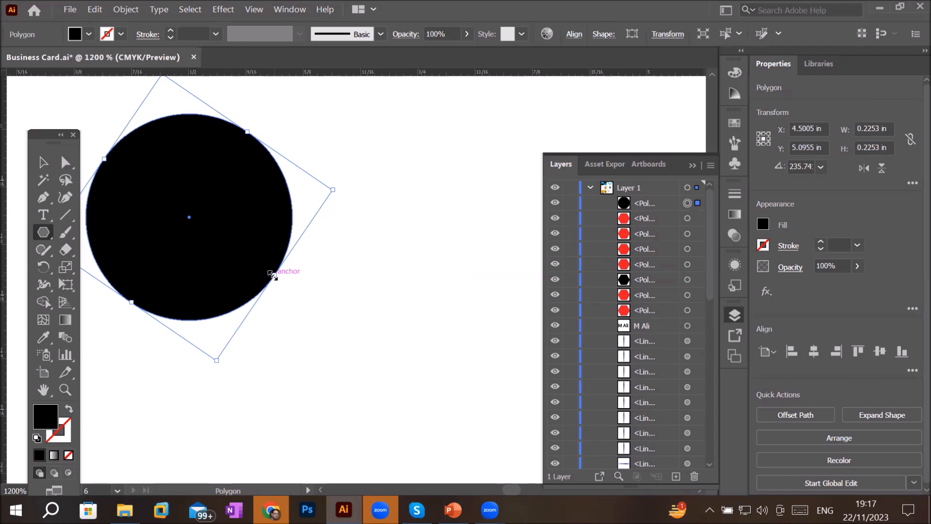
left_click(392, 234)
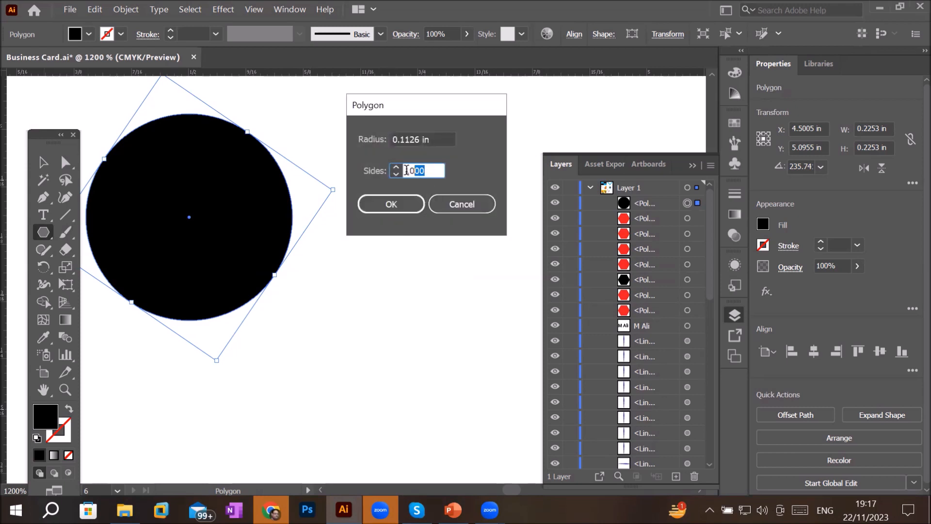
type("6")
left_click(371, 206)
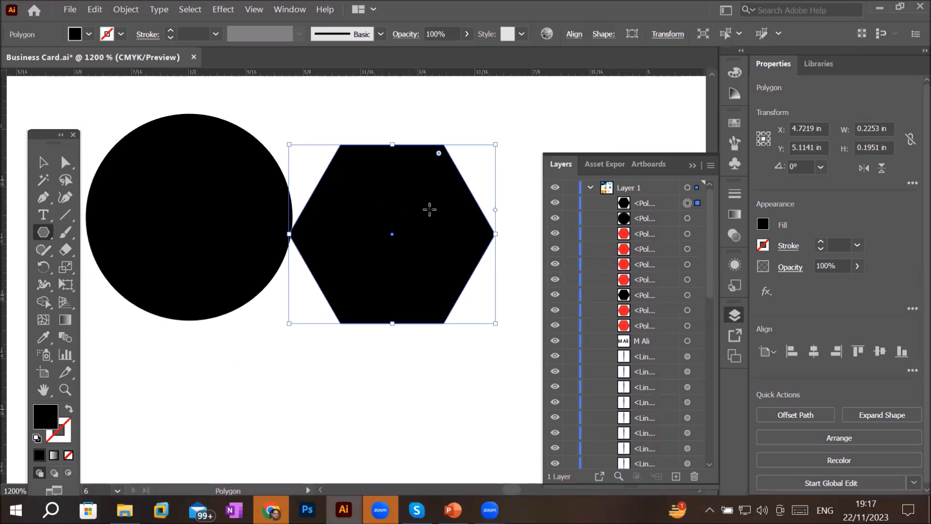
scroll(481, 146, "up", 1)
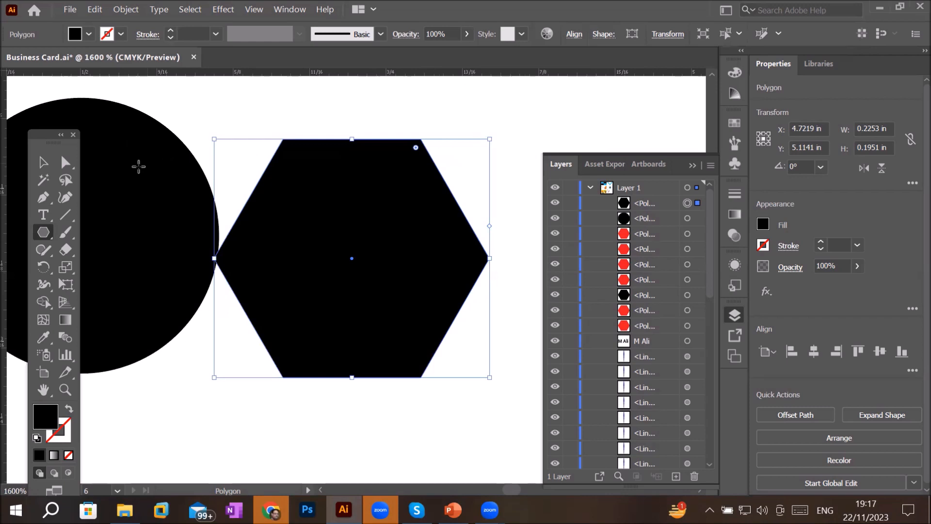
- Round corners of the new hexagon to about 0.06 in radius
left_click(43, 162)
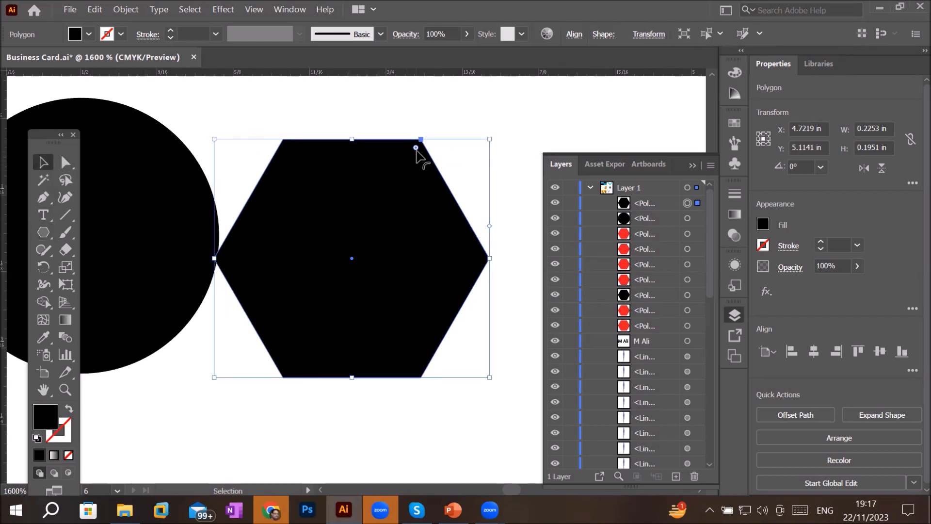
left_click_drag(416, 148, 453, 153)
left_click(65, 167)
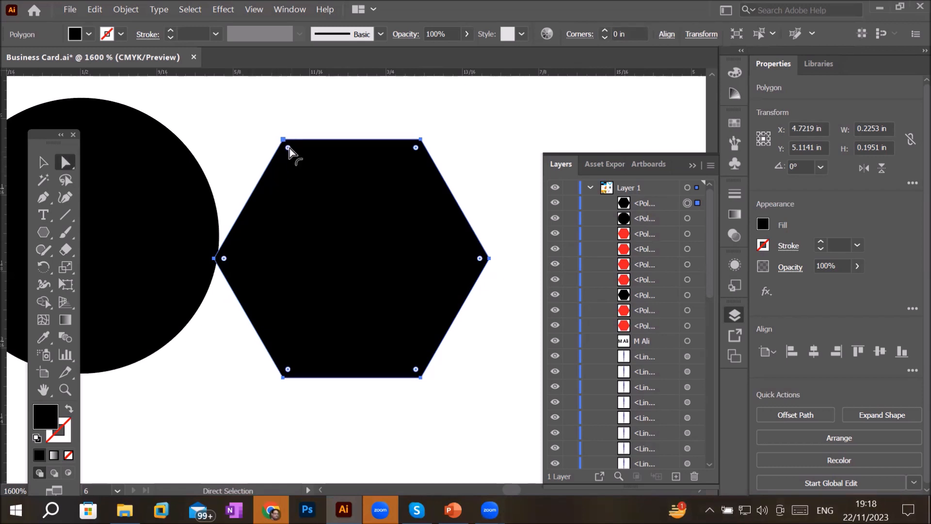
left_click_drag(289, 147, 328, 221)
left_click(416, 370)
left_click_drag(416, 372, 353, 322)
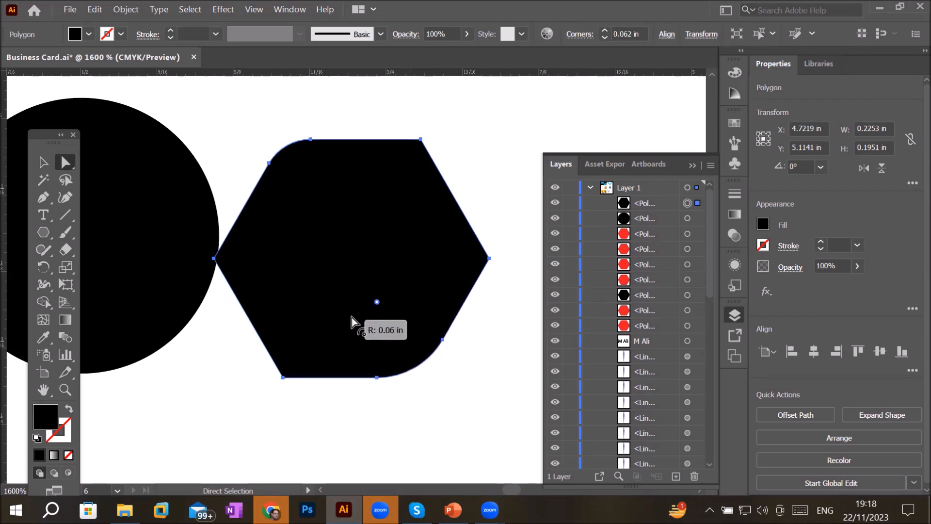
- Set the hexagon's corner radius back to 0 in
scroll(416, 374, "down", 1)
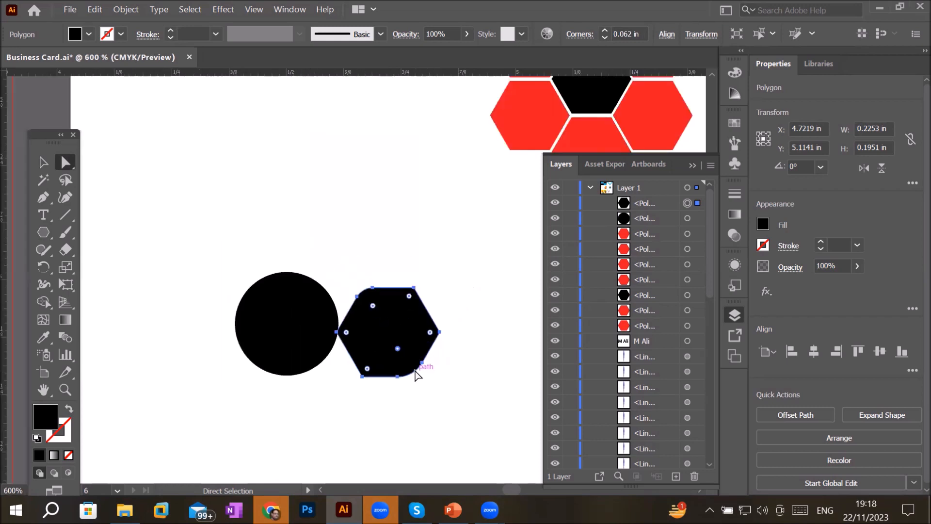
scroll(433, 377, "up", 1)
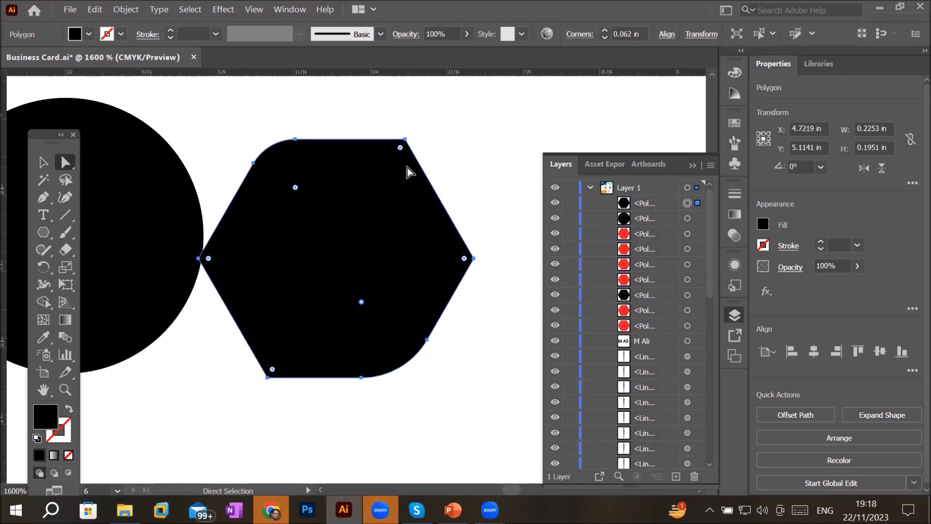
left_click(401, 147)
left_click_drag(401, 147, 495, 141)
- Delete the circle and the new hexagon
scroll(485, 347, "down", 3)
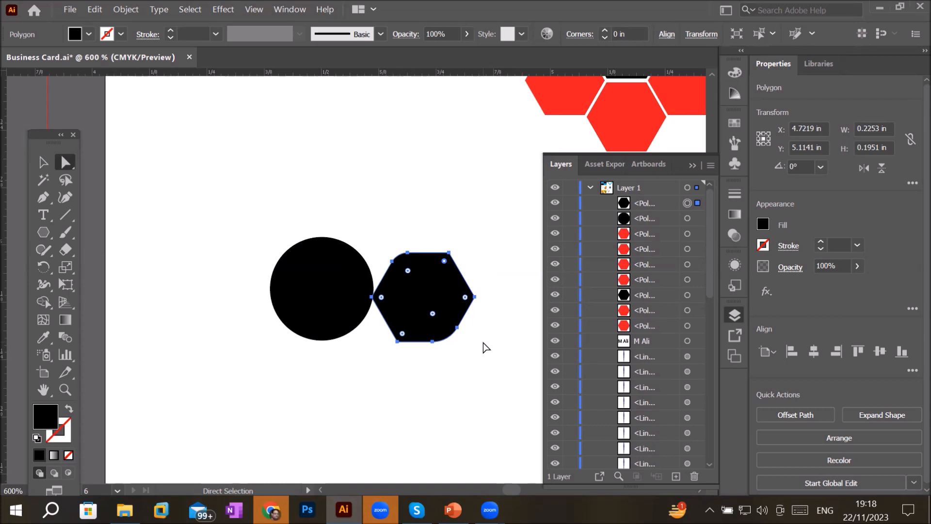
scroll(456, 281, "down", 5)
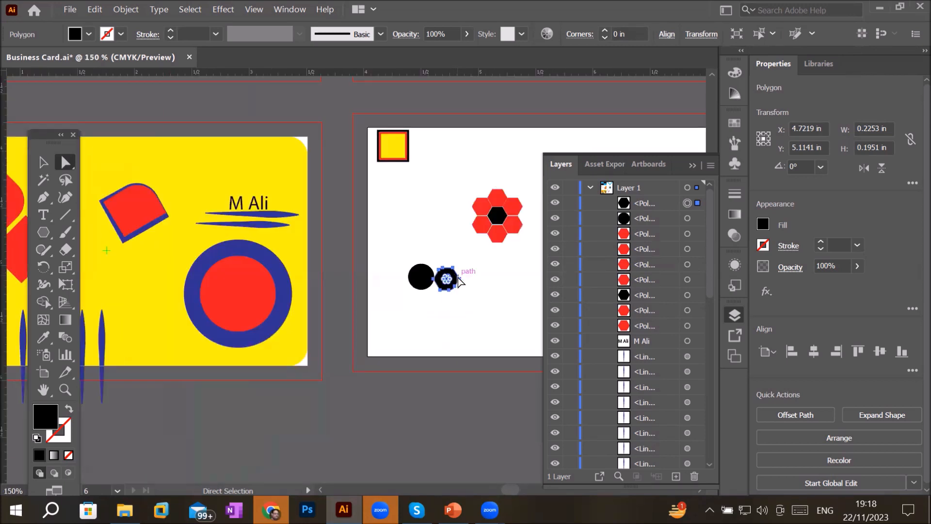
left_click_drag(399, 254, 499, 320)
key("Delete")
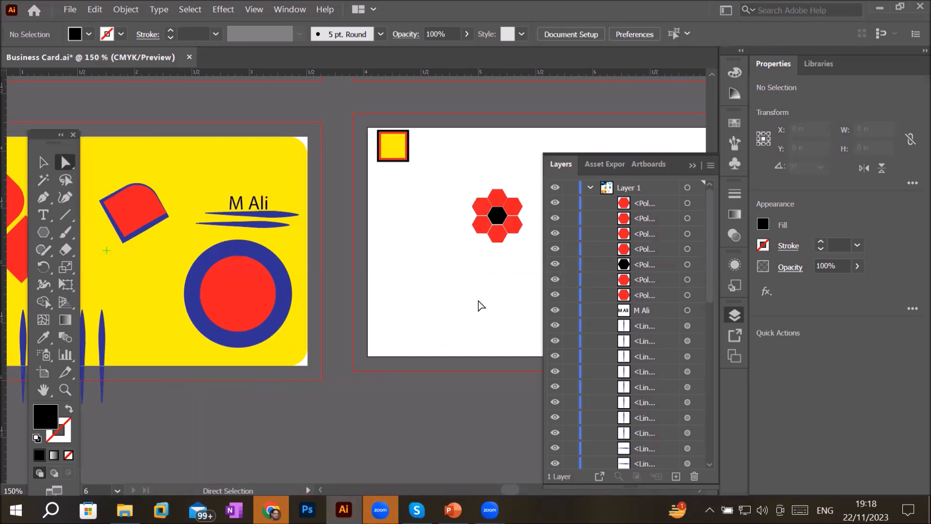
- Copy the hexagon flower into the corners of the artboard
left_click_drag(457, 302, 233, 270)
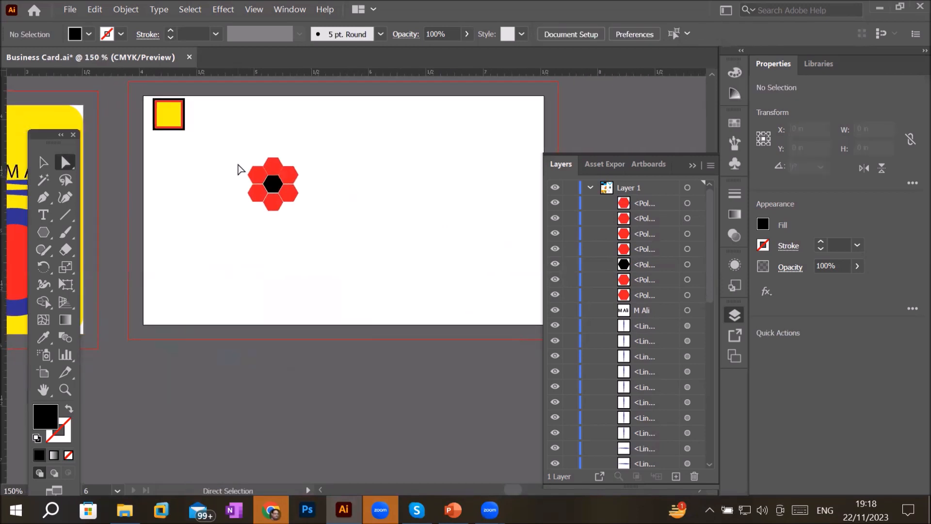
left_click_drag(236, 147, 539, 132)
left_click(281, 195)
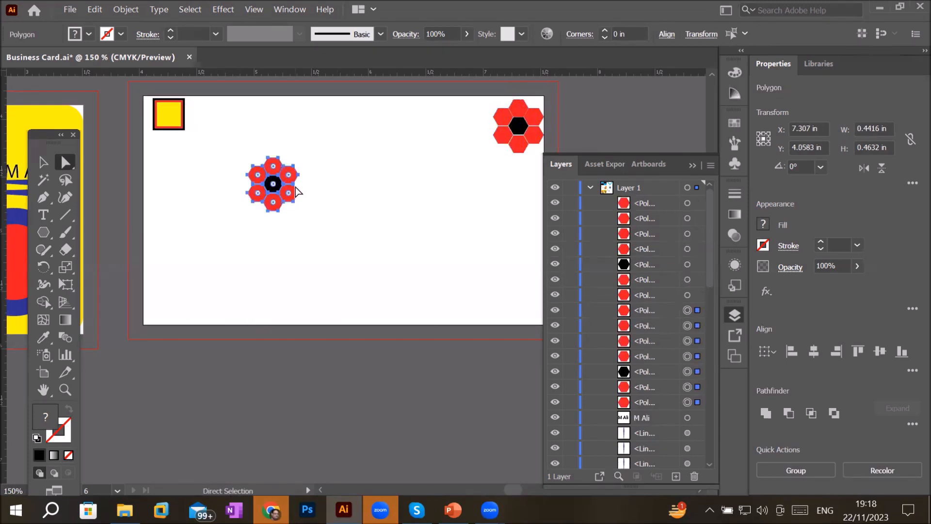
left_click_drag(280, 195, 398, 289)
key("ctrl+z")
left_click_drag(236, 132, 340, 255)
left_click_drag(282, 199, 522, 301)
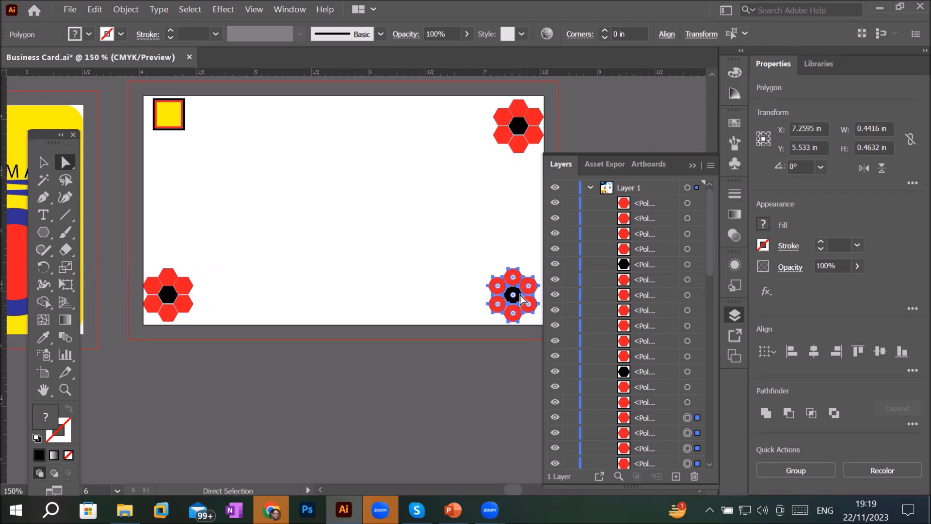
left_click_drag(522, 290, 172, 112)
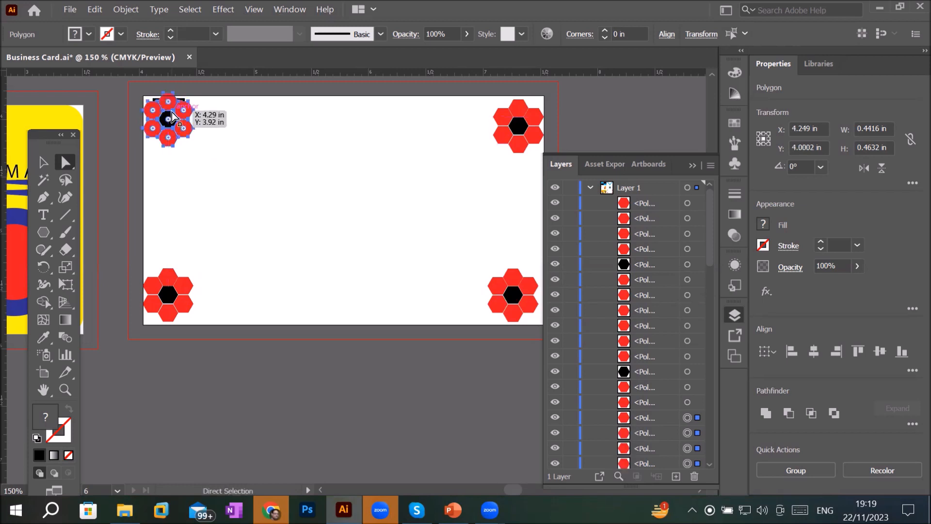
- Duplicate the flower diagonally and repeat the duplication four more times into a diagonal row
left_click_drag(172, 117, 213, 157)
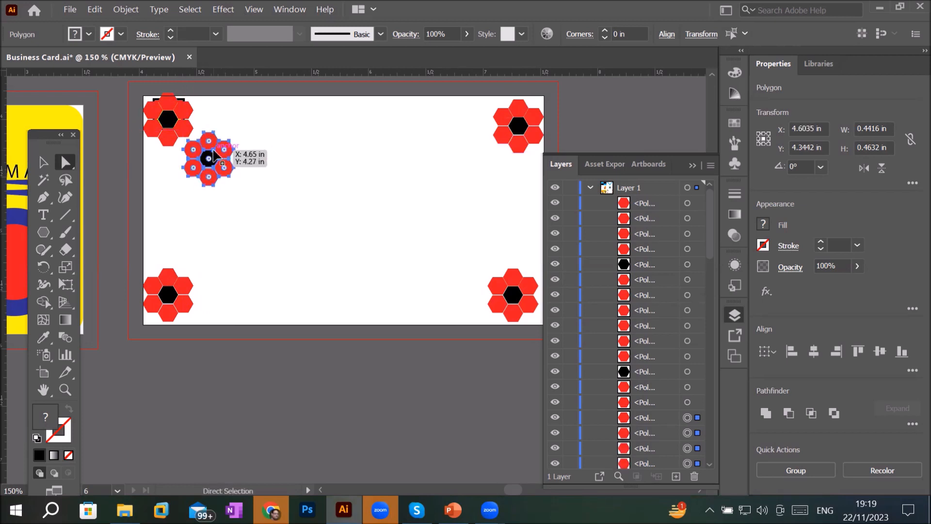
key("ctrl+d")
key("ctrl+d")
key("ctrl+d")
key("ctrl+d")
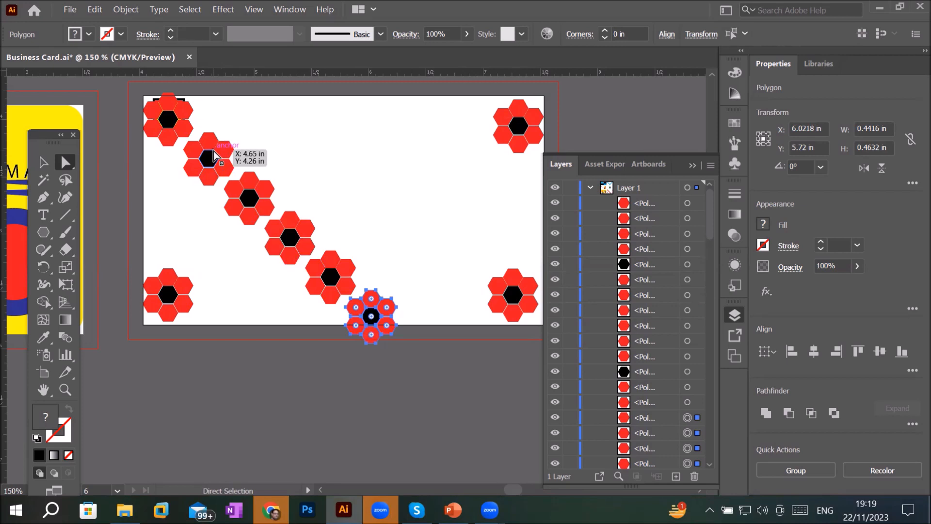
- Undo the diagonal and corner copies of the flower
key("ctrl+z")
key("ctrl+z")
key("ctrl+z")
key("ctrl+z")
key("ctrl+z")
key("ctrl+z")
key("ctrl+z")
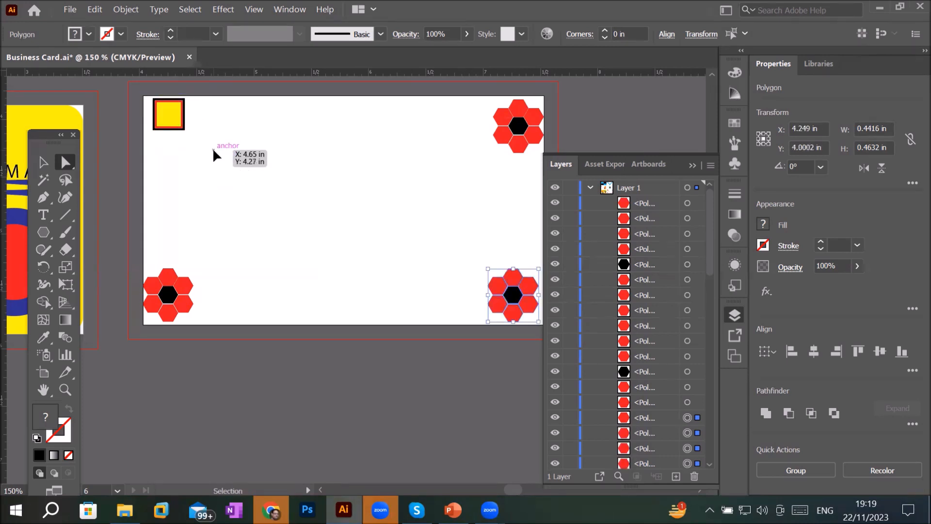
key("ctrl+z")
key("ctrl+z")
key("ctrl+z")
key("ctrl+z")
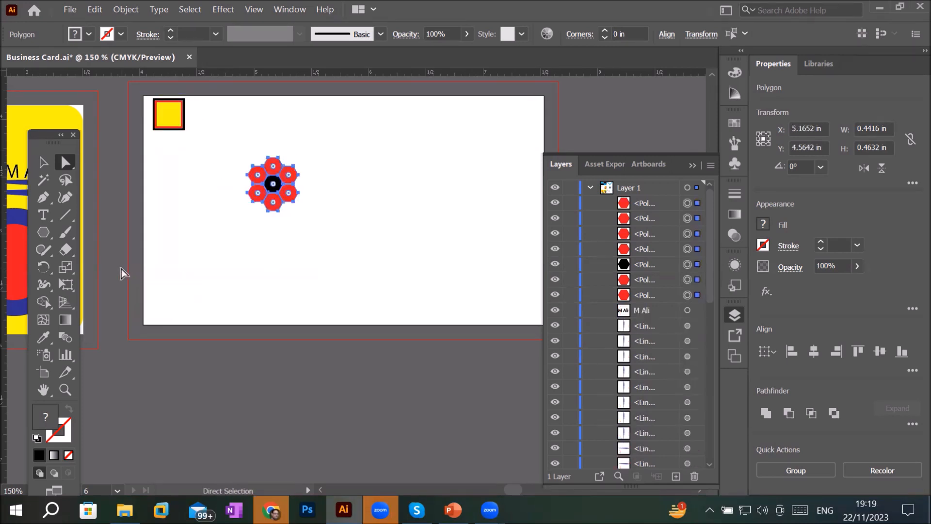
- Create a 3-point star with Radius 1 of 0.5 in and Radius 2 of 0.2 in using the Star tool
left_click(42, 234)
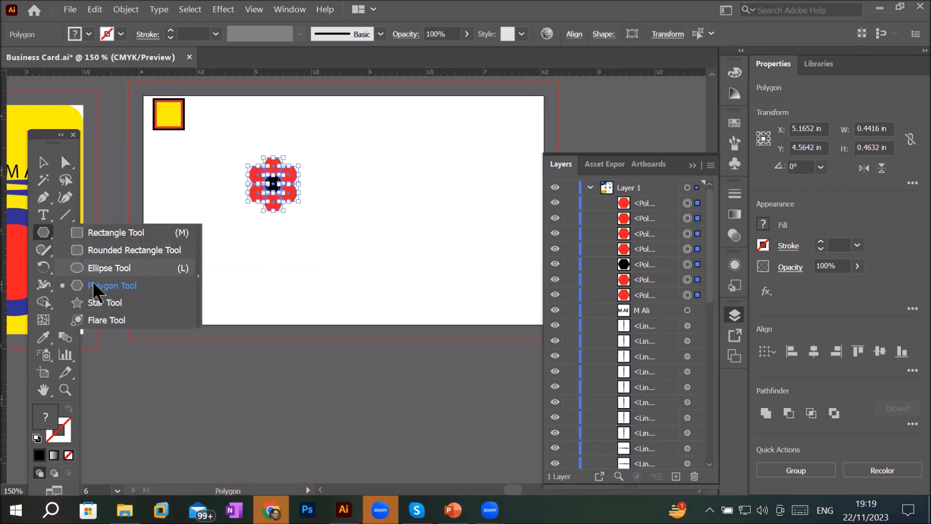
left_click(96, 304)
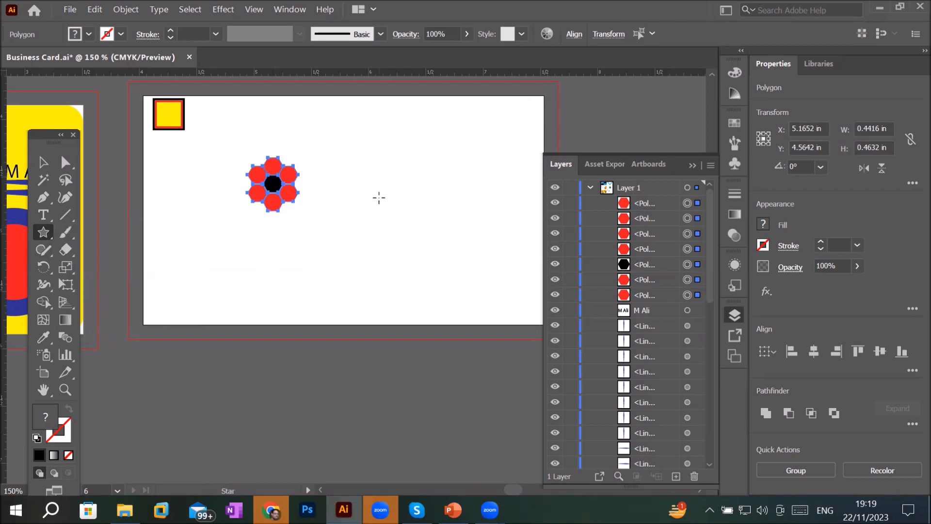
left_click(379, 198)
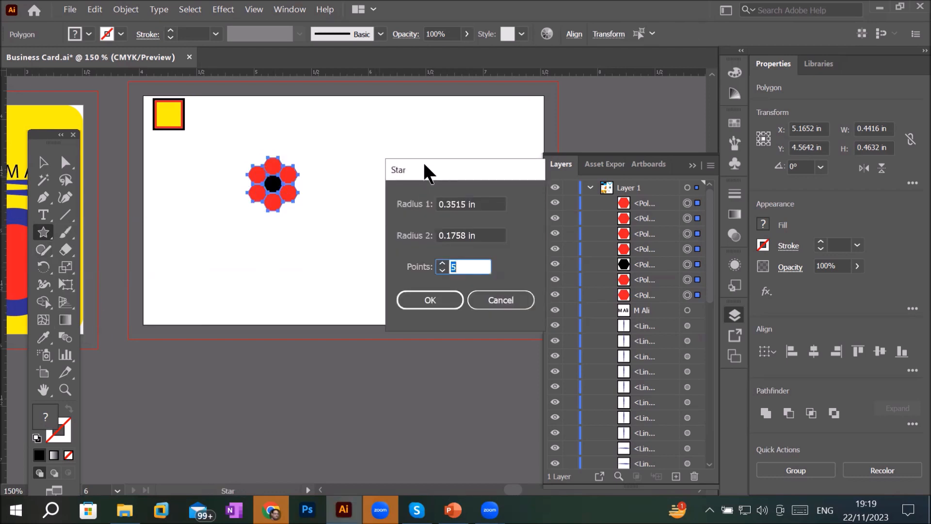
left_click_drag(425, 165, 181, 107)
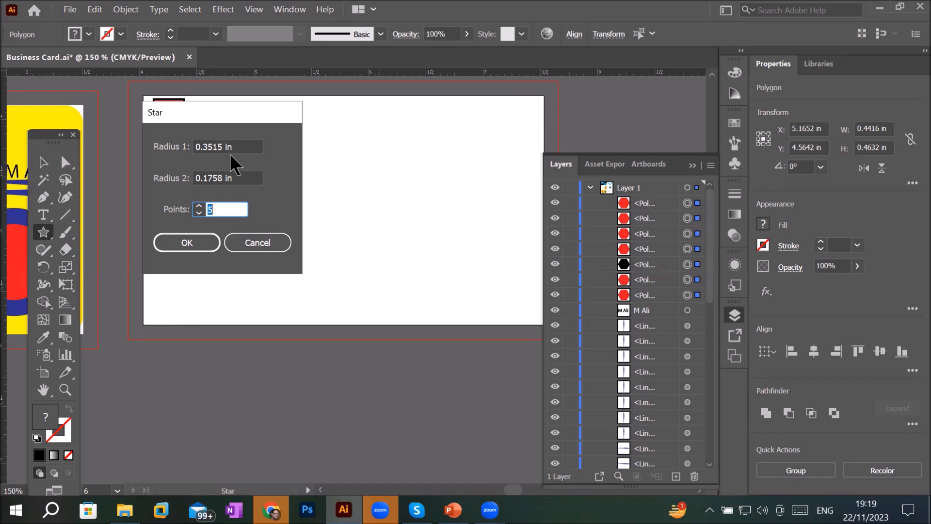
left_click(241, 179)
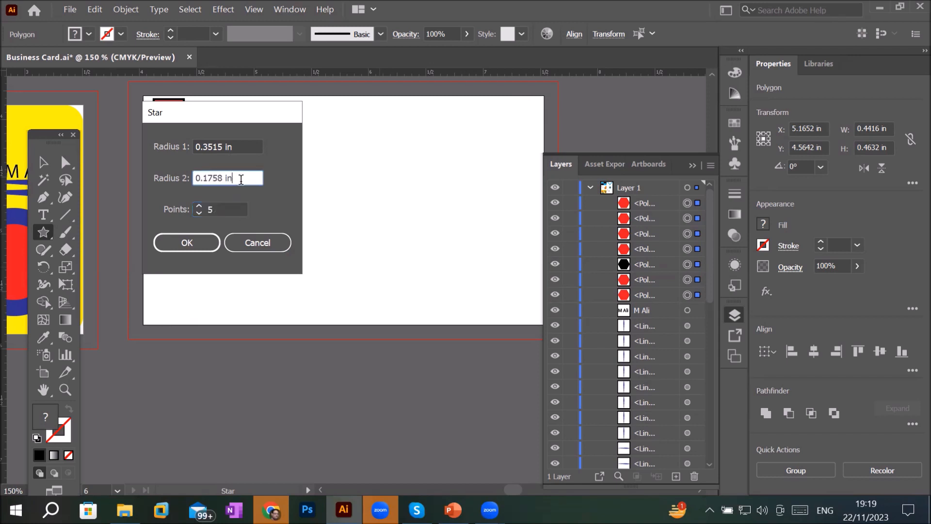
left_click(244, 143)
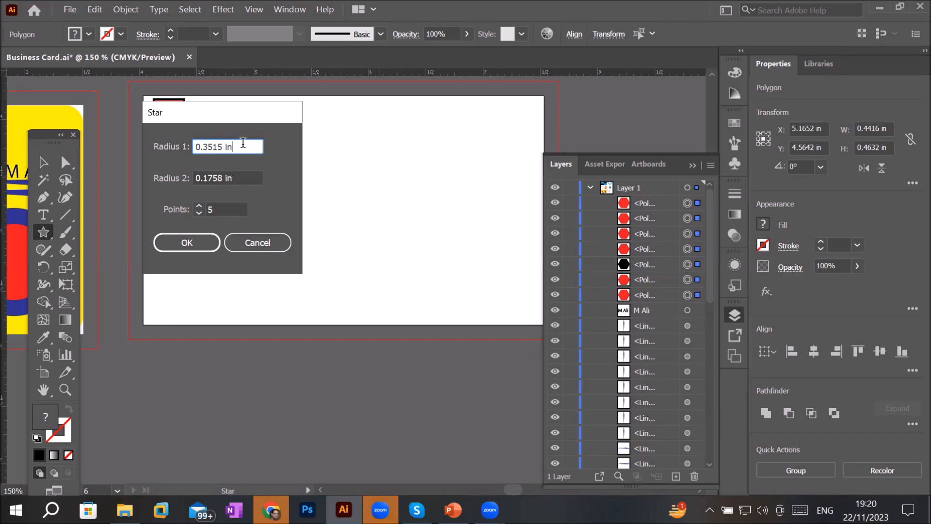
left_click_drag(244, 145, 110, 143)
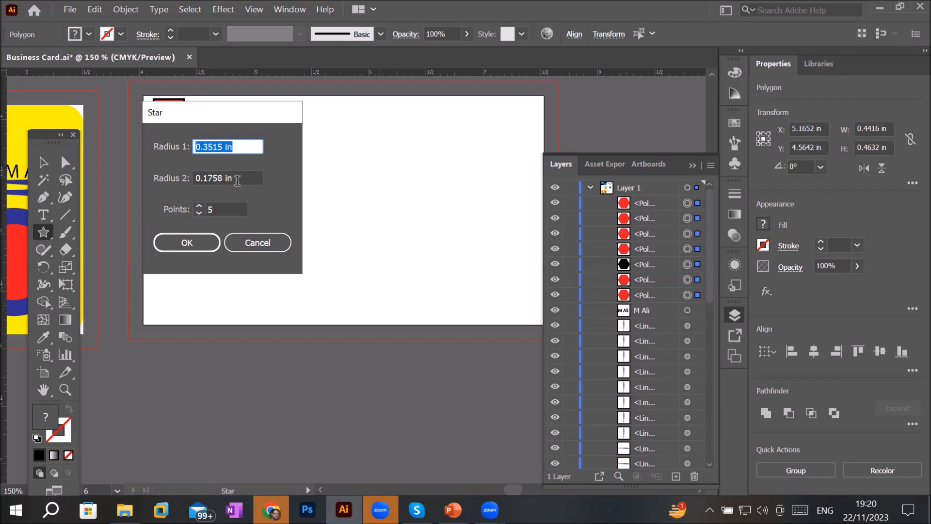
left_click(243, 178)
left_click_drag(243, 178, 118, 182)
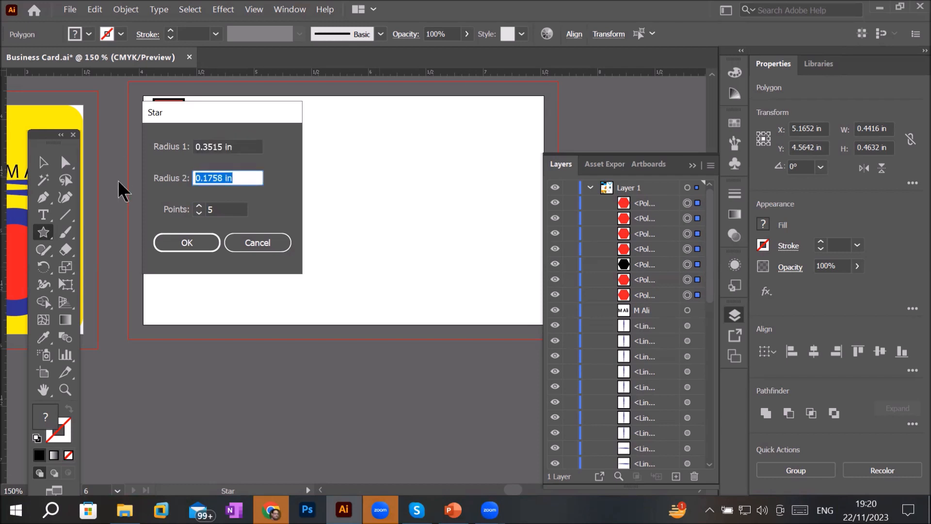
left_click(241, 147)
left_click_drag(241, 146, 129, 146)
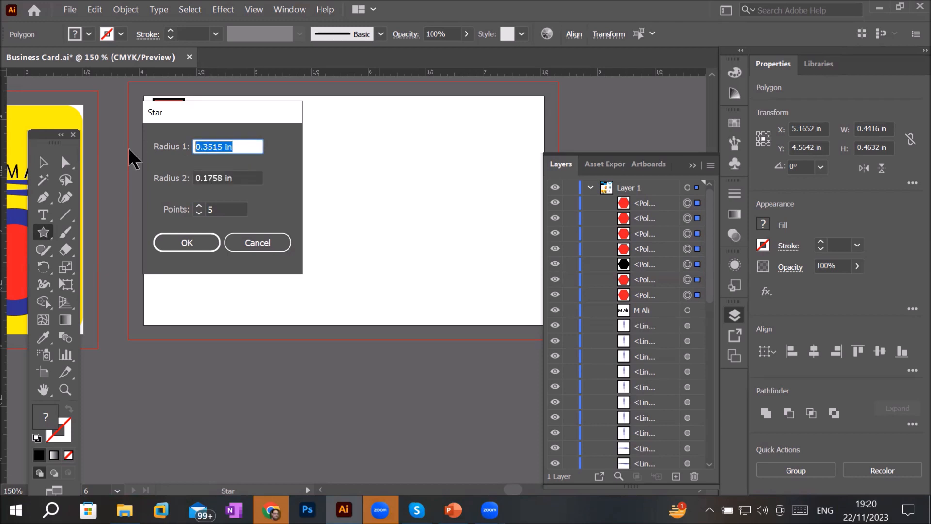
type(".5")
left_click_drag(253, 178, 106, 174)
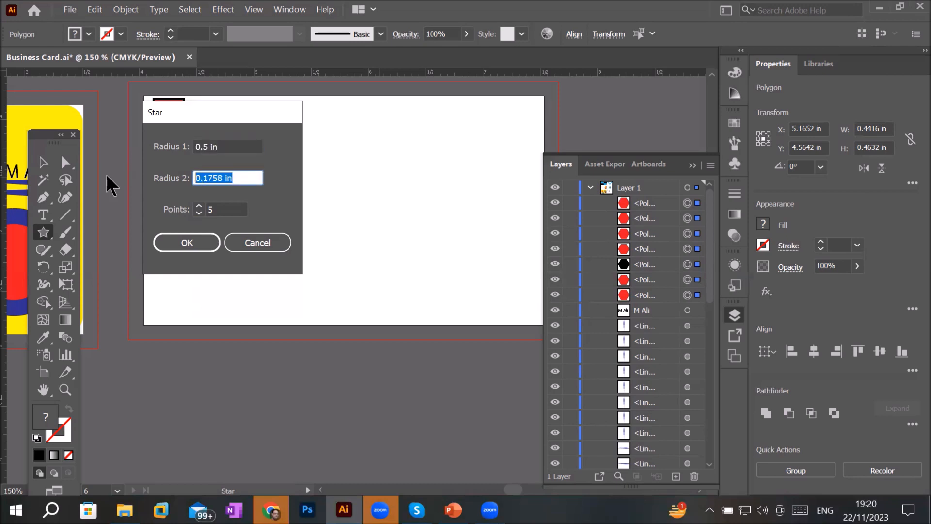
type(".2")
key("Tab")
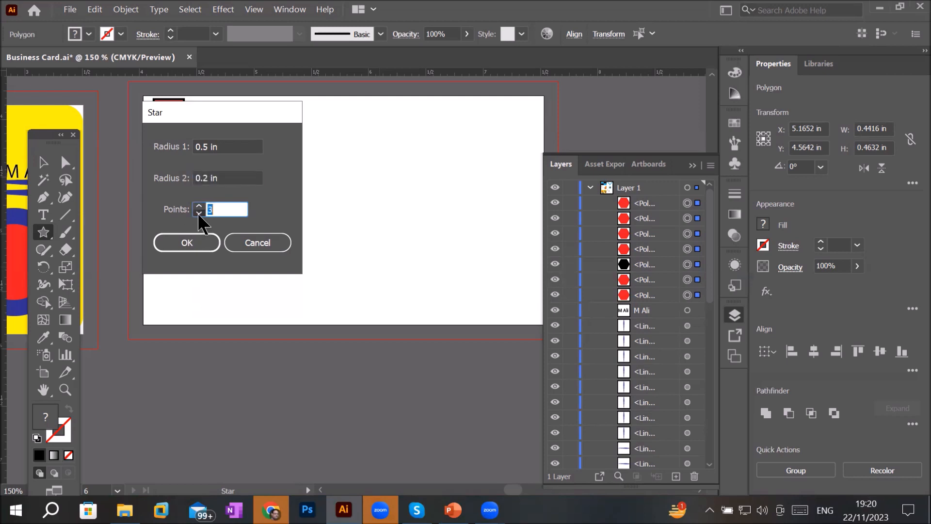
left_click(194, 247)
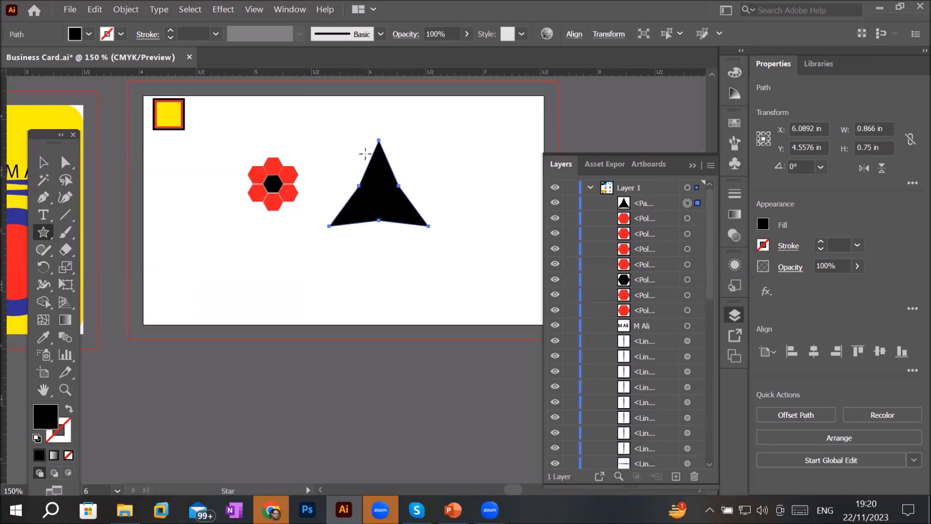
- Duplicate the three-point star straight below itself and flip the copy vertically to form a diamond
scroll(366, 155, "up", 2)
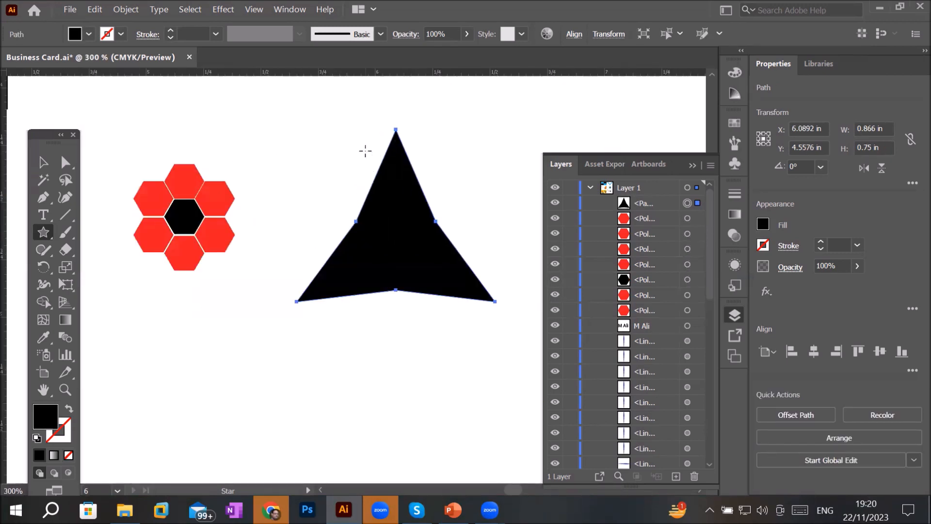
scroll(396, 163, "down", 1)
left_click(44, 166)
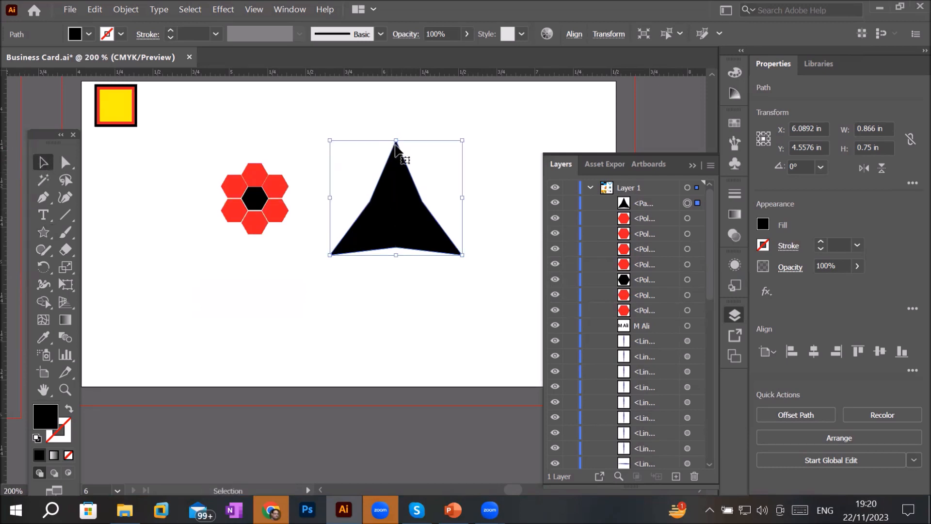
left_click_drag(395, 166, 392, 278)
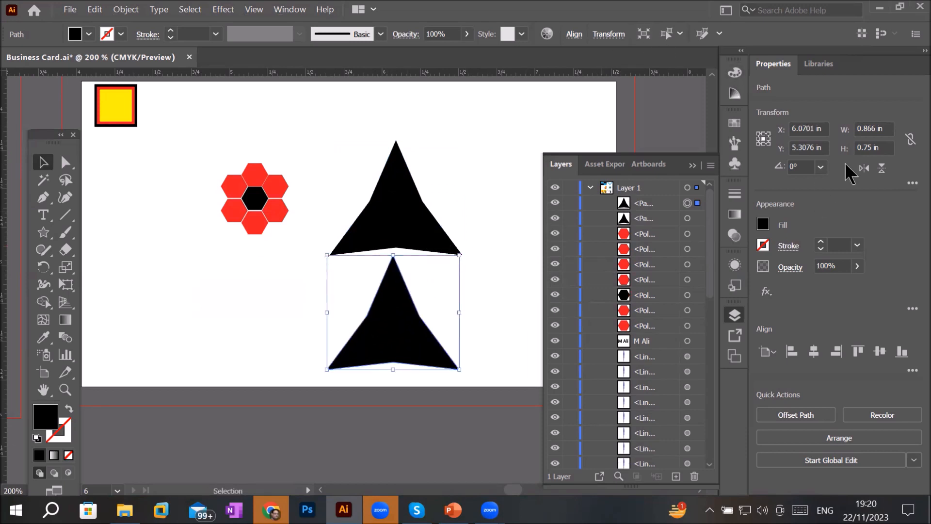
left_click(881, 168)
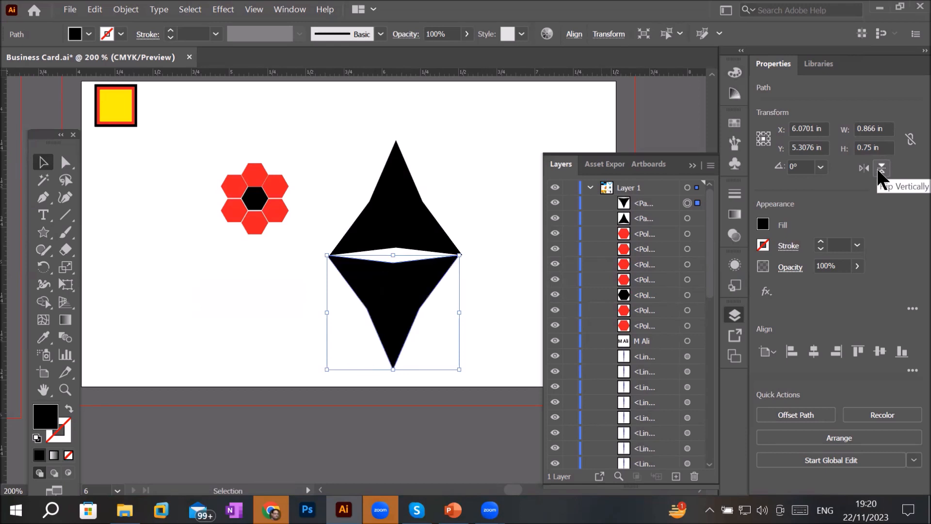
- Try rotating both star halves to 270 degrees, then undo the rotation and deselect
scroll(518, 209, "down", 1)
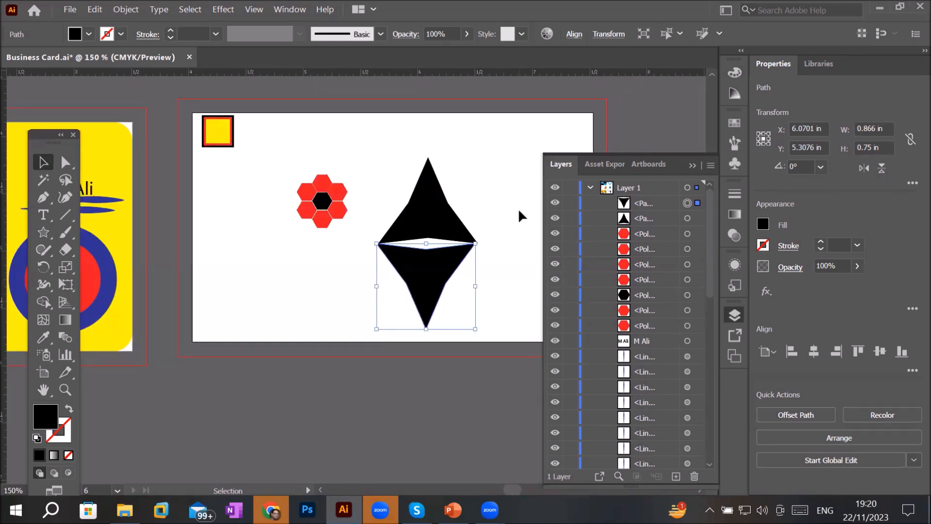
left_click(435, 195, "shift")
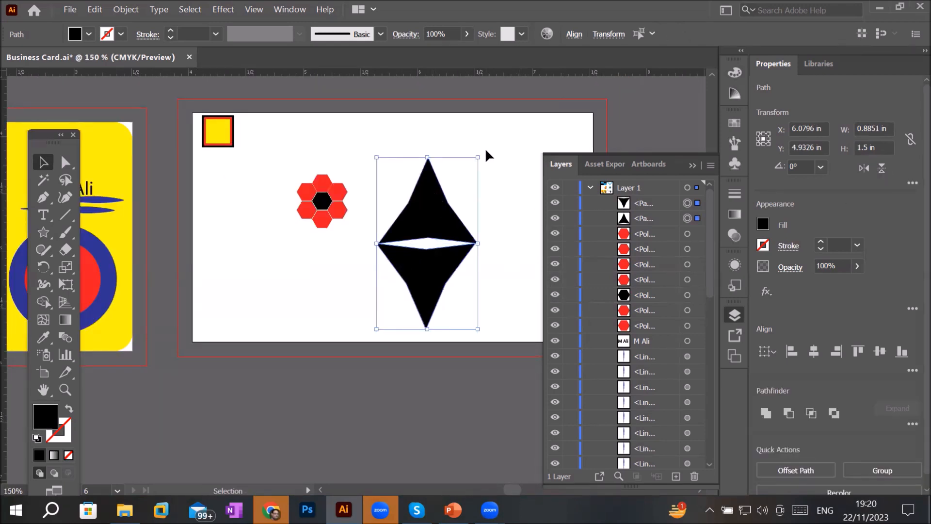
left_click_drag(482, 153, 513, 294)
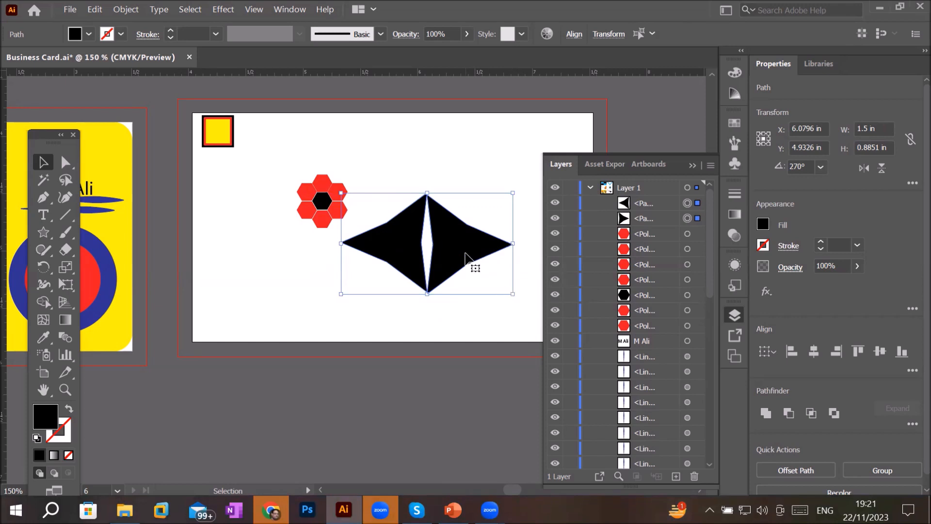
key("ctrl+z")
left_click(524, 277)
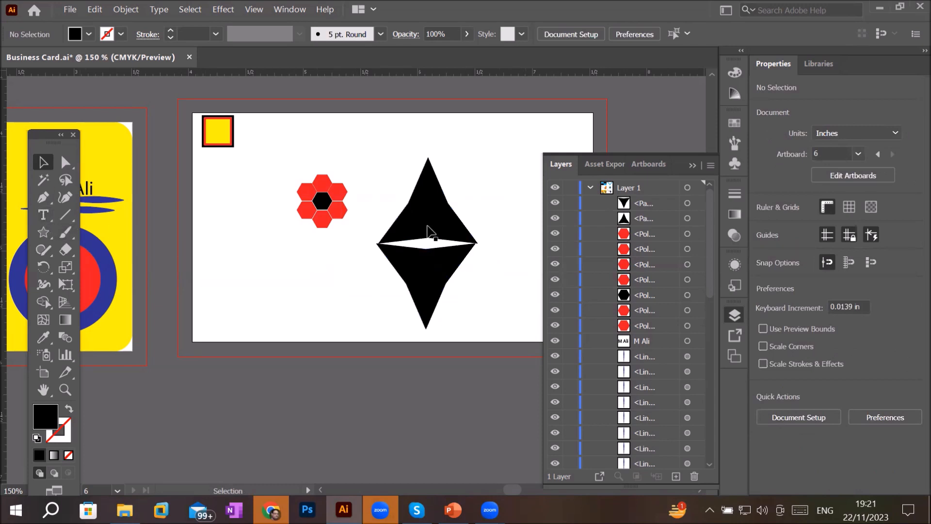
- Create a five-point star with Radius 1 of 0.5 in and Radius 2 of 0.2 in
scroll(430, 216, "up", 3)
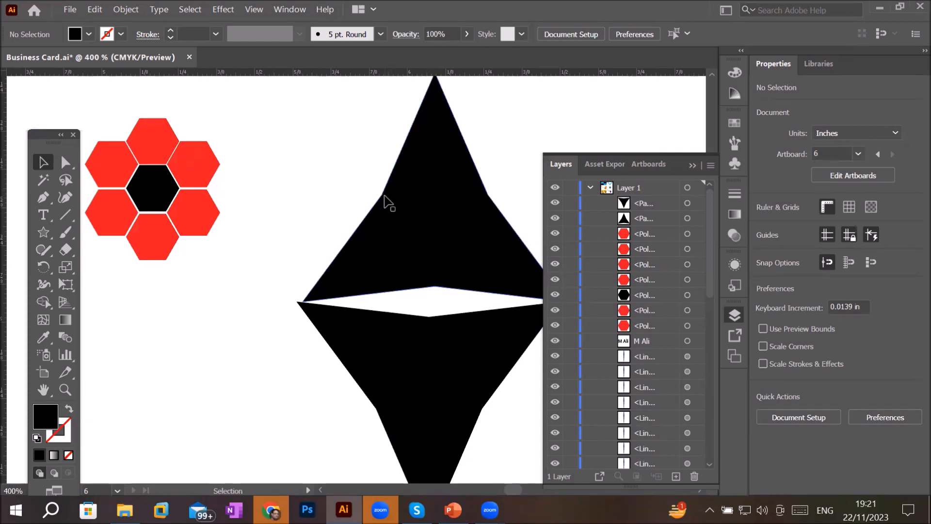
scroll(416, 213, "down", 2)
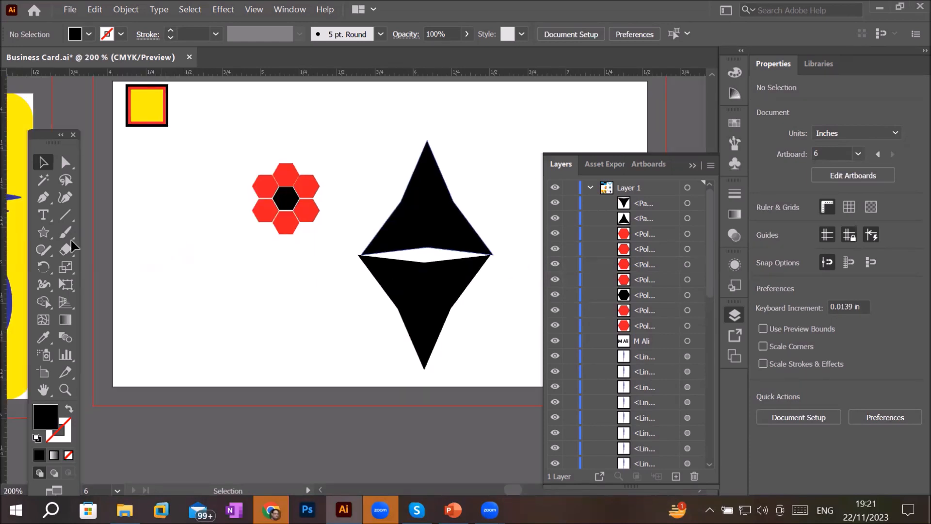
left_click(43, 233)
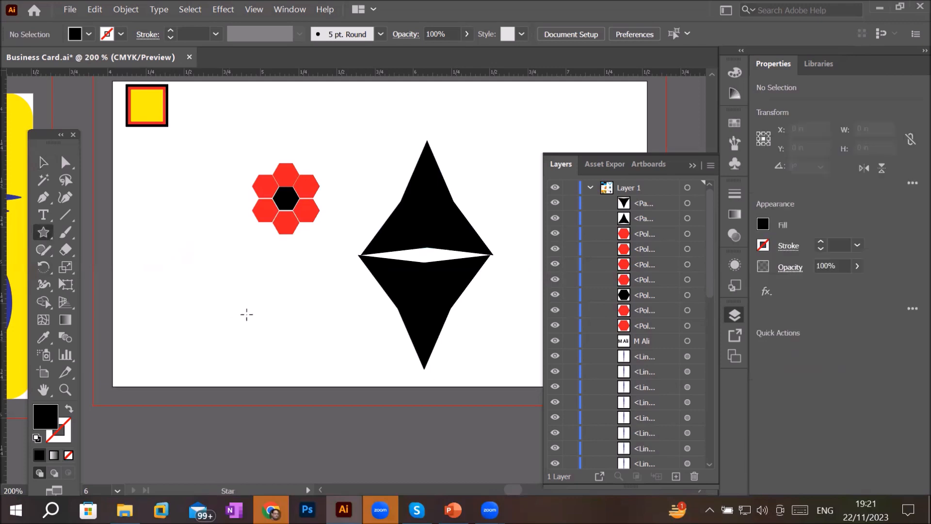
left_click(247, 290)
left_click(226, 210)
key("Up")
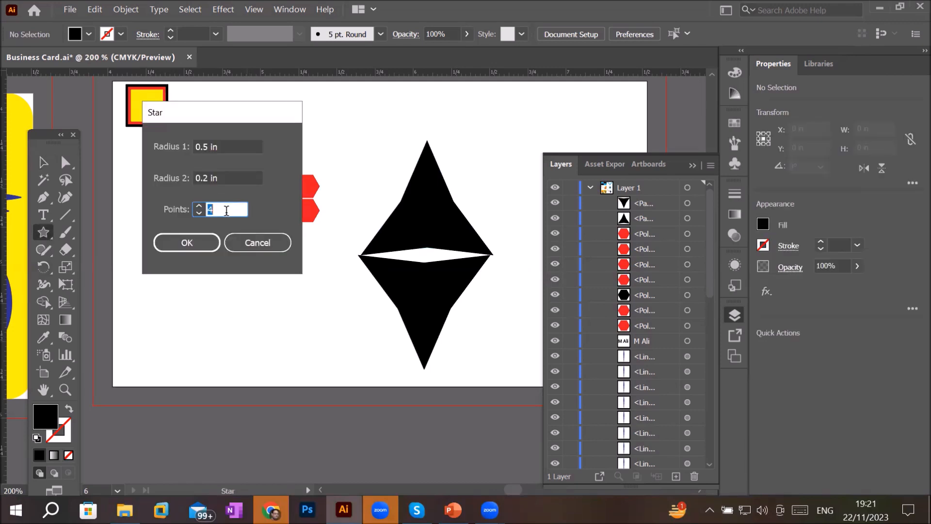
key("Up")
key("Down")
left_click(190, 245)
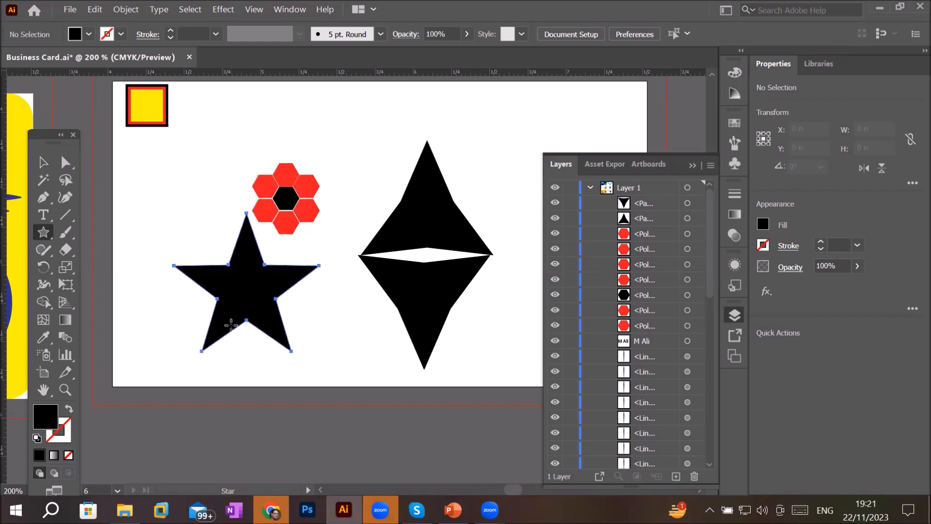
- Draw a many-pointed starburst about 0.83 in wide above the diamond, adding points while dragging out the star
scroll(268, 372, "up", 1)
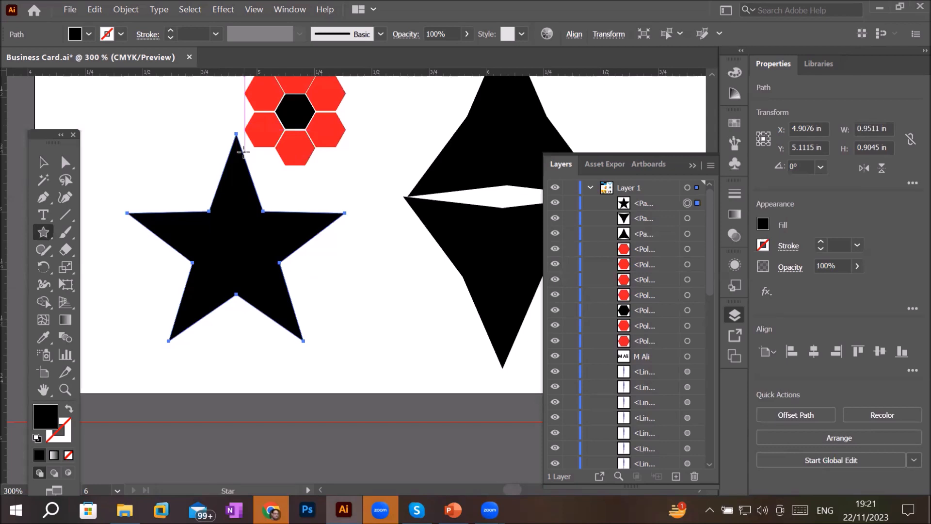
key("ctrl+1")
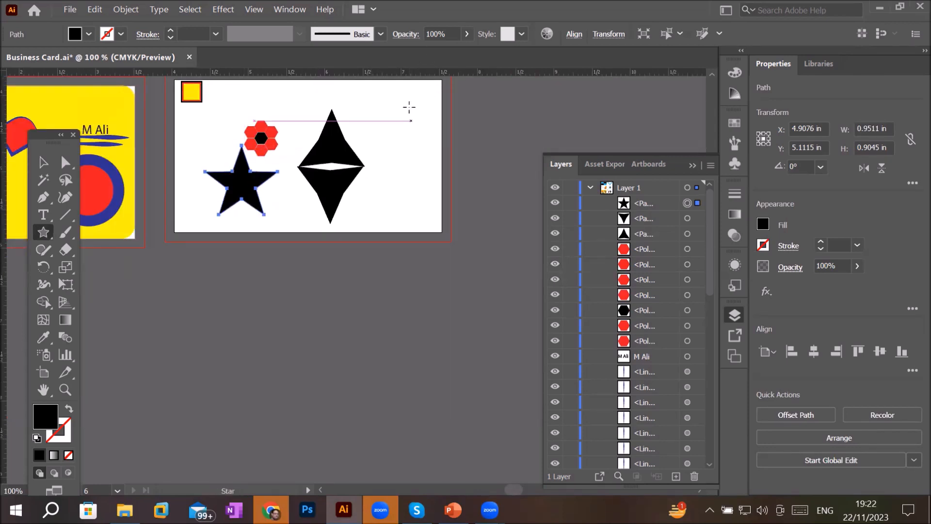
scroll(410, 107, "up", 1)
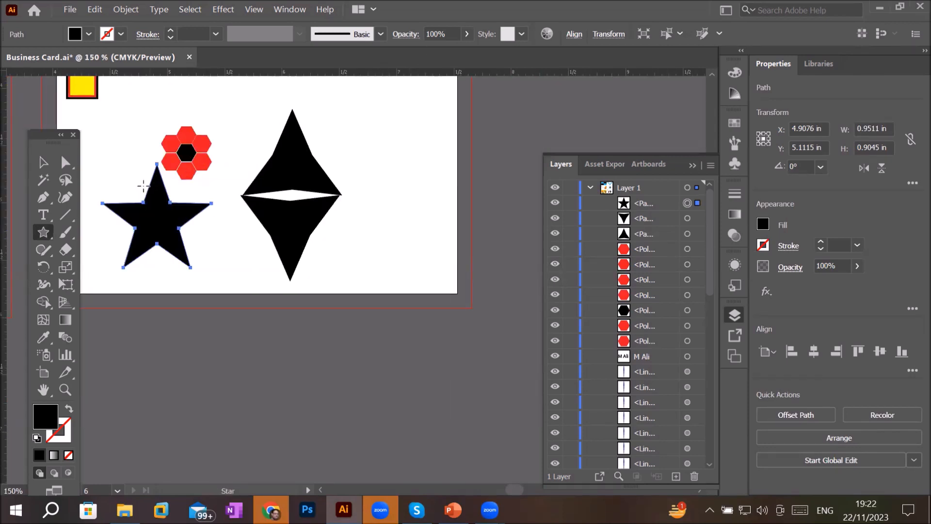
left_click_drag(369, 122, 382, 142)
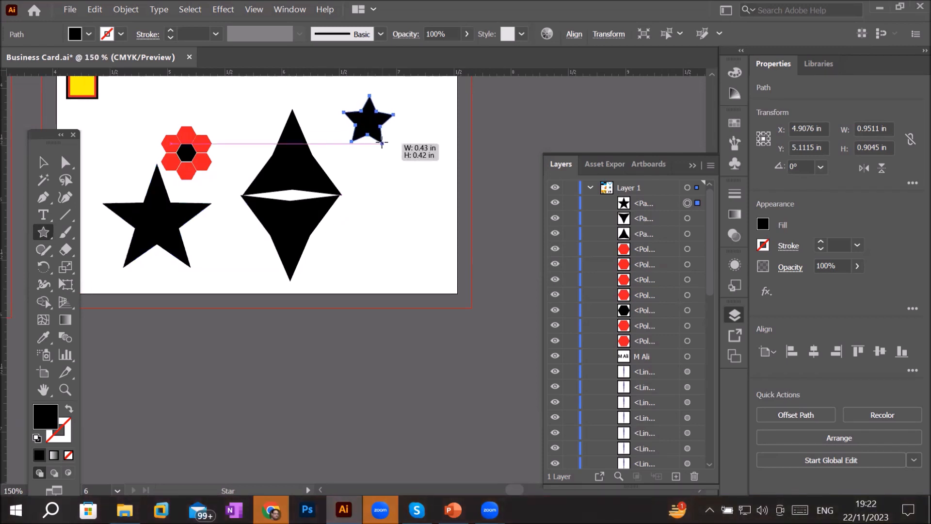
left_click_drag(382, 142, 380, 142)
key("Down")
key("Down")
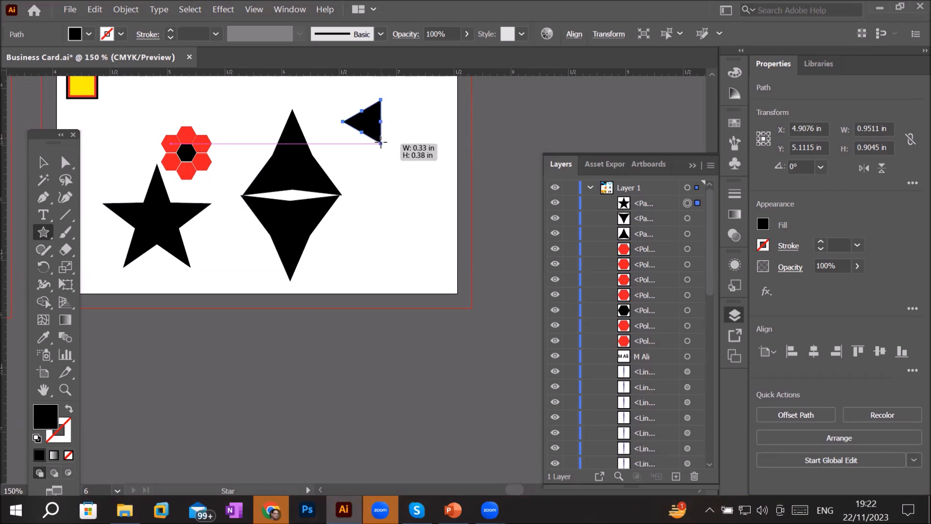
key("Up")
left_click_drag(381, 143, 381, 167)
key("Up")
key("Up")
key("Up")
key("Up")
key("Up")
key("Up")
key("Up")
key("Up")
key("Up")
key("Up")
key("Up")
key("Up")
key("Up")
key("Up")
key("Up")
key("Up")
key("Up")
key("Up")
key("Up")
key("Up")
key("Up")
key("Up")
key("Up")
key("Up")
key("Up")
key("Up")
key("Up")
key("Up")
key("Up")
key("Up")
key("Up")
key("Up")
key("Up")
key("Up")
key("Up")
key("Up")
key("Up")
key("Up")
key("Up")
key("Up")
scroll(368, 99, "up", 1)
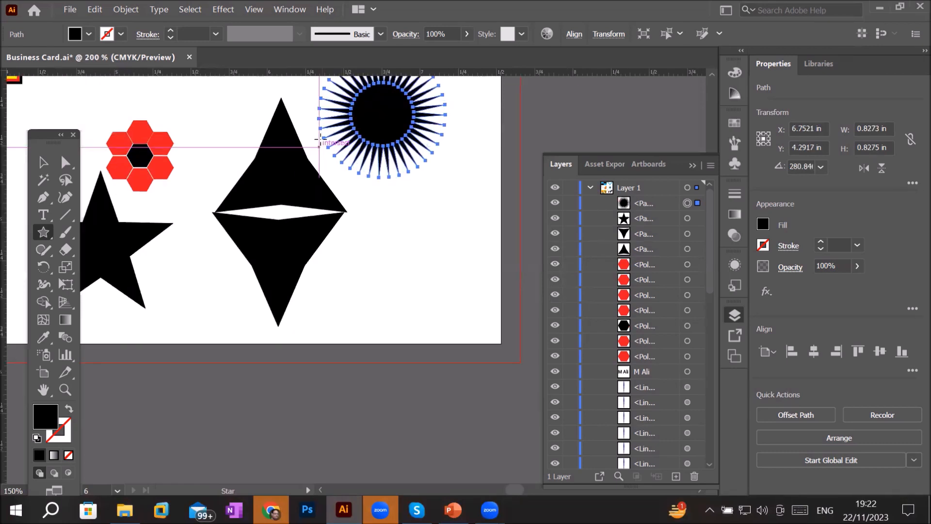
- Fill the starburst yellow and move it over the centre of the black diamond
scroll(387, 118, "up", 1)
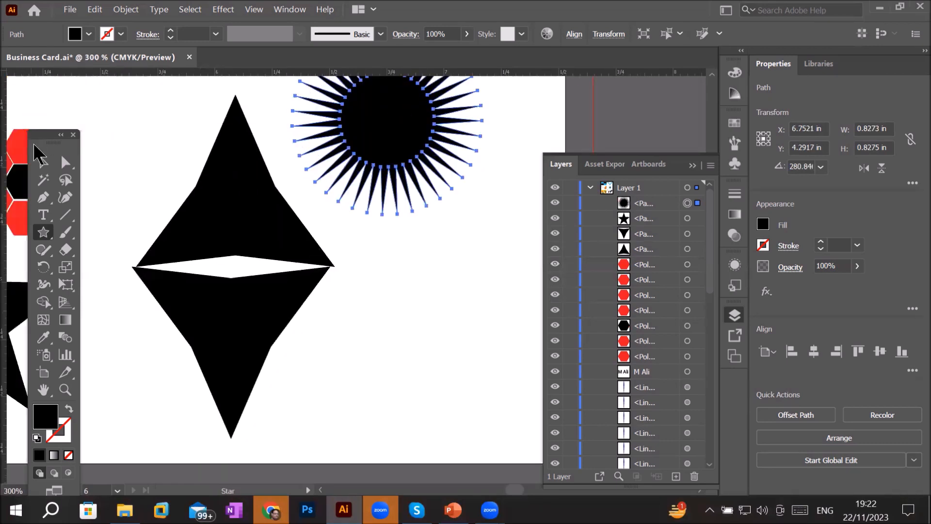
left_click(43, 162)
left_click_drag(398, 138, 426, 266)
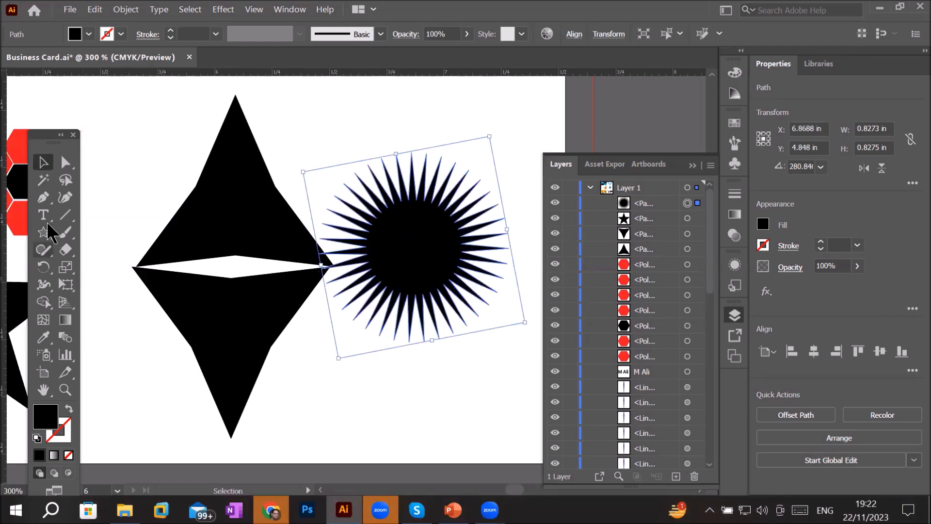
left_click(89, 34)
left_click(59, 58)
left_click(412, 266)
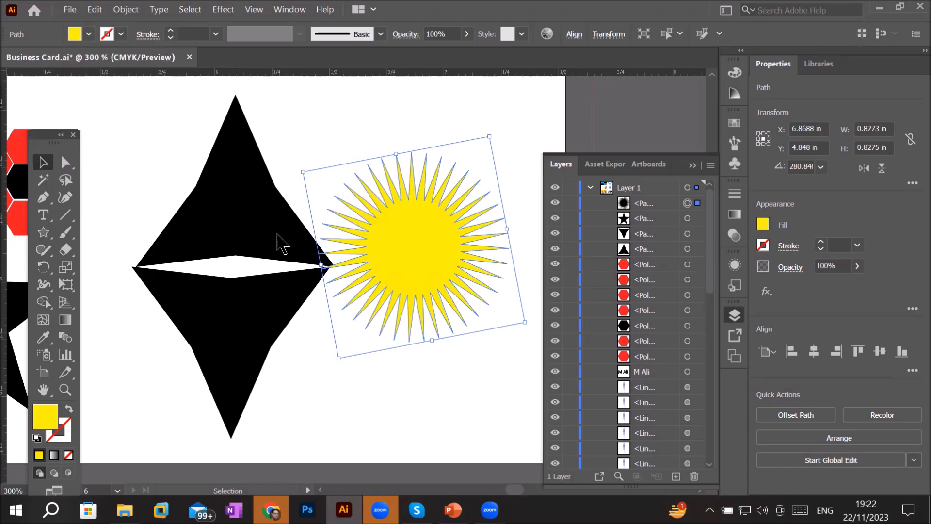
left_click_drag(432, 262, 244, 272)
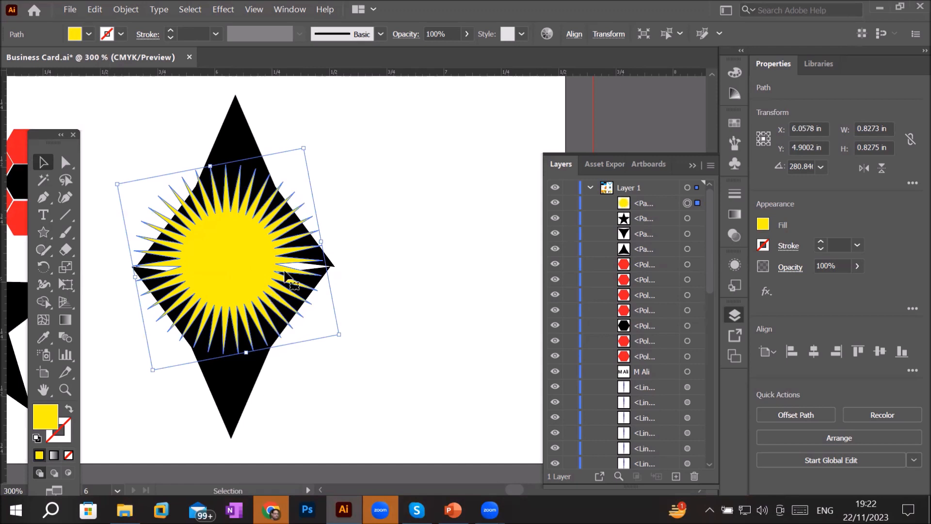
- Create a 39-point star with Radius 1 of 0.4141 in and Radius 2 of 0.125 in
scroll(326, 225, "down", 1)
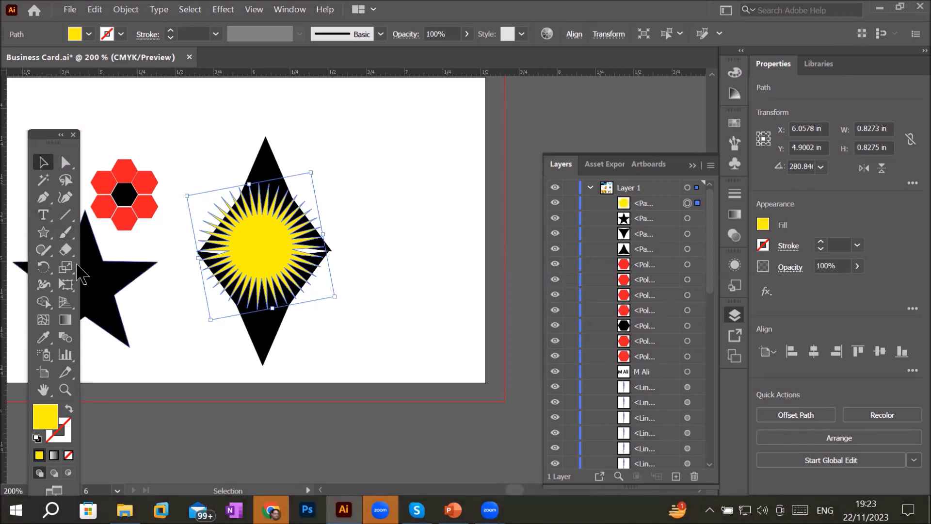
left_click(43, 233)
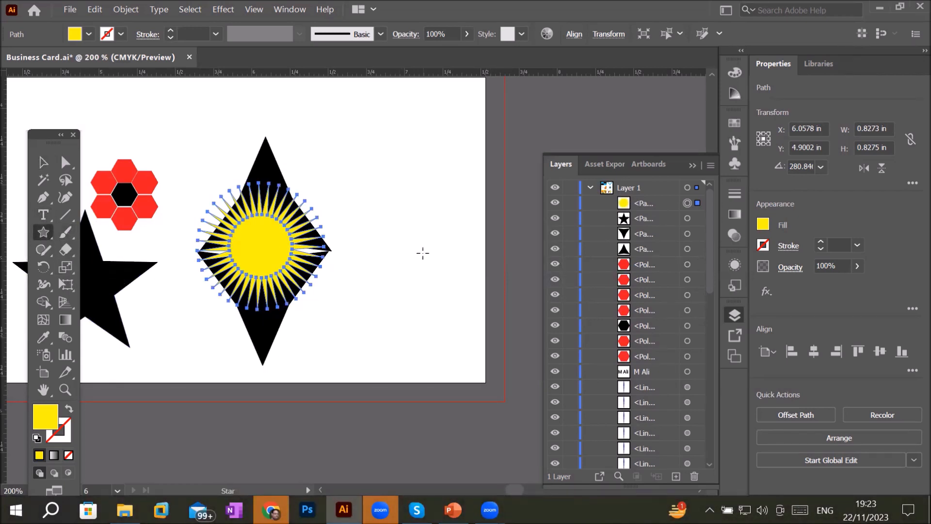
left_click(409, 247)
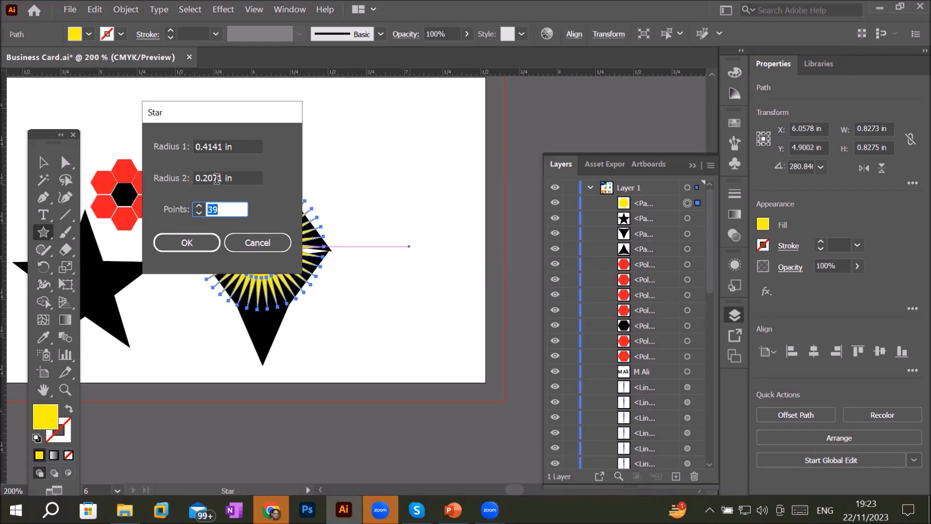
left_click(216, 178)
scroll(216, 178, "down", 1)
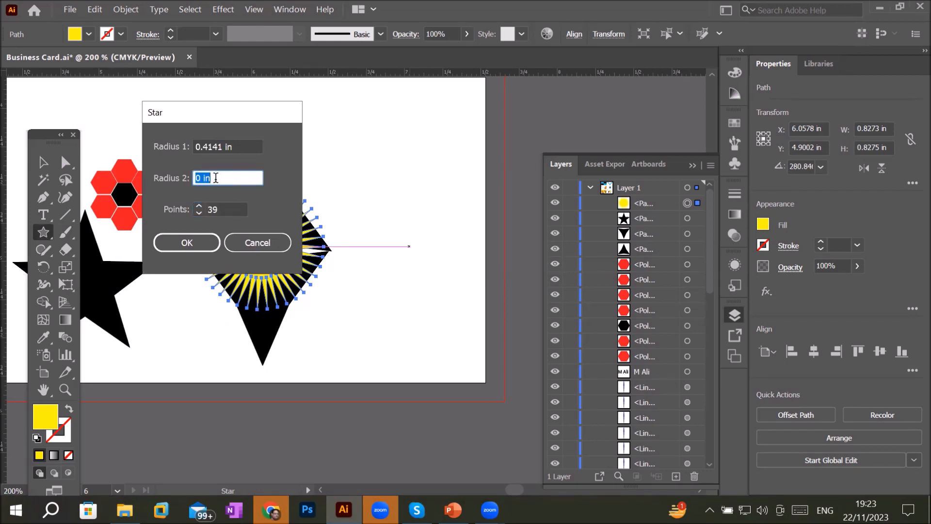
scroll(216, 178, "up", 1)
left_click(186, 242)
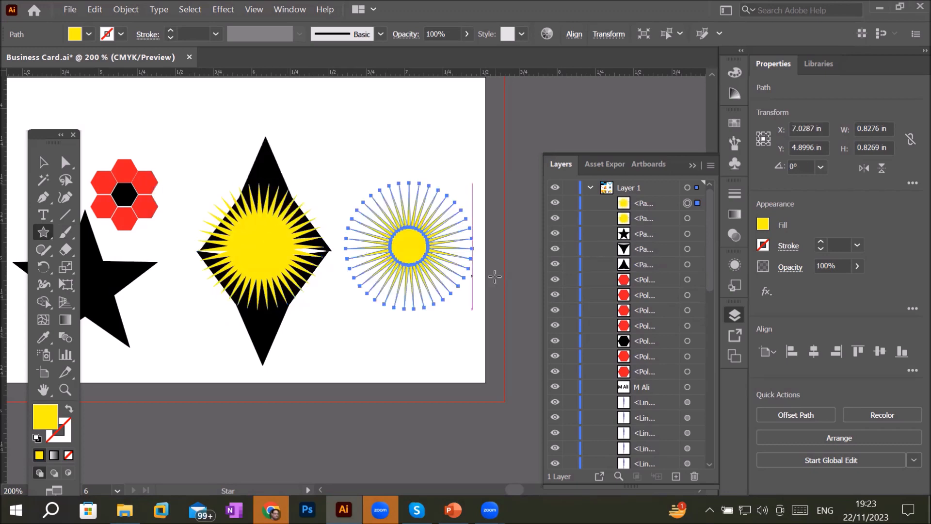
- Create another 39-point star with Radius 1 of 0.4141 in and Radius 2 of 0.0001 in
left_click(47, 168)
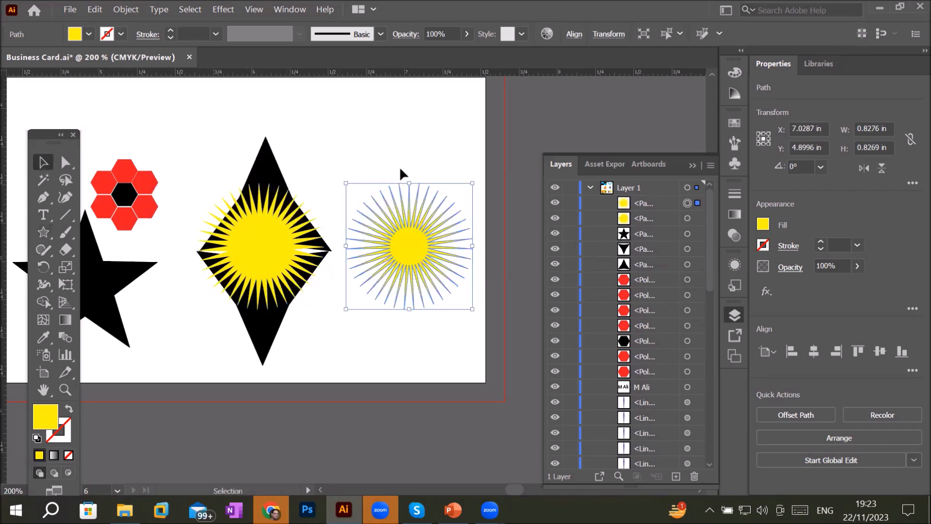
scroll(437, 189, "up", 1)
scroll(438, 188, "up", 2)
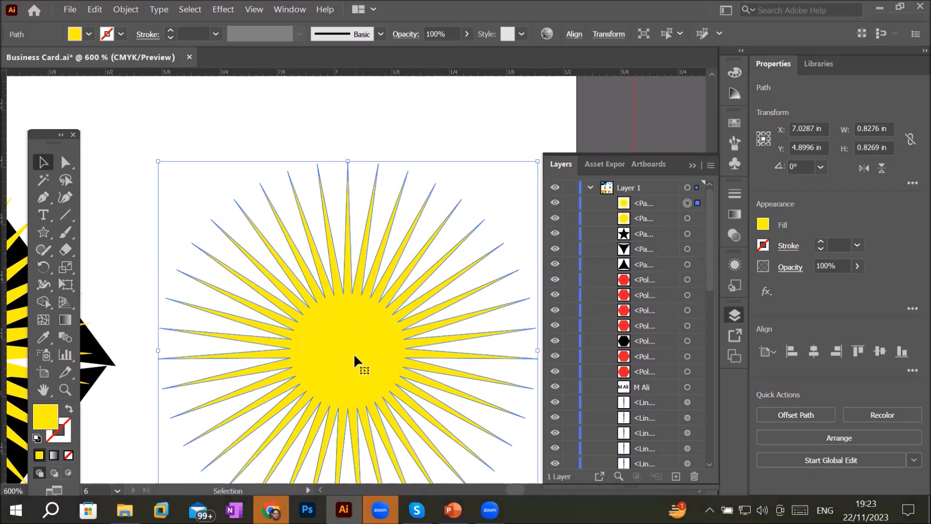
scroll(350, 347, "down", 3)
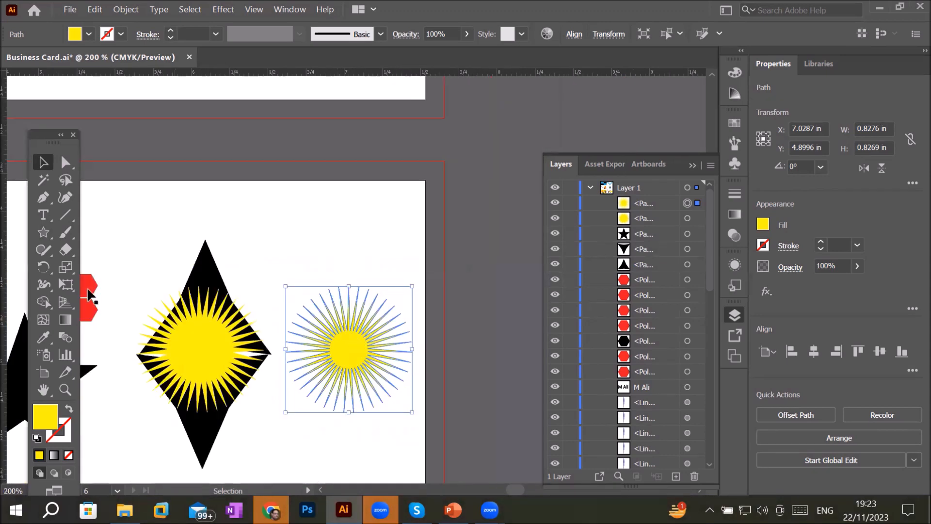
left_click(43, 232)
left_click(309, 235)
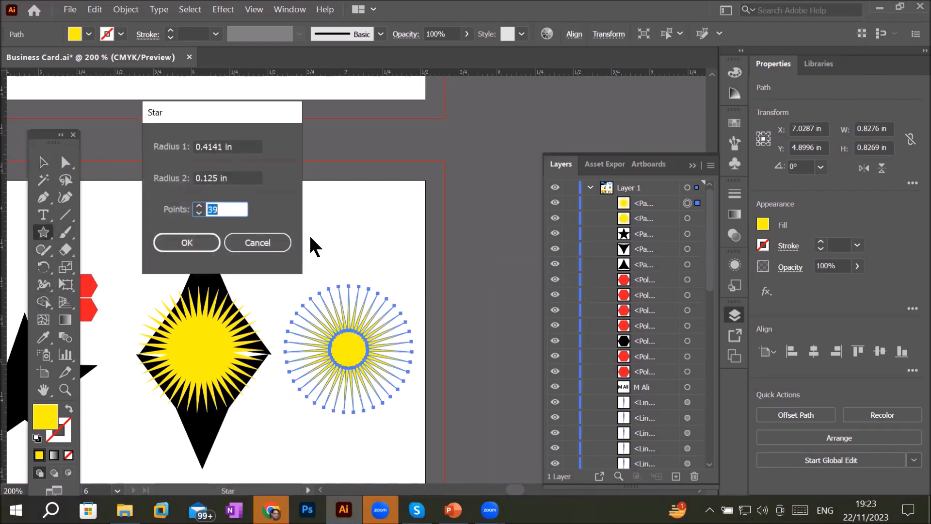
left_click(211, 178)
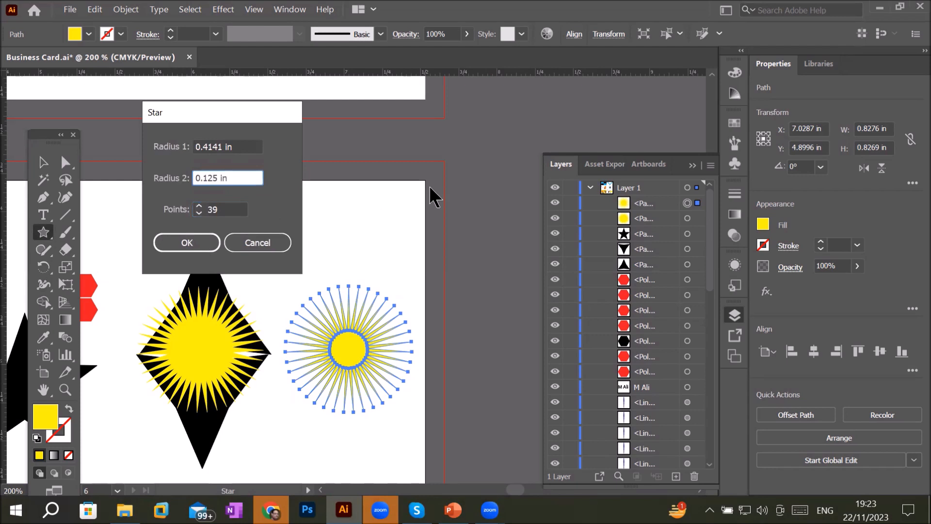
key("Down")
left_click(226, 209)
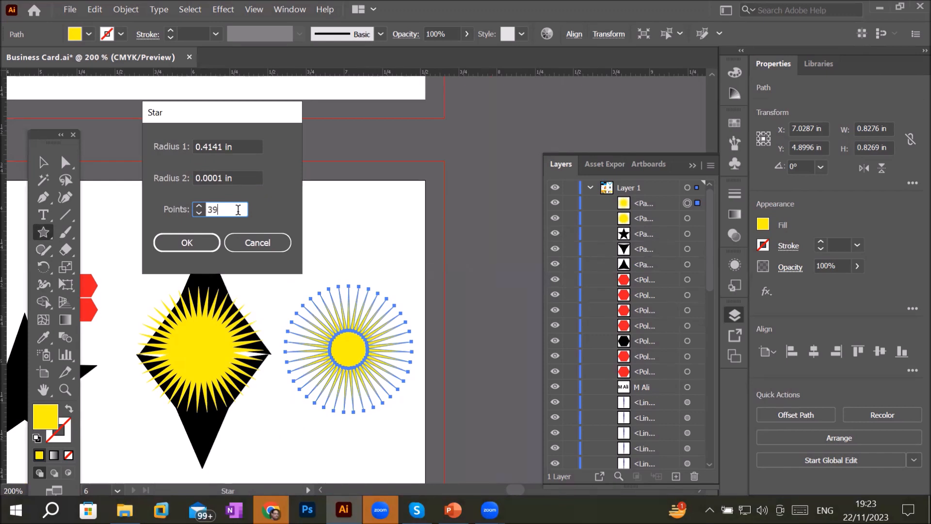
left_click(178, 243)
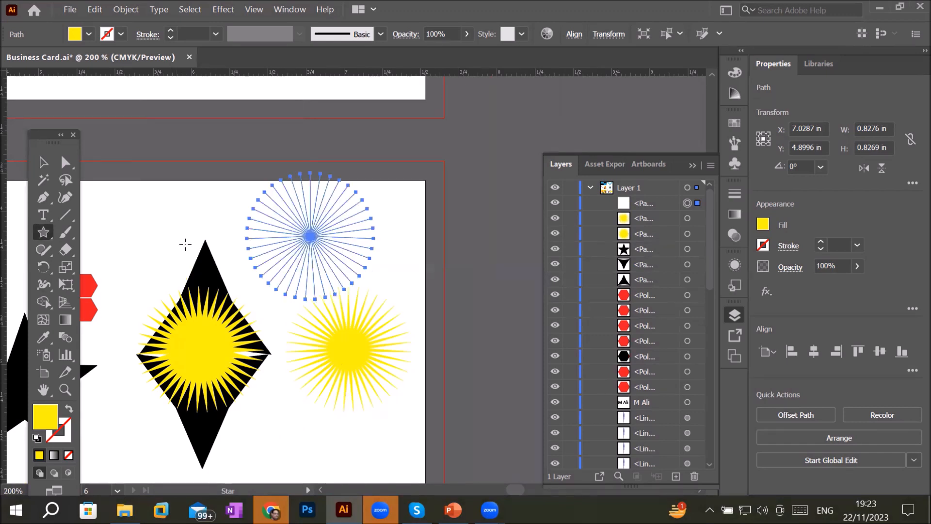
- Fill the thin-rayed star red and deselect it
scroll(335, 219, "up", 2)
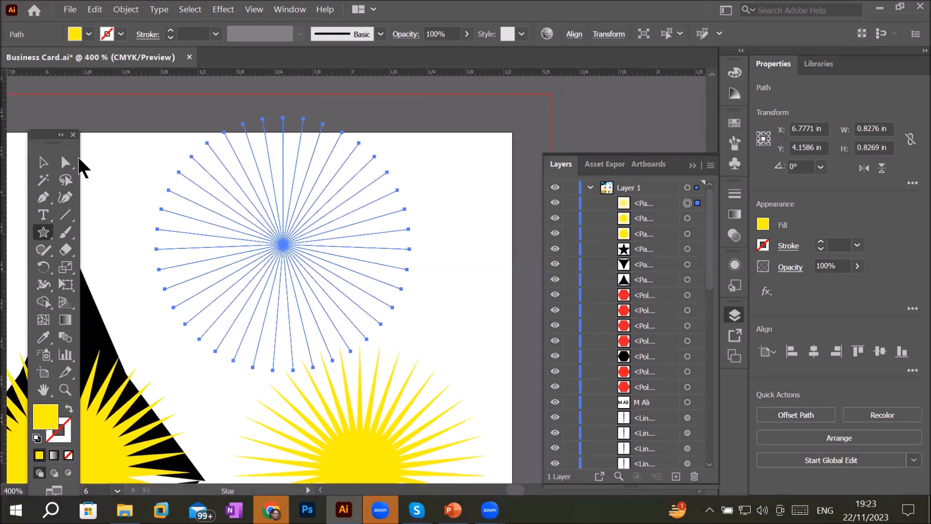
left_click(39, 165)
left_click(468, 295)
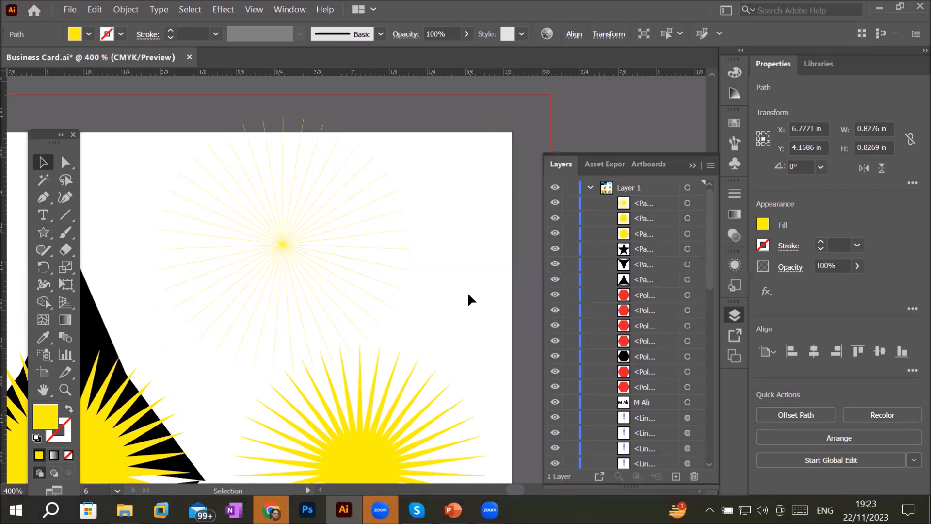
left_click(283, 247)
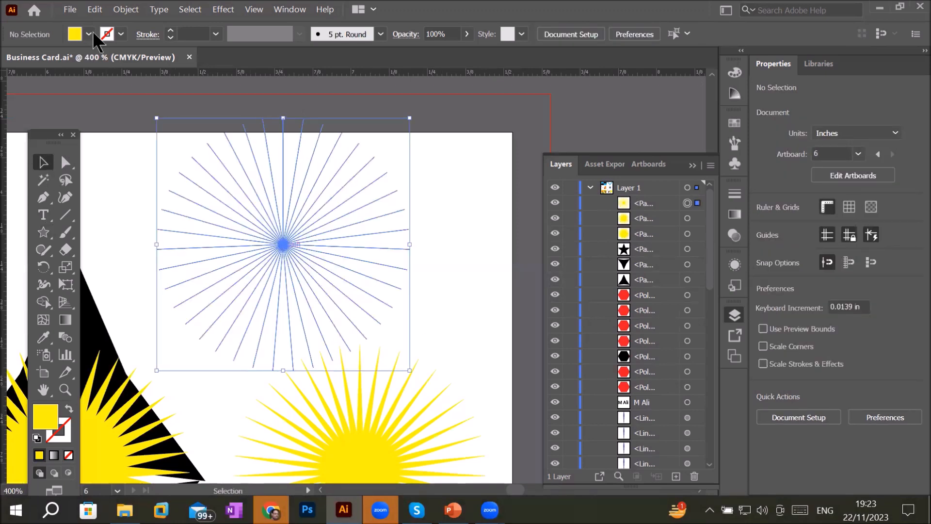
left_click(88, 35)
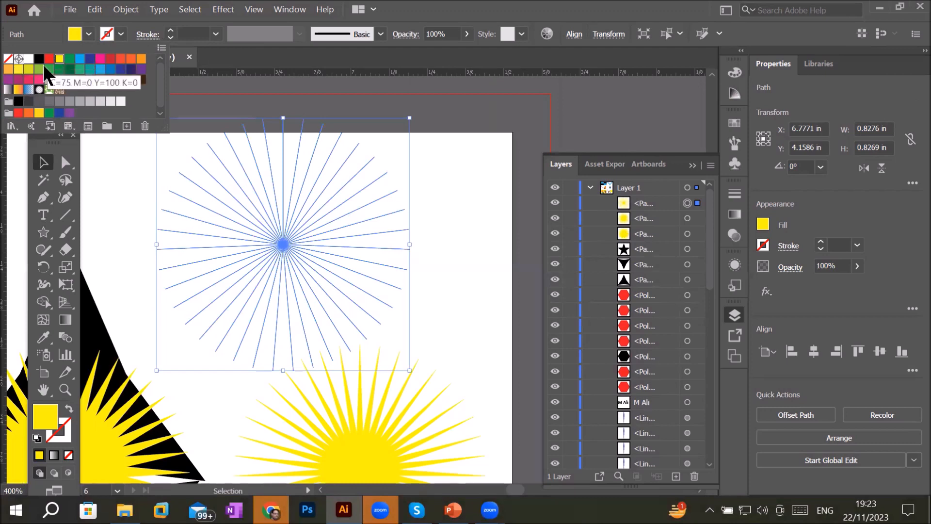
left_click(49, 59)
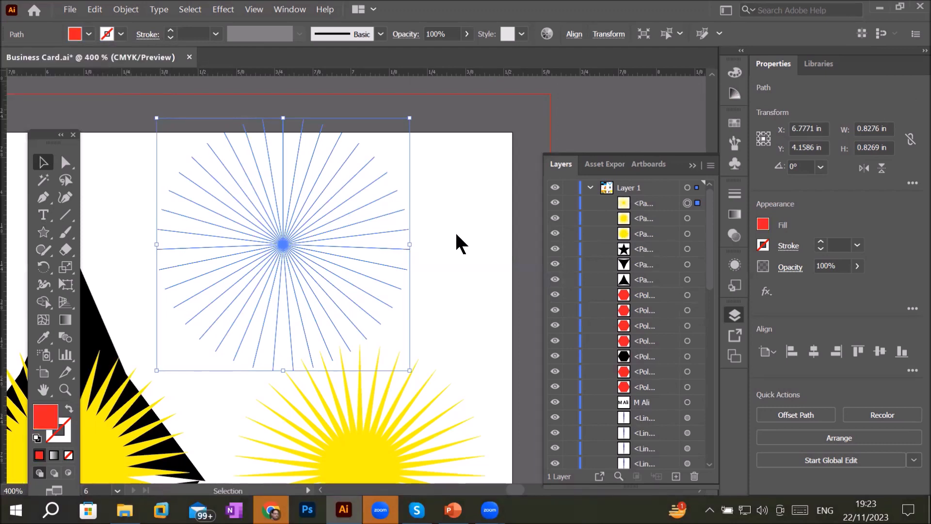
left_click(488, 219)
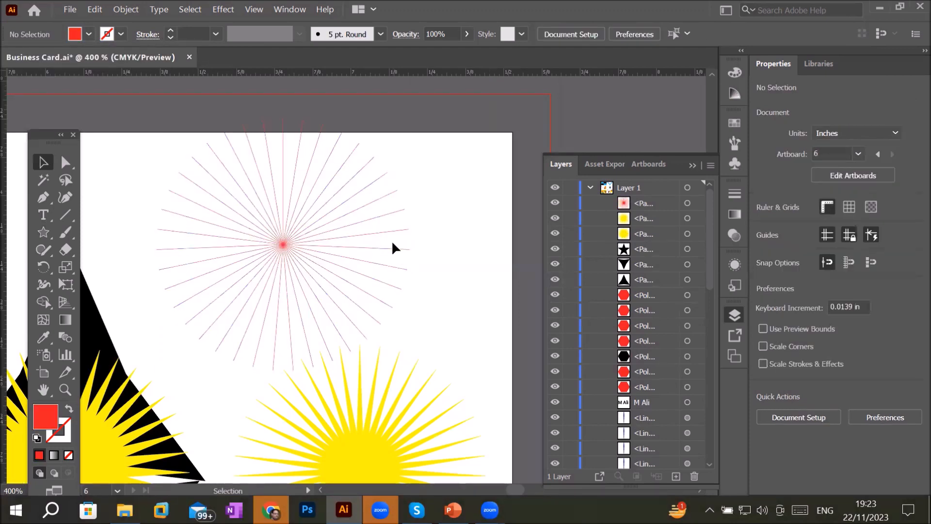
- Move the red thin-rayed star onto the centre of the black five-point star
scroll(485, 194, "down", 4, "alt")
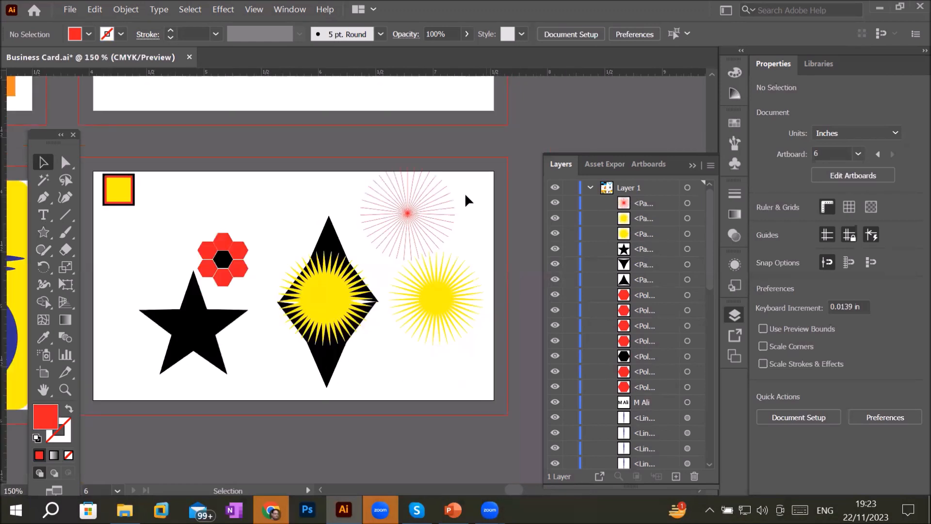
left_click_drag(418, 205, 197, 326)
left_click(270, 365)
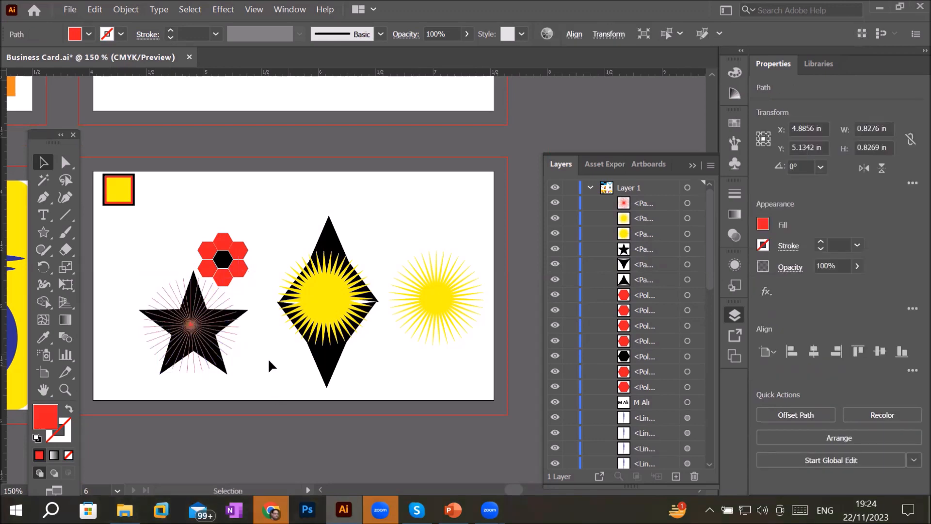
- Zoom in to inspect the red rays over the black five-point star
scroll(258, 365, "up", 3, "alt")
scroll(83, 367, "up", 4, "alt")
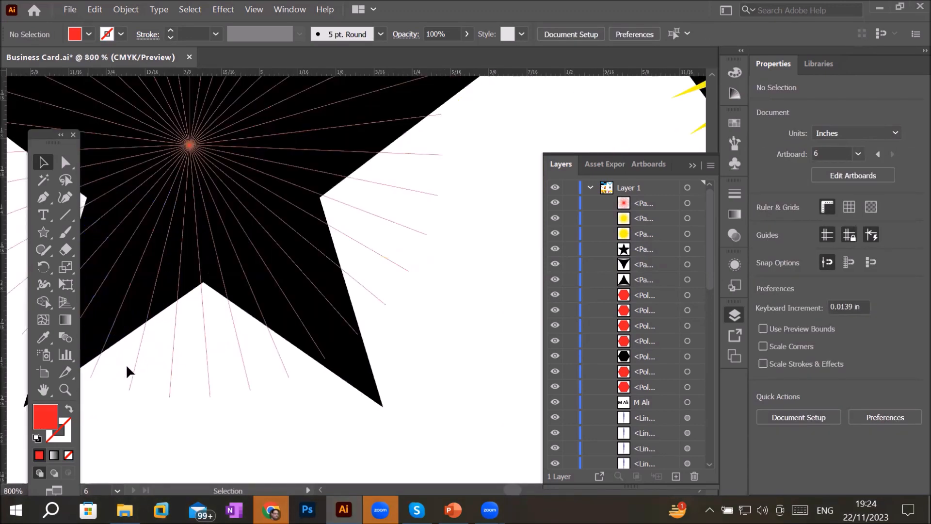
scroll(198, 412, "down", 4, "alt")
scroll(198, 413, "up", 4, "alt")
scroll(198, 413, "down", 4, "alt")
scroll(198, 413, "up", 4)
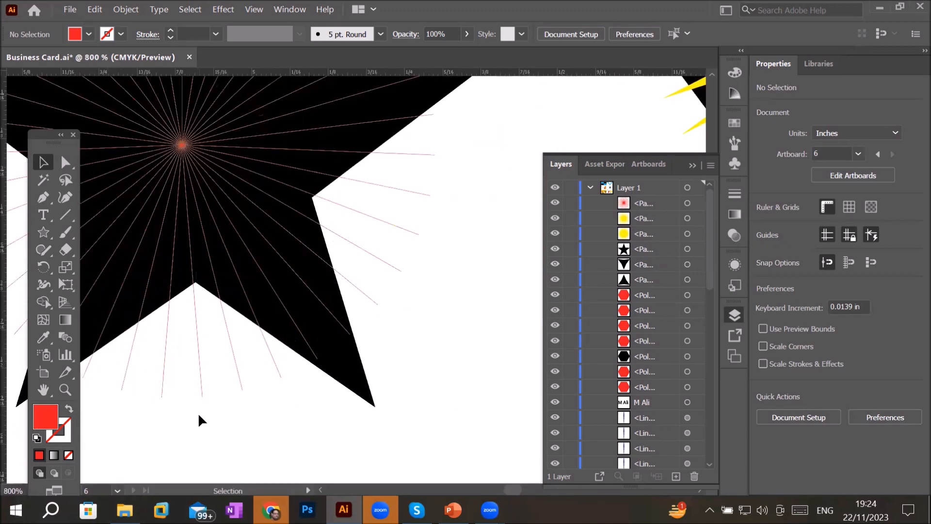
scroll(198, 416, "down", 2, "alt")
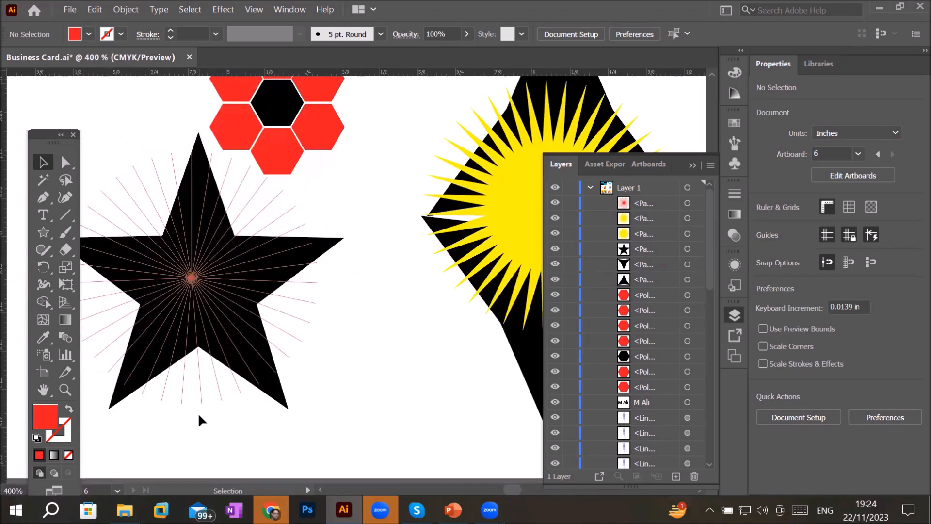
- Open the shape tools group to choose the Flare tool
left_click(44, 237)
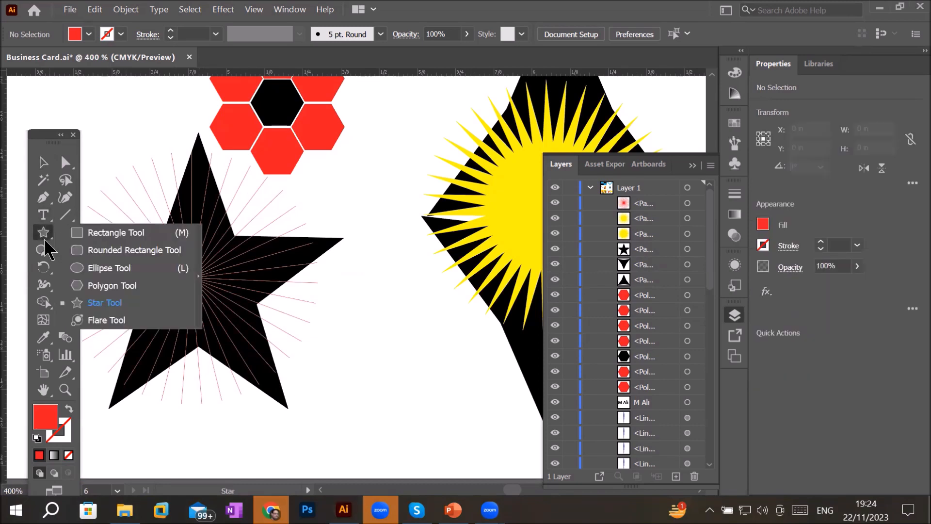